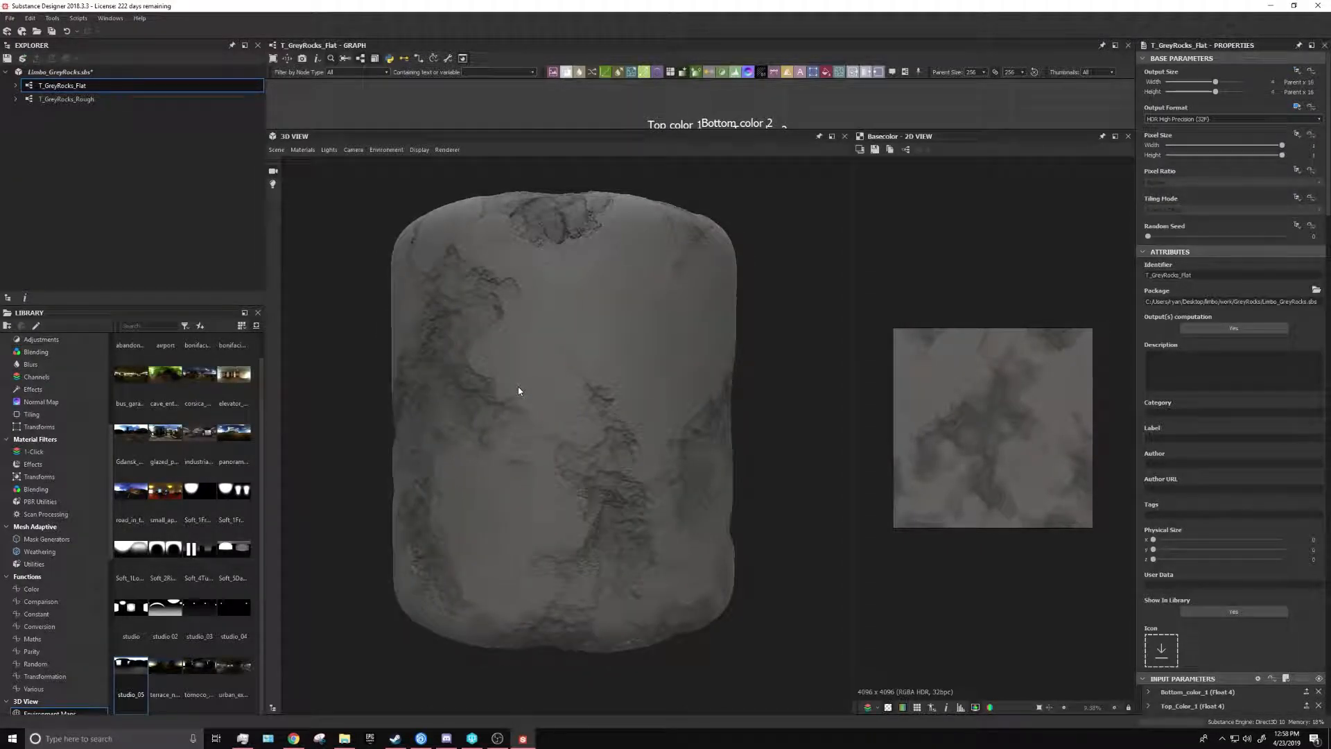
# Enlarge the graph area and narrow the 3D view so the whole T_GreyRocks_Flat node network is shown
pyautogui.scroll(-1, 704, 443)
pyautogui.scroll(1, 689, 444)
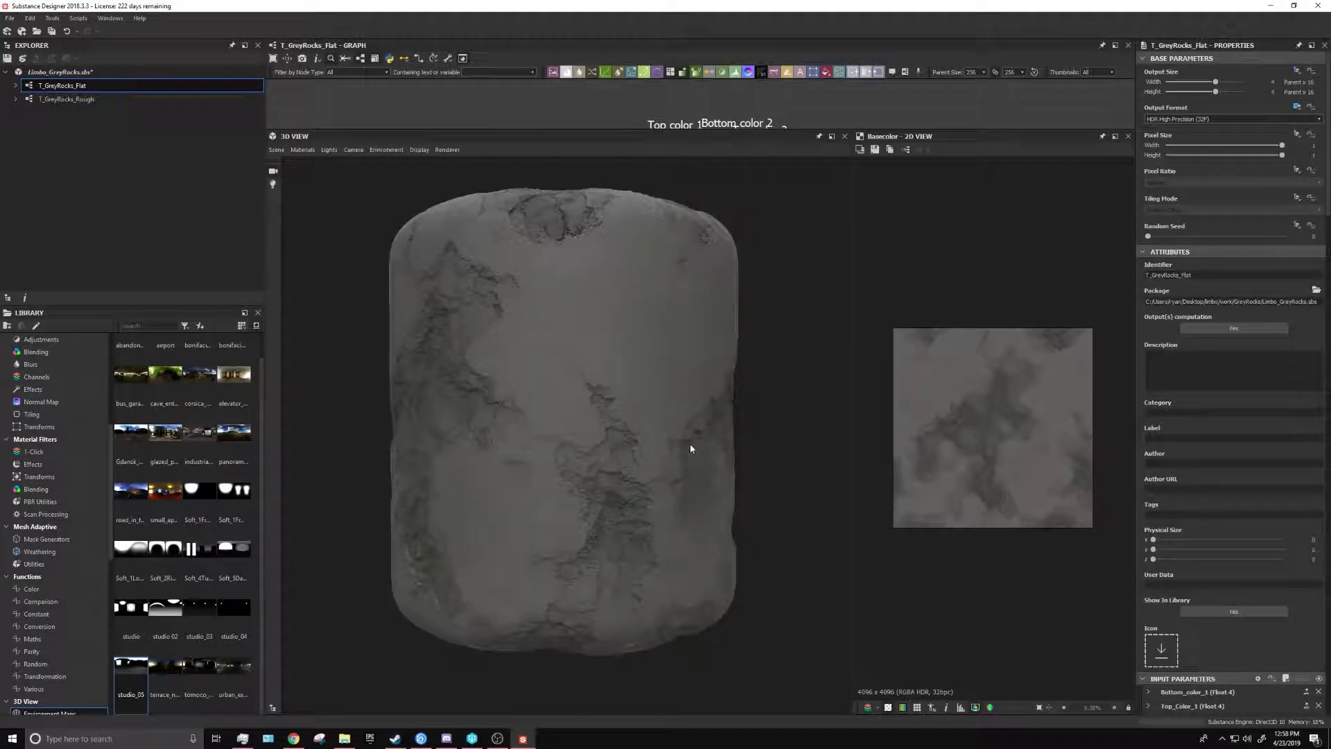
pyautogui.moveTo(472, 454); pyautogui.dragTo(502, 464)
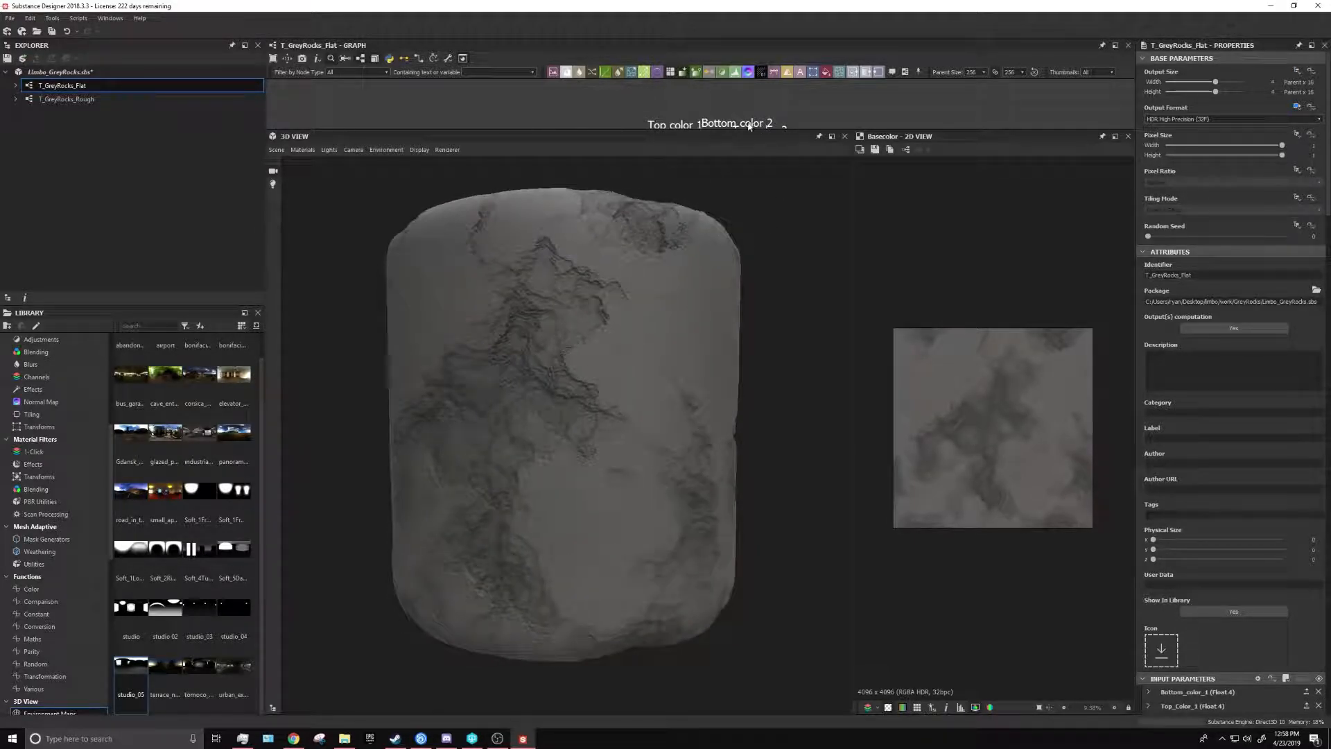
pyautogui.moveTo(738, 131); pyautogui.dragTo(743, 504)
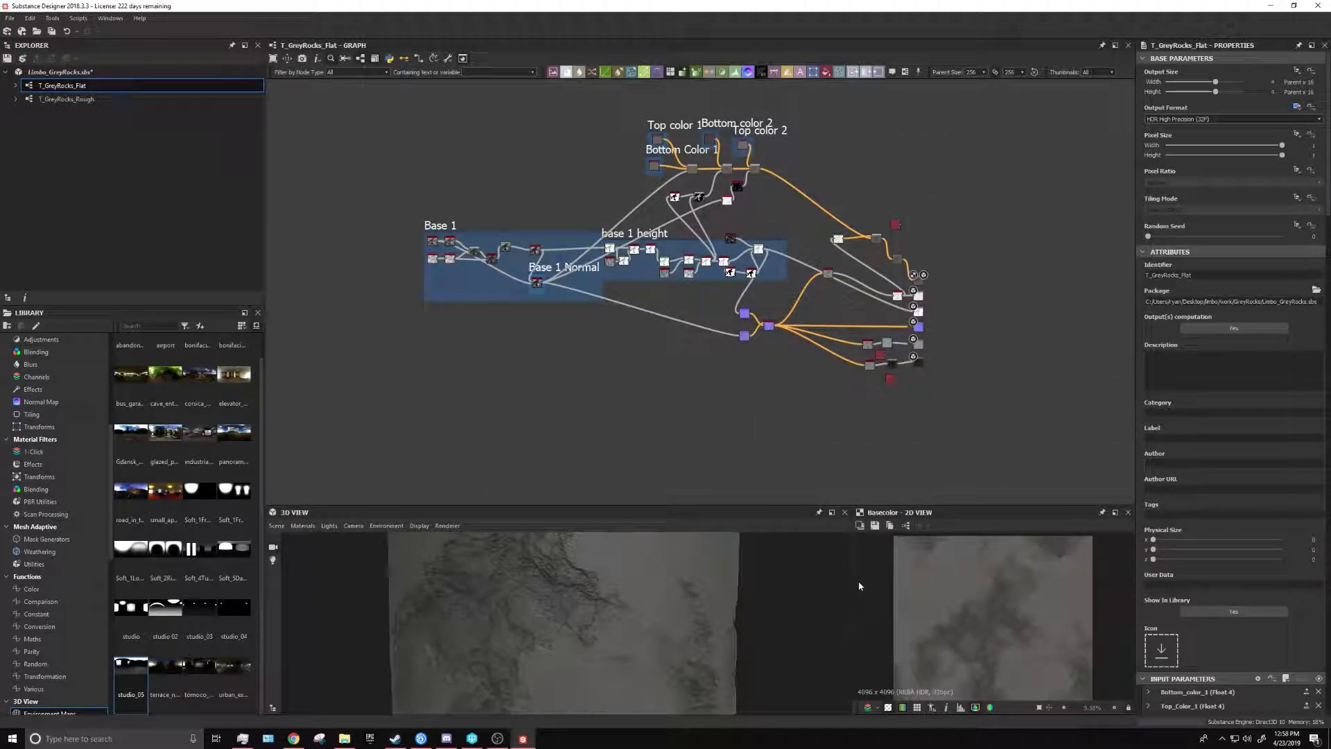
pyautogui.moveTo(851, 578); pyautogui.dragTo(652, 567)
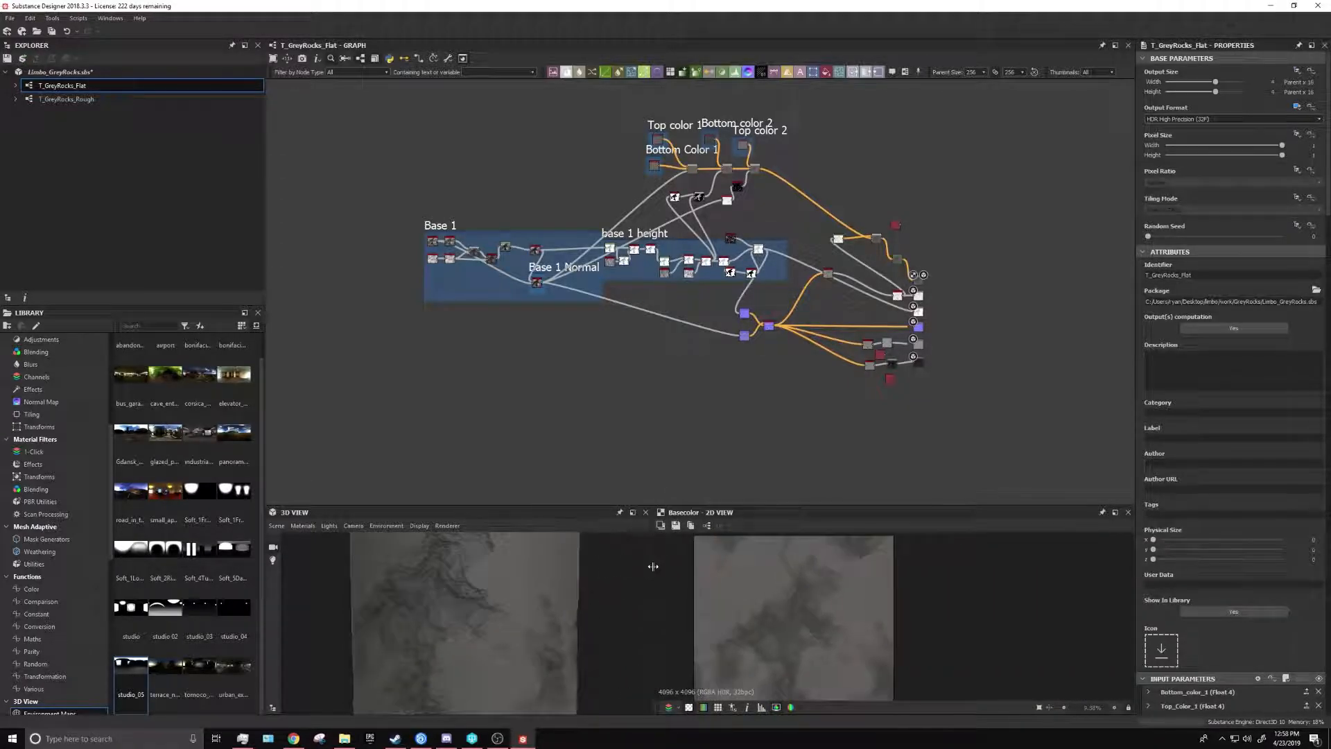
pyautogui.scroll(2, 714, 285)
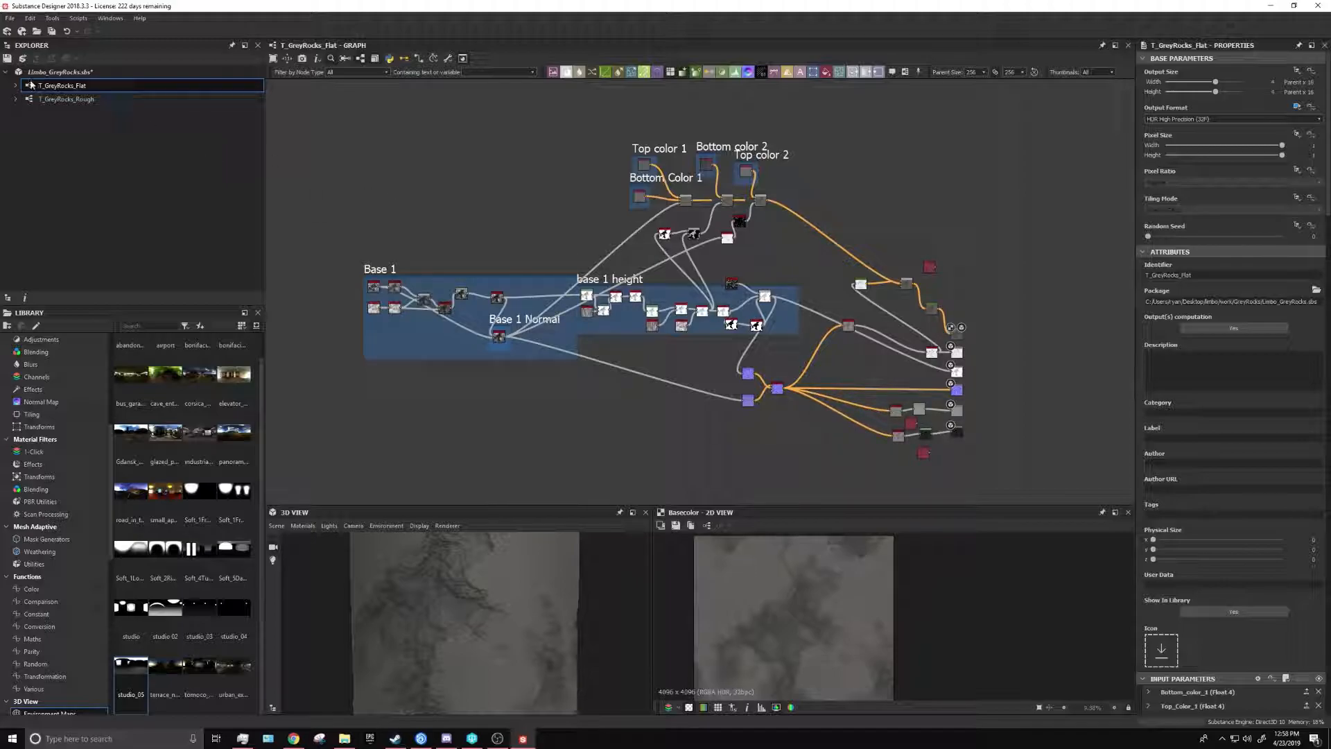
# Create a new Substance graph named GreyRock_Tutorial from the custom template, with absolute size 4096 x 4096 px and HDR High Precision (32F) format
pyautogui.click(10, 18)
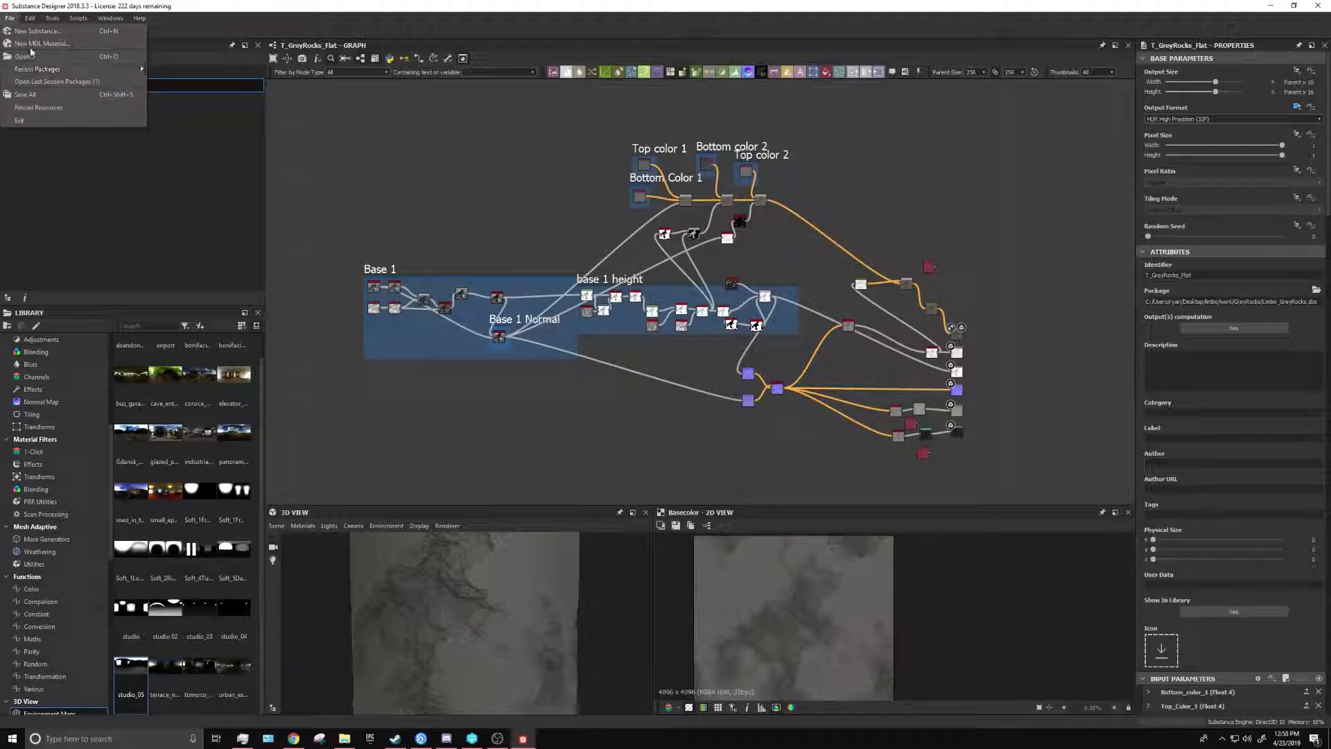
pyautogui.click(37, 31)
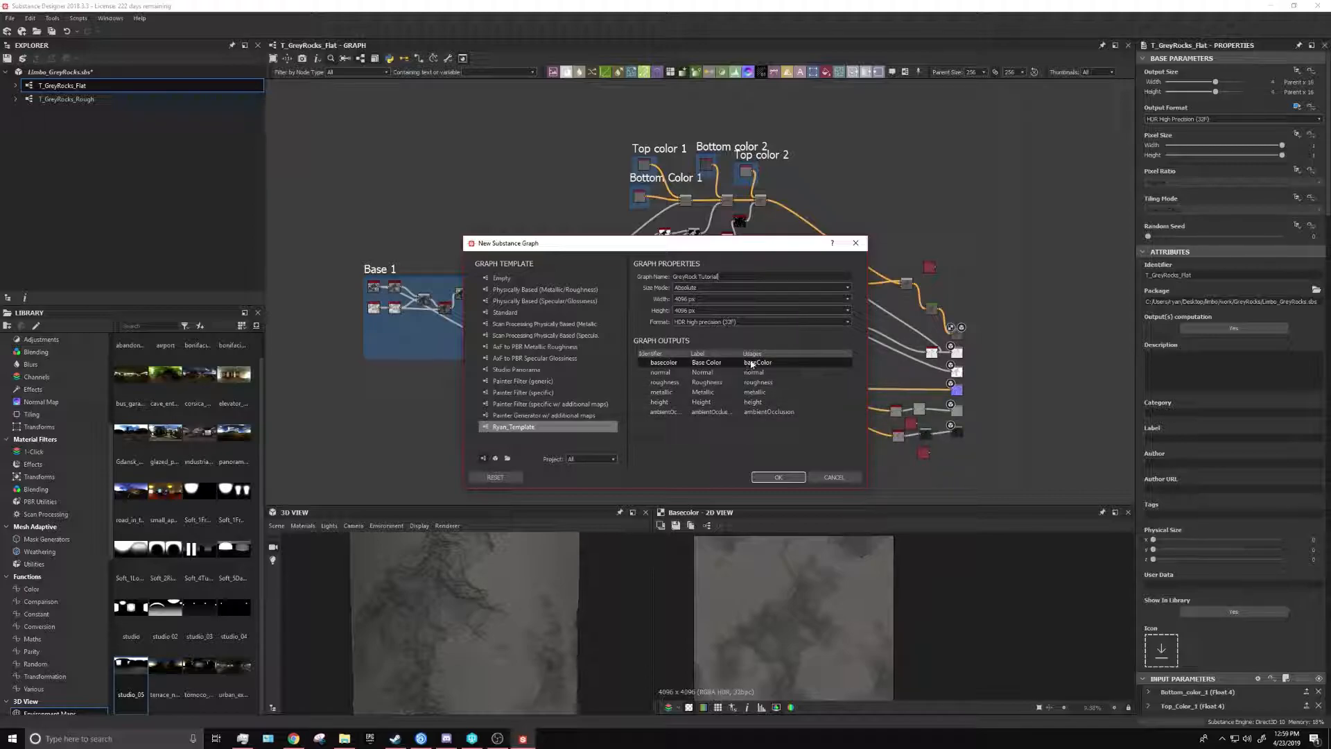
pyautogui.click(773, 477)
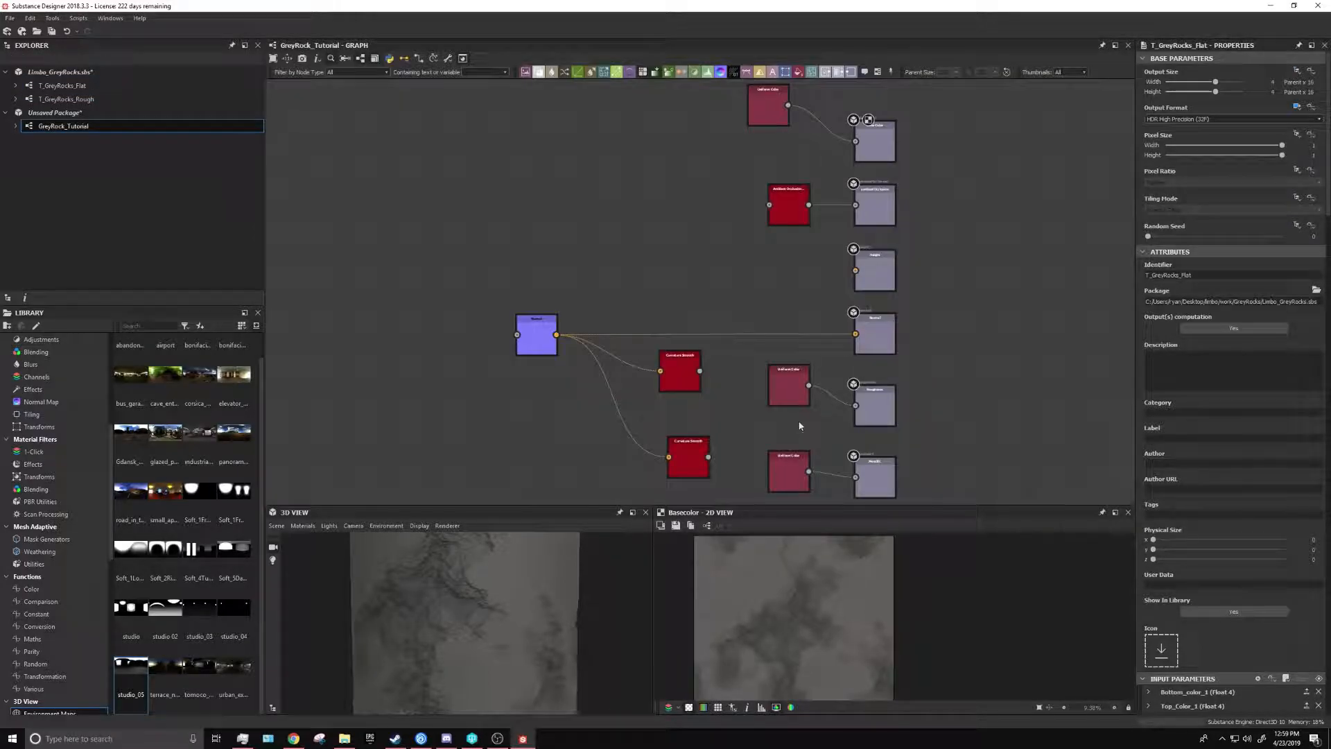
# Bring up the T_GreyRocks_Flat graph as a reference, move it aside and return to the GreyRock_Tutorial graph
pyautogui.click(65, 86)
pyautogui.doubleClick(75, 89)
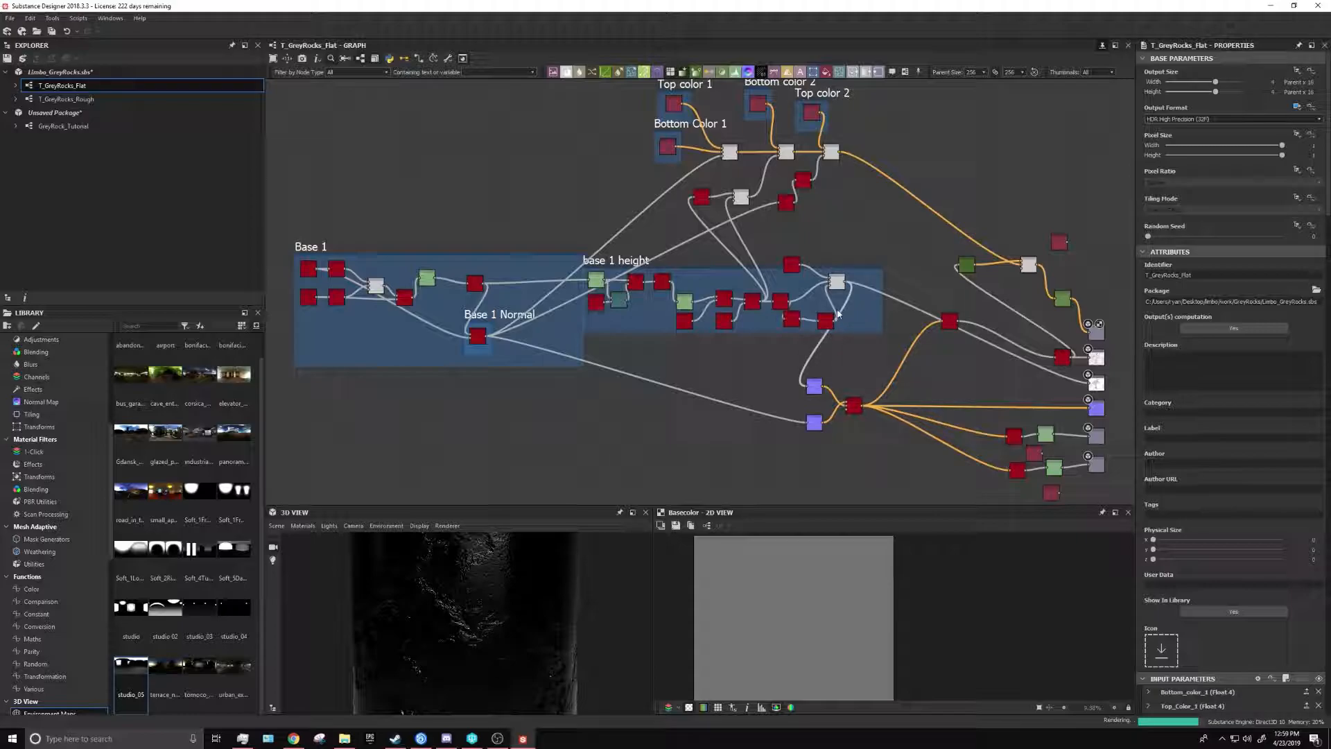
pyautogui.click(45, 128)
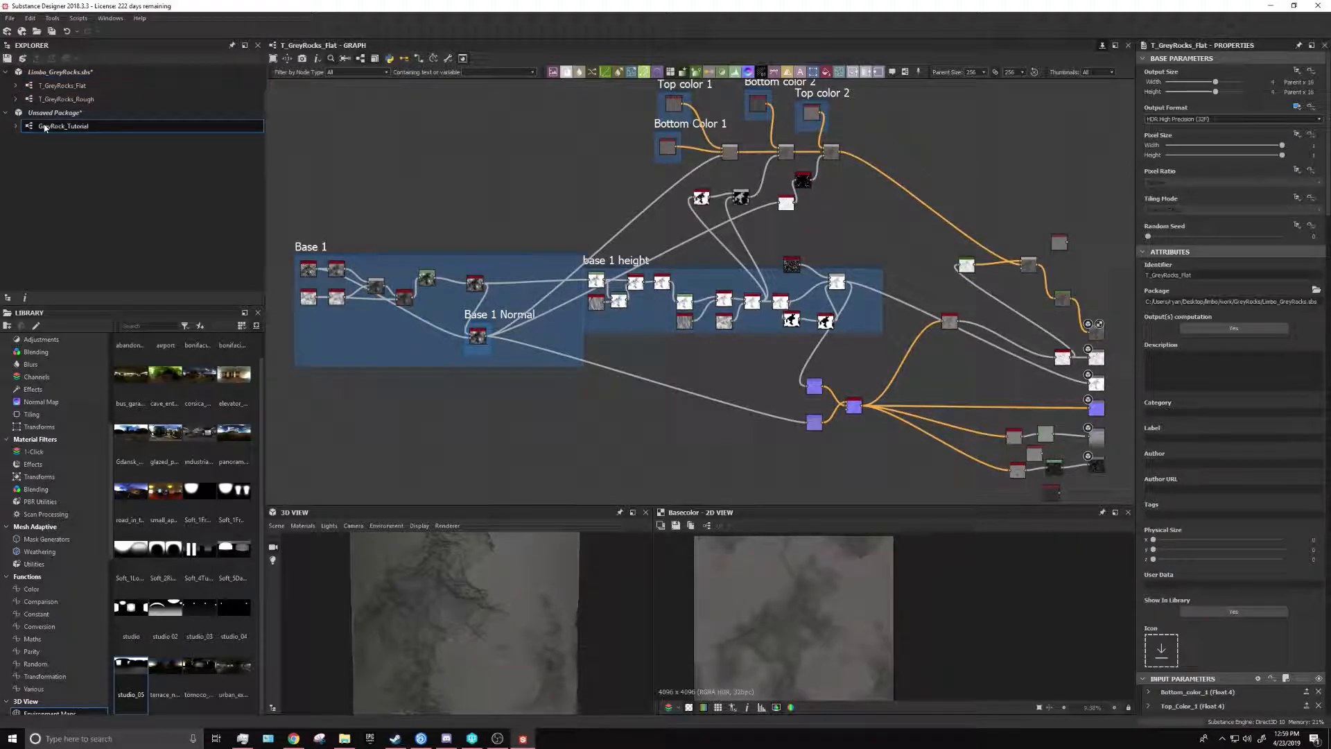
pyautogui.doubleClick(45, 128)
pyautogui.moveTo(301, 48); pyautogui.dragTo(1330, 201)
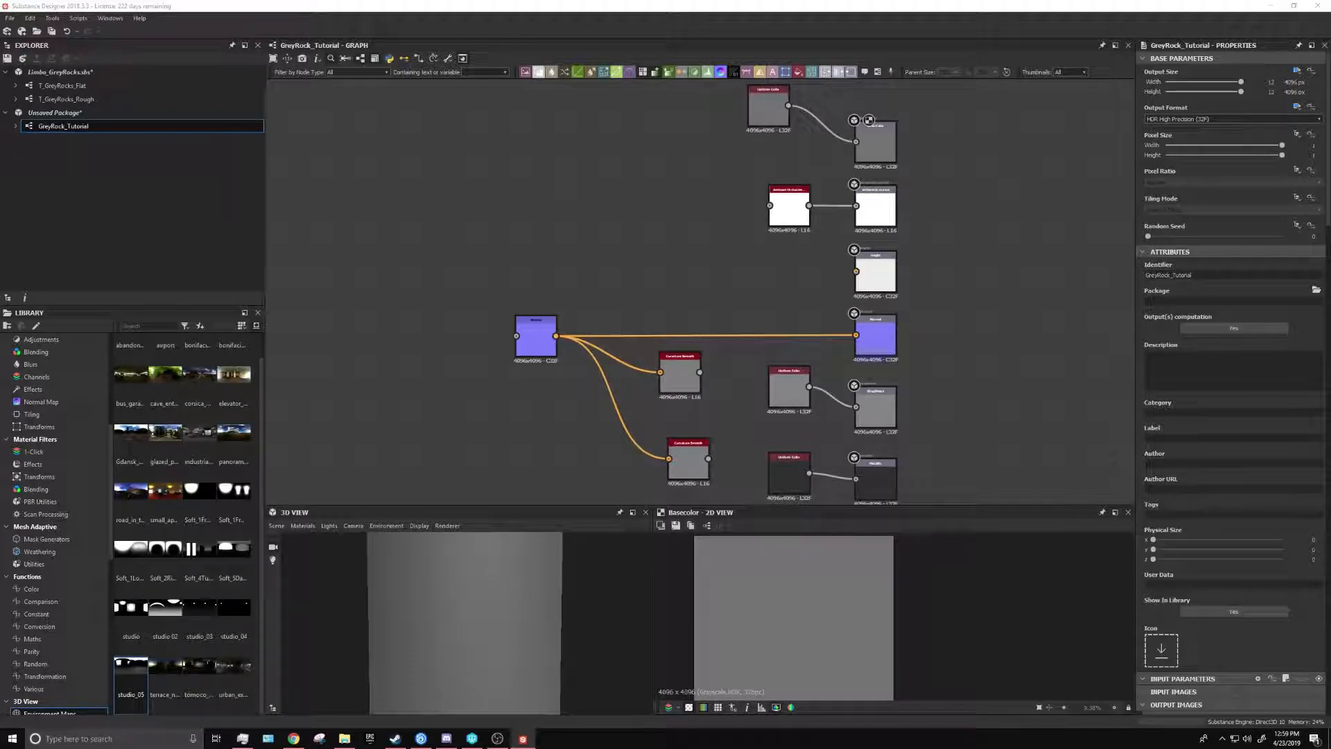
# Set the intensity of the template's Normal node to 10
pyautogui.moveTo(455, 226); pyautogui.dragTo(431, 199, button='middle')
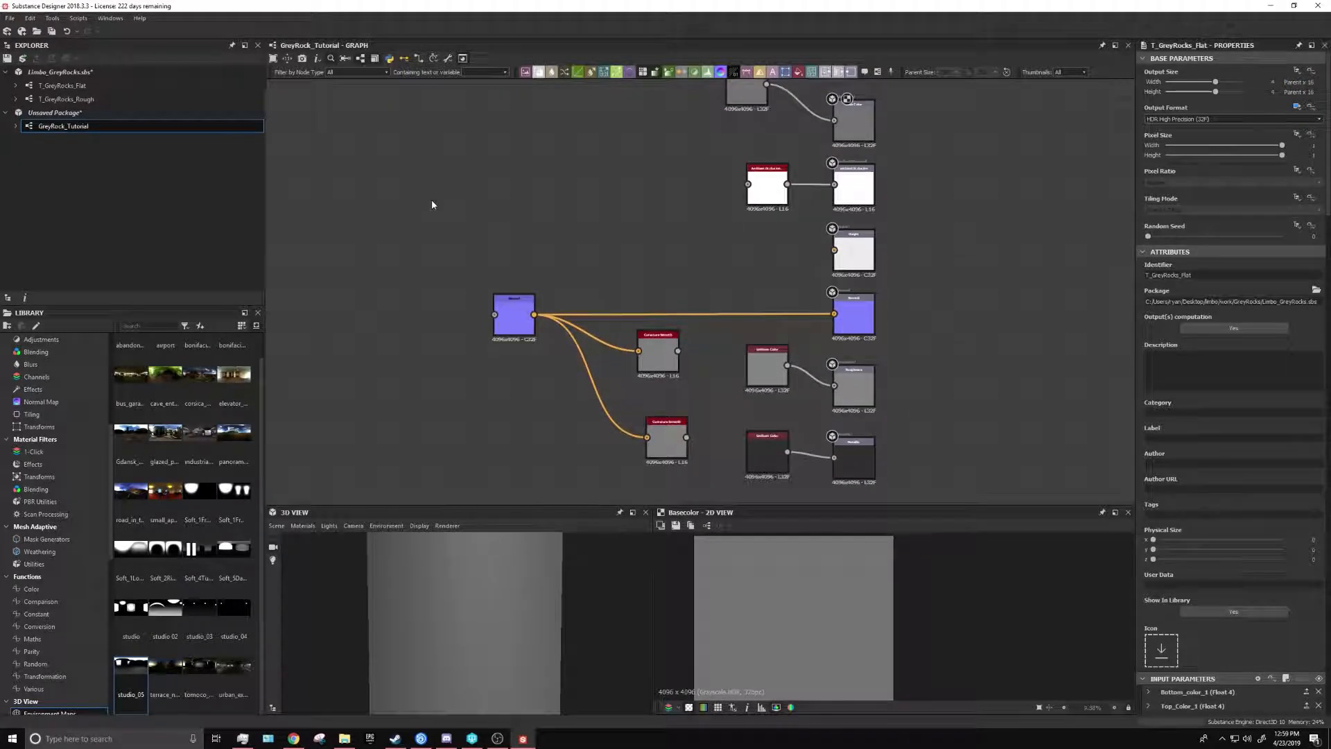
pyautogui.scroll(-1, 520, 327)
pyautogui.scroll(5, 662, 246)
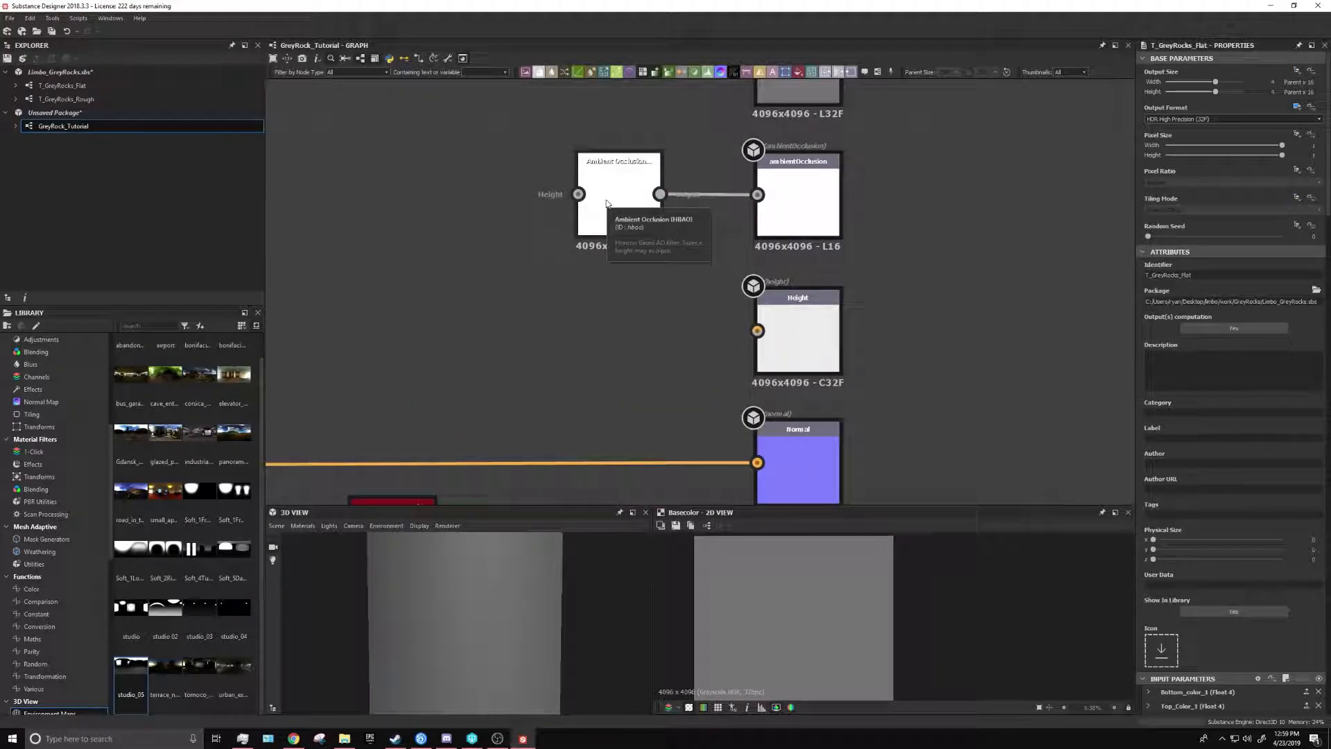
pyautogui.scroll(-2, 607, 202)
pyautogui.moveTo(576, 317); pyautogui.dragTo(665, 191, button='middle')
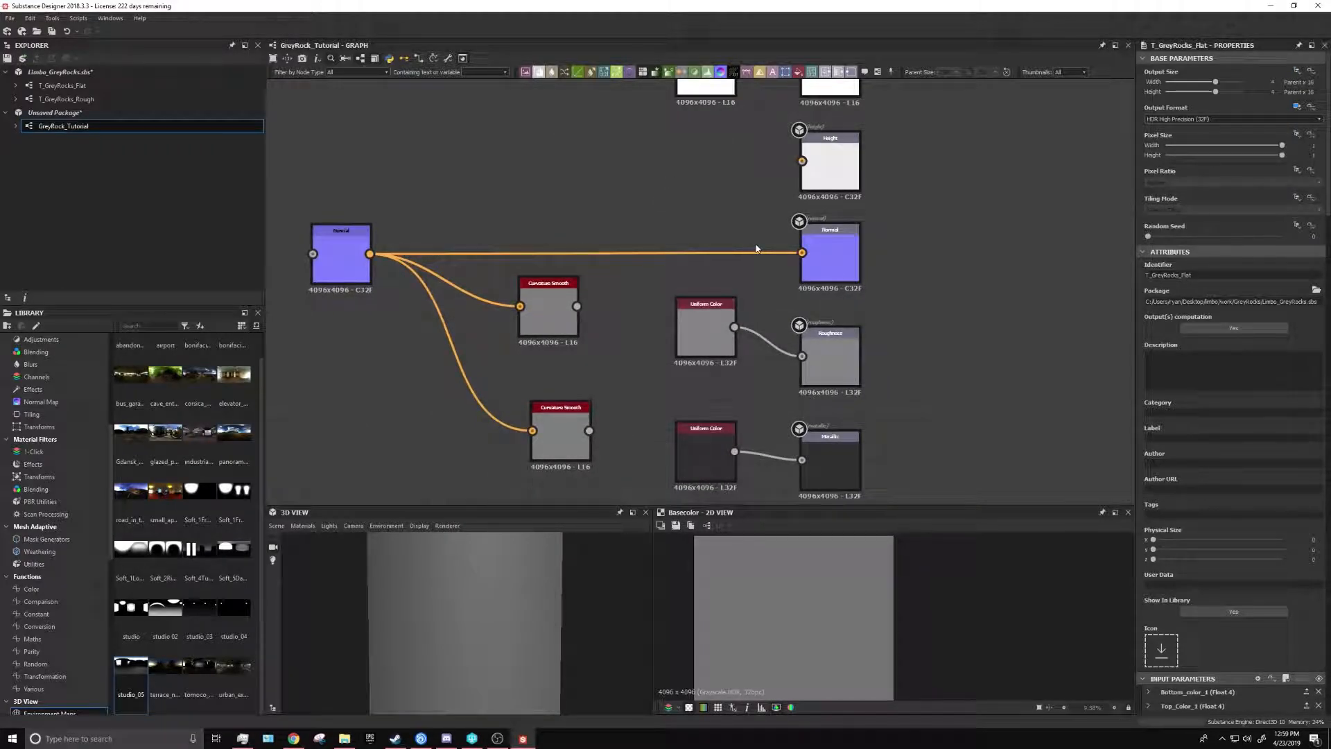
pyautogui.moveTo(615, 413); pyautogui.dragTo(652, 344, button='middle')
pyautogui.click(381, 184)
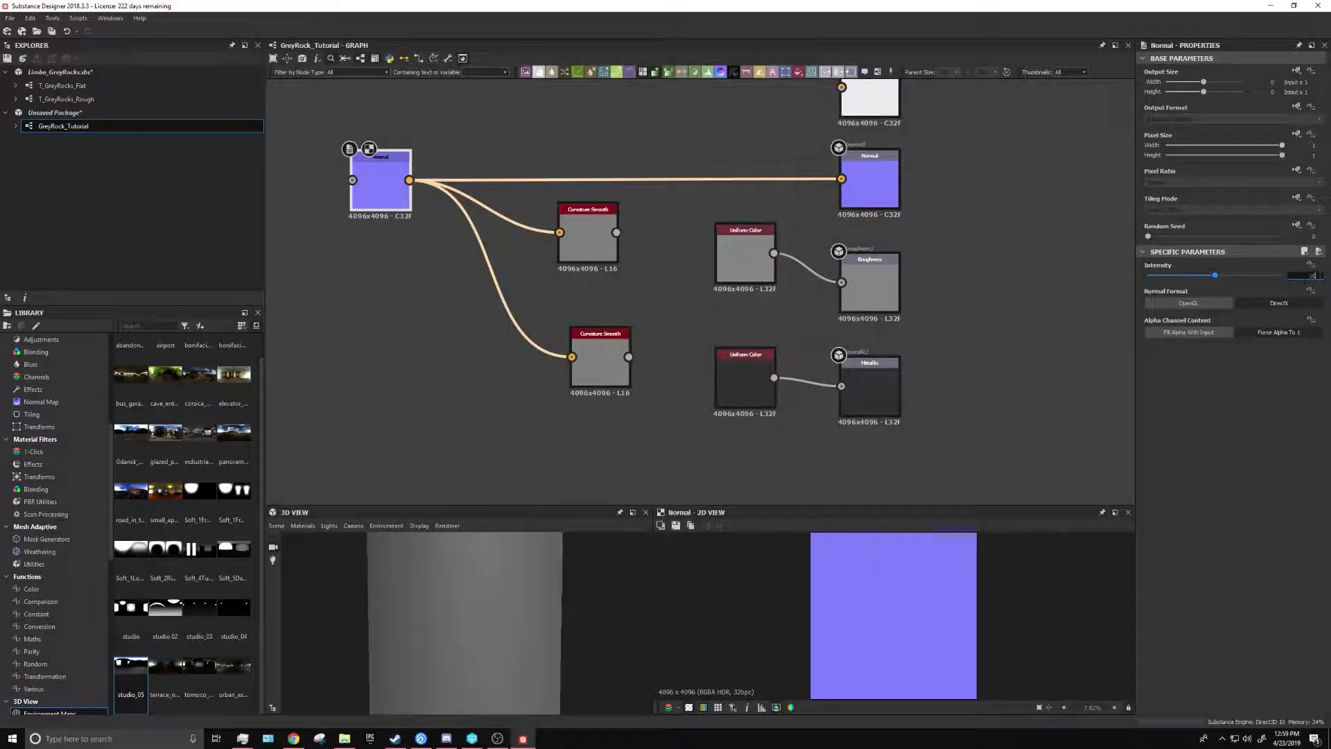
pyautogui.press('Return')
# Review the settings of the Ambient Occlusion node and the Uniform Color nodes feeding Base Color, Roughness and Metallic
pyautogui.moveTo(712, 140); pyautogui.dragTo(725, 324, button='middle')
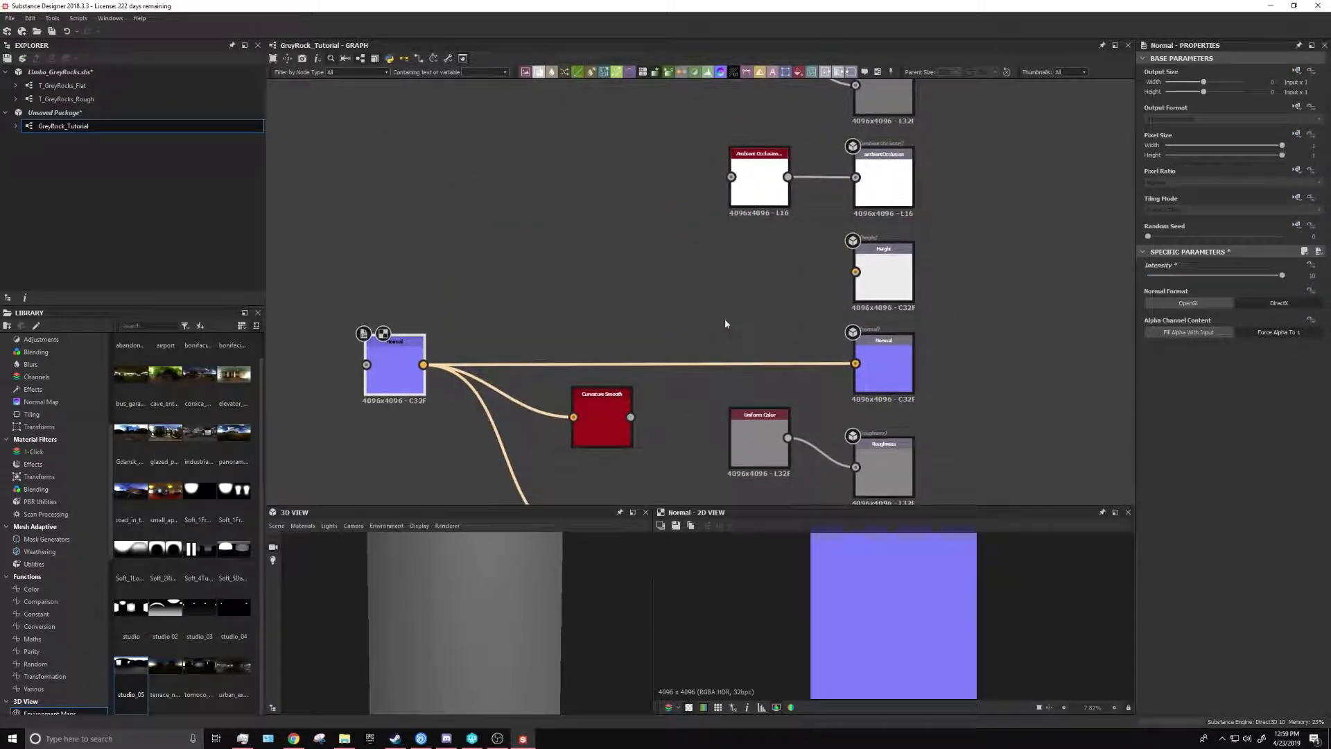
pyautogui.moveTo(751, 179); pyautogui.dragTo(717, 298, button='middle')
pyautogui.scroll(3, 716, 298)
pyautogui.click(717, 298)
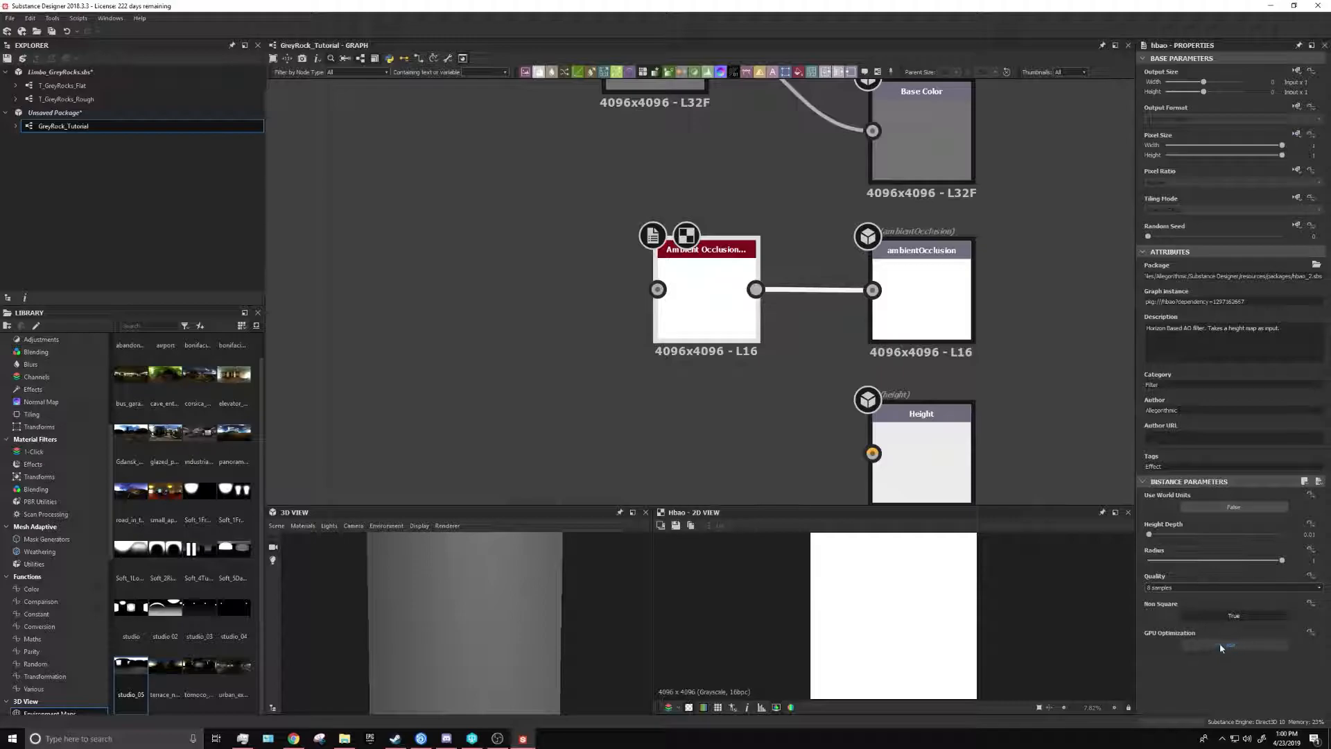
pyautogui.moveTo(711, 205); pyautogui.dragTo(748, 472, button='middle')
pyautogui.click(661, 307)
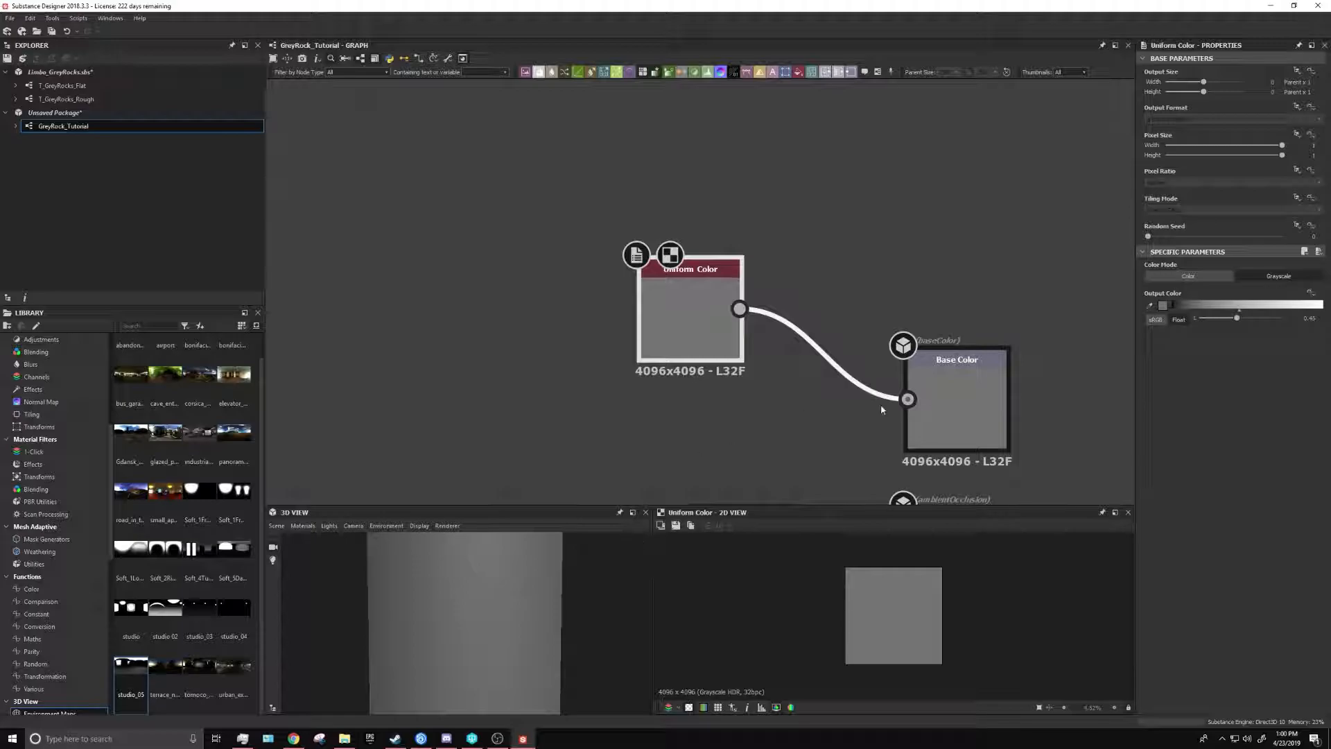
pyautogui.moveTo(910, 458); pyautogui.dragTo(897, 230, button='middle')
pyautogui.moveTo(811, 478); pyautogui.dragTo(838, 90, button='middle')
pyautogui.click(786, 154)
pyautogui.click(791, 354)
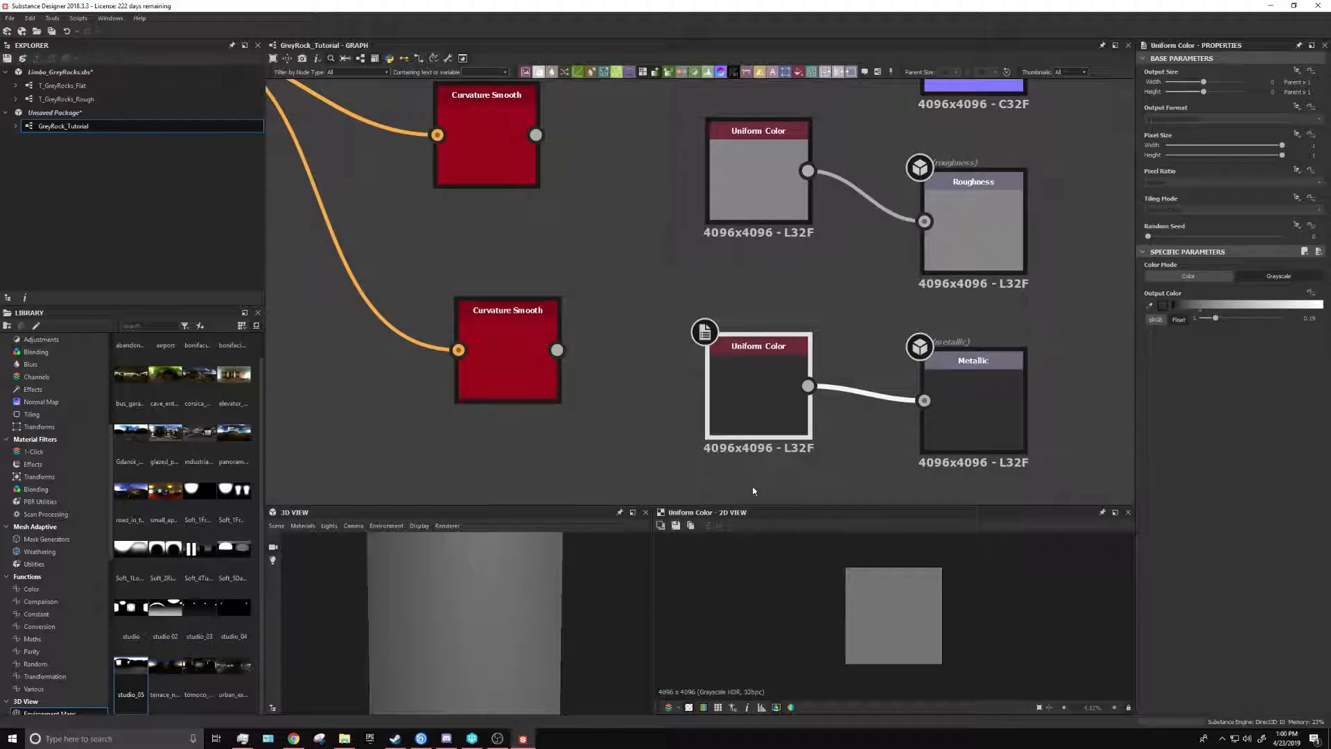
# Make the 3D and 2D view area taller so the whole rounded cylinder fits in the preview
pyautogui.scroll(-2, 532, 582)
pyautogui.scroll(1, 526, 586)
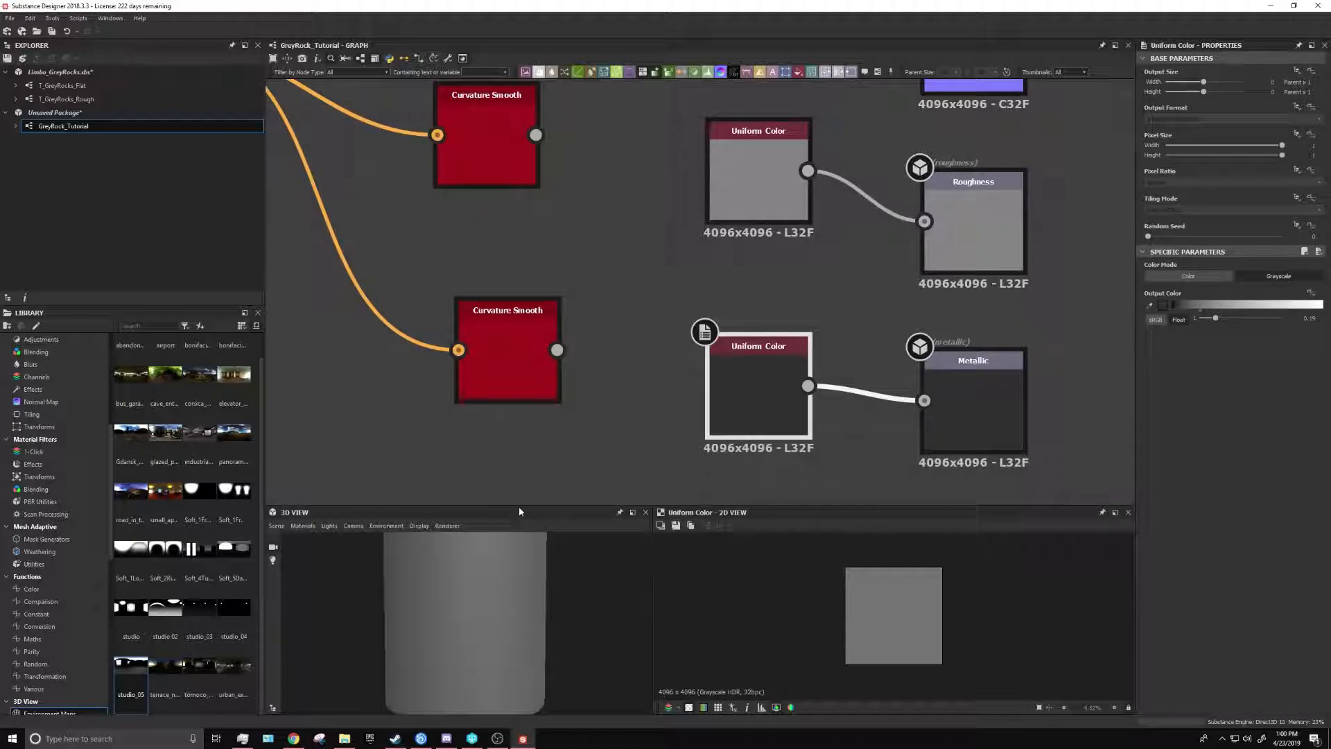
pyautogui.moveTo(505, 505); pyautogui.dragTo(388, 430)
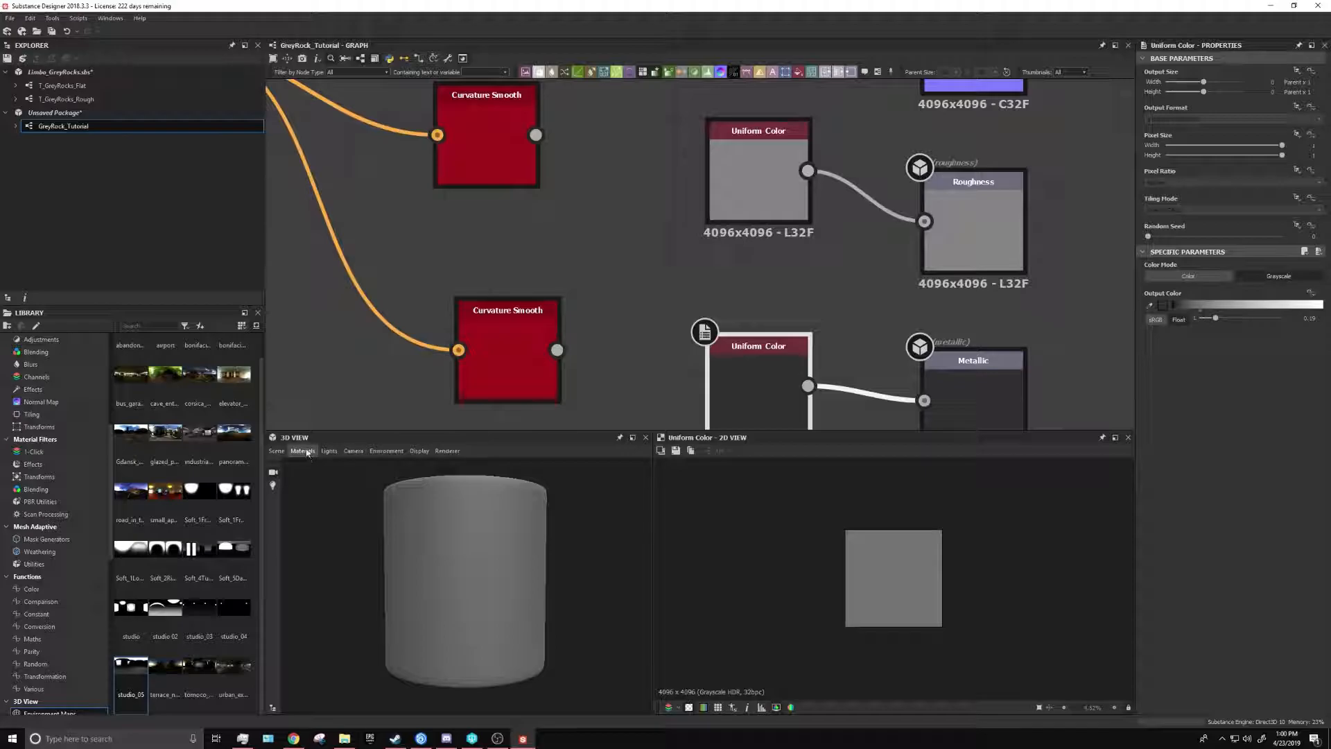
# Set the 3D preview material to physically_metallic_roughness with Tessellation and lower its height Scale
pyautogui.click(302, 450)
pyautogui.moveTo(326, 464)
pyautogui.moveTo(403, 483)
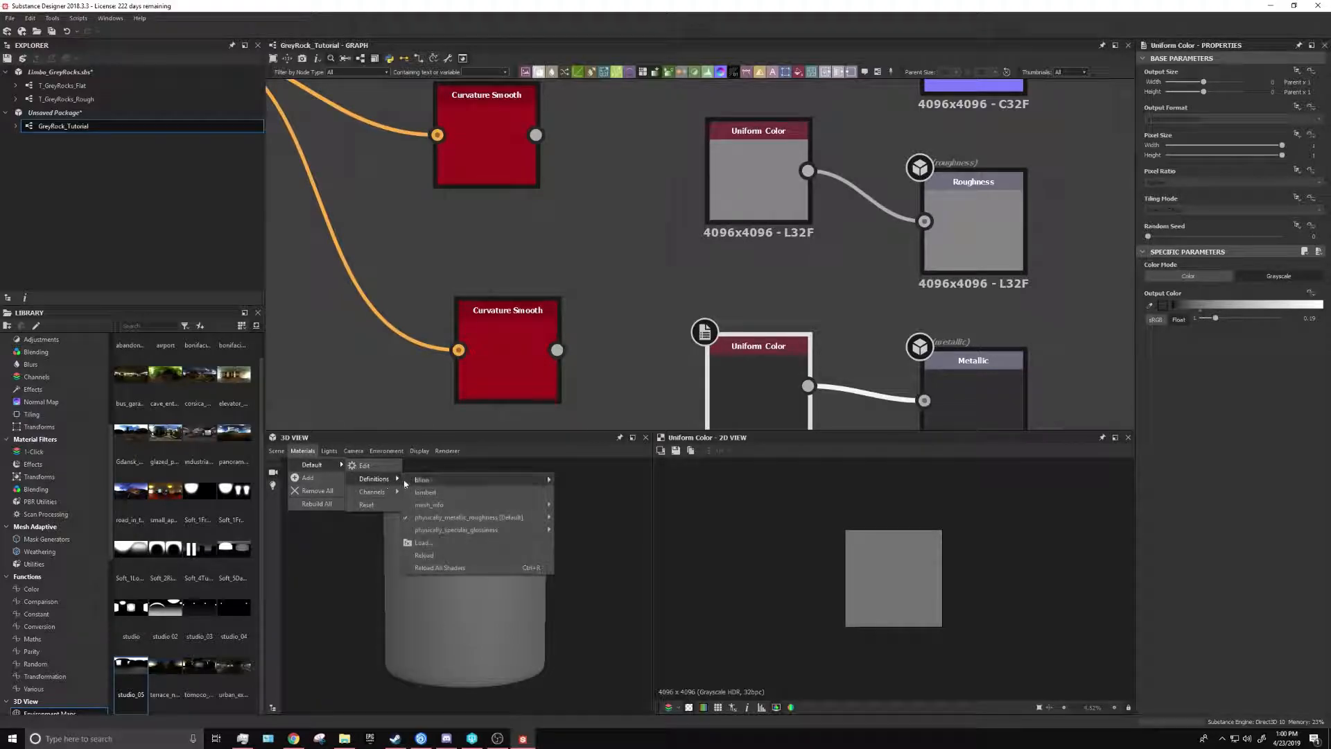
pyautogui.moveTo(485, 517)
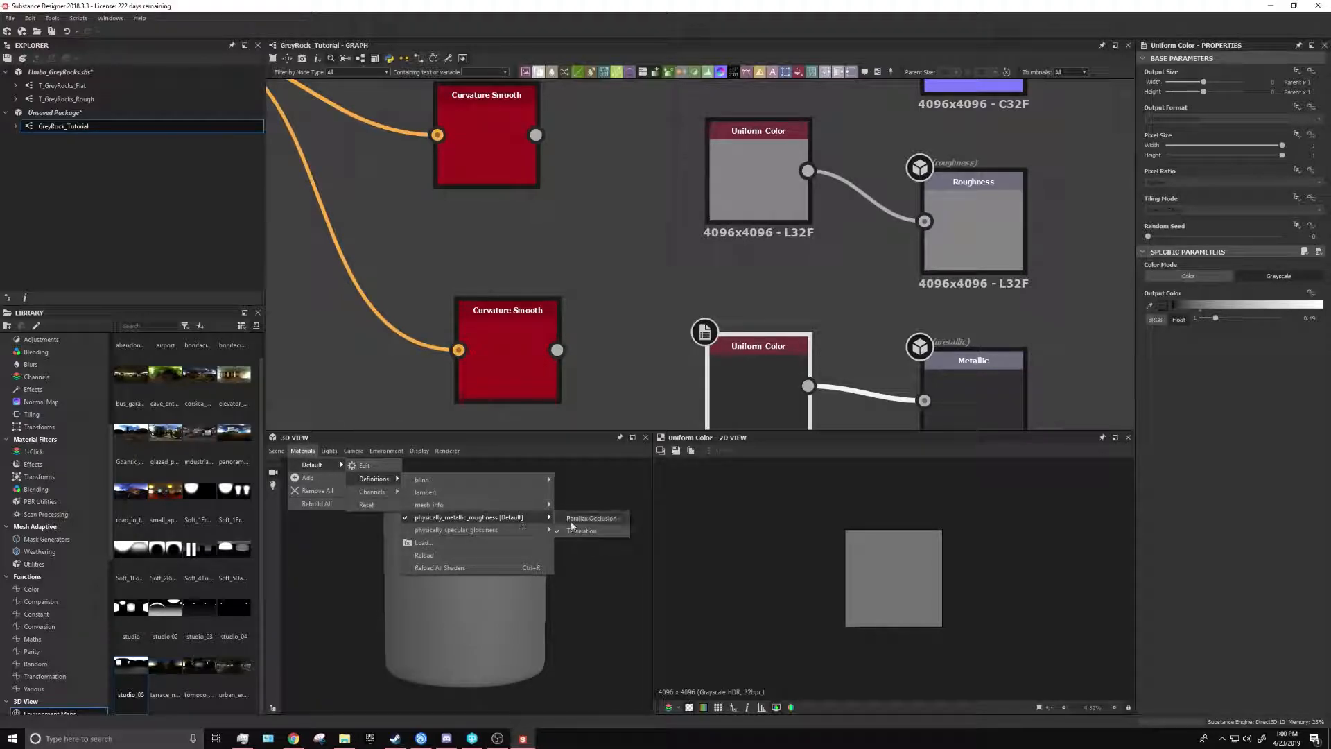
pyautogui.click(594, 531)
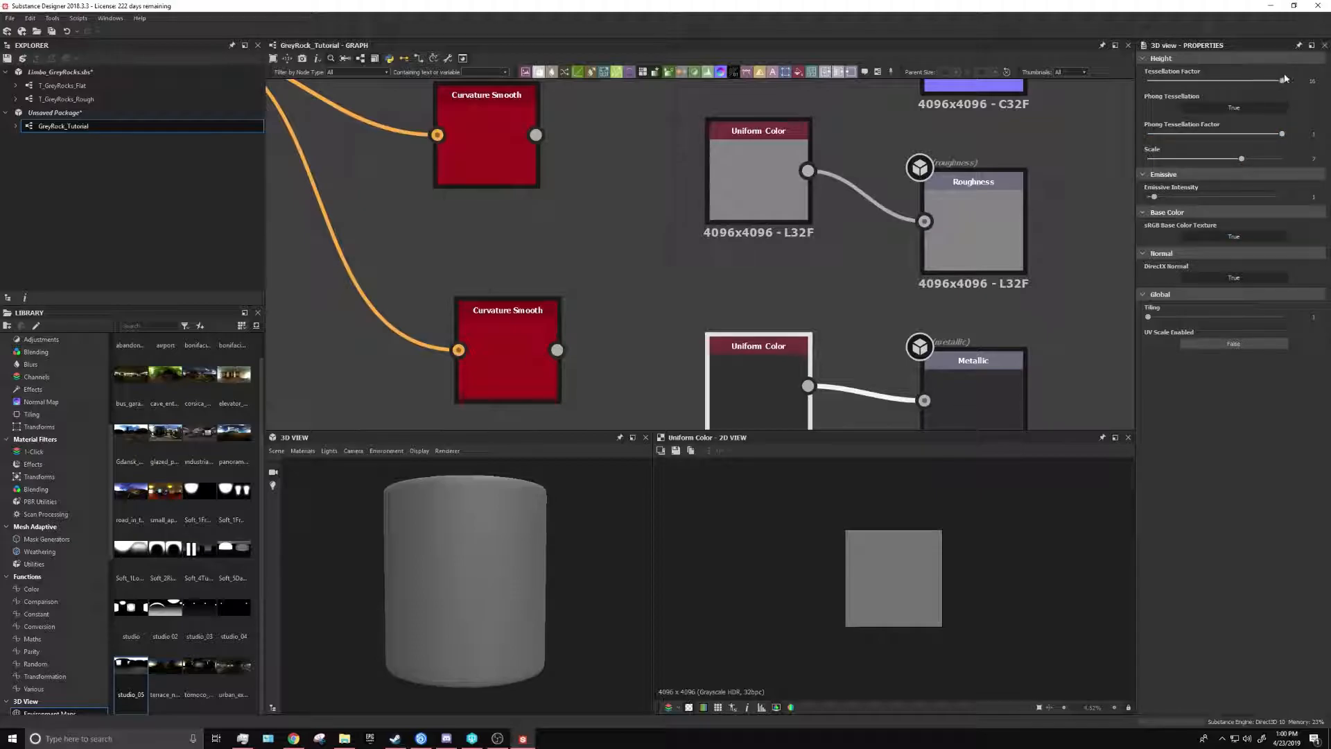
pyautogui.doubleClick(1312, 159)
pyautogui.press('Return')
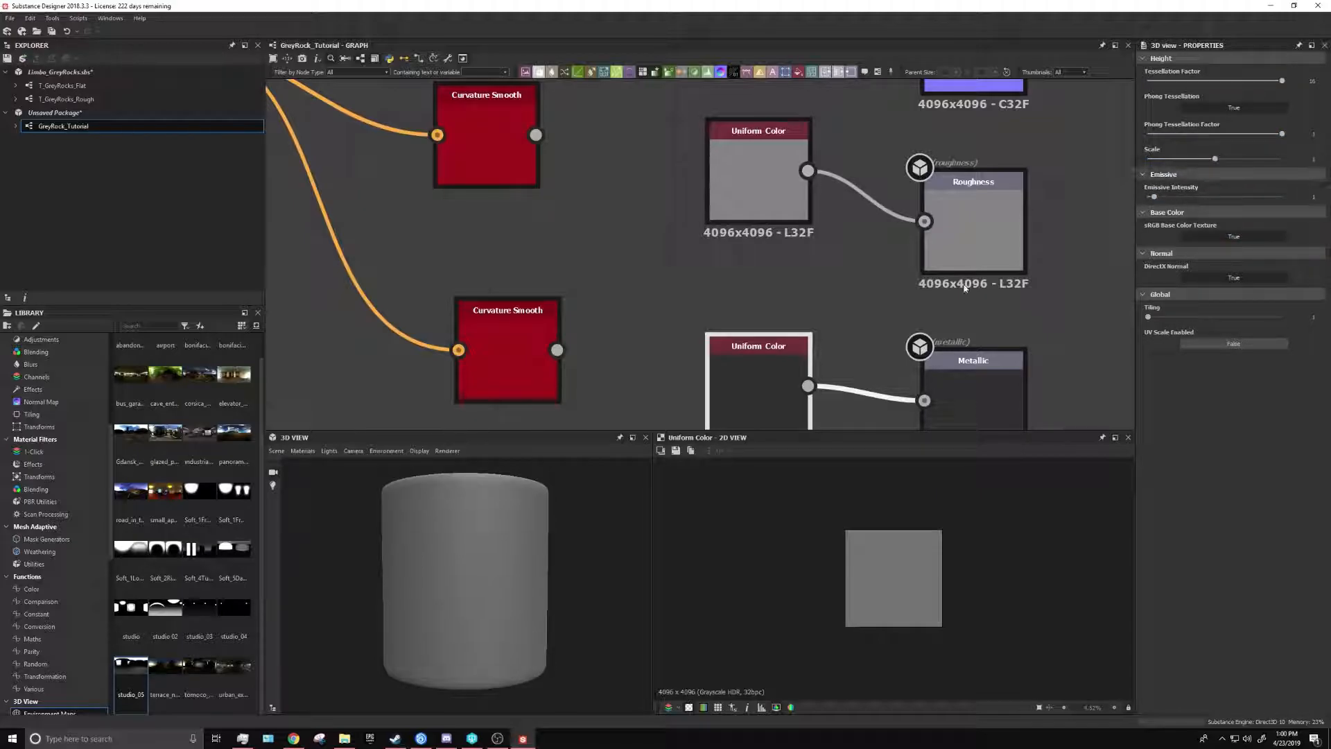
# Switch the 3D preview mesh to Rounded Cube and orbit around it
pyautogui.scroll(-3, 516, 582)
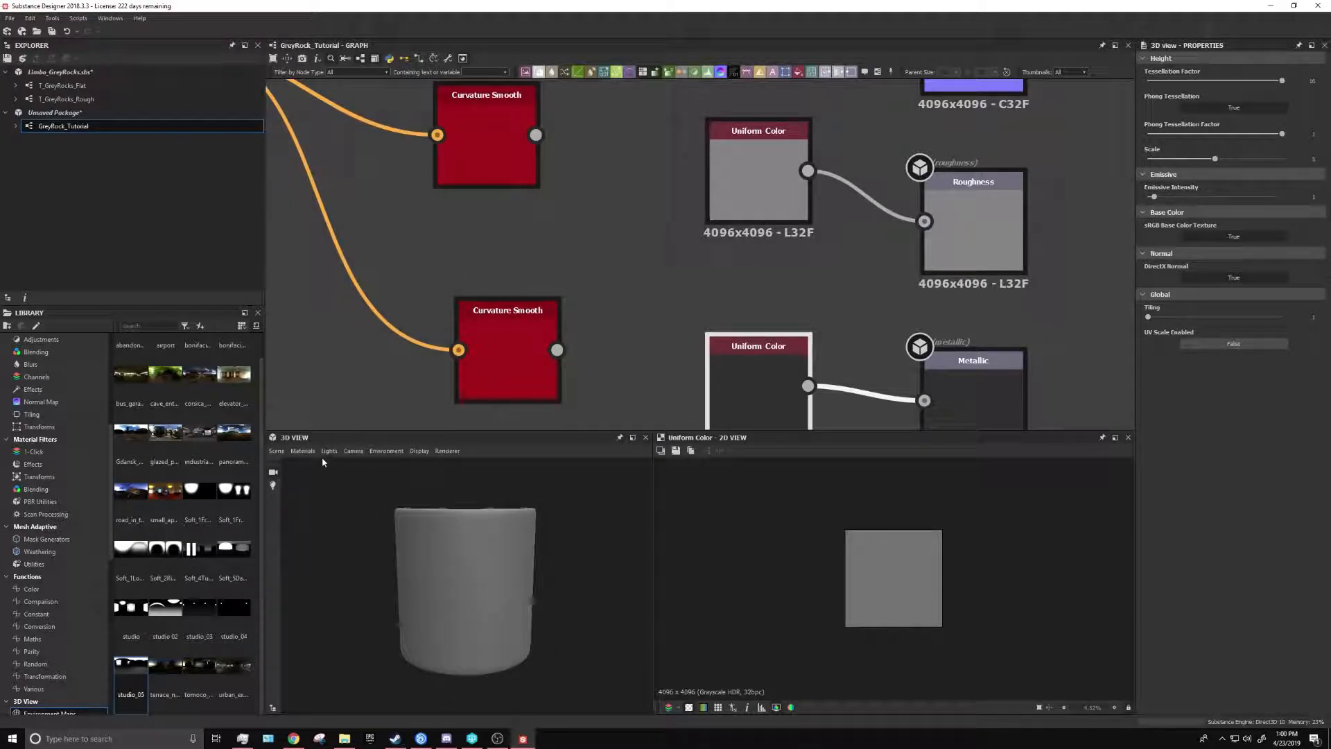
pyautogui.click(278, 451)
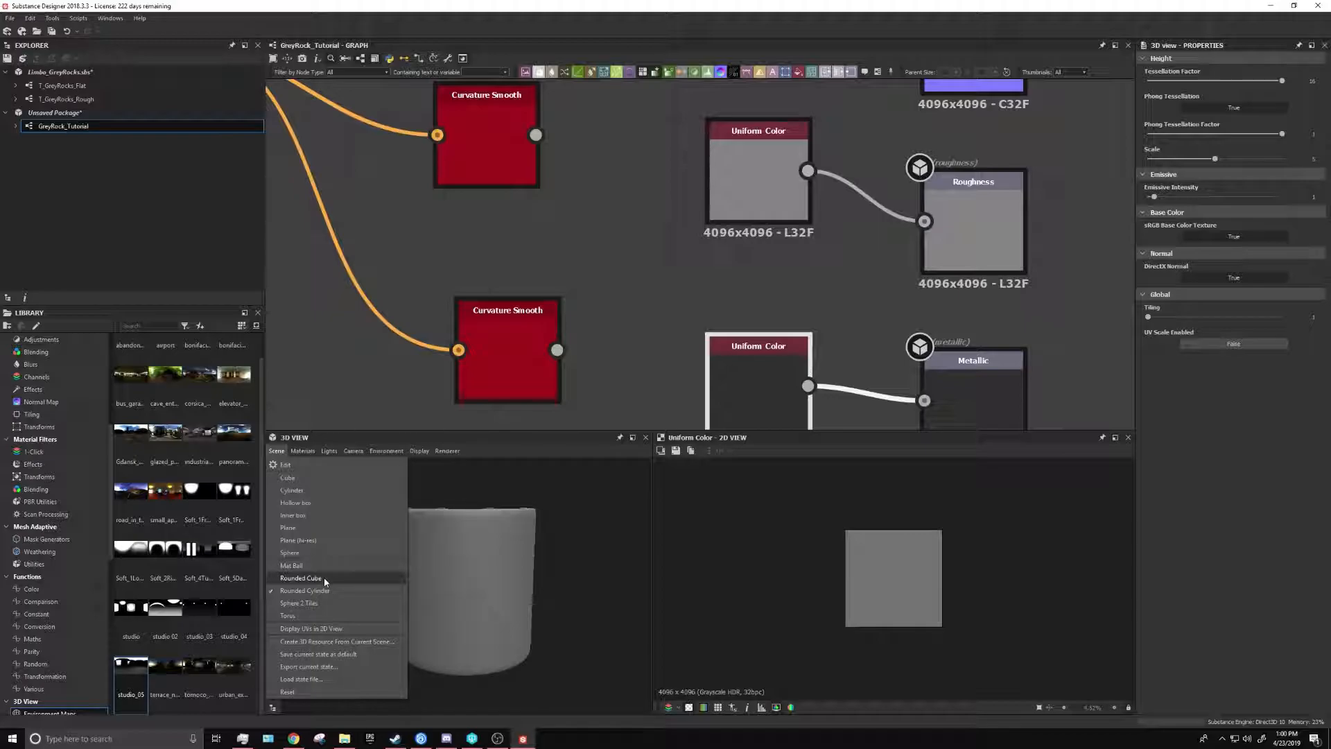
pyautogui.click(301, 578)
pyautogui.scroll(-4, 98, 554)
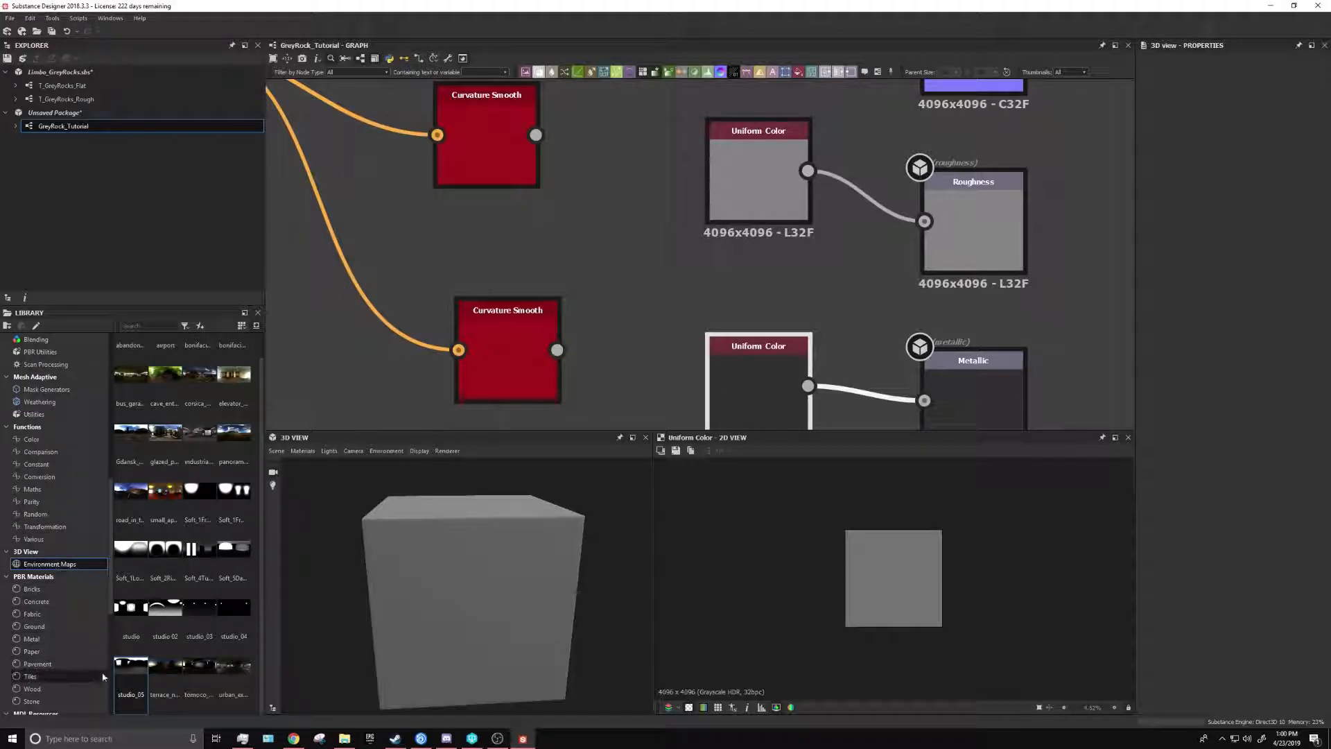
pyautogui.moveTo(484, 526); pyautogui.dragTo(599, 563)
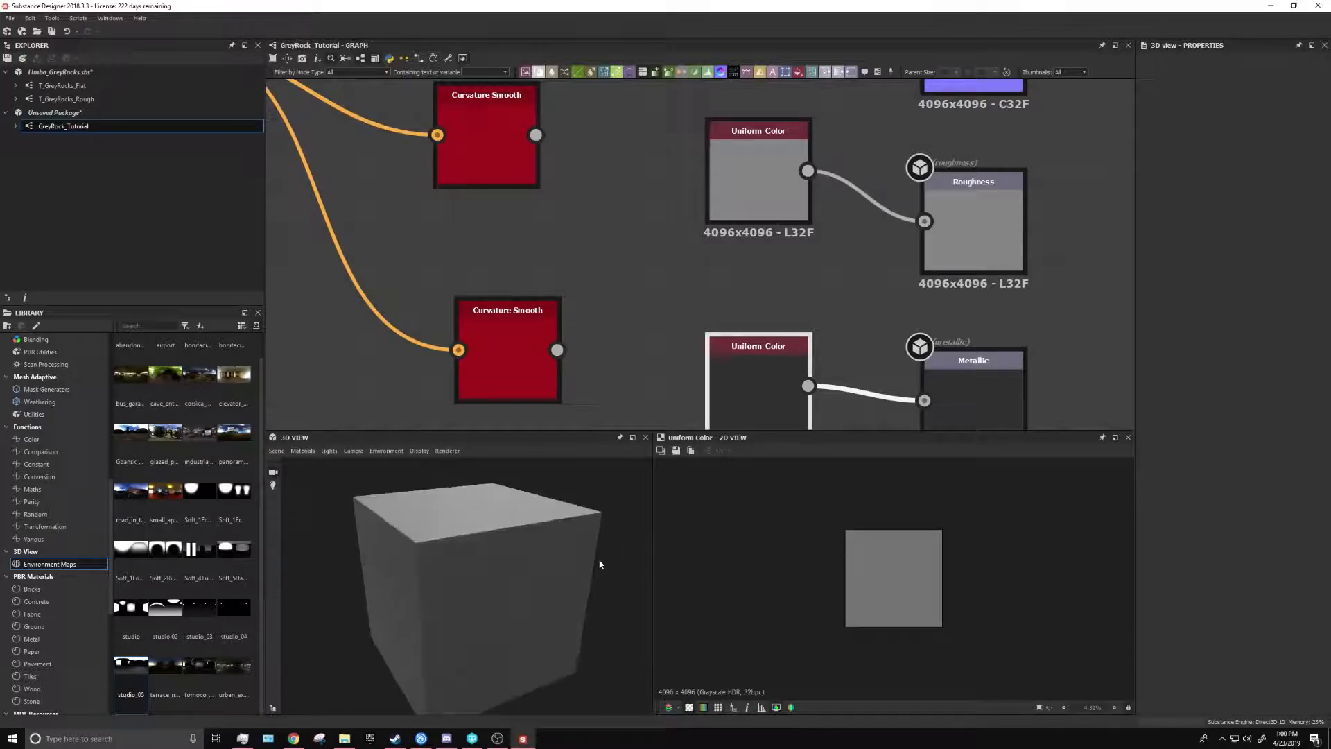
# Try the cave environment map on the 3D preview, then put the studio_05 environment back
pyautogui.scroll(1, 201, 555)
pyautogui.scroll(4, 56, 527)
pyautogui.moveTo(165, 401); pyautogui.dragTo(444, 512)
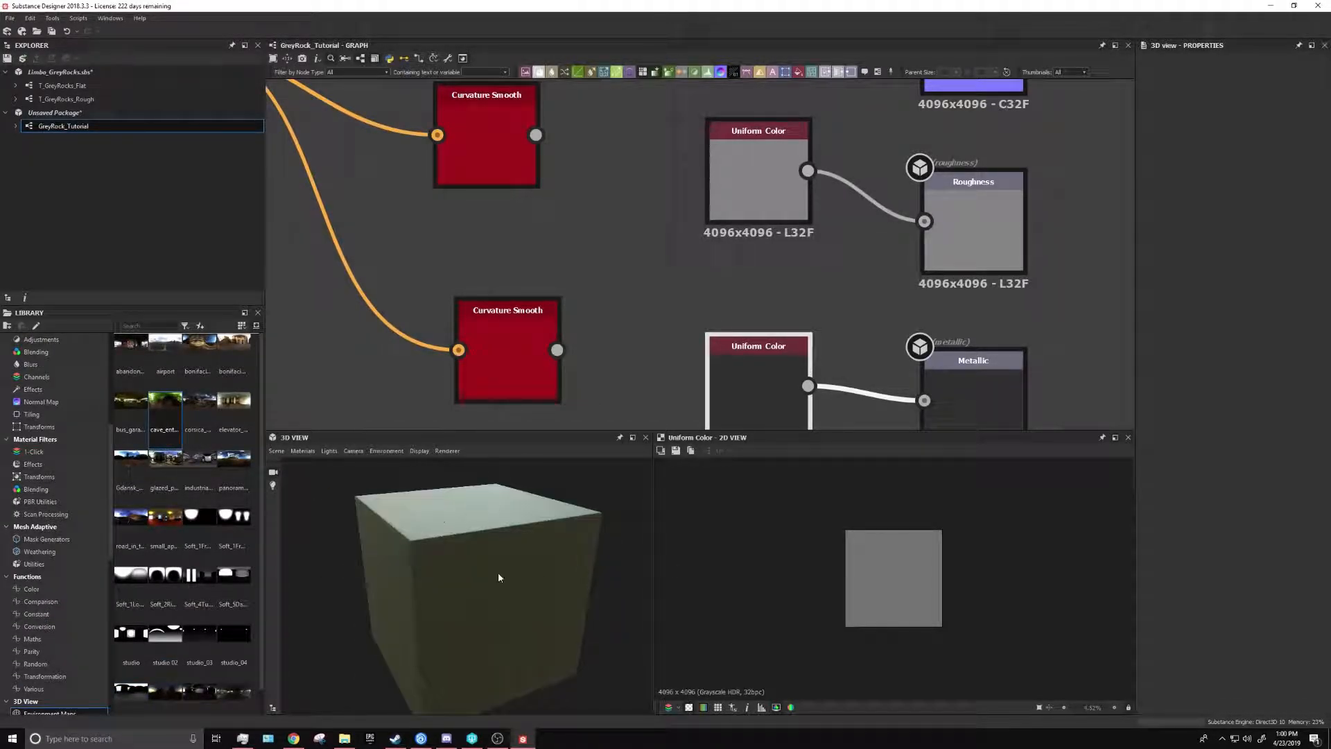
pyautogui.scroll(-1, 232, 591)
pyautogui.moveTo(131, 666); pyautogui.dragTo(531, 593)
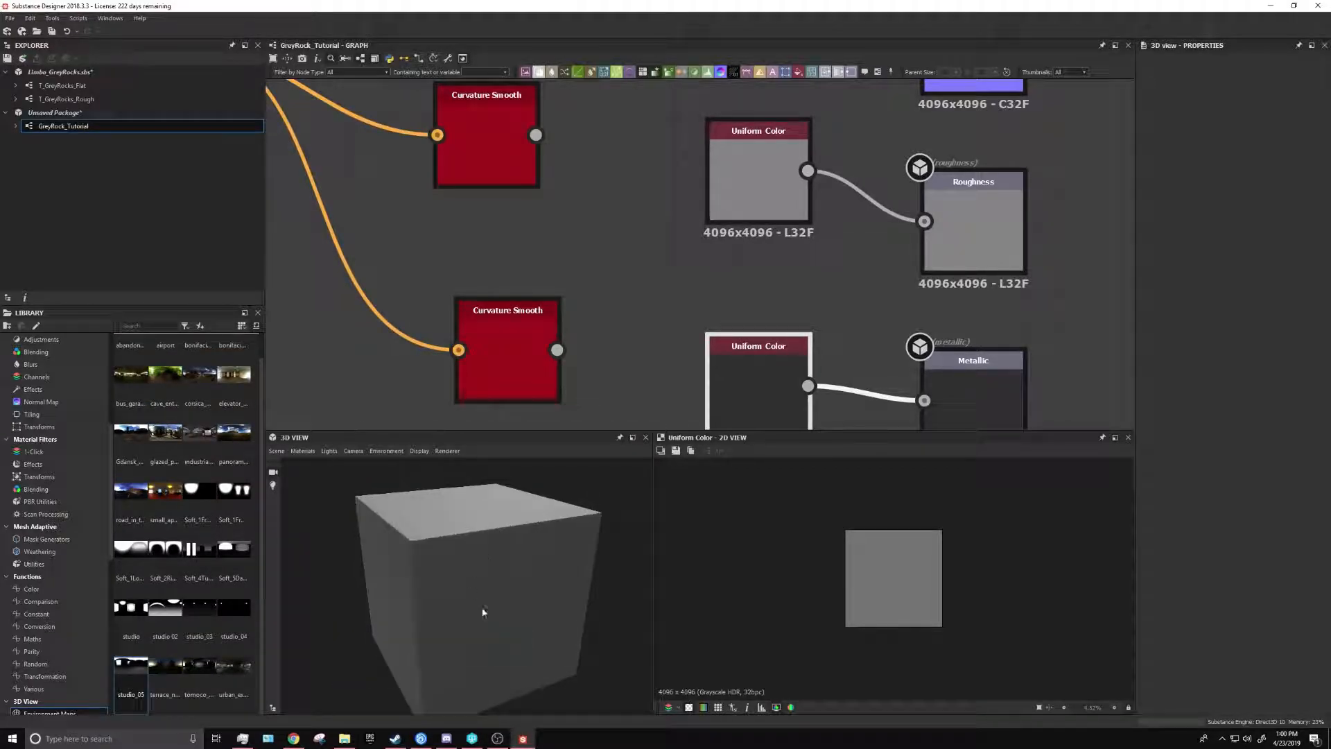
# Add a BnW Spots 1 noise from the library's Generators to the empty graph area far left of the Normal node
pyautogui.scroll(4, 74, 478)
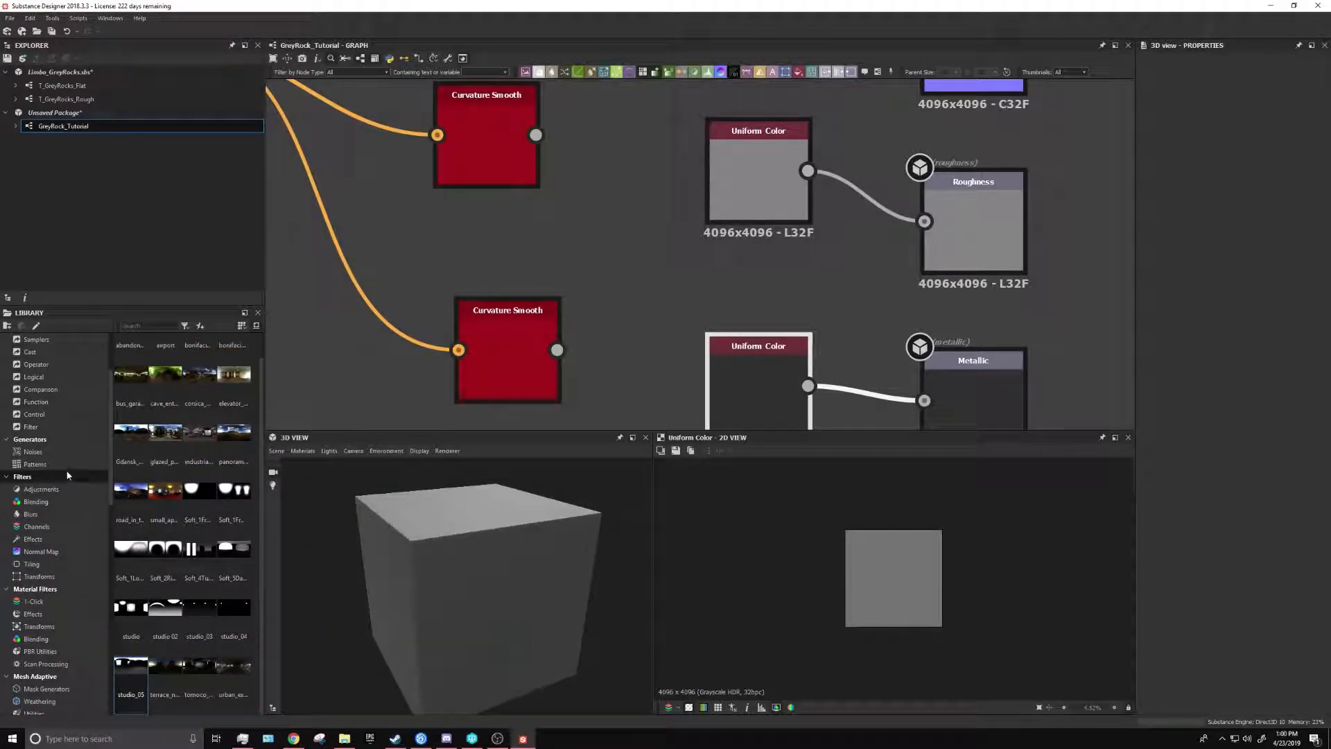
pyautogui.click(51, 439)
pyautogui.moveTo(493, 243); pyautogui.dragTo(545, 218, button='middle')
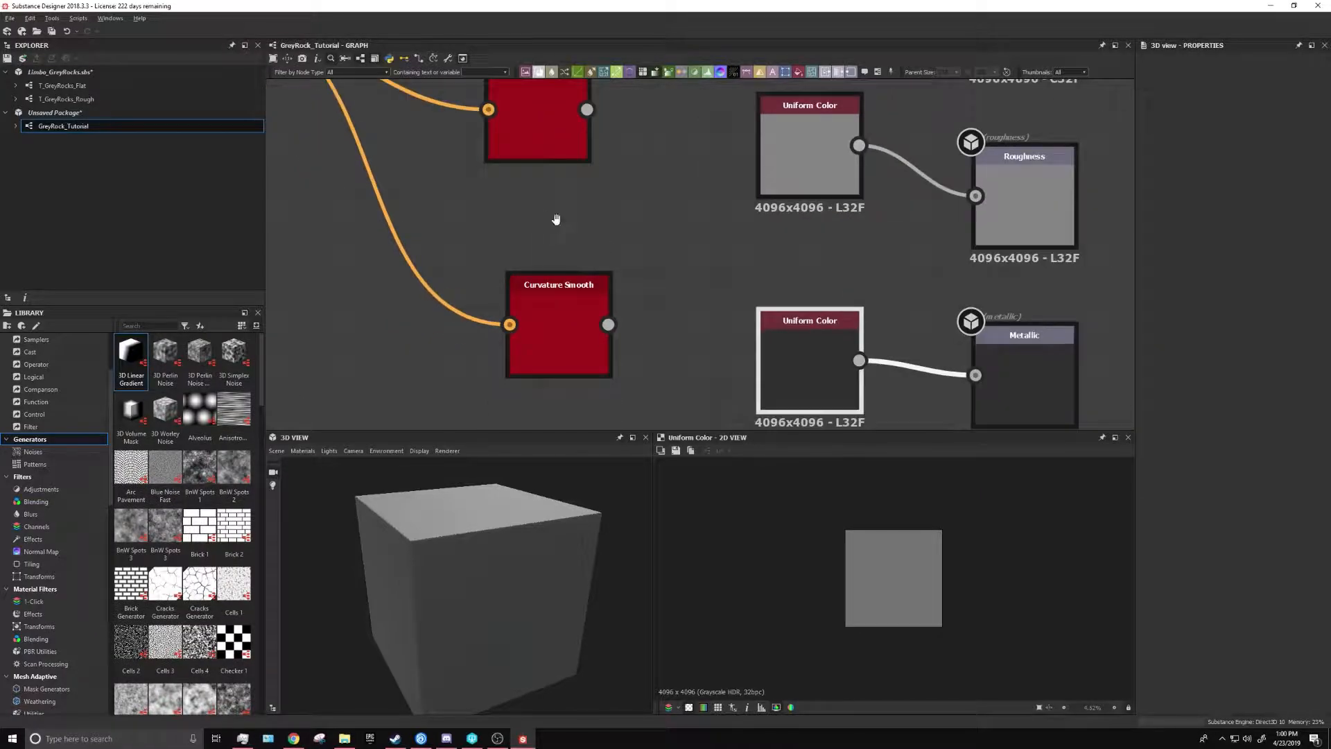
pyautogui.scroll(-4, 544, 218)
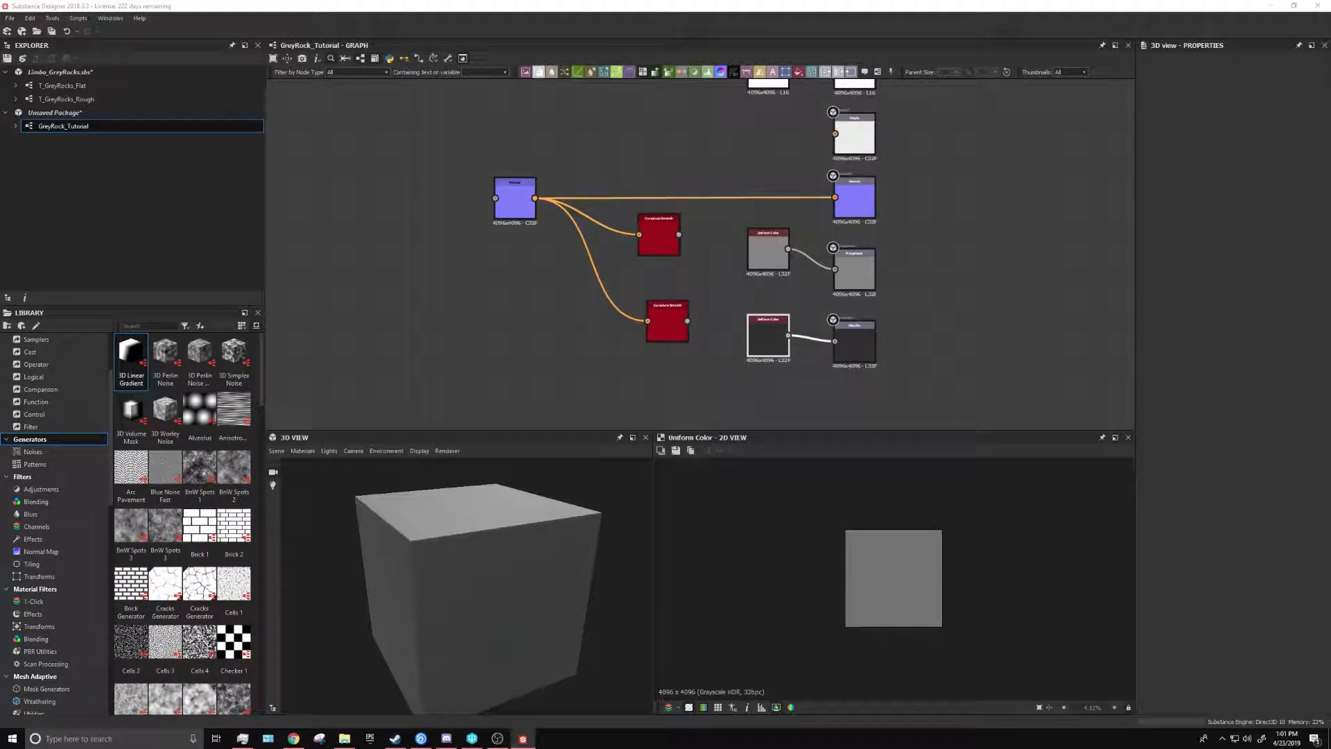
pyautogui.scroll(-3, 495, 204)
pyautogui.moveTo(496, 205); pyautogui.dragTo(872, 309, button='middle')
pyautogui.scroll(1, 601, 236)
pyautogui.moveTo(616, 224); pyautogui.dragTo(592, 204, button='middle')
pyautogui.rightClick(492, 165)
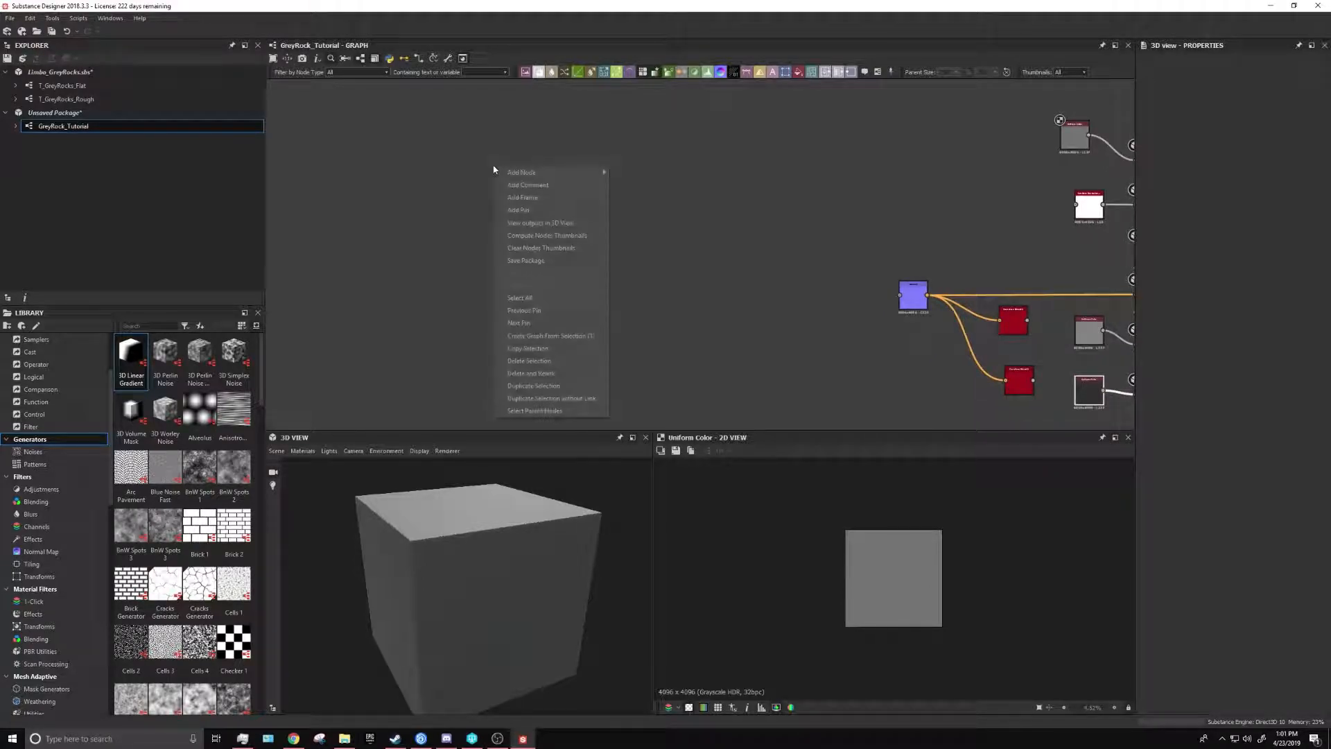
pyautogui.click(415, 173)
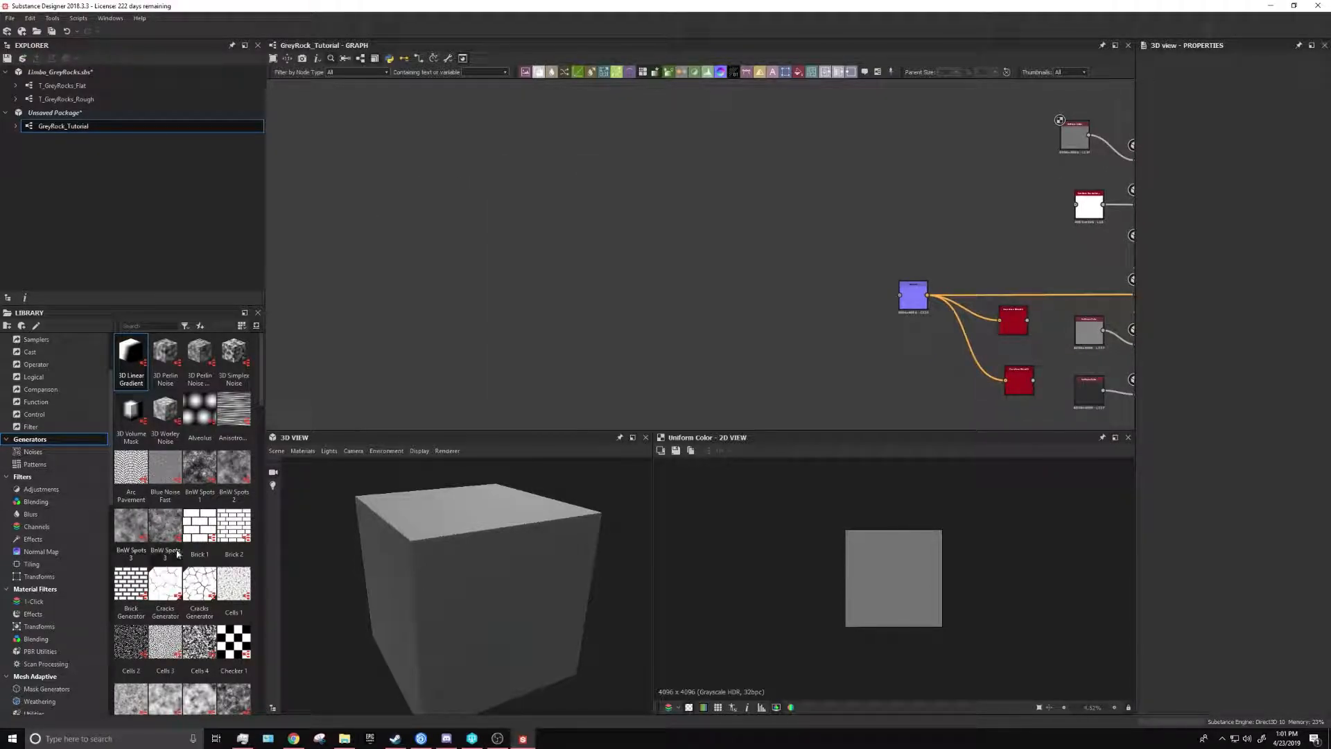
pyautogui.moveTo(208, 470); pyautogui.dragTo(510, 174)
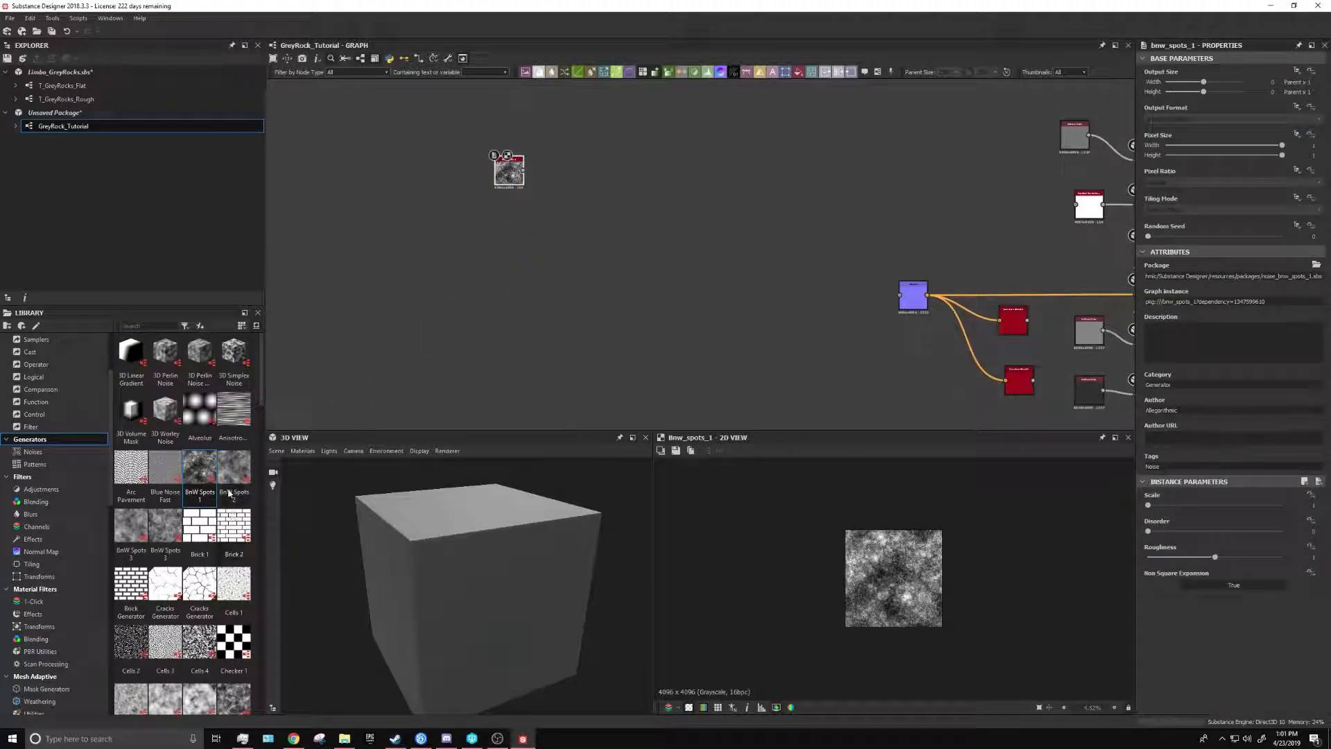
# Add the first Clouds 2 noise variant to the graph and align it directly below the BnW Spots 1 node
pyautogui.scroll(-3, 240, 506)
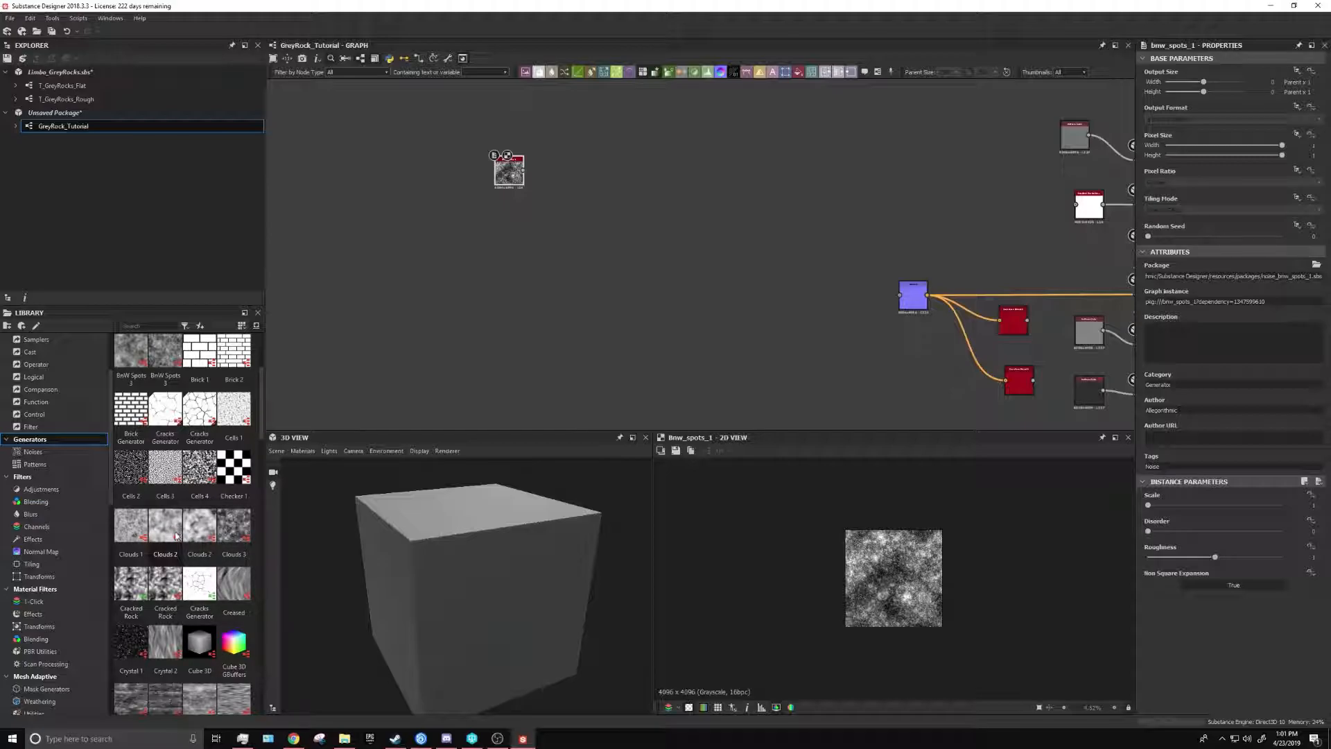
pyautogui.moveTo(171, 535); pyautogui.dragTo(496, 290)
pyautogui.scroll(1, 499, 290)
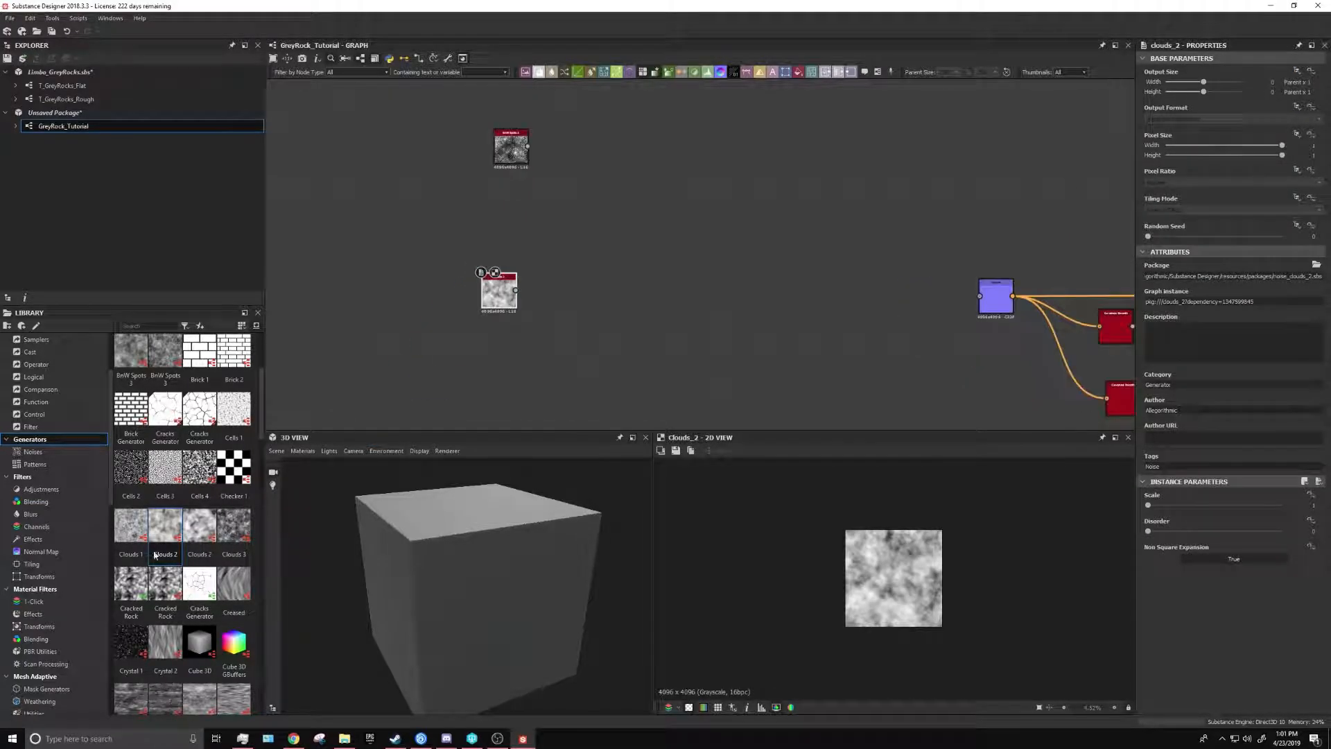
pyautogui.moveTo(195, 533); pyautogui.dragTo(595, 281)
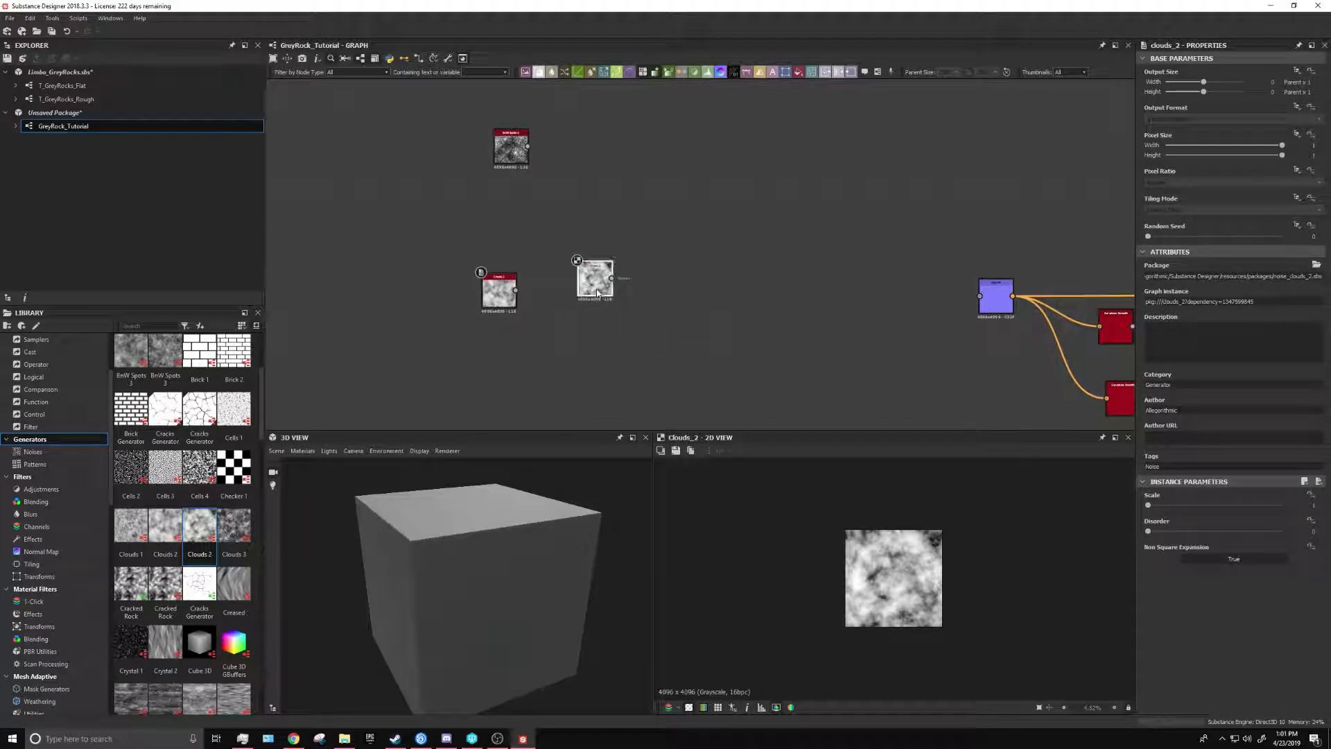
pyautogui.press('Delete')
pyautogui.scroll(2, 526, 259)
pyautogui.moveTo(489, 307); pyautogui.dragTo(510, 174)
pyautogui.moveTo(600, 197); pyautogui.dragTo(611, 207, button='middle')
pyautogui.scroll(4, 596, 211)
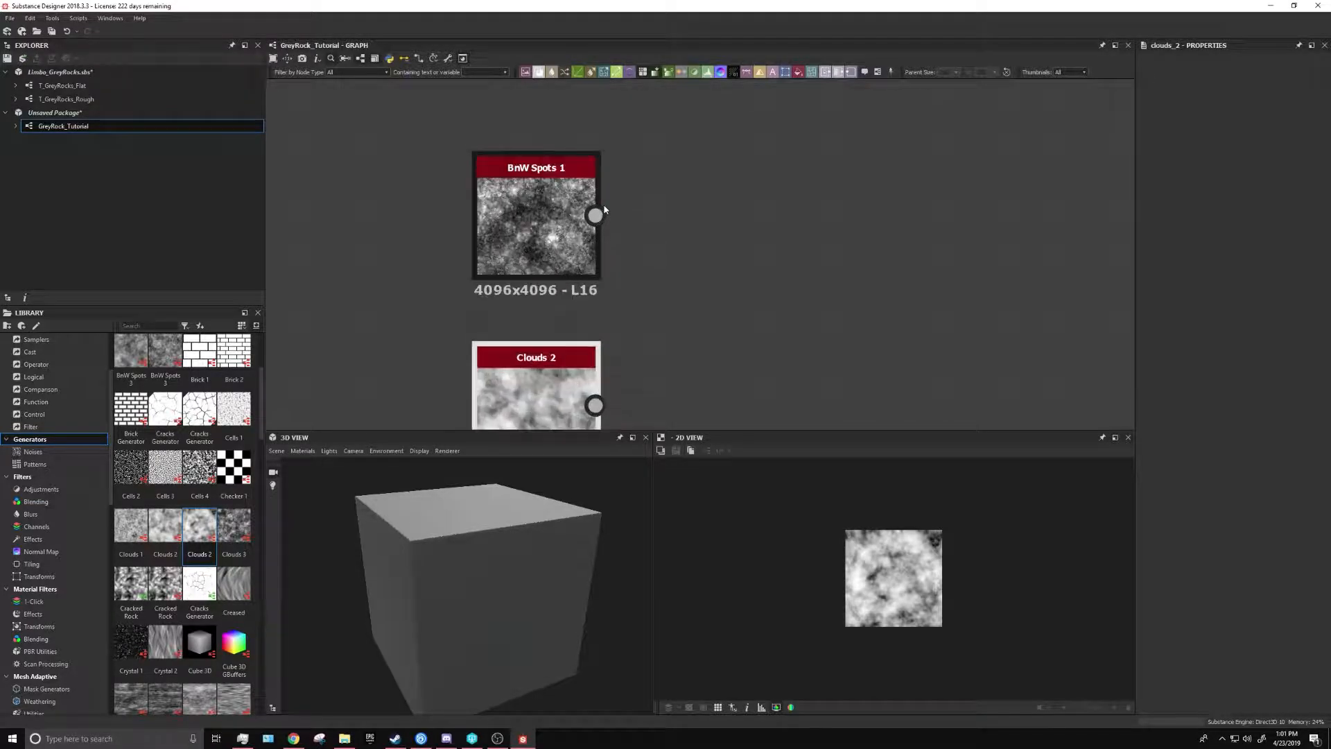
# Add a Blur HQ Grayscale node beside BnW Spots 1 and feed it with the BnW Spots 1 output
pyautogui.moveTo(597, 211); pyautogui.dragTo(664, 183)
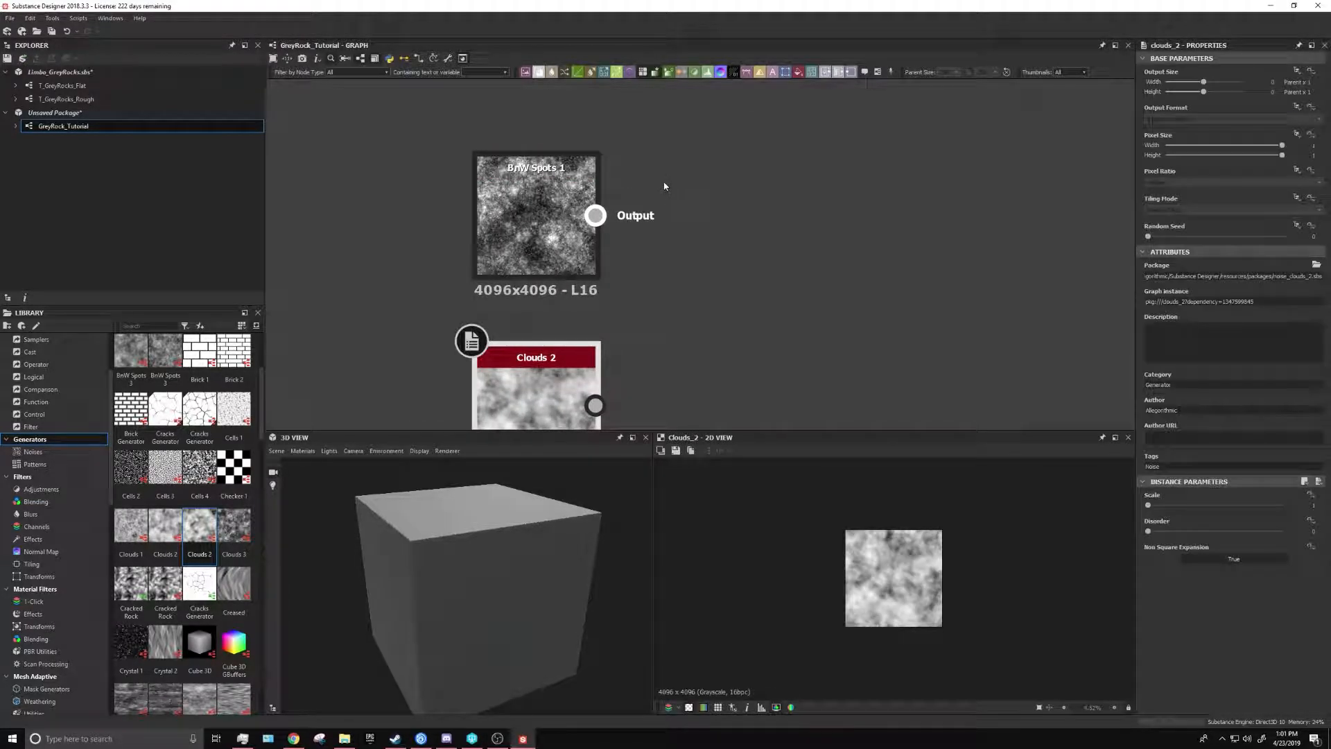
pyautogui.rightClick(664, 183)
pyautogui.click(659, 179)
pyautogui.press('space')
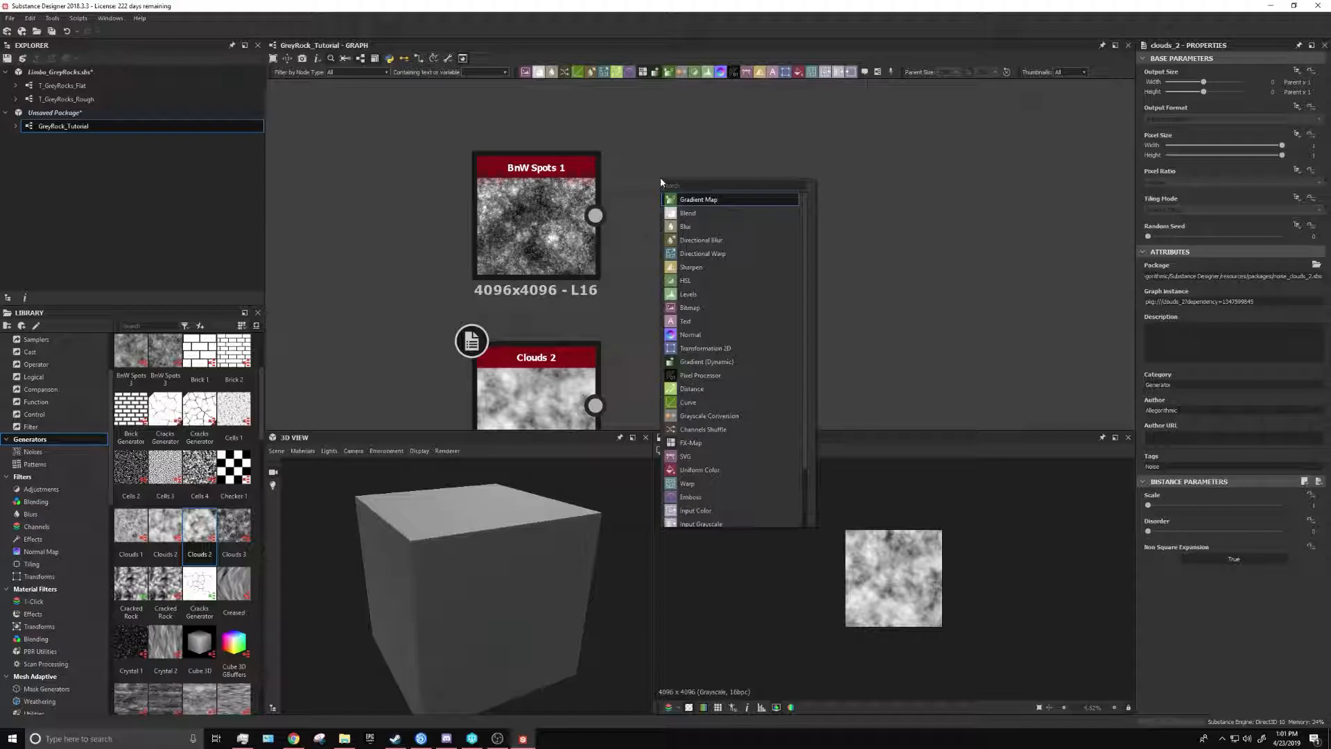
pyautogui.write('blur')
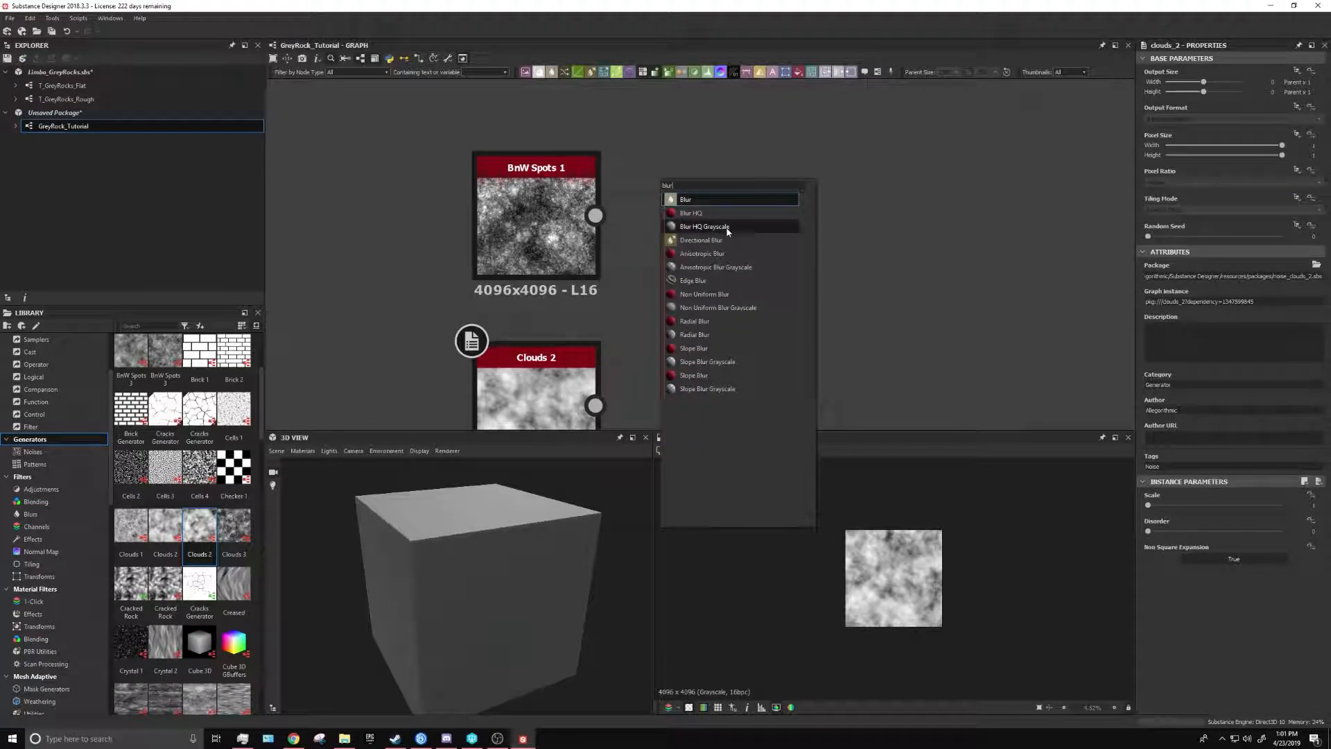
pyautogui.click(727, 228)
pyautogui.moveTo(595, 215)
pyautogui.mouseDown()
pyautogui.moveTo(691, 172)
pyautogui.moveTo(709, 202)
pyautogui.mouseUp()
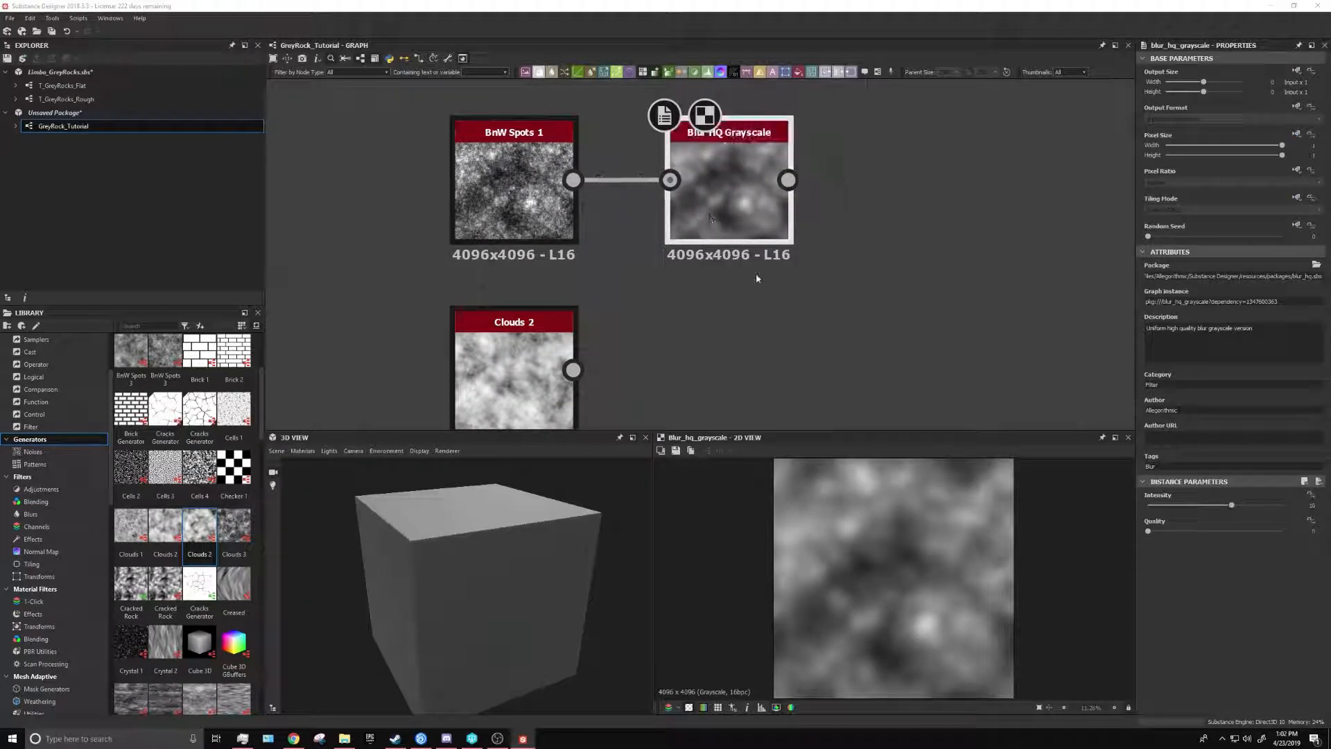
pyautogui.moveTo(750, 265); pyautogui.dragTo(810, 284, button='middle')
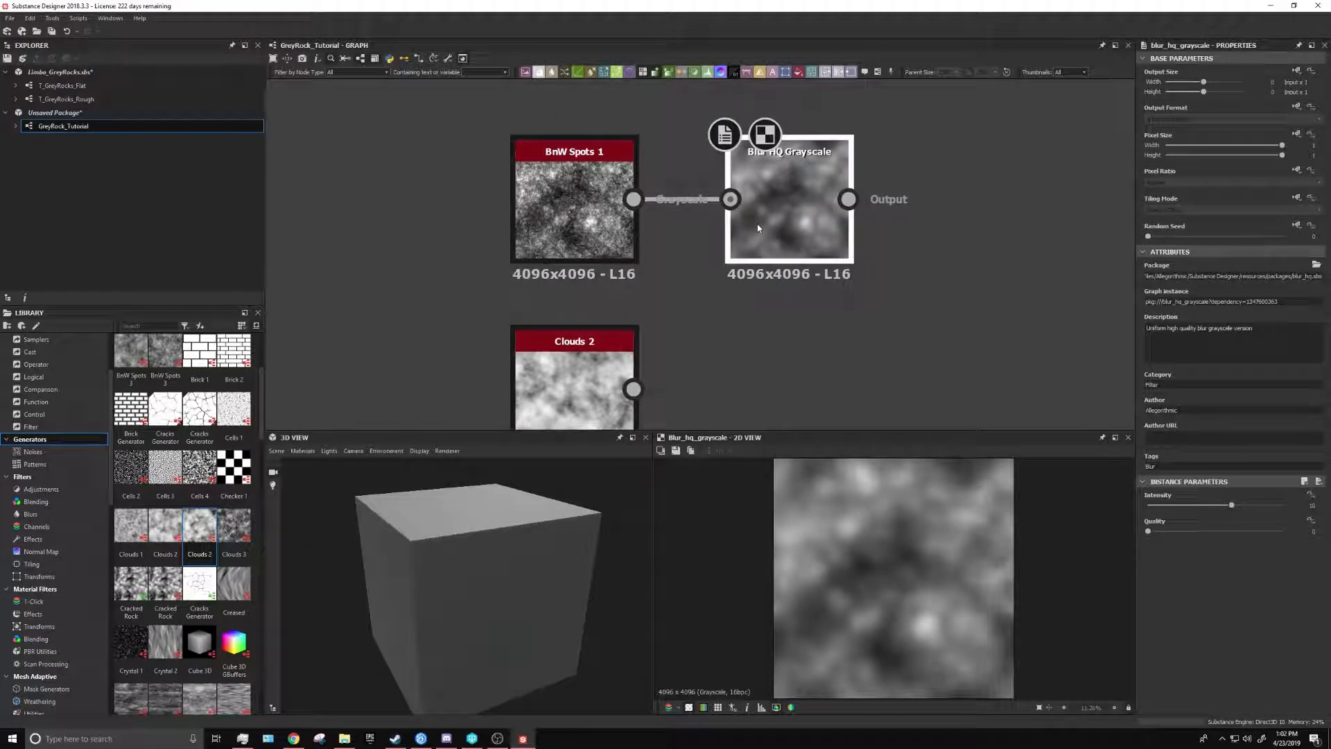
# Duplicate the Blur HQ Grayscale node, place the copy beside Clouds 2 and connect the Clouds 2 output to it
pyautogui.moveTo(804, 326); pyautogui.dragTo(762, 273, button='middle')
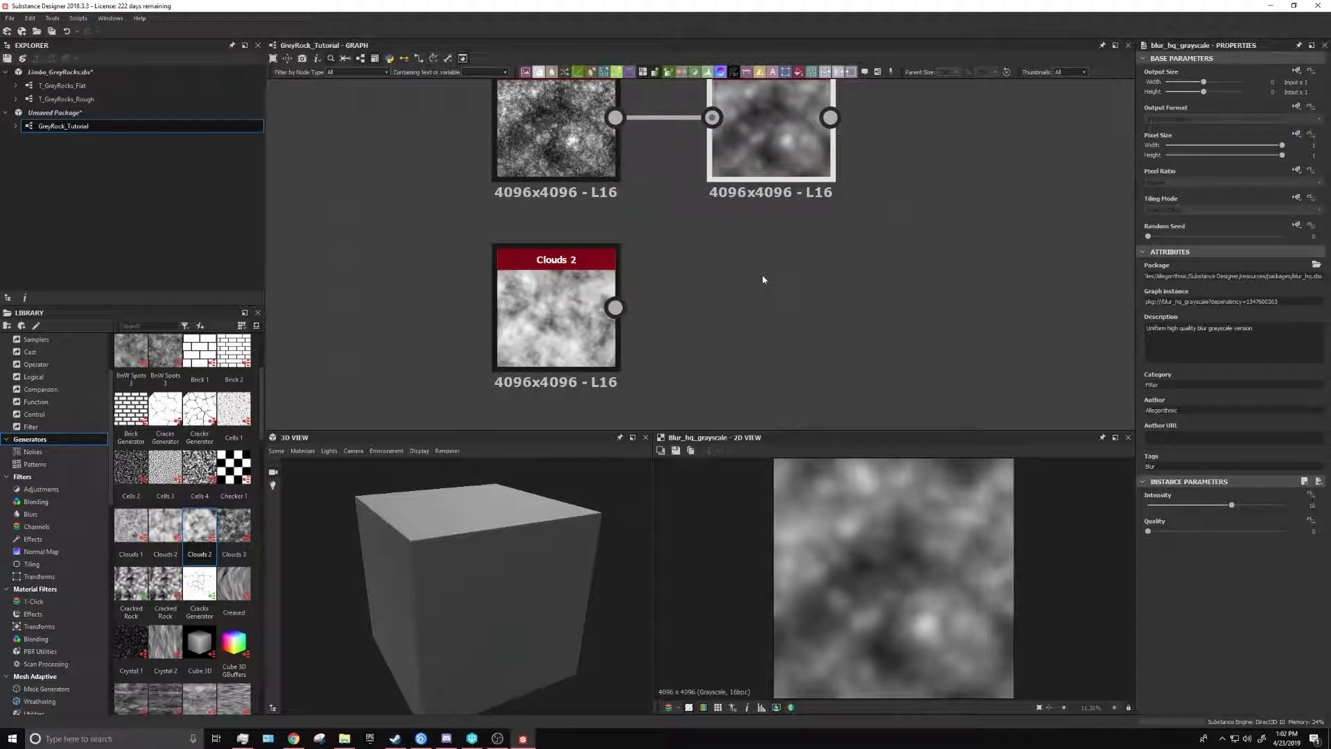
pyautogui.hotkey('ctrl', 'd')
pyautogui.moveTo(683, 277); pyautogui.dragTo(732, 356)
pyautogui.moveTo(614, 308); pyautogui.dragTo(689, 333)
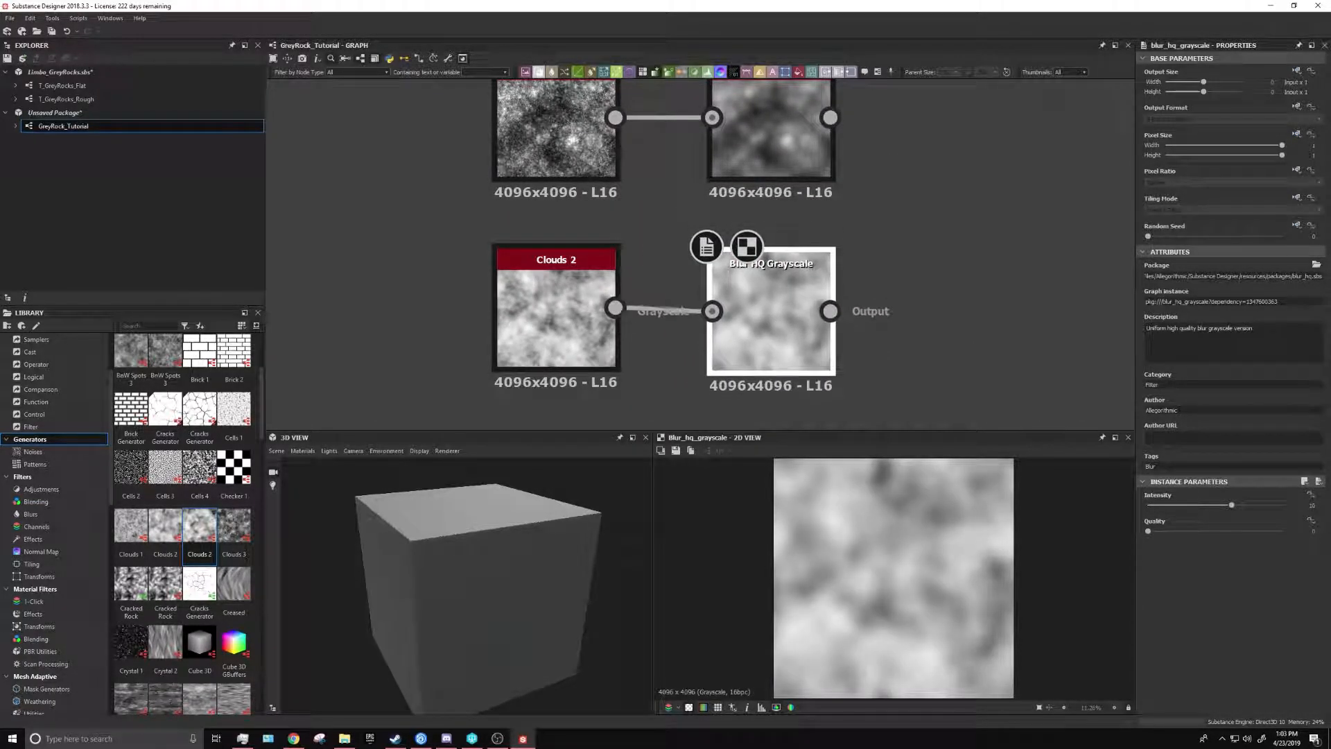
# Add a Blend node with the blurred BnW Spots 1 as foreground and the blurred Clouds 2 as background
pyautogui.scroll(-2, 825, 277)
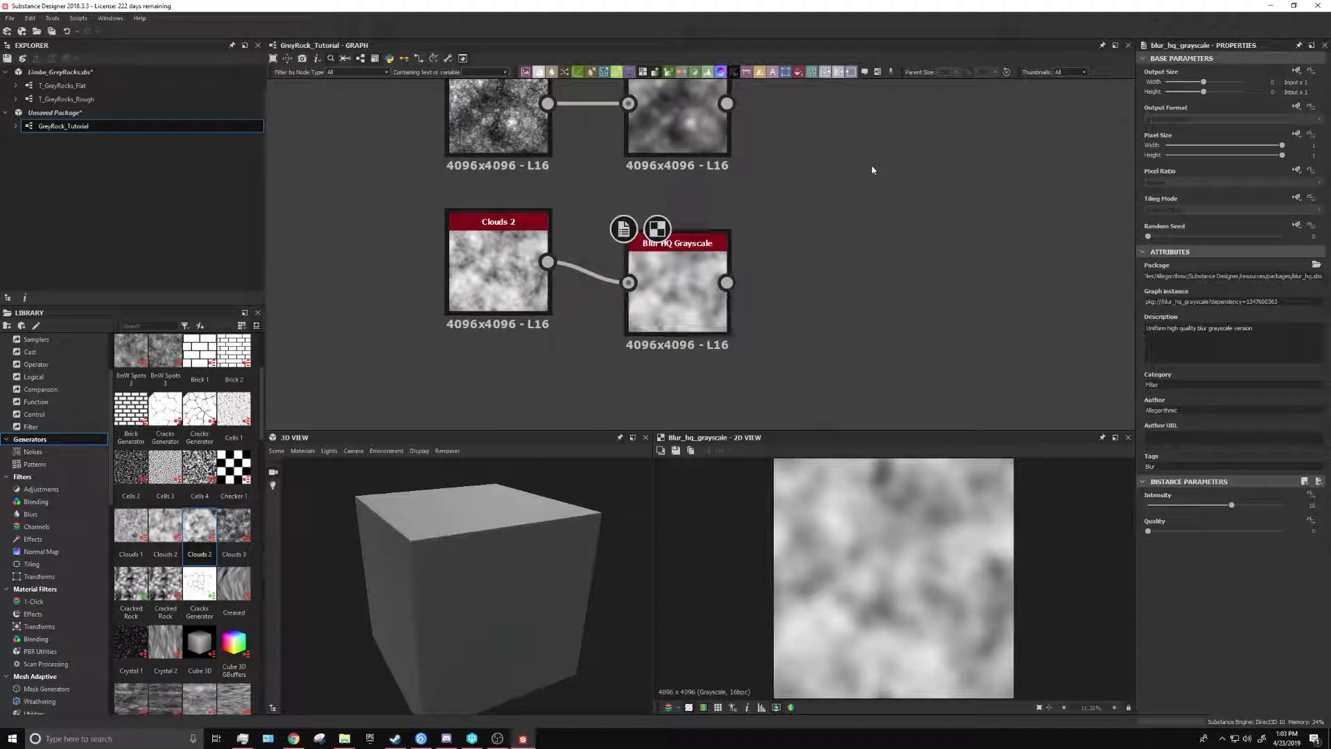
pyautogui.press('space')
pyautogui.write('blend')
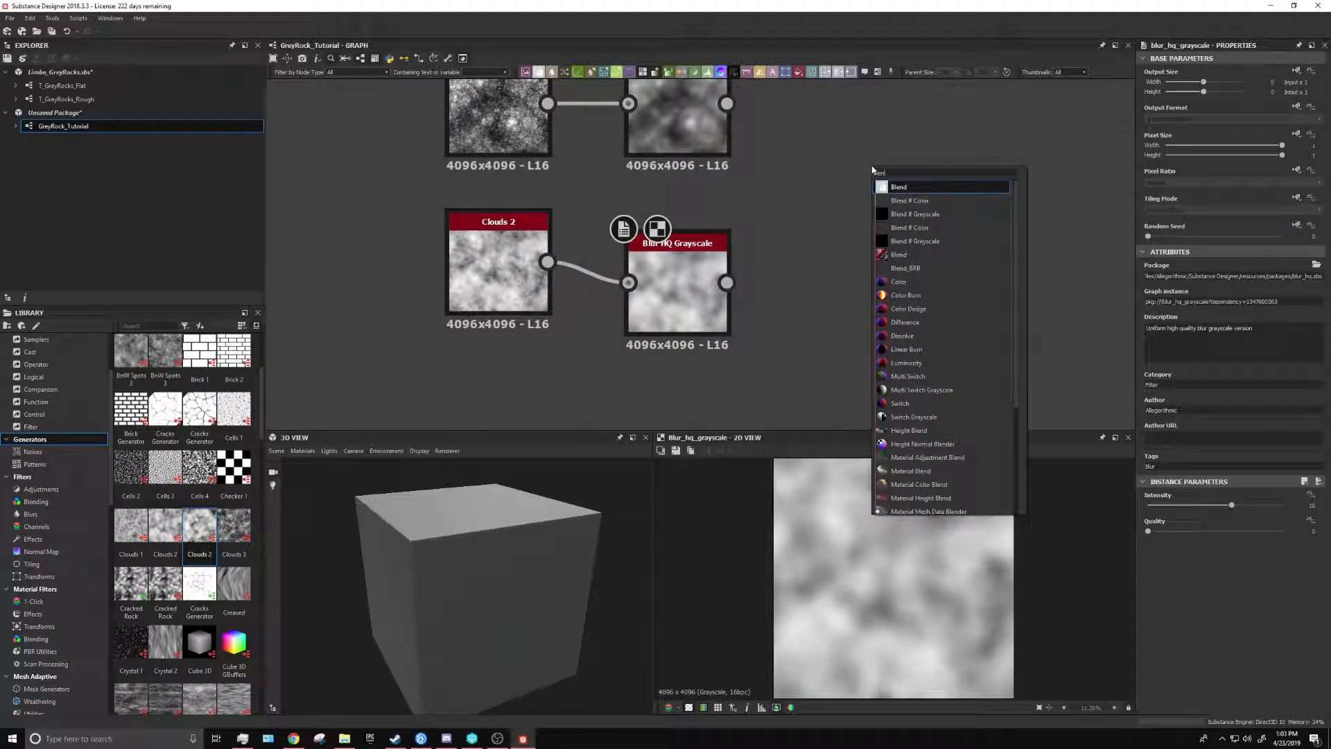
pyautogui.click(875, 182)
pyautogui.moveTo(726, 282); pyautogui.dragTo(726, 104)
pyautogui.moveTo(807, 175); pyautogui.dragTo(726, 104)
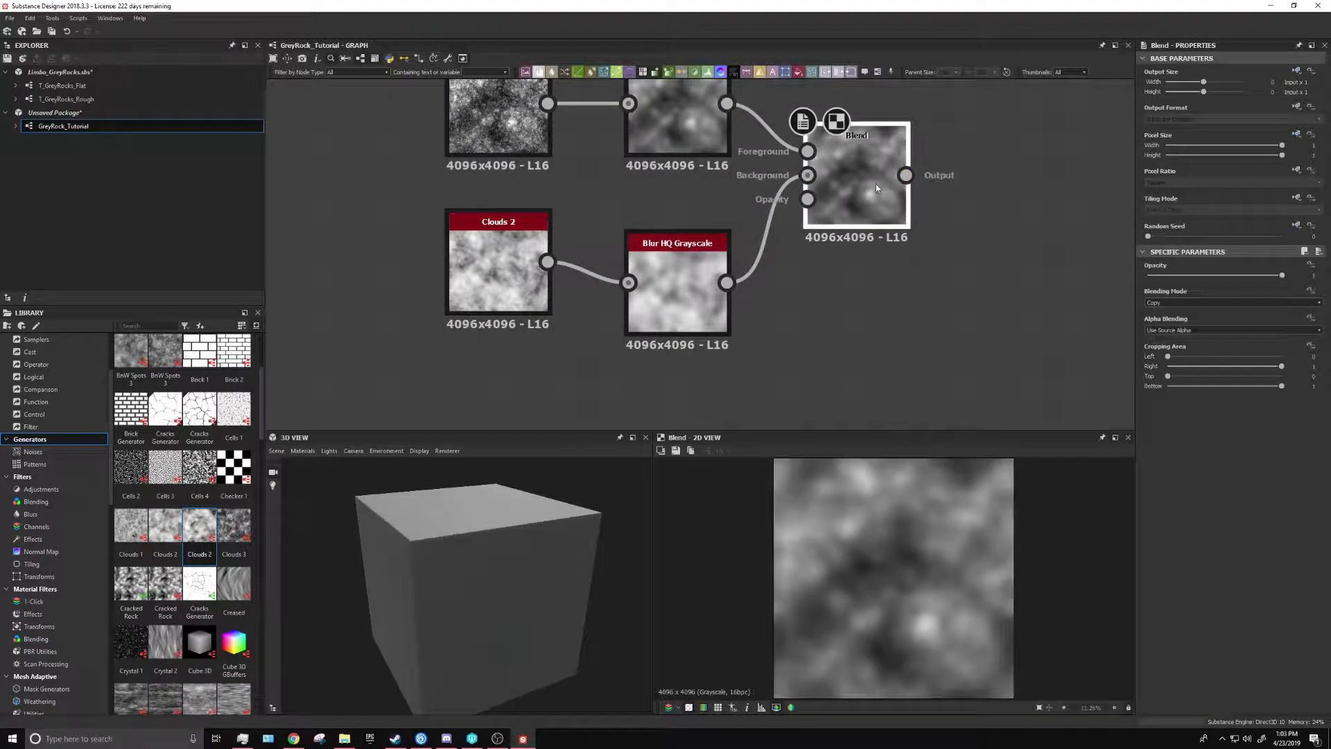
pyautogui.moveTo(850, 134); pyautogui.dragTo(850, 170)
# Set the Blend node's blending mode to Multiply
pyautogui.click(1231, 303)
pyautogui.click(1206, 337)
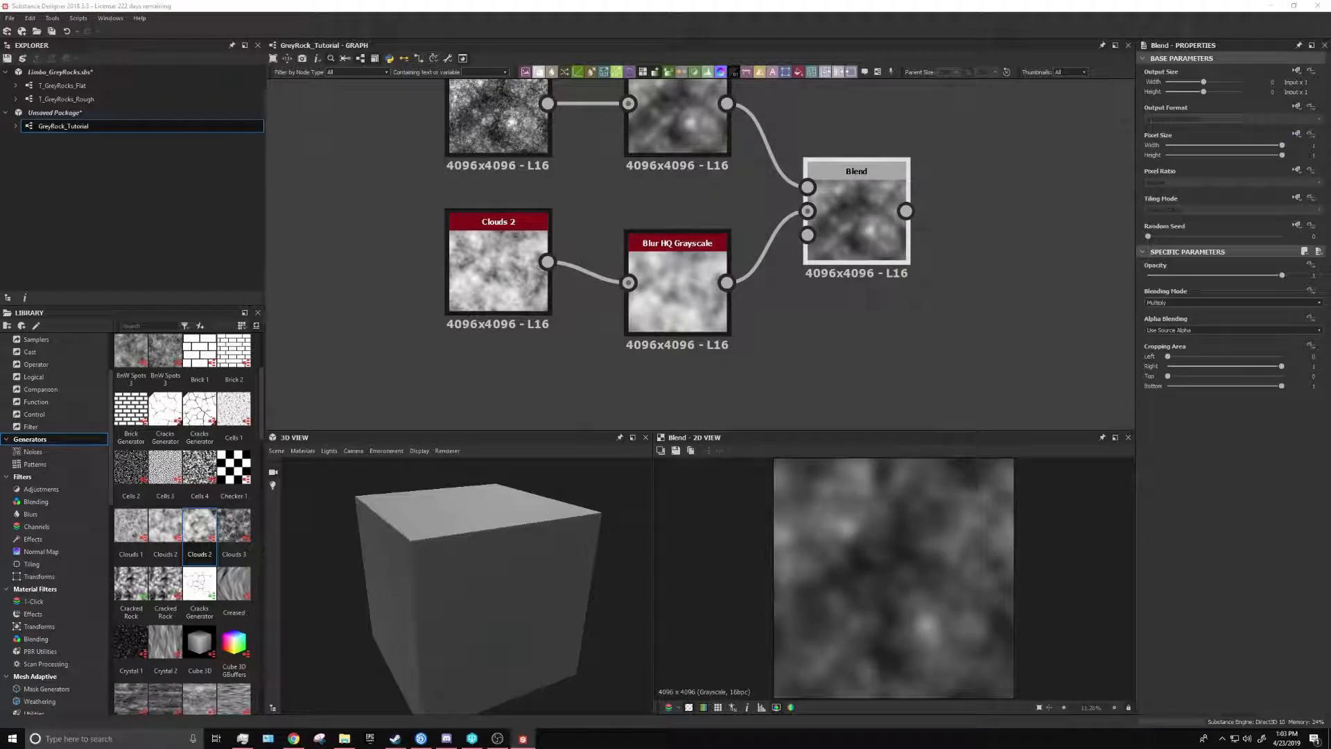
pyautogui.hotkey('ctrl', 'z')
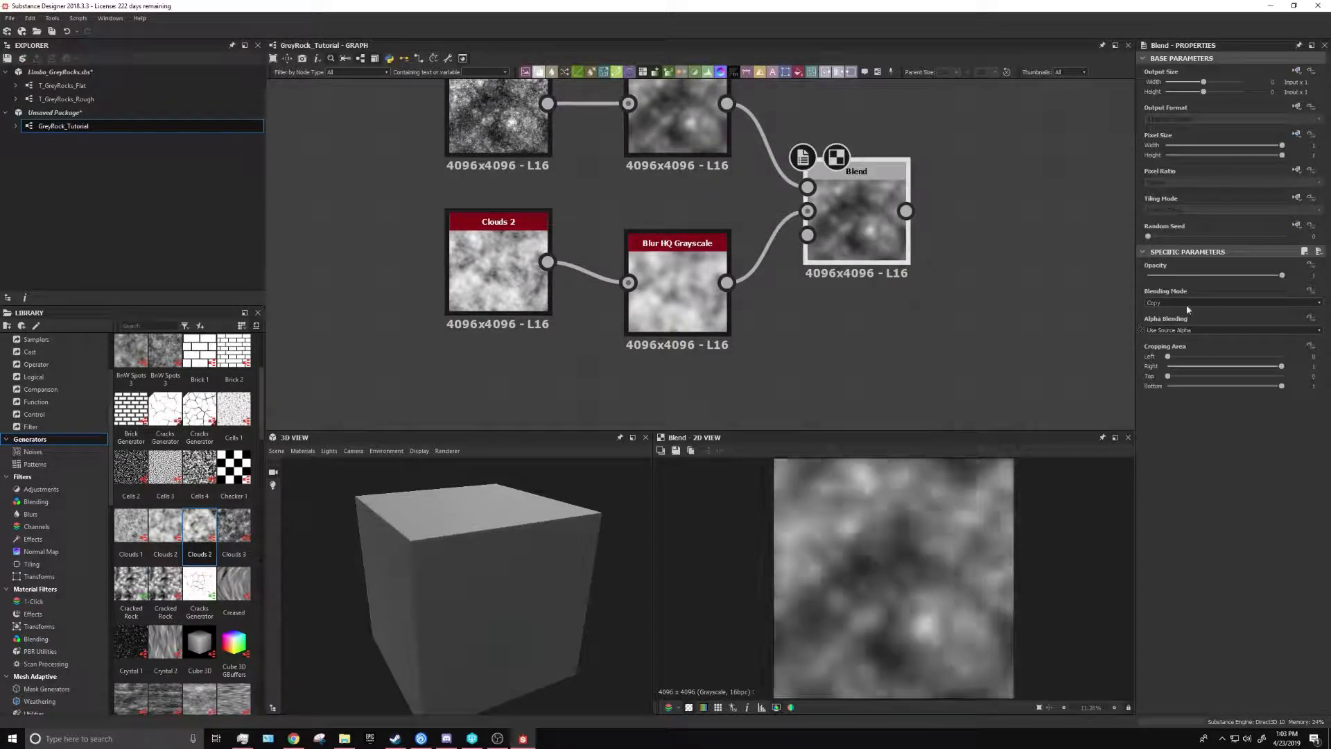
pyautogui.click(1188, 303)
pyautogui.click(1190, 332)
# Add a Slope Blur Grayscale node with the Blend output as its grayscale input and the blurred Clouds 2 as its slope input
pyautogui.moveTo(984, 226); pyautogui.dragTo(860, 236, button='middle')
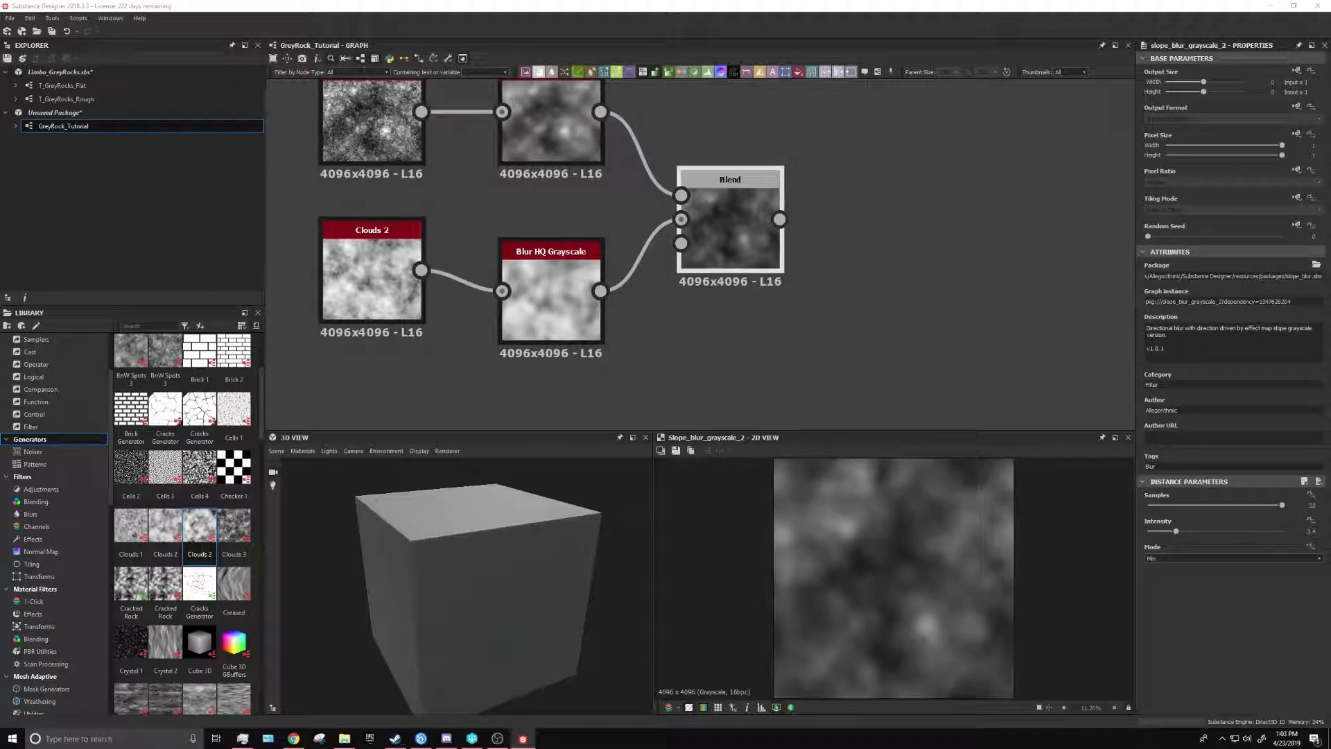
pyautogui.press('space')
pyautogui.write('slop')
pyautogui.press('Return')
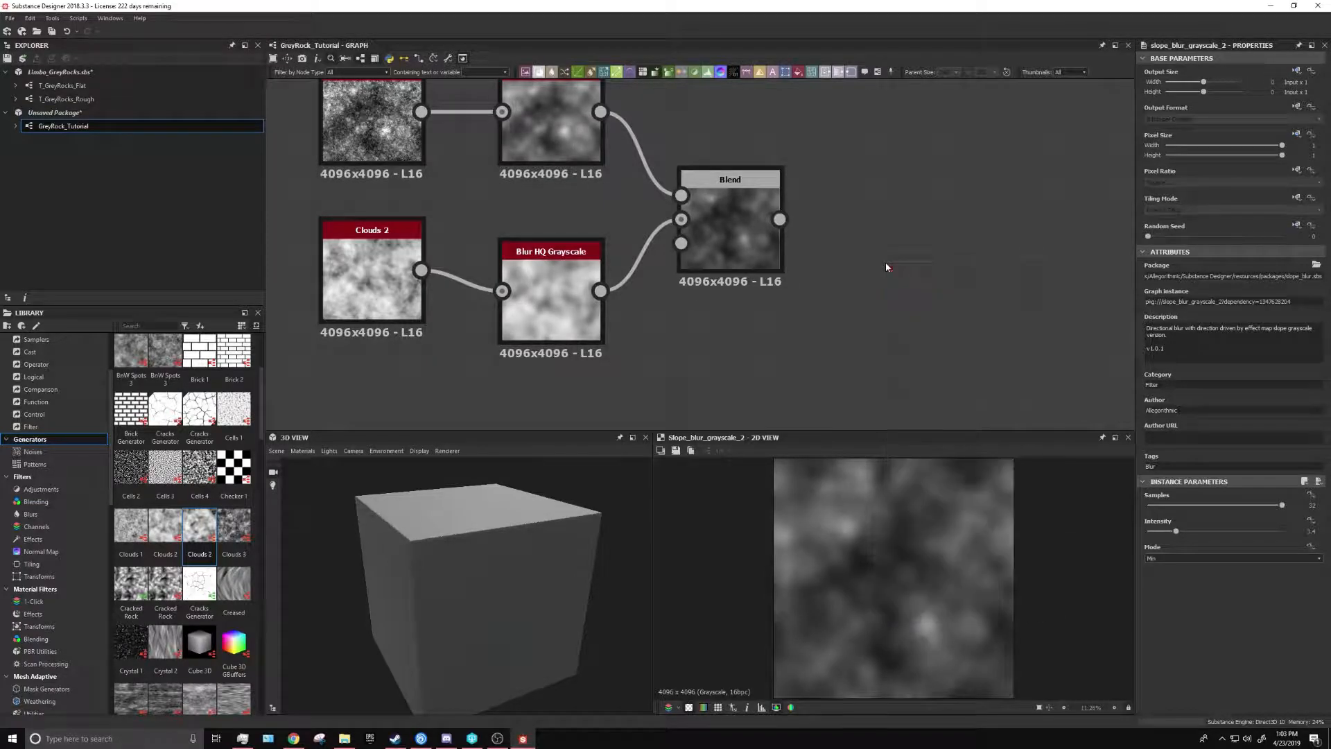
pyautogui.moveTo(779, 219); pyautogui.dragTo(916, 296)
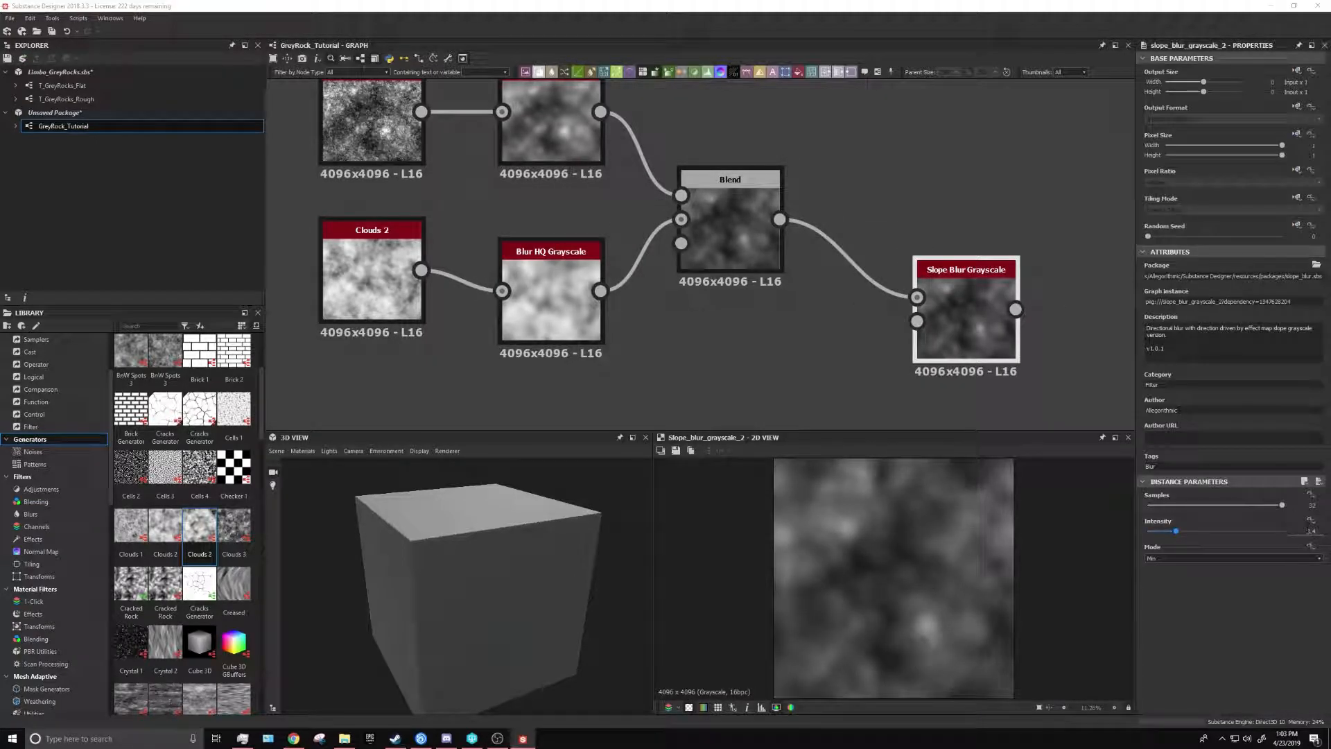
pyautogui.moveTo(600, 291); pyautogui.dragTo(916, 321)
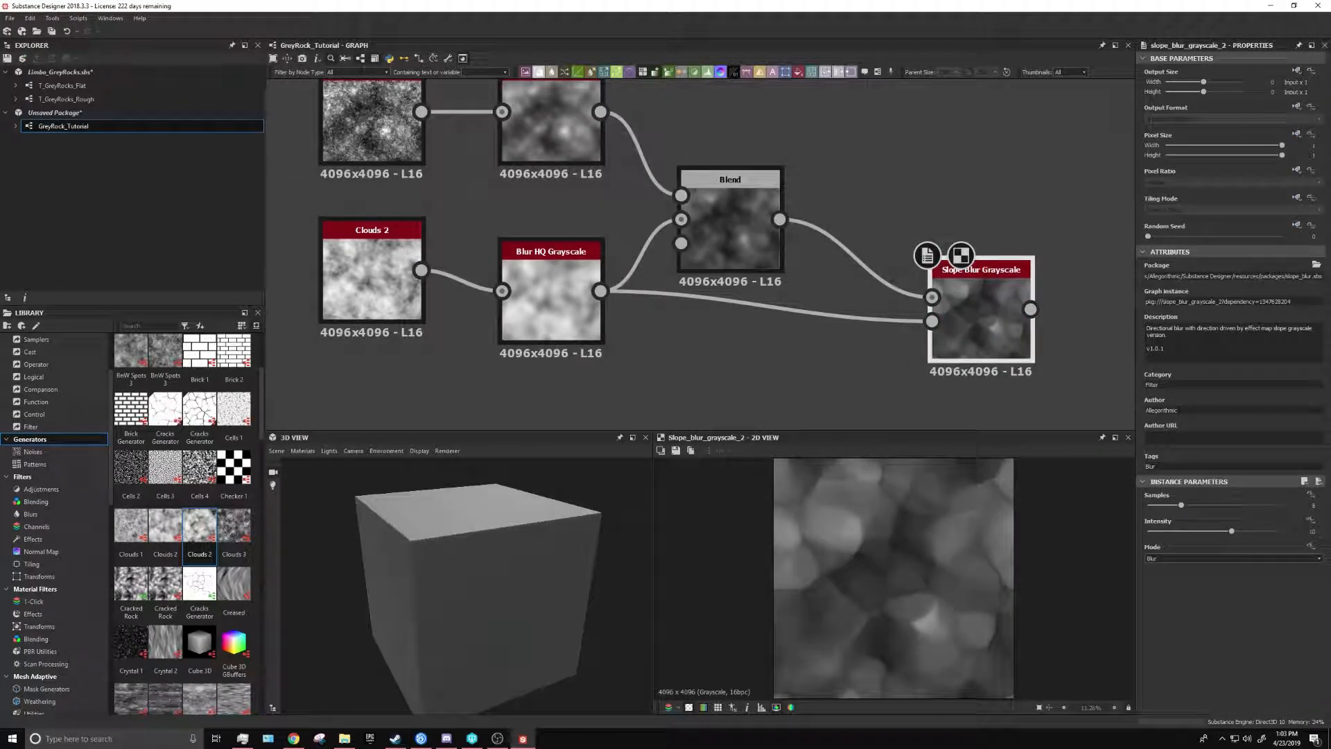
# Set the Slope Blur Grayscale intensity to 3.4 and its samples to 32
pyautogui.doubleClick(1310, 531)
pyautogui.write('3.4')
pyautogui.press('Return')
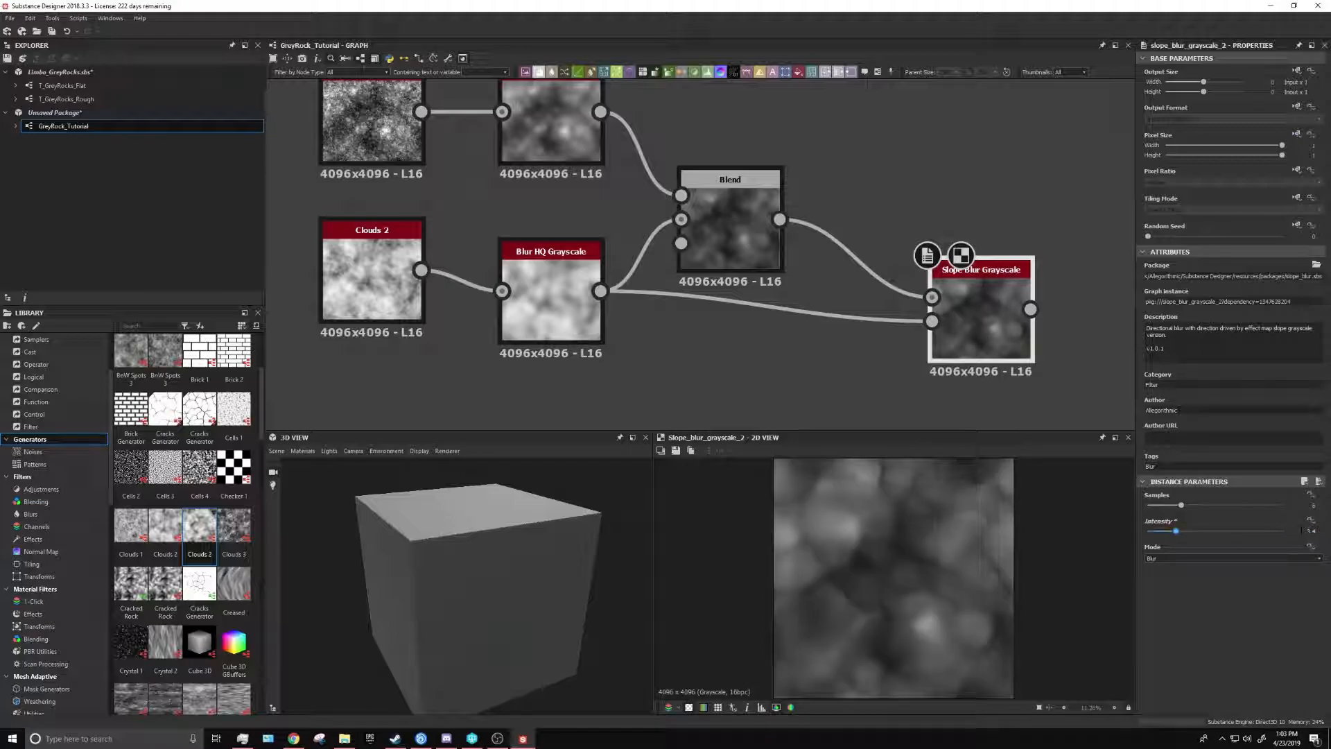
pyautogui.moveTo(1180, 505); pyautogui.dragTo(1283, 505)
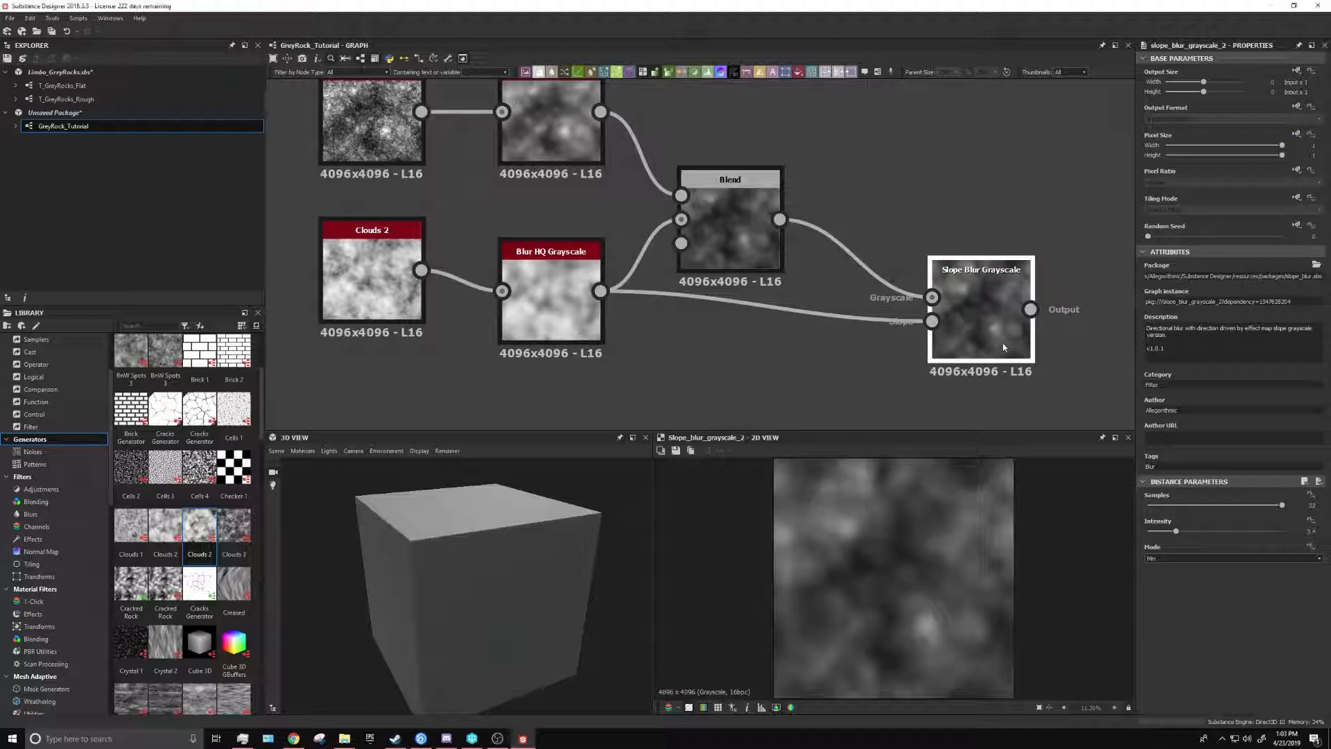
# Switch the Slope Blur Grayscale mode to Min and check the result in the 2D preview
pyautogui.moveTo(1086, 298); pyautogui.dragTo(1004, 260, button='middle')
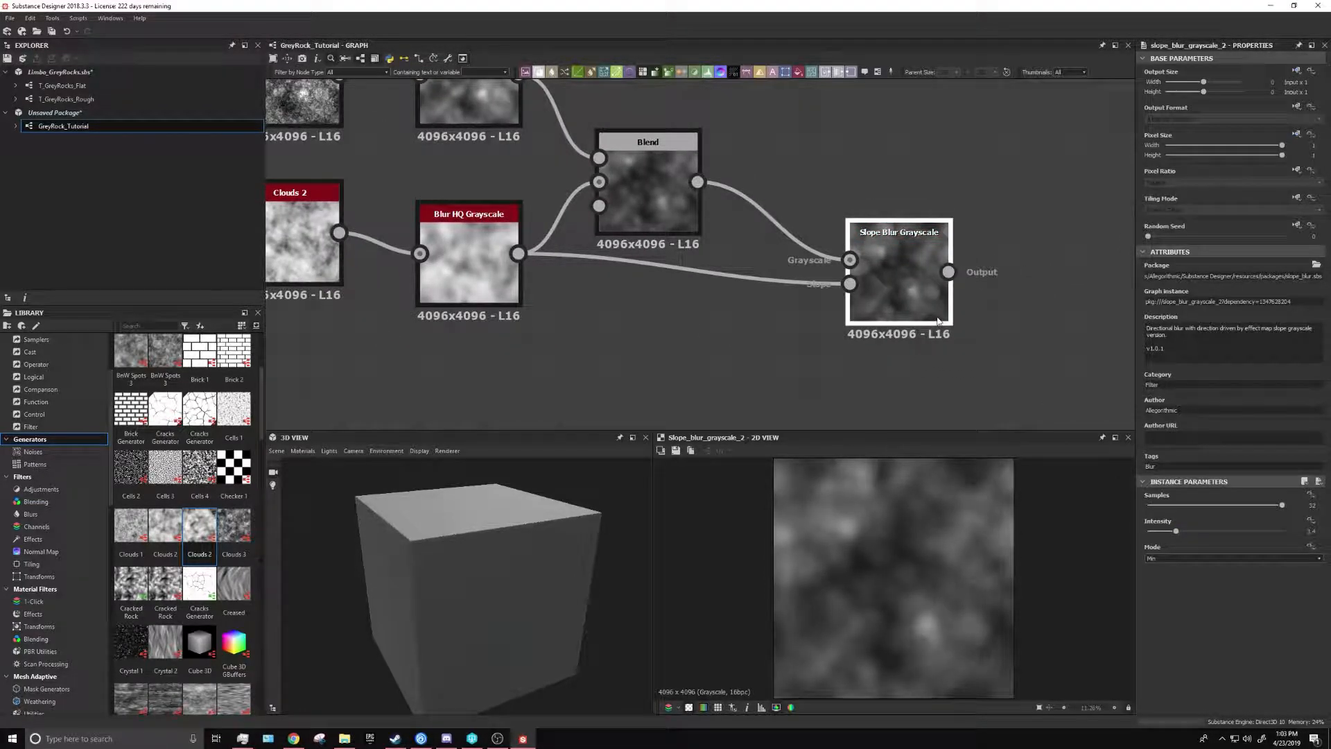
pyautogui.scroll(3, 989, 619)
pyautogui.click(1222, 558)
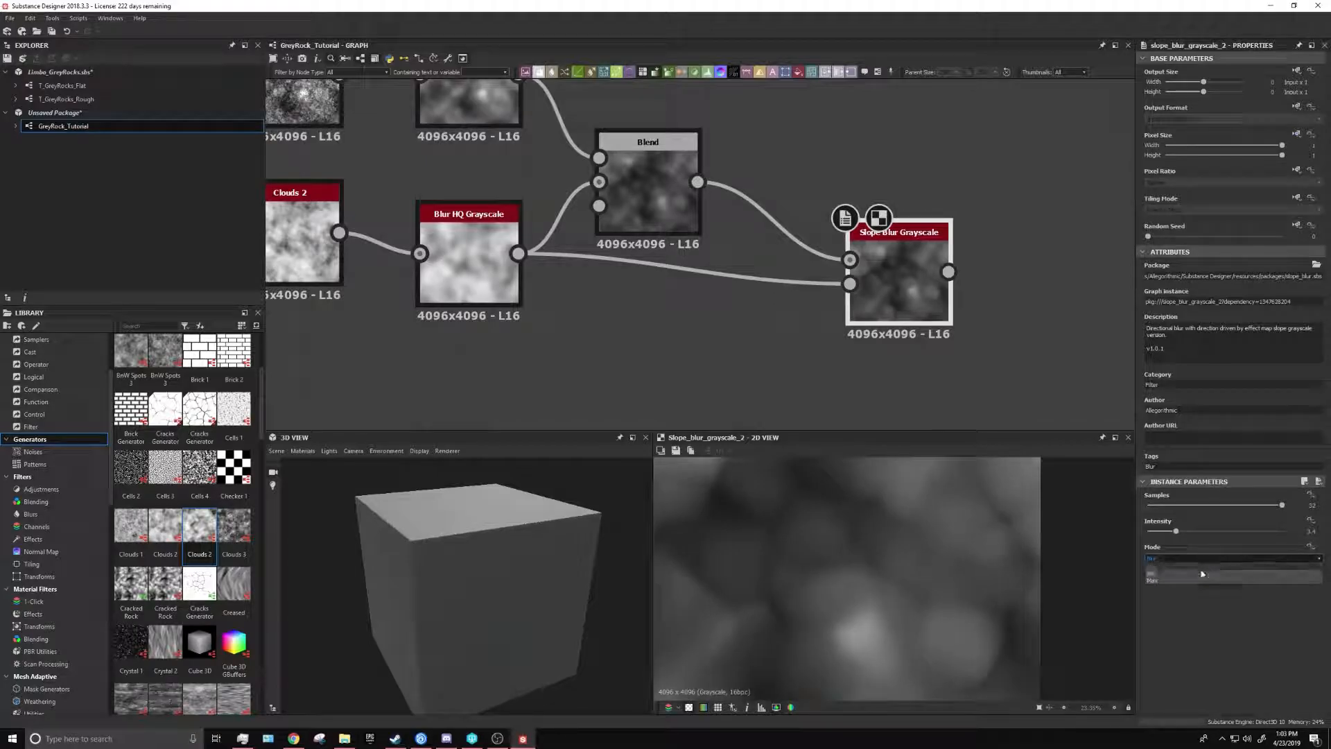
pyautogui.click(1155, 574)
pyautogui.scroll(-3, 928, 555)
# Connect the Slope Blur Grayscale output to the Normal node, the Ambient Occlusion node and the Height output
pyautogui.moveTo(824, 277); pyautogui.dragTo(740, 263, button='middle')
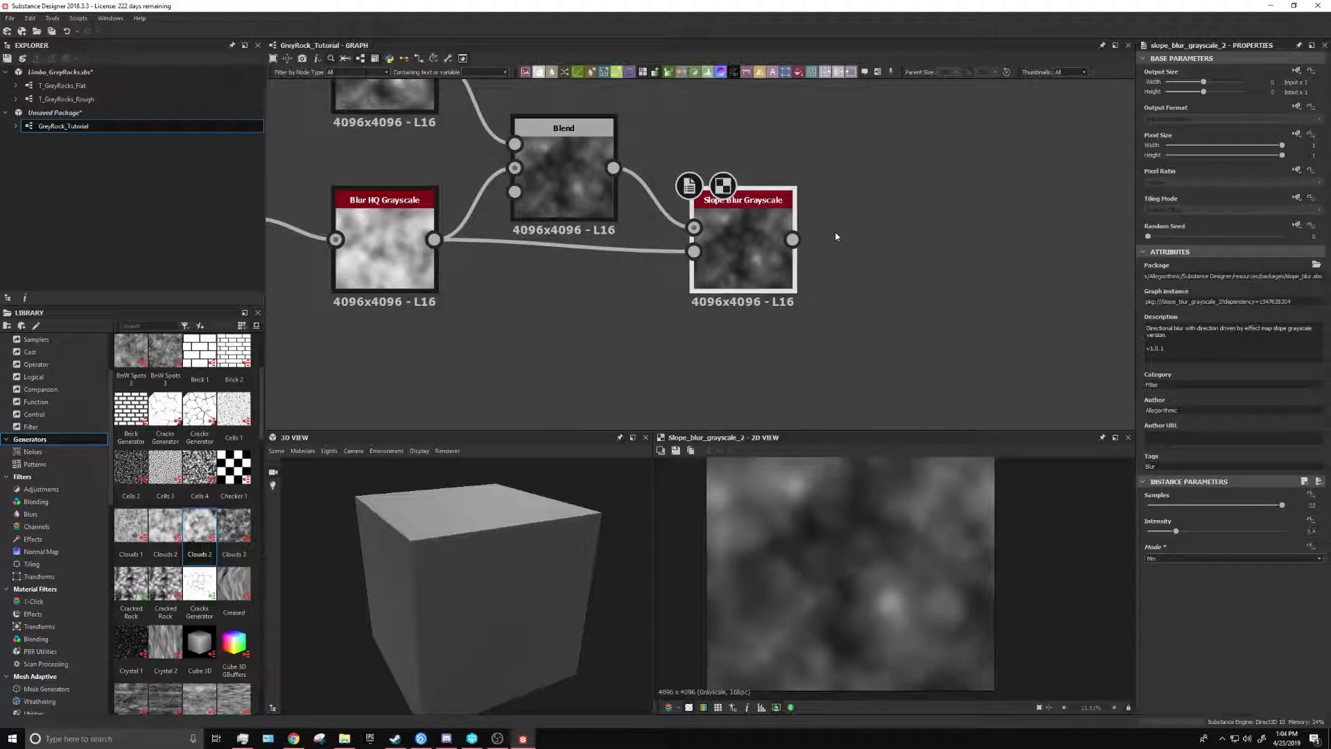
pyautogui.scroll(-4, 822, 243)
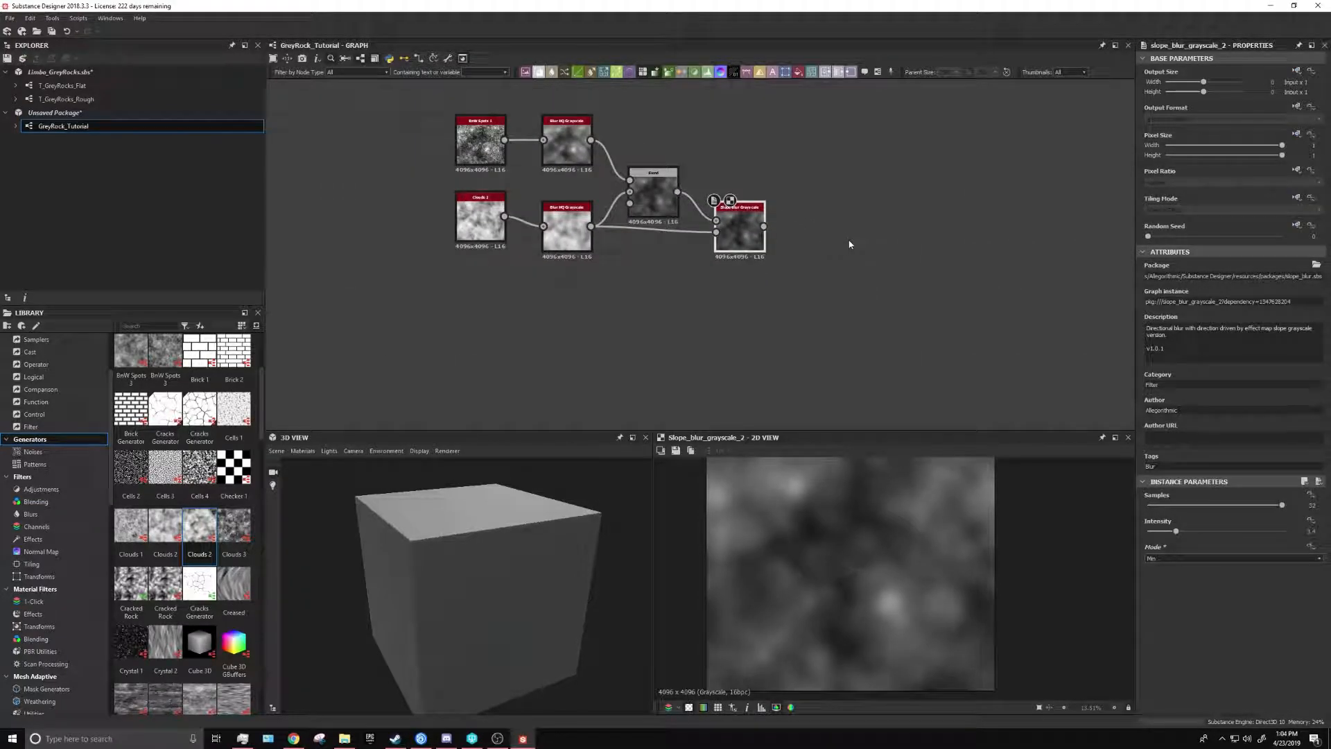
pyautogui.moveTo(953, 296); pyautogui.dragTo(775, 223, button='middle')
pyautogui.scroll(-4, 775, 222)
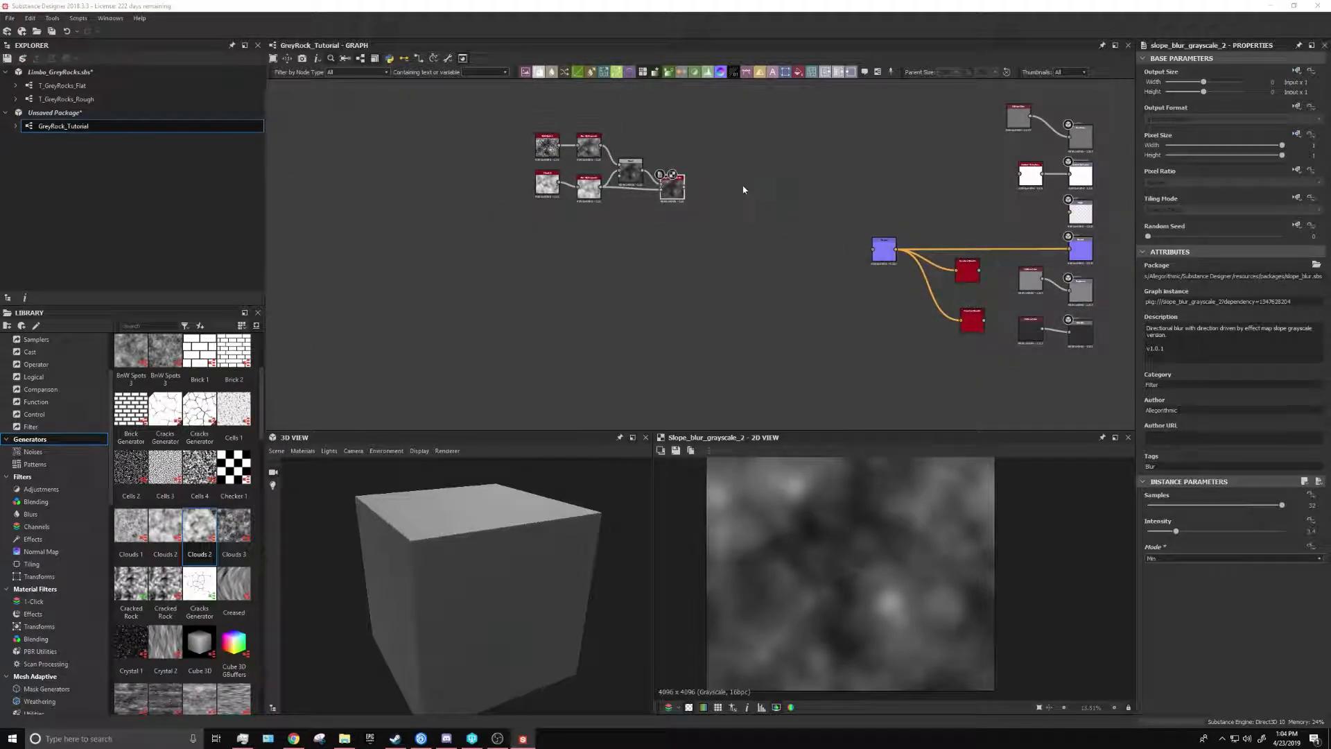
pyautogui.scroll(3, 721, 210)
pyautogui.moveTo(650, 169); pyautogui.dragTo(978, 277)
pyautogui.moveTo(836, 207); pyautogui.dragTo(638, 275, button='middle')
pyautogui.moveTo(454, 237); pyautogui.dragTo(1043, 219)
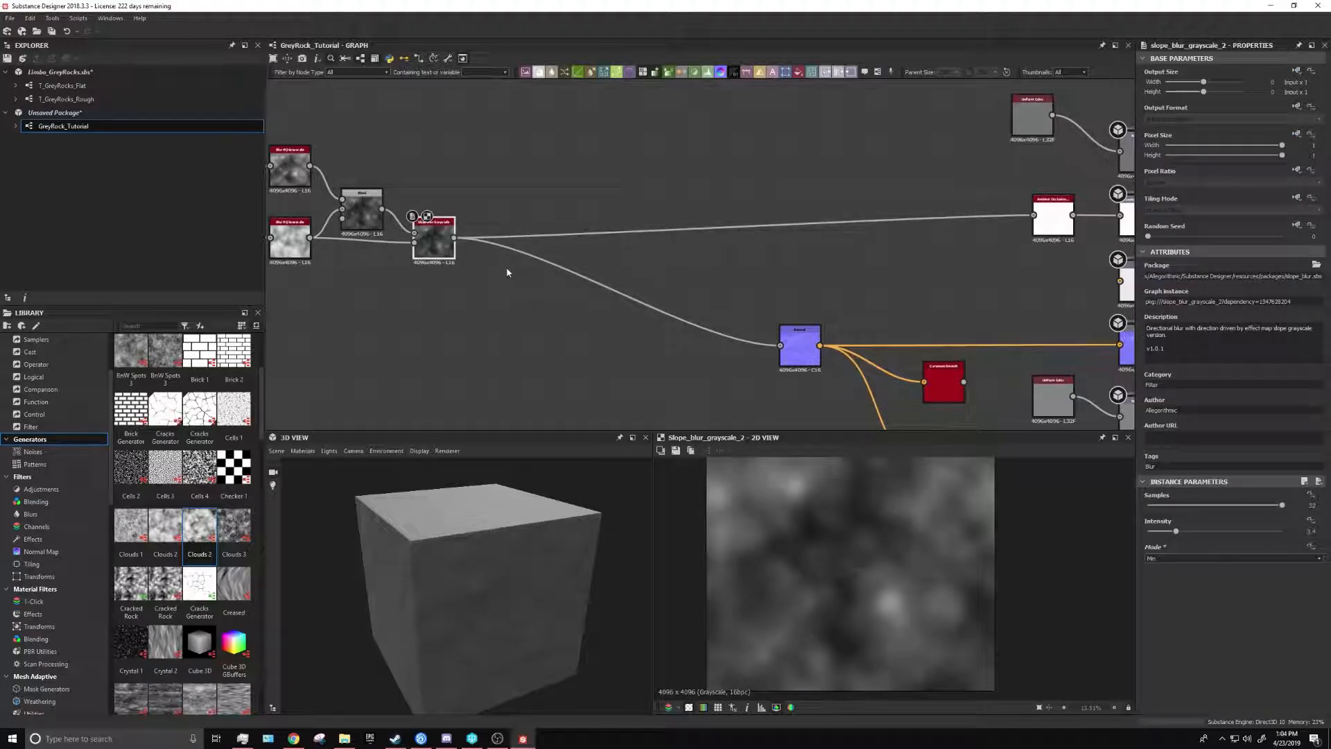
pyautogui.moveTo(454, 237); pyautogui.dragTo(1121, 281)
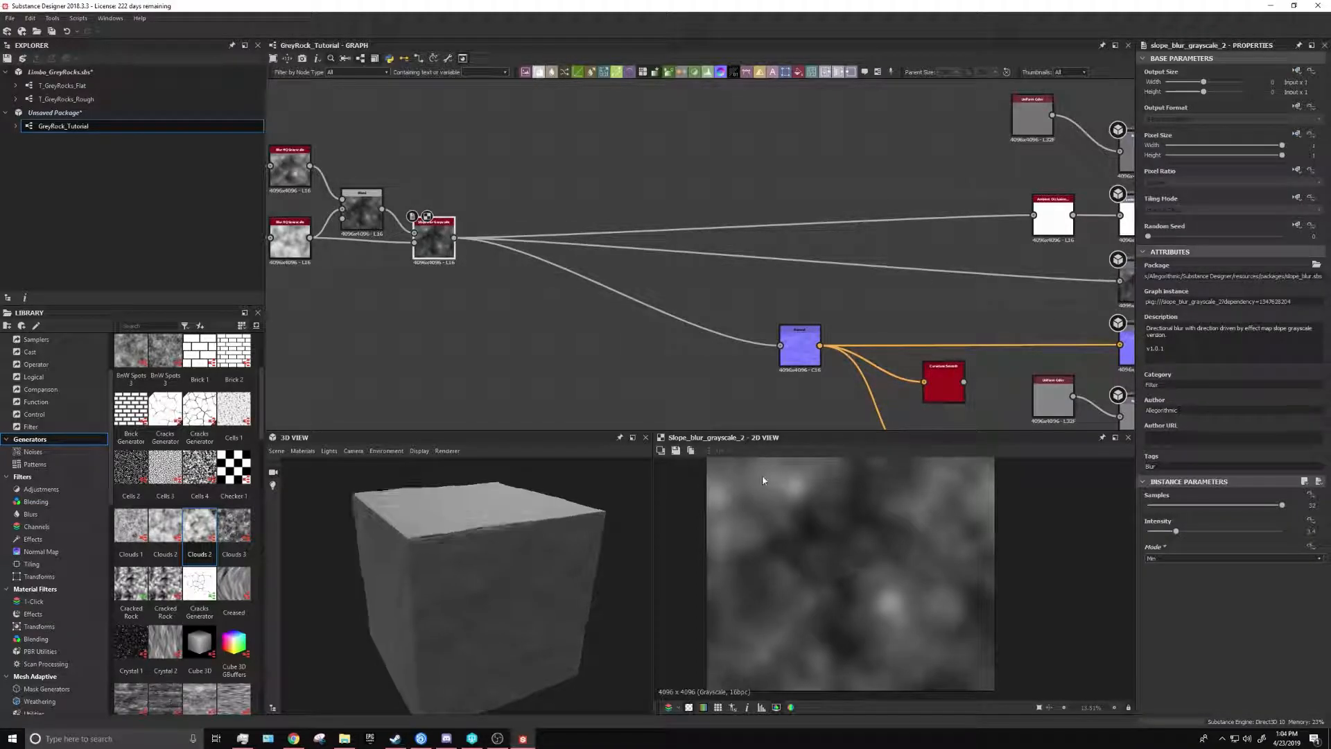
# Add a Levels node and connect the Slope Blur Grayscale output to its input
pyautogui.scroll(2, 531, 538)
pyautogui.moveTo(557, 546); pyautogui.dragTo(501, 518)
pyautogui.scroll(2, 511, 520)
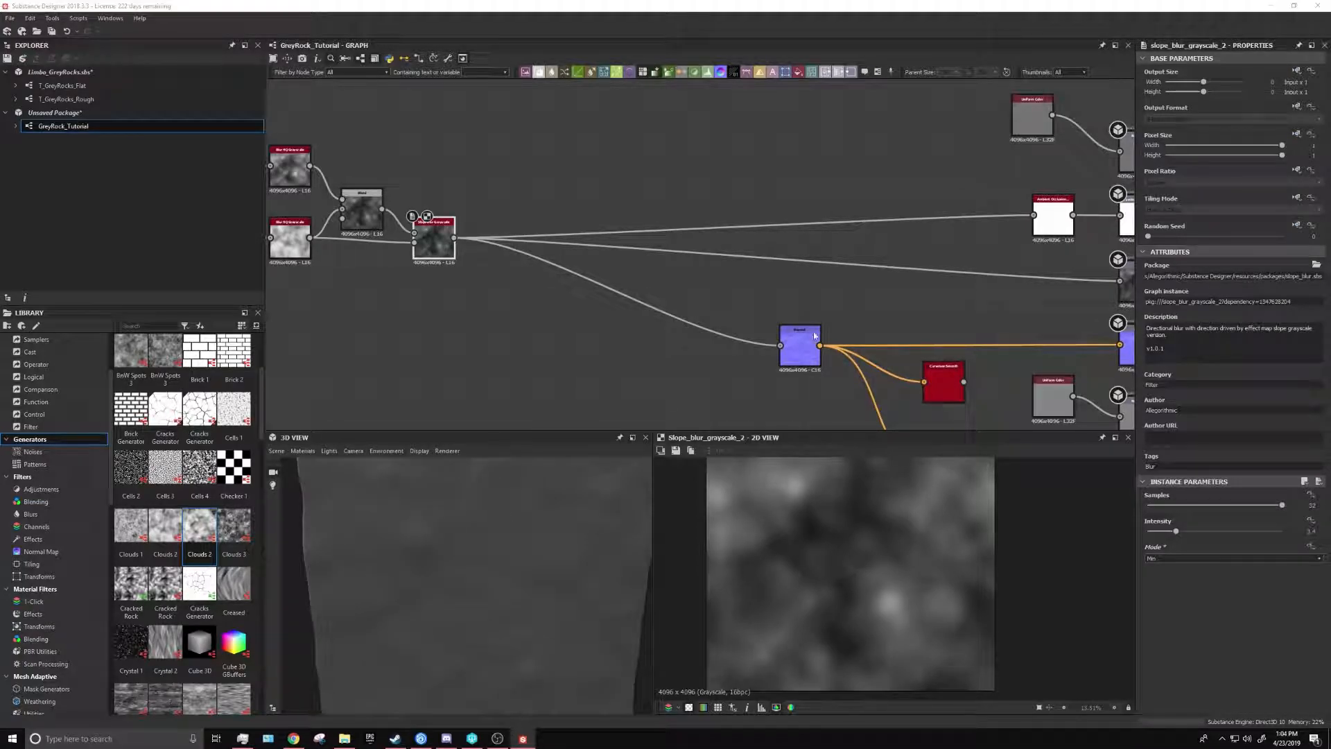
pyautogui.moveTo(706, 226); pyautogui.dragTo(995, 212, button='middle')
pyautogui.scroll(6, 823, 226)
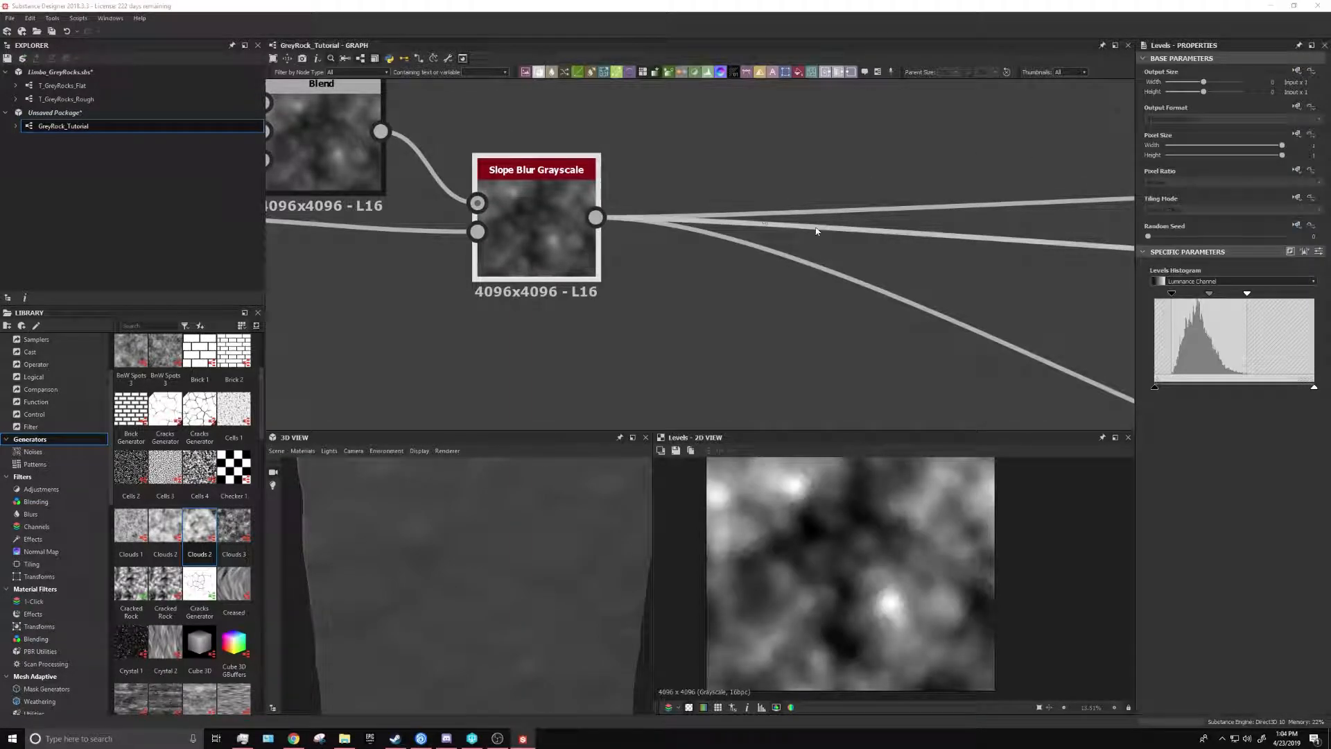
pyautogui.click(723, 145)
pyautogui.press('space')
pyautogui.write('le')
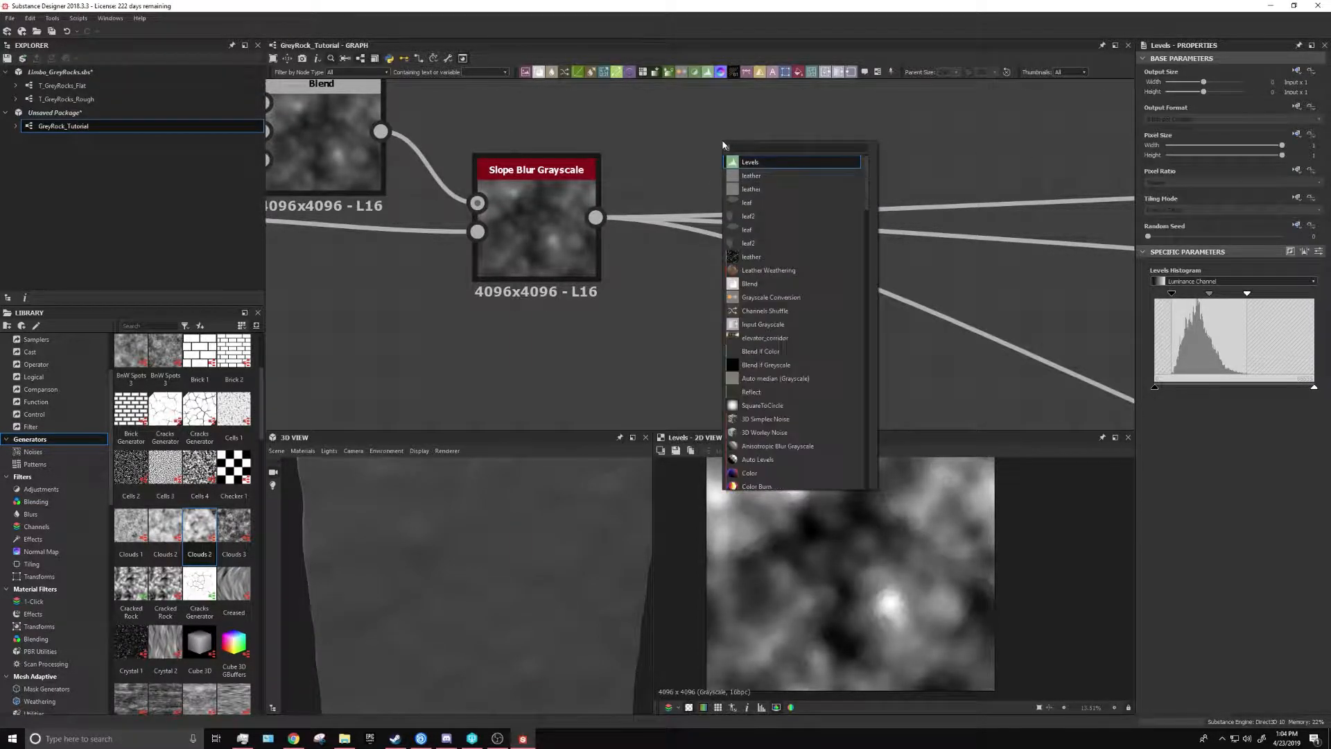
pyautogui.press('Return')
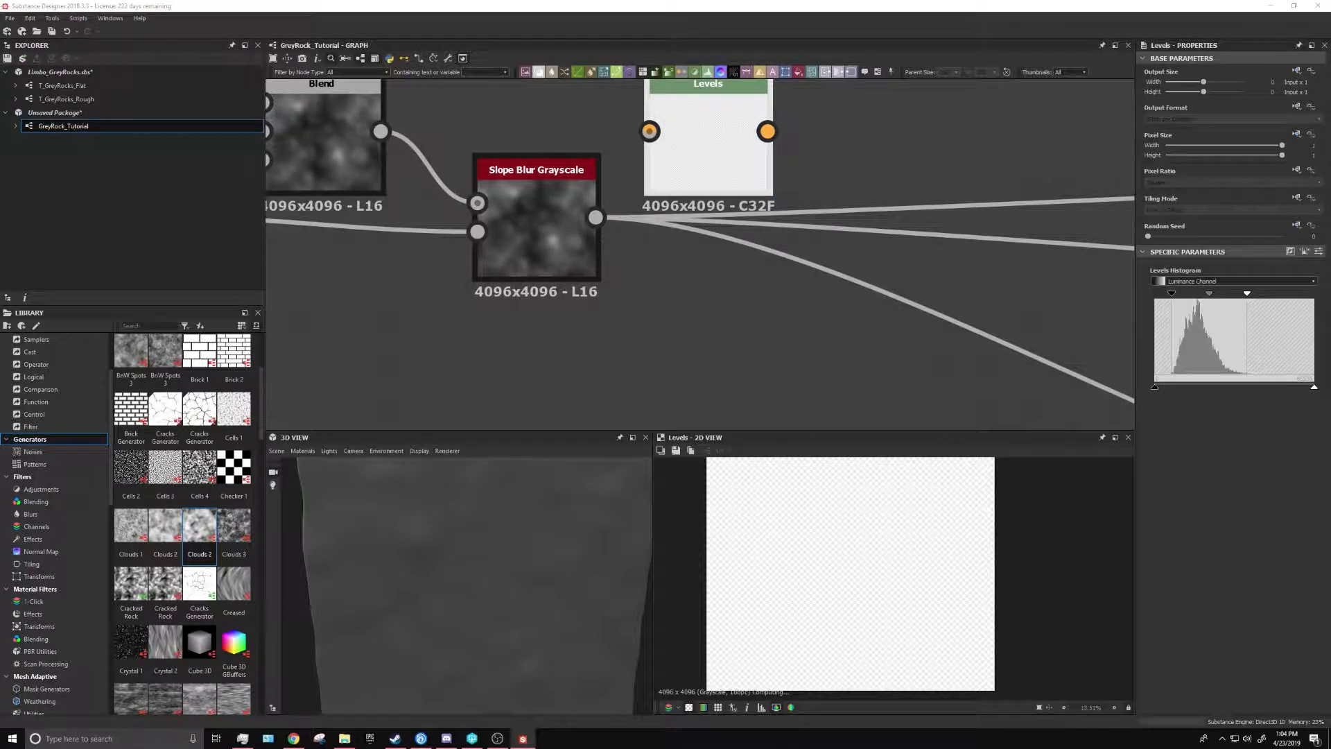
pyautogui.moveTo(596, 217); pyautogui.dragTo(649, 131)
pyautogui.scroll(-5, 747, 136)
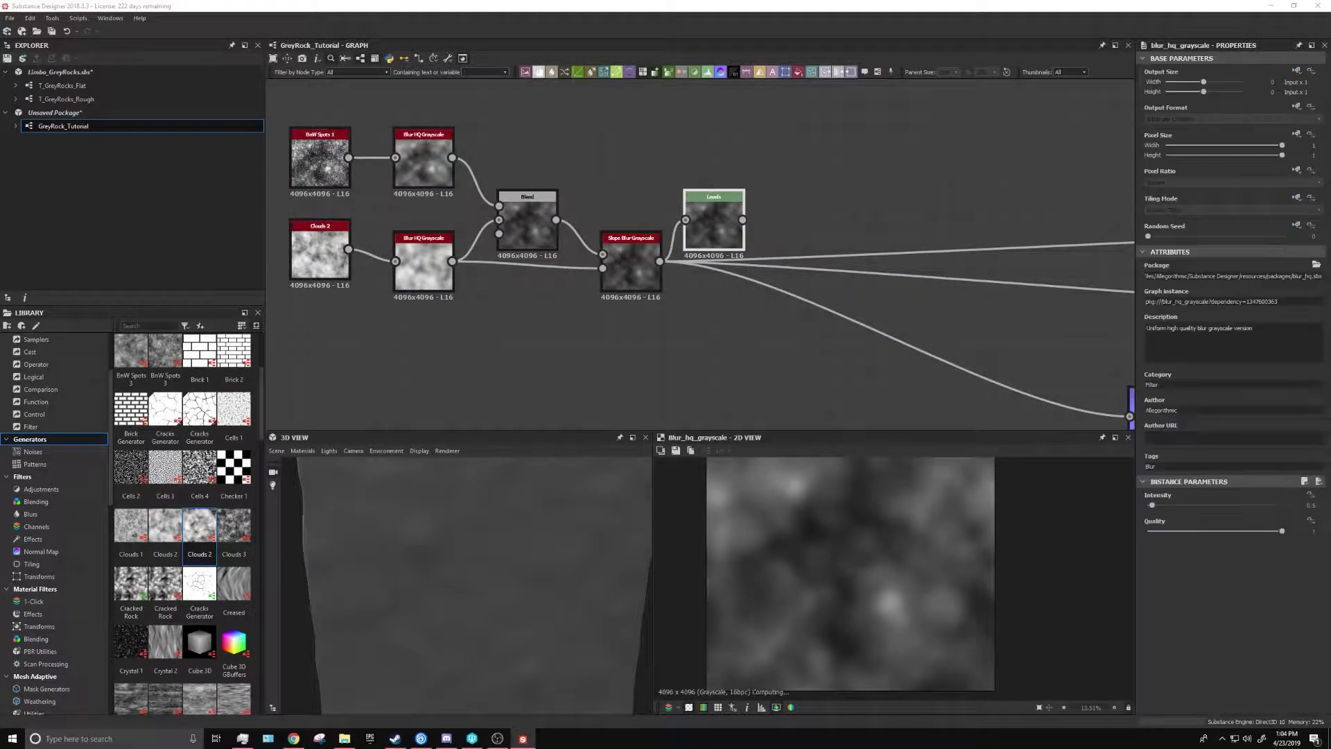
# Duplicate the Blur HQ Grayscale node that follows BnW Spots 1 and place the copy beyond the Levels node
pyautogui.doubleClick(435, 175)
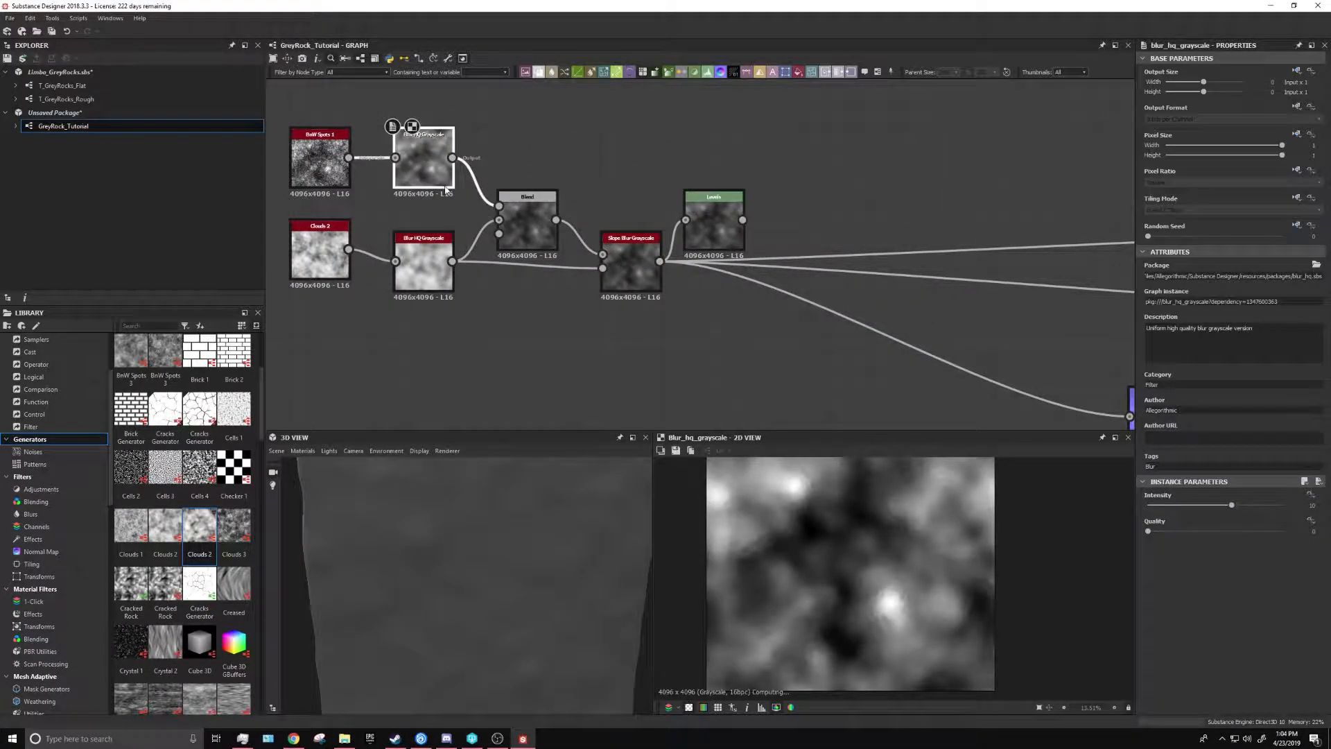
pyautogui.hotkey('ctrl', 'c')
pyautogui.hotkey('ctrl', 'v')
pyautogui.moveTo(677, 291); pyautogui.dragTo(899, 195)
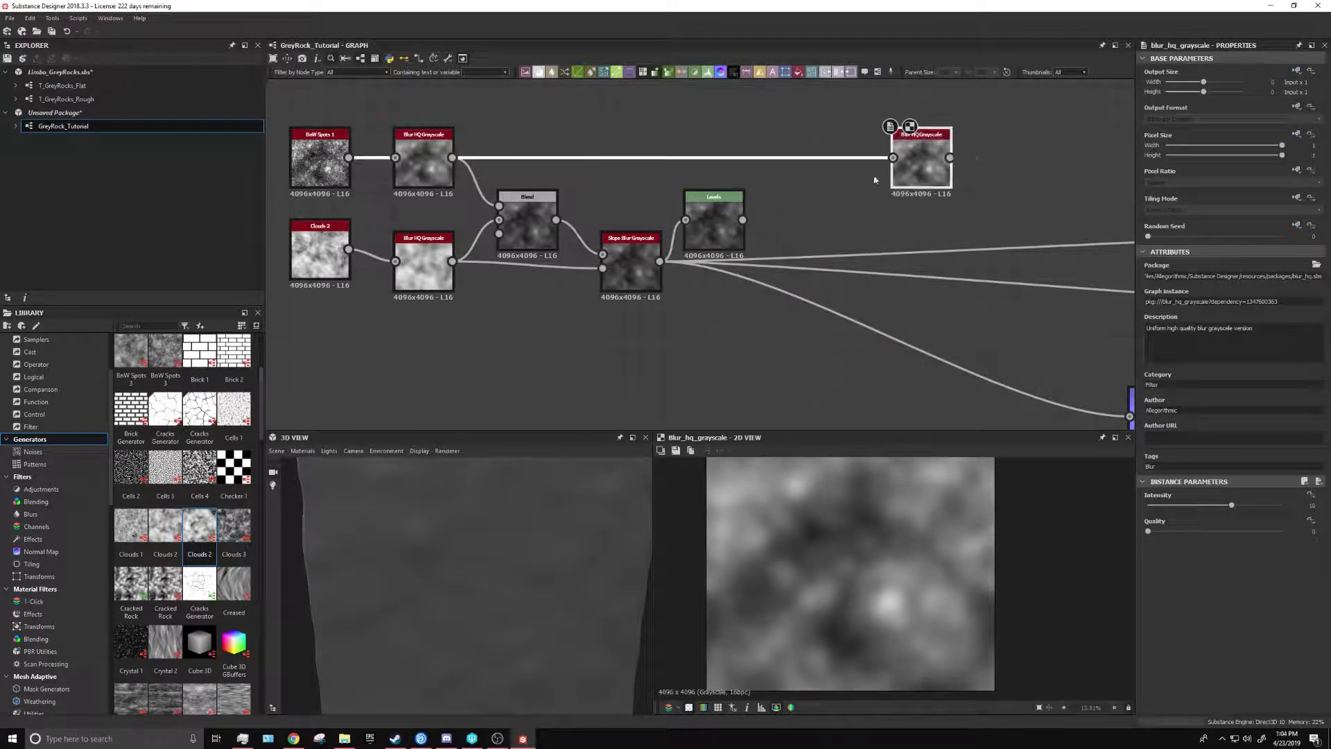
# Connect the Levels output to the copied Blur HQ Grayscale node and set that blur's intensity to 0.5
pyautogui.moveTo(742, 219); pyautogui.dragTo(893, 158)
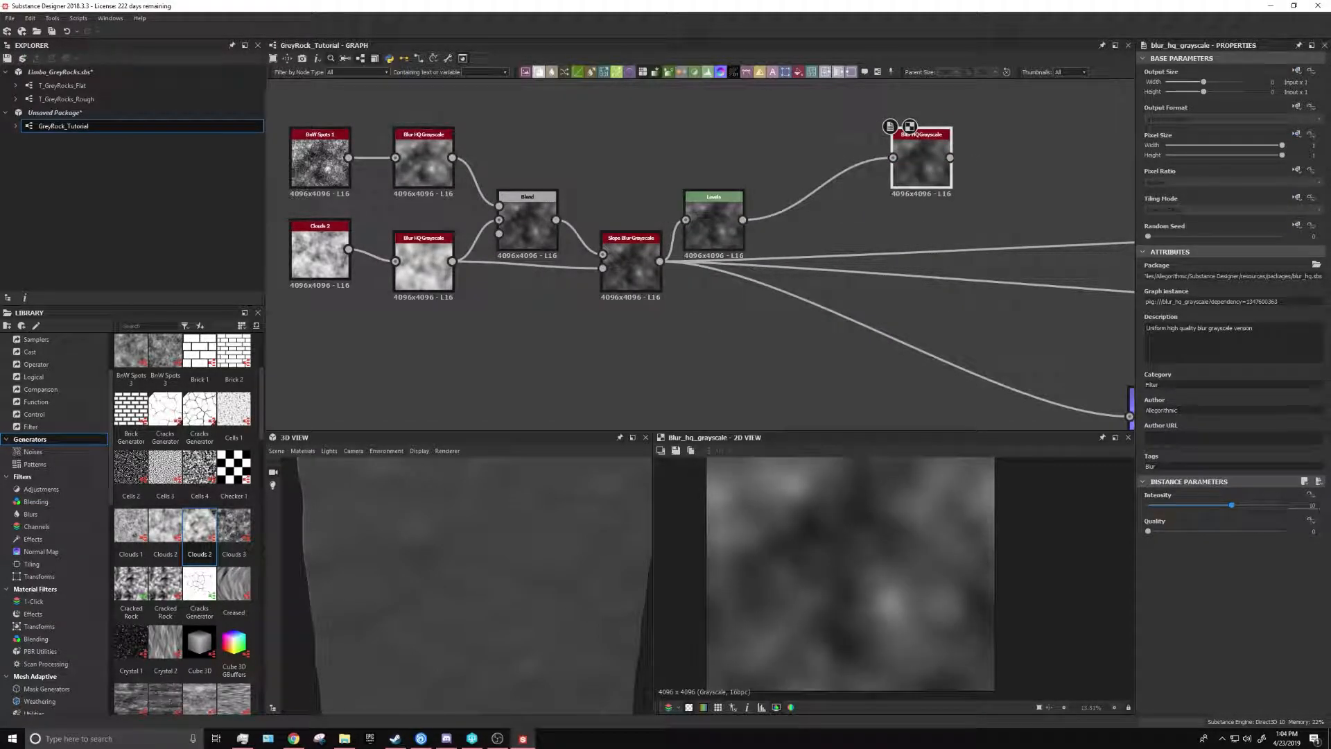
pyautogui.write('0.5')
pyautogui.press('Return')
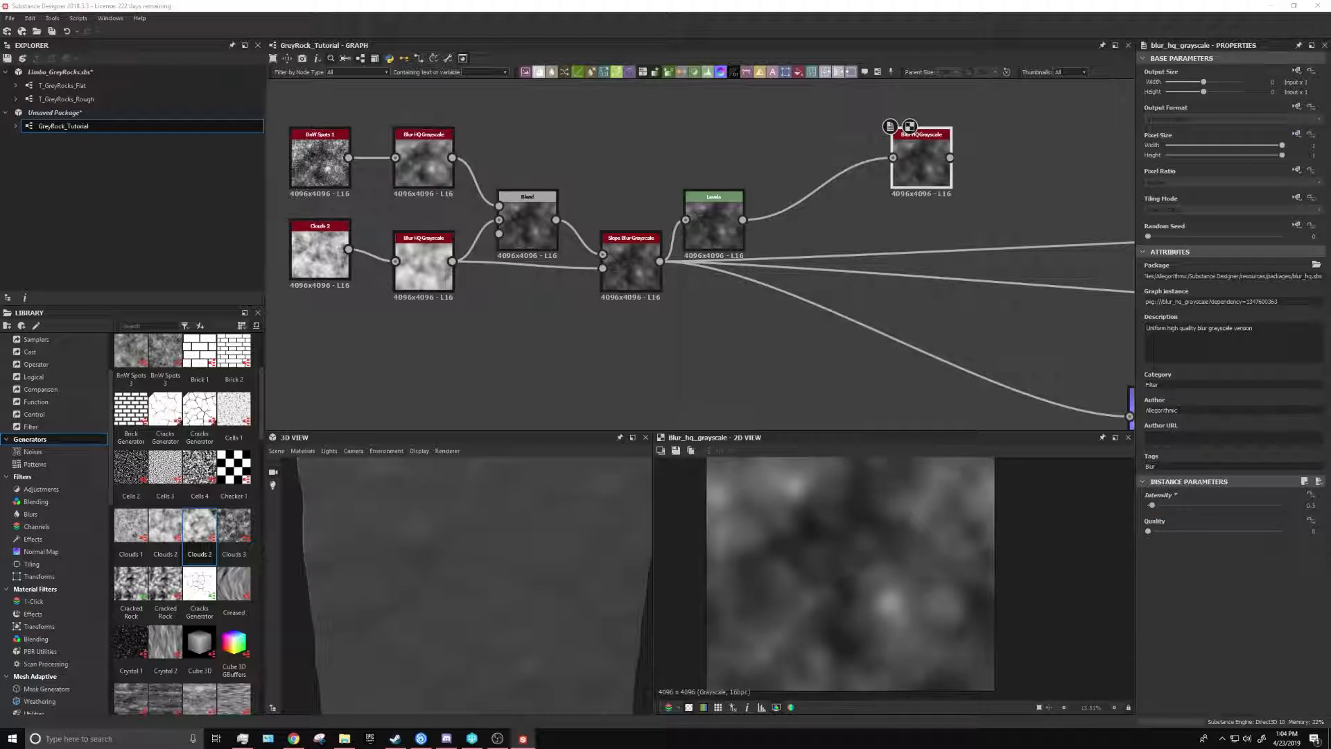
# Add a second Slope Blur Grayscale node in the empty area below the Levels node
pyautogui.moveTo(945, 262); pyautogui.dragTo(817, 224, button='middle')
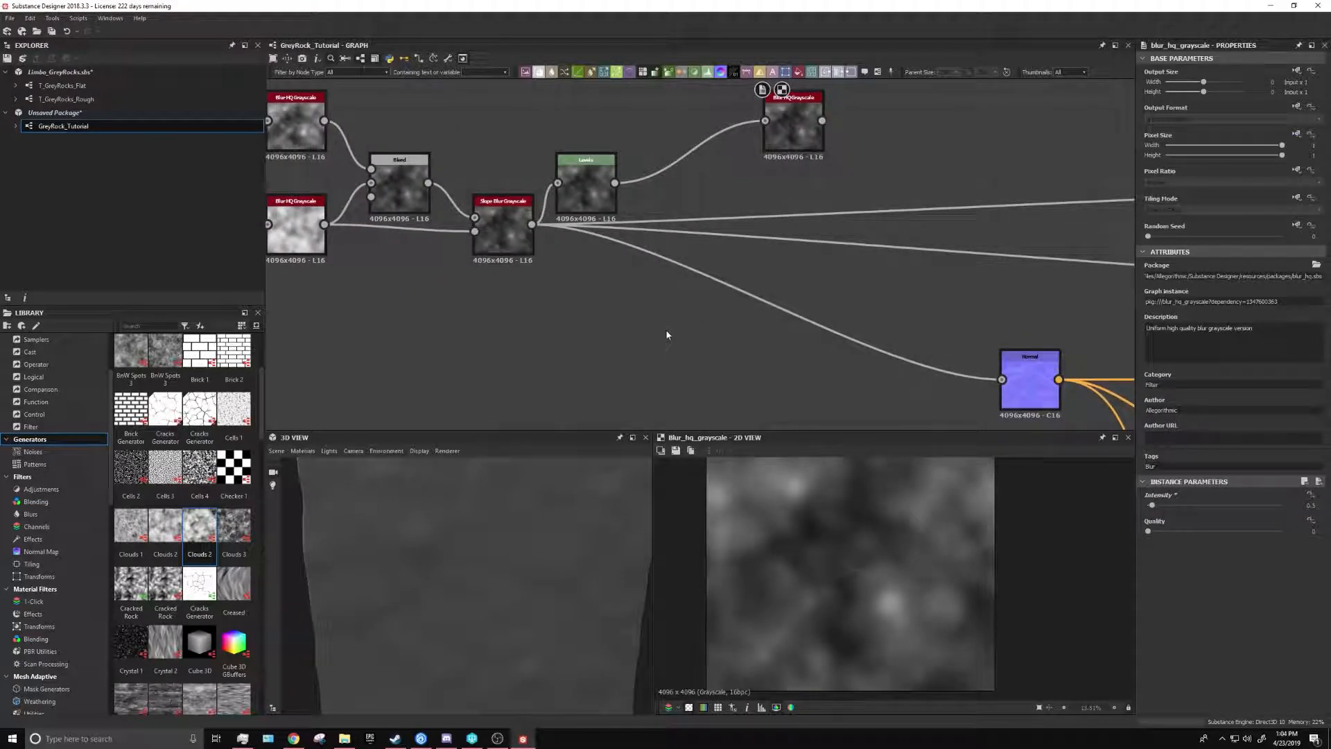
pyautogui.press('space')
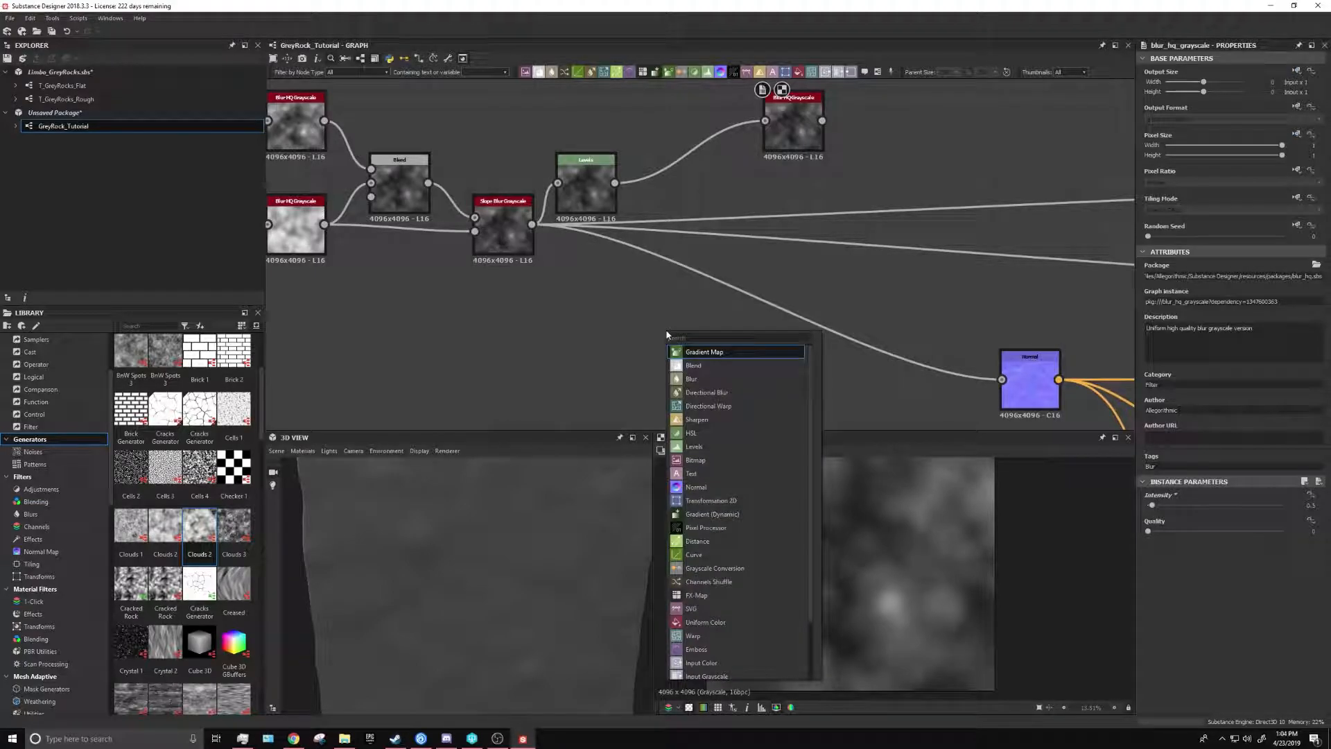
pyautogui.write('slop')
pyautogui.press('Down')
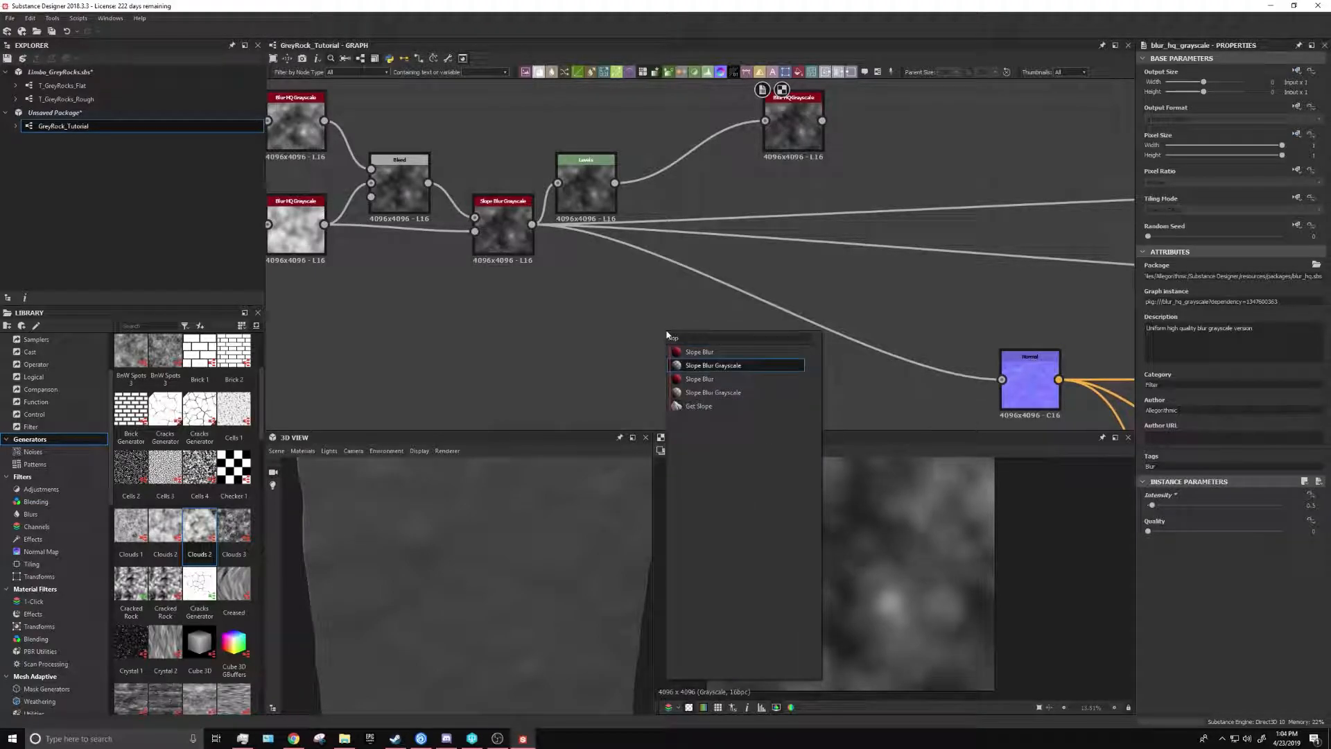
pyautogui.press('Return')
pyautogui.click(719, 387)
# Lower the Levels node's input white point to the bright end of the histogram
pyautogui.click(589, 186)
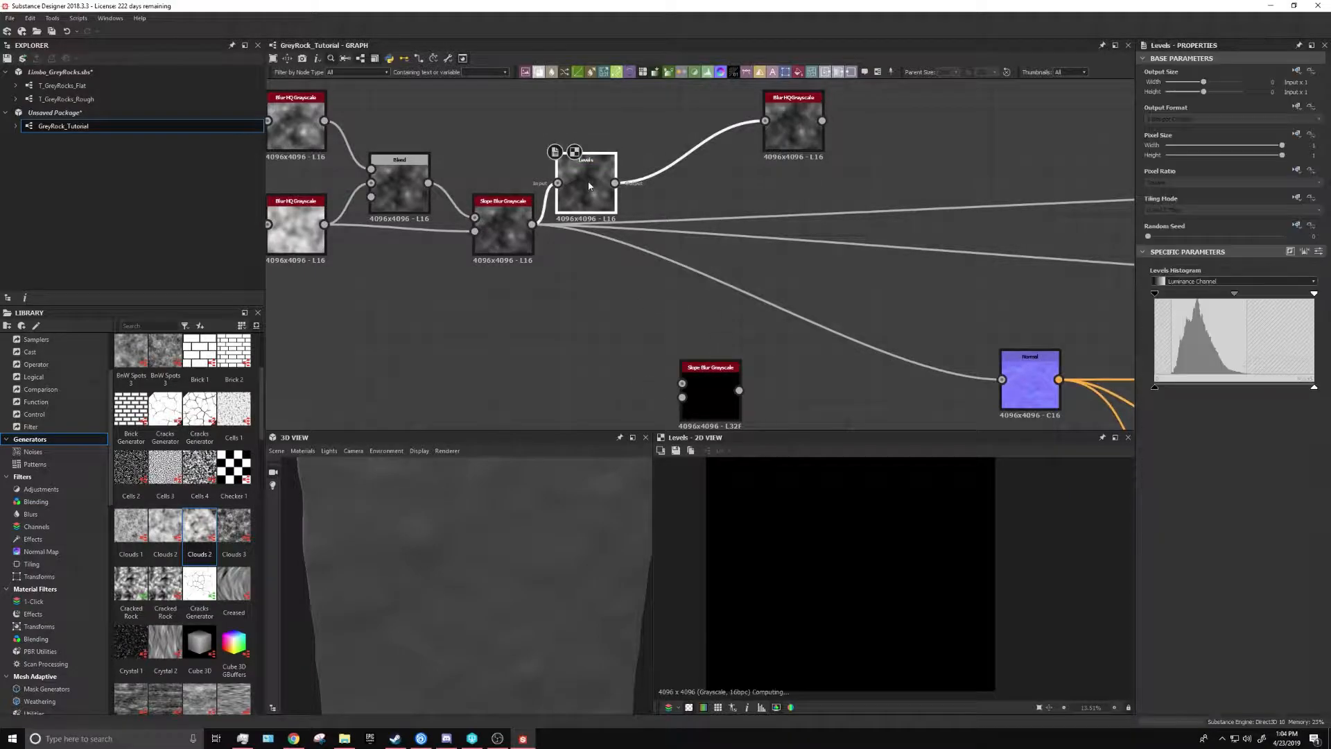
pyautogui.click(1304, 251)
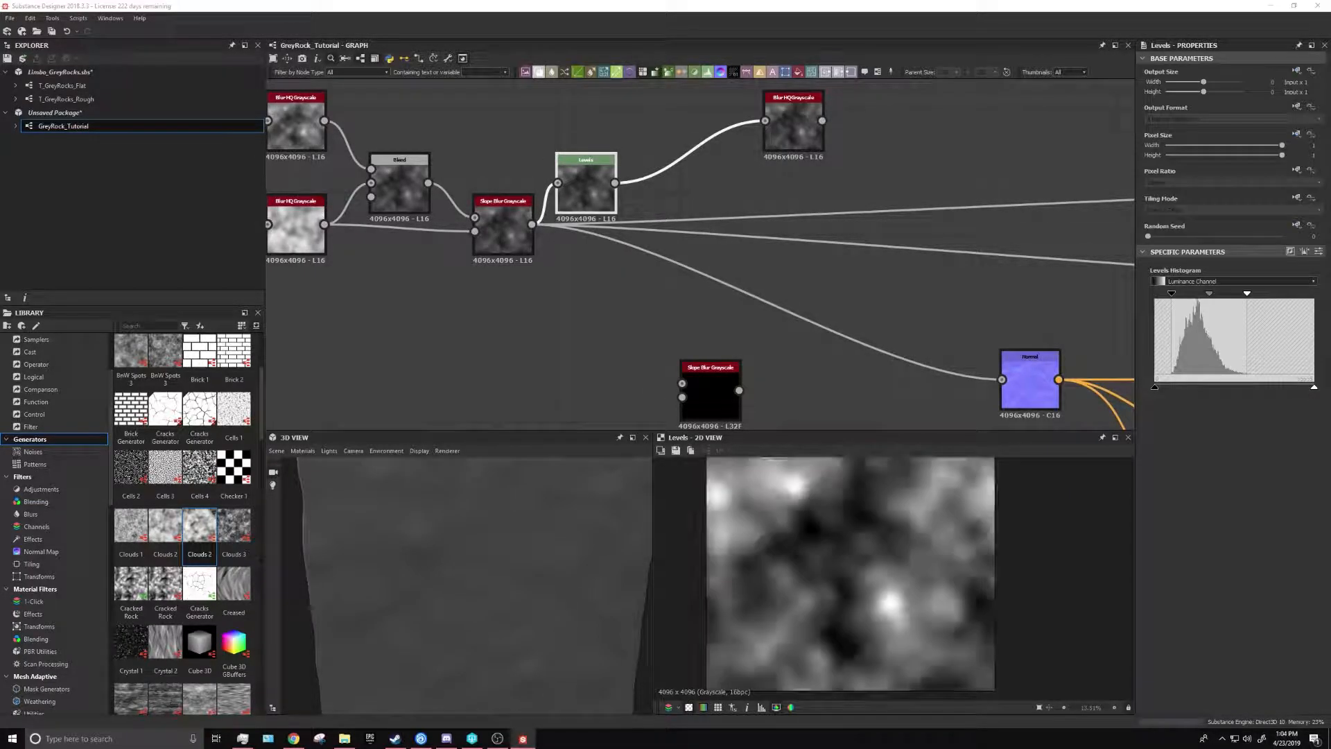
pyautogui.doubleClick(581, 180)
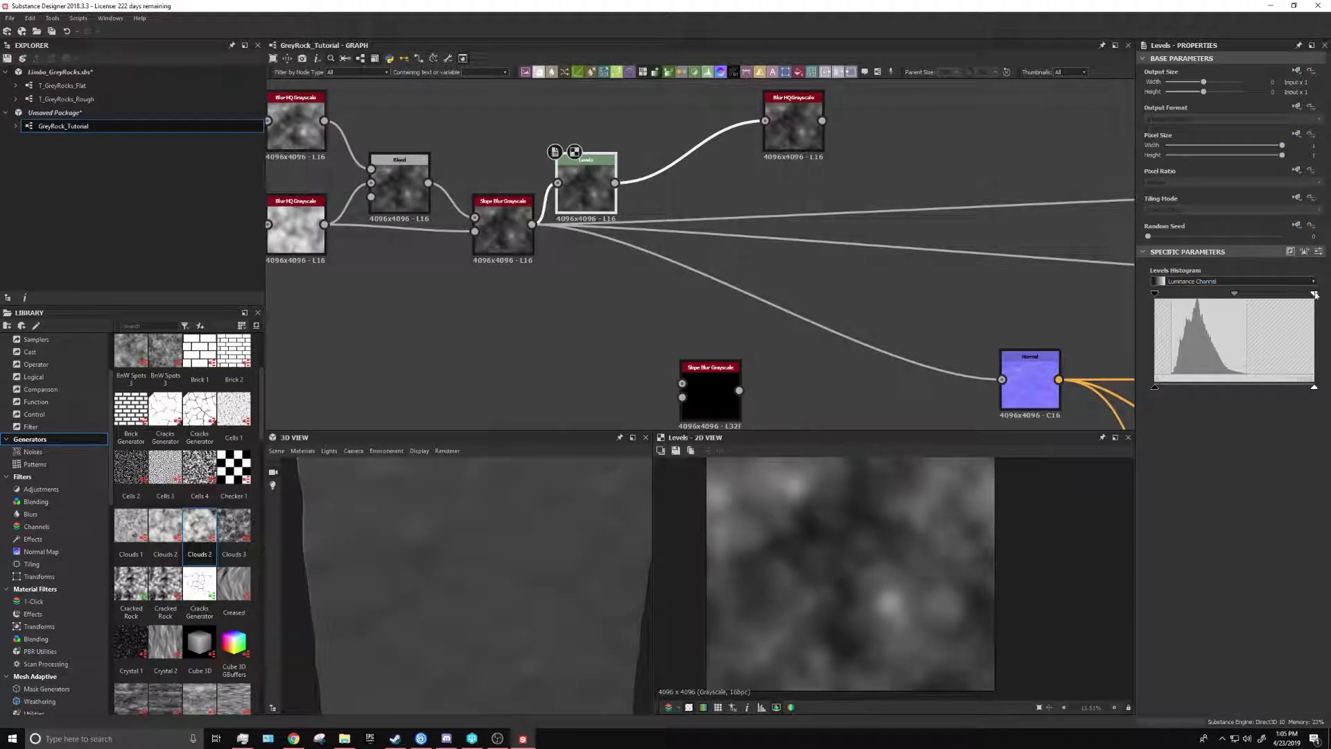
pyautogui.moveTo(1314, 294); pyautogui.dragTo(1247, 294)
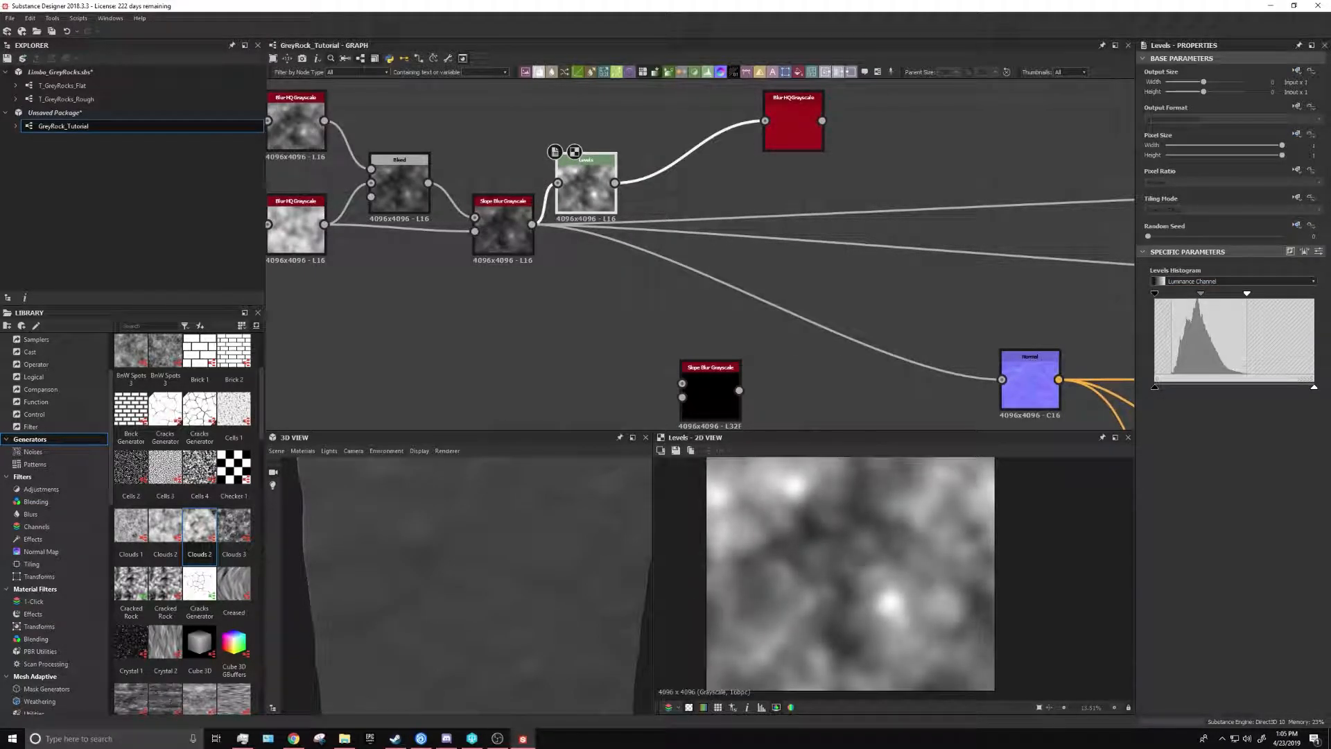
# Rearrange the copied Blur HQ Grayscale and Levels nodes so they sit higher above the first Slope Blur Grayscale
pyautogui.moveTo(639, 298); pyautogui.dragTo(814, 292, button='middle')
pyautogui.moveTo(964, 120); pyautogui.dragTo(860, 101)
pyautogui.moveTo(740, 174); pyautogui.dragTo(741, 124)
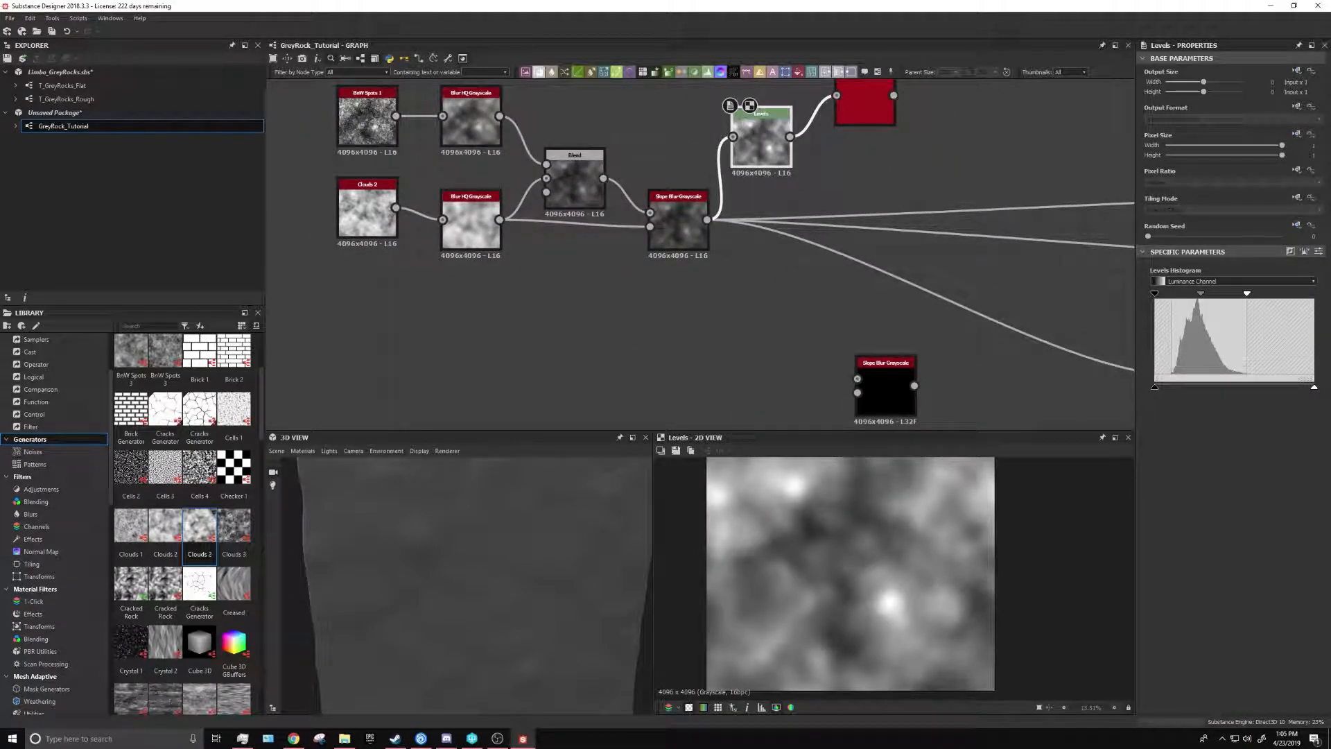
# Connect the copied Blur HQ Grayscale to the new Slope Blur's grayscale input and BnW Spots 1 to its slope input
pyautogui.moveTo(894, 95); pyautogui.dragTo(857, 378)
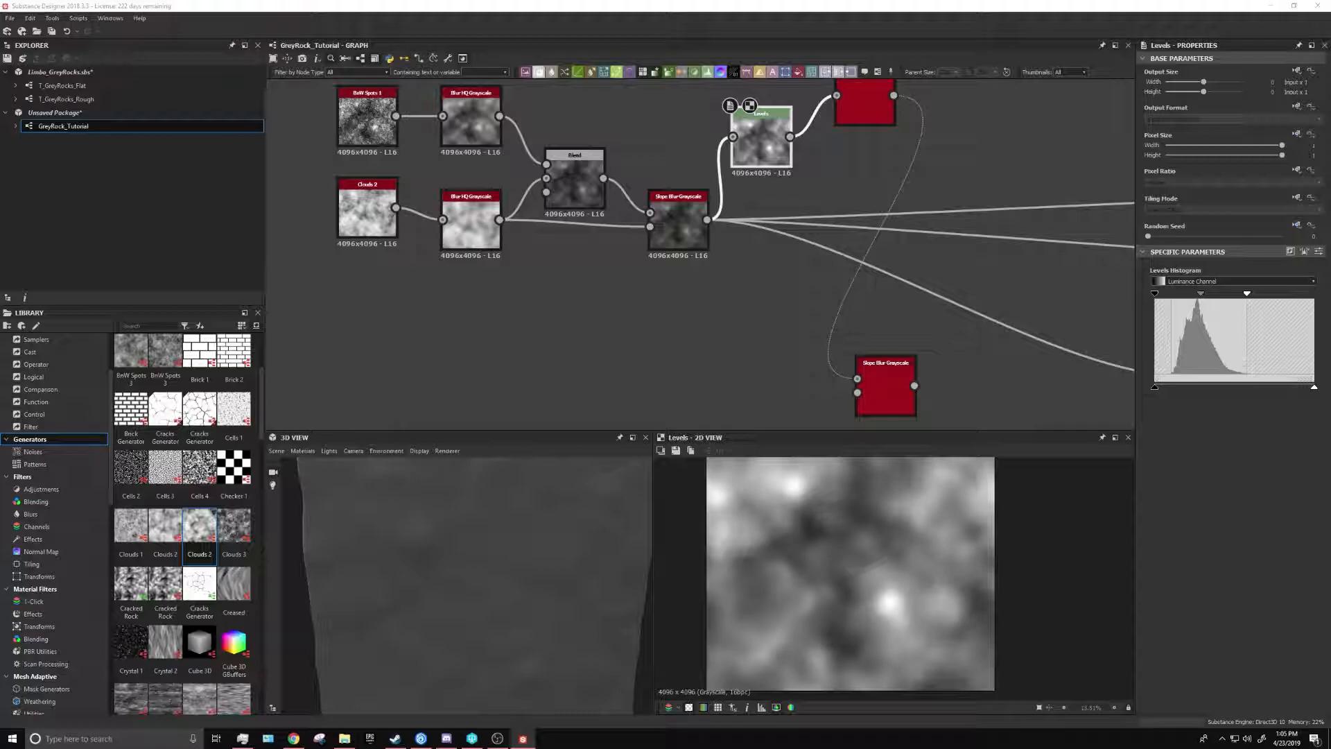
pyautogui.moveTo(856, 392); pyautogui.dragTo(395, 116)
pyautogui.moveTo(884, 363); pyautogui.dragTo(852, 300)
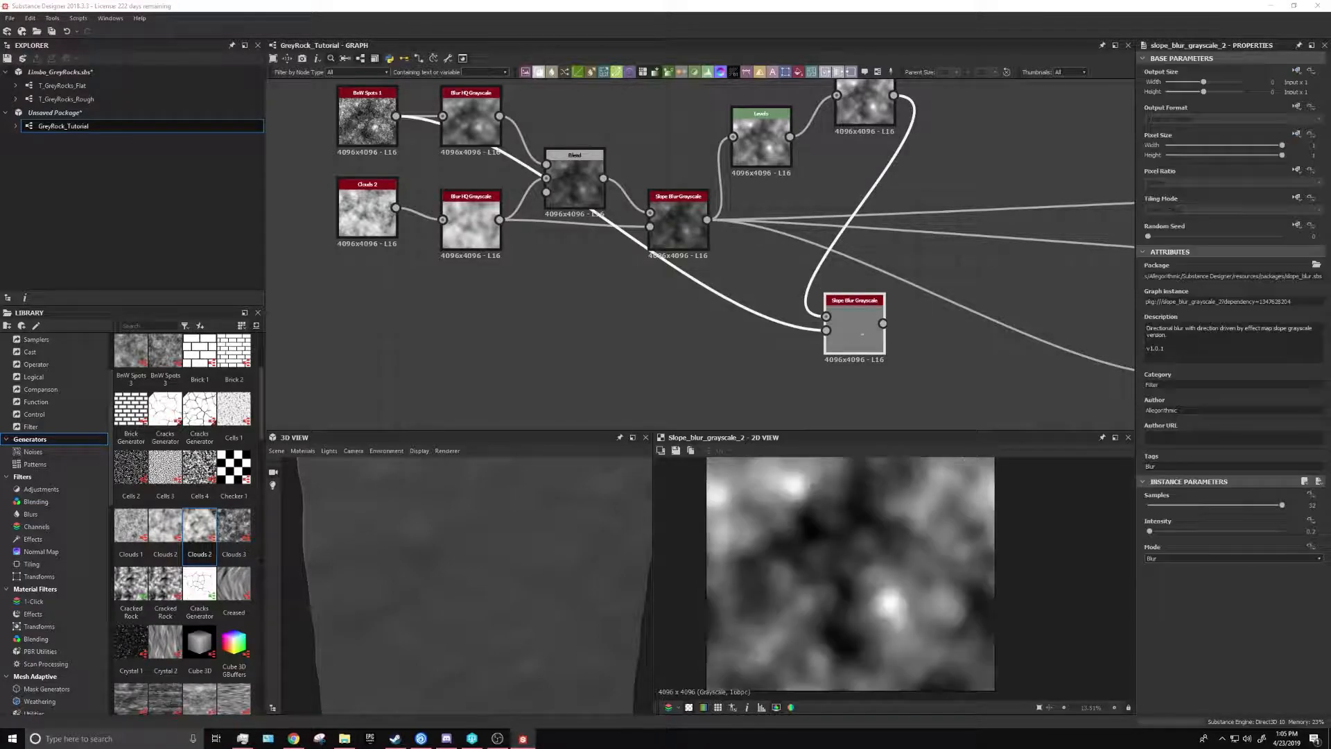
# Set the new Slope Blur Grayscale node's intensity to 0.2
pyautogui.doubleClick(854, 327)
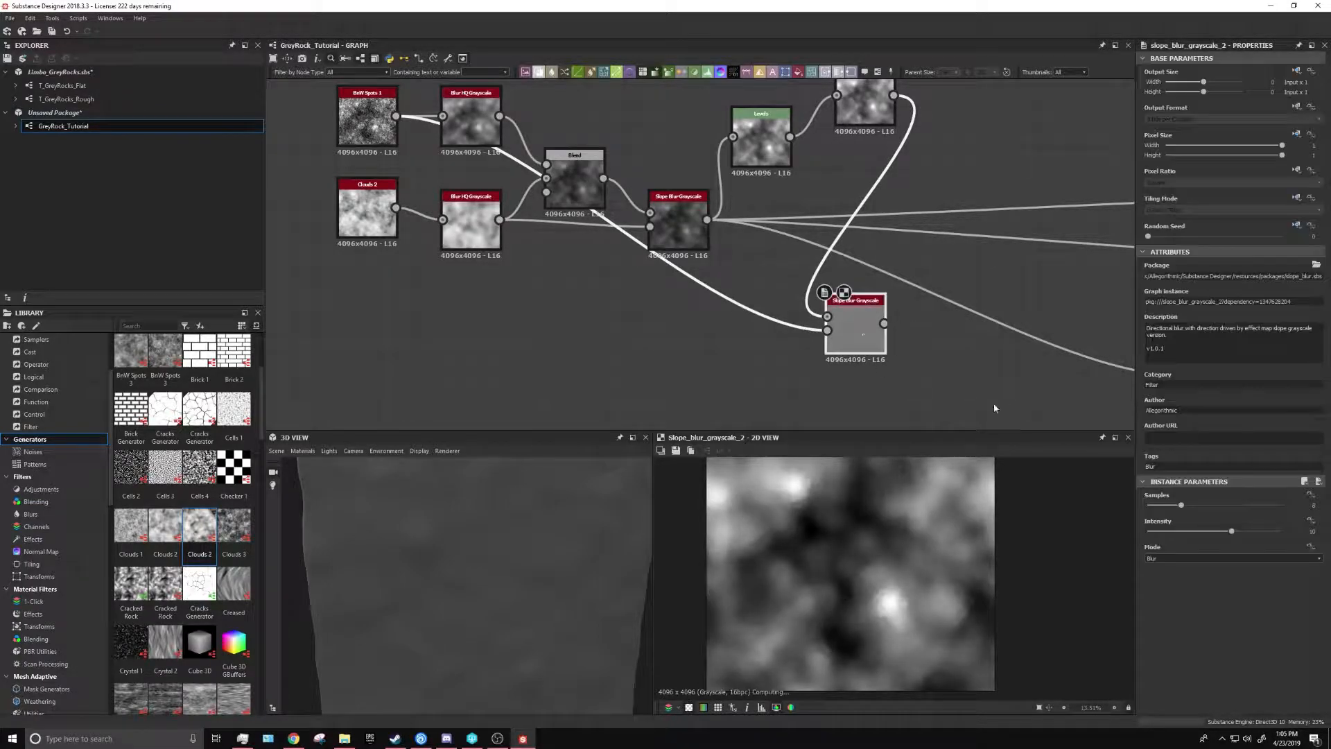
pyautogui.click(1310, 531)
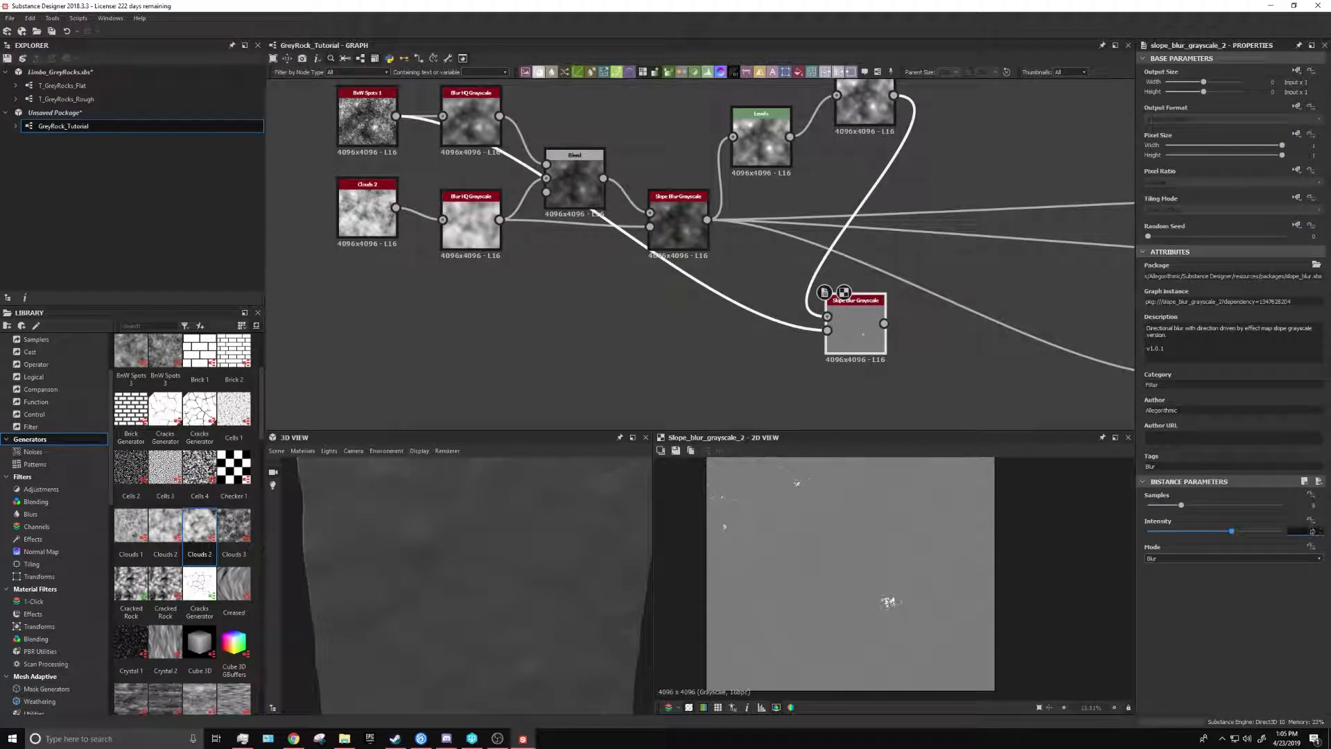
pyautogui.press('Return')
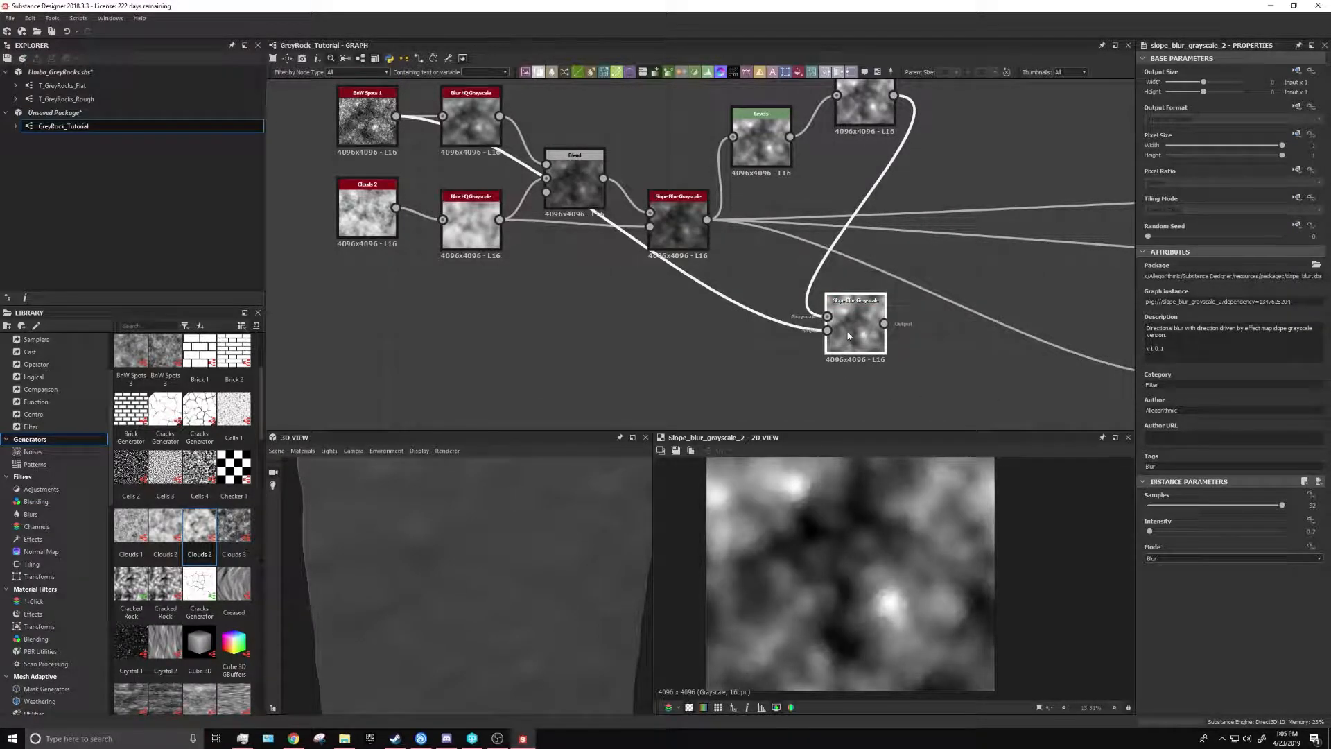
# Raise the Levels node's input black point to the dark end of the histogram
pyautogui.moveTo(949, 252); pyautogui.dragTo(929, 312, button='middle')
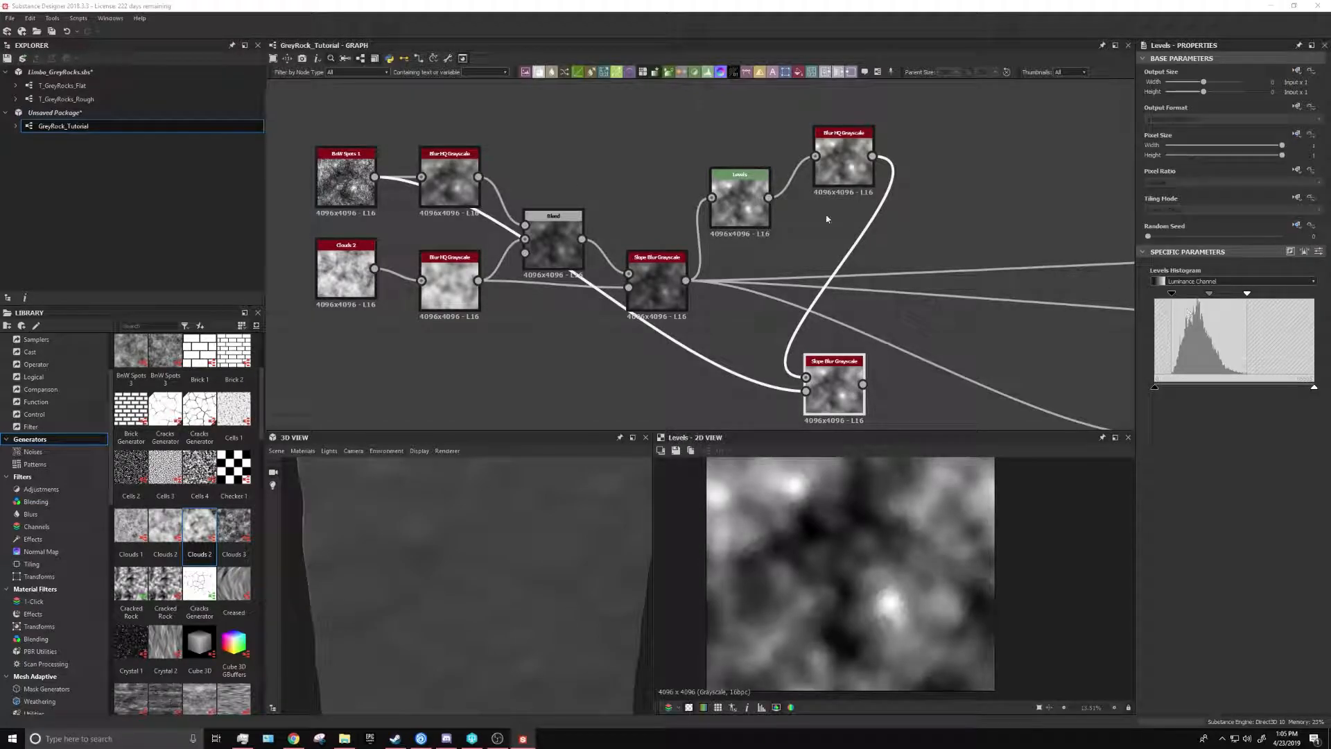
pyautogui.moveTo(1171, 293); pyautogui.dragTo(1154, 294)
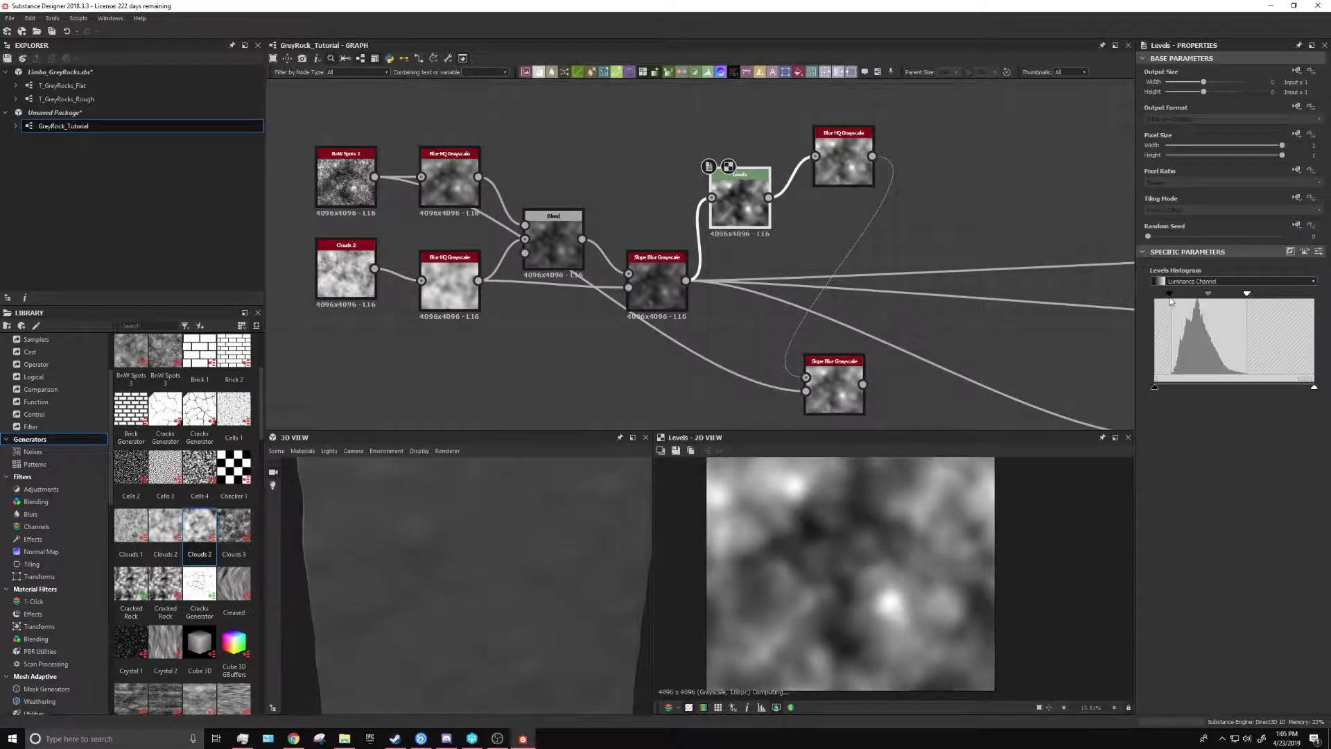
# Set the new Slope Blur Grayscale node's samples to 32
pyautogui.click(822, 381)
pyautogui.moveTo(965, 308); pyautogui.dragTo(979, 203, button='middle')
pyautogui.moveTo(1181, 505); pyautogui.dragTo(1282, 505)
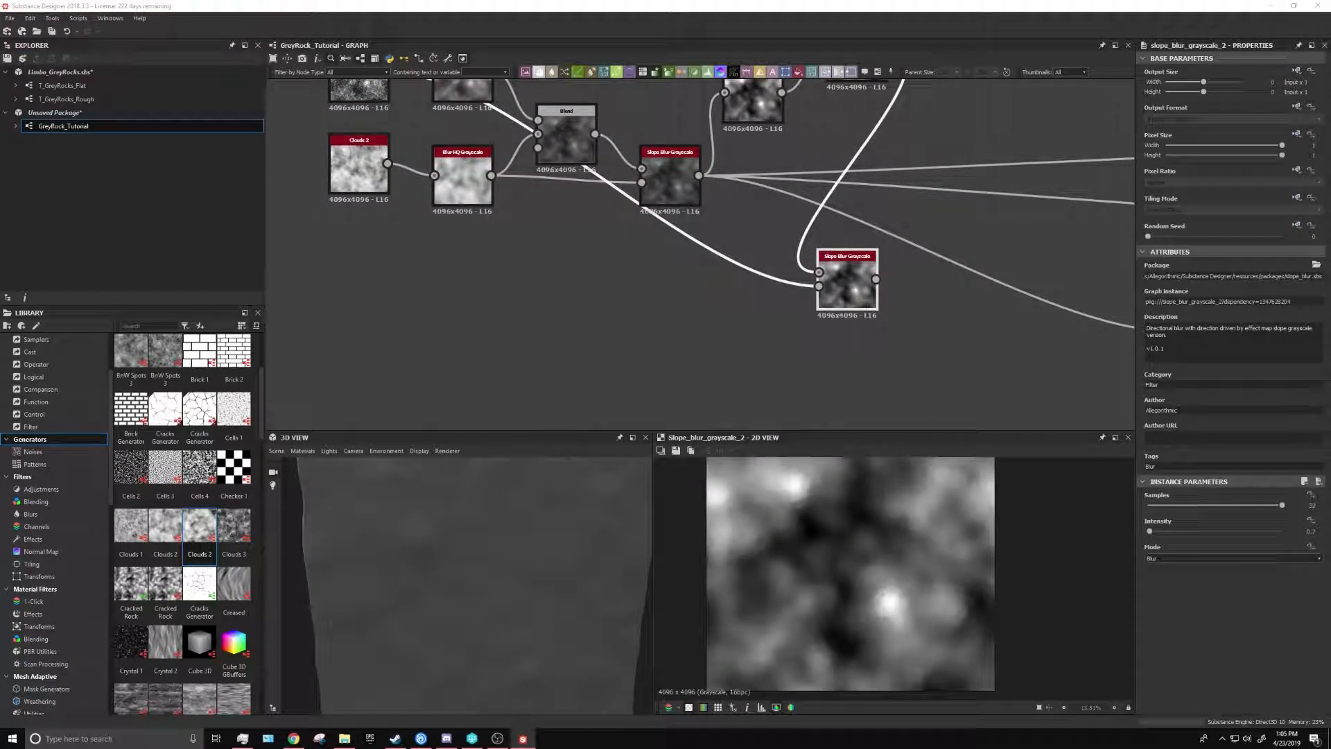
pyautogui.hotkey('ctrl', 'z')
pyautogui.moveTo(1218, 508); pyautogui.dragTo(1283, 507)
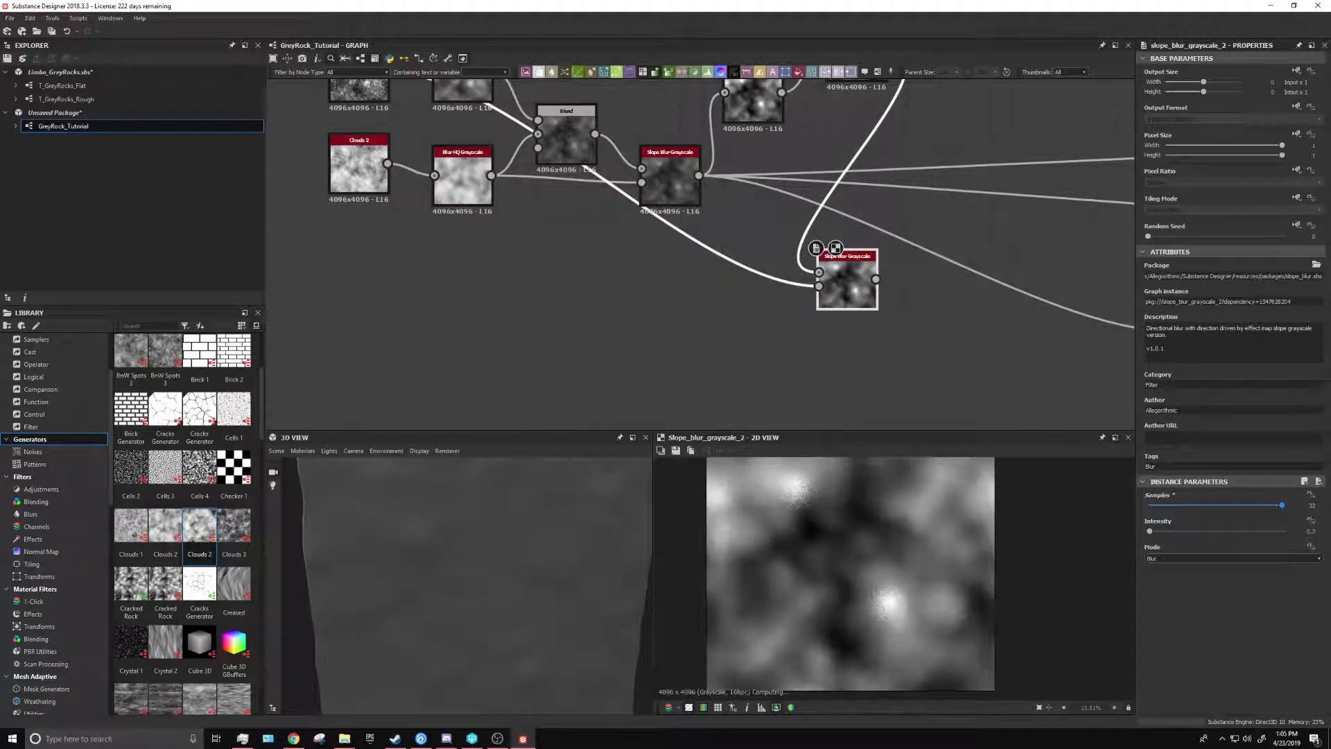
# Move the whole group of noise, blur, blend and levels nodes farther away from the Normal and output nodes
pyautogui.moveTo(905, 335); pyautogui.dragTo(853, 310, button='middle')
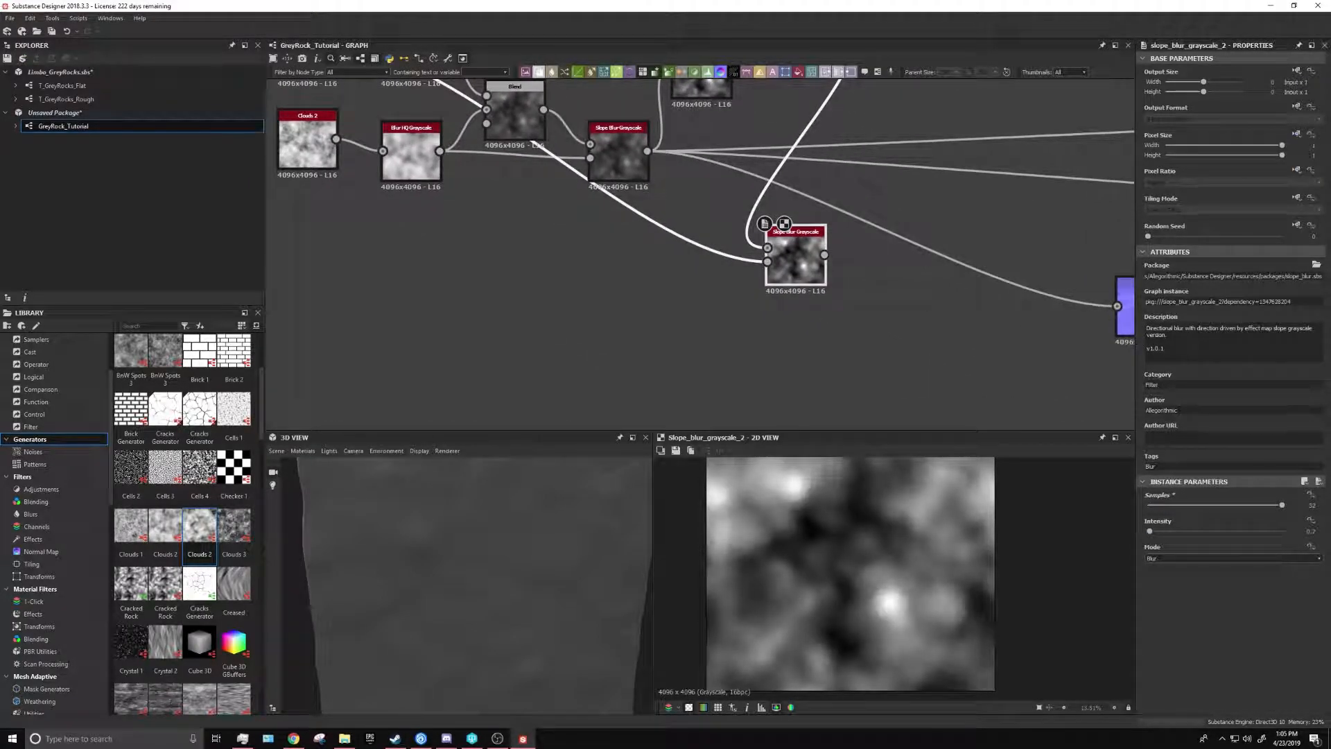
pyautogui.scroll(-5, 819, 201)
pyautogui.moveTo(714, 241); pyautogui.dragTo(856, 315, button='middle')
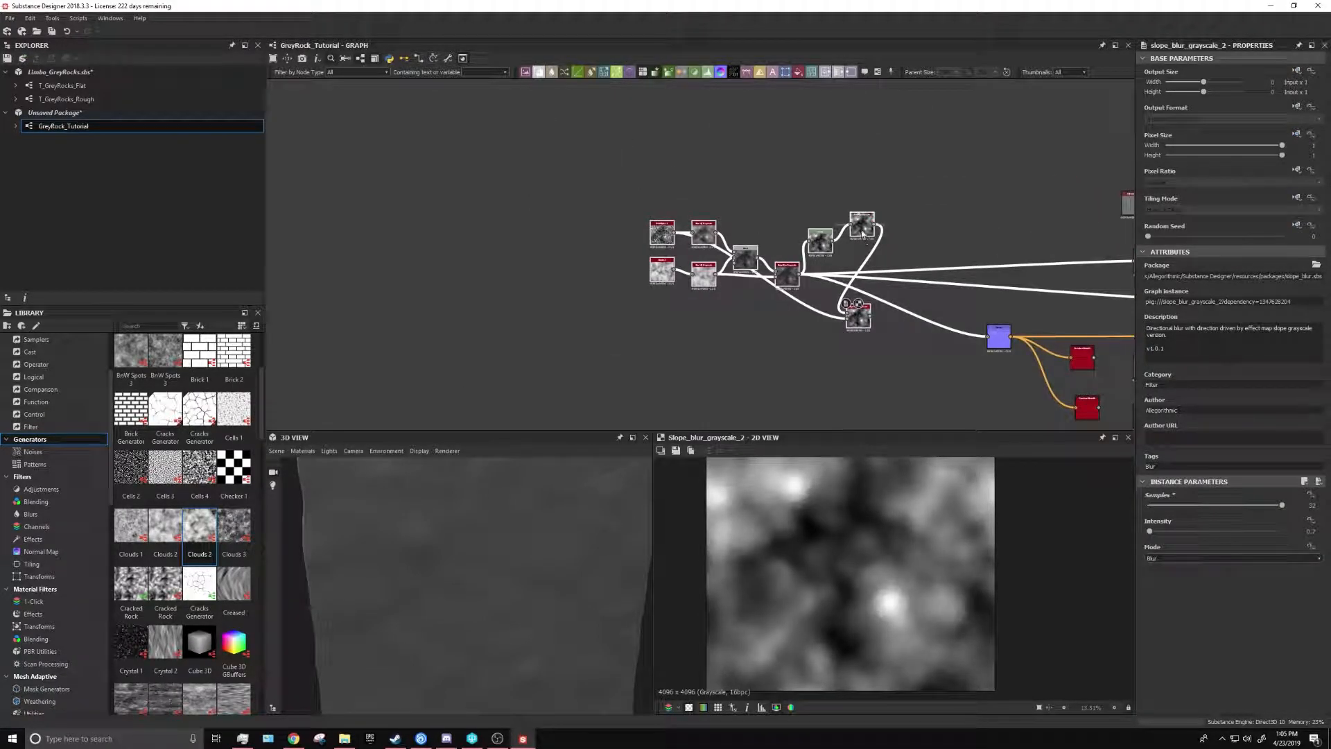
pyautogui.moveTo(862, 225); pyautogui.dragTo(686, 187)
# Transfer the first Slope Blur Grayscale's links to Normal, Ambient Occlusion and Height onto the new Slope Blur Grayscale output
pyautogui.scroll(3, 735, 259)
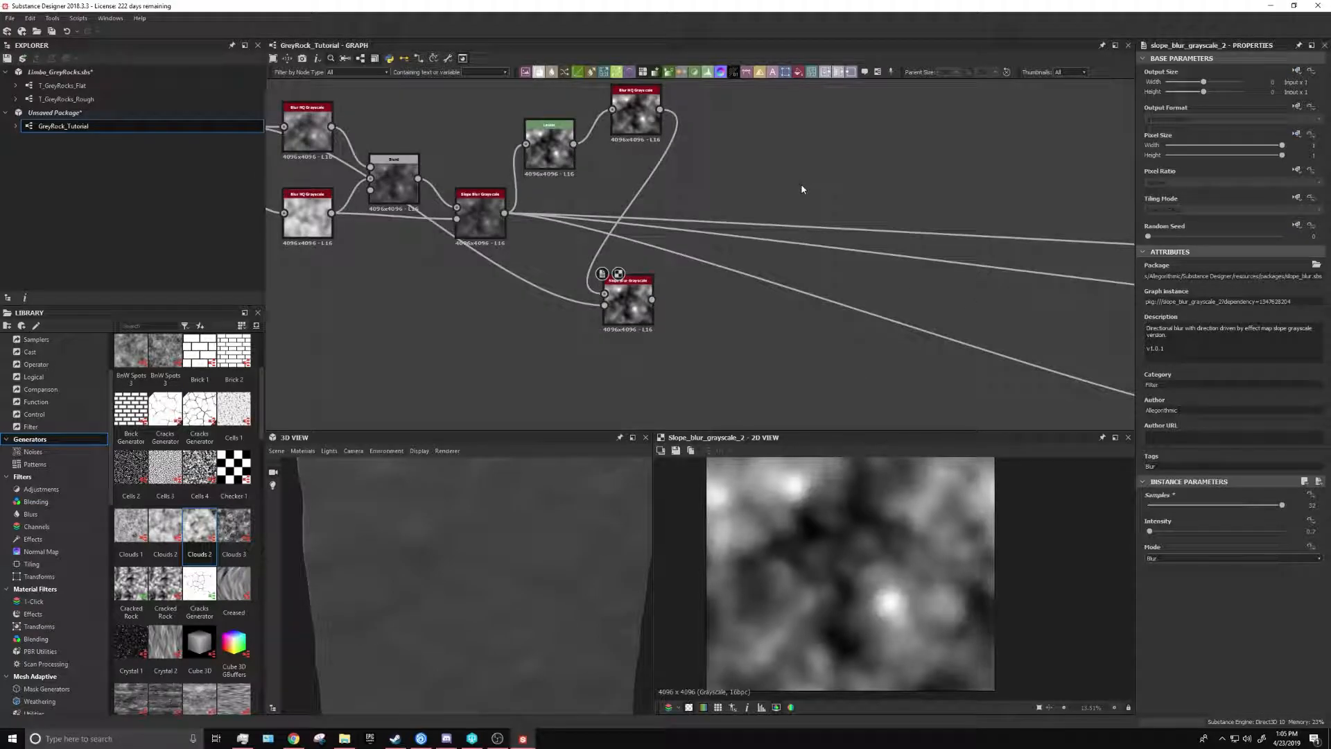
pyautogui.keyDown('shift'); pyautogui.moveTo(503, 212); pyautogui.dragTo(766, 237); pyautogui.keyUp('shift')
pyautogui.scroll(-2, 675, 261)
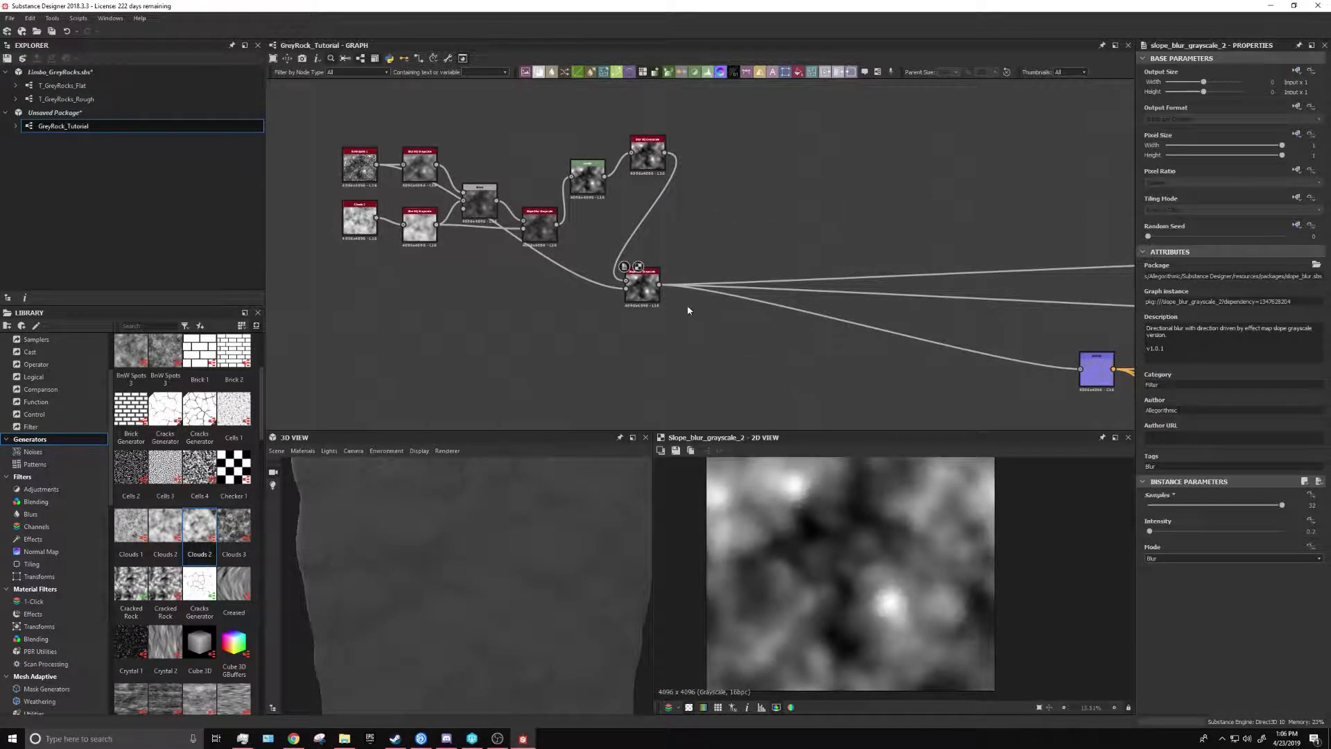
# Enclose all the base height nodes in a frame titled Base 1
pyautogui.moveTo(688, 305); pyautogui.dragTo(835, 357, button='middle')
pyautogui.moveTo(823, 384); pyautogui.dragTo(318, 37)
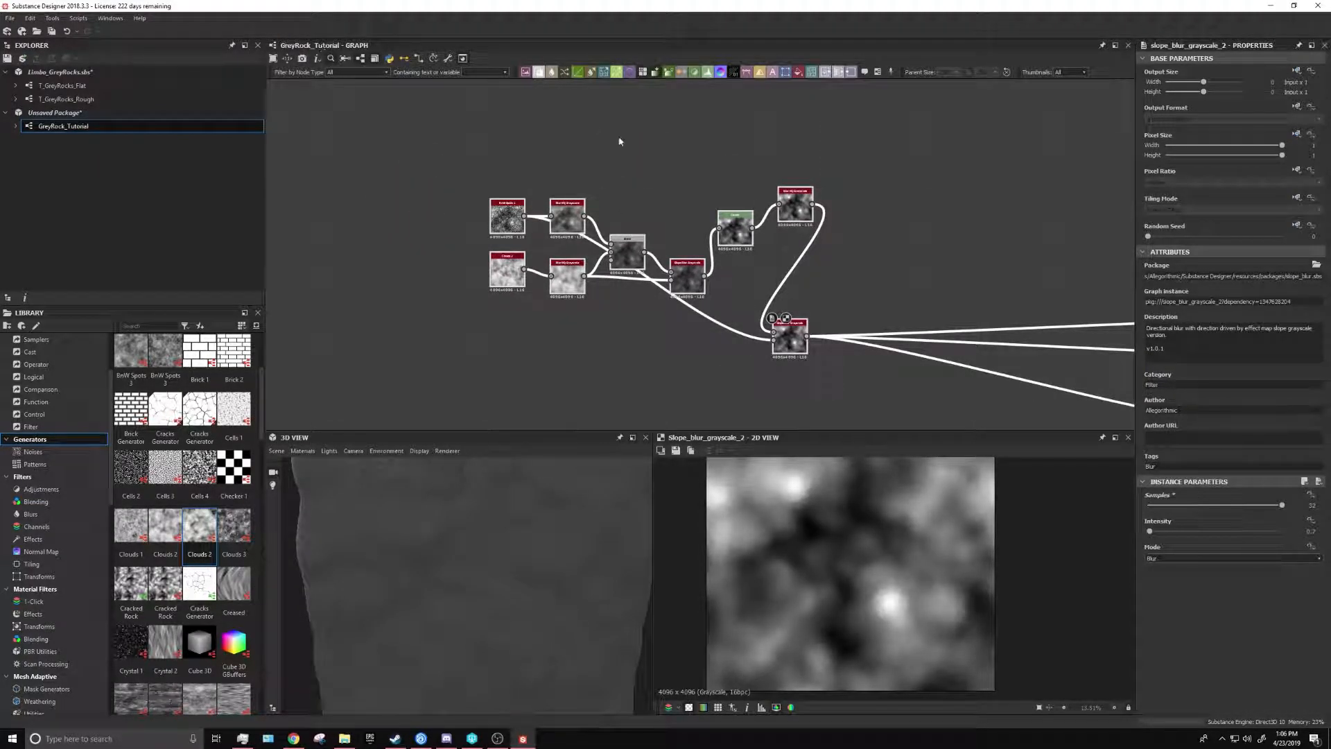
pyautogui.press('space')
pyautogui.write('f')
pyautogui.click(781, 250)
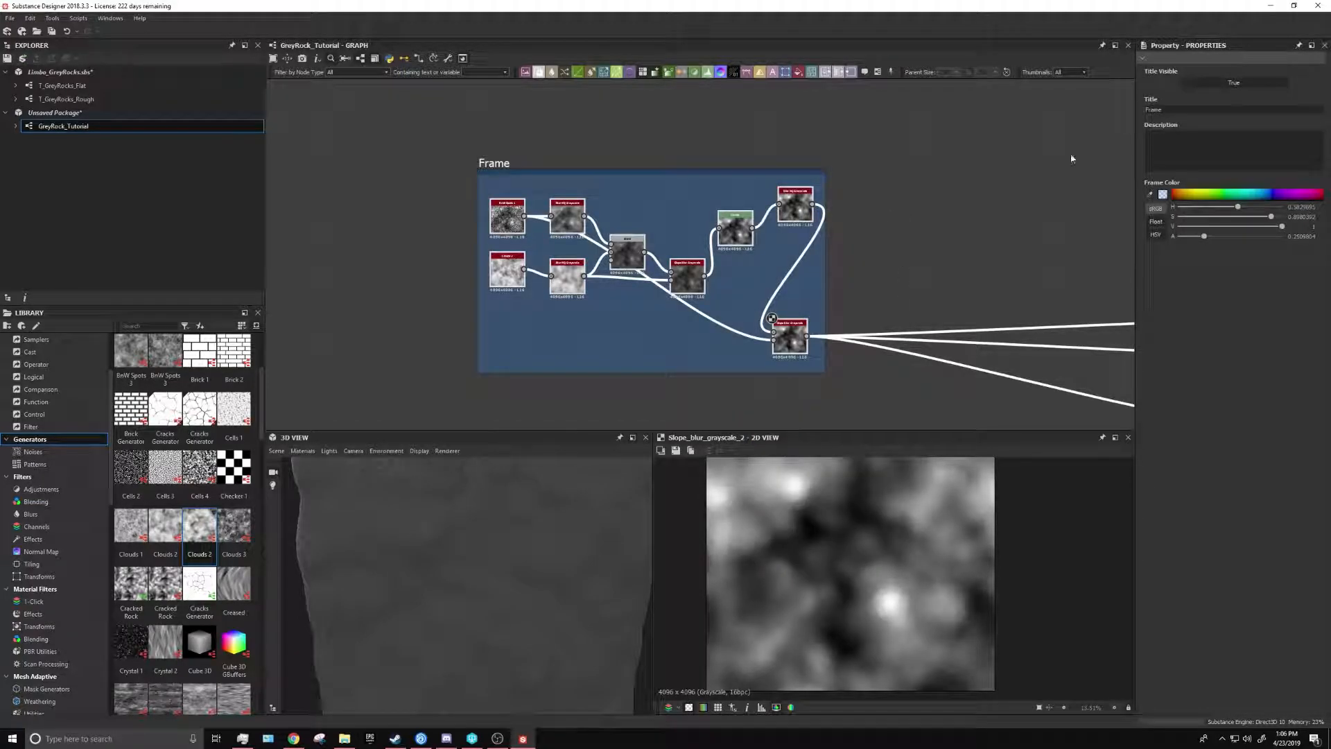
pyautogui.write('Base 1')
pyautogui.press('Return')
# Add a separate frame around the final Slope Blur Grayscale node inside the Base 1 frame
pyautogui.scroll(5, 686, 303)
pyautogui.scroll(-3, 686, 303)
pyautogui.scroll(3, 655, 280)
pyautogui.moveTo(655, 280); pyautogui.dragTo(630, 305)
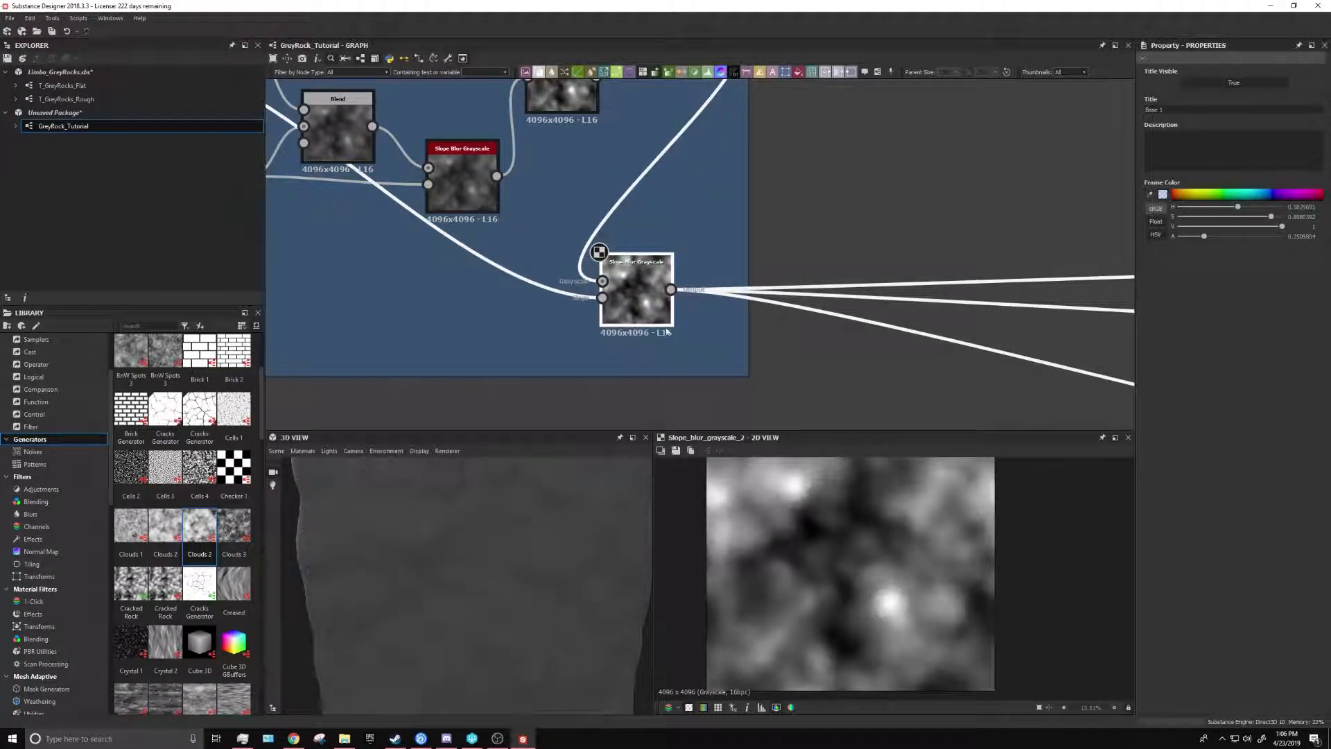
pyautogui.click(653, 286)
pyautogui.press('space')
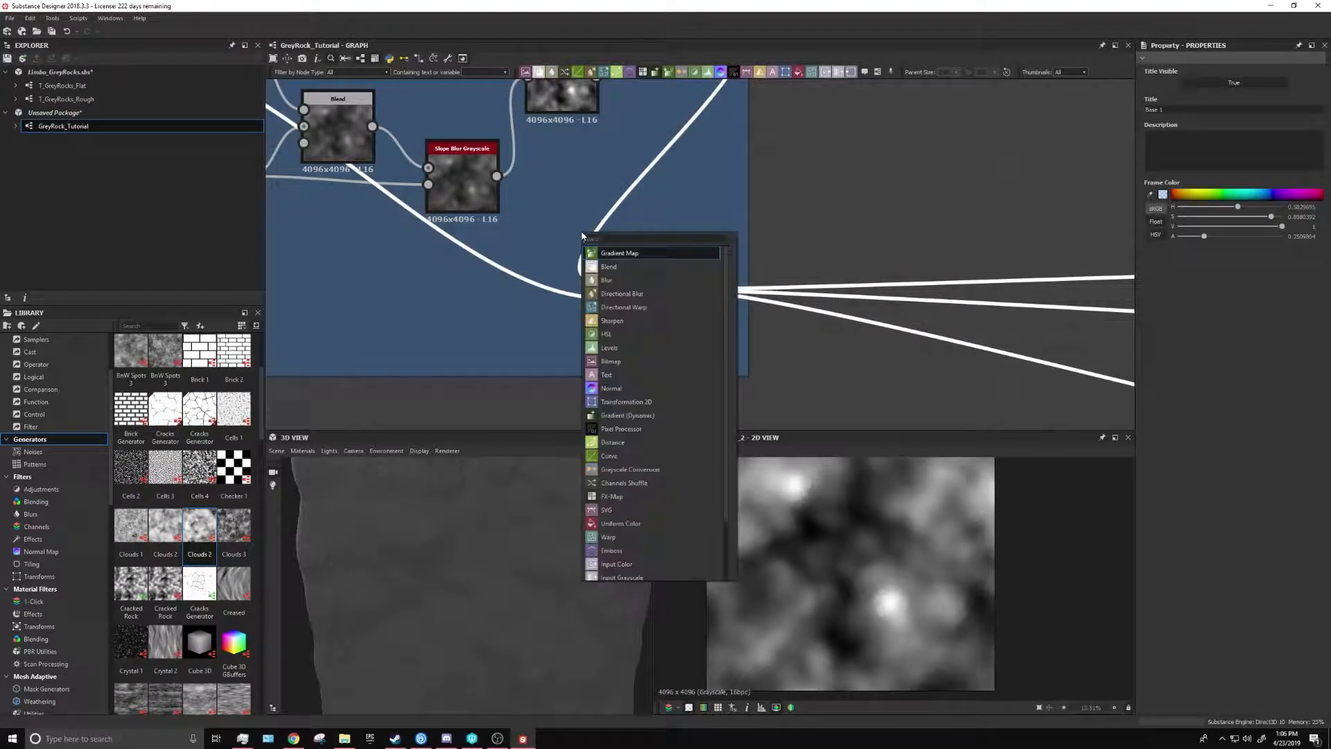
pyautogui.write('frame')
pyautogui.press('Return')
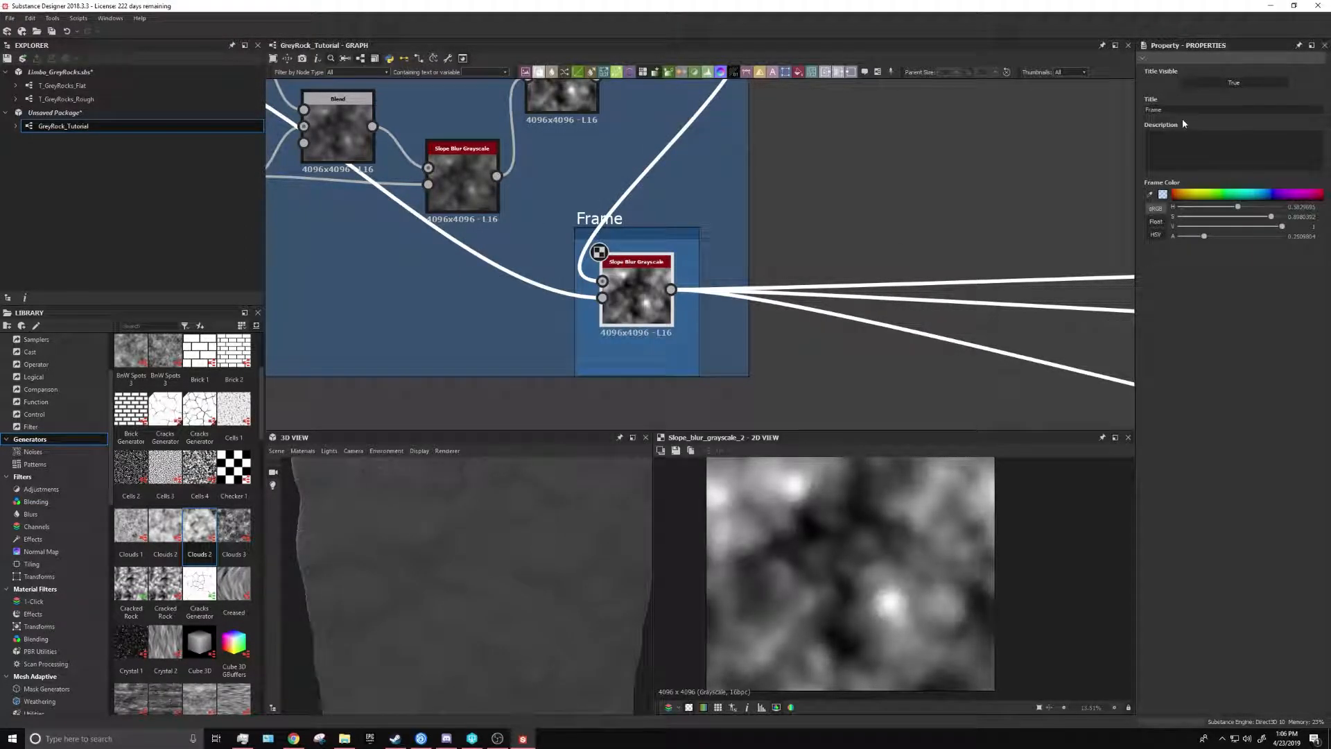
# Title the frame around the final Slope Blur Grayscale node Base 1 normal
pyautogui.doubleClick(1164, 109)
pyautogui.press('Return')
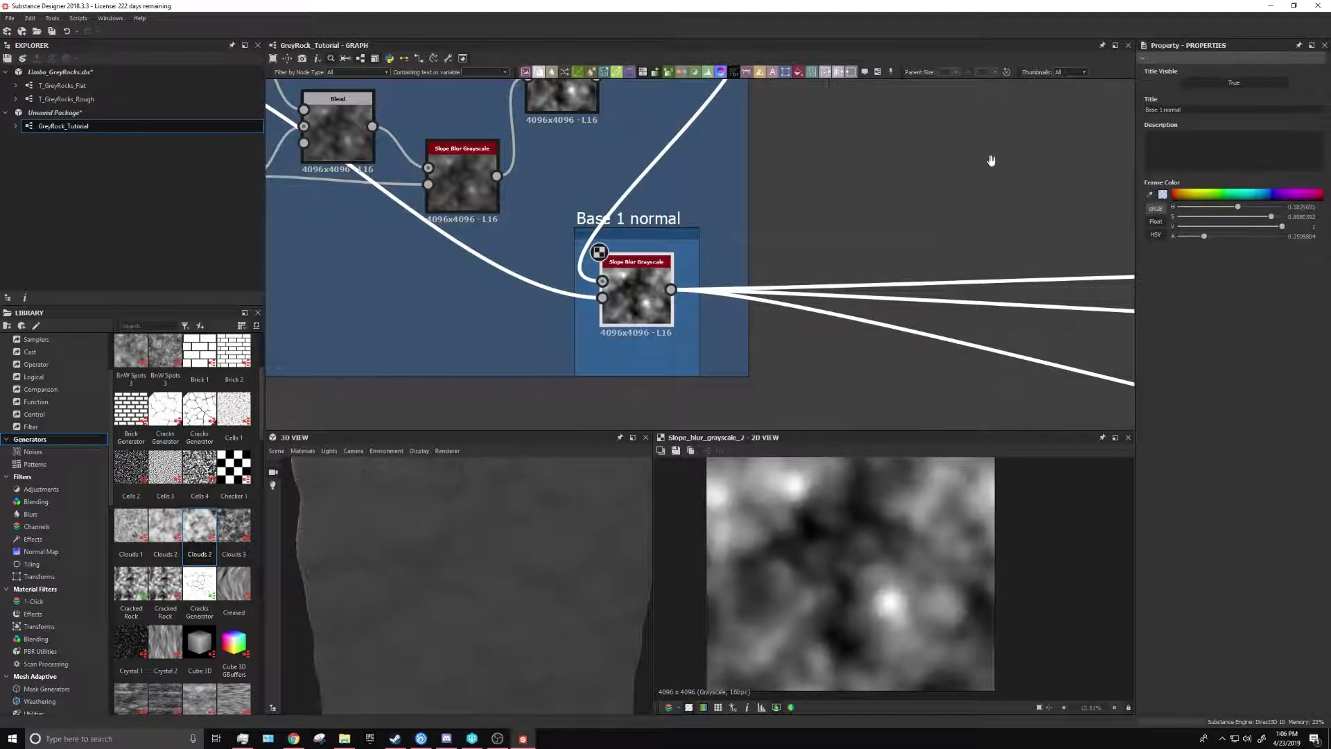
pyautogui.scroll(-5, 790, 151)
pyautogui.scroll(2, 790, 152)
pyautogui.moveTo(780, 161); pyautogui.dragTo(698, 155, button='middle')
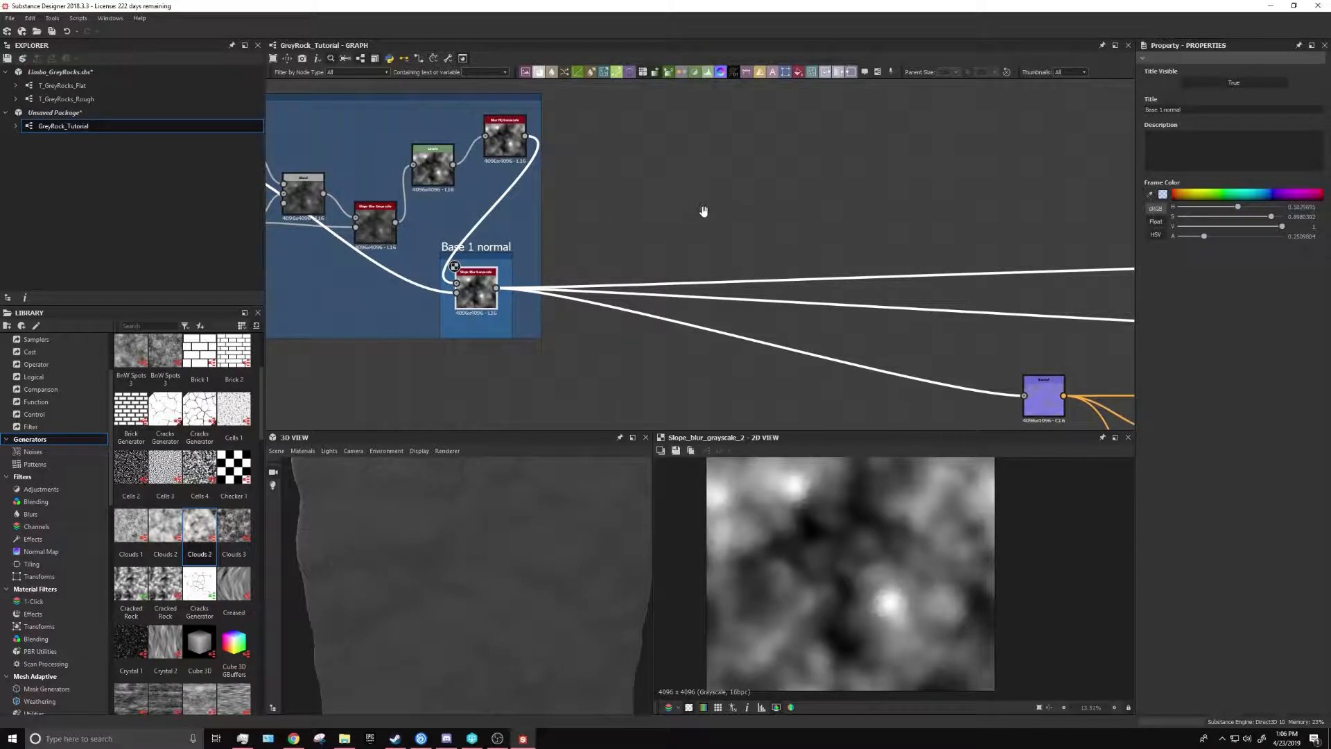
pyautogui.scroll(-3, 767, 178)
pyautogui.moveTo(639, 147); pyautogui.dragTo(481, 145)
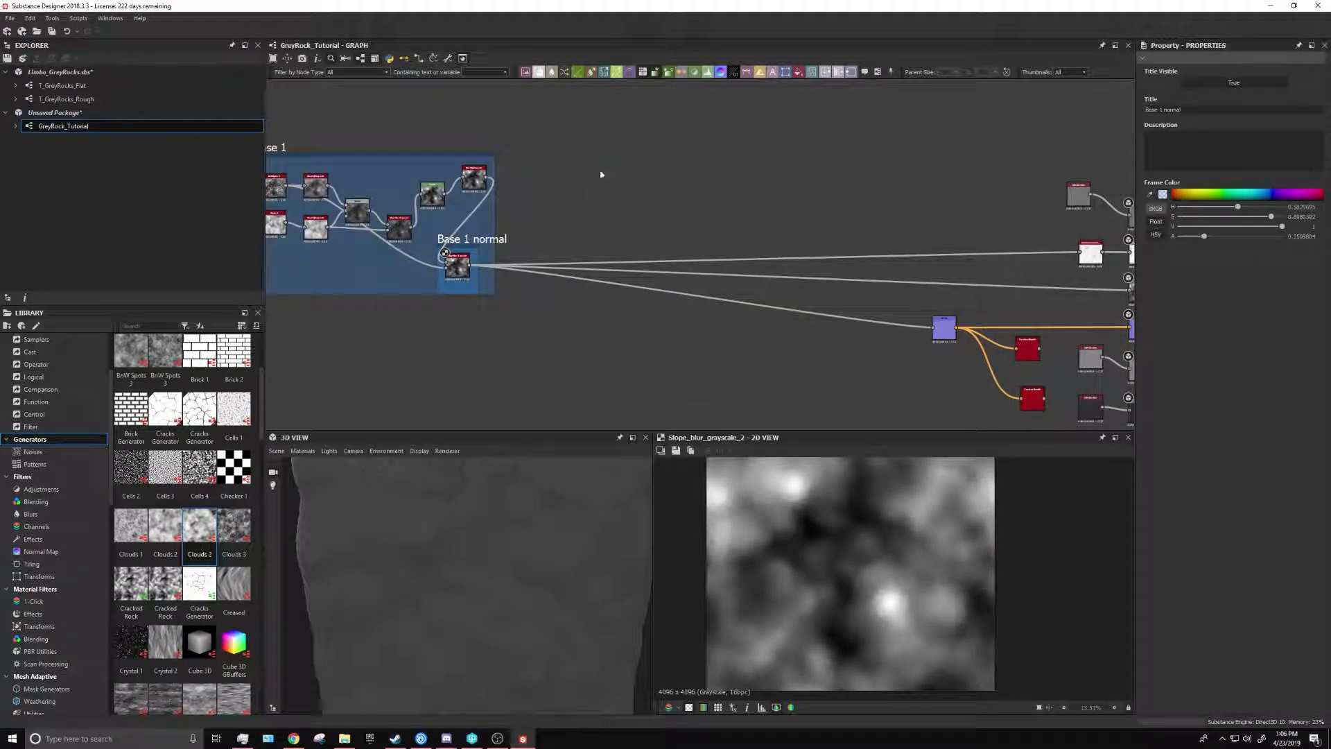
pyautogui.scroll(1, 540, 163)
pyautogui.moveTo(538, 169); pyautogui.dragTo(673, 187, button='middle')
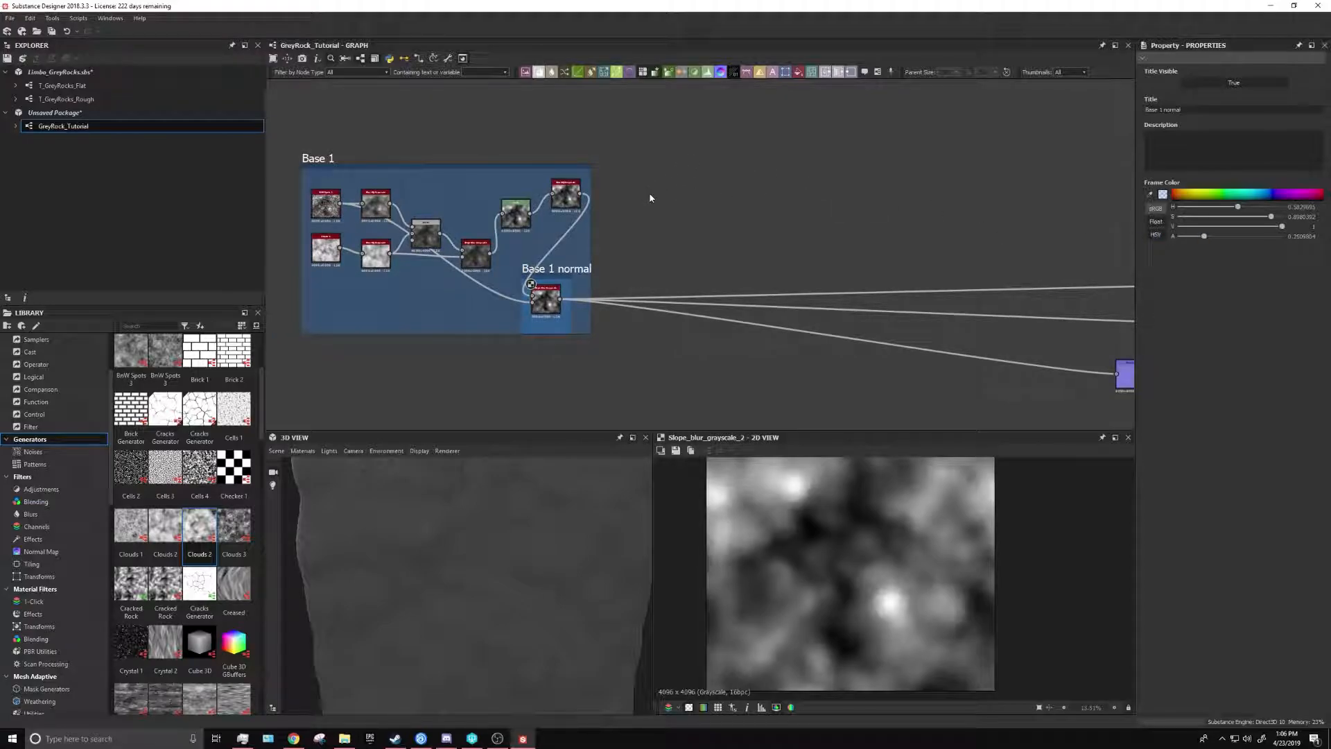
pyautogui.press('space')
pyautogui.click(611, 177)
pyautogui.press('space')
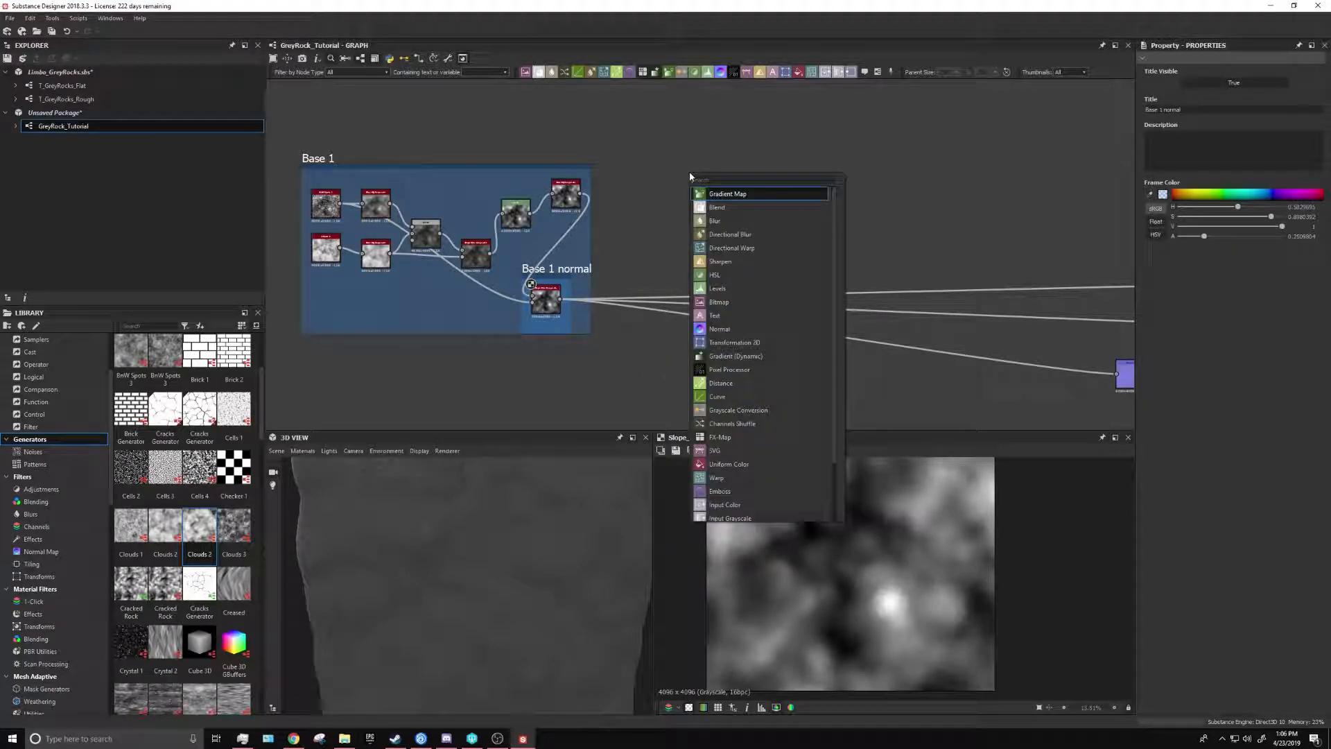
pyautogui.click(928, 250)
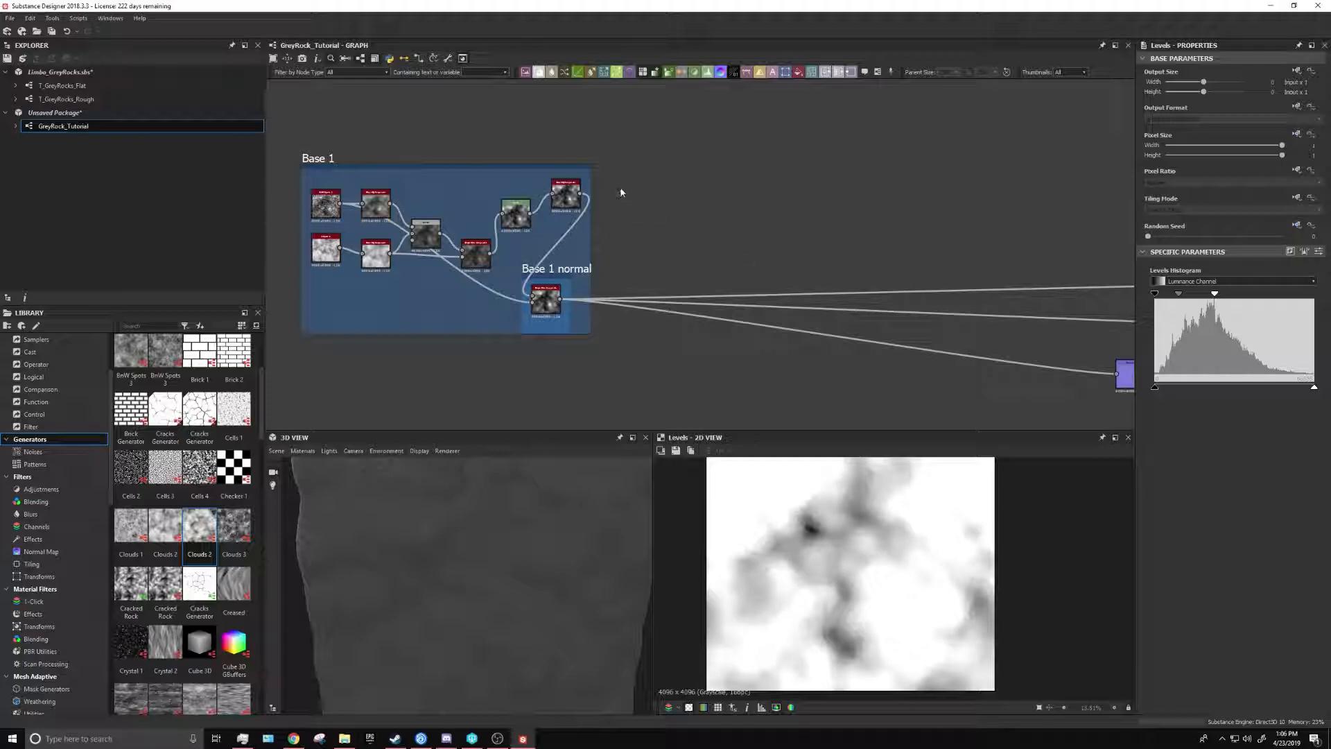
# Paste the copied Levels node outside the Base 1 frame and feed it from the frame's Blur HQ Grayscale after the existing Levels
pyautogui.hotkey('ctrl', 'v')
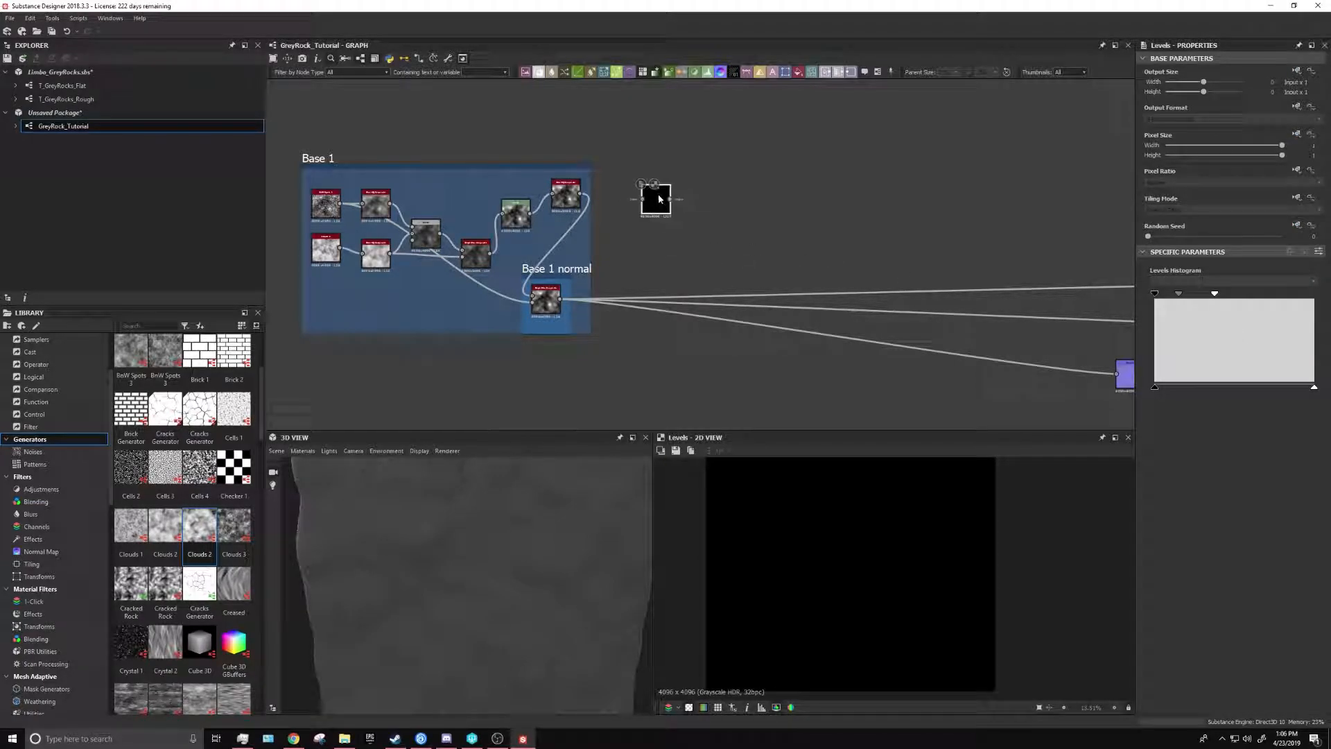
pyautogui.scroll(4, 720, 301)
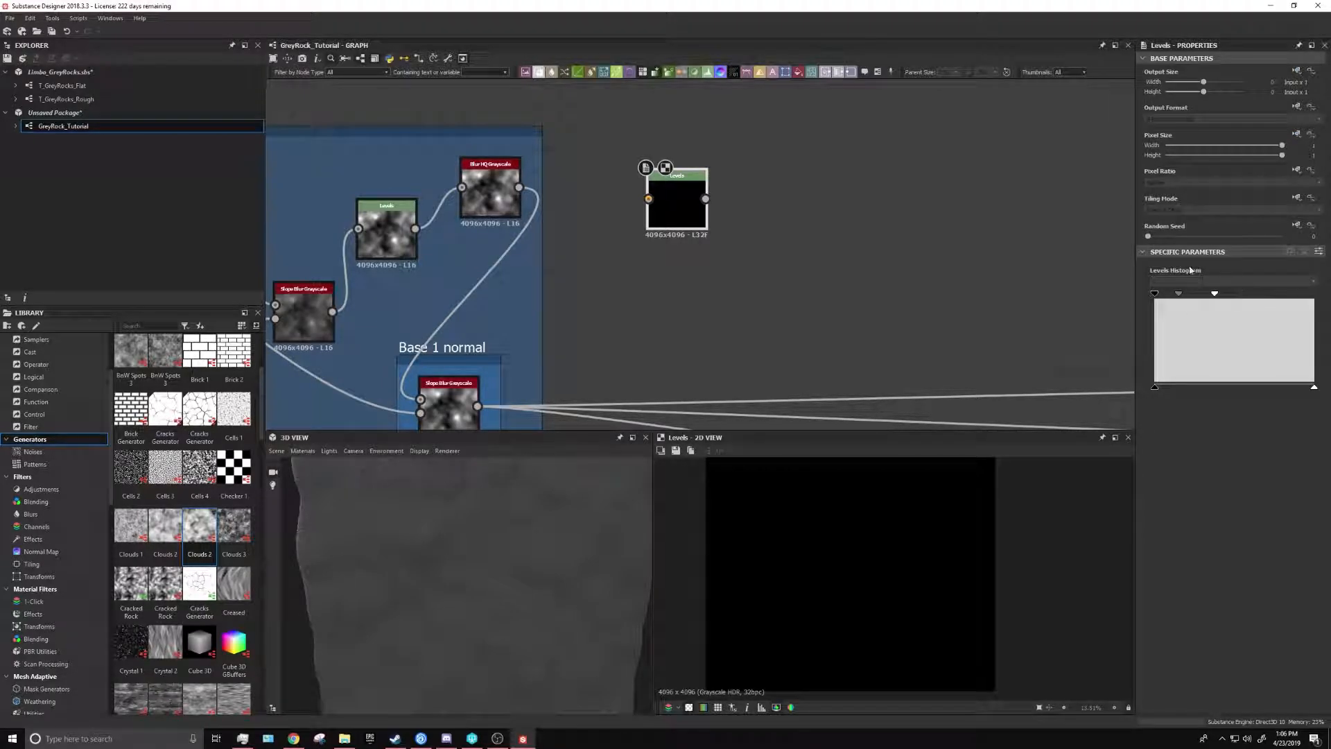
pyautogui.doubleClick(386, 229)
pyautogui.doubleClick(694, 204)
pyautogui.moveTo(519, 187); pyautogui.dragTo(631, 199)
# Reposition the pasted Levels node close beside the Base 1 frame
pyautogui.moveTo(841, 257); pyautogui.dragTo(956, 181, button='middle')
pyautogui.moveTo(784, 187); pyautogui.dragTo(771, 253, button='middle')
pyautogui.moveTo(728, 187); pyautogui.dragTo(726, 144)
pyautogui.moveTo(888, 238); pyautogui.dragTo(719, 183, button='middle')
pyautogui.scroll(-5, 513, 645)
pyautogui.moveTo(520, 633)
pyautogui.mouseDown()
pyautogui.moveTo(556, 671)
pyautogui.moveTo(552, 613)
pyautogui.moveTo(521, 610)
pyautogui.mouseUp()
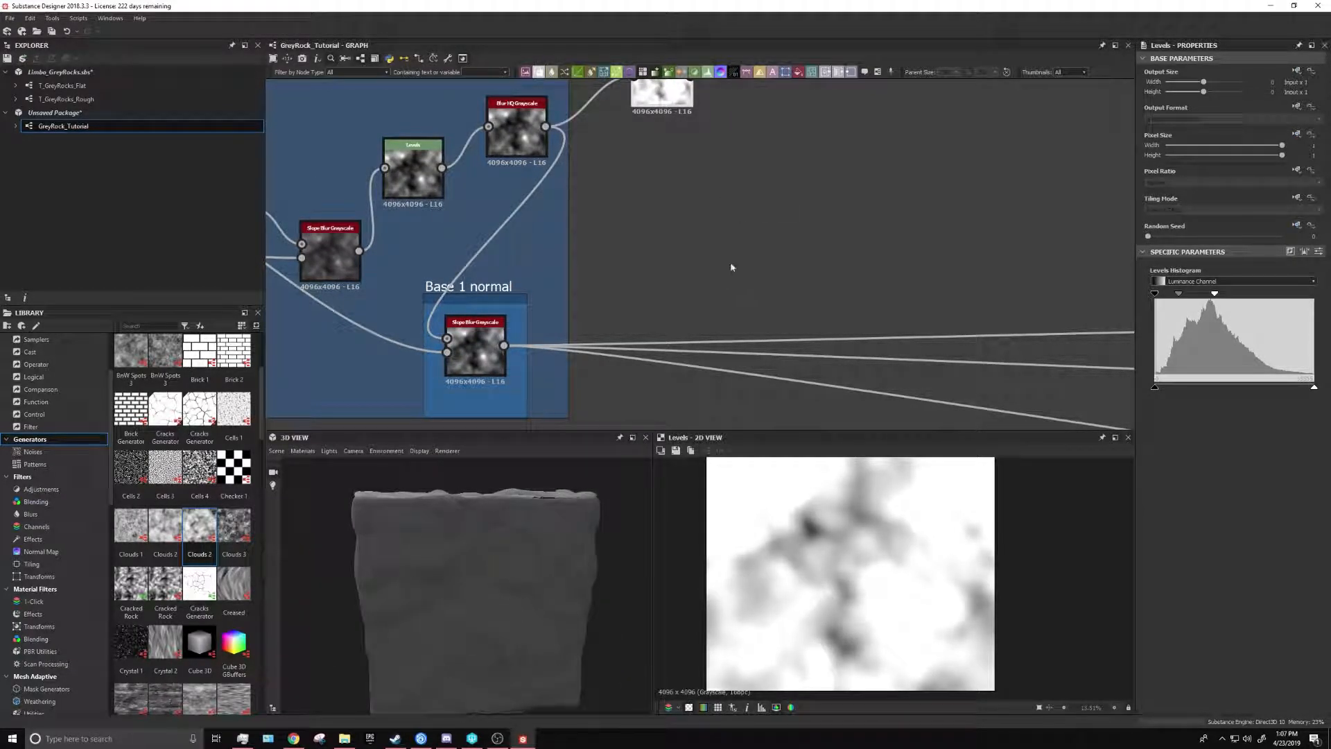
pyautogui.moveTo(677, 99); pyautogui.dragTo(668, 120)
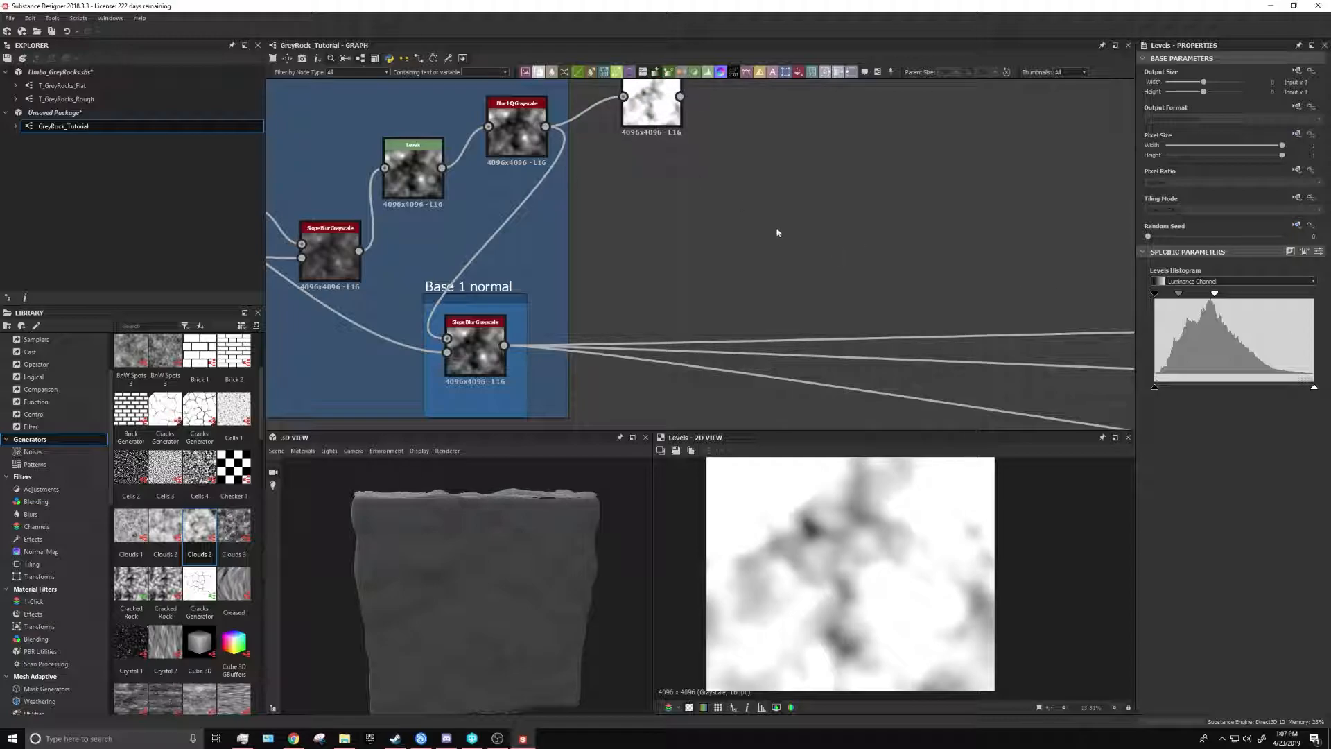
# Add a Directional Warp node and place it below the new Levels node
pyautogui.press('space')
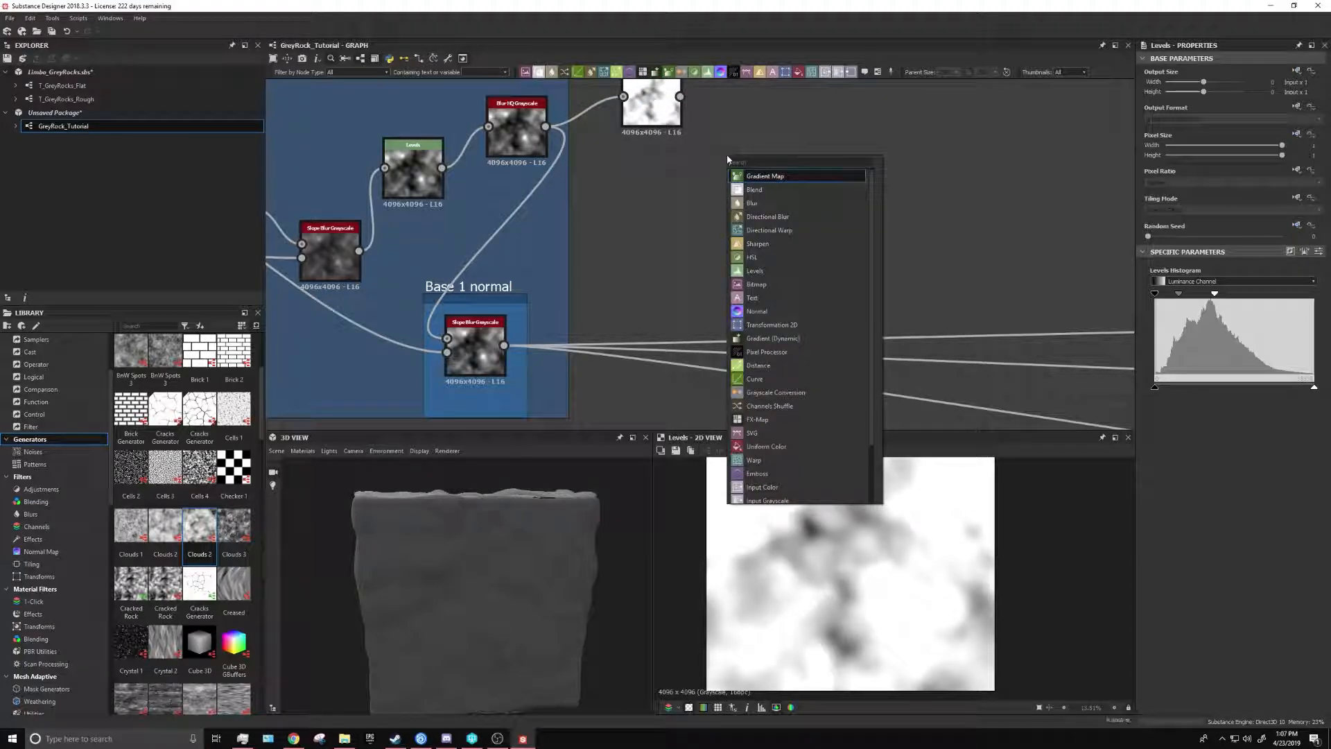
pyautogui.write('dr')
pyautogui.press('BackSpace')
pyautogui.press('BackSpace')
pyautogui.press('BackSpace')
pyautogui.write('d')
pyautogui.press('Down')
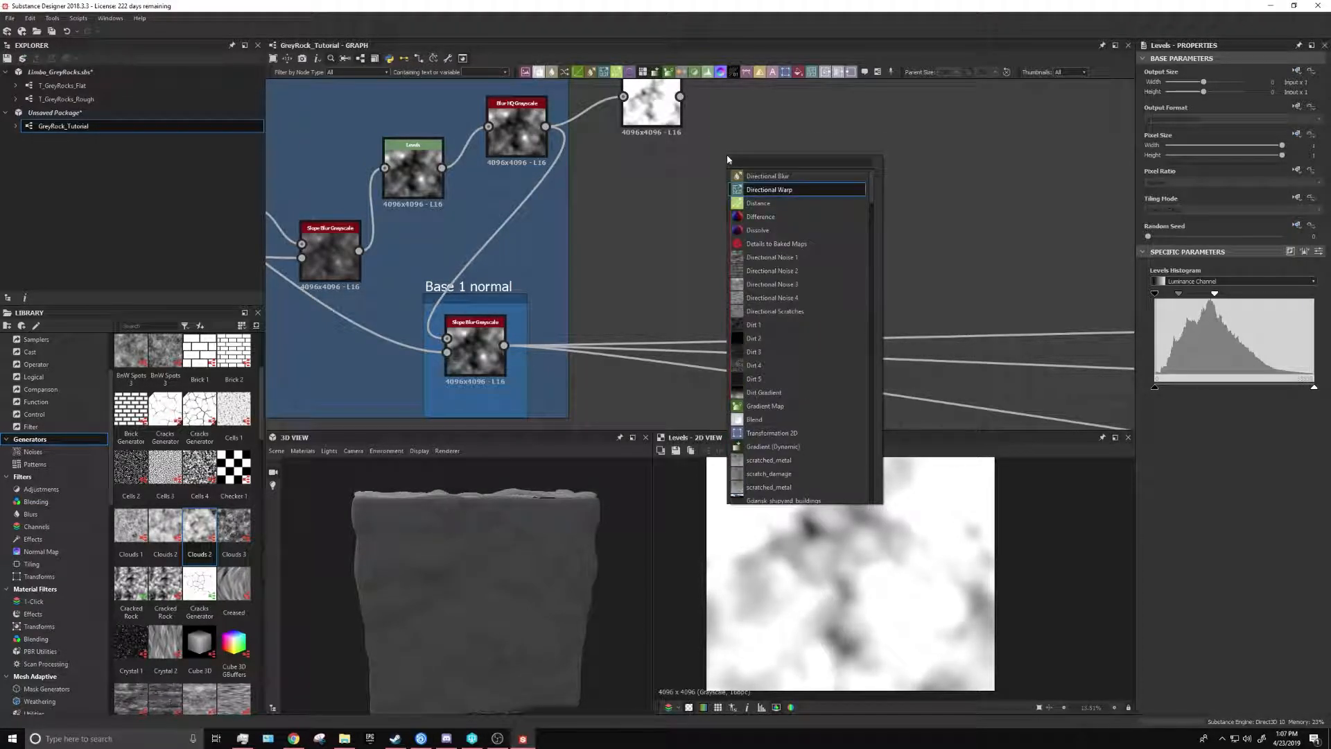
pyautogui.press('Return')
pyautogui.moveTo(727, 153); pyautogui.dragTo(739, 242)
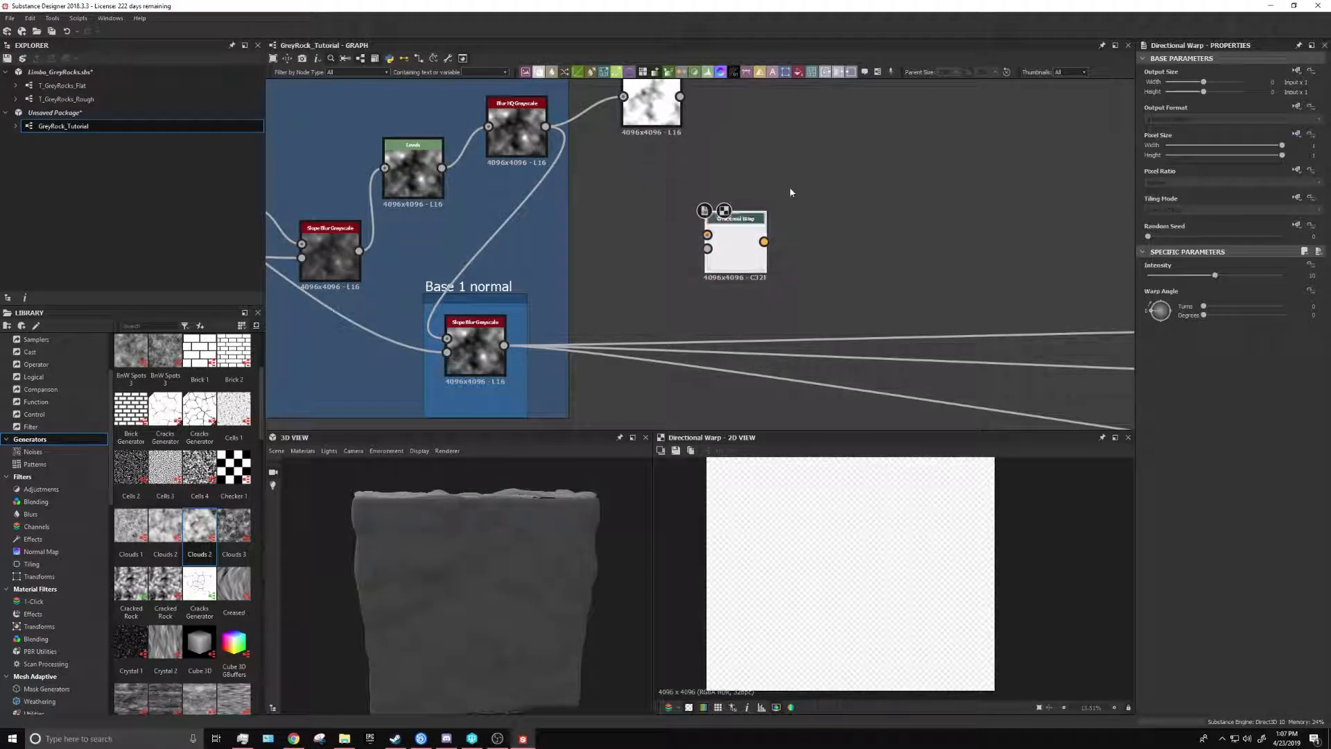
# Add a Slope Blur Grayscale node beside the new Levels node, above the Directional Warp
pyautogui.rightClick(766, 132)
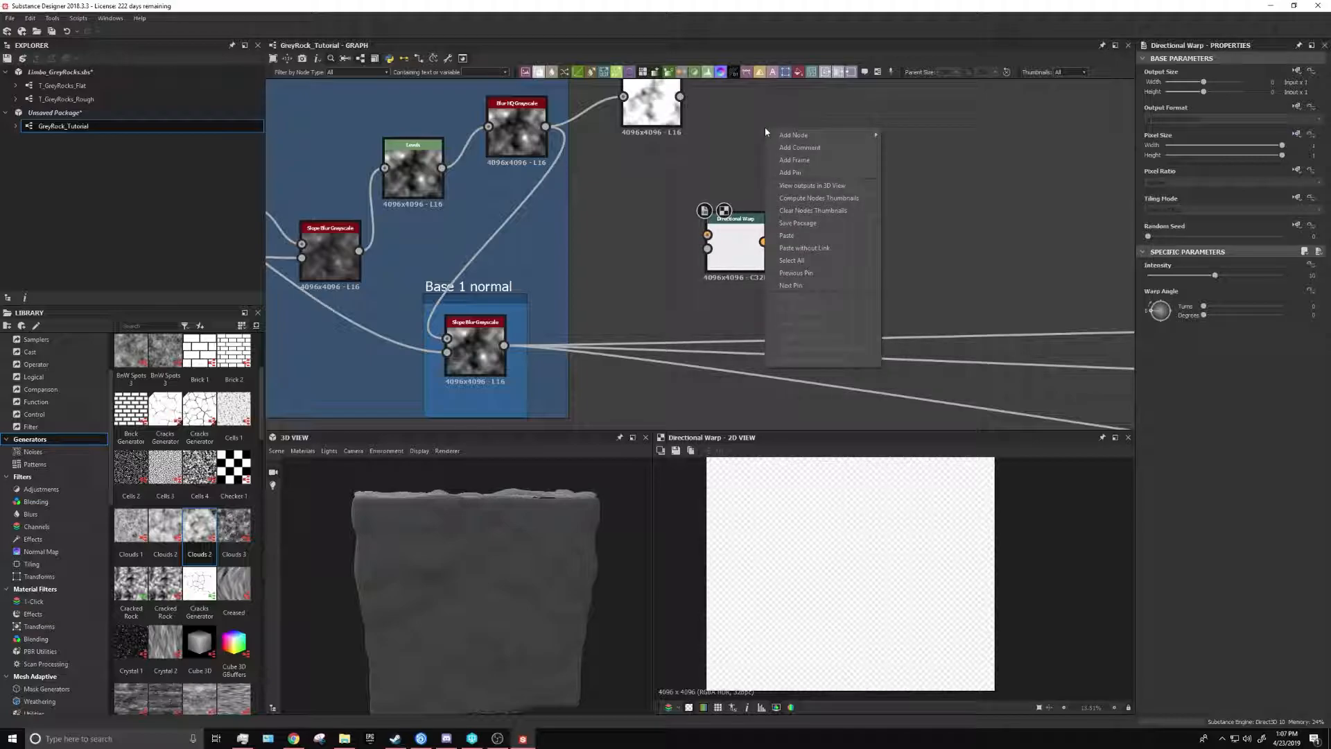
pyautogui.click(760, 125)
pyautogui.press('space')
pyautogui.write('slop')
pyautogui.click(801, 165)
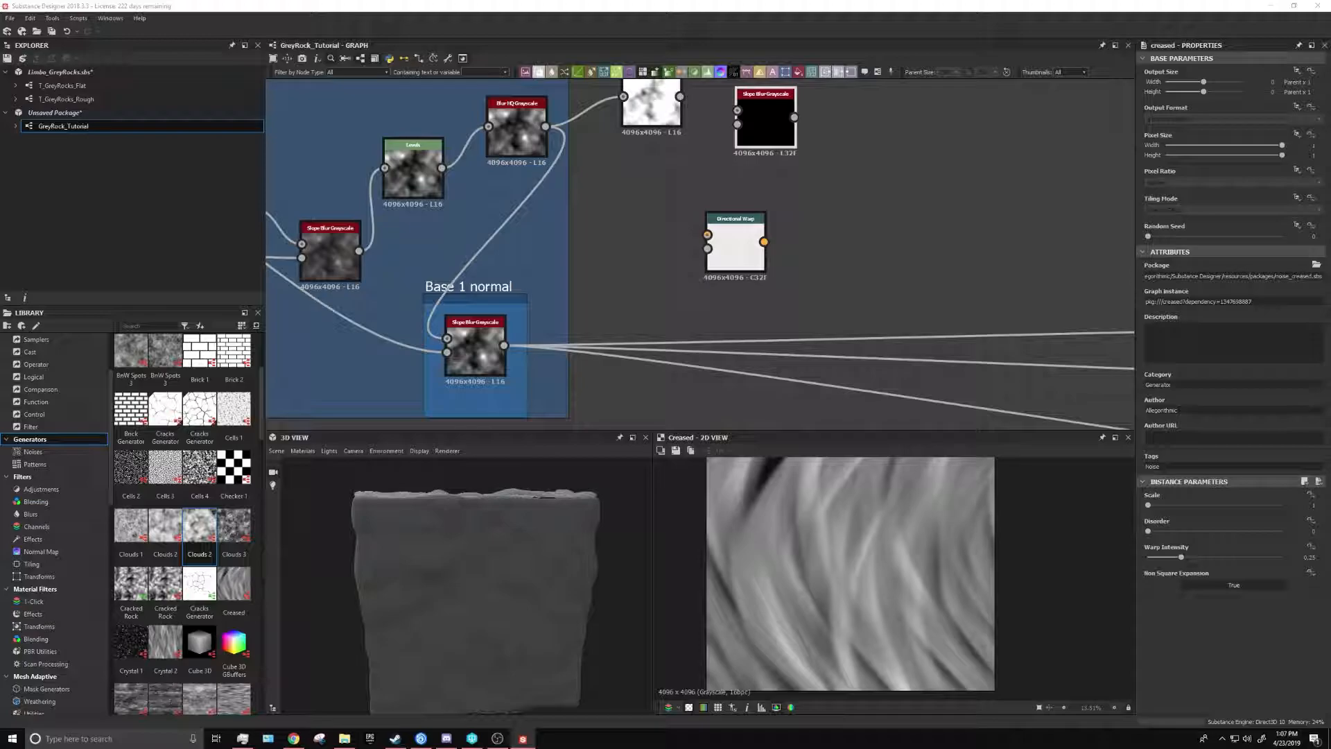
# Paste a Creased noise node beside the Directional Warp and connect it to the warp's intensity input
pyautogui.doubleClick(714, 223)
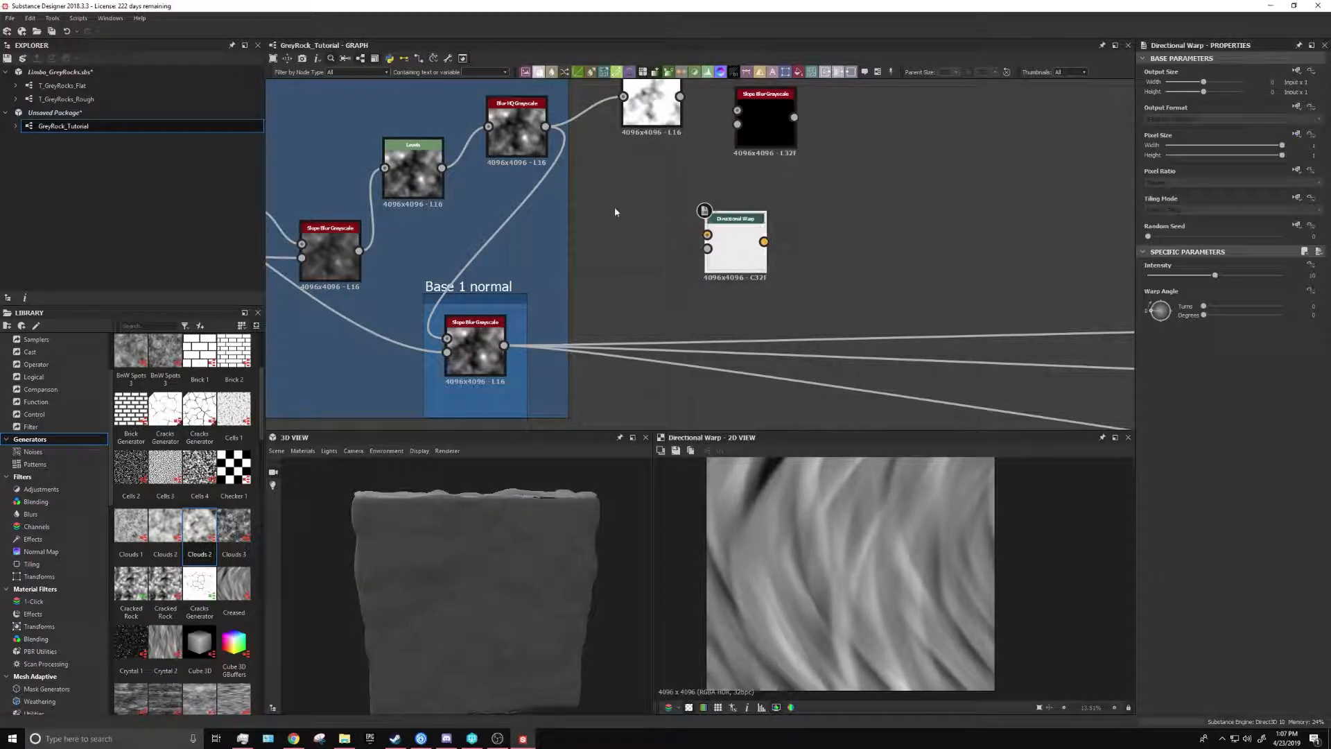
pyautogui.hotkey('ctrl', 'v')
pyautogui.moveTo(696, 251)
pyautogui.mouseDown()
pyautogui.moveTo(618, 241)
pyautogui.moveTo(707, 248)
pyautogui.mouseUp()
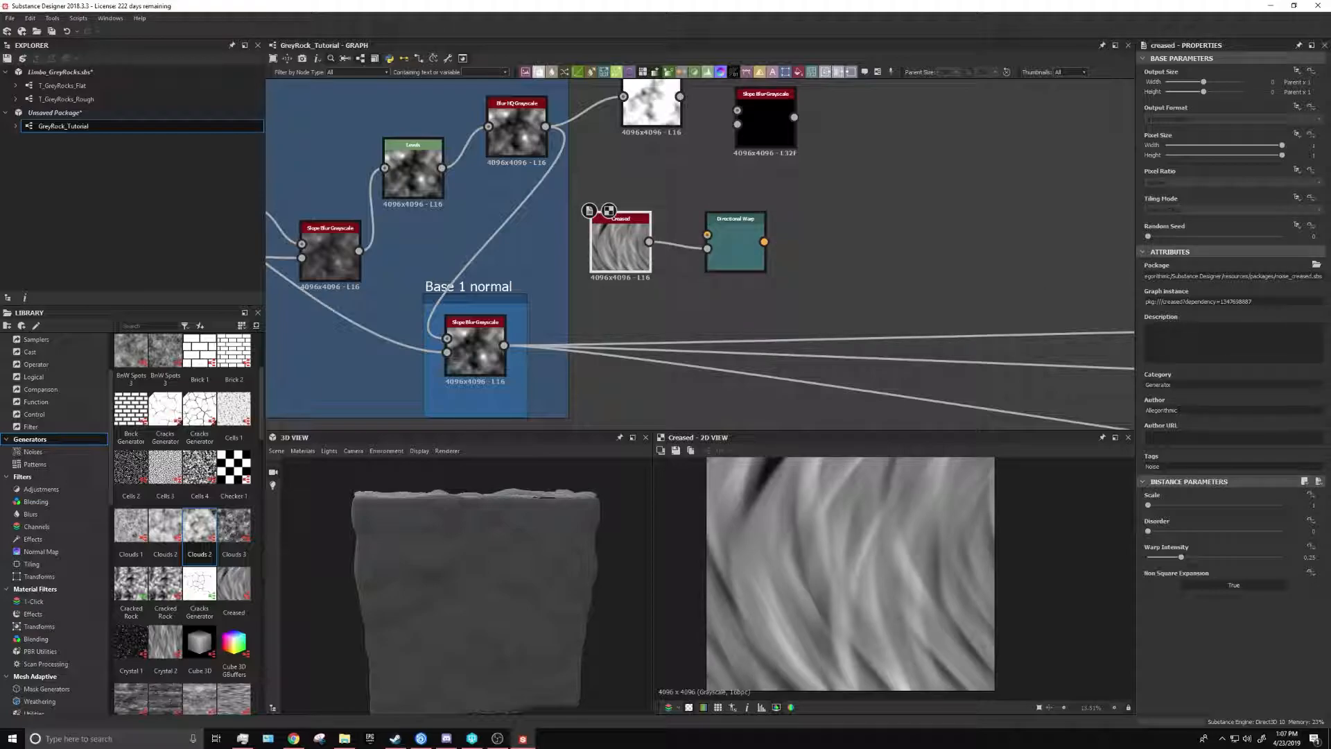
pyautogui.doubleClick(735, 243)
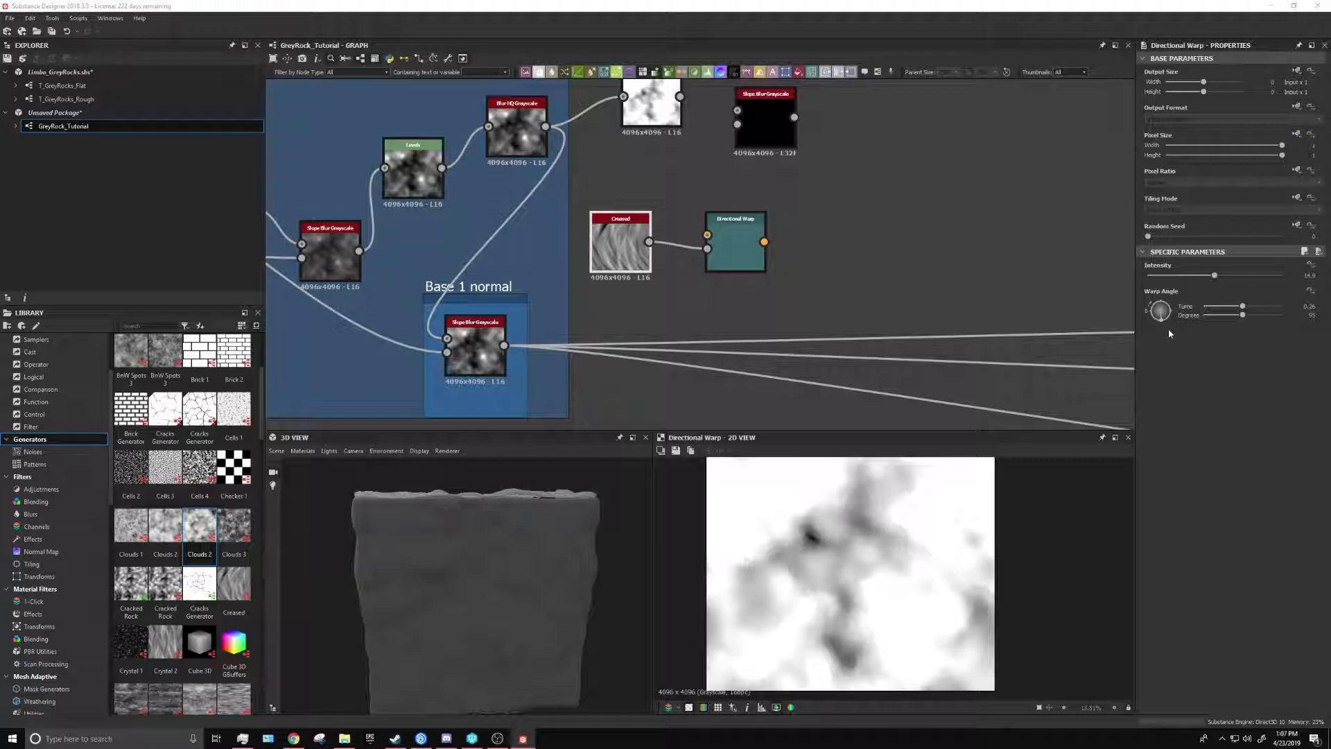
pyautogui.click(1068, 235)
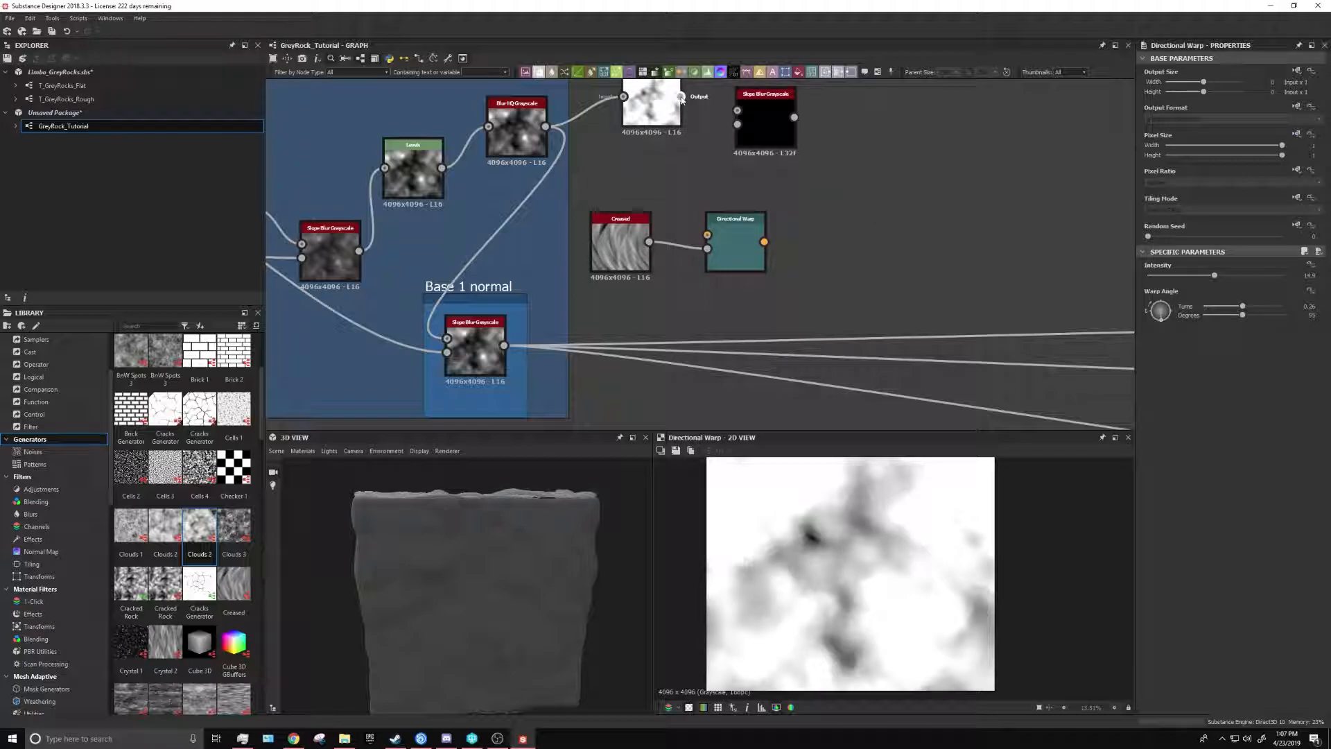
# Connect the new Levels to the Slope Blur Grayscale and Directional Warp inputs, and the warp's output to the blur's slope input
pyautogui.moveTo(681, 98); pyautogui.dragTo(812, 137)
pyautogui.scroll(3, 797, 136)
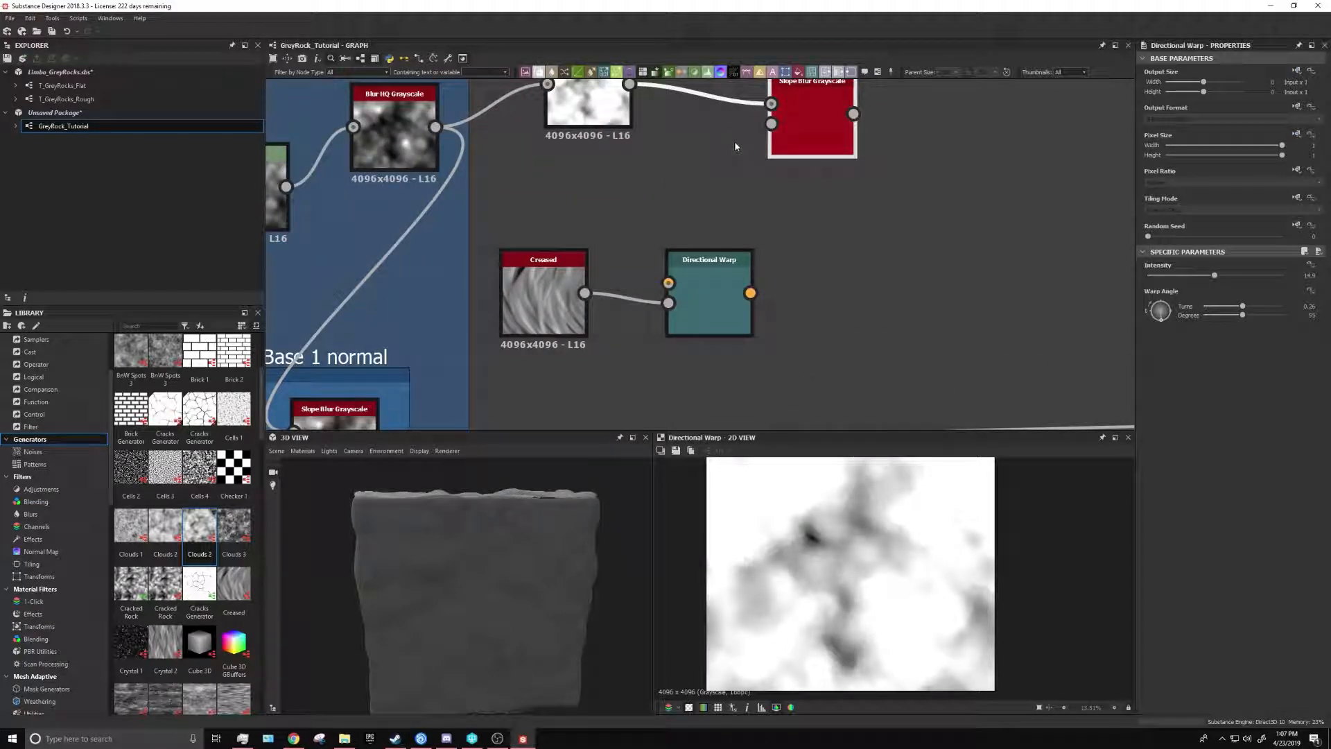
pyautogui.moveTo(628, 84); pyautogui.dragTo(668, 283)
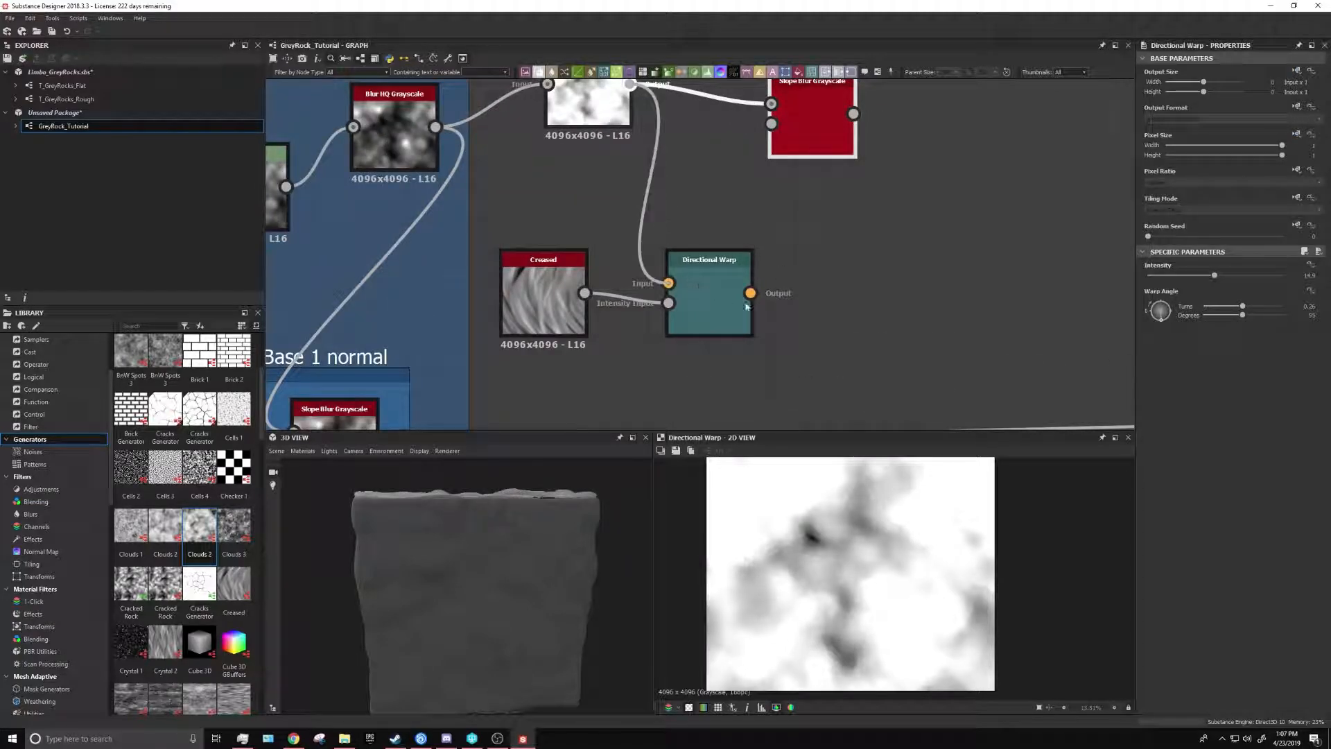
pyautogui.moveTo(751, 293); pyautogui.dragTo(771, 124)
# Set the Directional Warp's angle to about 0.26 turns and its intensity to 14.8
pyautogui.click(738, 268)
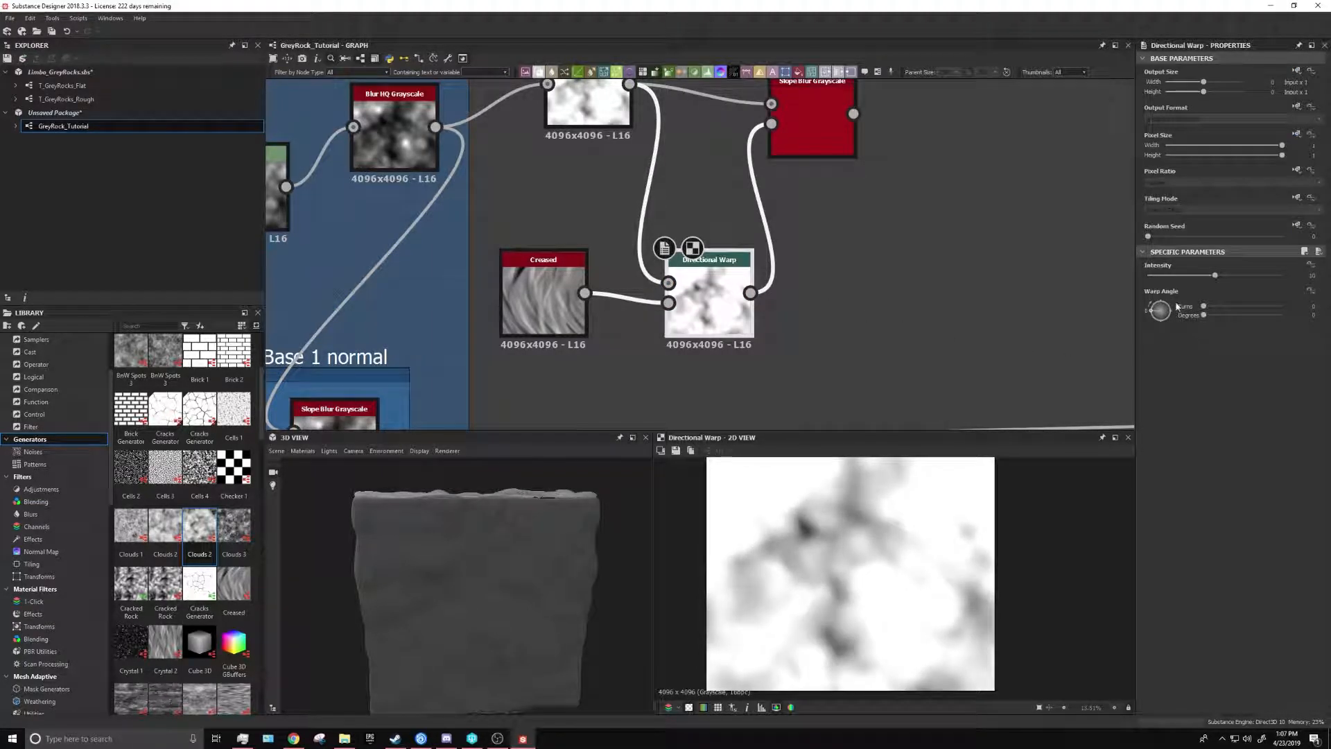
pyautogui.moveTo(1159, 312); pyautogui.dragTo(1161, 323)
pyautogui.click(1311, 275)
pyautogui.write('14.8')
pyautogui.press('Return')
pyautogui.click(816, 277)
# Set the new Slope Blur Grayscale's samples to 32 and its intensity to 2.5
pyautogui.doubleClick(823, 131)
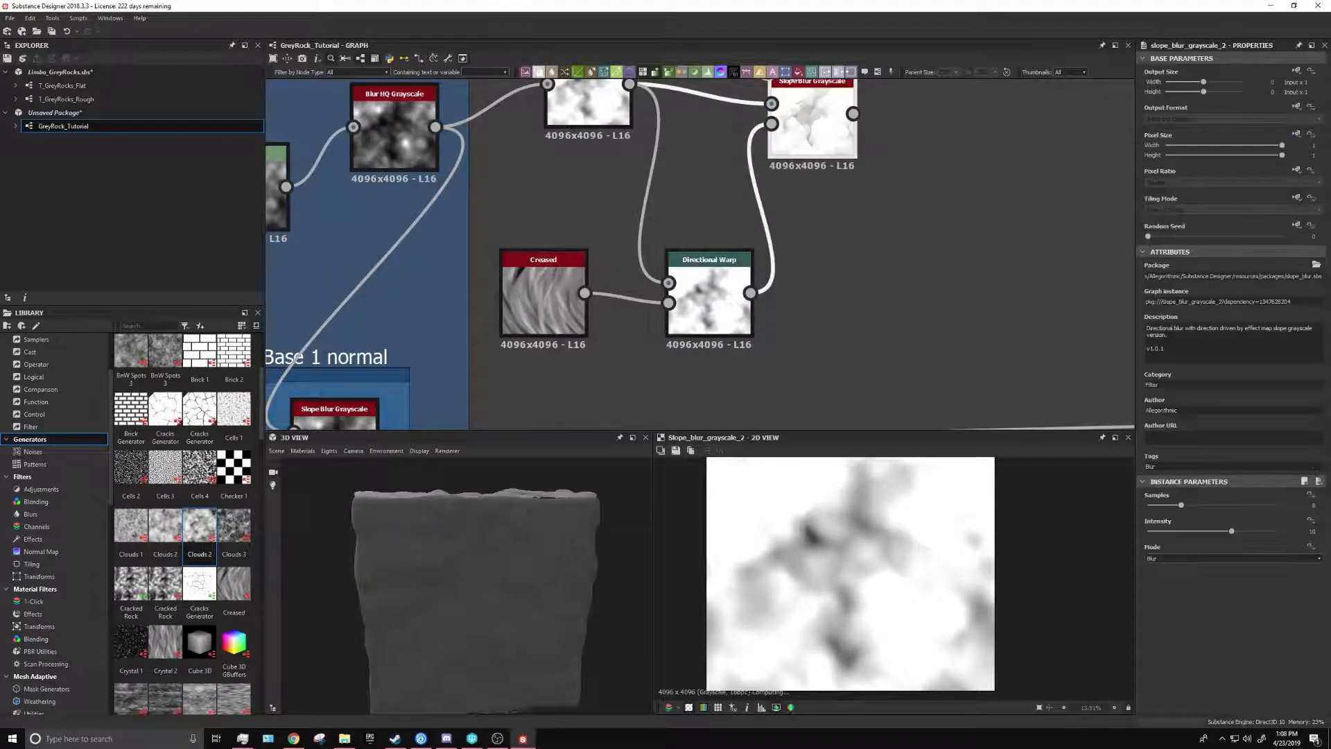
pyautogui.moveTo(1231, 531); pyautogui.dragTo(1169, 531)
pyautogui.moveTo(1181, 505); pyautogui.dragTo(1282, 506)
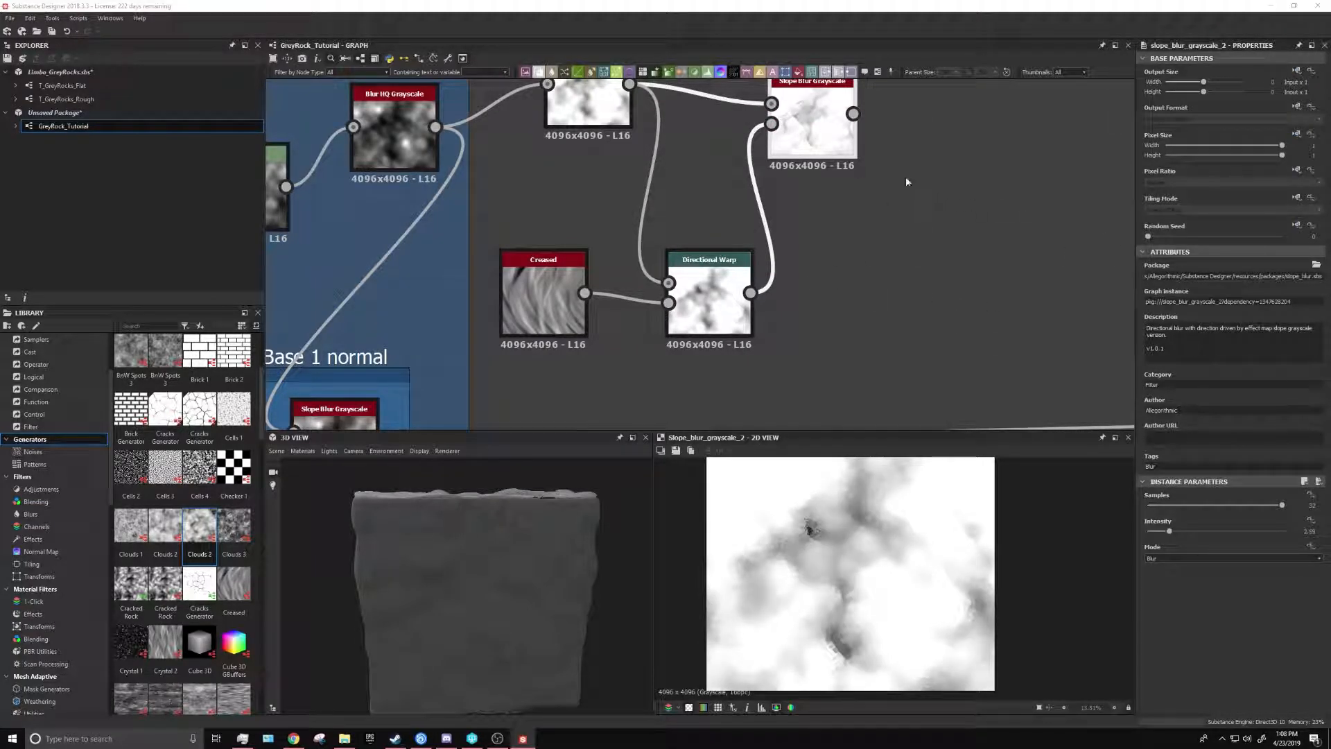
pyautogui.hotkey('ctrl', 'z')
pyautogui.hotkey('ctrl', 'z')
pyautogui.click(1309, 531)
pyautogui.write('2.5')
pyautogui.press('Return')
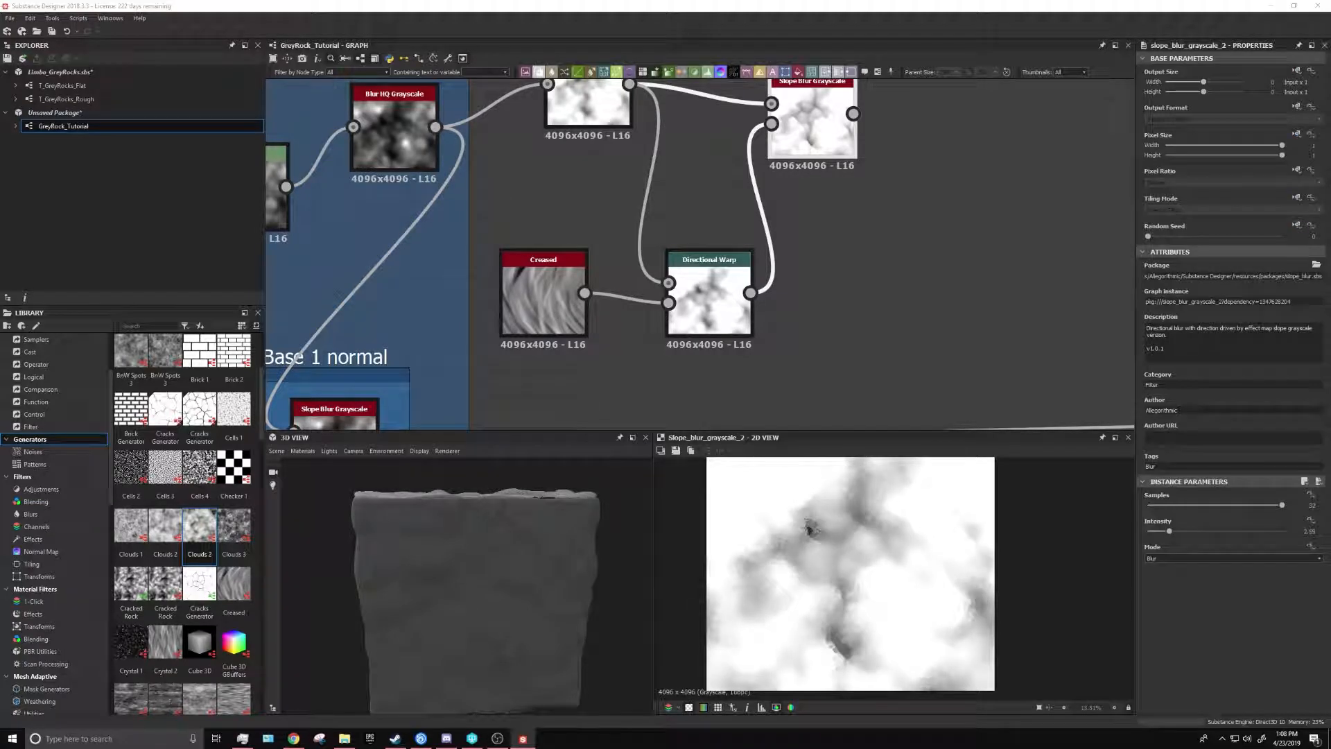
# Compare the Directional Warp with the new Slope Blur Grayscale and raise the blur's intensity slightly above 2.5
pyautogui.doubleClick(813, 126)
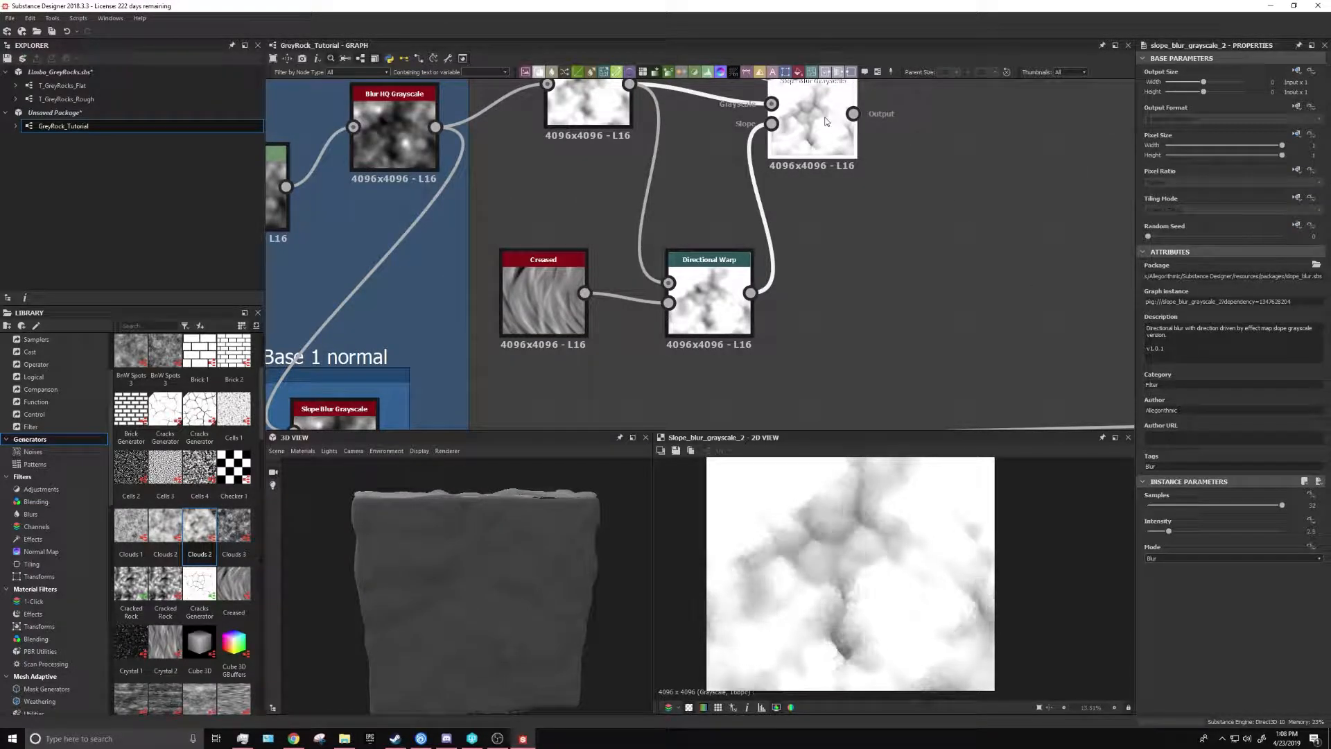
pyautogui.doubleClick(709, 305)
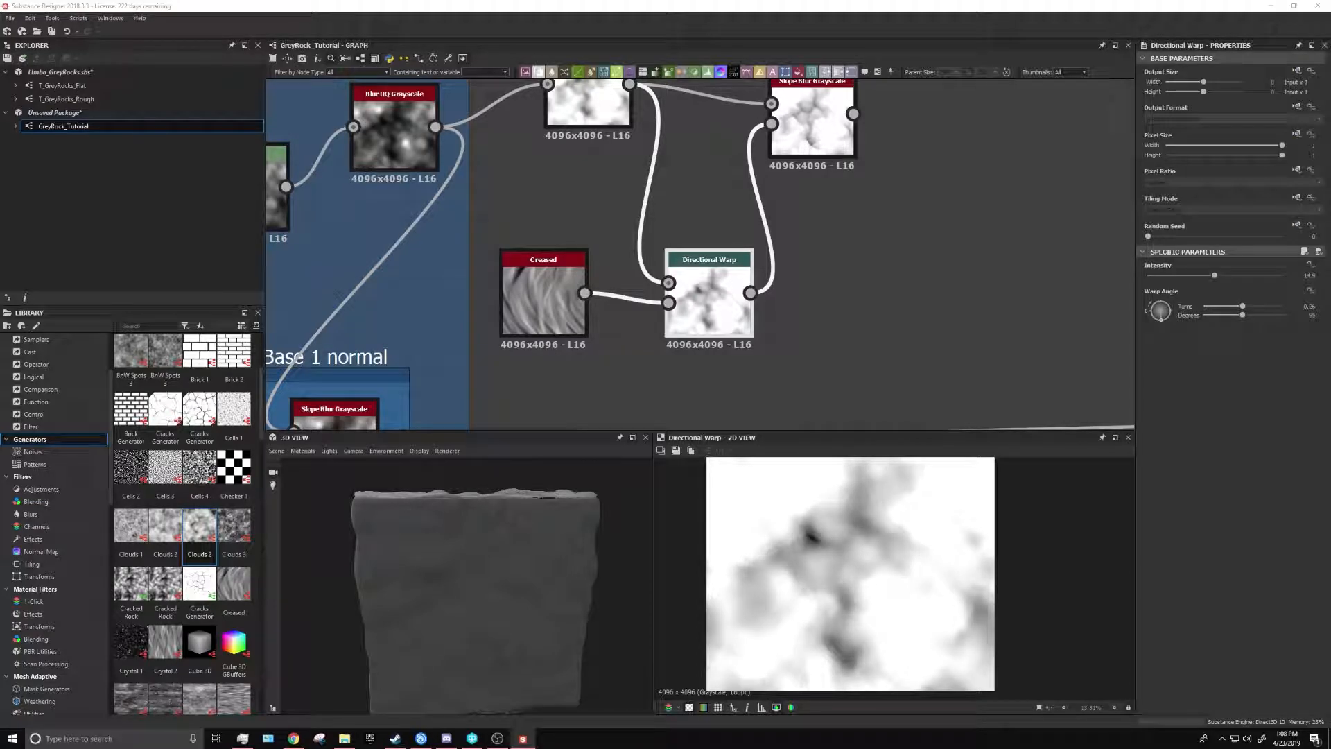
pyautogui.doubleClick(813, 125)
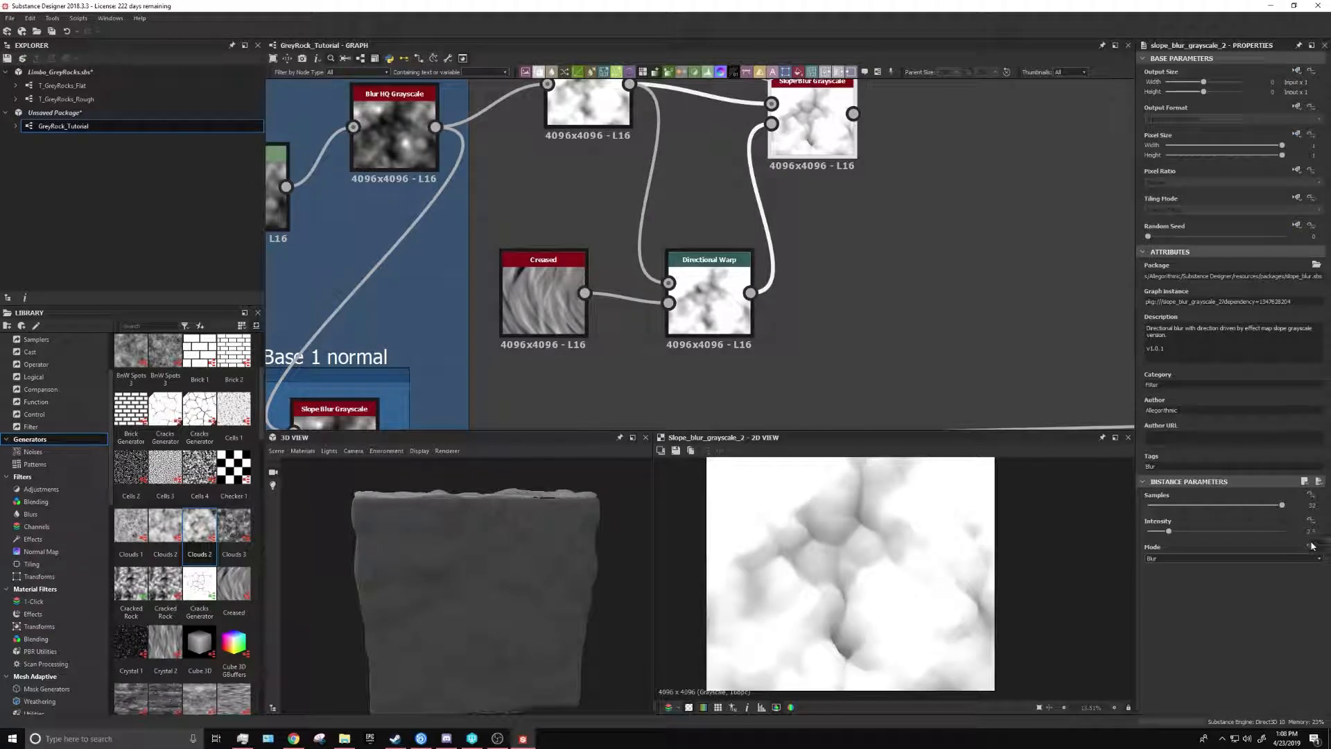
pyautogui.moveTo(1171, 532)
pyautogui.mouseDown()
pyautogui.moveTo(1196, 531)
pyautogui.moveTo(1141, 528)
pyautogui.moveTo(1170, 532)
pyautogui.mouseUp()
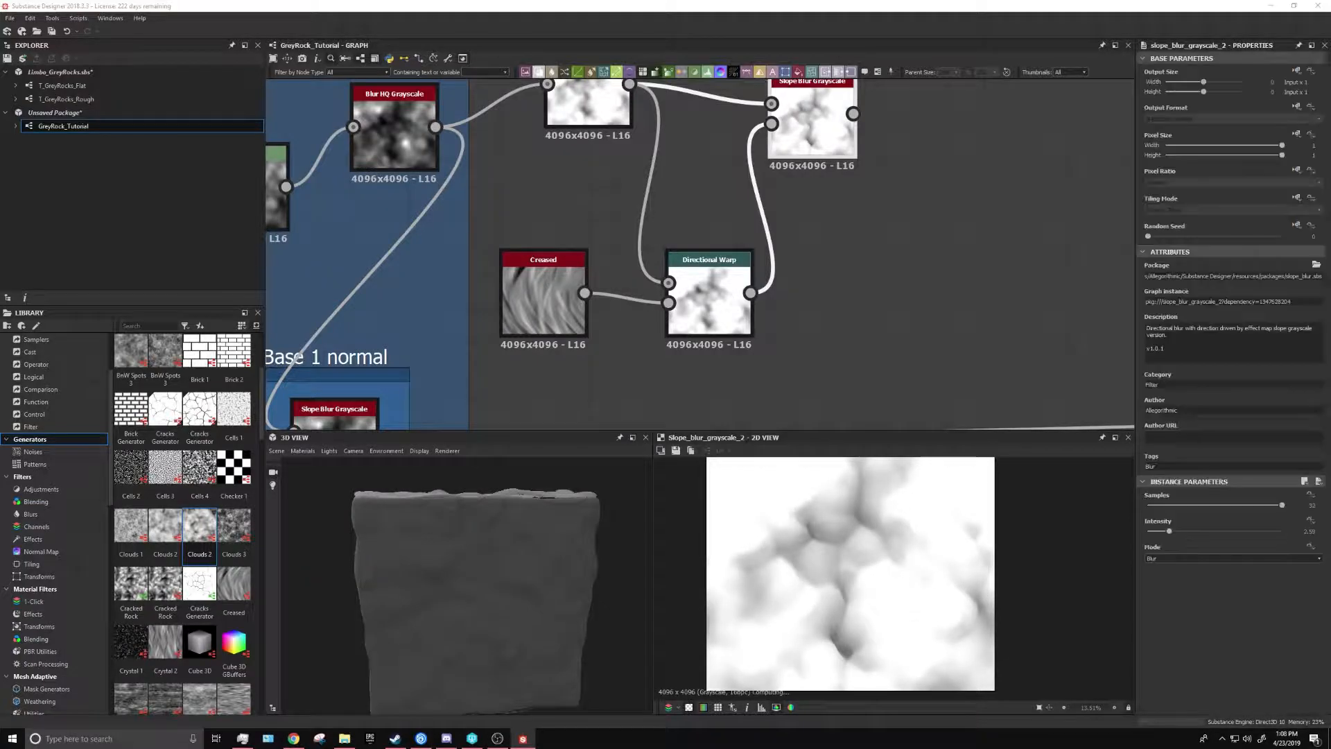
pyautogui.scroll(5, 945, 598)
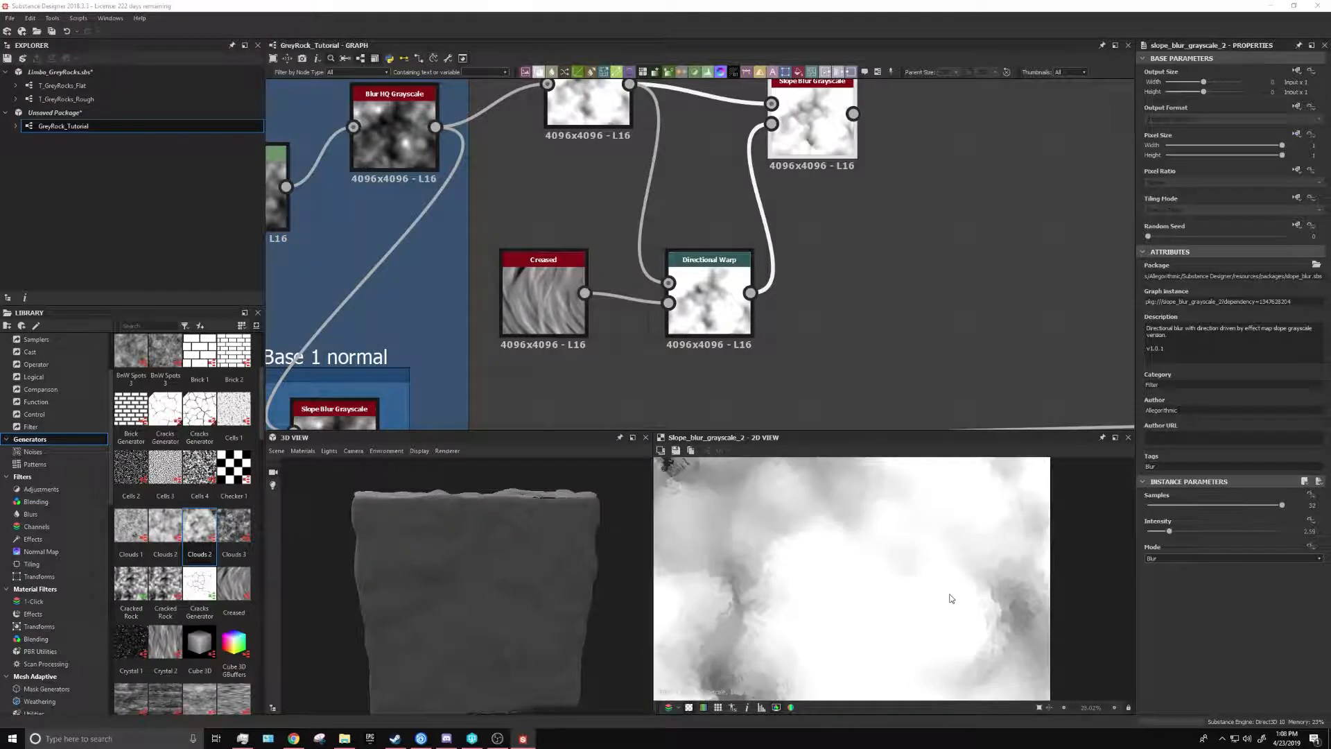
pyautogui.doubleClick(714, 308)
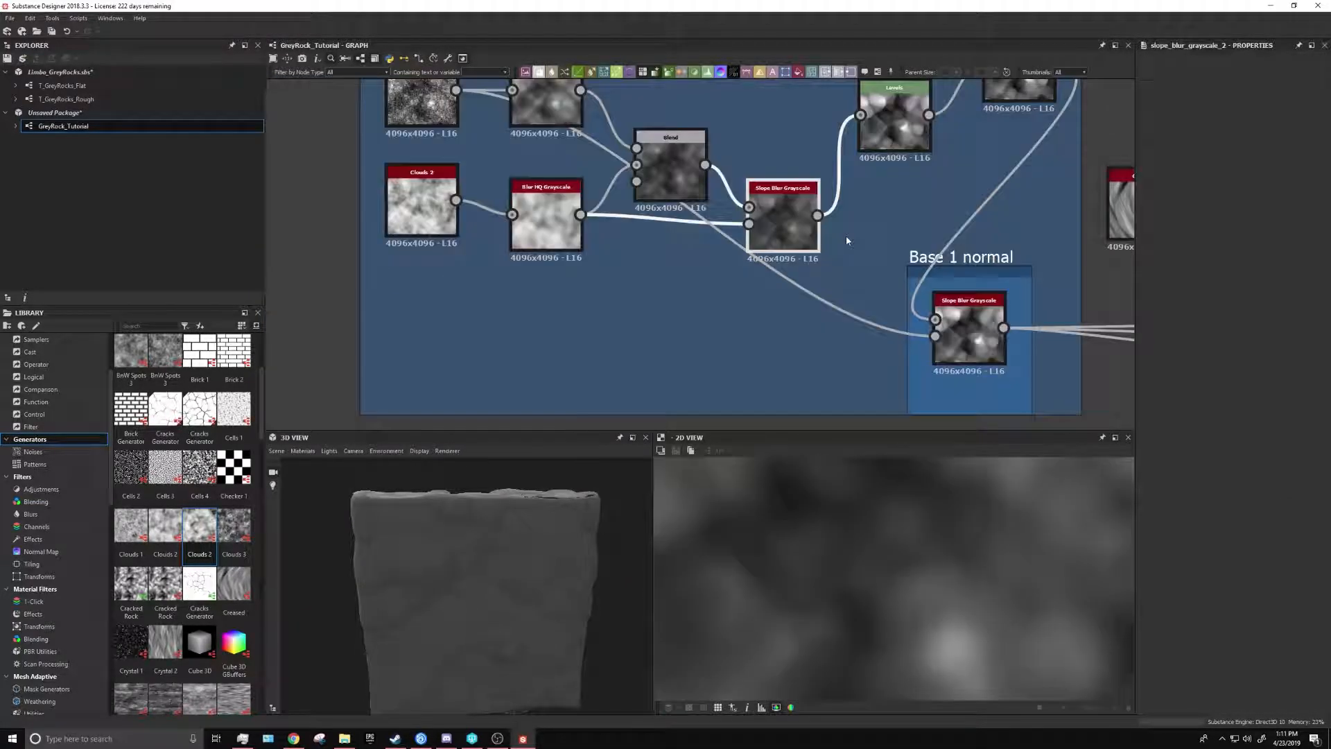
# Connect Clouds 2 directly to the slope input of Base 1's first Slope Blur Grayscale and shift the Clouds 2 blur node up
pyautogui.click(779, 208)
pyautogui.moveTo(780, 208); pyautogui.dragTo(792, 352, button='middle')
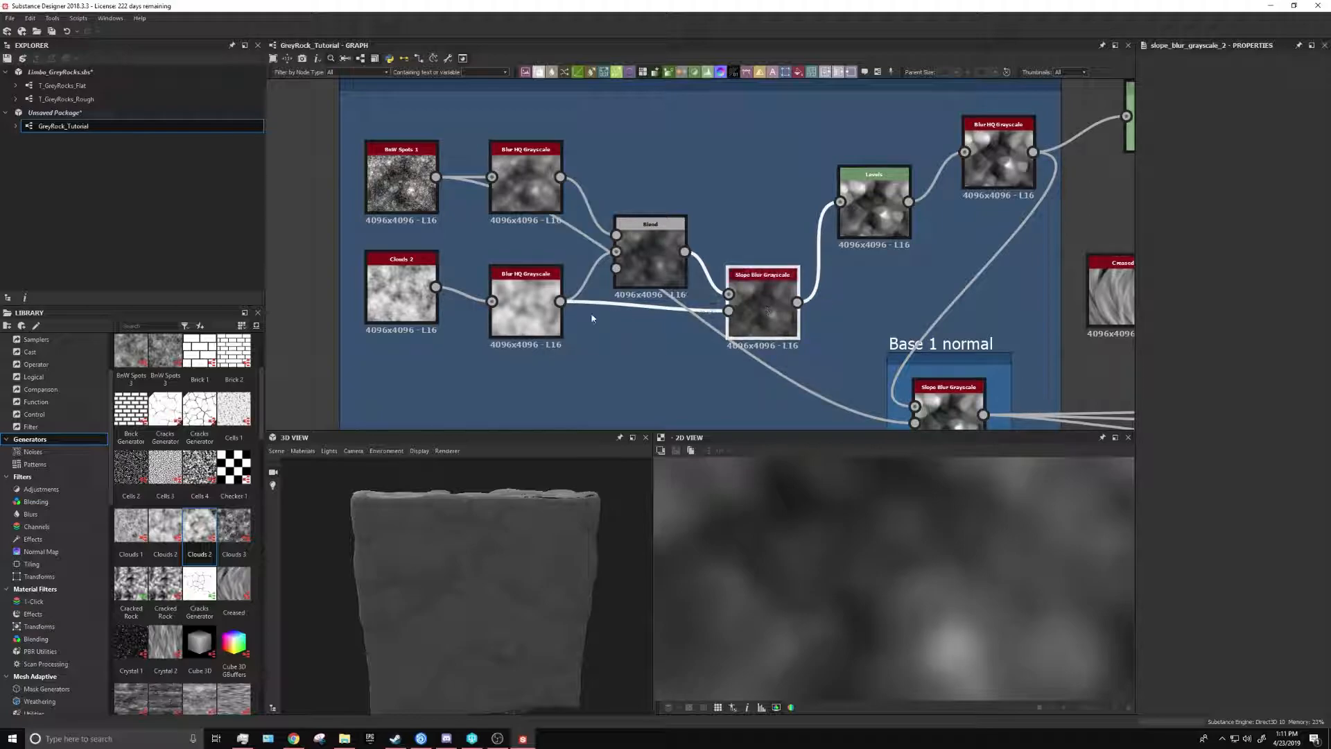
pyautogui.moveTo(436, 288); pyautogui.dragTo(729, 311)
pyautogui.doubleClick(754, 319)
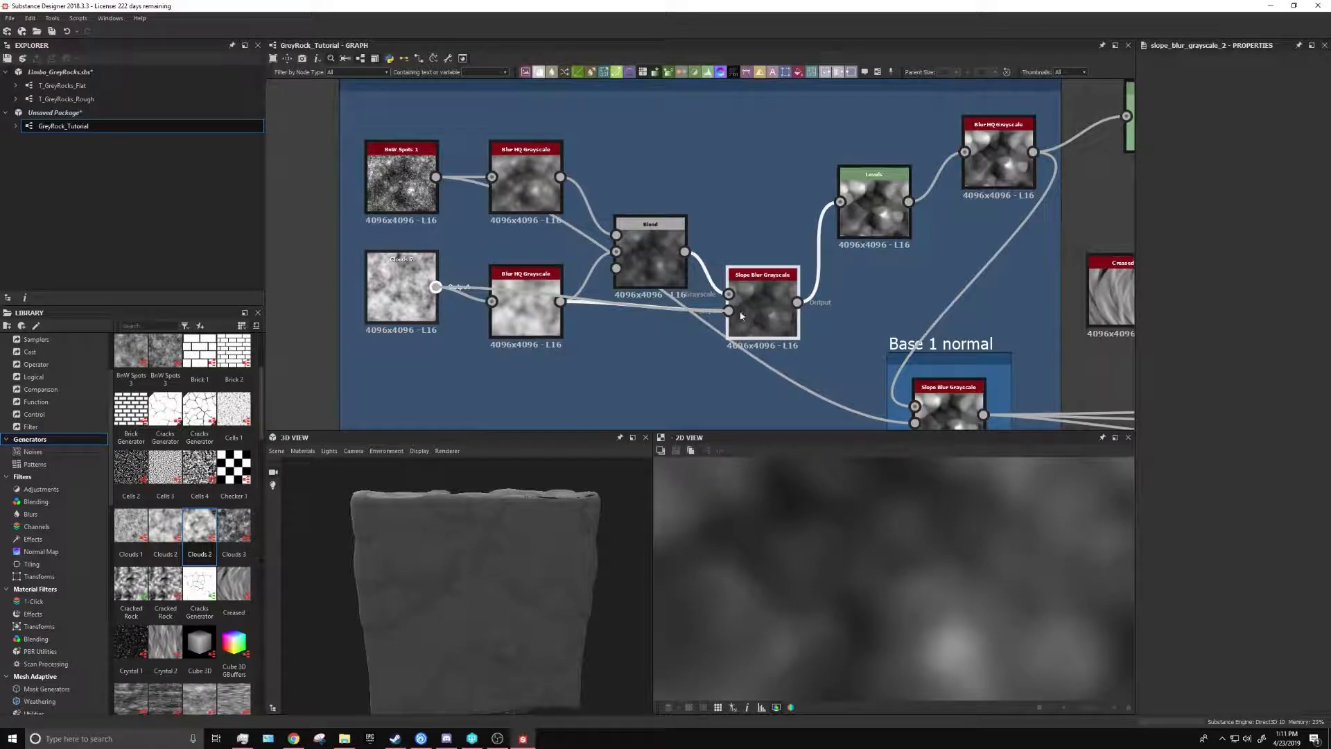
pyautogui.moveTo(874, 302); pyautogui.dragTo(749, 274, button='middle')
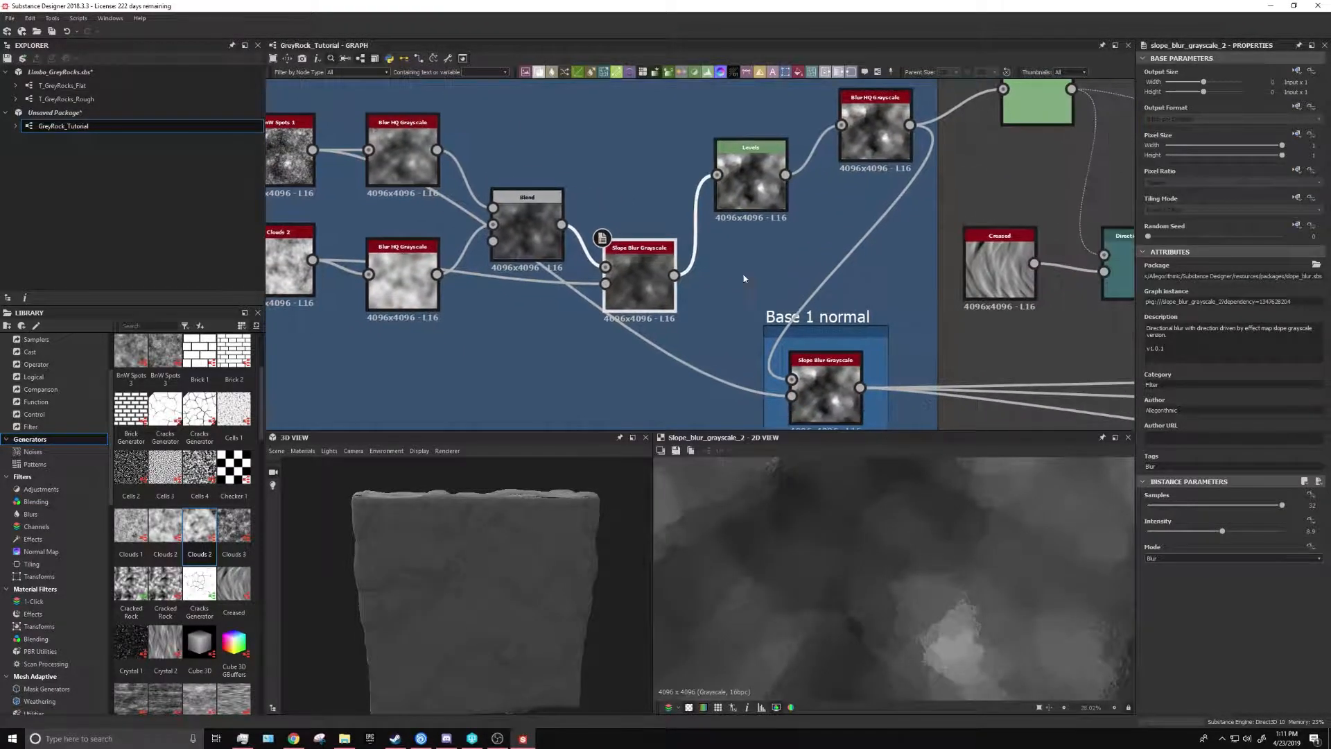
pyautogui.click(382, 291)
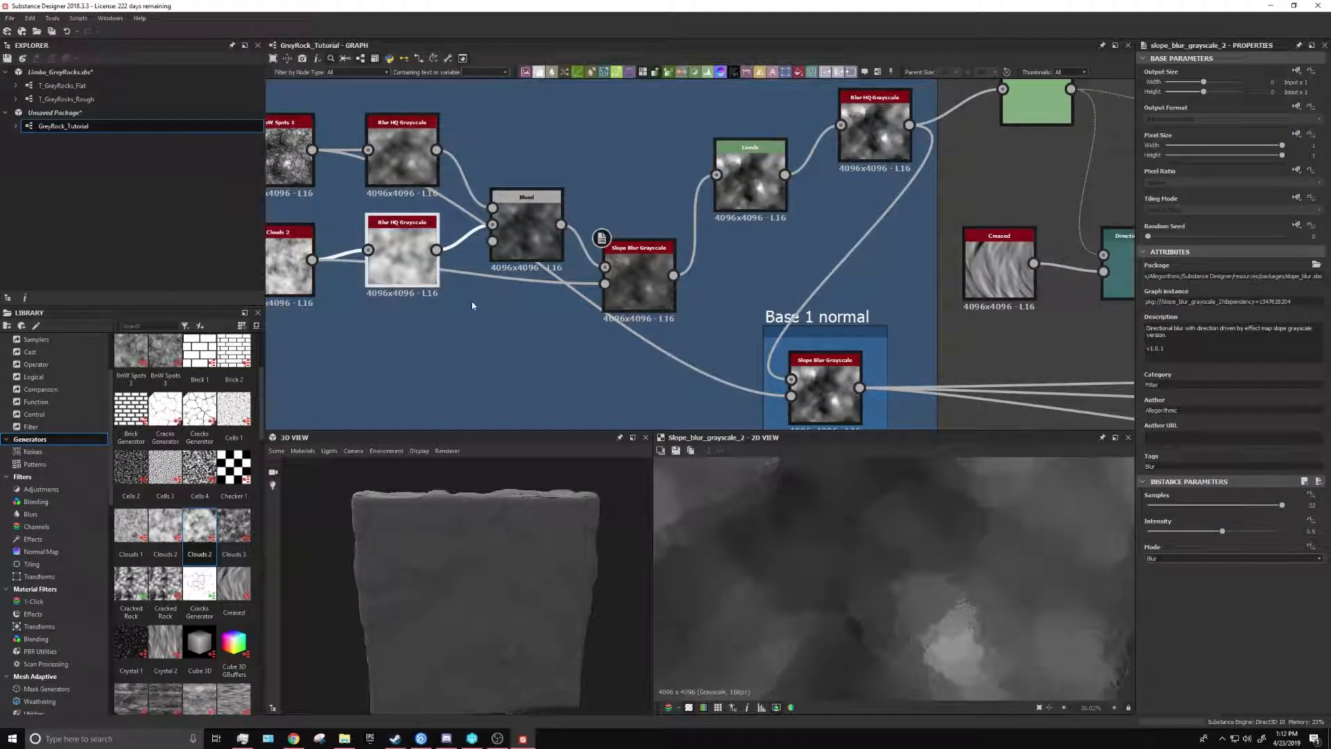
# Preview the Levels outside the Base 1 frame, and set the intensity of the Slope Blur Grayscale it feeds to 3
pyautogui.moveTo(578, 312); pyautogui.dragTo(612, 331, button='middle')
pyautogui.moveTo(674, 305)
pyautogui.mouseDown()
pyautogui.moveTo(662, 344)
pyautogui.moveTo(686, 294)
pyautogui.mouseUp()
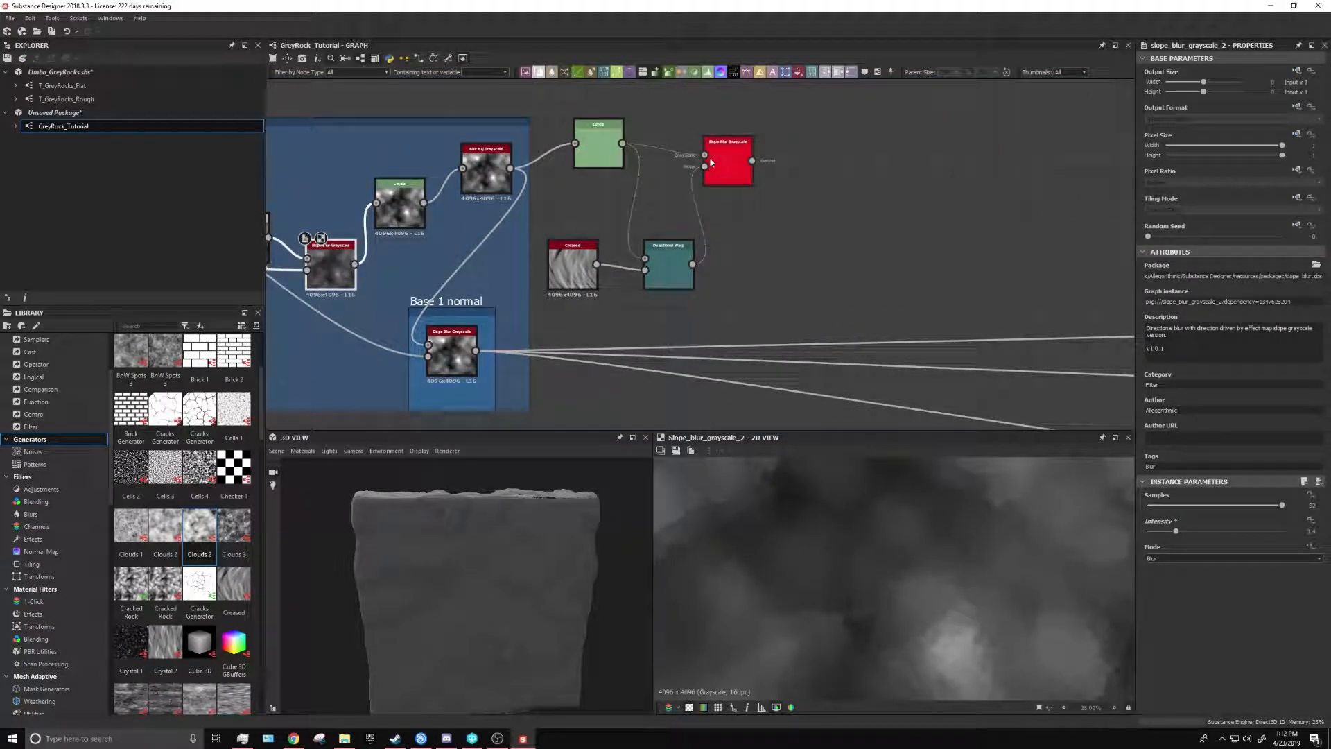
pyautogui.doubleClick(598, 143)
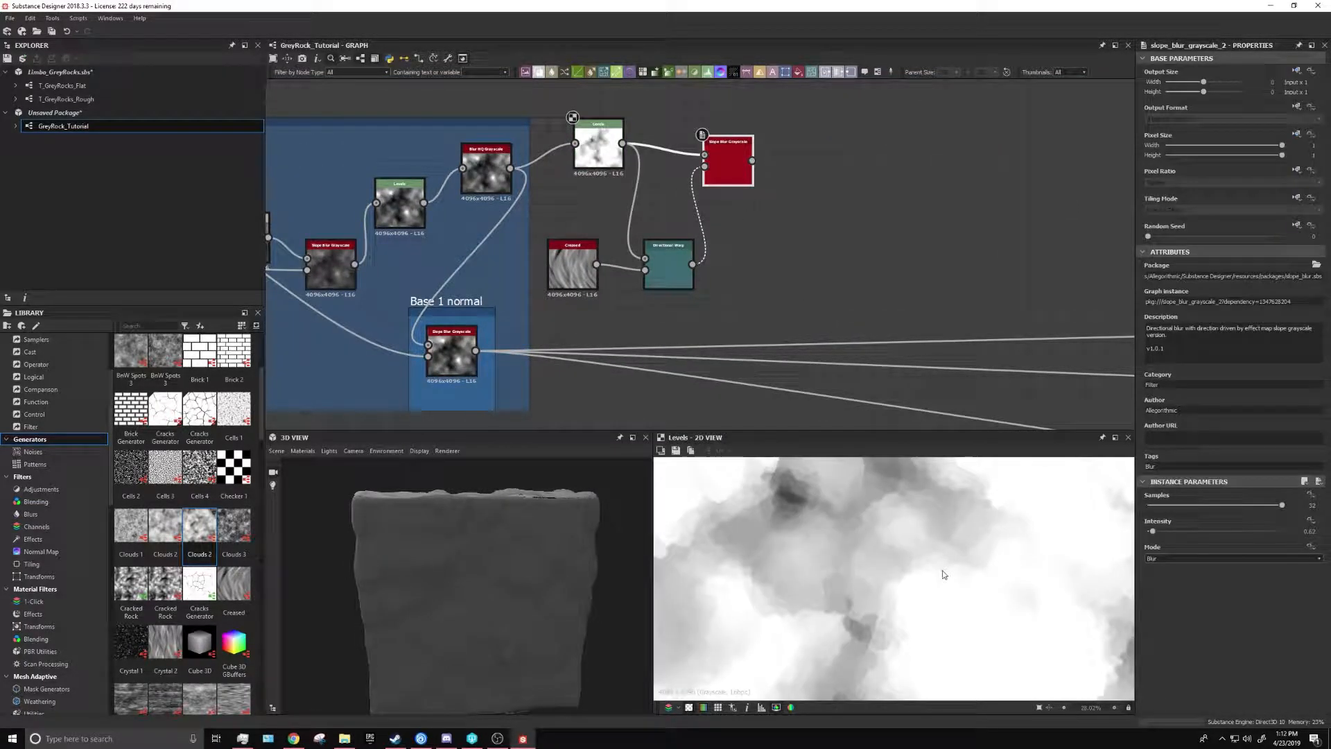
pyautogui.moveTo(815, 307); pyautogui.dragTo(927, 285, button='middle')
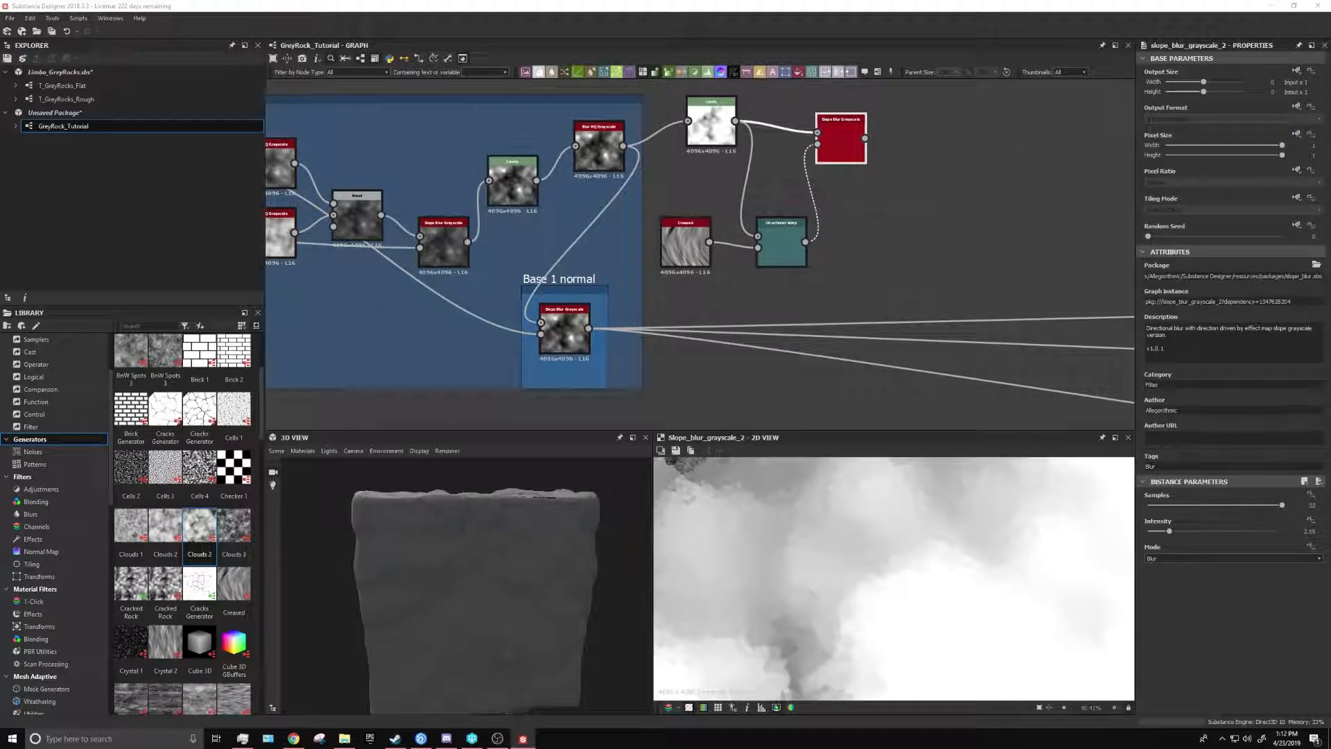
pyautogui.doubleClick(841, 128)
pyautogui.moveTo(1154, 531); pyautogui.dragTo(1174, 533)
pyautogui.doubleClick(1309, 532)
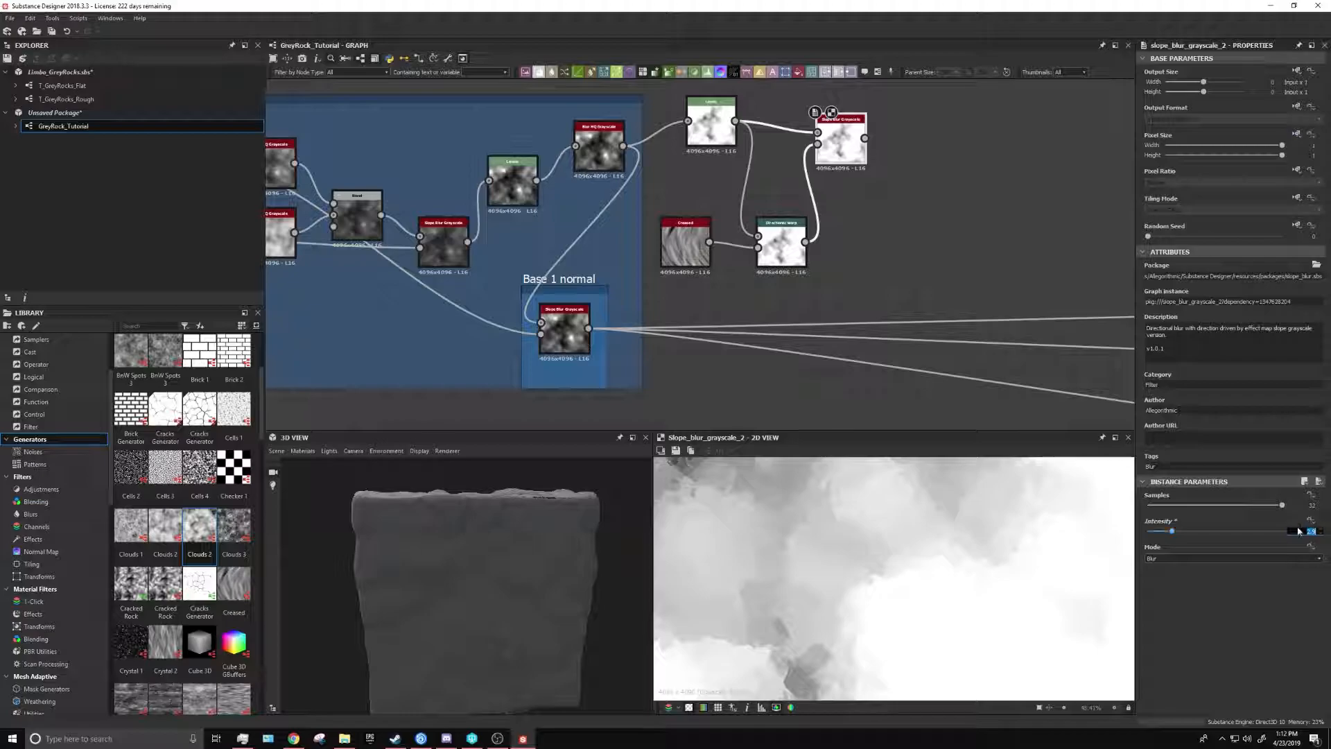
pyautogui.write('3')
pyautogui.press('Return')
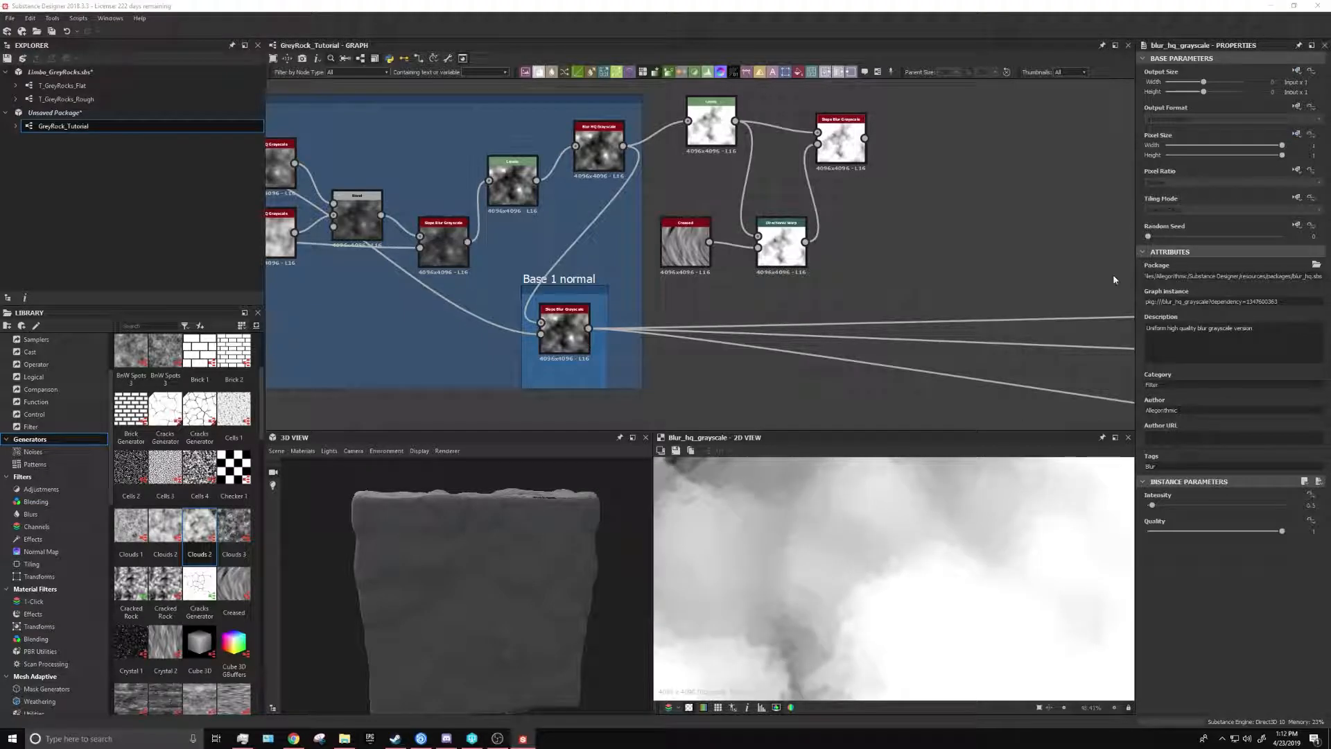
# Add a Blur HQ Grayscale node after the outer Slope Blur Grayscale and connect the slope blur's output to it
pyautogui.press('space')
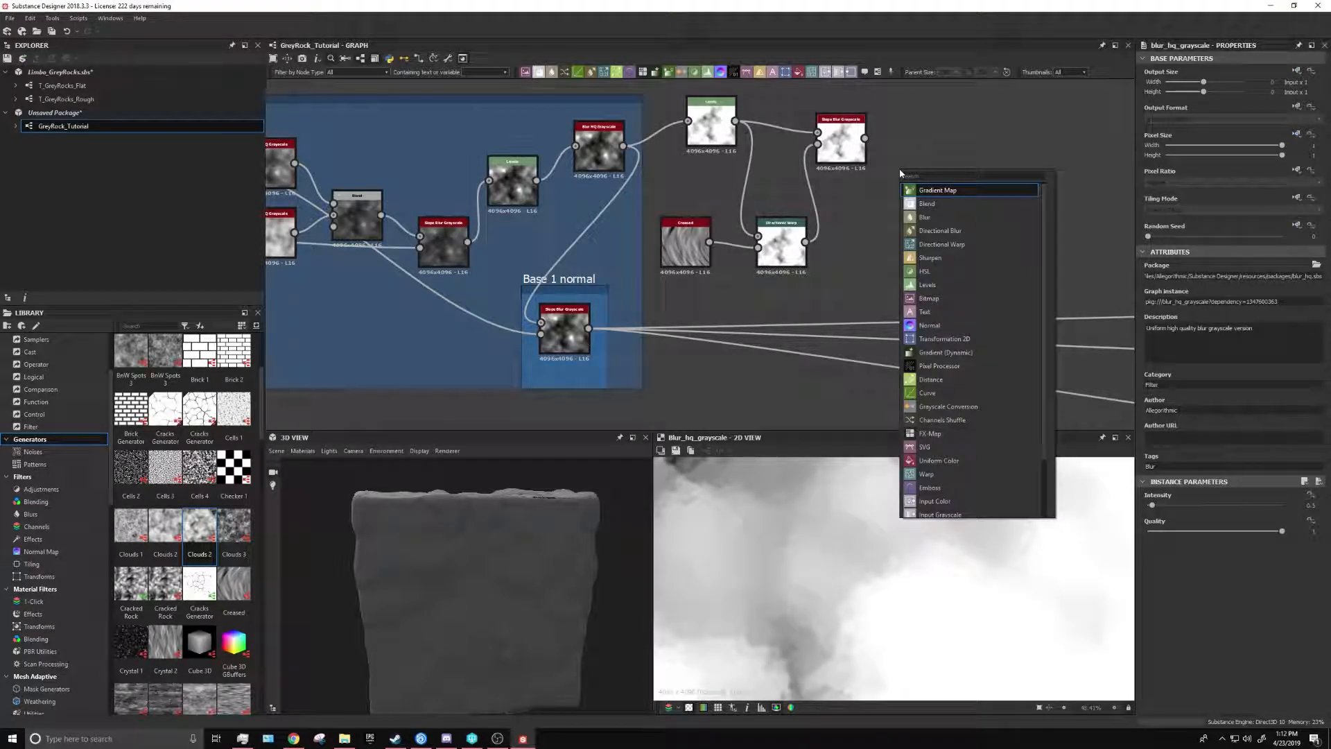
pyautogui.write('blur')
pyautogui.click(966, 215)
pyautogui.scroll(4, 913, 156)
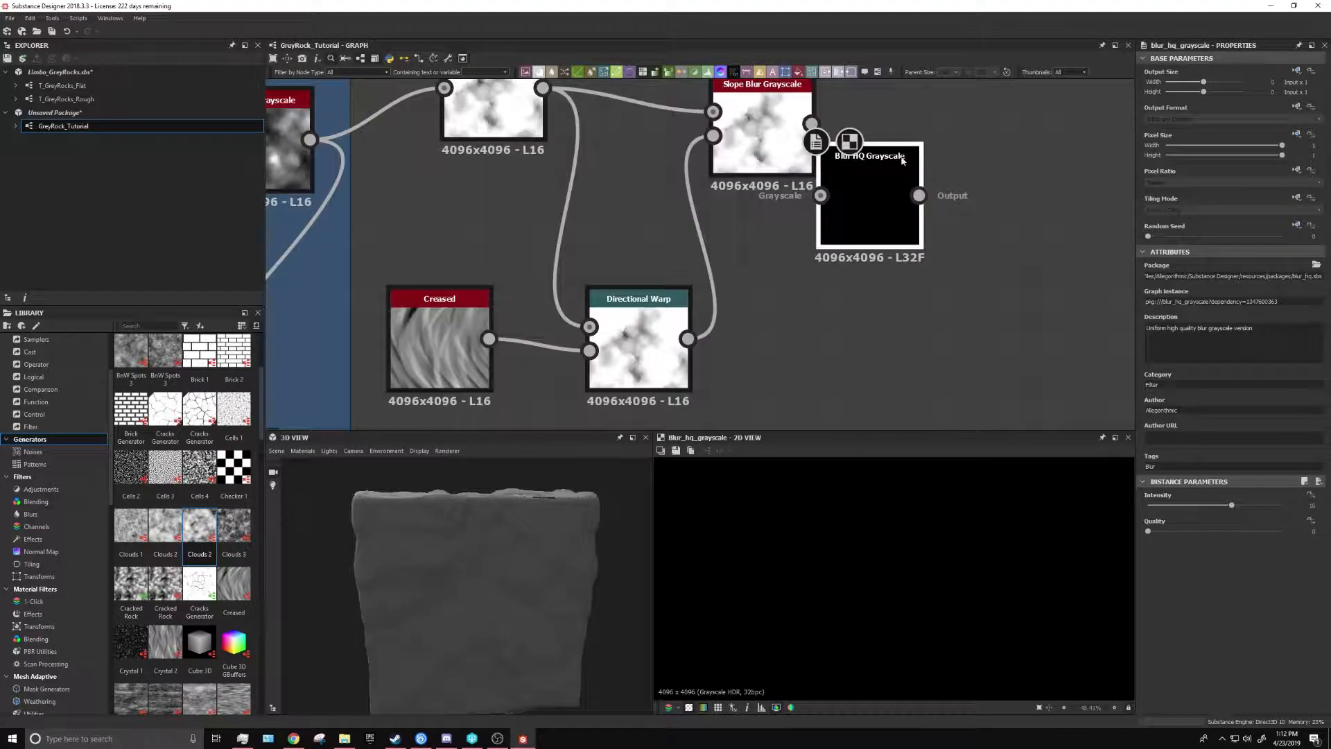
pyautogui.moveTo(913, 157); pyautogui.dragTo(1020, 157)
pyautogui.moveTo(811, 124); pyautogui.dragTo(928, 195)
# Set the new Blur HQ Grayscale's quality to 1 and its intensity to 0.5
pyautogui.moveTo(1147, 531); pyautogui.dragTo(1281, 531)
pyautogui.click(1306, 505)
pyautogui.write('0.5')
pyautogui.press('Return')
pyautogui.hotkey('ctrl', 'z')
pyautogui.click(1314, 505)
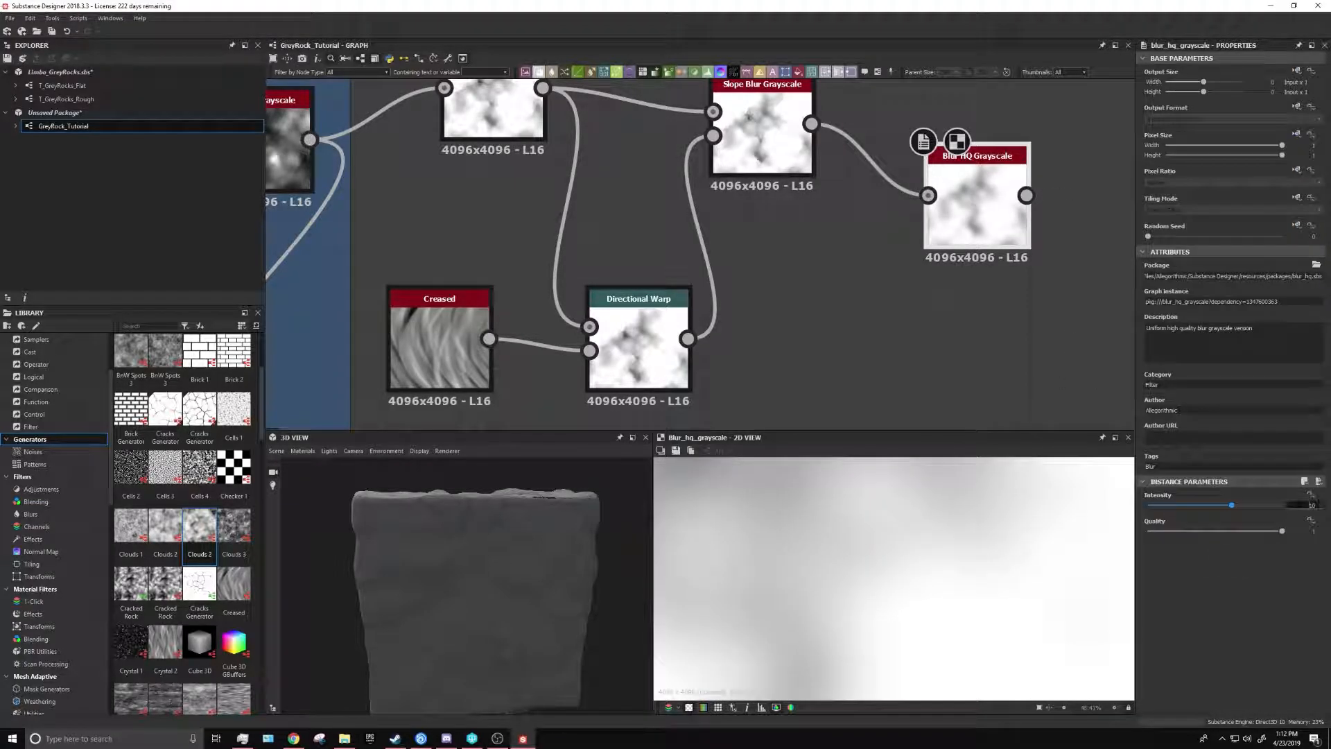
pyautogui.write('0.5')
pyautogui.press('Return')
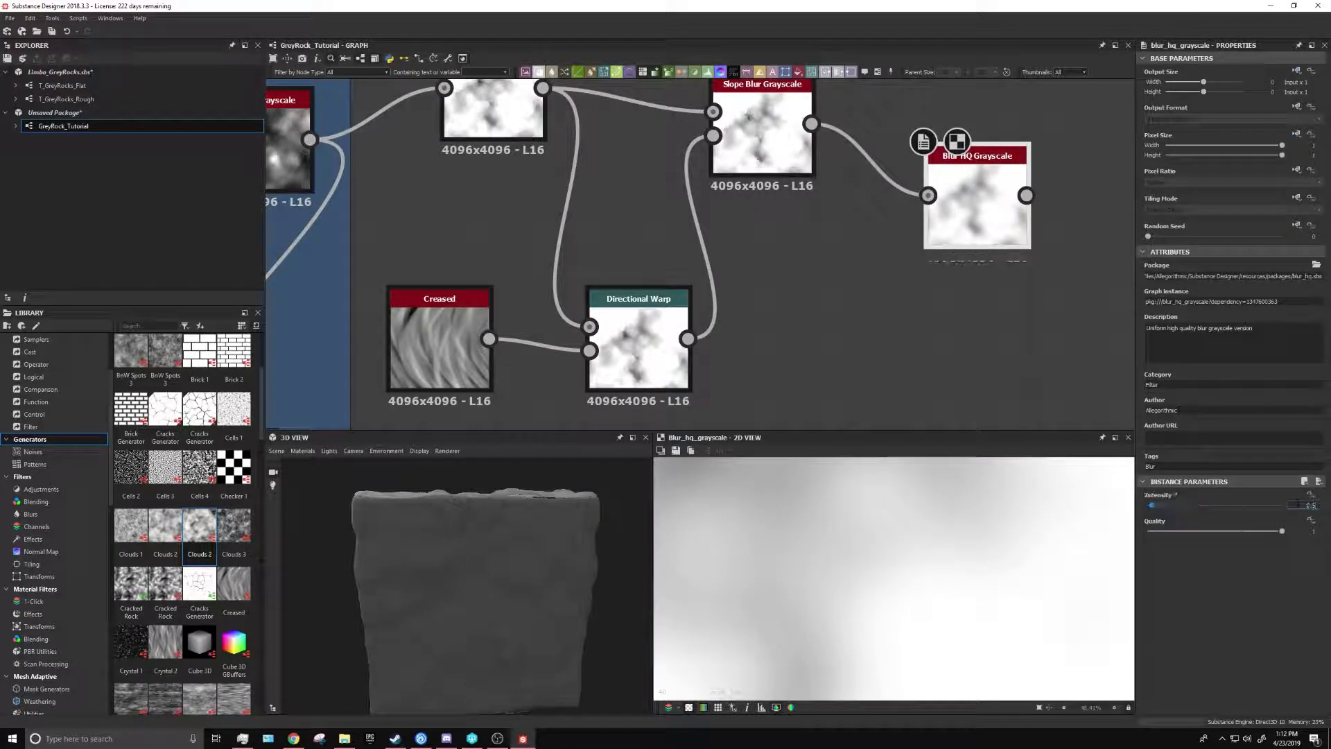
pyautogui.scroll(-5, 953, 554)
pyautogui.scroll(-5, 994, 227)
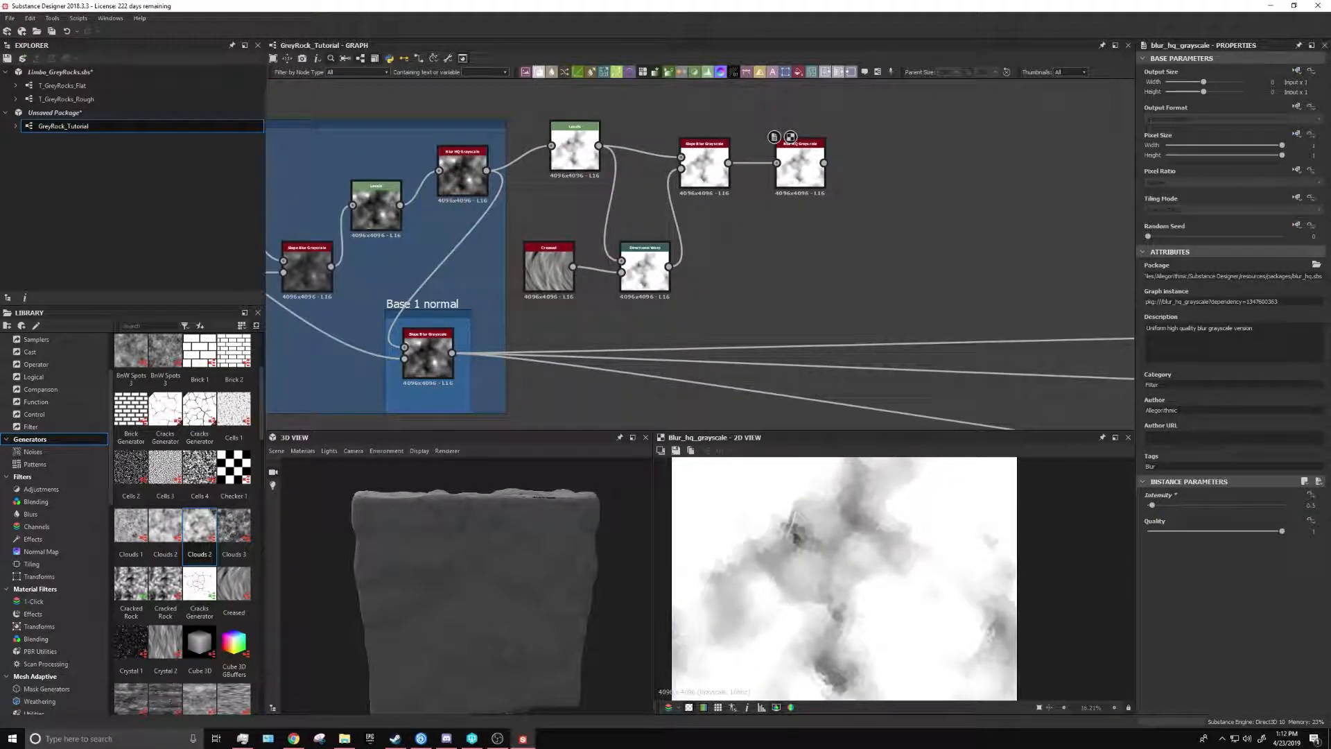
# Add a new Levels node near the outer Blur HQ Grayscale and close the extra Levels properties view
pyautogui.doubleClick(575, 150)
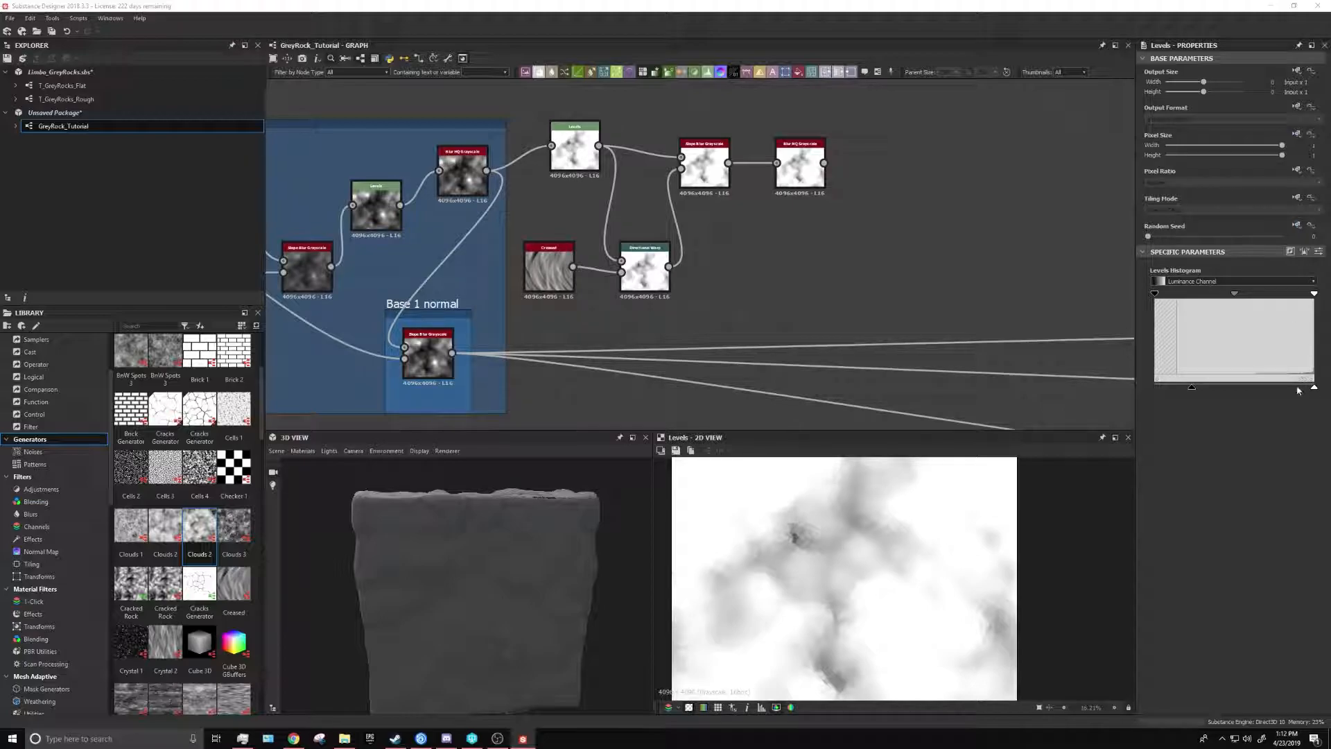
pyautogui.press('space')
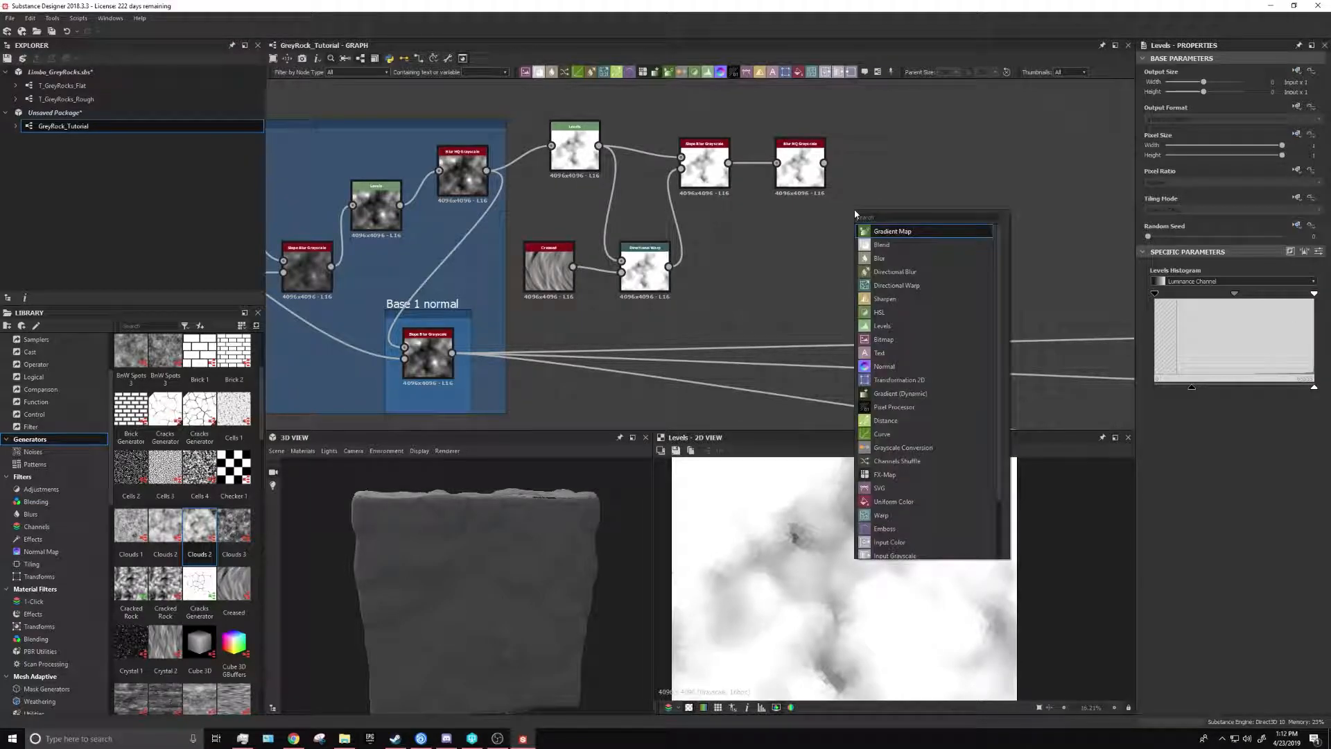
pyautogui.press('Return')
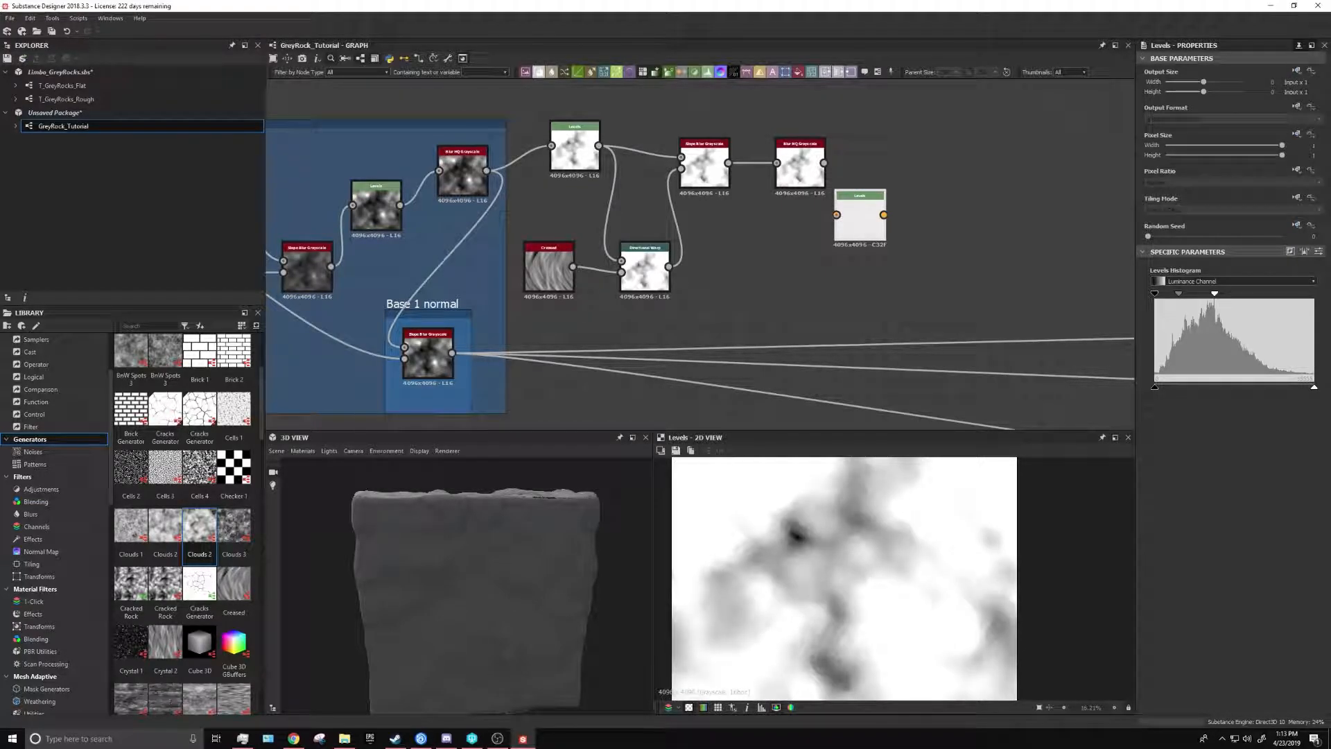
pyautogui.doubleClick(857, 216)
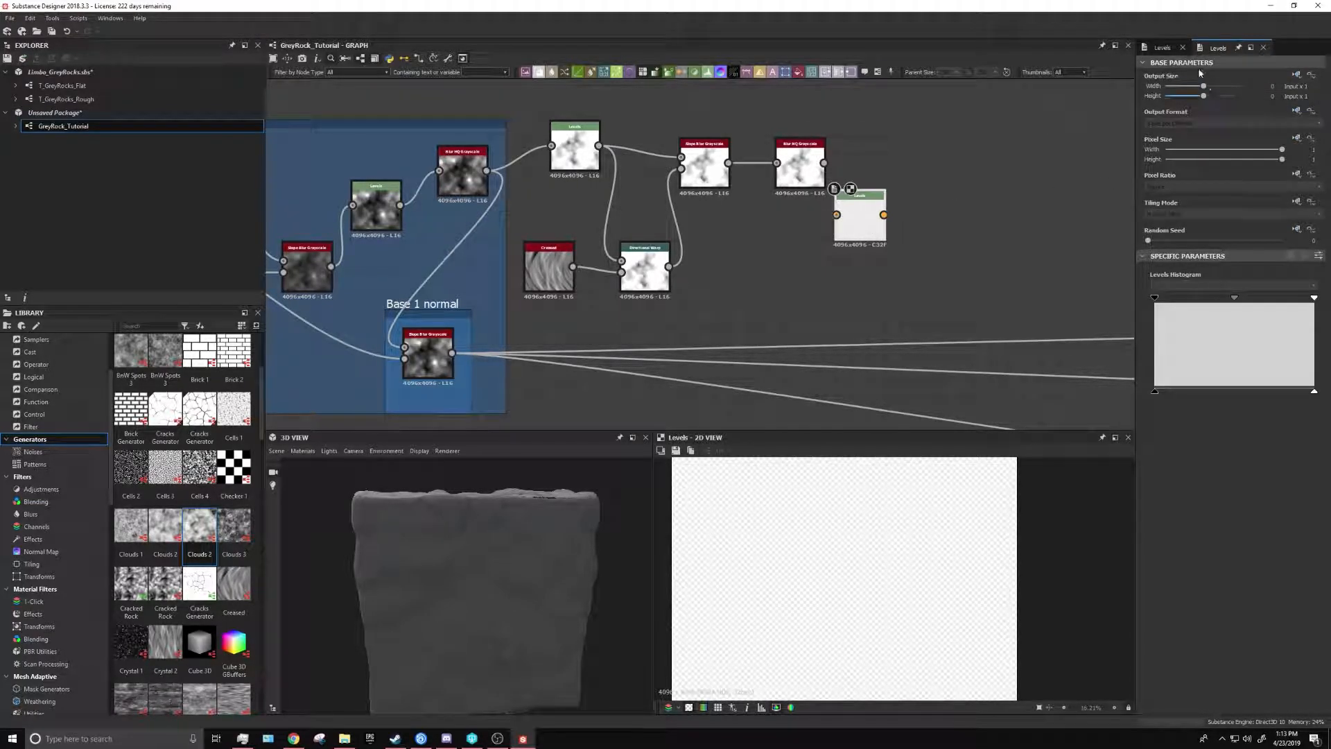
pyautogui.click(1162, 48)
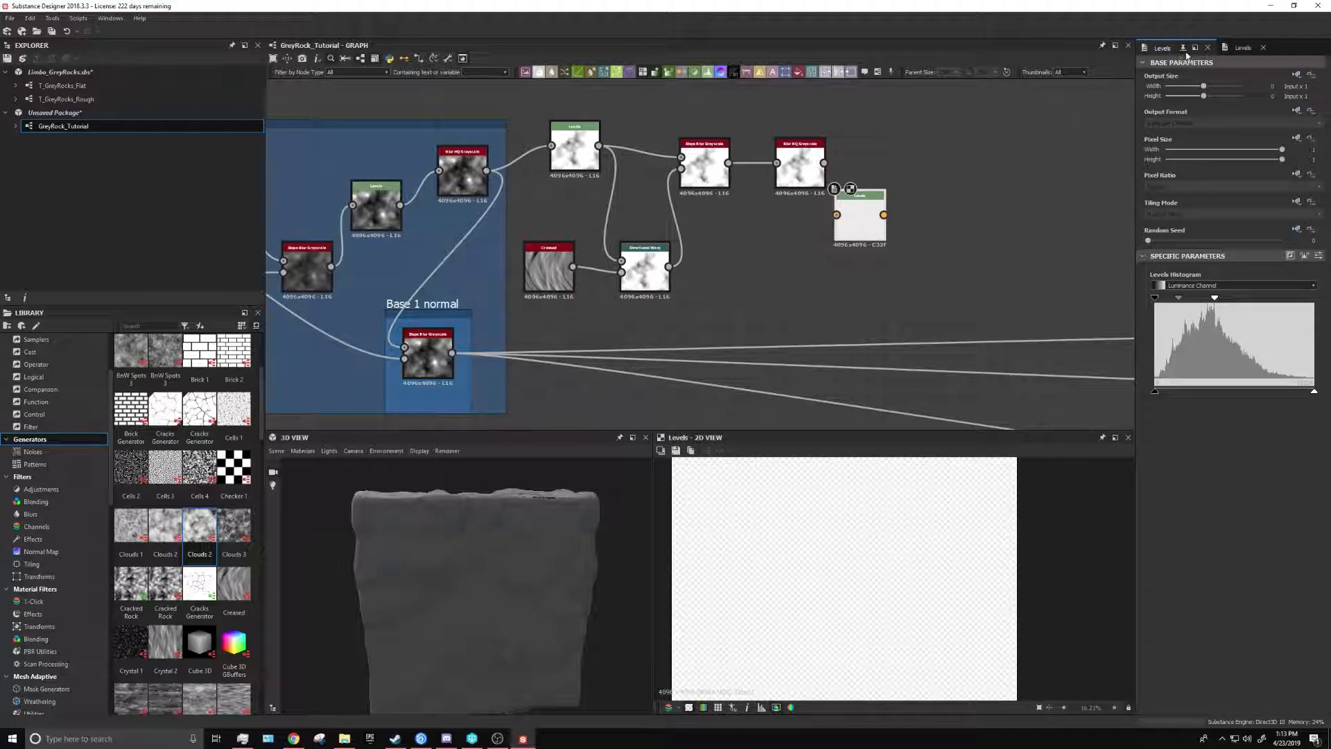
pyautogui.click(1207, 48)
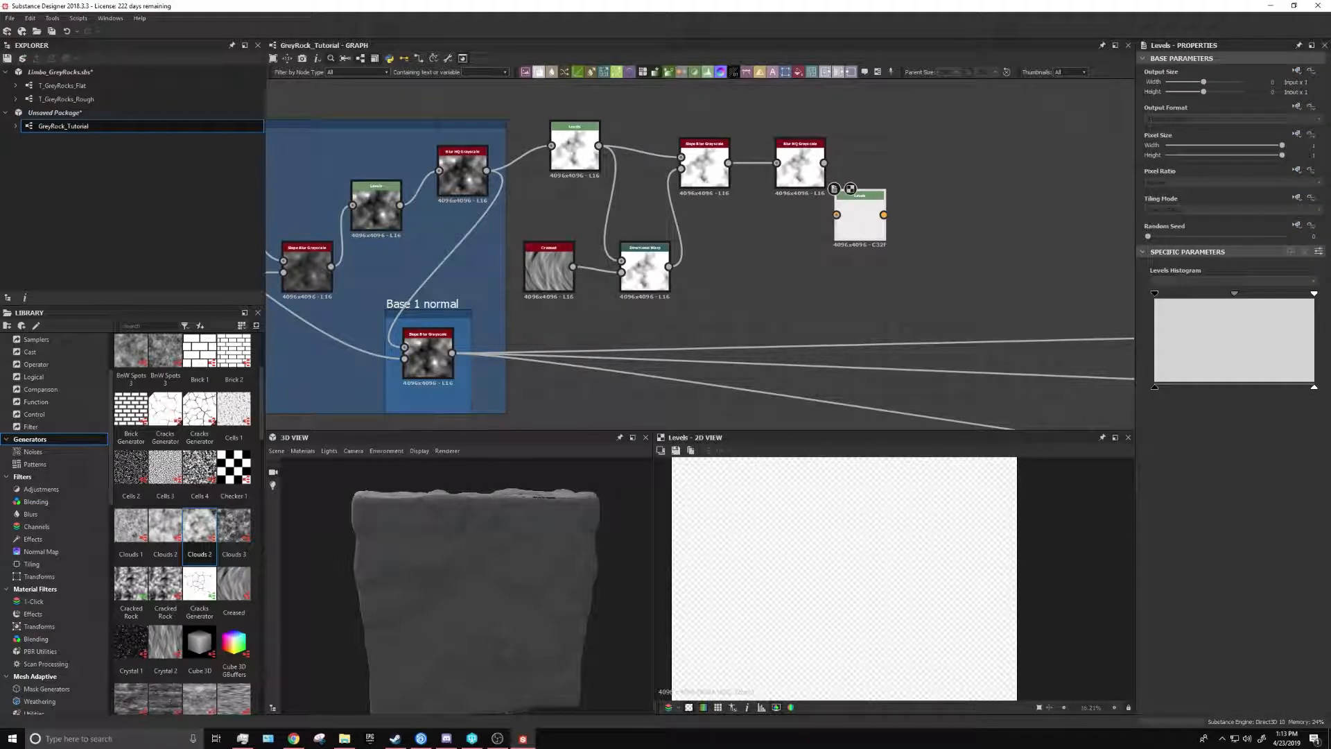
# Compare the outputs of the outer Blur HQ Grayscale, Slope Blur Grayscale and Directional Warp
pyautogui.click(850, 188)
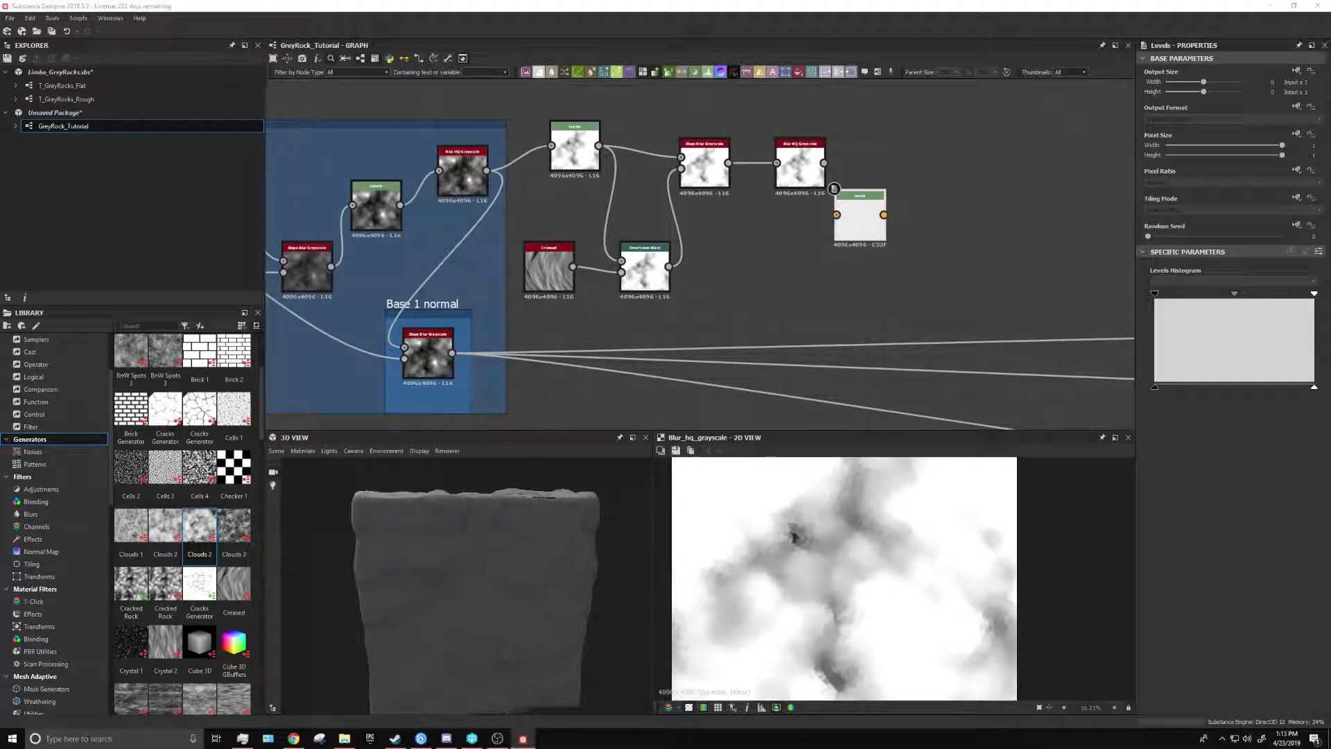
pyautogui.doubleClick(704, 166)
pyautogui.doubleClick(645, 270)
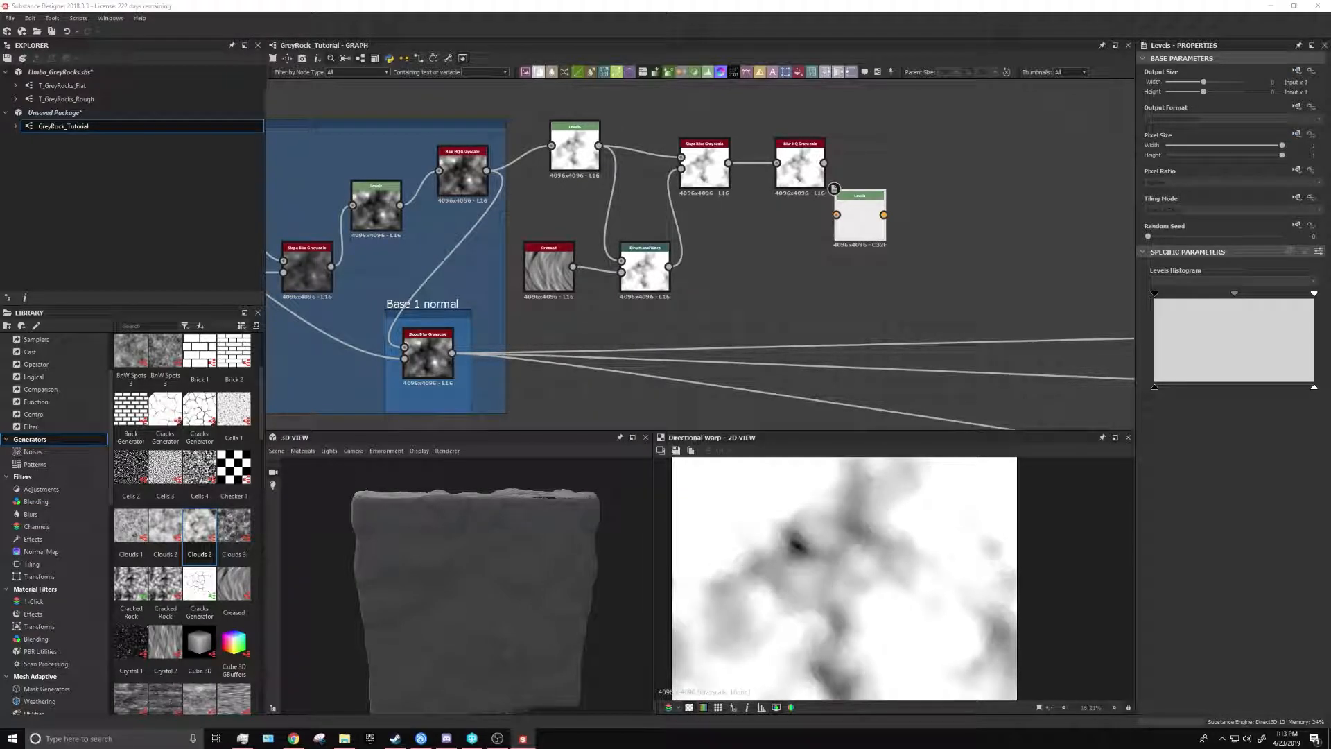
pyautogui.doubleClick(800, 166)
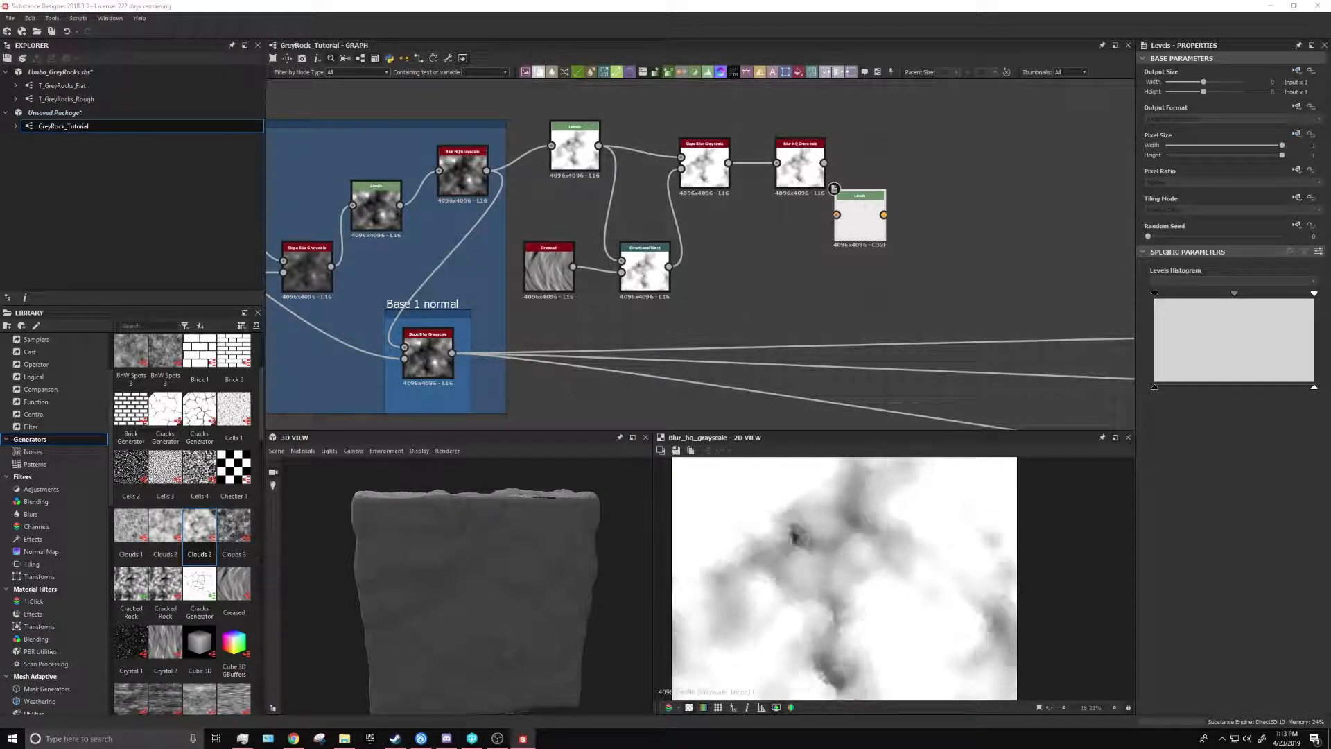
# Move the new Levels node further down and connect the outer Blur HQ Grayscale's output to its input
pyautogui.click(969, 264)
pyautogui.moveTo(855, 224); pyautogui.dragTo(855, 276)
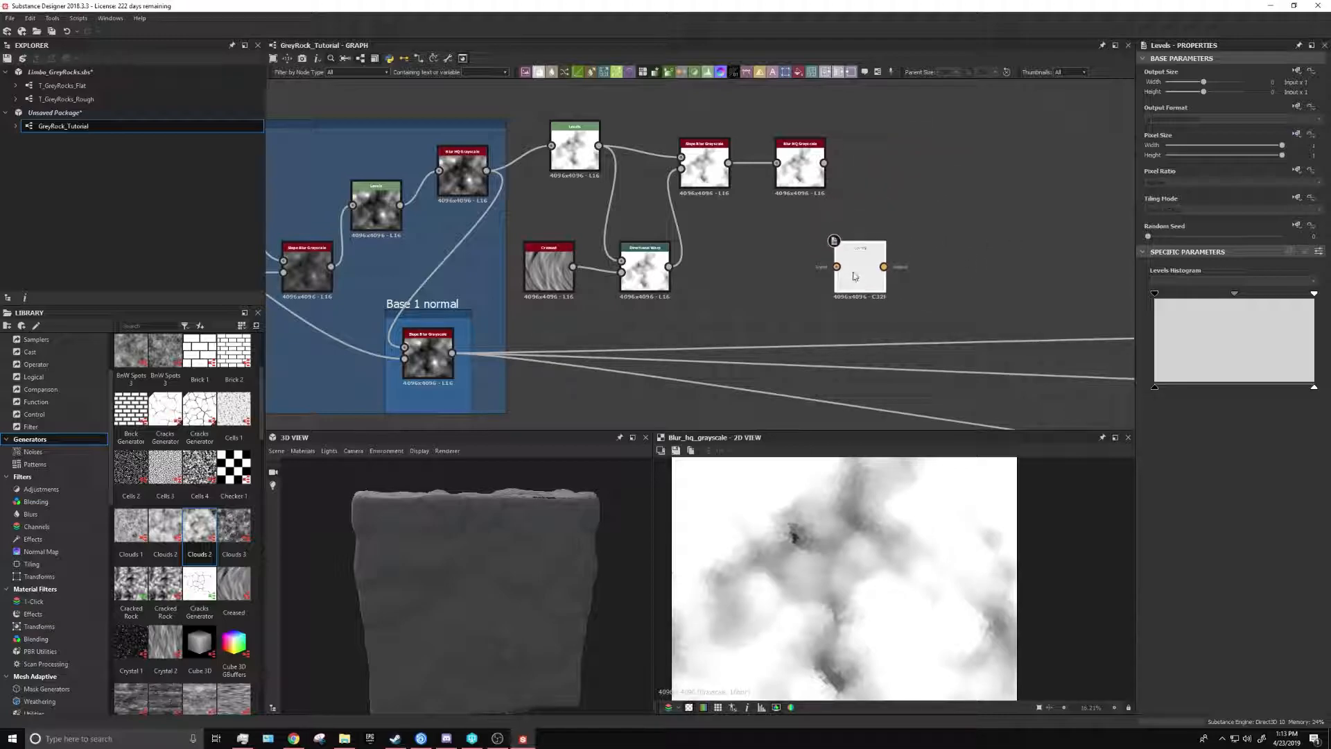
pyautogui.scroll(3, 854, 276)
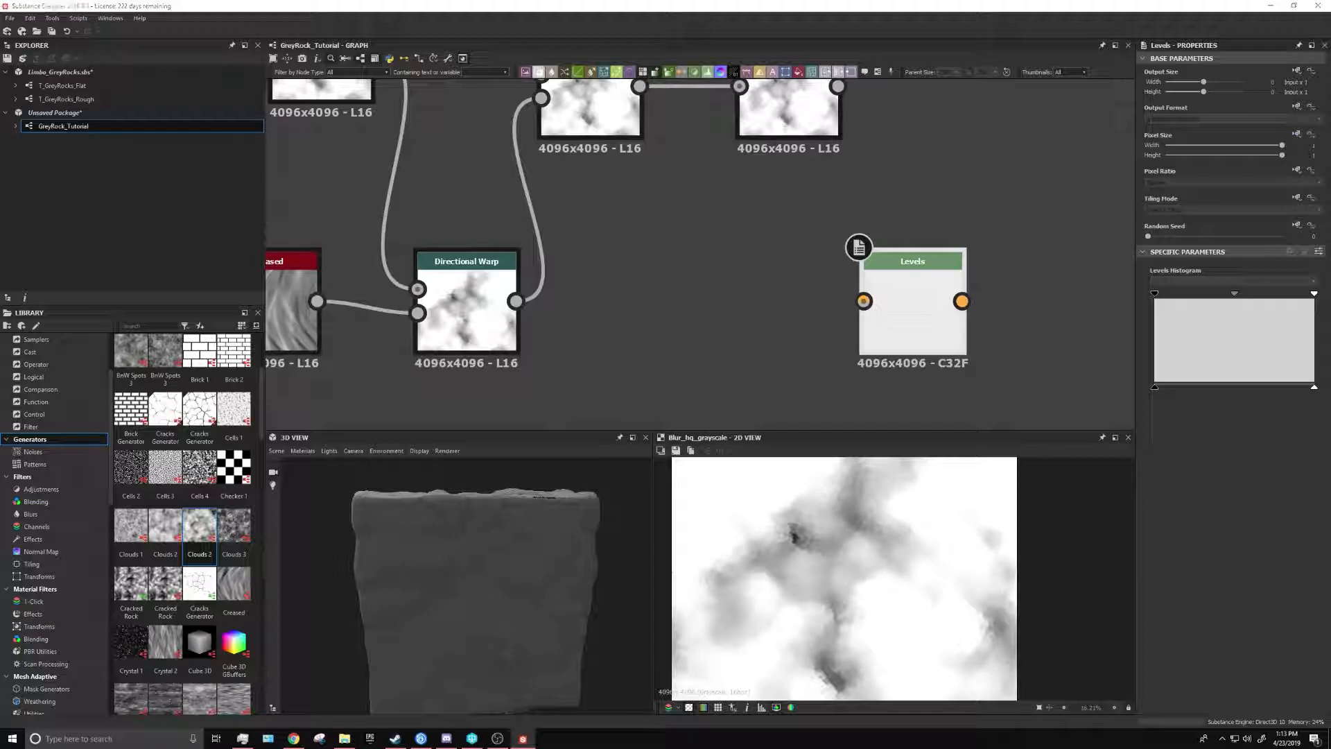
pyautogui.doubleClick(921, 278)
pyautogui.moveTo(870, 163); pyautogui.dragTo(828, 234, button='middle')
pyautogui.moveTo(795, 157); pyautogui.dragTo(898, 286)
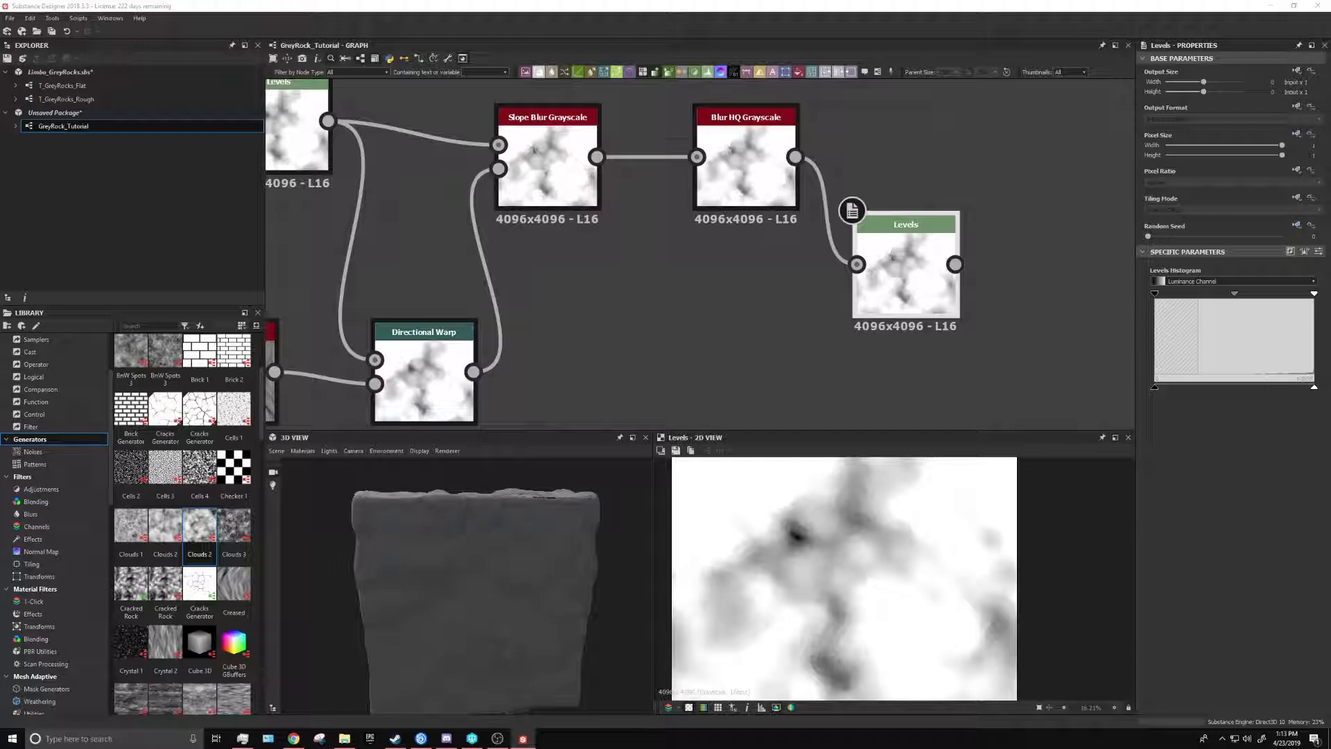
# Raise the new Levels' output black point to about a quarter of the range and shift the node up beside Blur HQ Grayscale
pyautogui.doubleClick(271, 387)
pyautogui.doubleClick(905, 266)
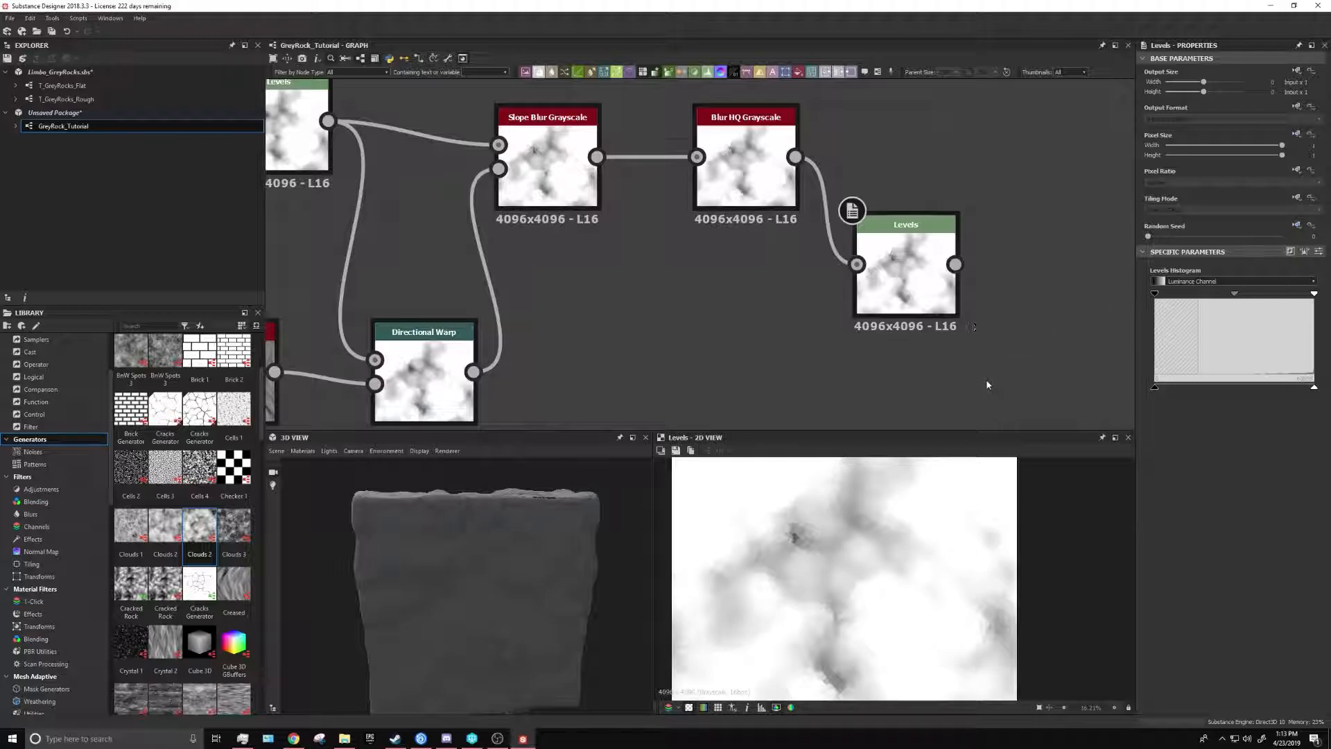
pyautogui.moveTo(1058, 308); pyautogui.dragTo(920, 296, button='middle')
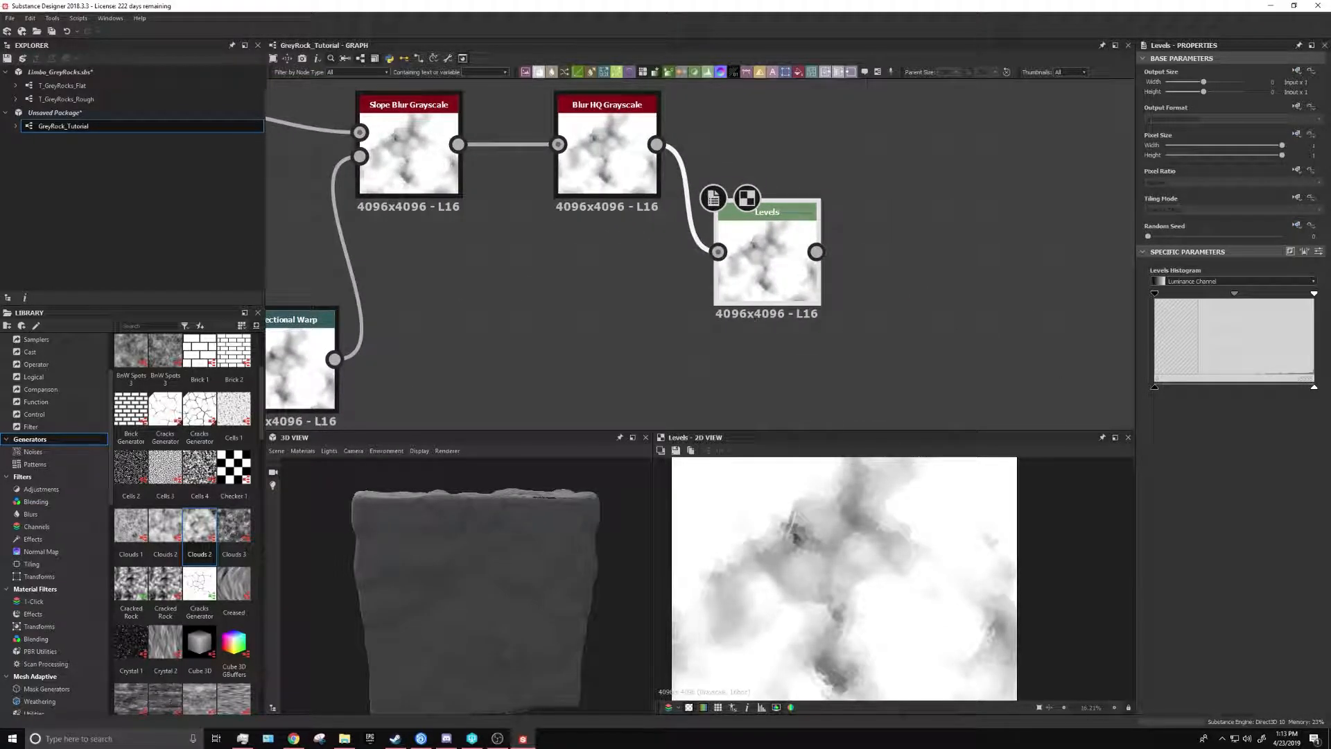
pyautogui.moveTo(1157, 386); pyautogui.dragTo(1197, 386)
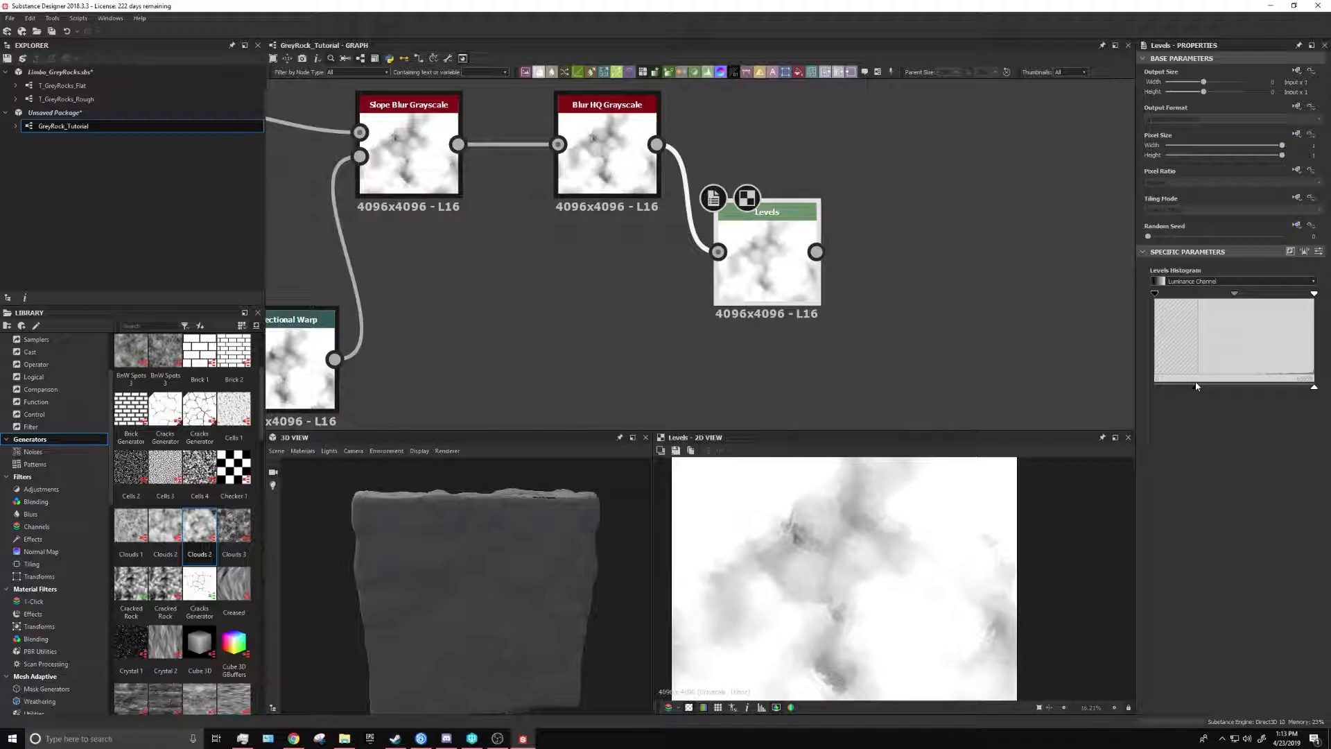
pyautogui.moveTo(884, 273); pyautogui.dragTo(838, 261, button='middle')
pyautogui.moveTo(716, 256); pyautogui.dragTo(753, 185)
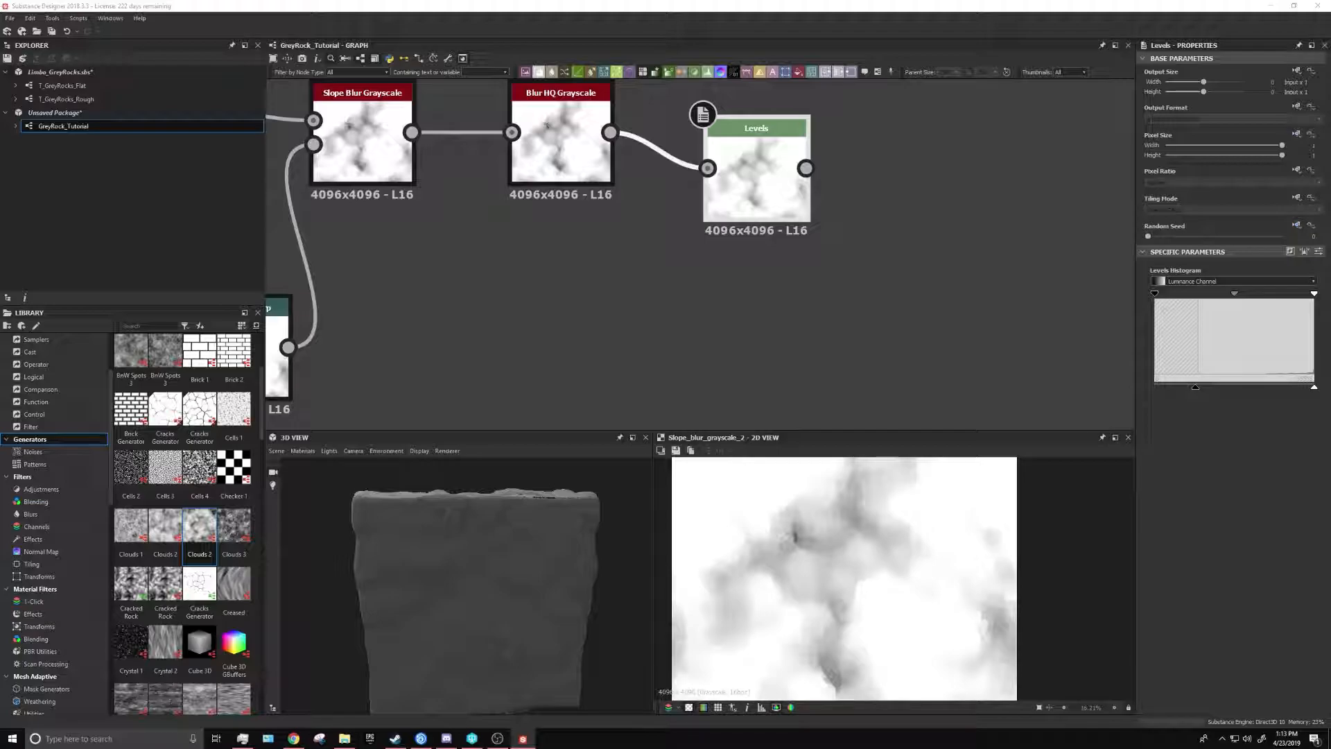
# Add another Slope Blur Grayscale node after the new Levels
pyautogui.click(944, 222)
pyautogui.press('space')
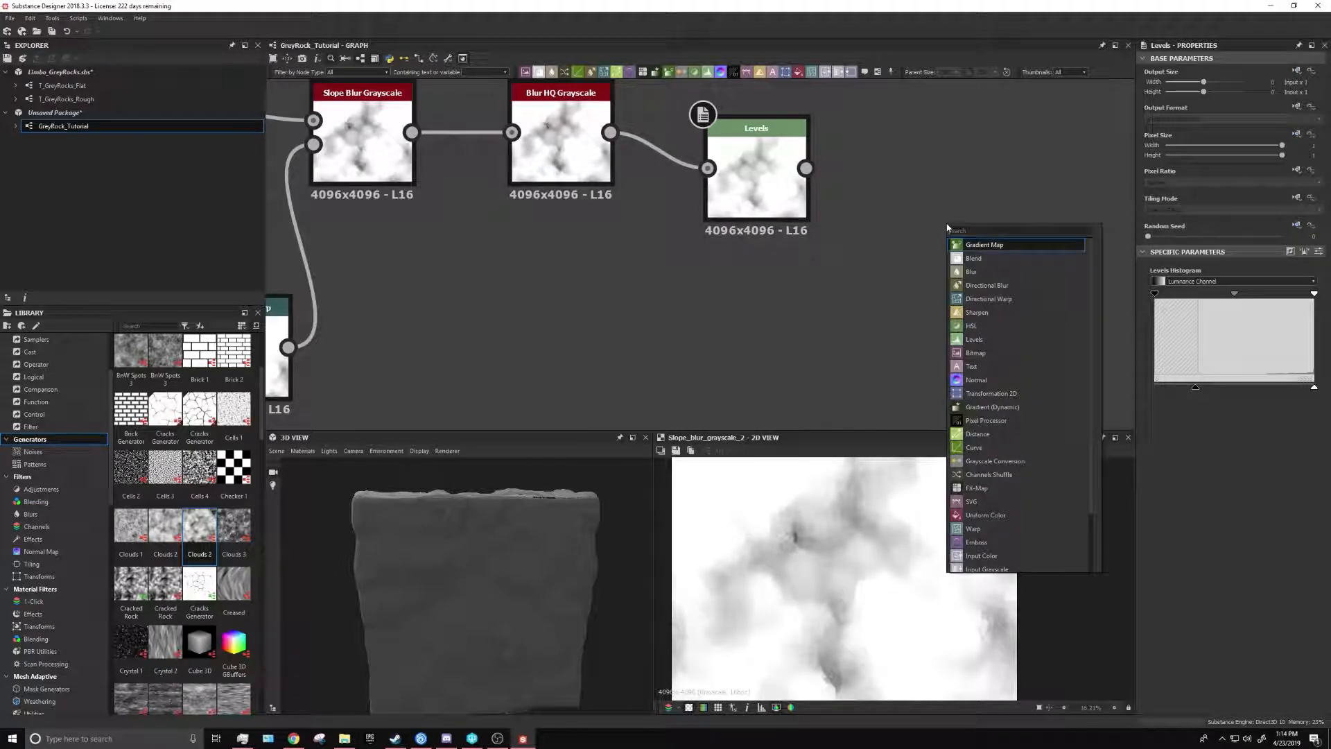
pyautogui.write('soli')
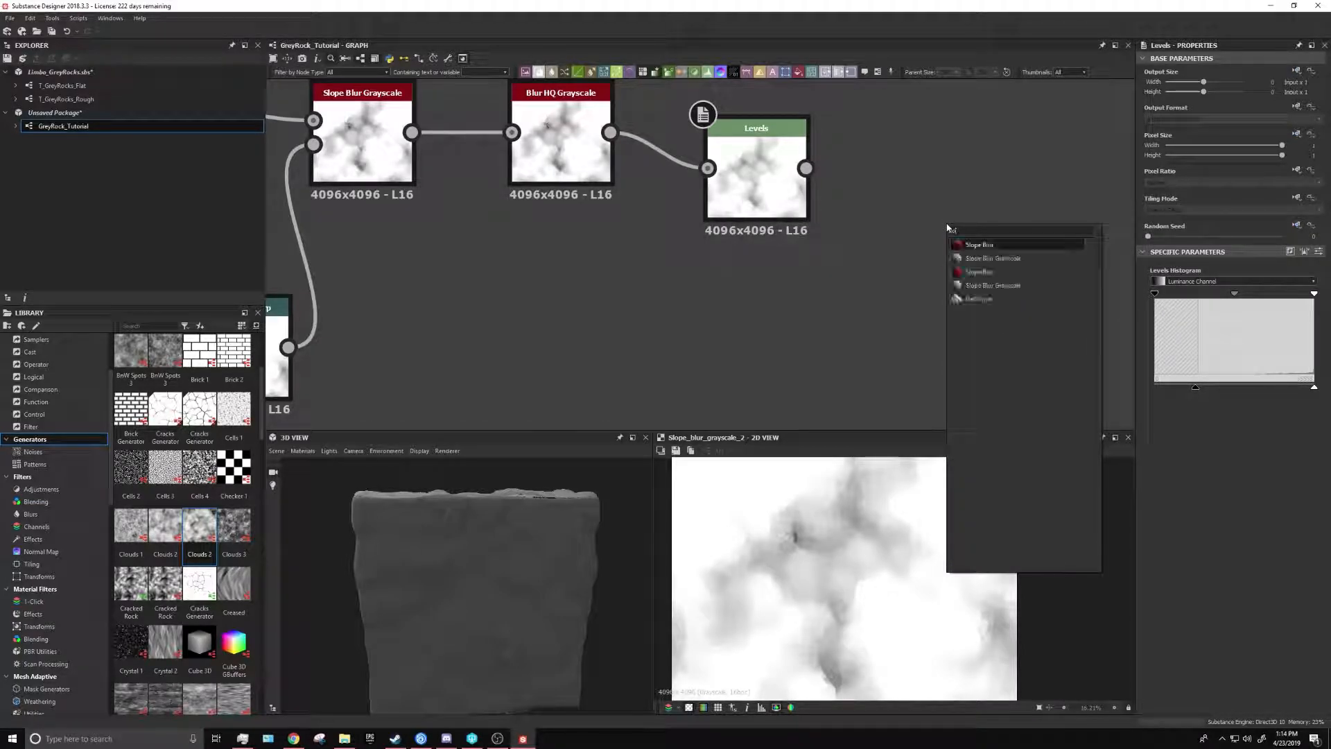
pyautogui.press('Down')
pyautogui.press('Return')
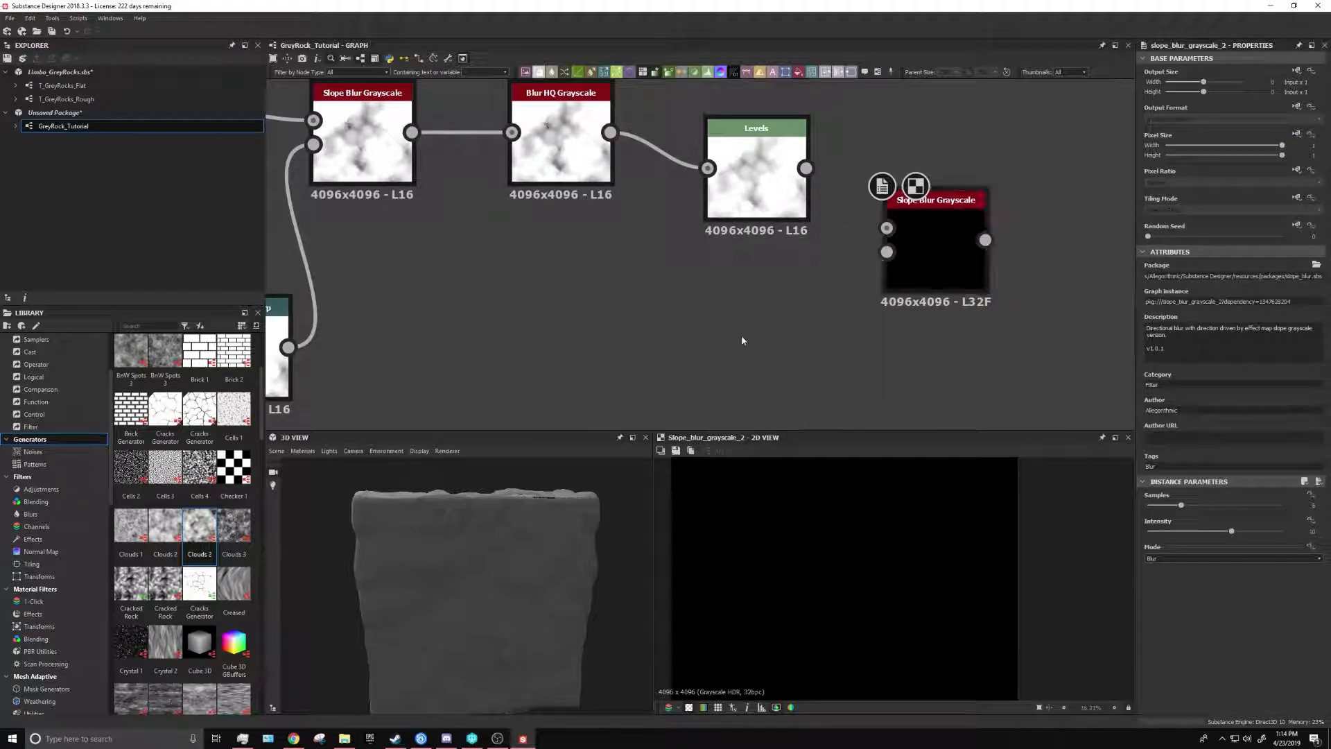
# Add a Crystal 2 noise from the library to the graph and place it directly below the new Levels
pyautogui.scroll(-3, 208, 478)
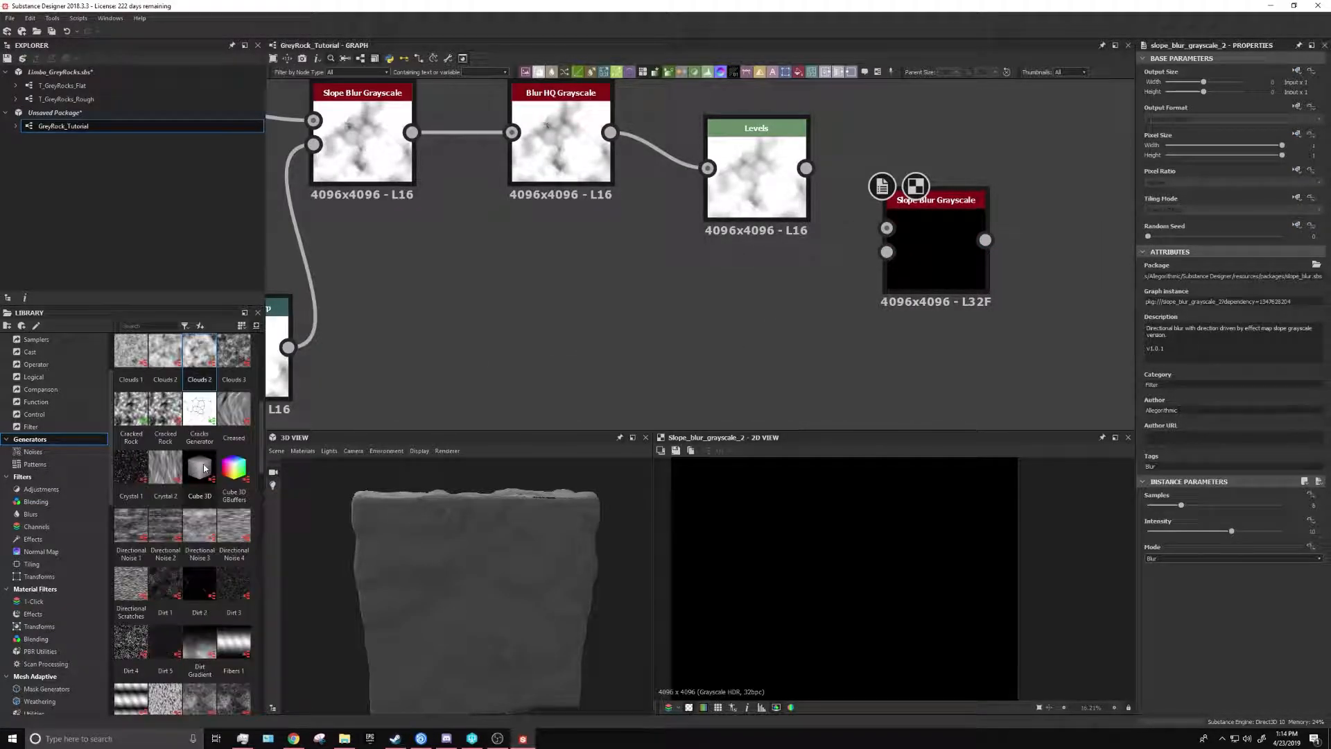
pyautogui.moveTo(165, 468); pyautogui.dragTo(578, 350)
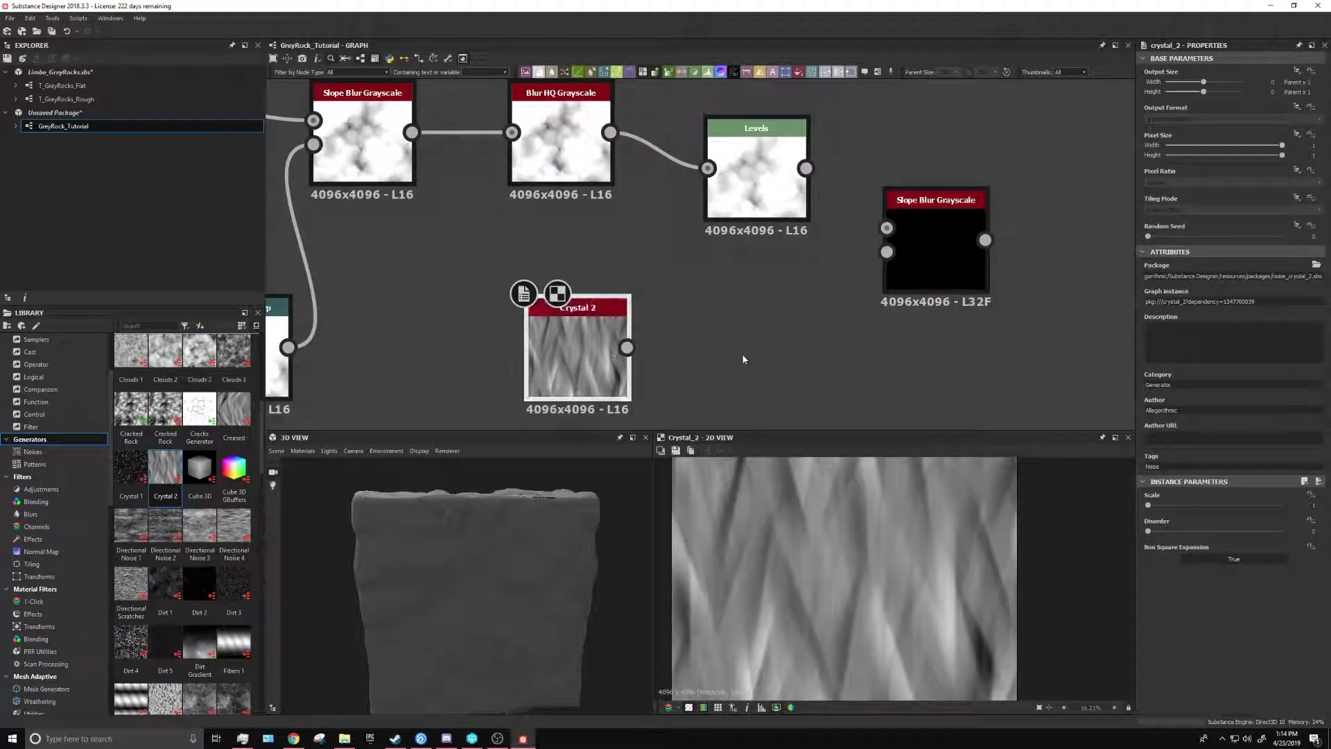
pyautogui.moveTo(700, 375); pyautogui.dragTo(862, 362, button='middle')
pyautogui.moveTo(744, 323); pyautogui.dragTo(923, 322)
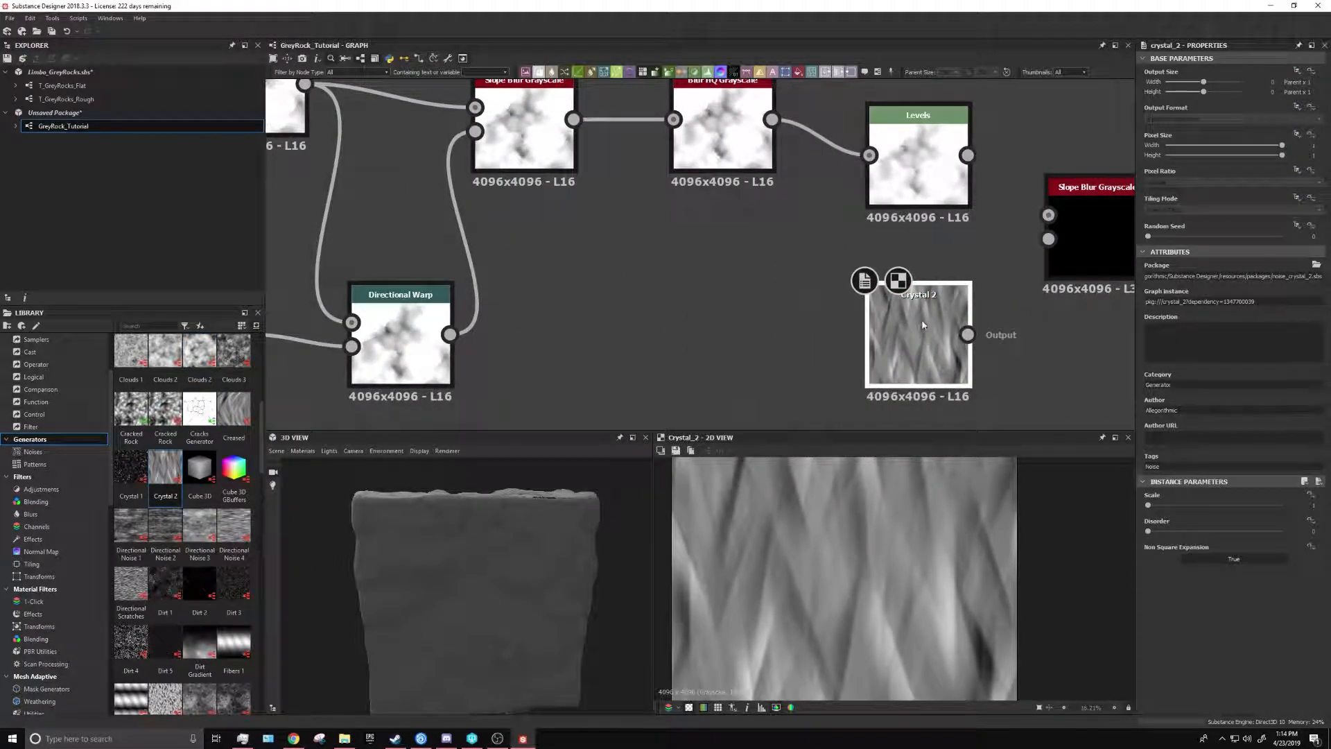
# Connect the Levels to the grayscale input and Crystal 2 to the slope input of the newest Slope Blur Grayscale
pyautogui.moveTo(991, 231); pyautogui.dragTo(857, 254, button='middle')
pyautogui.moveTo(814, 215); pyautogui.dragTo(816, 233)
pyautogui.moveTo(833, 358); pyautogui.dragTo(914, 263)
pyautogui.click(963, 263)
pyautogui.moveTo(833, 196); pyautogui.dragTo(914, 239)
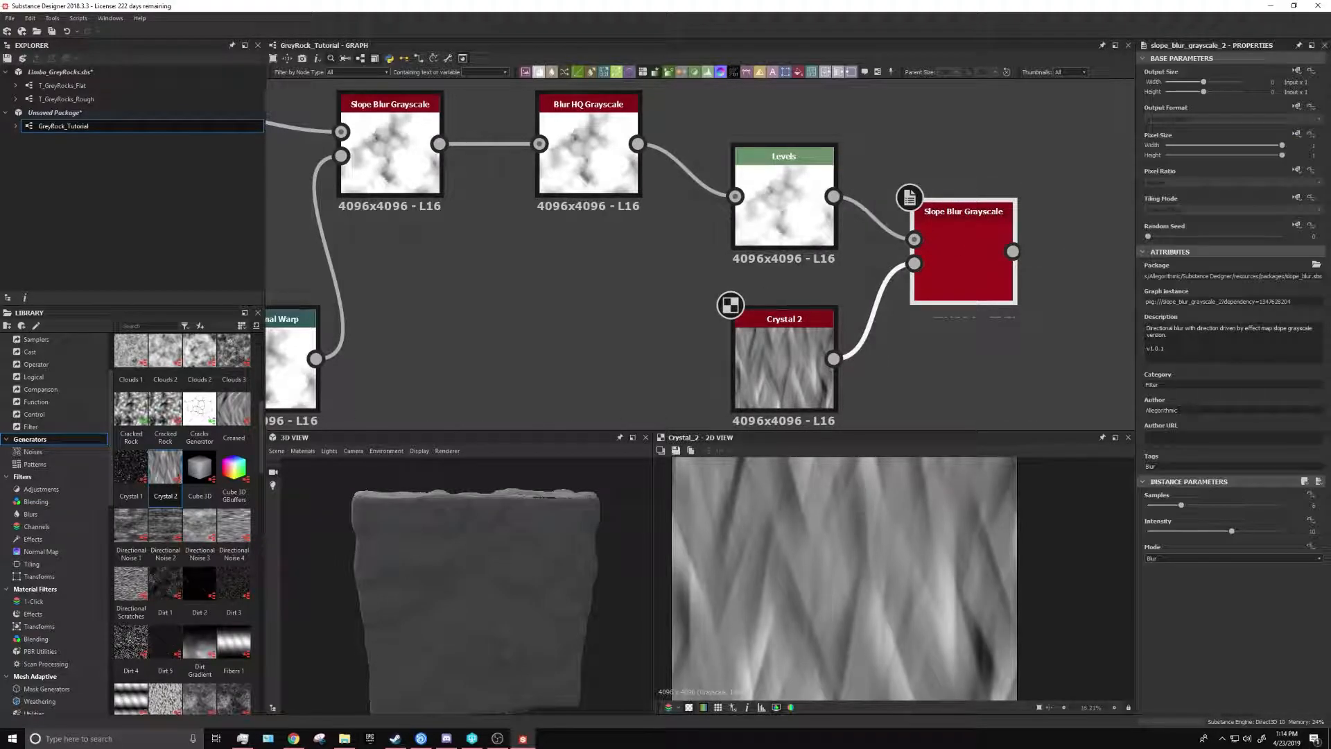
# Preview the newest Slope Blur Grayscale and set its intensity to about 1.14
pyautogui.doubleClick(964, 260)
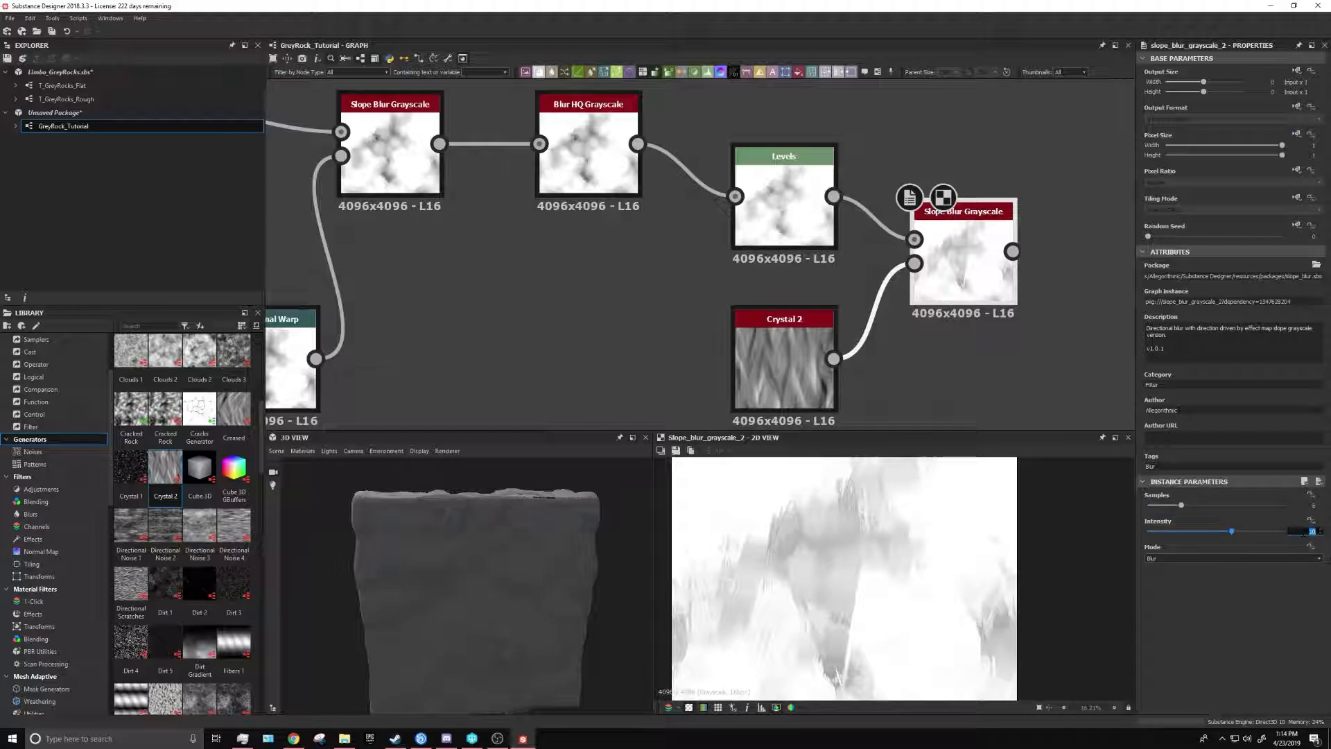
pyautogui.write('1')
pyautogui.press('Return')
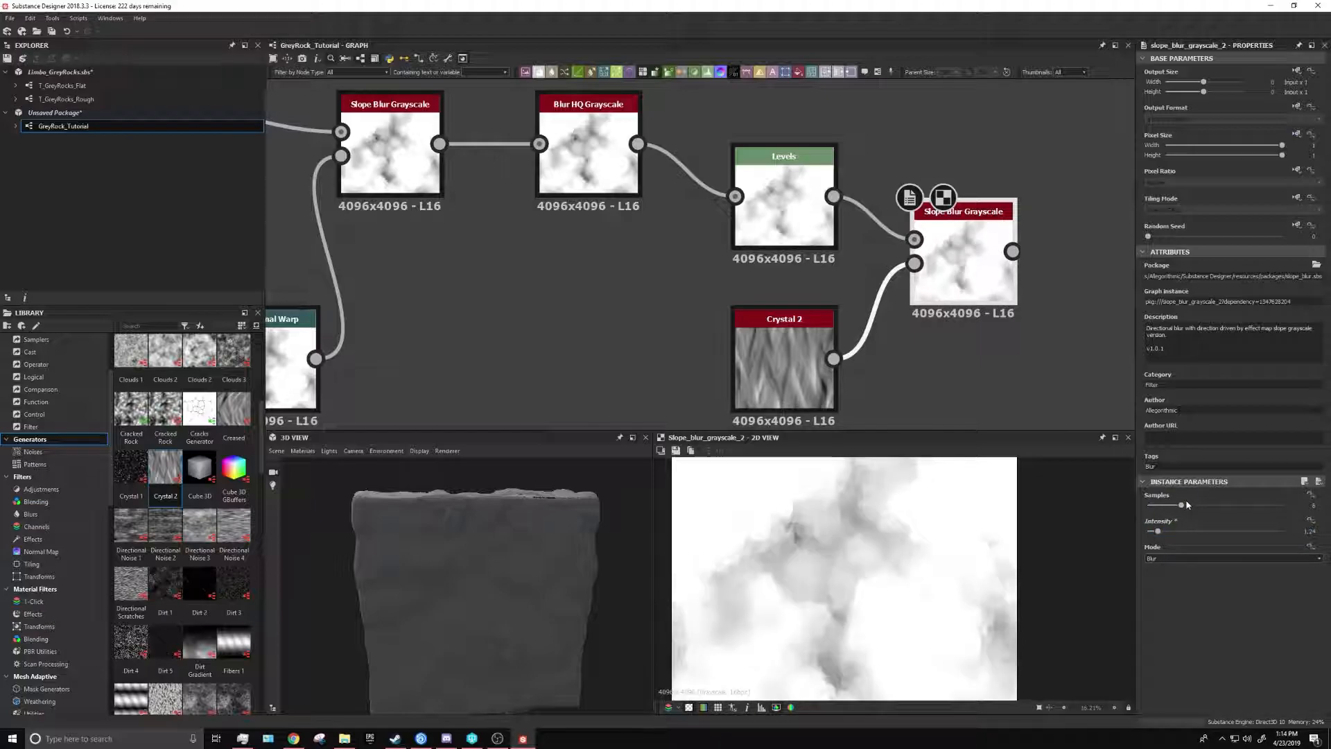
# Set the Slope Blur Grayscale's samples to the maximum and feed its output into the grayscale input of another pasted Slope Blur Grayscale
pyautogui.moveTo(1202, 506); pyautogui.dragTo(1282, 505)
pyautogui.moveTo(901, 380); pyautogui.dragTo(697, 356, button='middle')
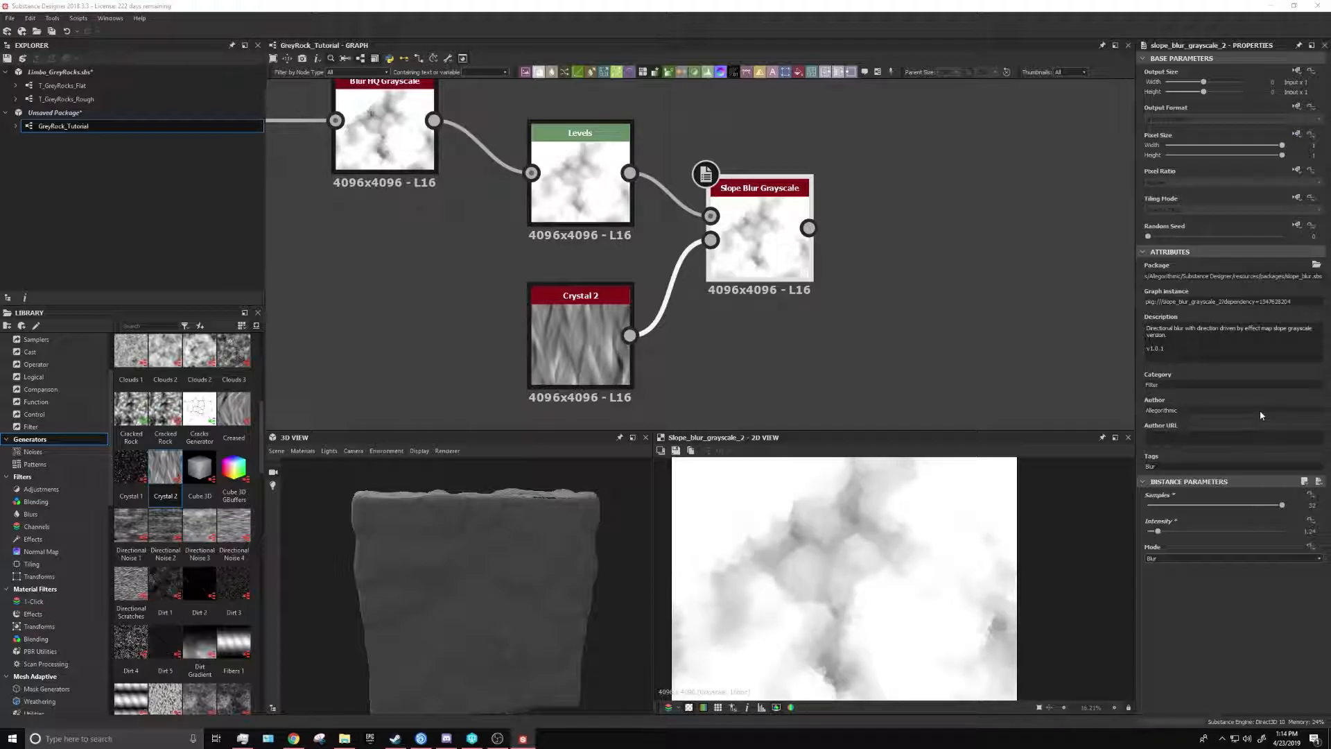
pyautogui.click(841, 276)
pyautogui.hotkey('ctrl', 'v')
pyautogui.moveTo(712, 260); pyautogui.dragTo(966, 270)
pyautogui.moveTo(809, 228); pyautogui.dragTo(906, 252)
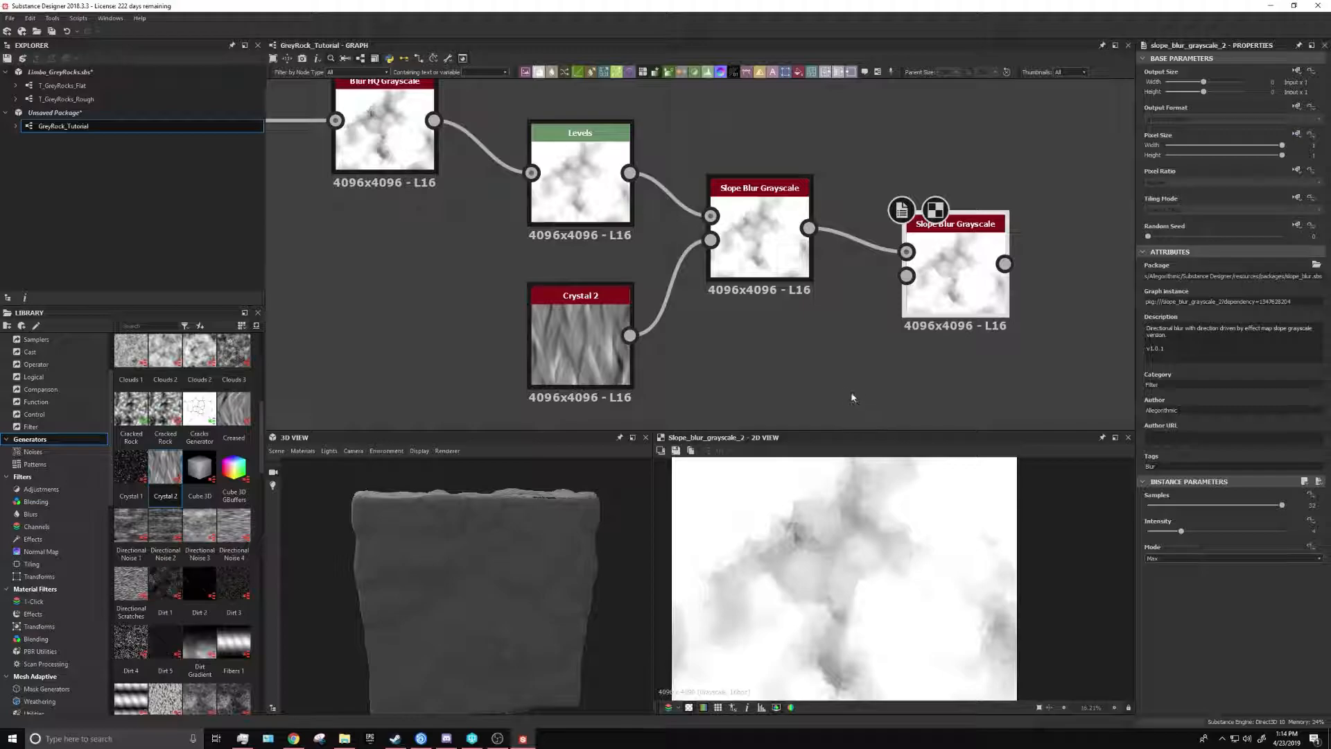
# Add a Clouds 2 noise from the library, connect it to the newest Slope Blur Grayscale's slope input, and place it below the previous slope blur
pyautogui.scroll(3, 165, 513)
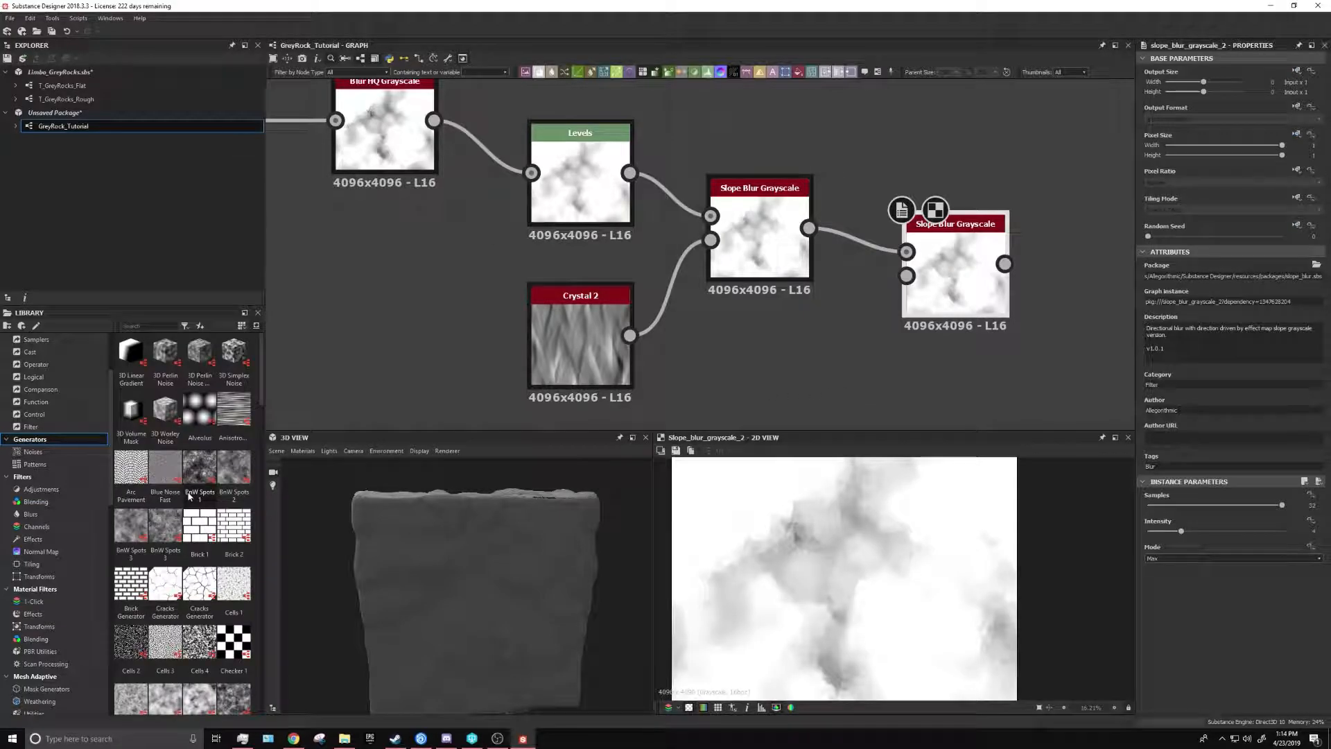
pyautogui.moveTo(168, 526); pyautogui.dragTo(907, 276)
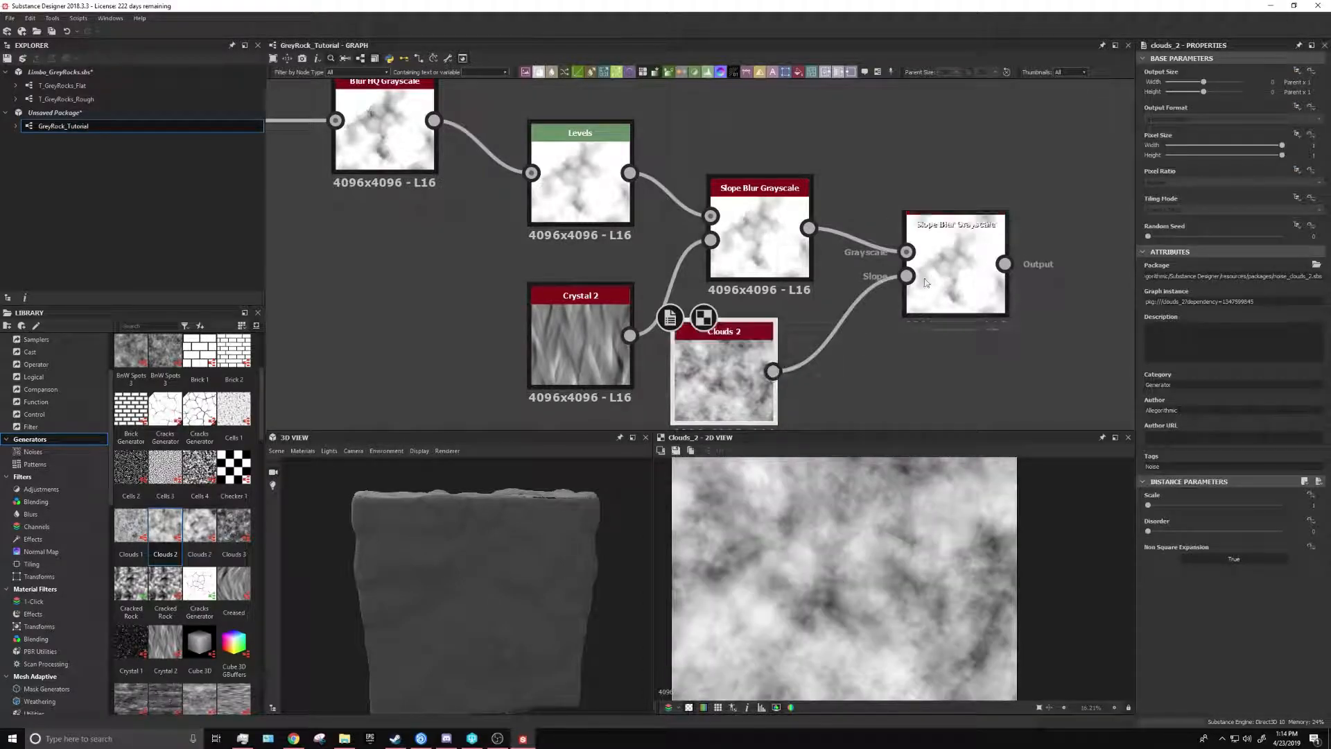
pyautogui.scroll(-5, 668, 258)
pyautogui.moveTo(454, 259)
pyautogui.mouseDown(button='middle')
pyautogui.moveTo(873, 263)
pyautogui.moveTo(864, 309)
pyautogui.moveTo(368, 252)
pyautogui.mouseUp(button='middle')
pyautogui.scroll(5, 462, 323)
pyautogui.moveTo(832, 271)
pyautogui.mouseDown(button='middle')
pyautogui.moveTo(388, 263)
pyautogui.moveTo(380, 306)
pyautogui.mouseUp(button='middle')
pyautogui.moveTo(763, 314); pyautogui.dragTo(576, 196, button='middle')
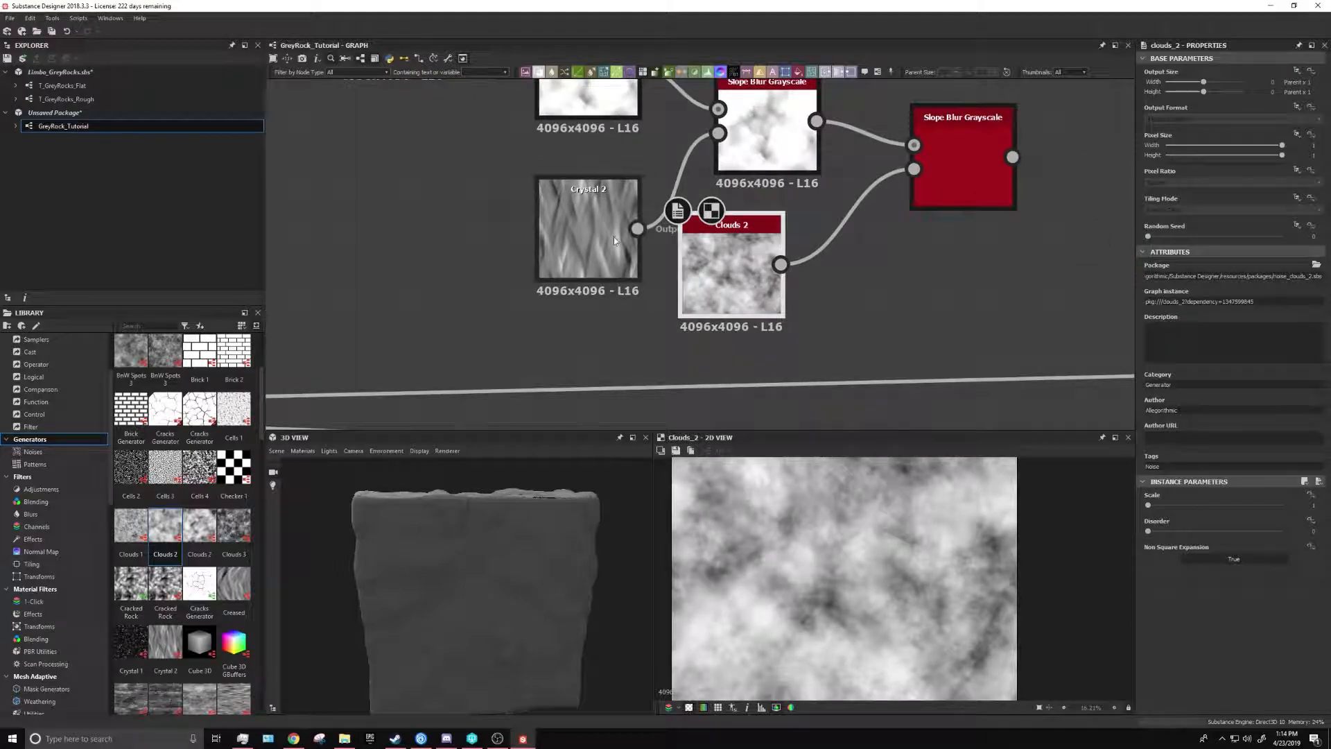
pyautogui.moveTo(745, 267); pyautogui.dragTo(782, 268)
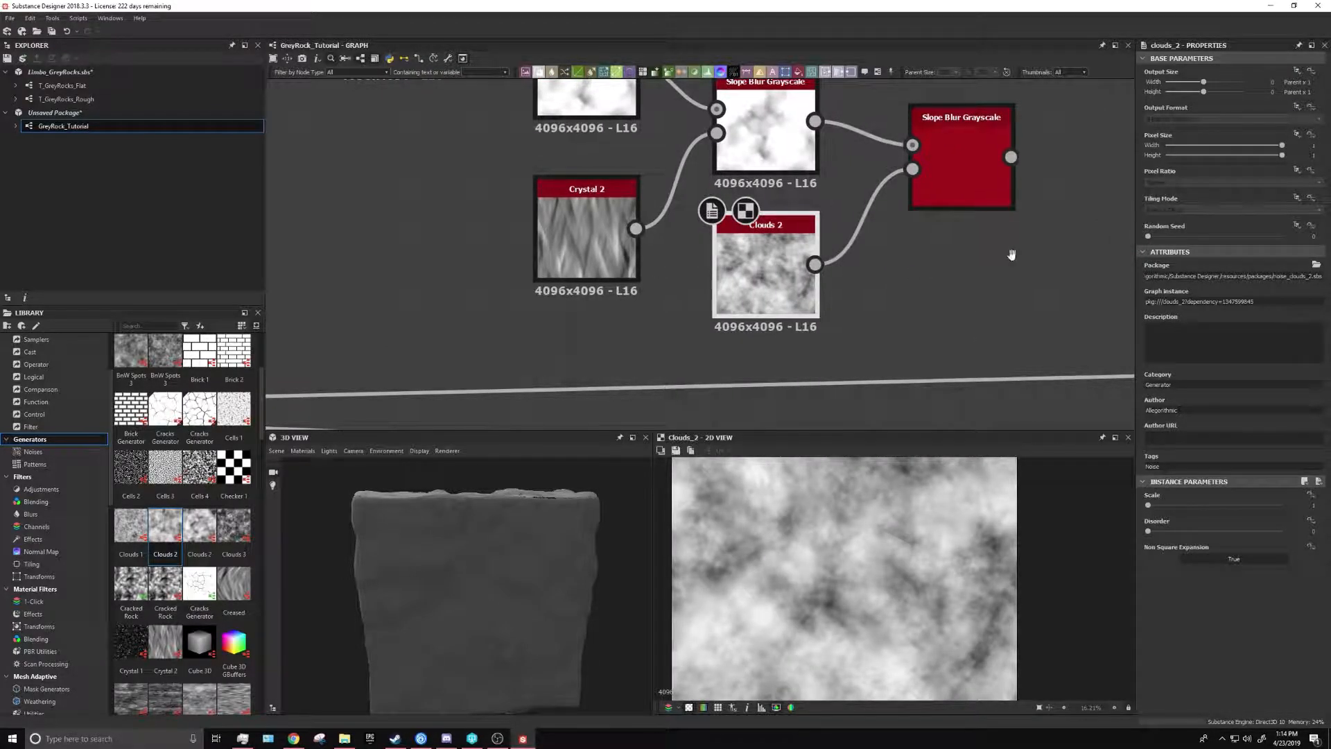
pyautogui.moveTo(1015, 254); pyautogui.dragTo(927, 276, button='middle')
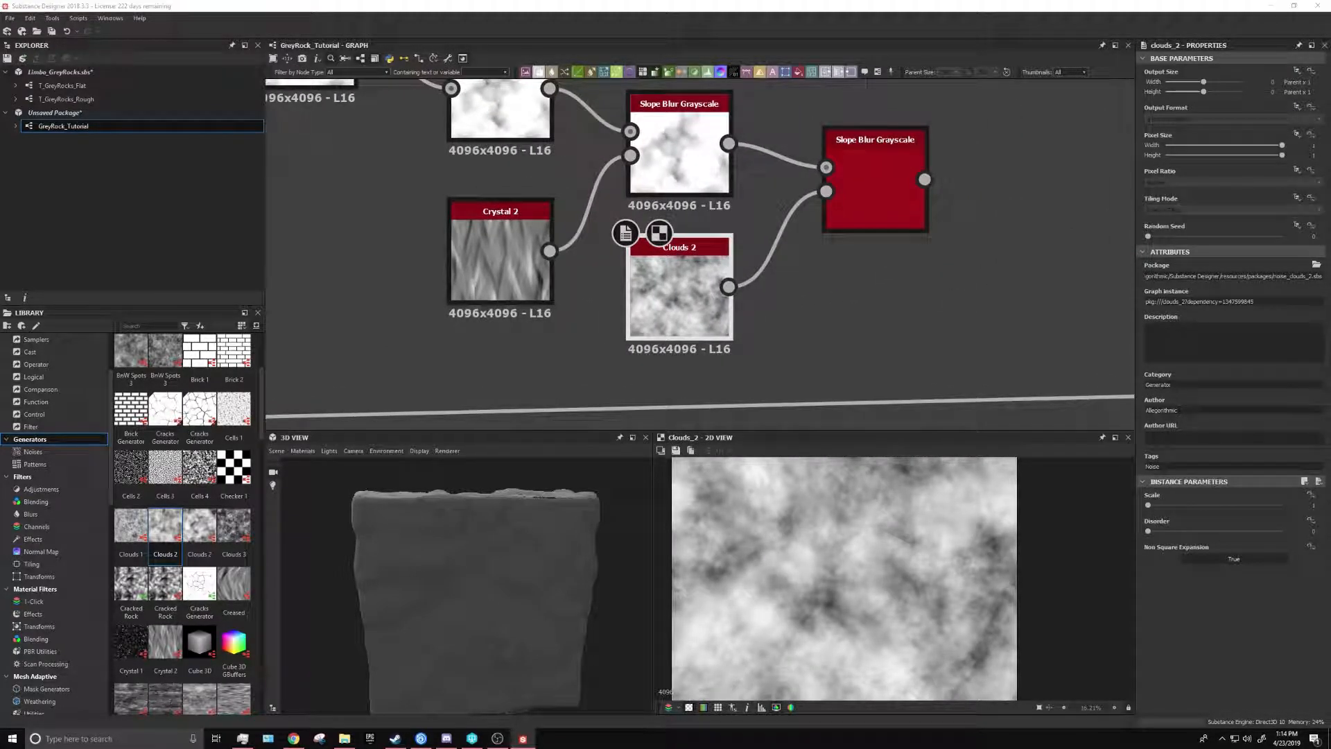
# Connect the newest Slope Blur Grayscale to the height output, replacing the Base 1 normal connection
pyautogui.scroll(-5, 922, 306)
pyautogui.moveTo(951, 291); pyautogui.dragTo(723, 206, button='middle')
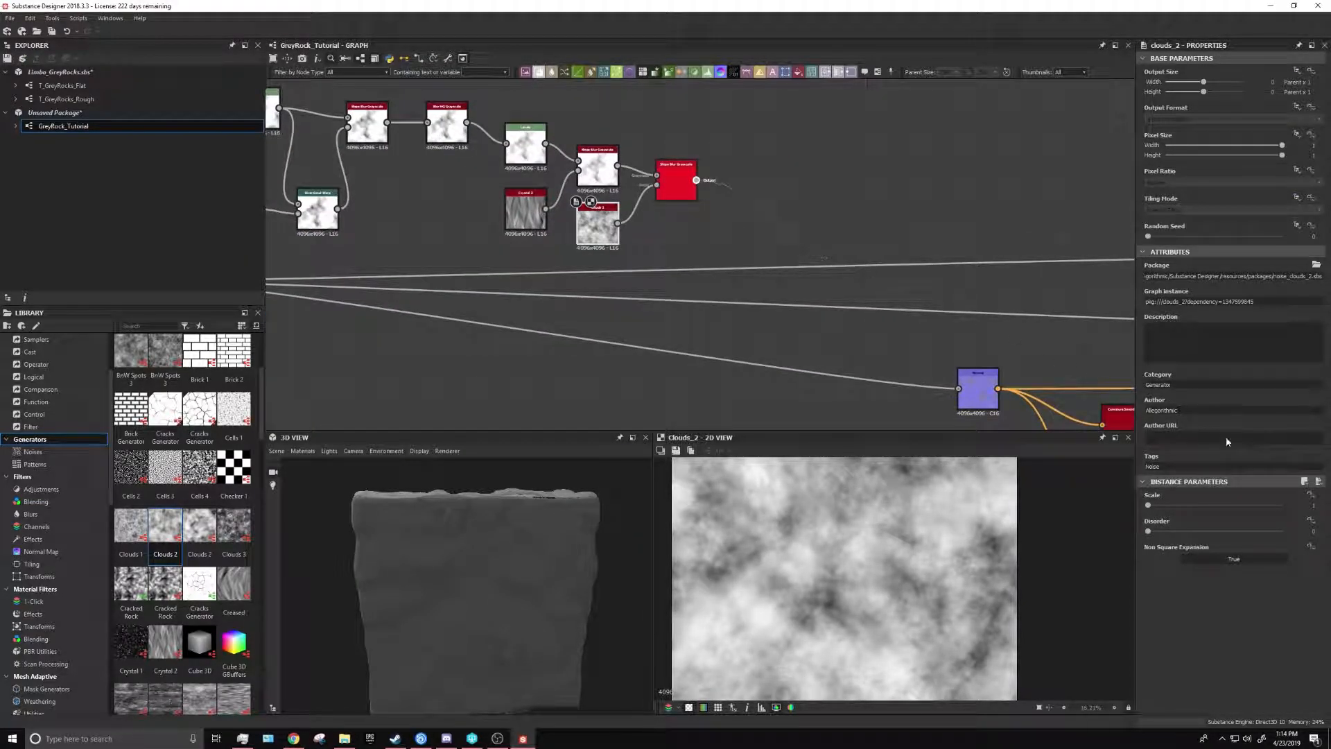
pyautogui.scroll(-1, 861, 306)
pyautogui.moveTo(862, 306); pyautogui.dragTo(856, 217, button='middle')
pyautogui.scroll(-2, 855, 217)
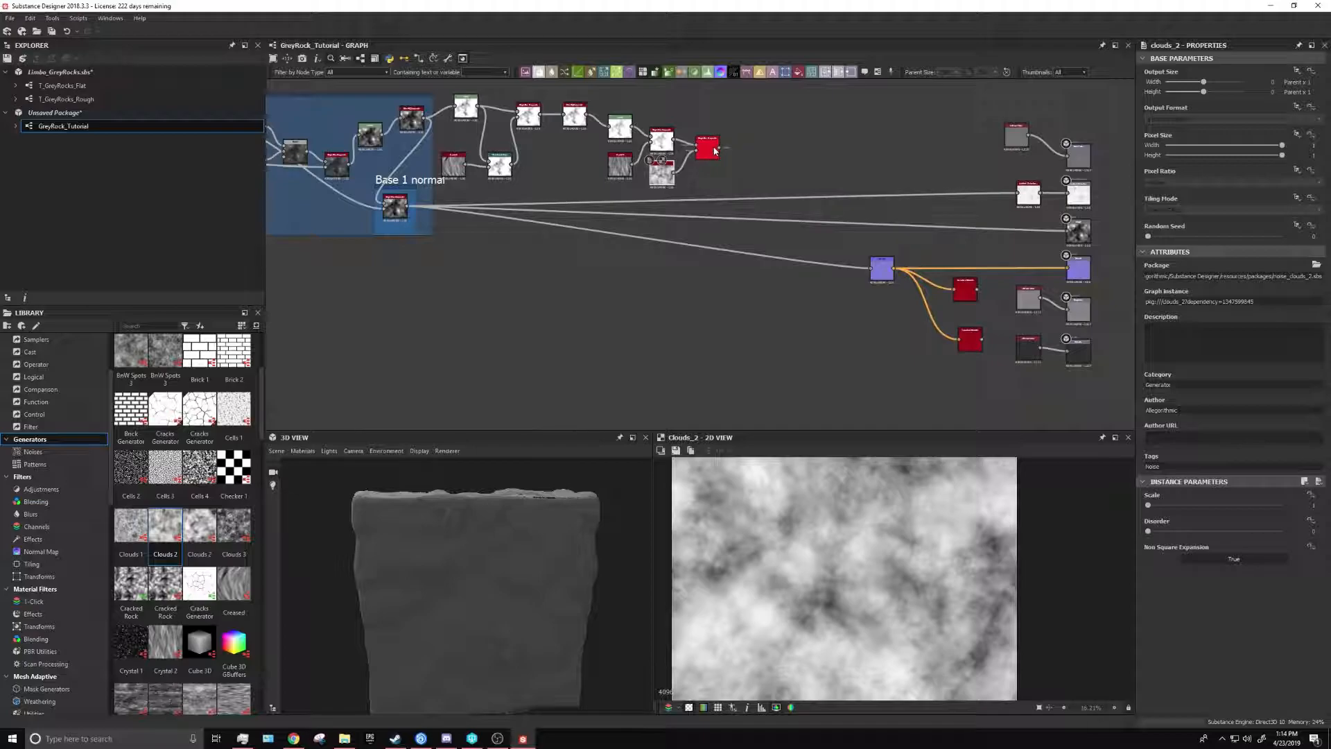
pyautogui.moveTo(999, 237); pyautogui.dragTo(1069, 232)
# Review the node chain following the Base 1 frame and examine the displaced rock surface on the 3D cube
pyautogui.scroll(-2, 657, 201)
pyautogui.moveTo(659, 206); pyautogui.dragTo(761, 244, button='middle')
pyautogui.scroll(-1, 718, 260)
pyautogui.scroll(3, 668, 244)
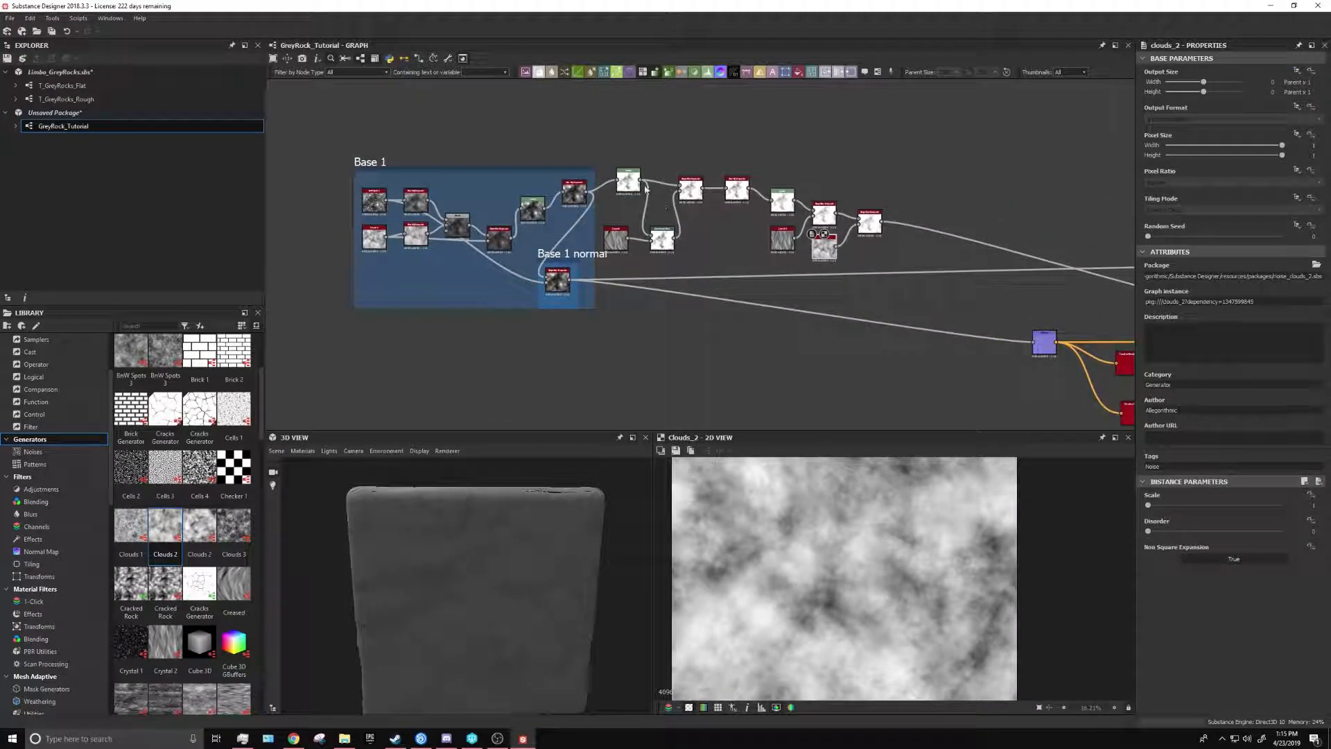
pyautogui.click(586, 177)
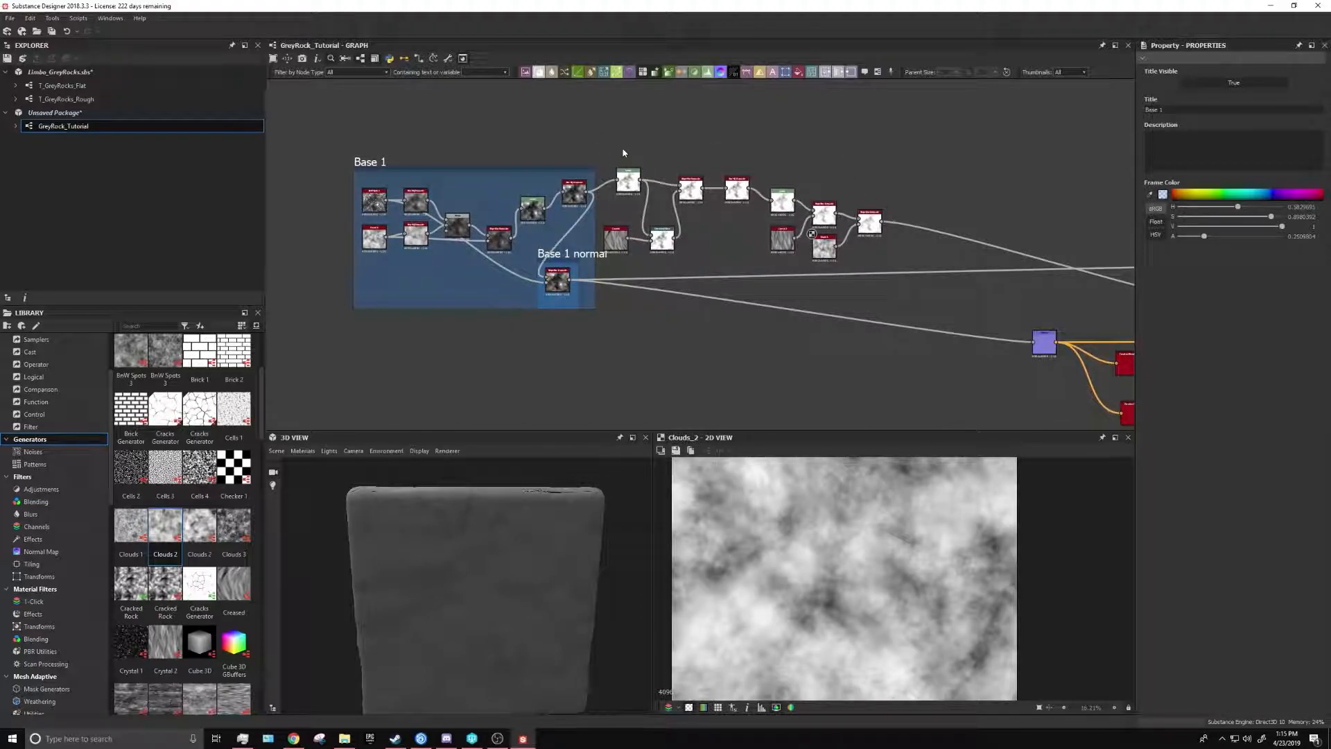
pyautogui.click(776, 262)
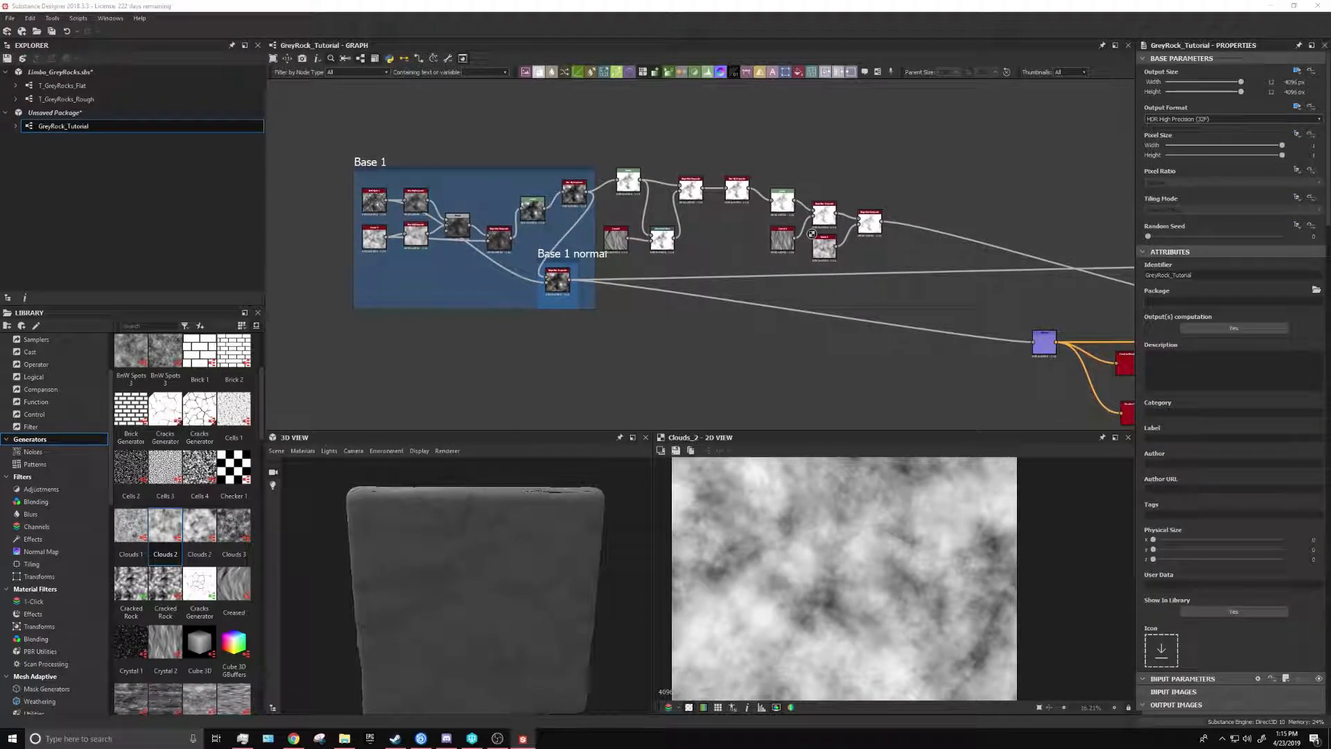
pyautogui.scroll(2, 901, 208)
pyautogui.moveTo(485, 116); pyautogui.dragTo(887, 164)
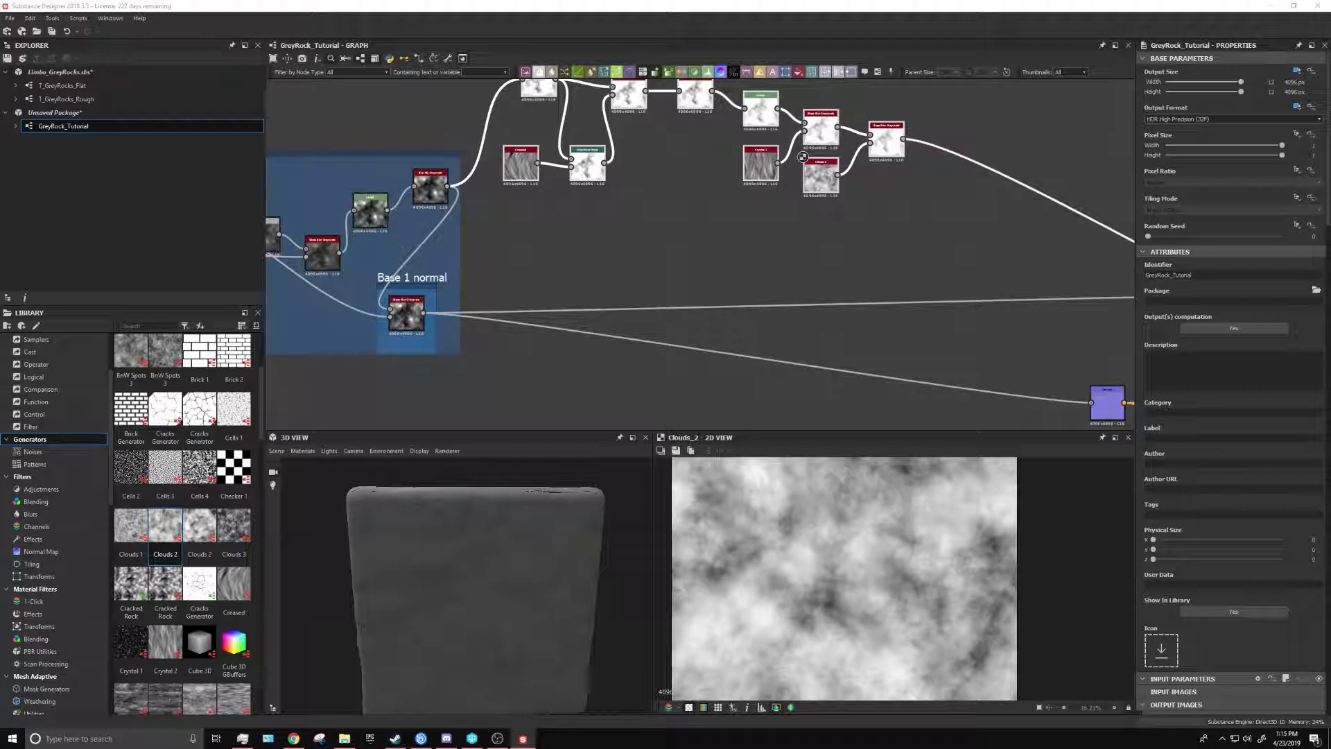
pyautogui.moveTo(945, 184); pyautogui.dragTo(896, 230, button='middle')
pyautogui.moveTo(621, 618); pyautogui.dragTo(571, 692)
pyautogui.scroll(5, 474, 516)
pyautogui.moveTo(475, 516); pyautogui.dragTo(547, 589)
pyautogui.scroll(-5, 525, 536)
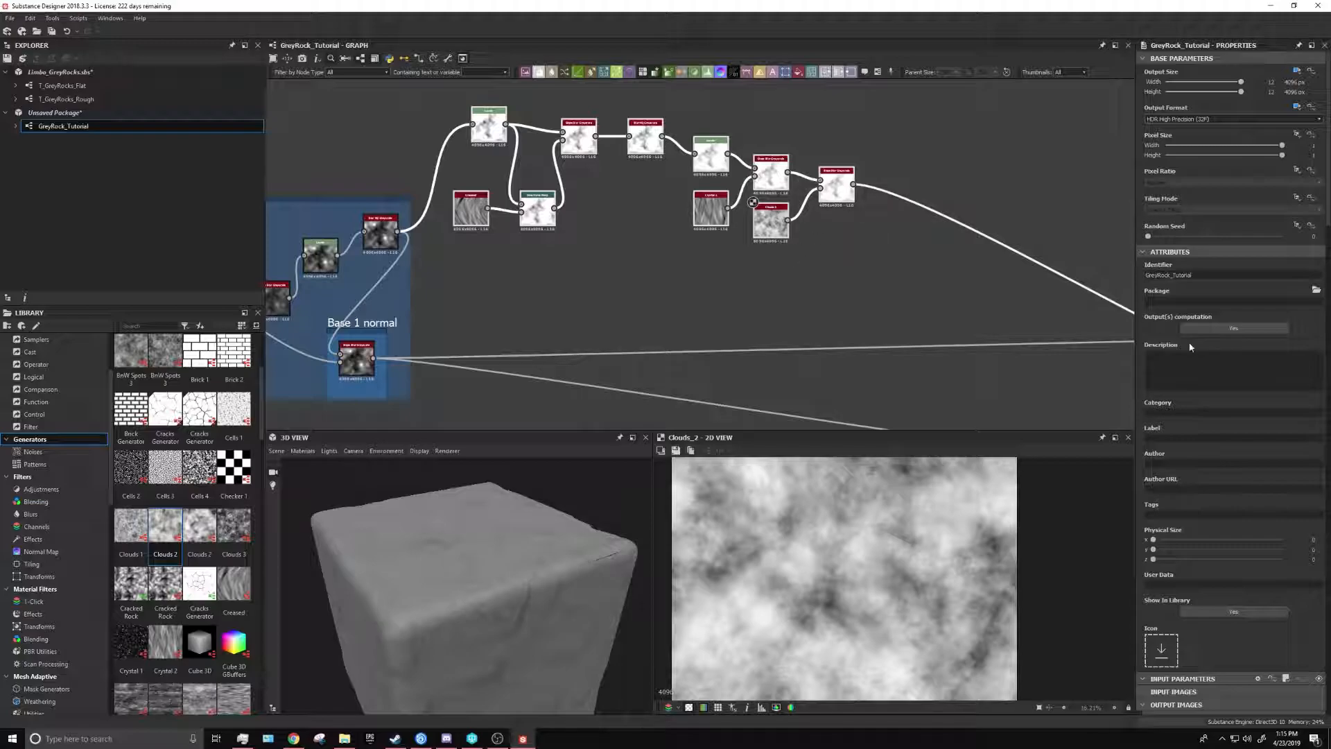
# Add a Blur HQ Grayscale node after the Slope Blur Grayscale driven by Clouds 2
pyautogui.scroll(5, 978, 165)
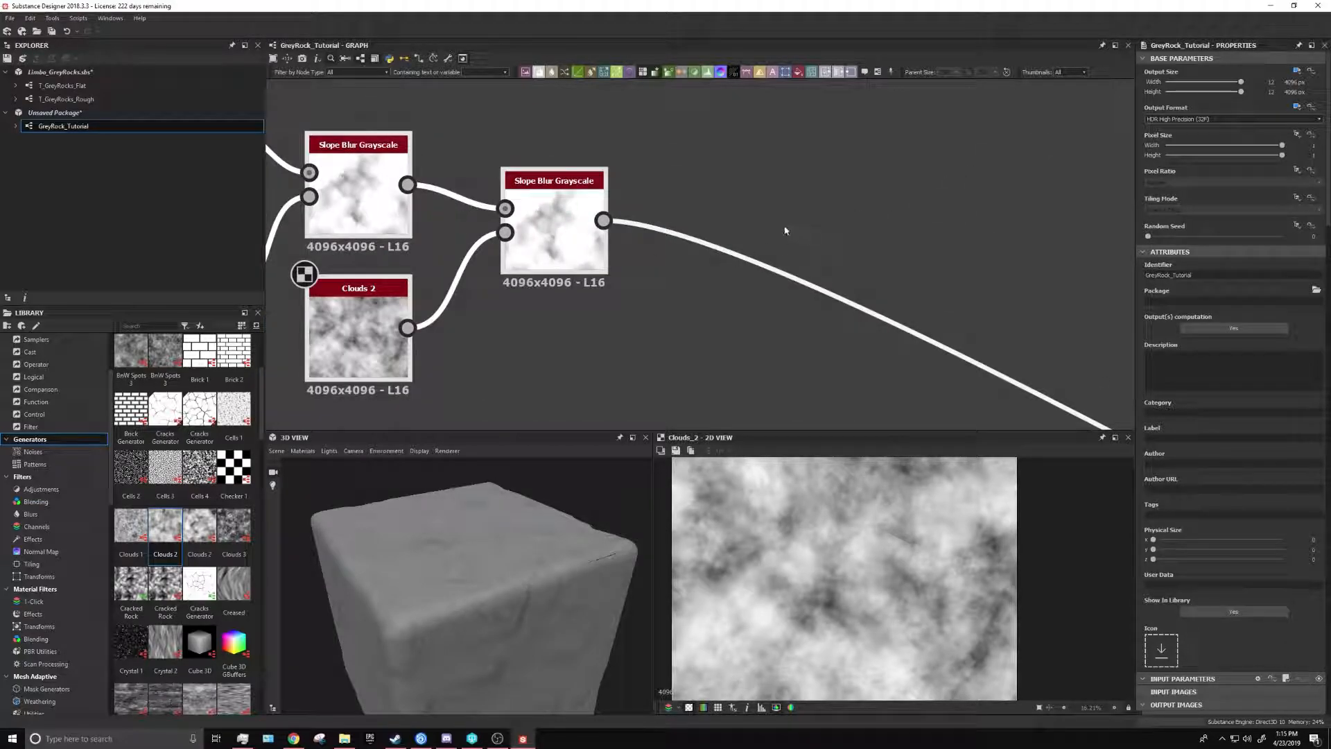
pyautogui.press('space')
pyautogui.write('blur')
pyautogui.click(798, 267)
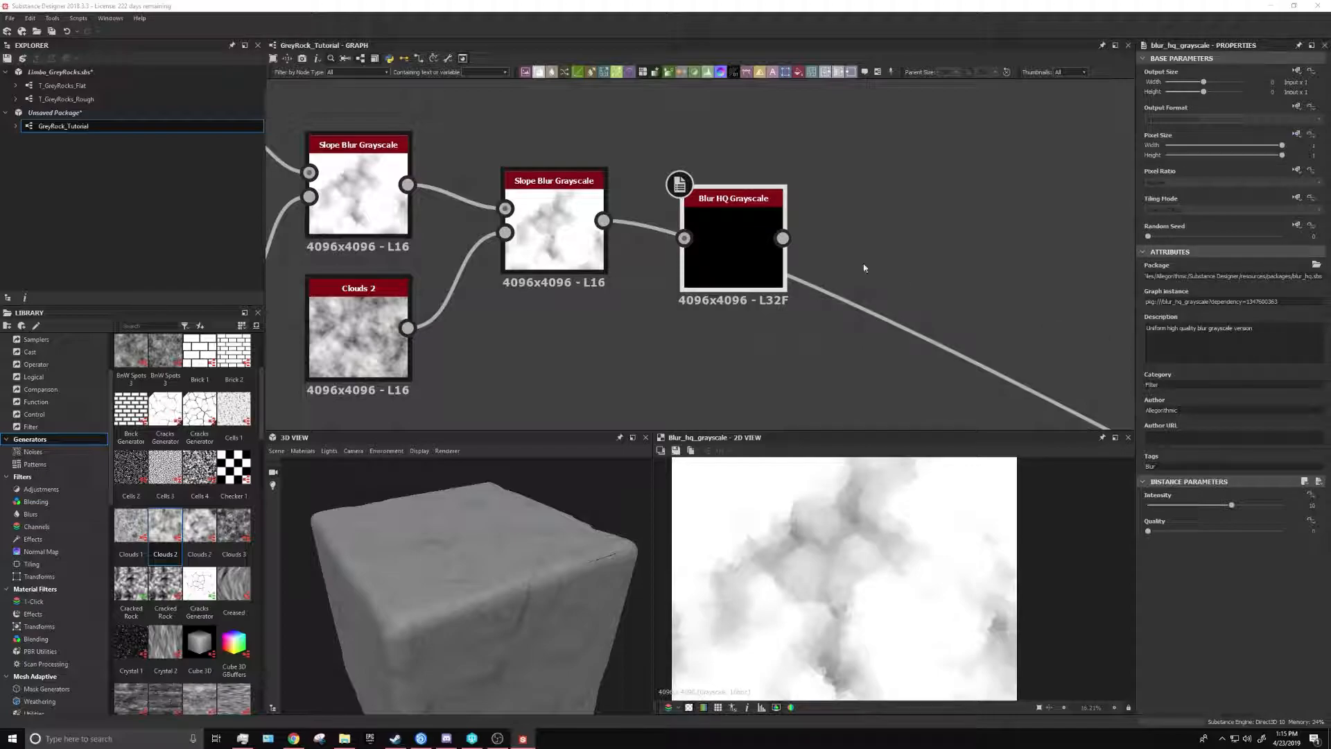
# Preview the new Blur HQ Grayscale, set its intensity to 0.1 and quality to 1, and move the node slightly higher
pyautogui.doubleClick(754, 242)
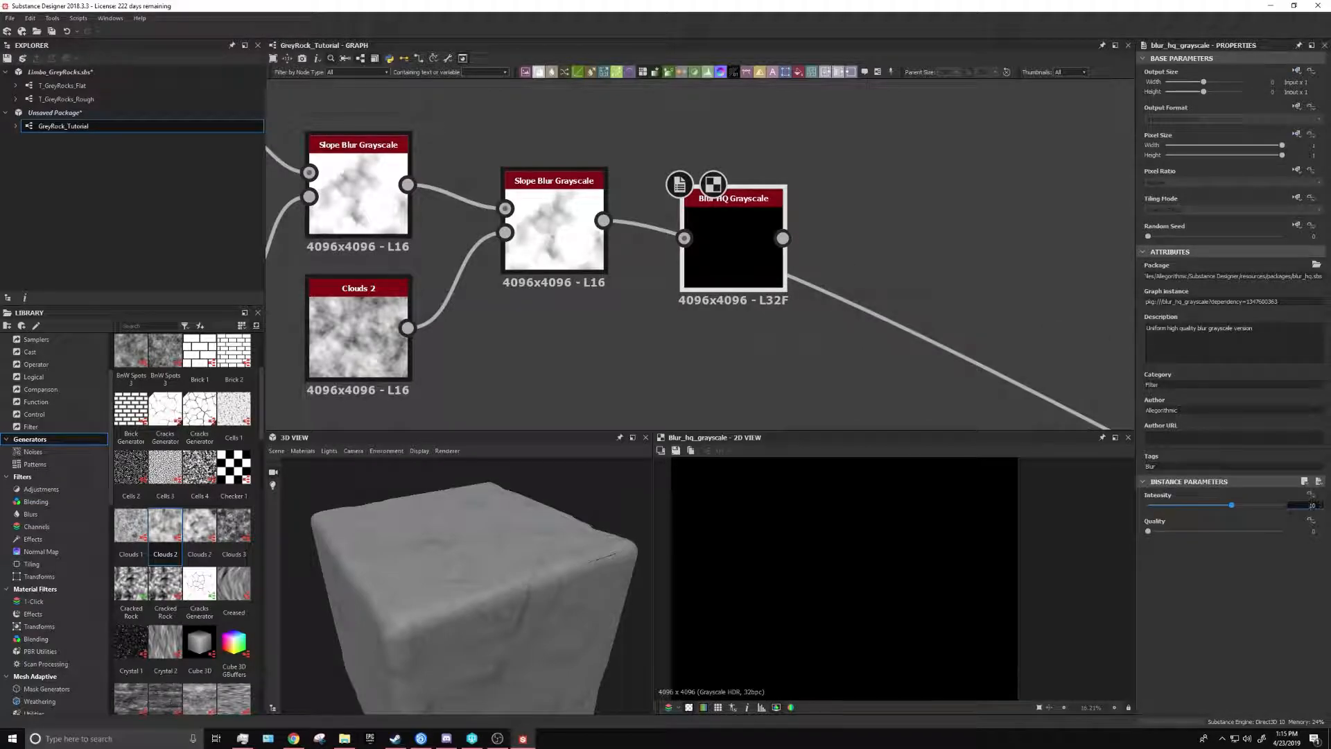
pyautogui.write('0.1')
pyautogui.press('Return')
pyautogui.moveTo(1224, 531); pyautogui.dragTo(1289, 546)
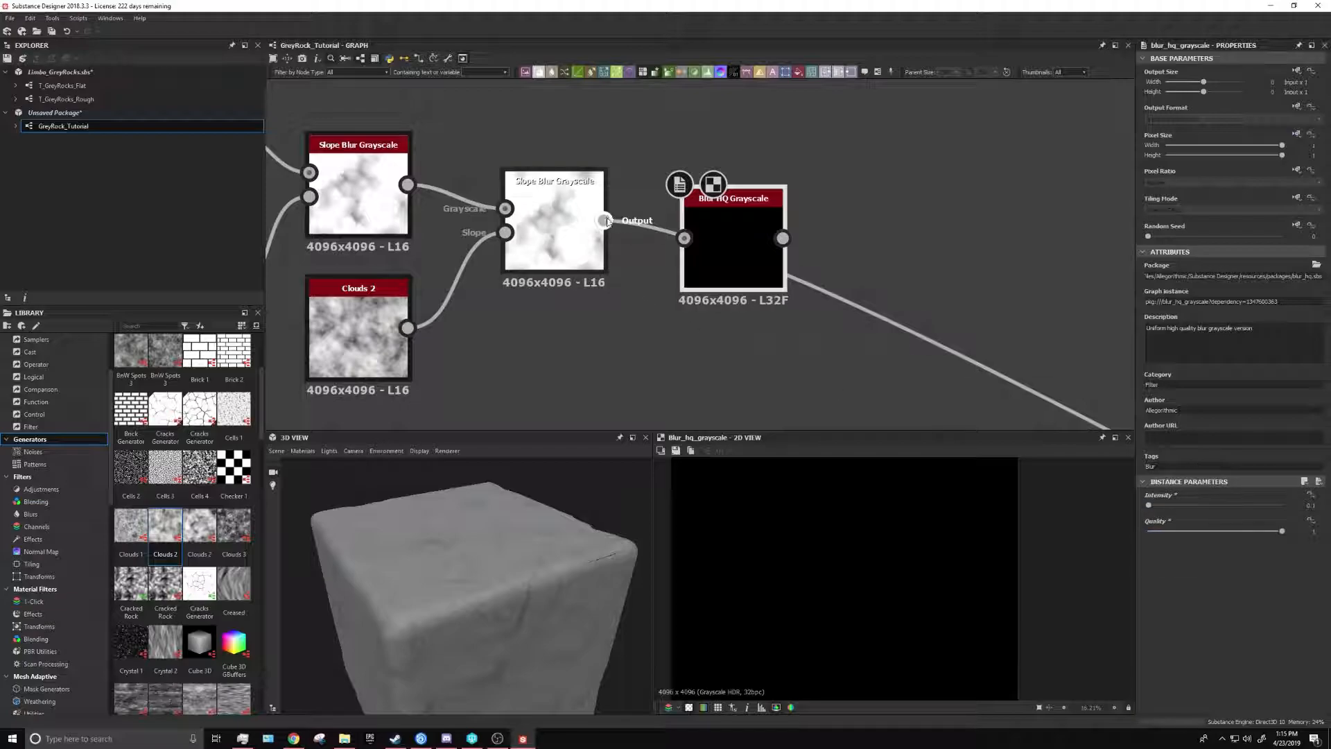
pyautogui.moveTo(753, 287); pyautogui.dragTo(771, 217)
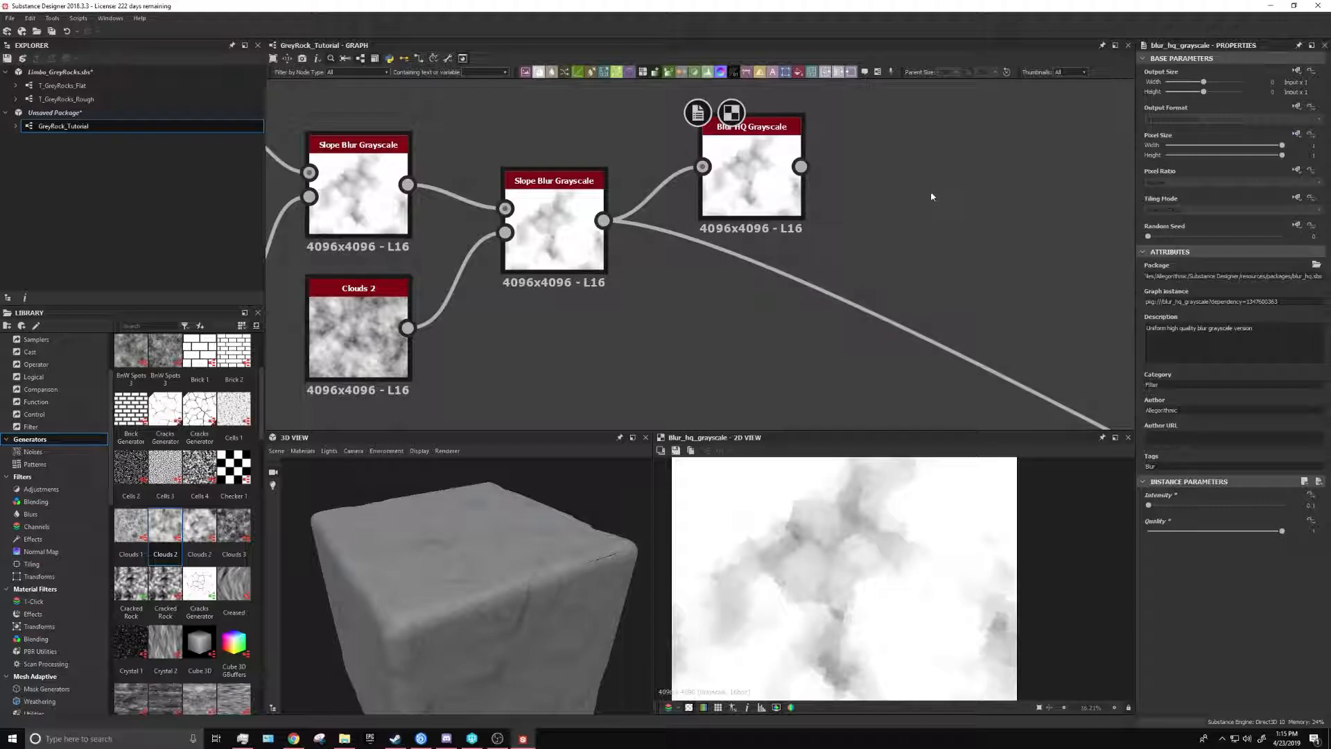
# Connect the new Blur HQ Grayscale to the height output and check the displaced surface up close in 3D
pyautogui.moveTo(972, 191); pyautogui.dragTo(862, 202, button='middle')
pyautogui.scroll(-2, 862, 202)
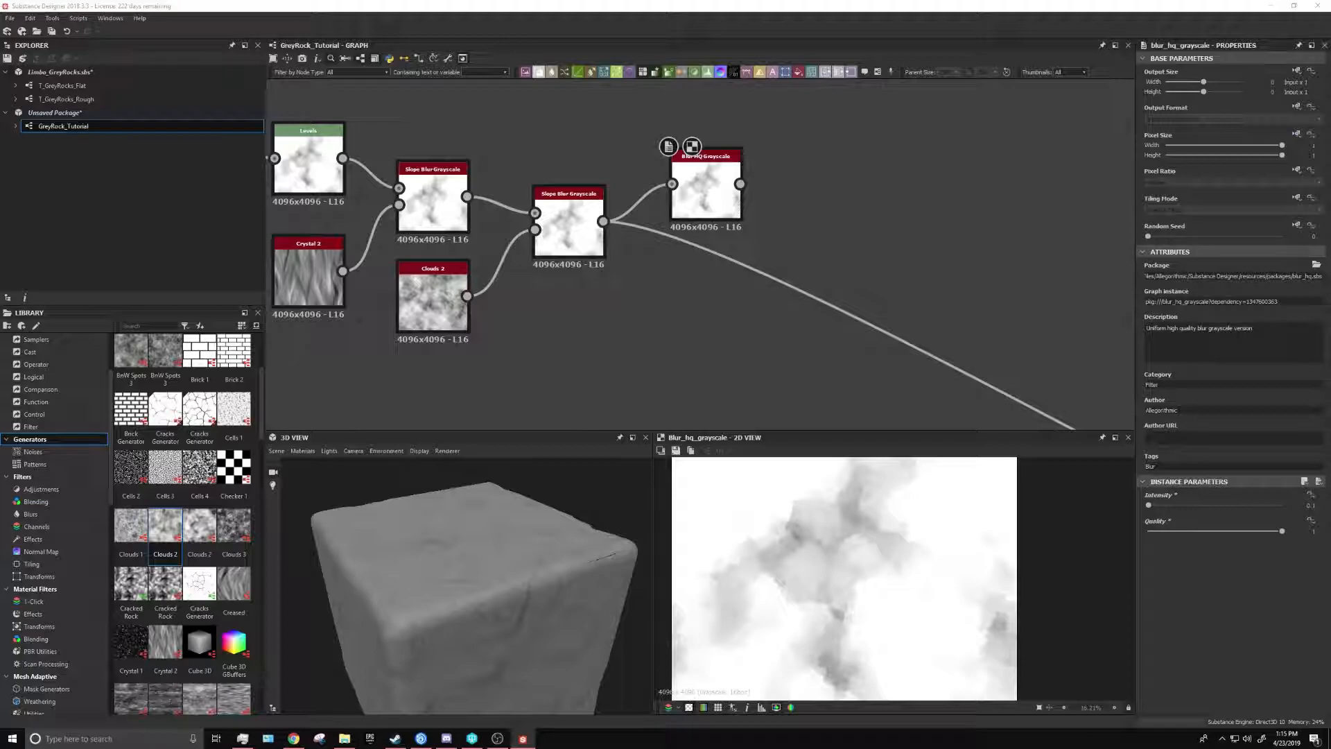
pyautogui.scroll(-2, 1027, 301)
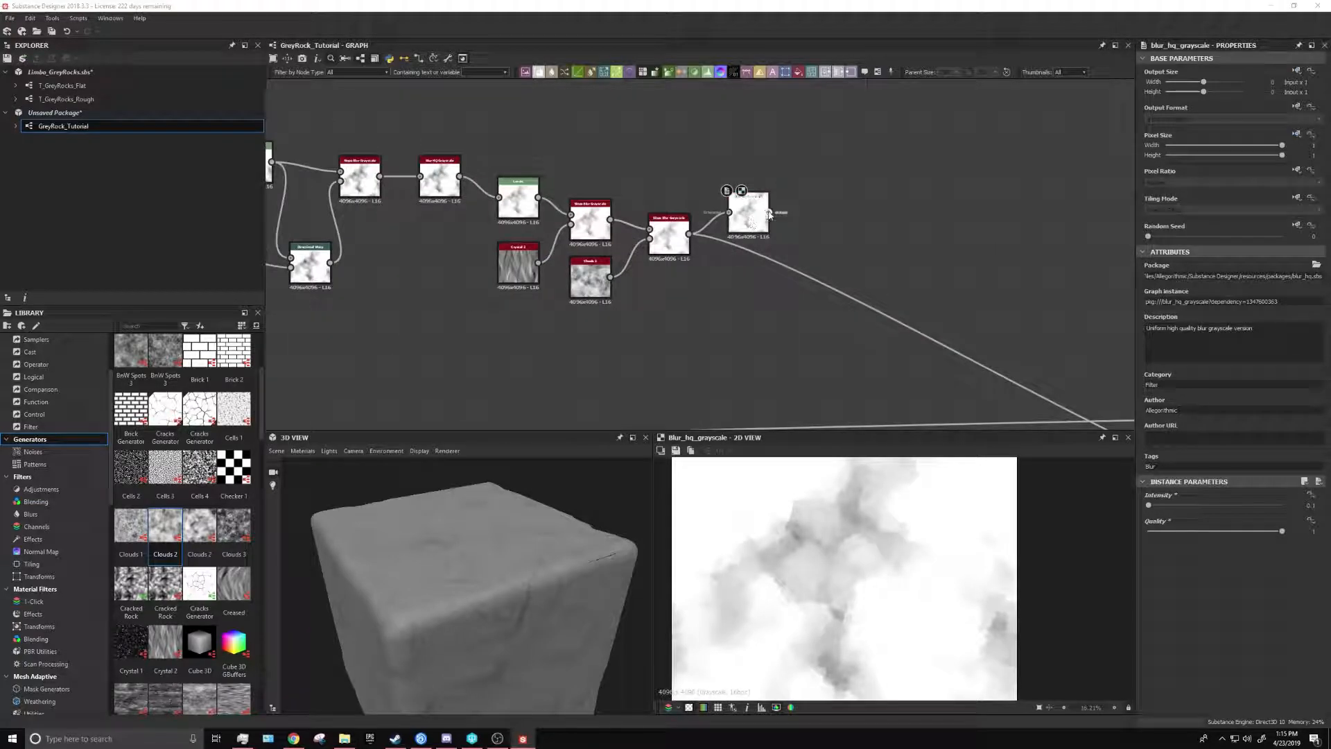
pyautogui.scroll(-1, 936, 329)
pyautogui.moveTo(936, 329); pyautogui.dragTo(752, 202, button='middle')
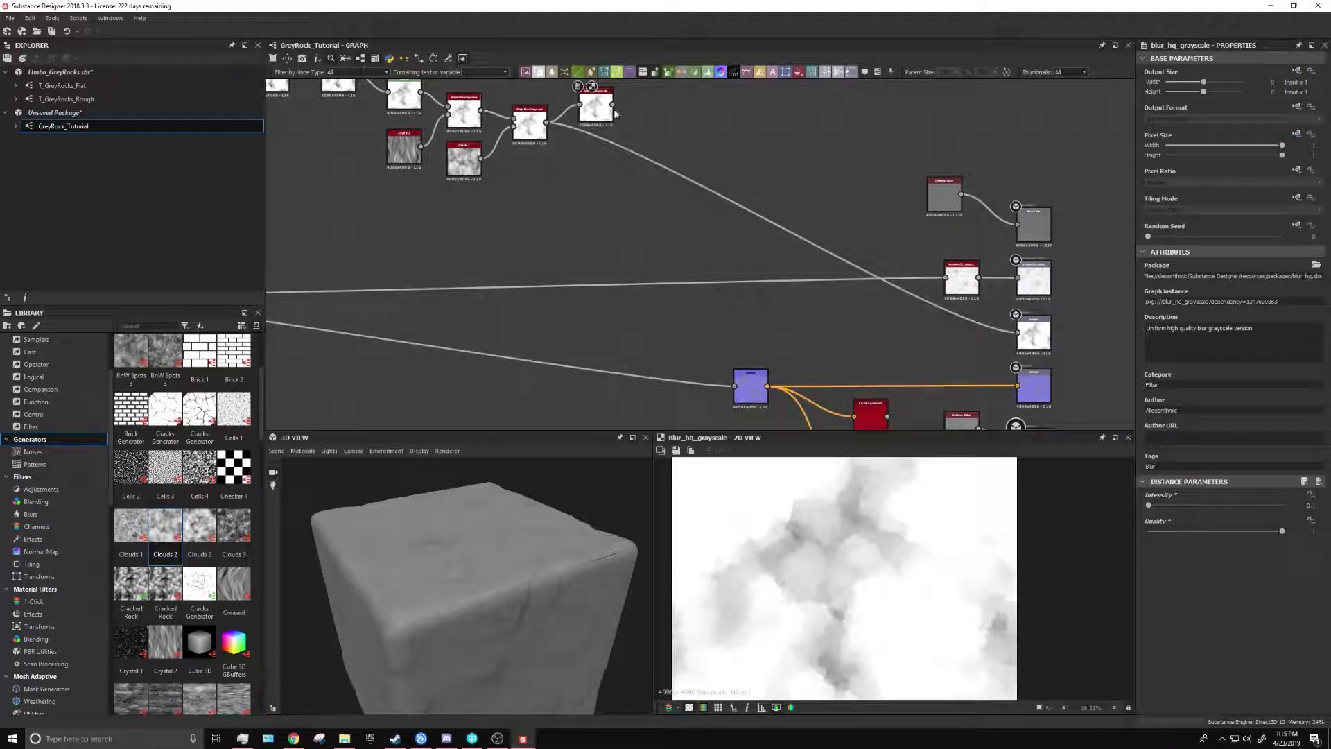
pyautogui.moveTo(614, 109); pyautogui.dragTo(1016, 332)
pyautogui.scroll(3, 418, 615)
pyautogui.moveTo(418, 614); pyautogui.dragTo(594, 595)
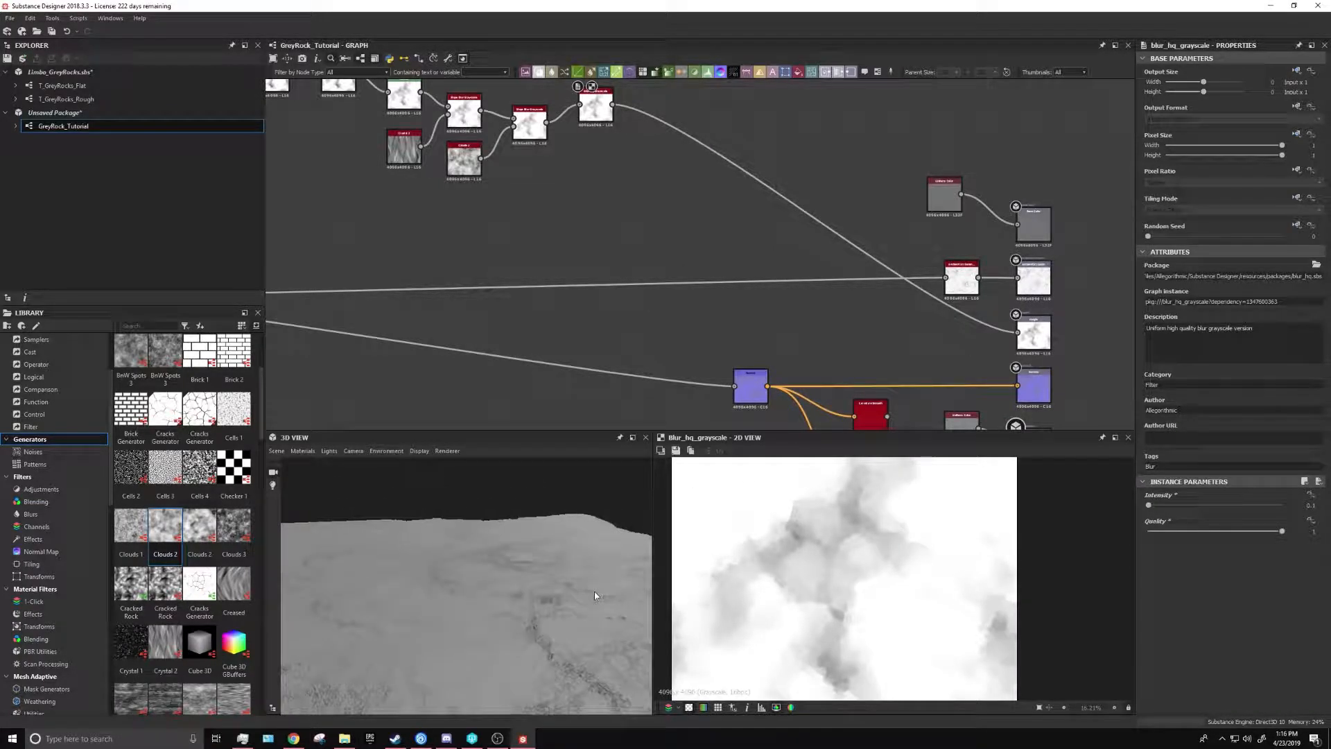
# Move the Normal node close to the Base 1 normal frame
pyautogui.moveTo(535, 366); pyautogui.dragTo(841, 262, button='middle')
pyautogui.moveTo(595, 196); pyautogui.dragTo(754, 201, button='middle')
pyautogui.scroll(-1, 867, 358)
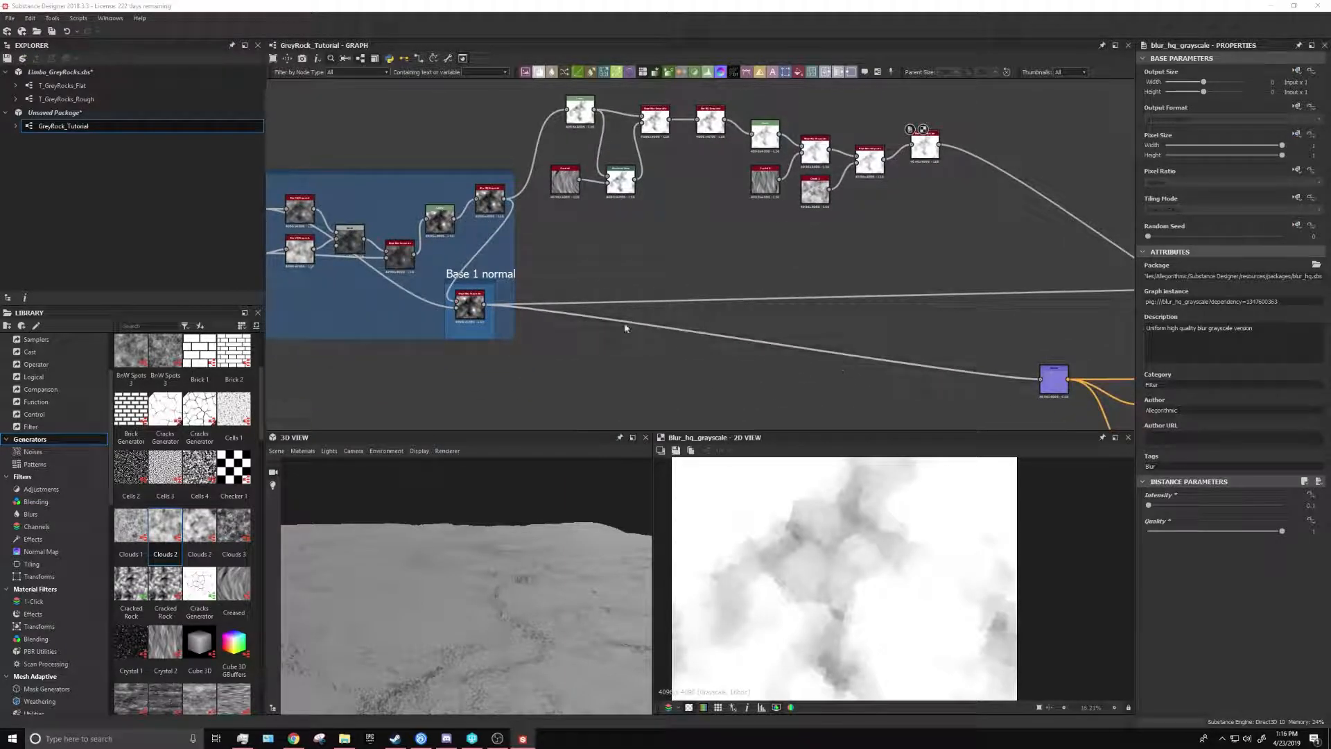
pyautogui.moveTo(633, 332); pyautogui.dragTo(481, 247, button='middle')
pyautogui.moveTo(910, 296); pyautogui.dragTo(504, 260)
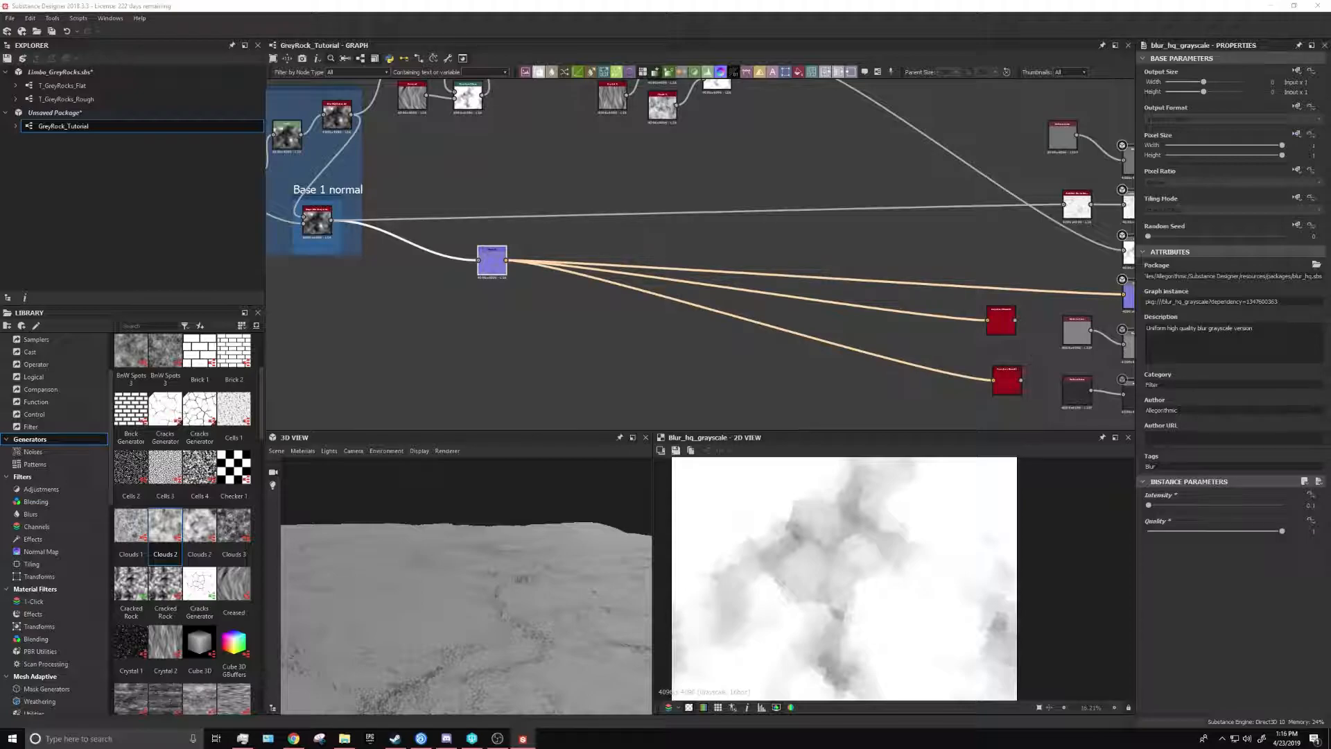
pyautogui.scroll(2, 700, 261)
pyautogui.scroll(-3, 672, 273)
pyautogui.moveTo(677, 201); pyautogui.dragTo(676, 264, button='middle')
pyautogui.scroll(2, 653, 280)
pyautogui.scroll(-1, 676, 264)
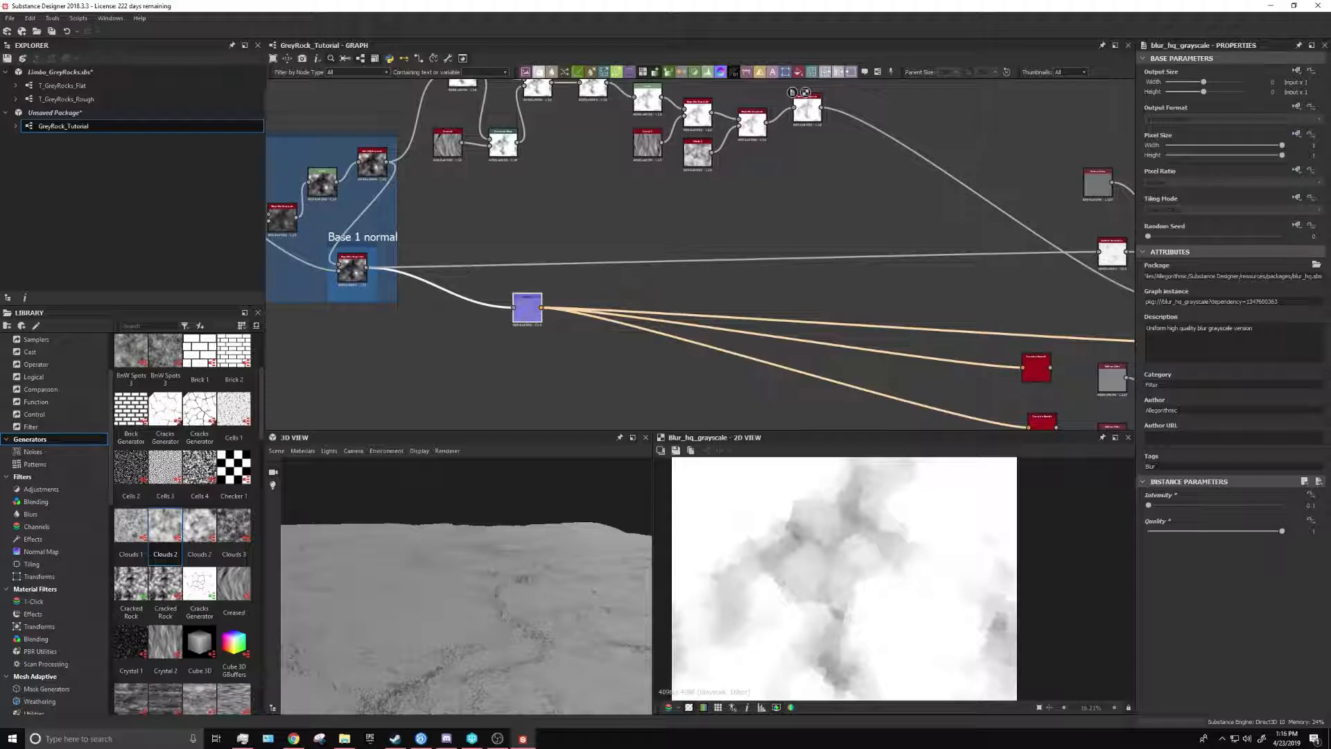
pyautogui.click(805, 93)
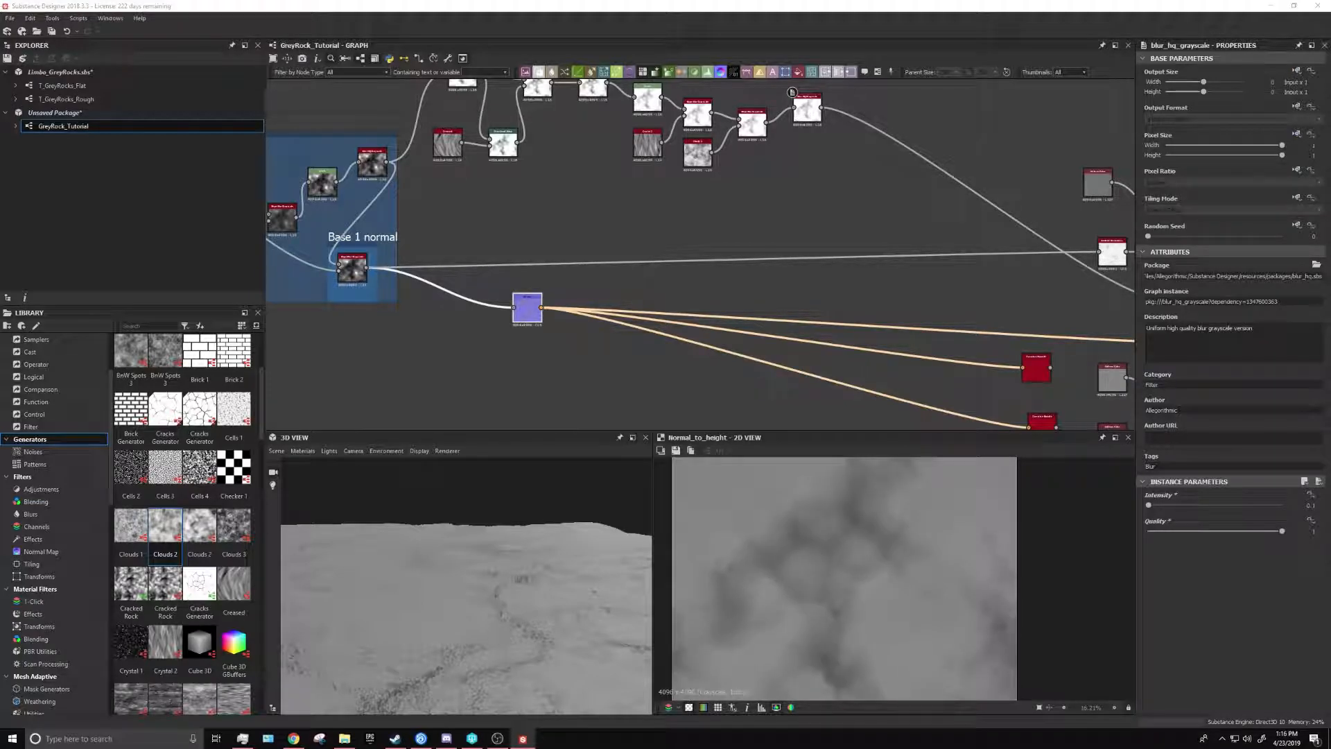
# Add a second Normal node just above the existing one and set its intensity to 10
pyautogui.scroll(2, 678, 284)
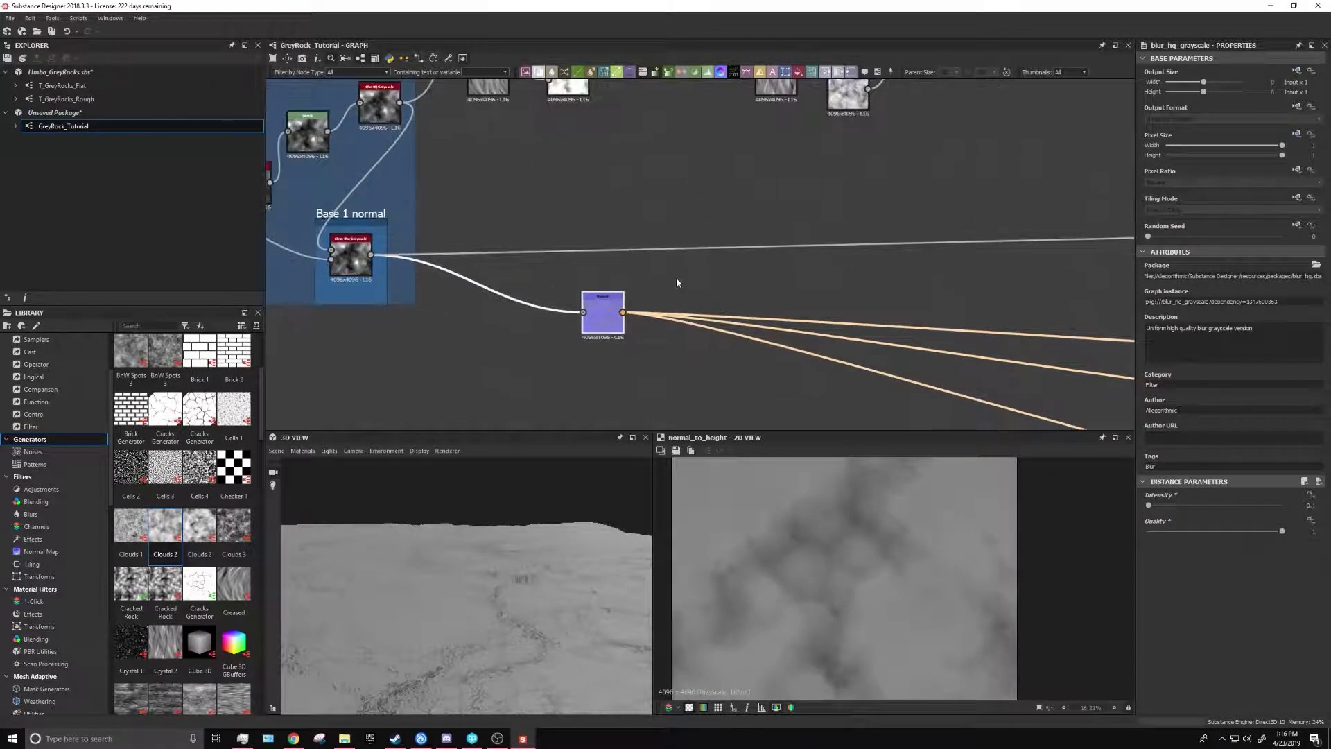
pyautogui.press('space')
pyautogui.write('no')
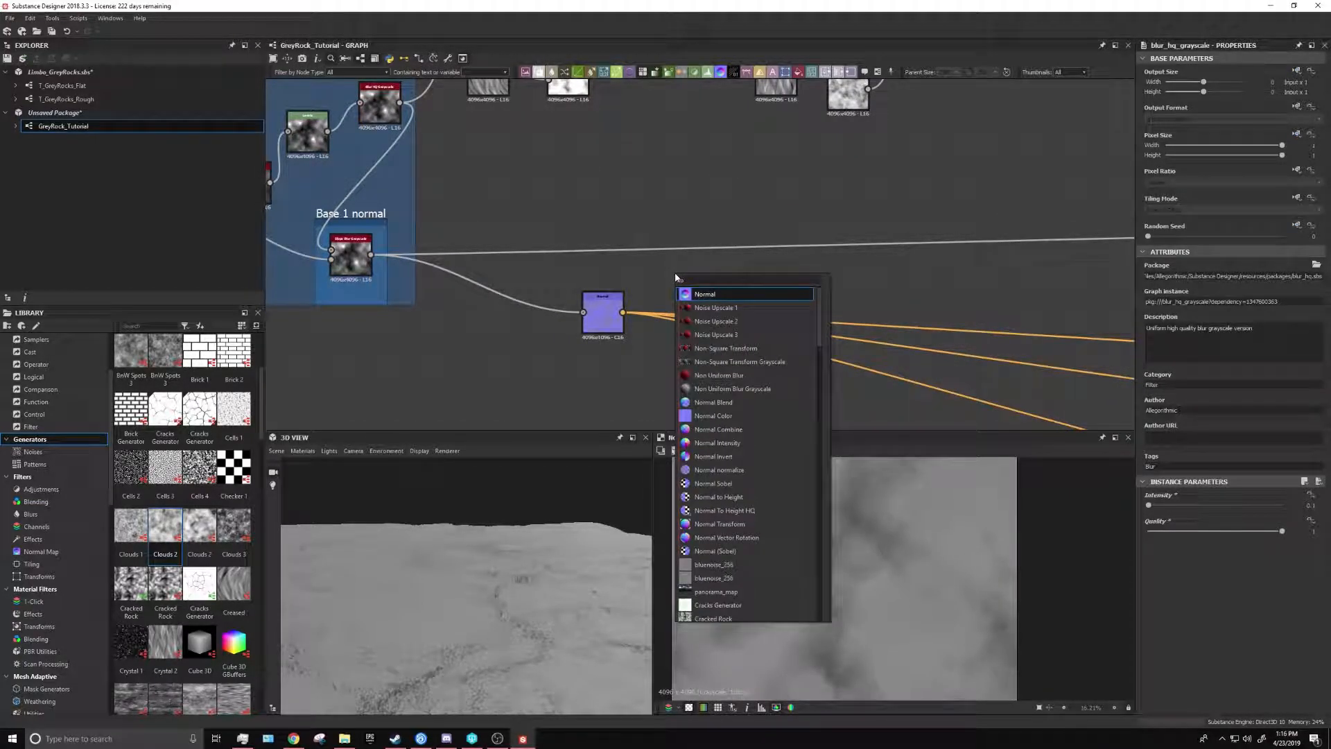
pyautogui.press('Return')
pyautogui.click(1320, 277)
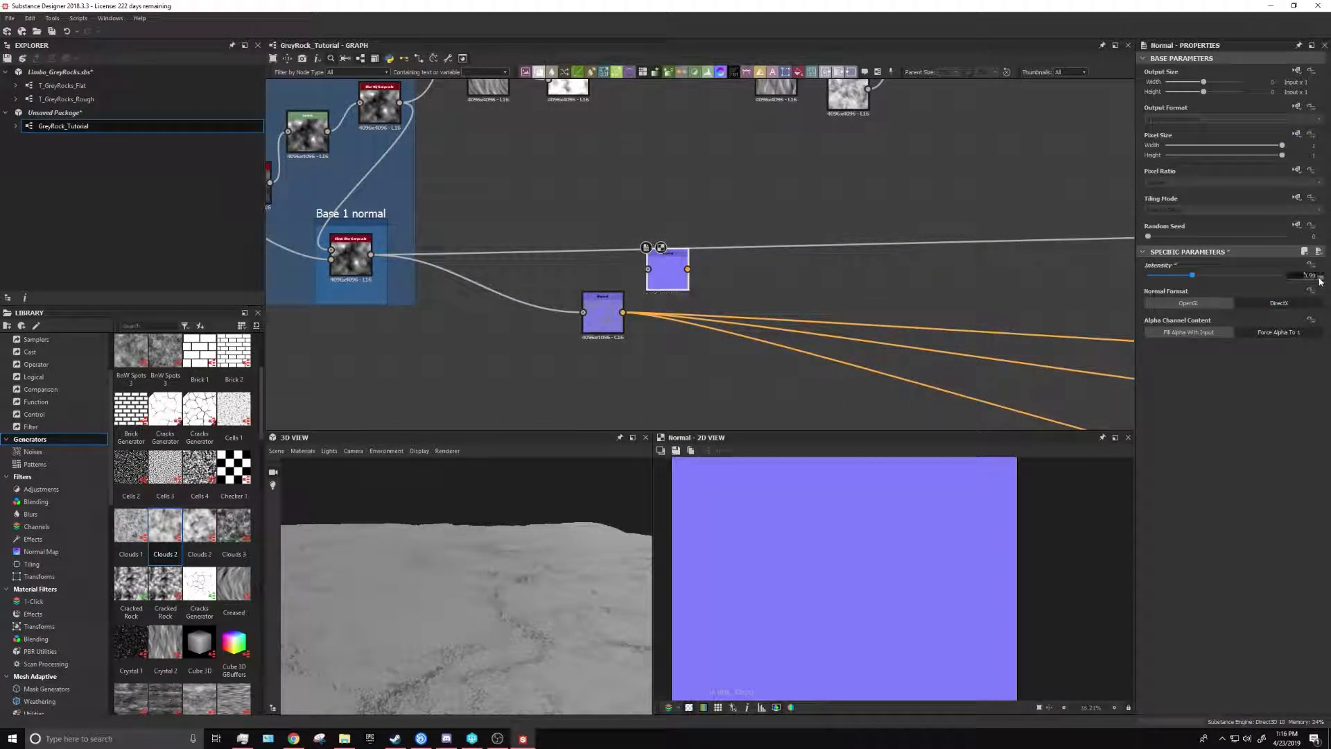
pyautogui.write('10')
pyautogui.press('Return')
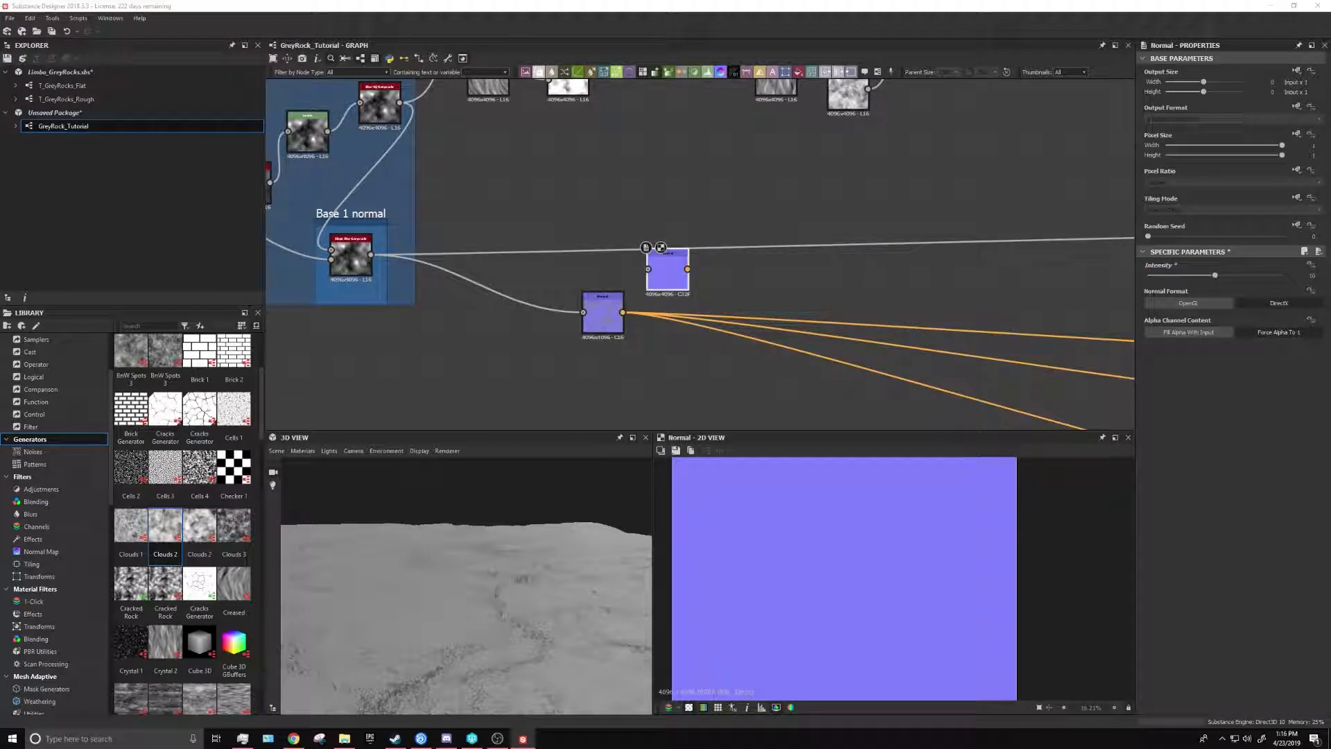
# Add a Normal Blend node and place it just after the two Normal nodes
pyautogui.press('space')
pyautogui.write('norm')
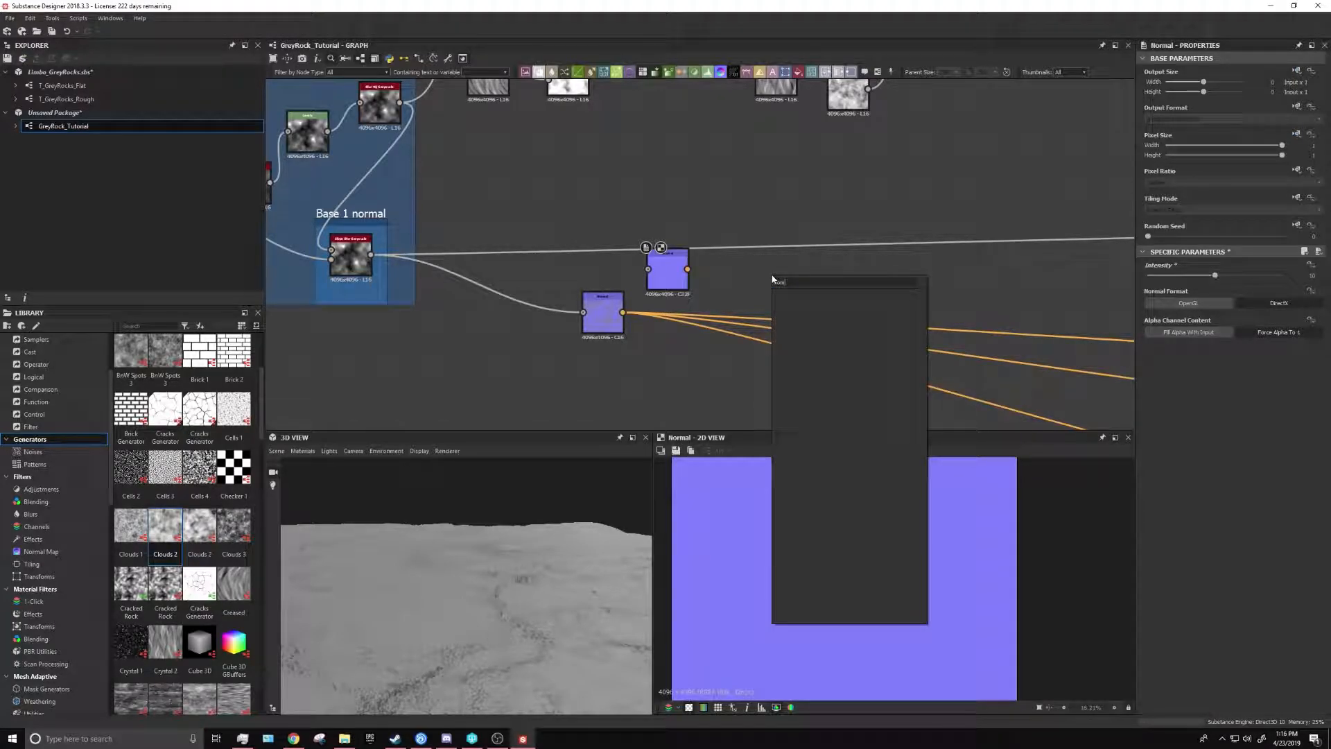
pyautogui.press('BackSpace')
pyautogui.press('BackSpace')
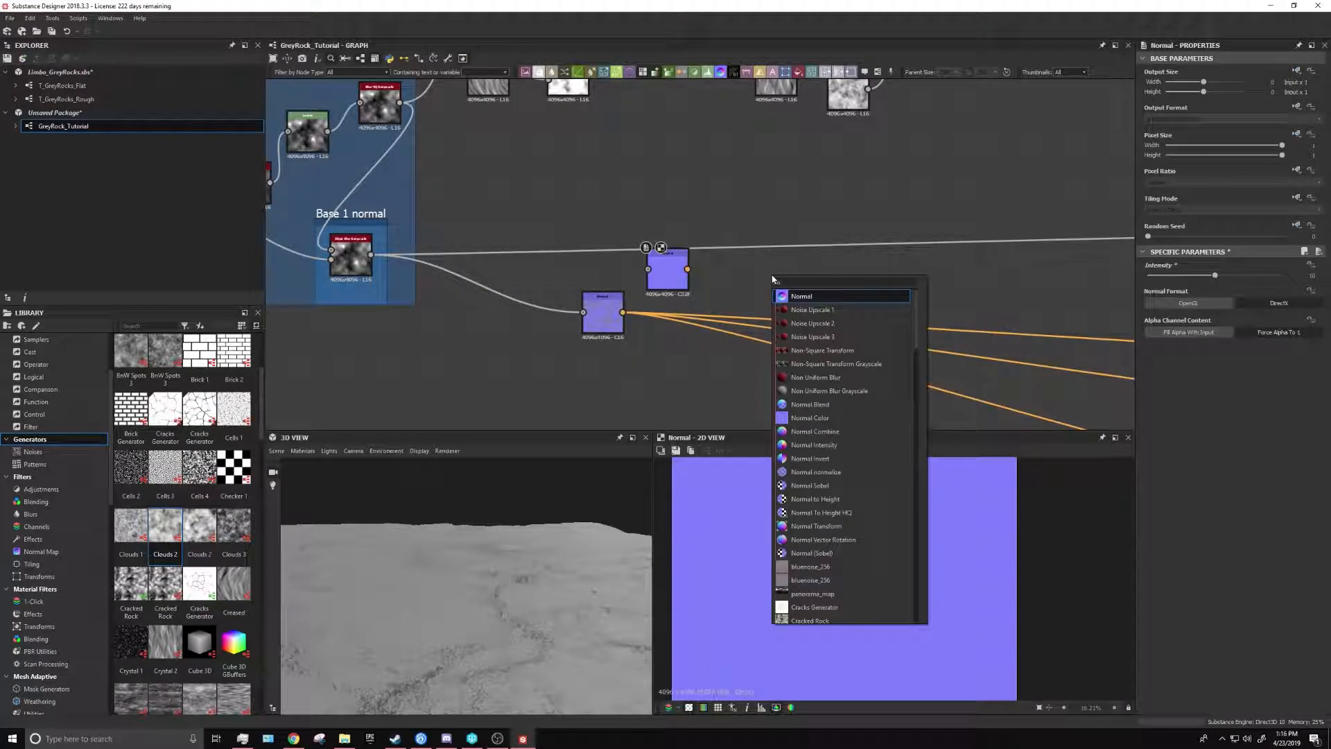
pyautogui.click(846, 404)
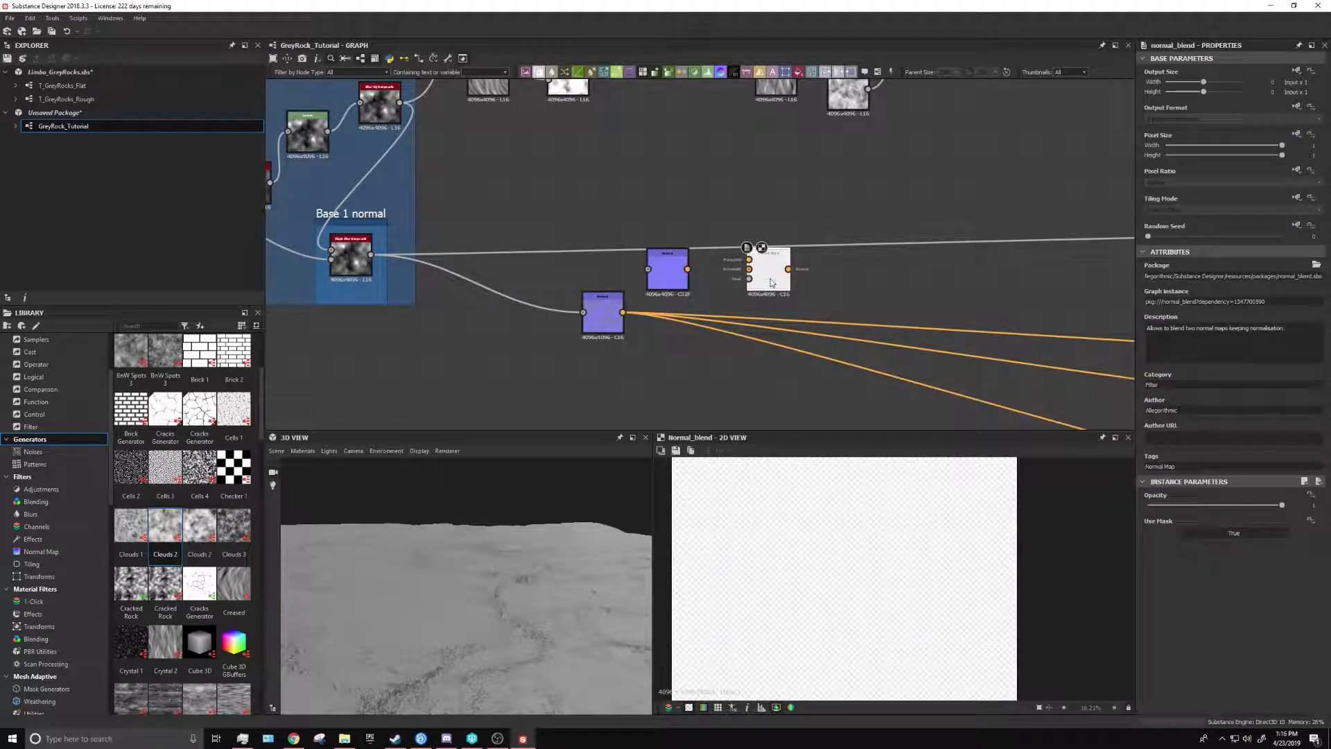
pyautogui.moveTo(771, 282); pyautogui.dragTo(758, 310)
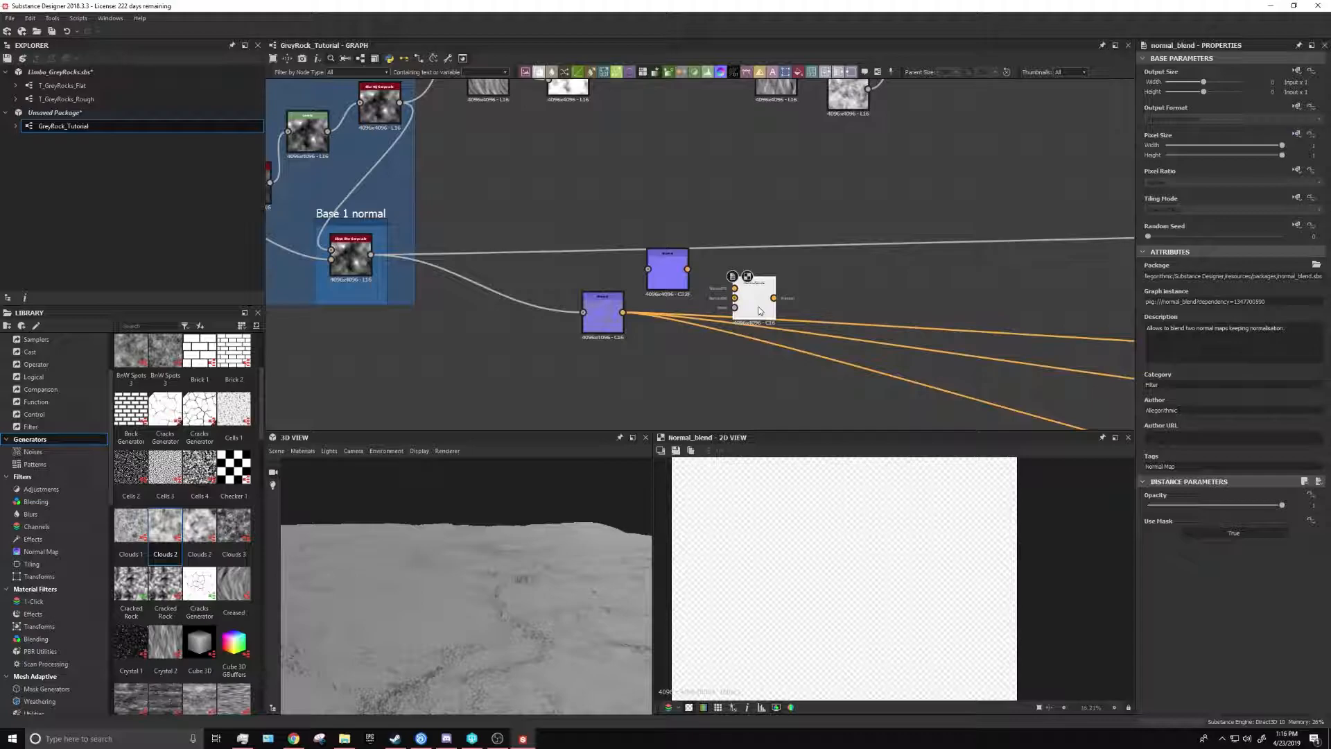
# Connect the unlinked second Normal to the Normal Blend's NormalBG input and the base Normal to its NormalFG input
pyautogui.scroll(5, 759, 310)
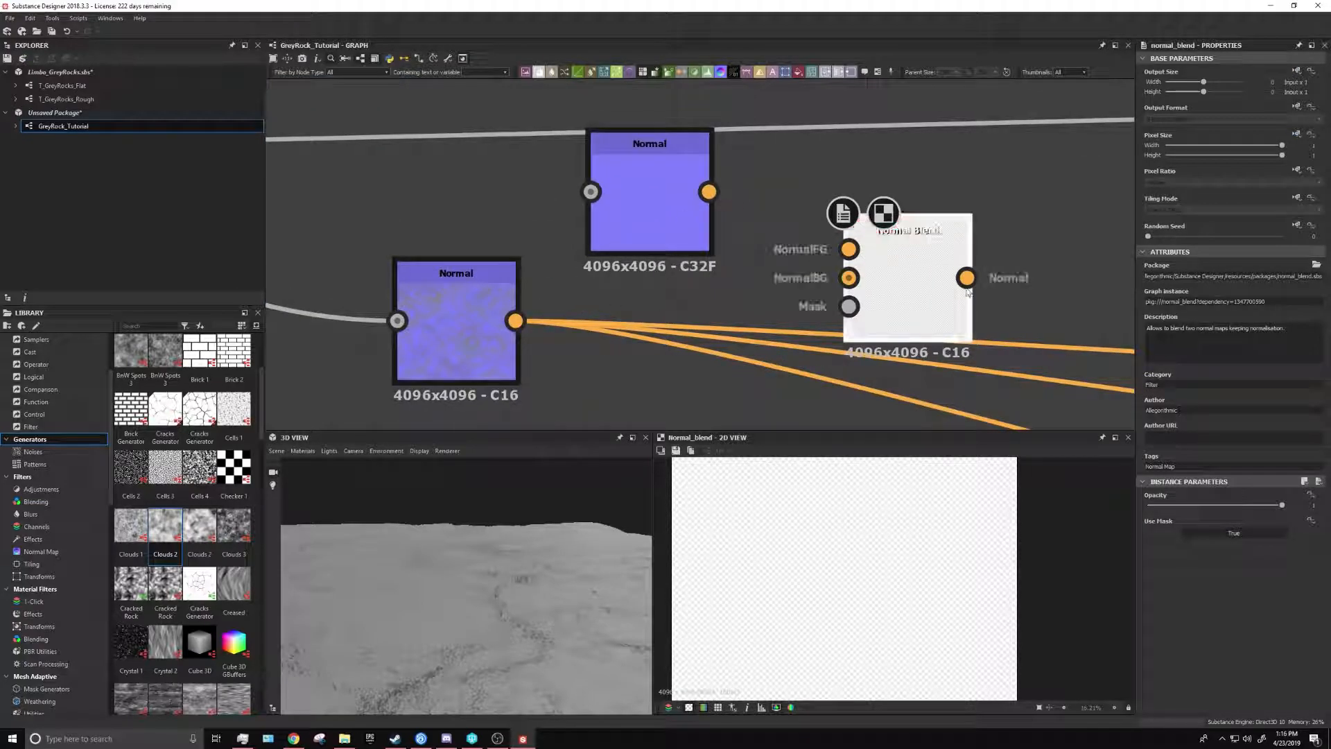
pyautogui.moveTo(709, 192); pyautogui.dragTo(849, 278)
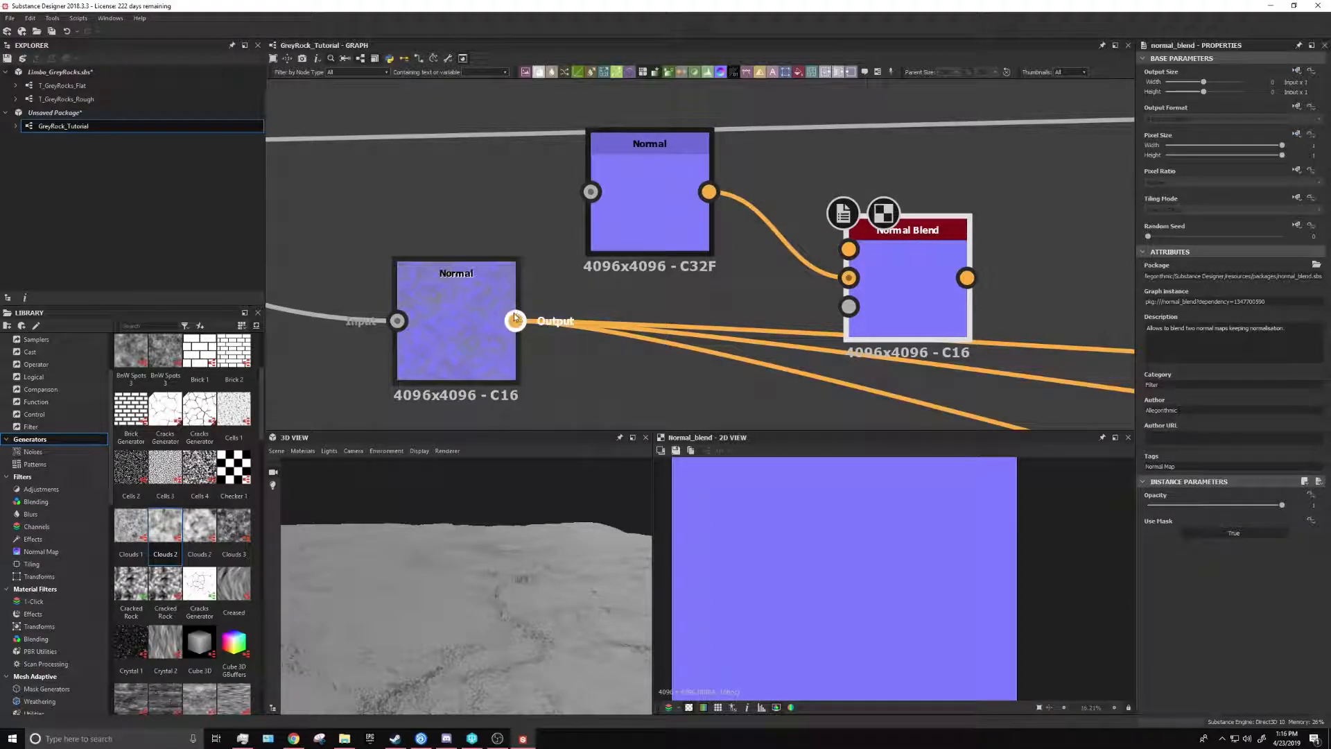
pyautogui.moveTo(517, 320); pyautogui.dragTo(849, 249)
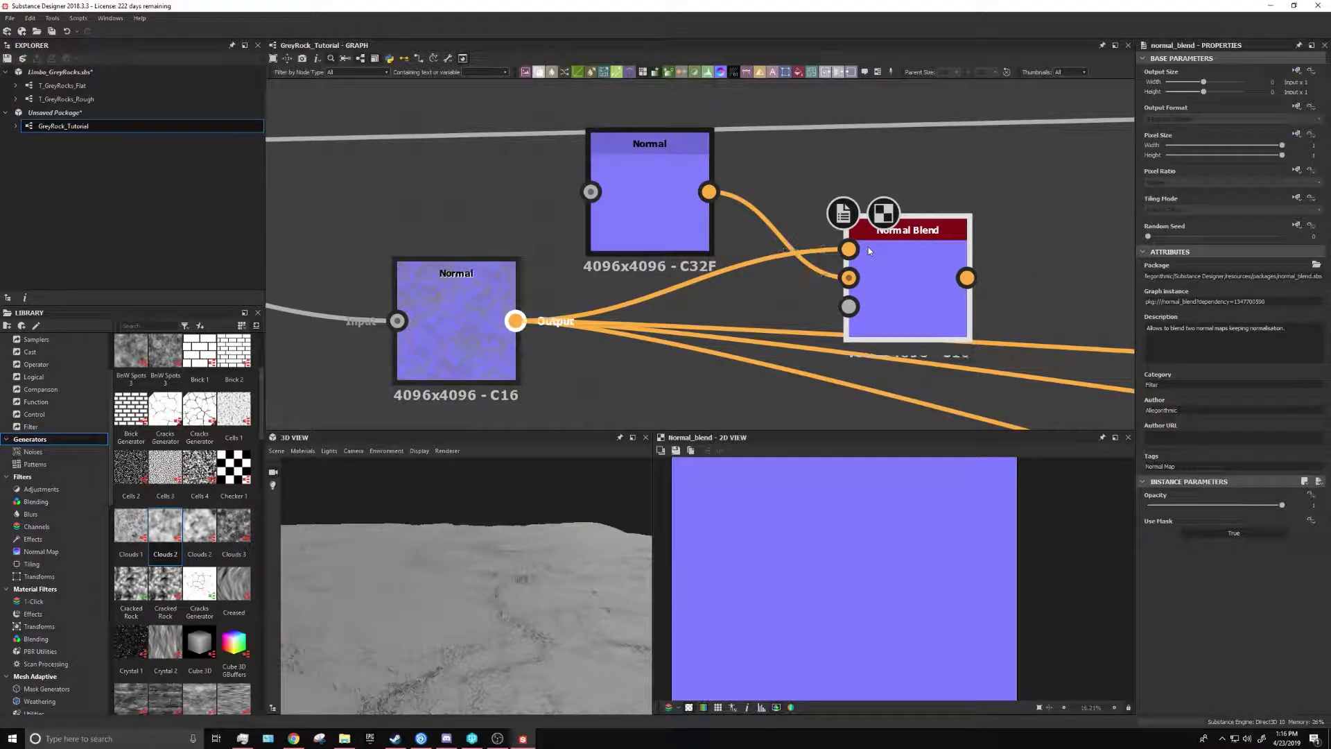
pyautogui.scroll(-5, 870, 251)
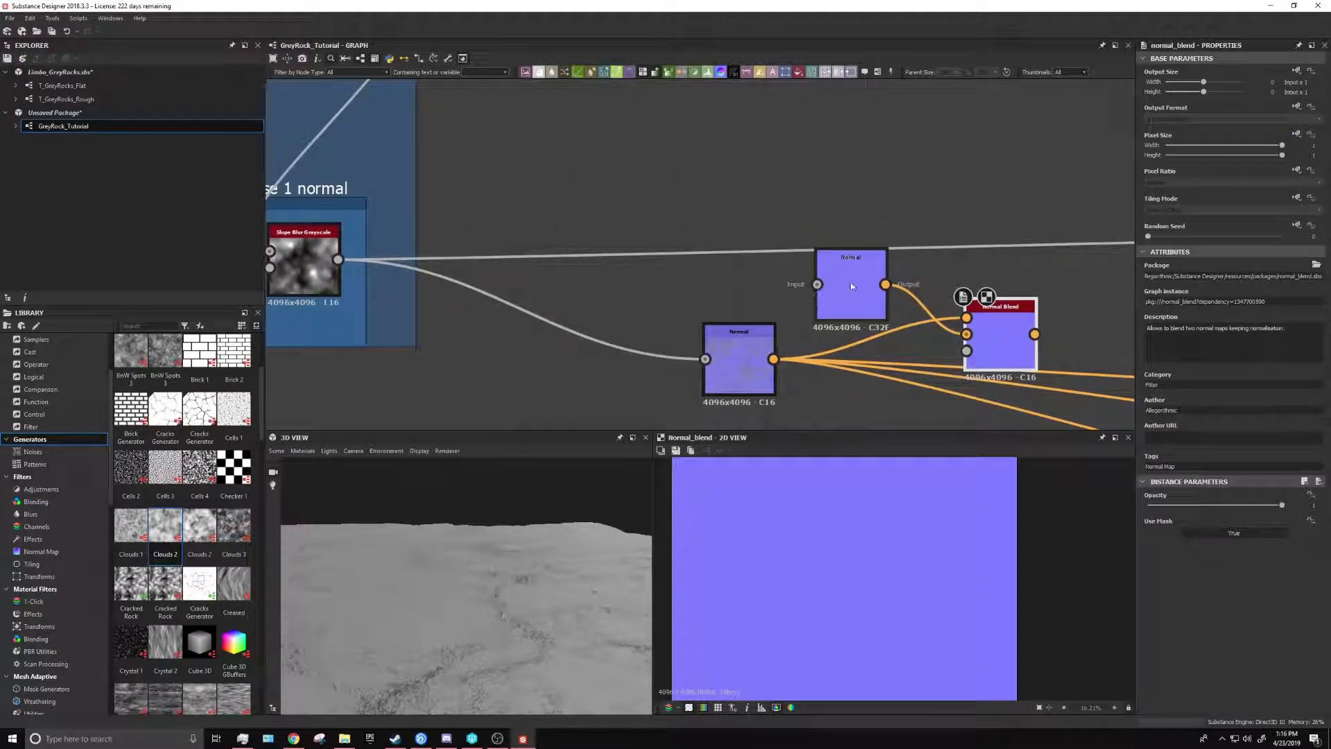
# Move the second Normal node up toward the height chain and feed it from the last Blur HQ Grayscale
pyautogui.moveTo(875, 305); pyautogui.dragTo(1024, 157)
pyautogui.moveTo(1024, 157); pyautogui.dragTo(814, 314, button='middle')
pyautogui.scroll(-3, 814, 314)
pyautogui.moveTo(780, 301); pyautogui.dragTo(1072, 143)
pyautogui.moveTo(797, 416); pyautogui.dragTo(778, 242, button='middle')
pyautogui.scroll(4, 771, 269)
pyautogui.scroll(1, 771, 269)
# Compare the base Normal, the height-fed Normal and the Normal Blend result in the 2D view
pyautogui.click(818, 163)
pyautogui.scroll(5, 842, 596)
pyautogui.click(441, 186)
pyautogui.doubleClick(440, 187)
pyautogui.moveTo(780, 100); pyautogui.dragTo(749, 359, button='middle')
pyautogui.doubleClick(777, 127)
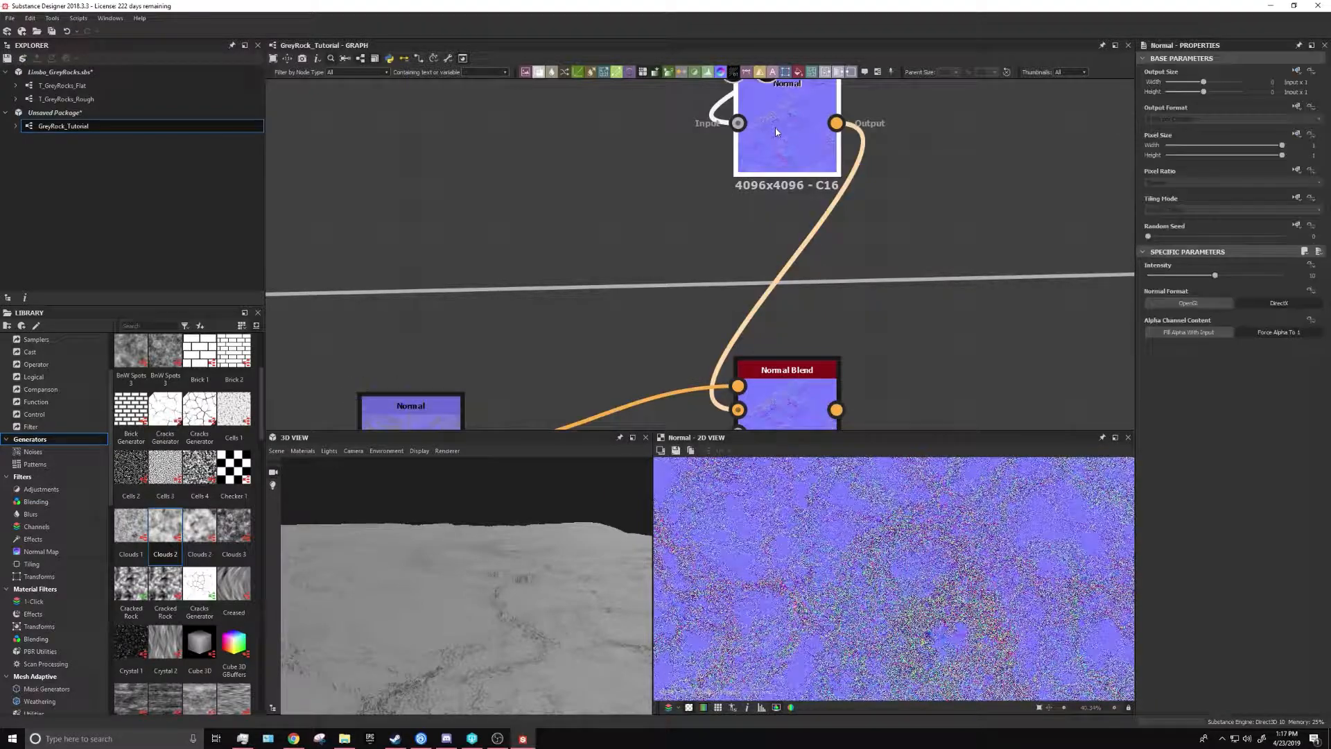
pyautogui.scroll(-4, 911, 573)
pyautogui.doubleClick(797, 392)
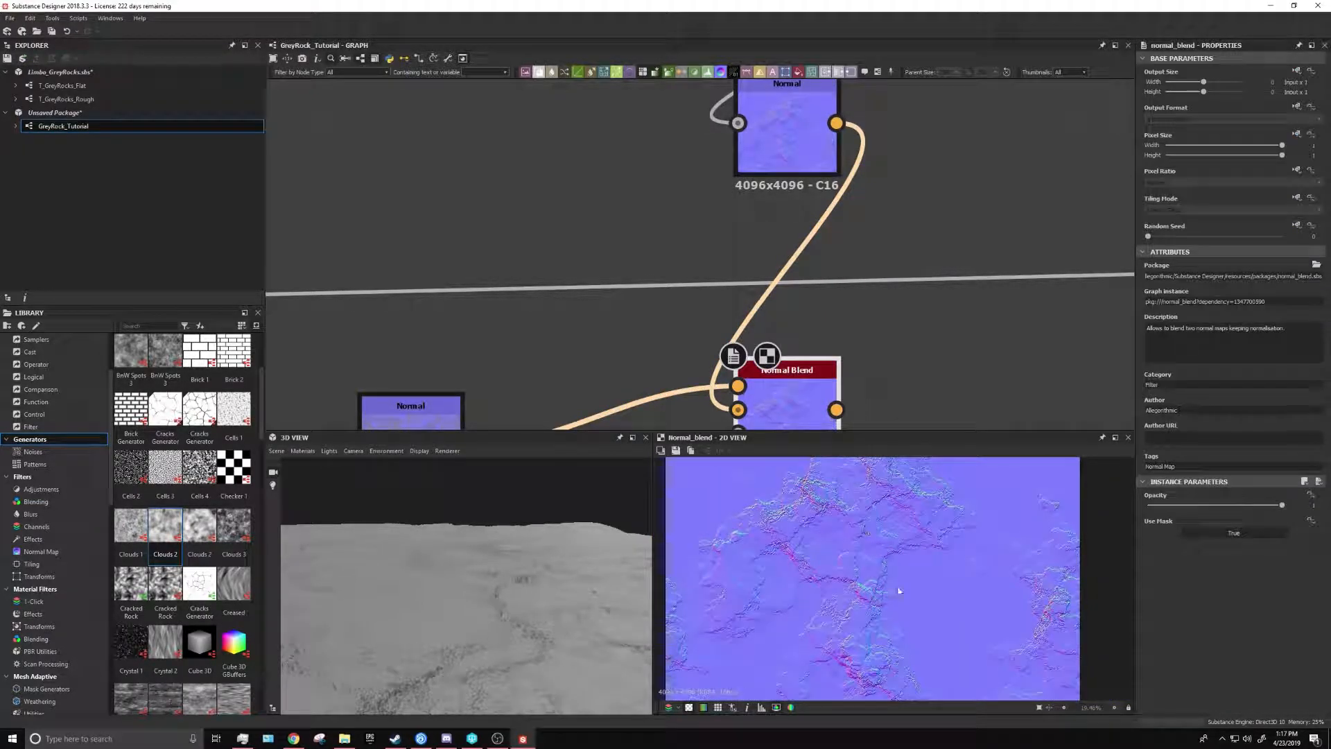
pyautogui.moveTo(964, 384); pyautogui.dragTo(929, 217, button='middle')
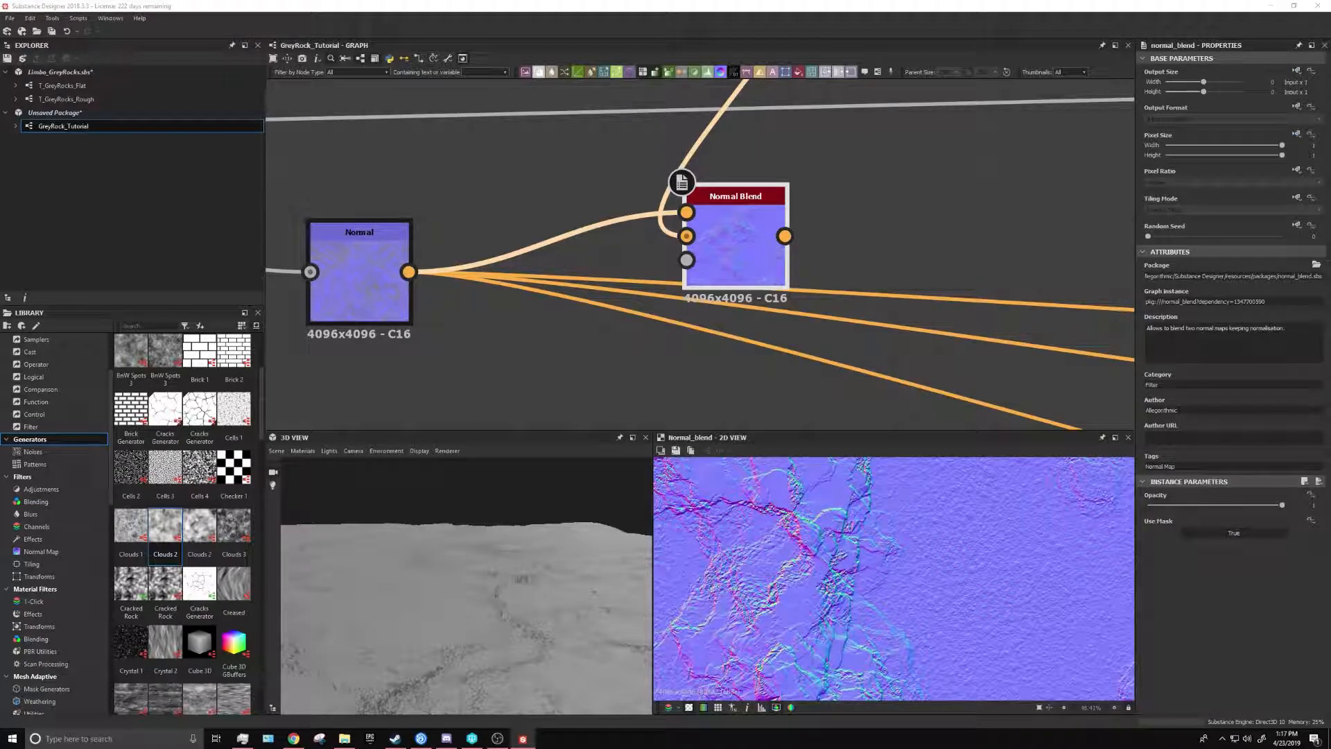
pyautogui.moveTo(814, 261); pyautogui.dragTo(872, 277, button='middle')
# Move the Normal Blend node farther from the base Normal and compare the two nodes
pyautogui.moveTo(806, 274); pyautogui.dragTo(965, 255)
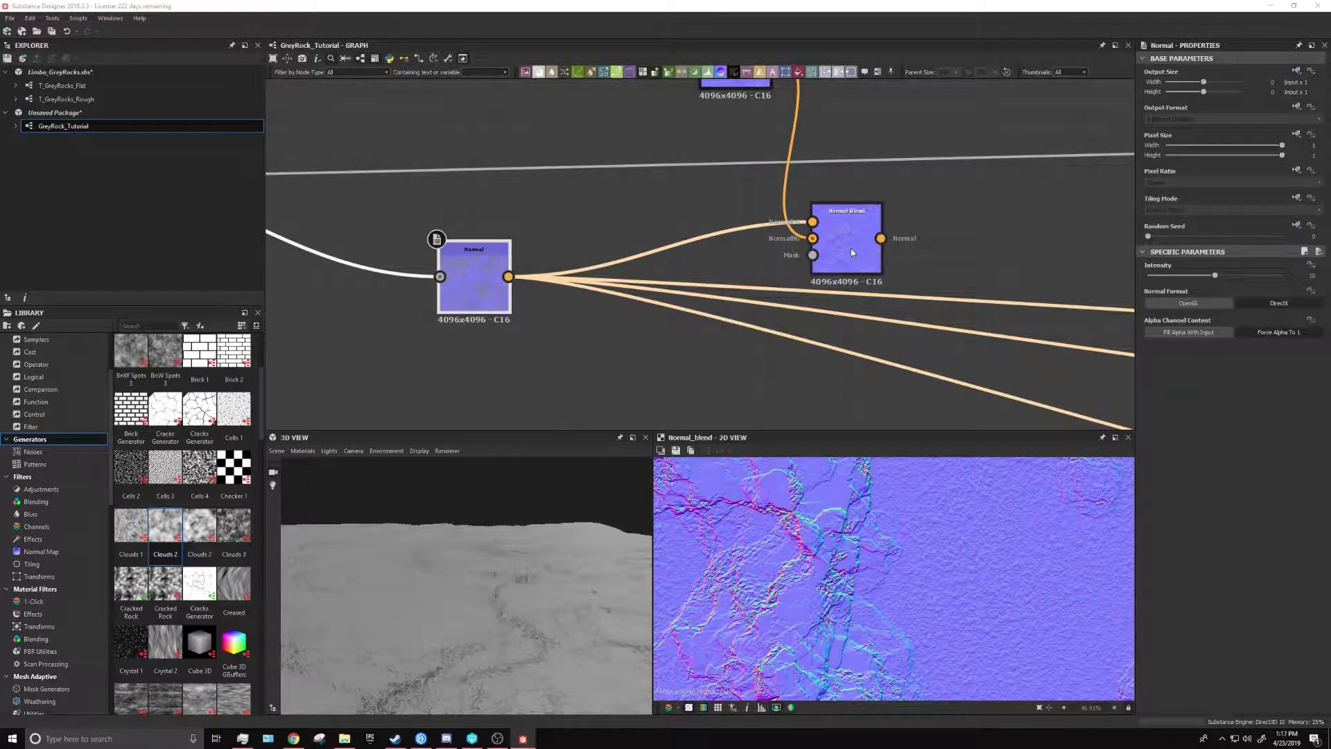
pyautogui.click(852, 251)
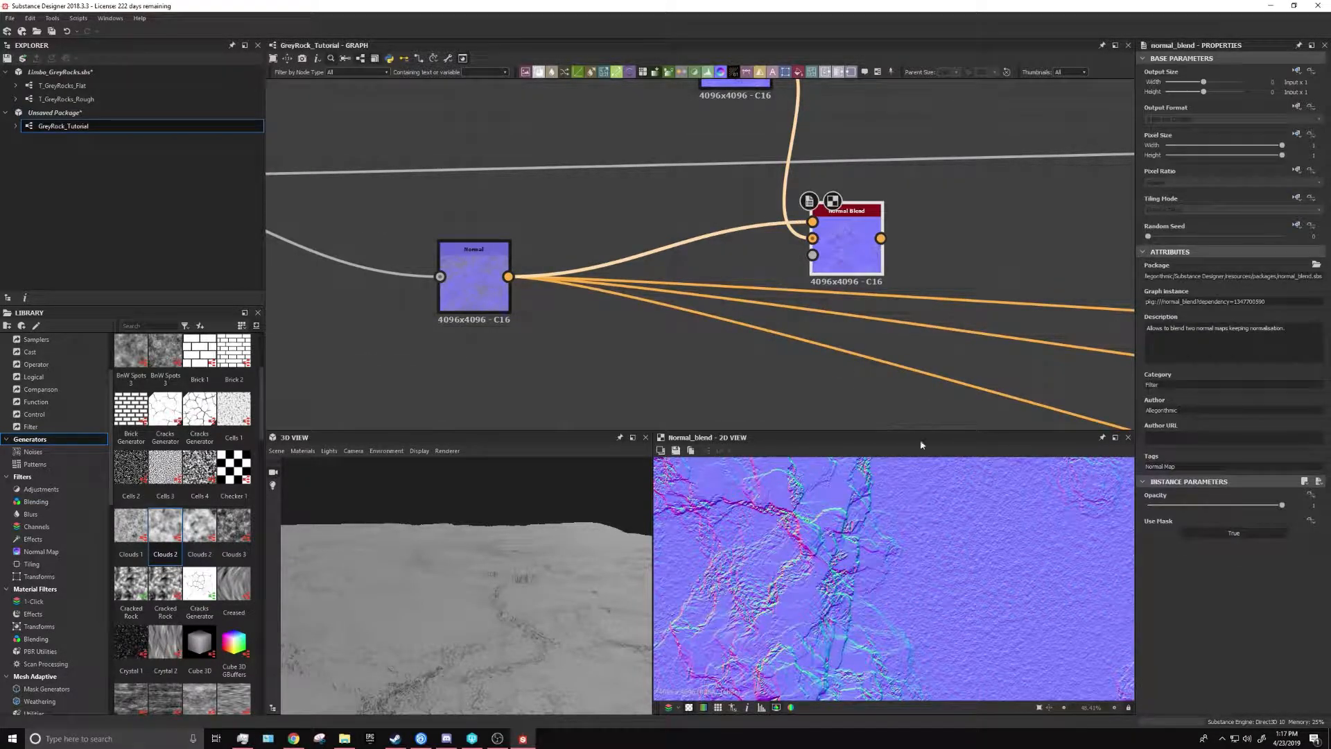
pyautogui.click(464, 293)
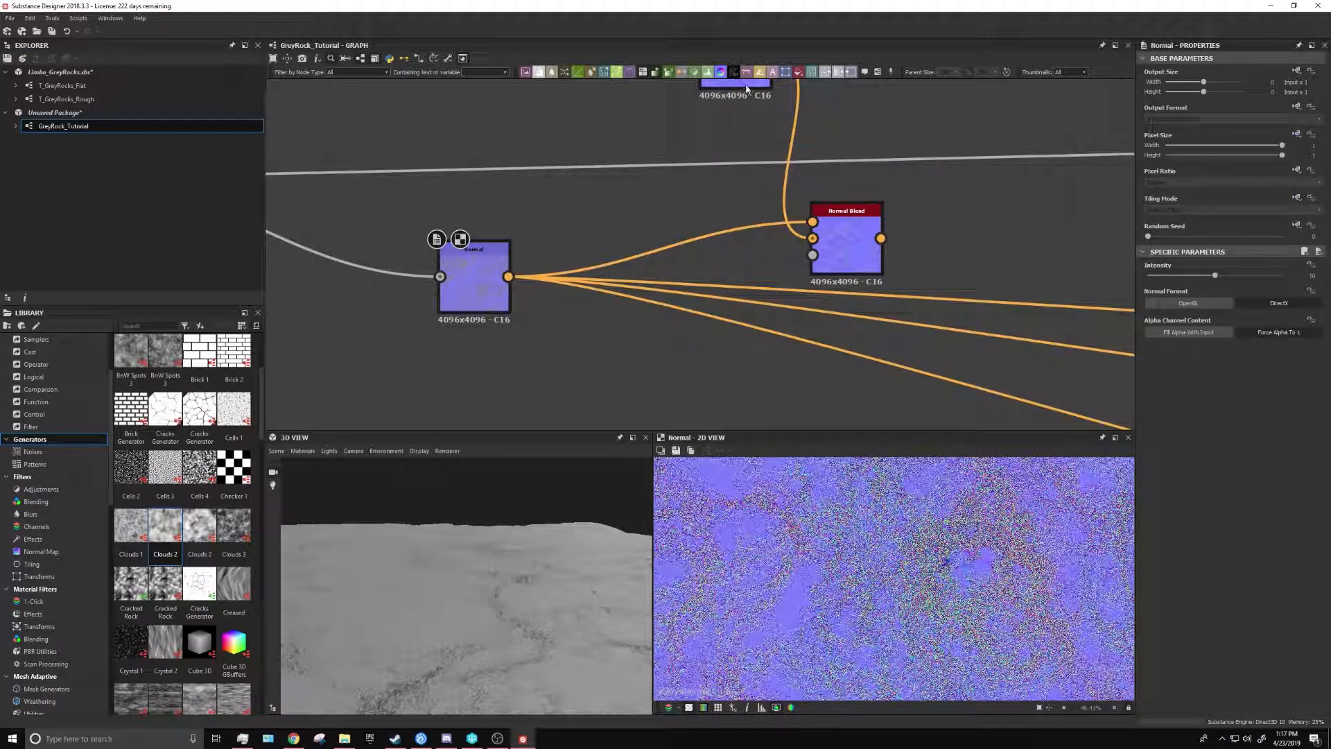
pyautogui.click(849, 250)
# Transfer the base Normal's downstream connections to the Normal Blend output and check the surface in 3D
pyautogui.moveTo(885, 253); pyautogui.dragTo(608, 289, button='middle')
pyautogui.scroll(-5, 795, 253)
pyautogui.keyDown('shift'); pyautogui.moveTo(386, 287); pyautogui.dragTo(519, 329); pyautogui.keyUp('shift')
pyautogui.moveTo(514, 594); pyautogui.dragTo(368, 562)
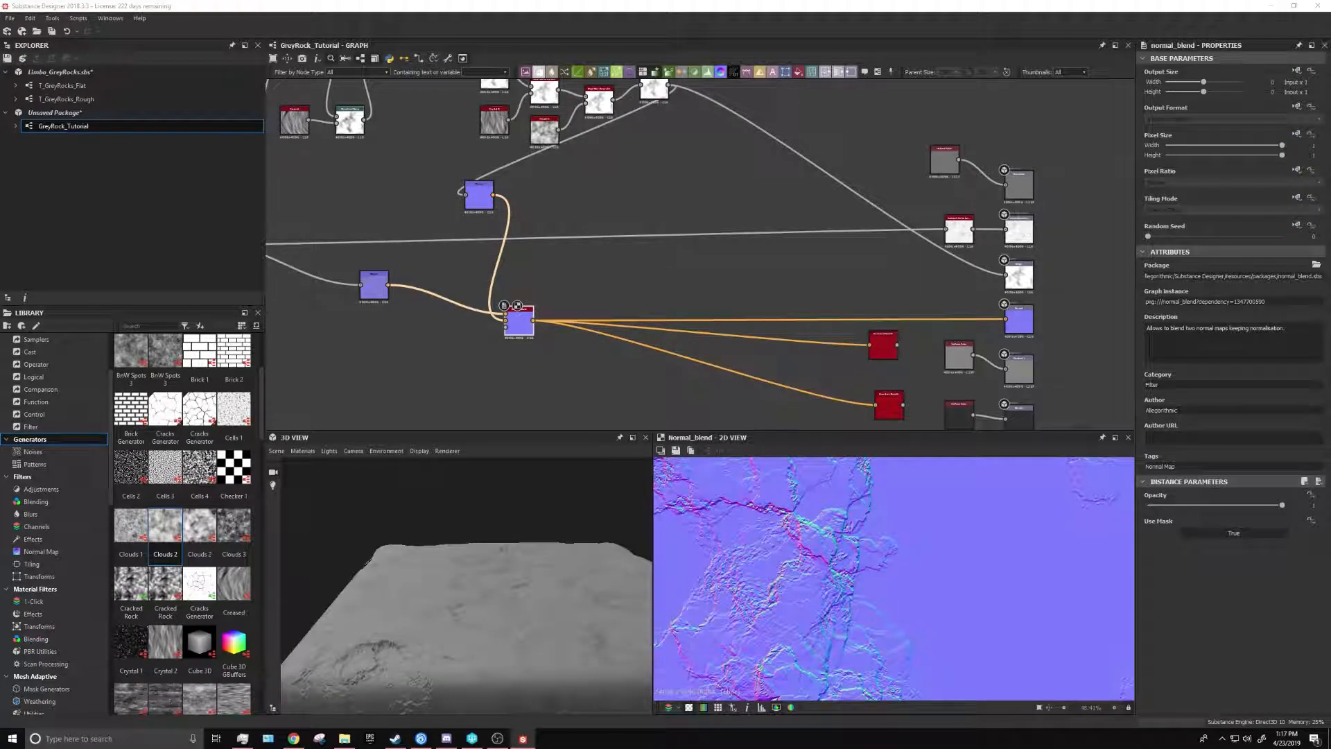
# Move the height-fed Normal node farther along, below the end of the height chain
pyautogui.moveTo(854, 213); pyautogui.dragTo(881, 331, button='middle')
pyautogui.scroll(4, 664, 214)
pyautogui.scroll(-5, 827, 276)
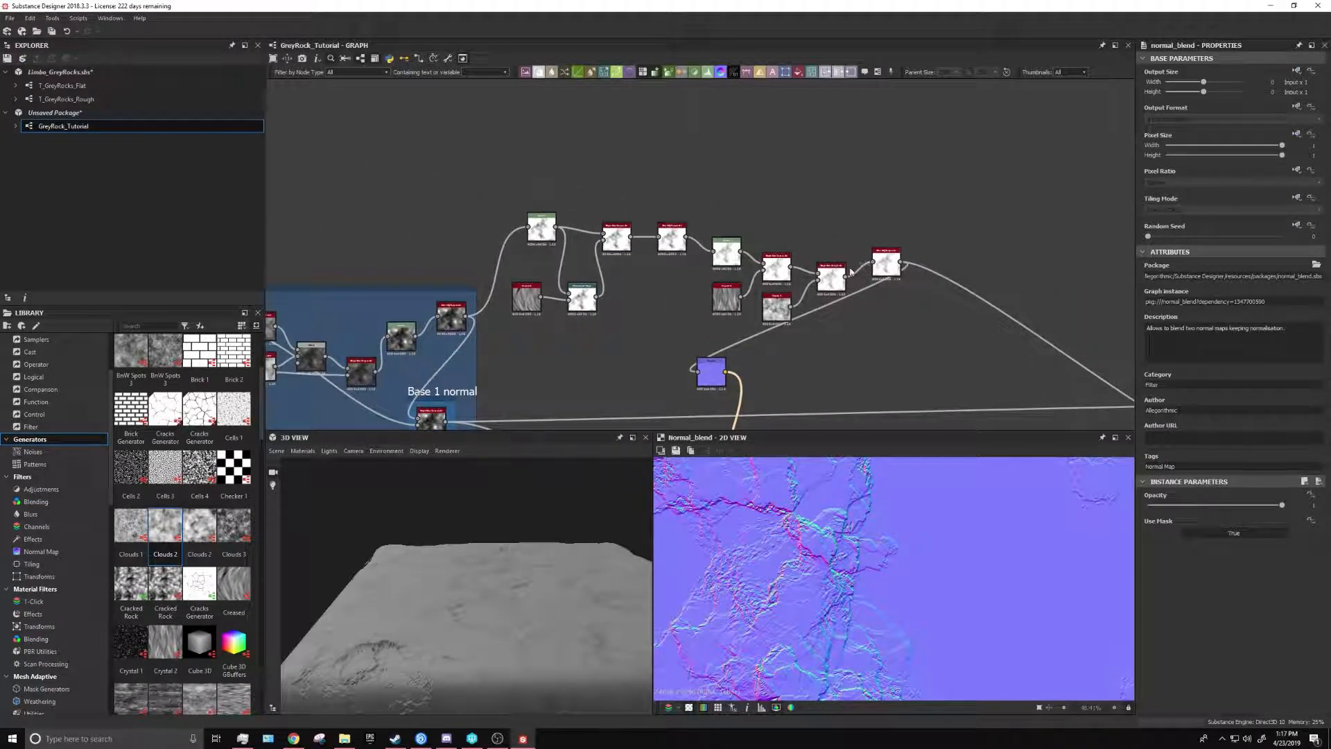
pyautogui.moveTo(538, 193); pyautogui.dragTo(926, 331)
pyautogui.moveTo(712, 370); pyautogui.dragTo(825, 418)
pyautogui.moveTo(842, 321); pyautogui.dragTo(831, 306, button='middle')
# Add a Blend node after the last Blur HQ Grayscale and connect the blur to its Background input
pyautogui.scroll(3, 752, 243)
pyautogui.moveTo(615, 300); pyautogui.dragTo(513, 338, button='middle')
pyautogui.scroll(4, 866, 287)
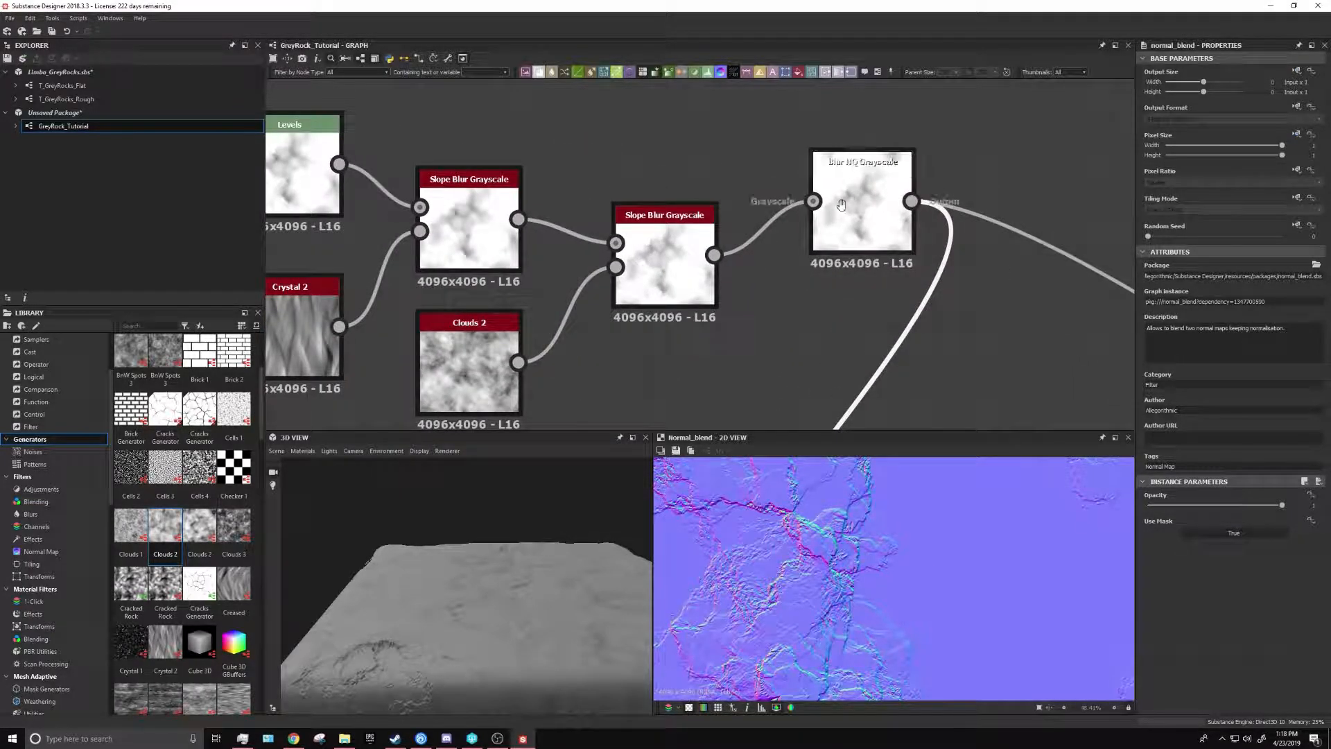
pyautogui.moveTo(773, 201); pyautogui.dragTo(584, 274, button='middle')
pyautogui.press('space')
pyautogui.write('b')
pyautogui.press('Return')
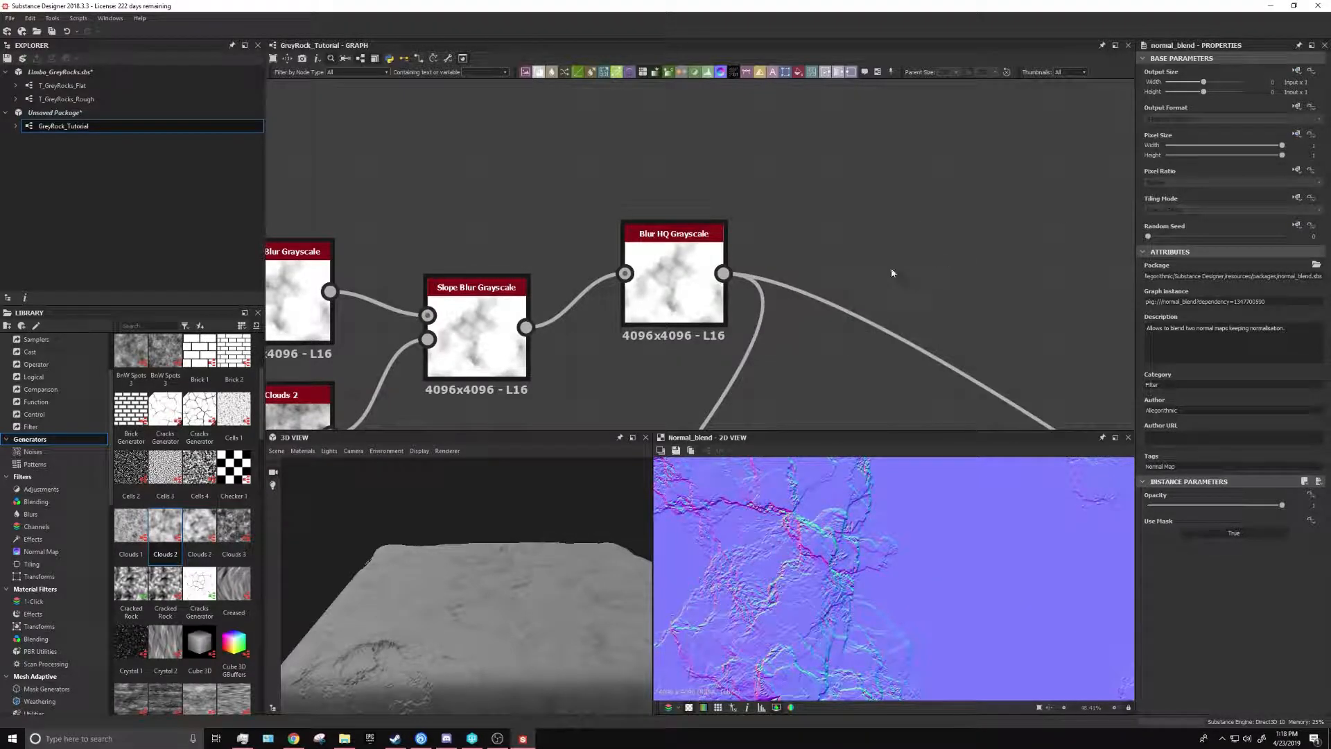
pyautogui.moveTo(723, 273); pyautogui.dragTo(858, 230)
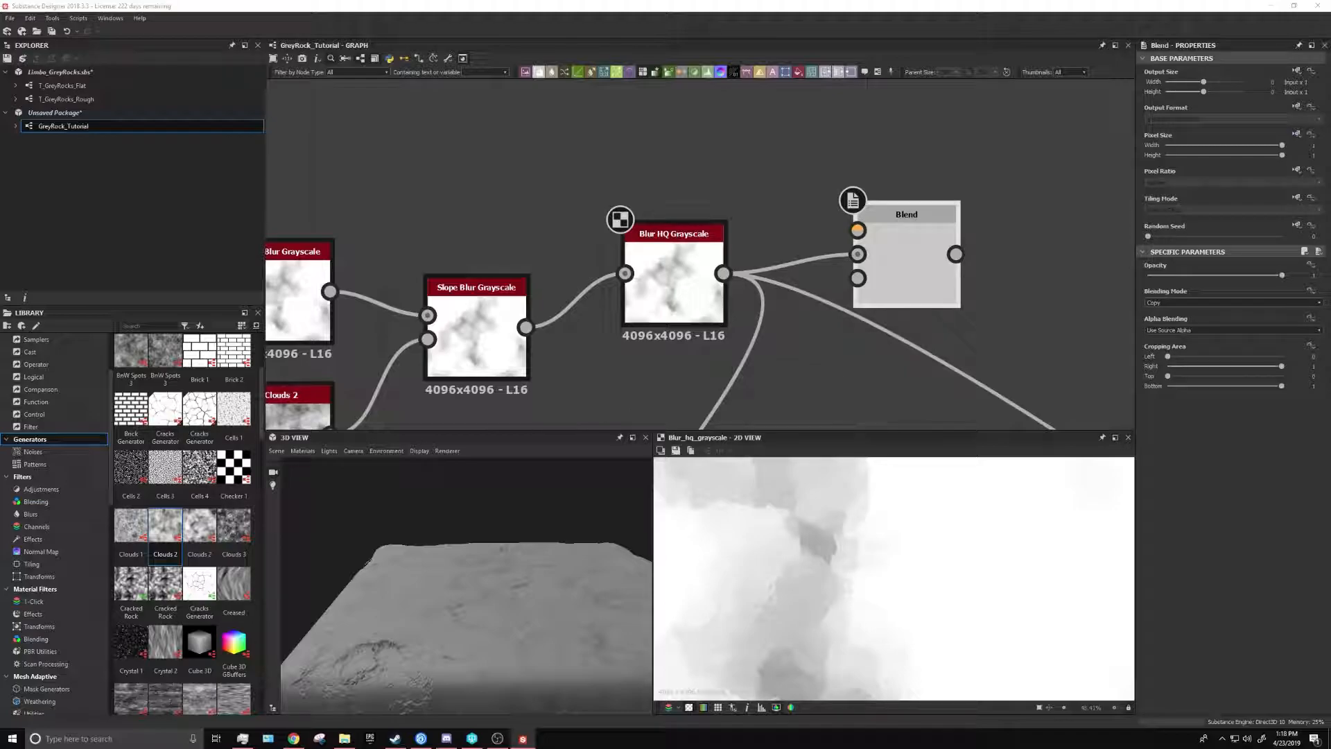
# Add a Dirt 1 noise node above the blur and connect it to the Blend's Foreground input
pyautogui.press('Return')
pyautogui.moveTo(709, 136); pyautogui.dragTo(696, 223, button='middle')
pyautogui.moveTo(707, 340); pyautogui.dragTo(885, 314)
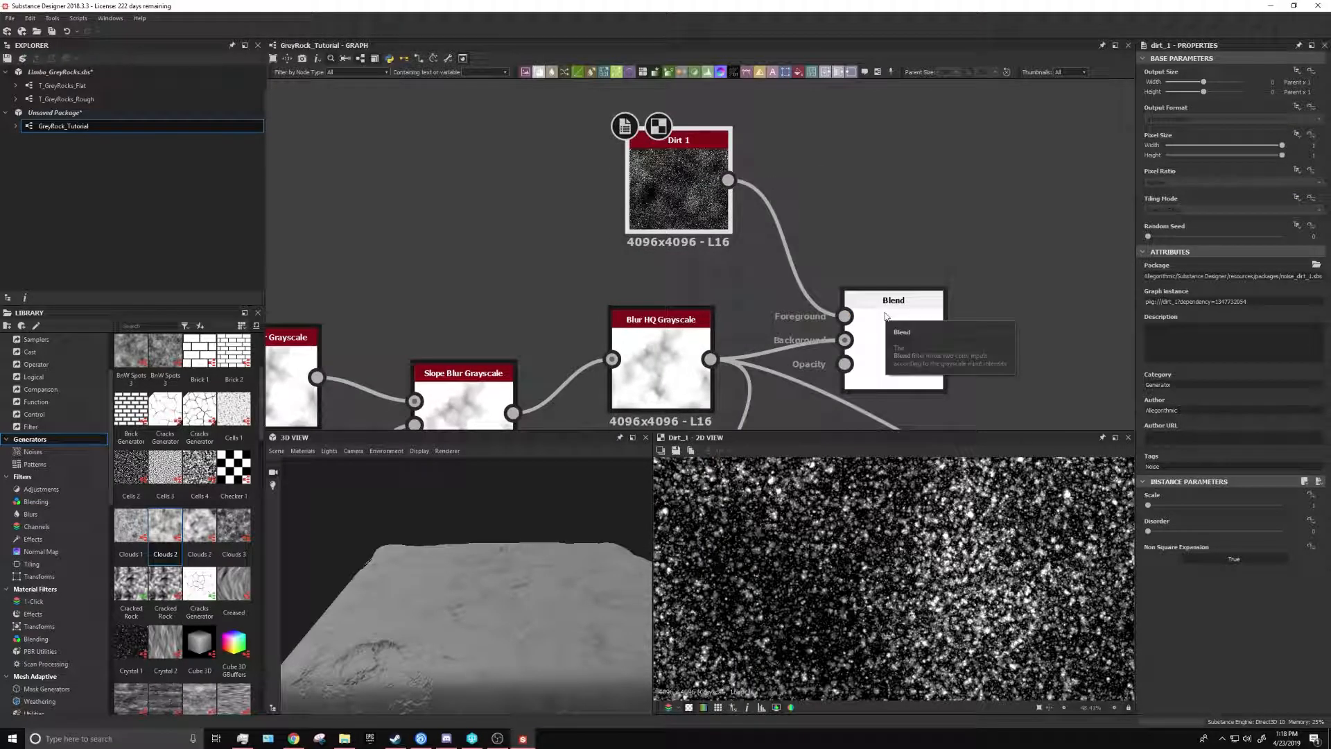
# Transfer the Blur HQ Grayscale's links to the height output and the Normal node onto the Blend's output
pyautogui.scroll(-1, 900, 307)
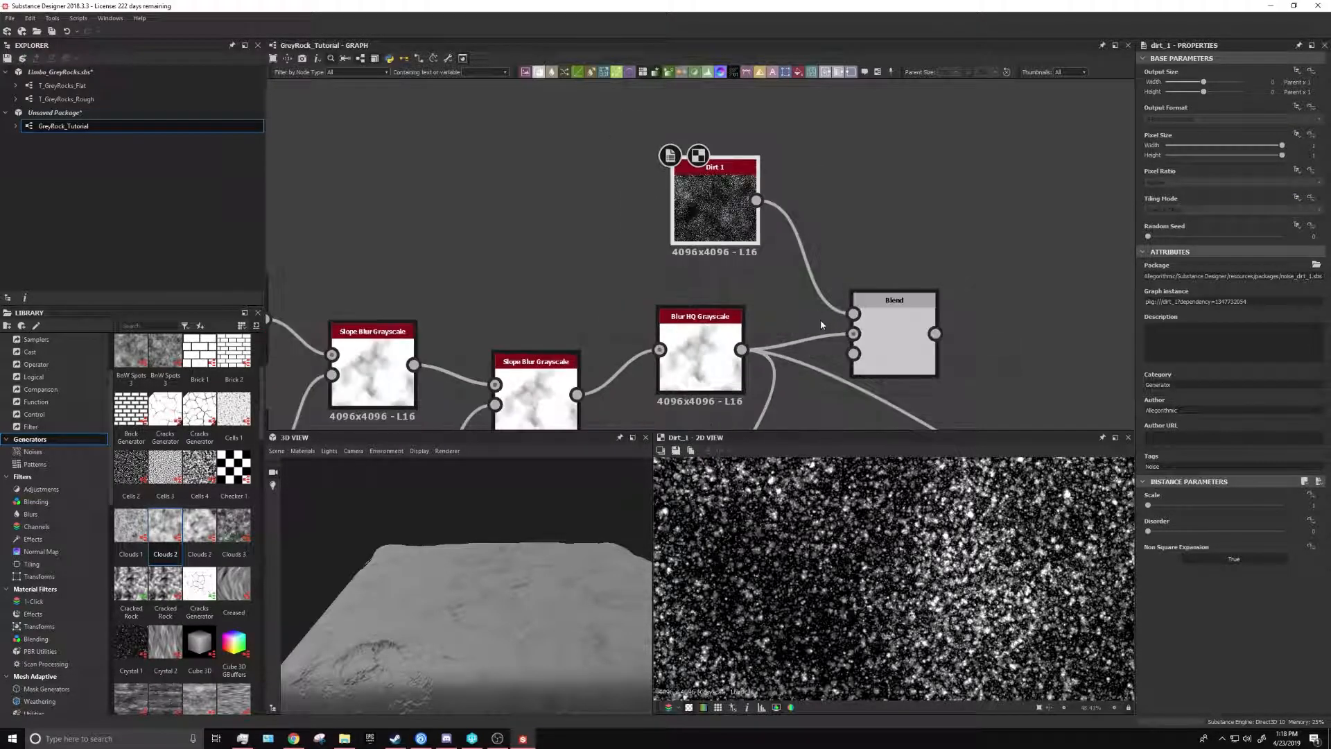
pyautogui.moveTo(747, 272); pyautogui.dragTo(741, 172, button='middle')
pyautogui.keyDown('shift'); pyautogui.moveTo(736, 250); pyautogui.dragTo(930, 234); pyautogui.keyUp('shift')
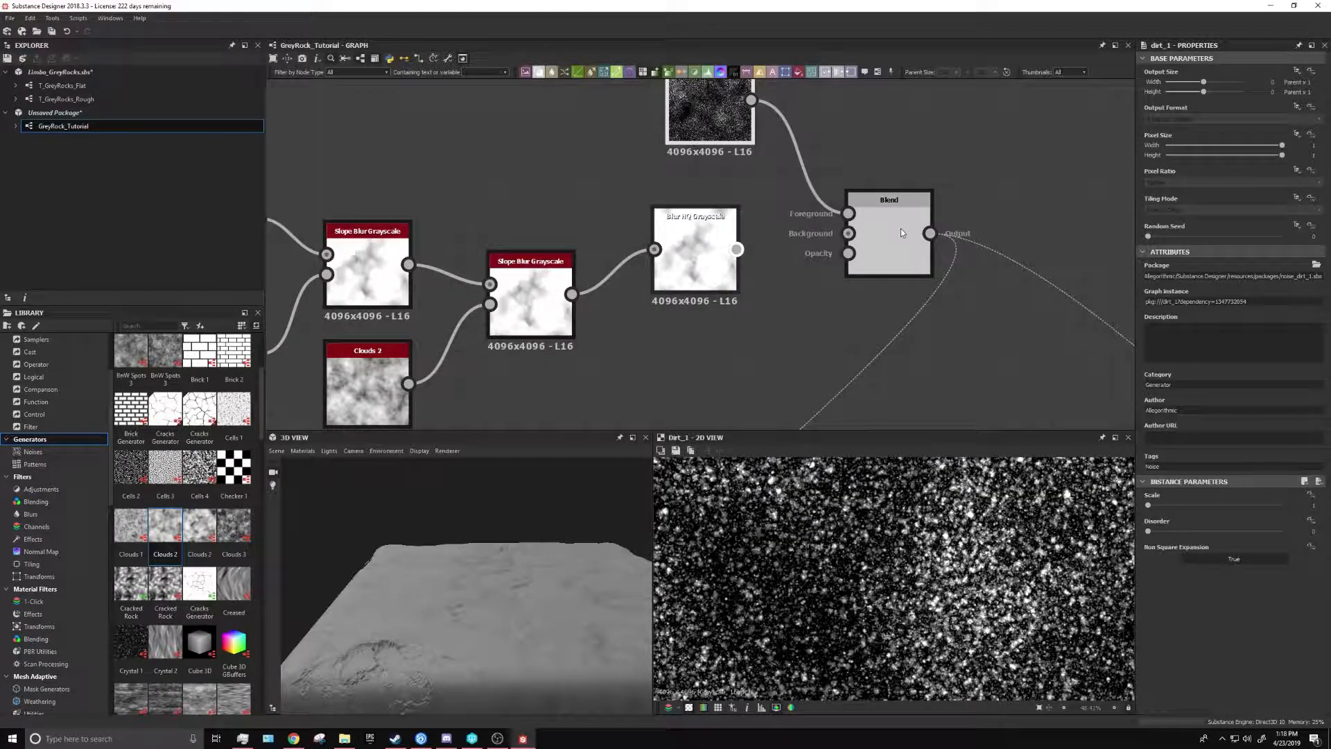
# Set the new Blend node's blending mode to Subtract
pyautogui.doubleClick(888, 236)
pyautogui.click(1232, 303)
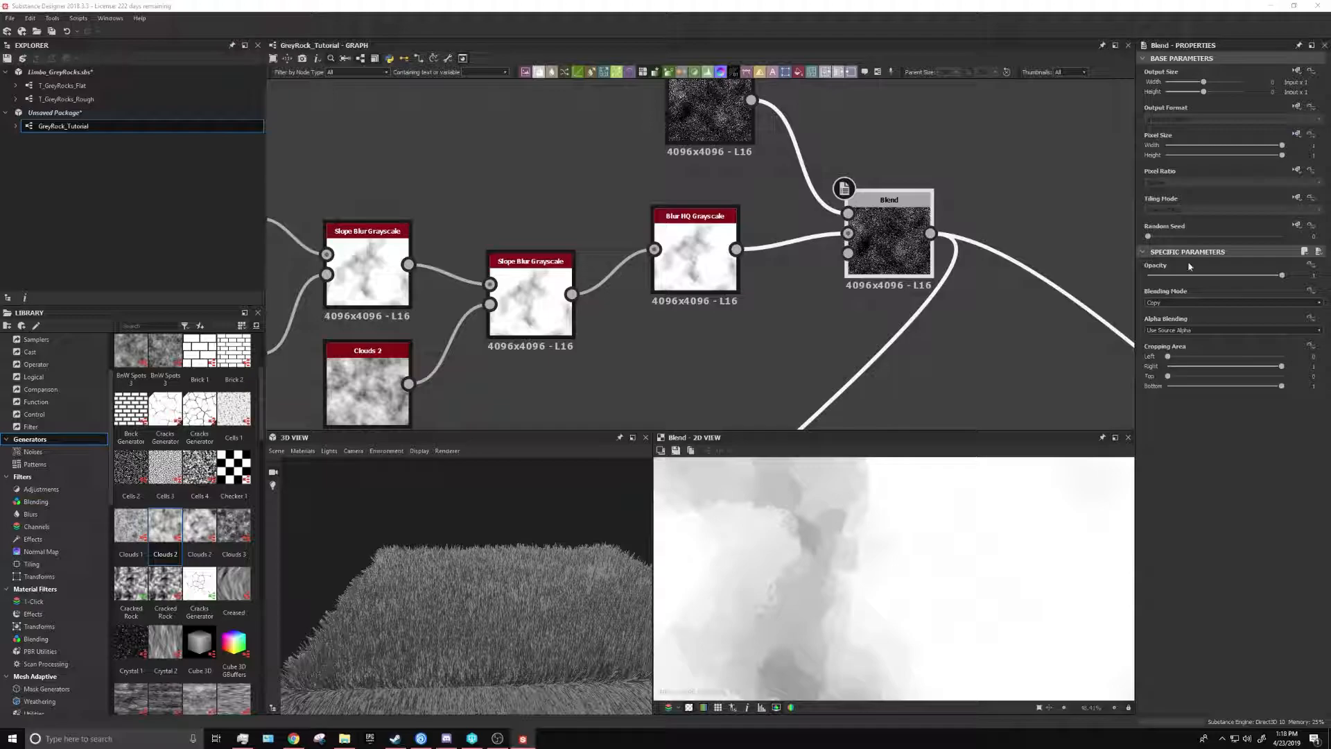
pyautogui.doubleClick(889, 239)
pyautogui.scroll(-2, 506, 673)
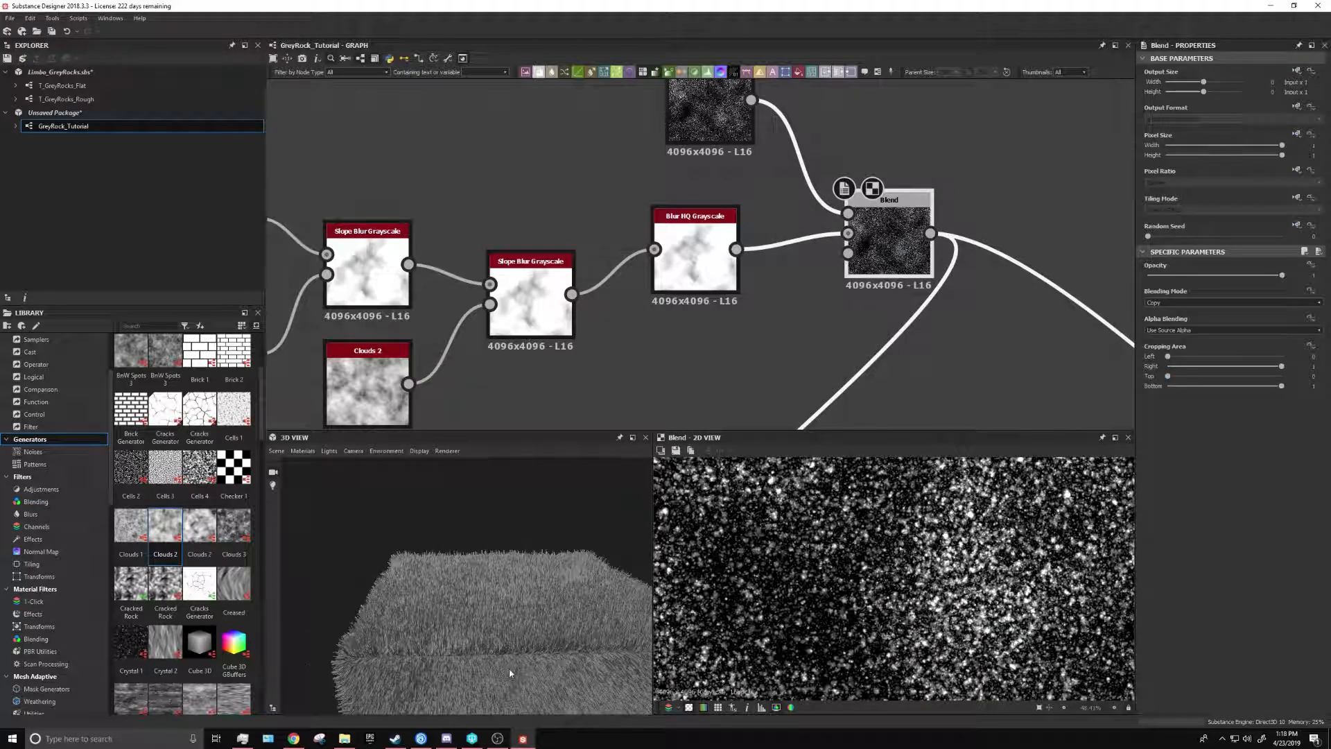
pyautogui.scroll(4, 505, 668)
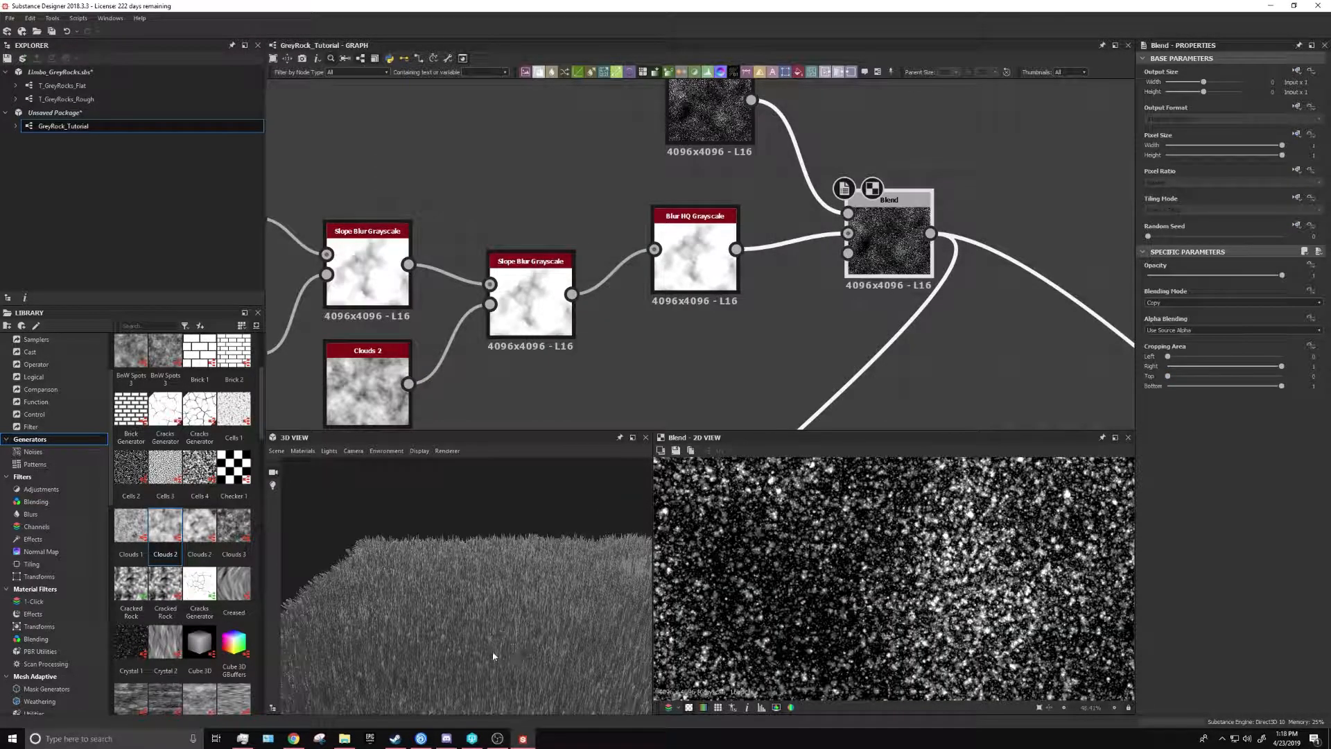
pyautogui.click(1177, 303)
pyautogui.click(1178, 325)
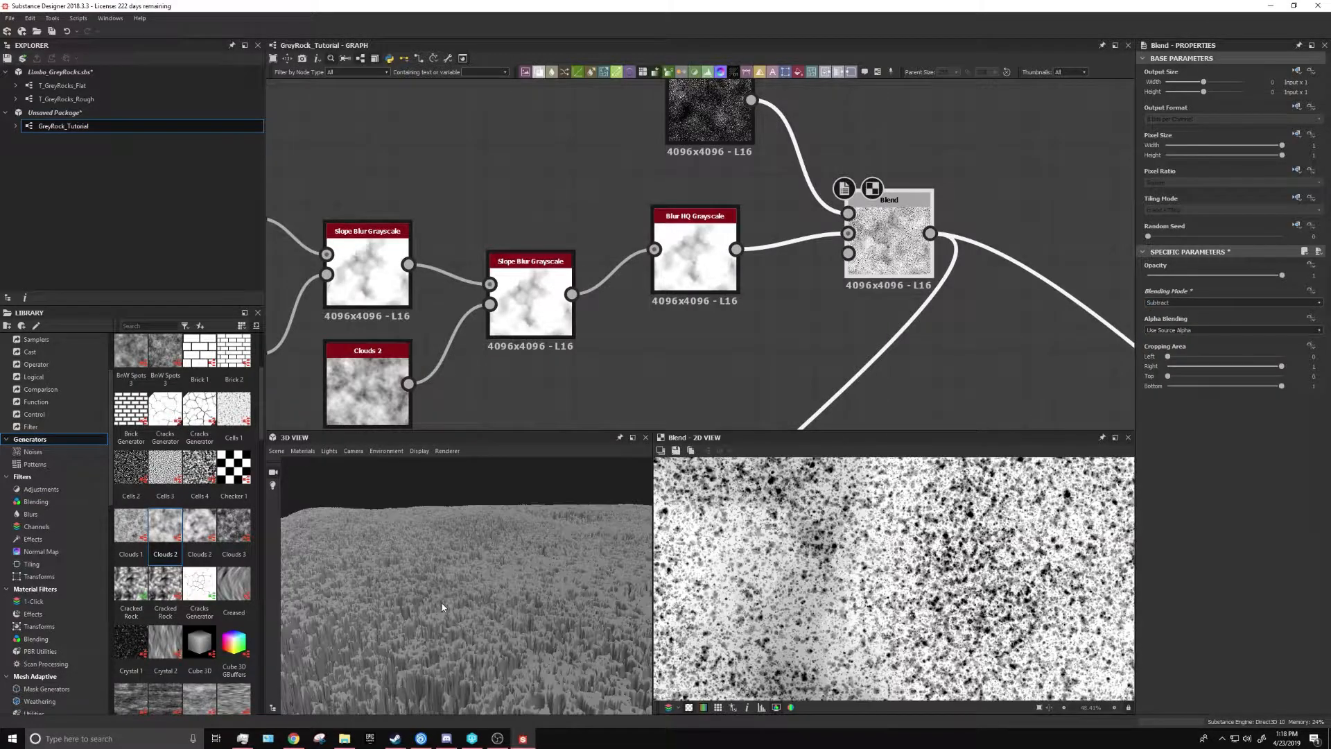
# Set the Blend's opacity to 0.01 and compare its result with the Blur HQ Grayscale
pyautogui.click(1281, 276)
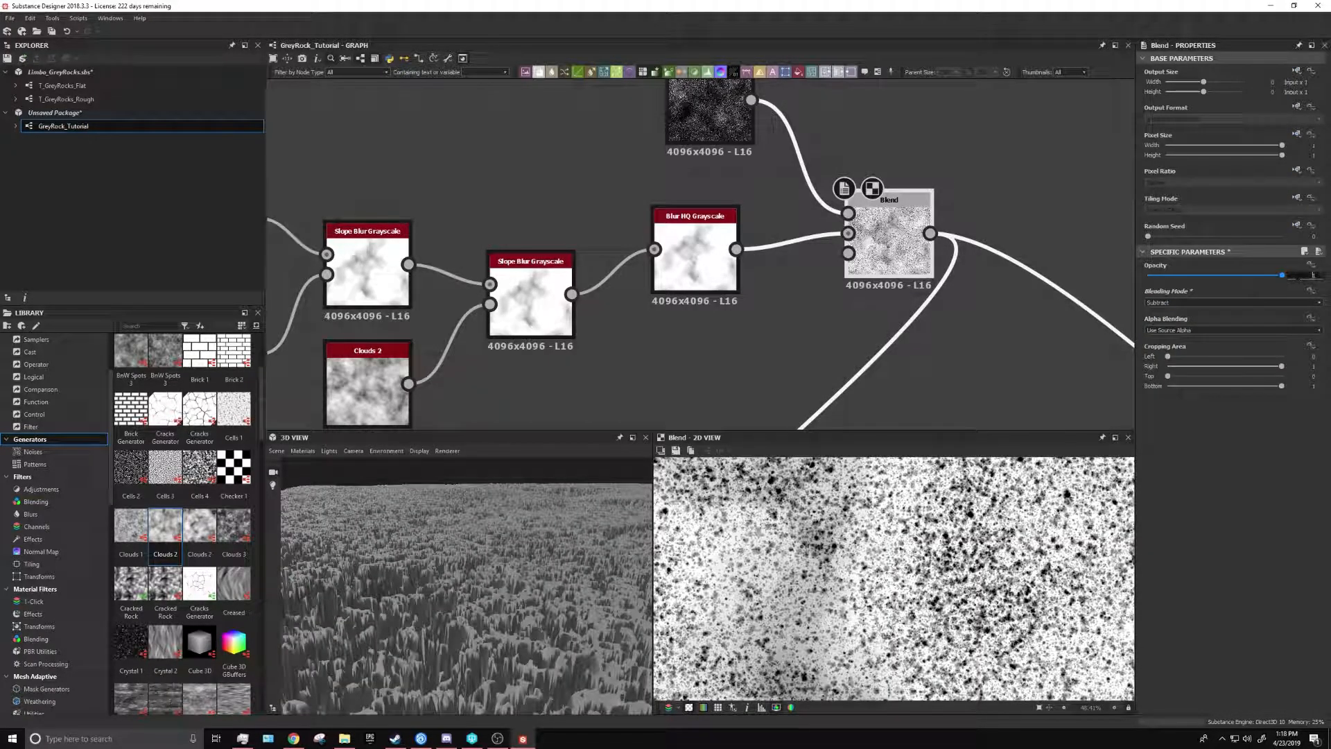
pyautogui.press('Return')
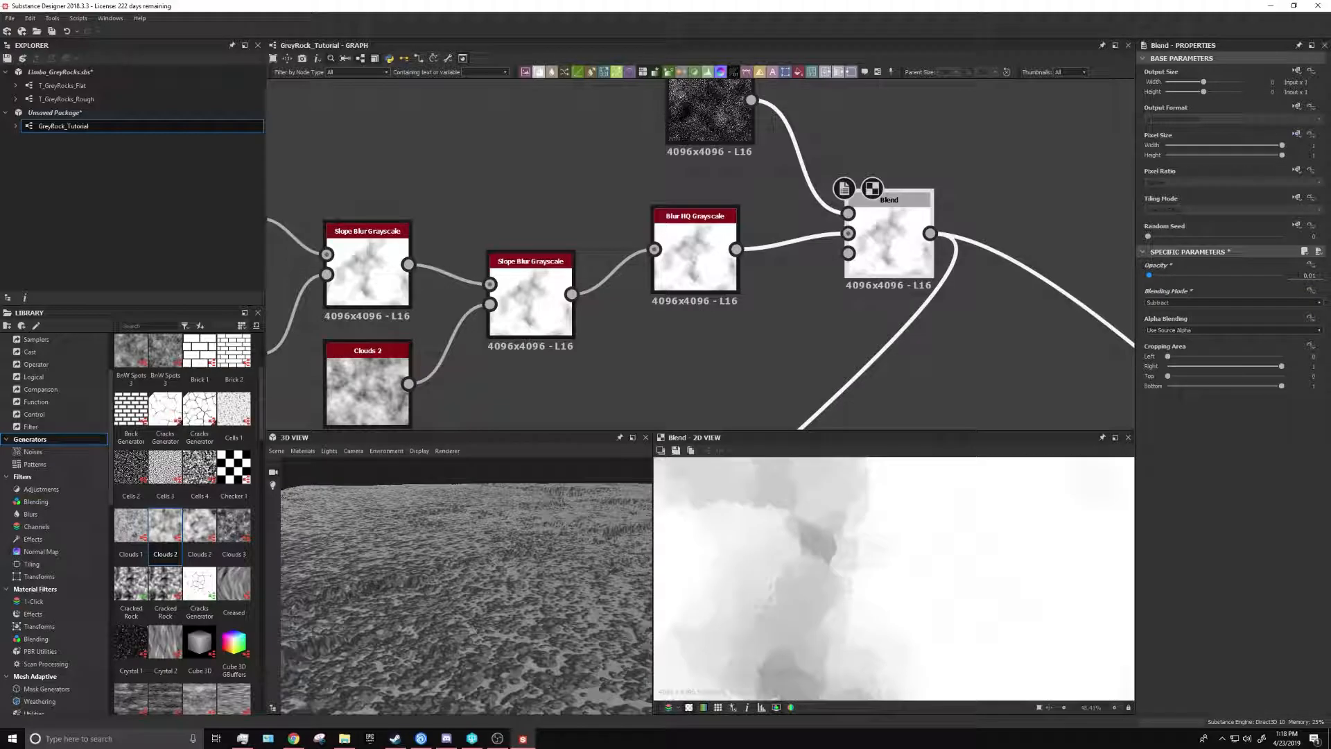
pyautogui.moveTo(463, 580); pyautogui.dragTo(530, 578)
pyautogui.scroll(5, 937, 549)
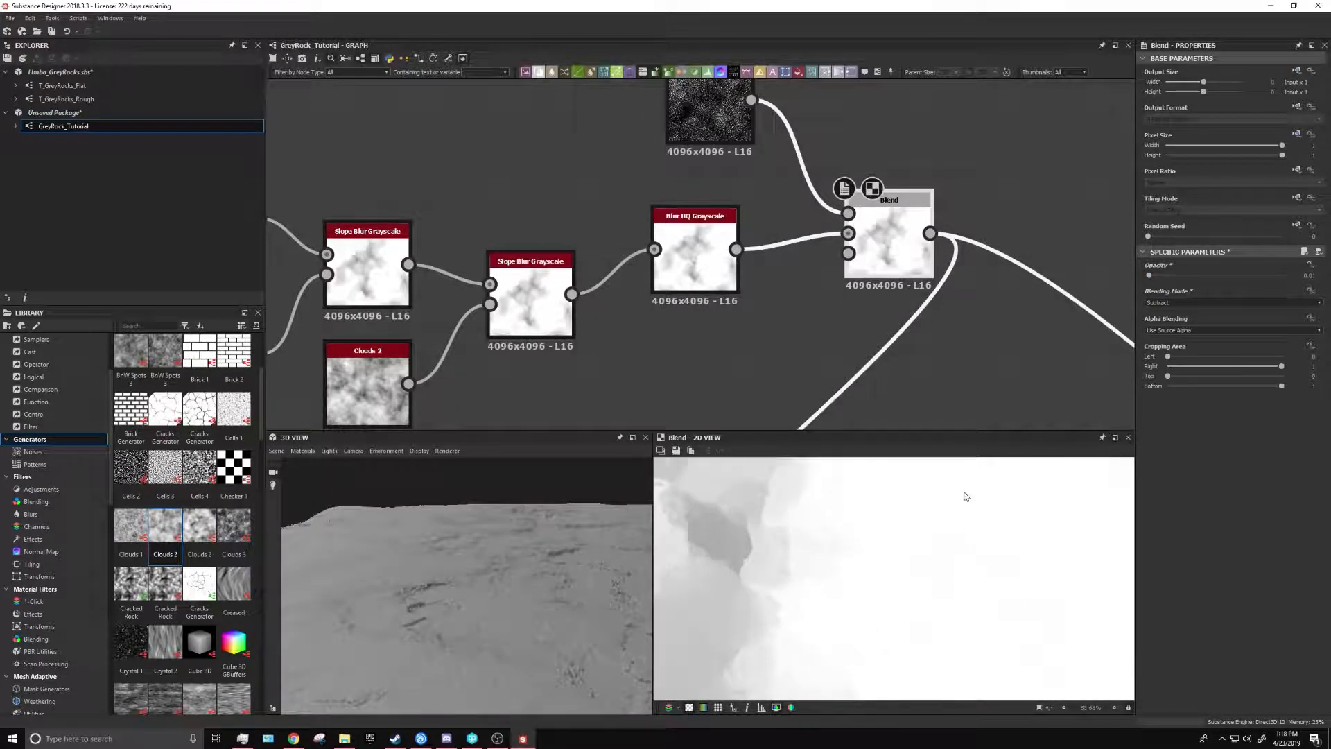
pyautogui.doubleClick(715, 280)
pyautogui.doubleClick(888, 256)
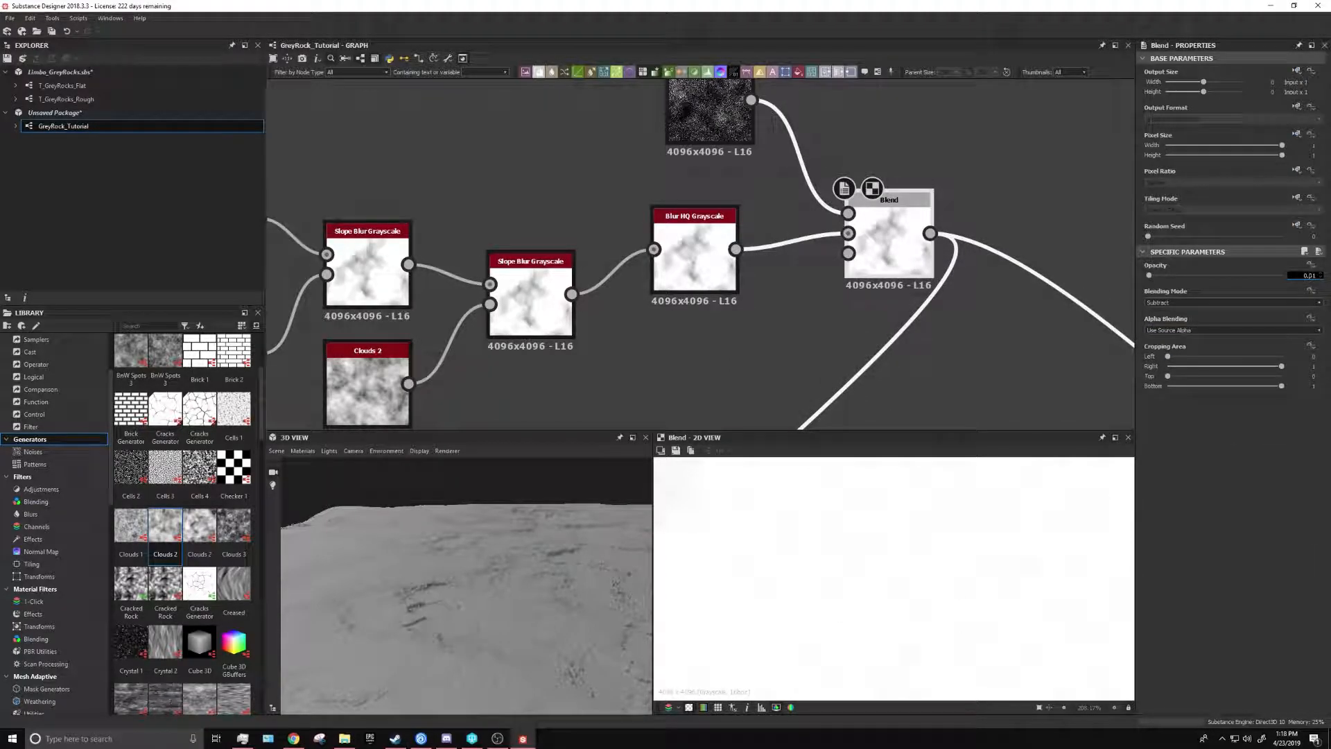
# Set the Blend's opacity to 0.1 for a stronger dirt effect
pyautogui.click(1310, 275)
pyautogui.write('0.1')
pyautogui.press('Return')
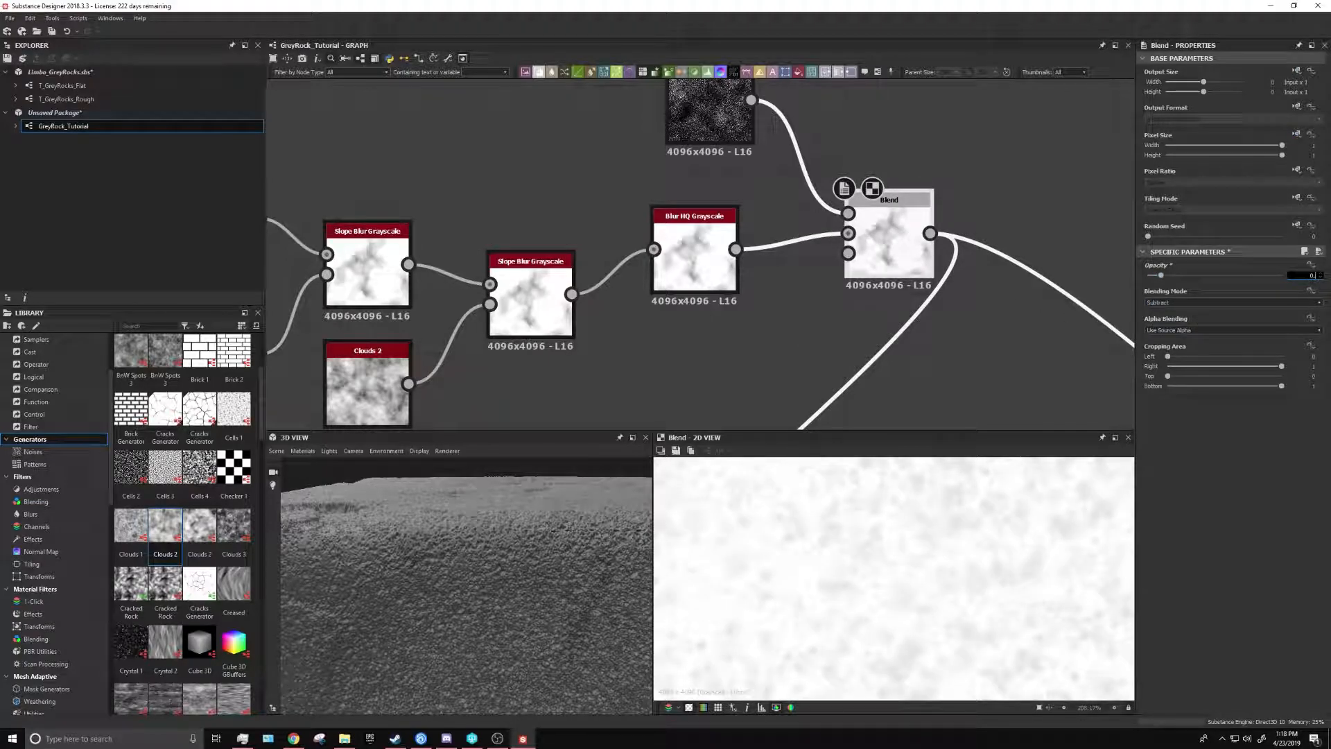
# Set the Blend's opacity to 0.05 and check the displaced surface in 3D
pyautogui.press('Return')
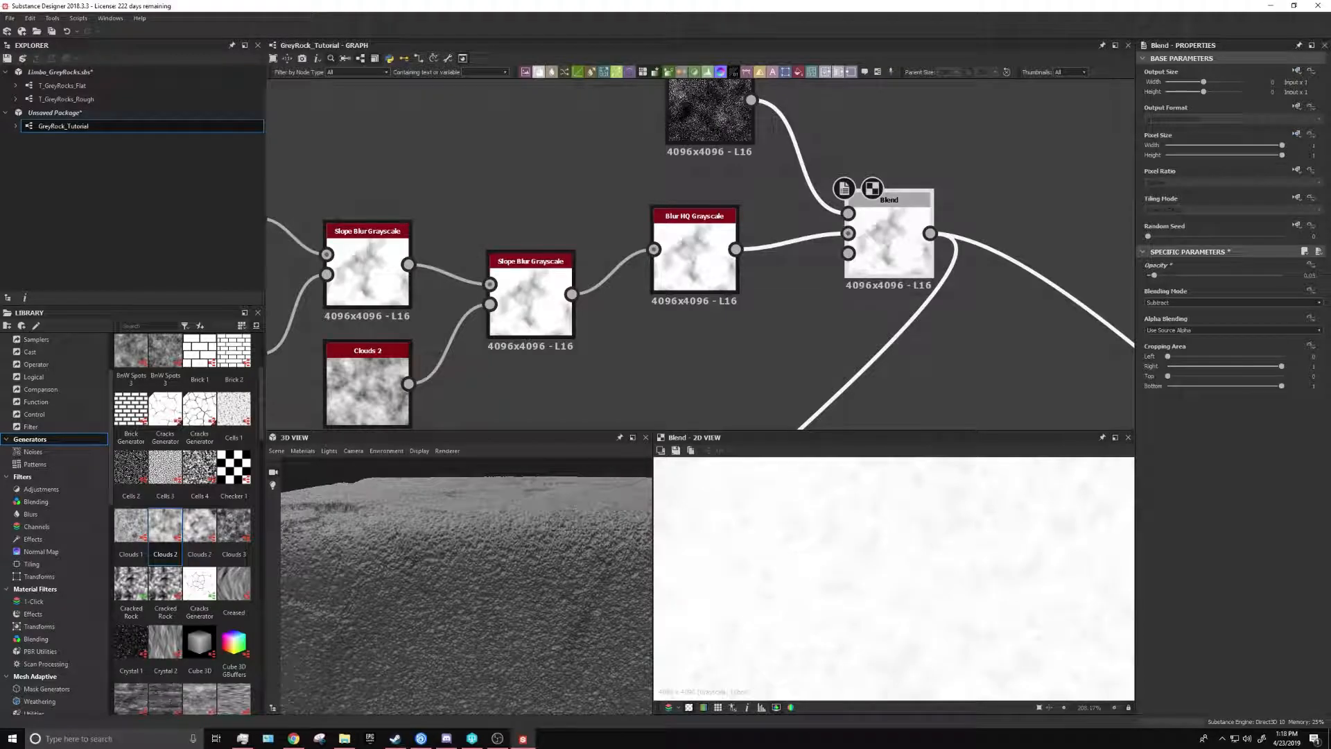
pyautogui.scroll(5, 564, 572)
pyautogui.scroll(-5, 564, 576)
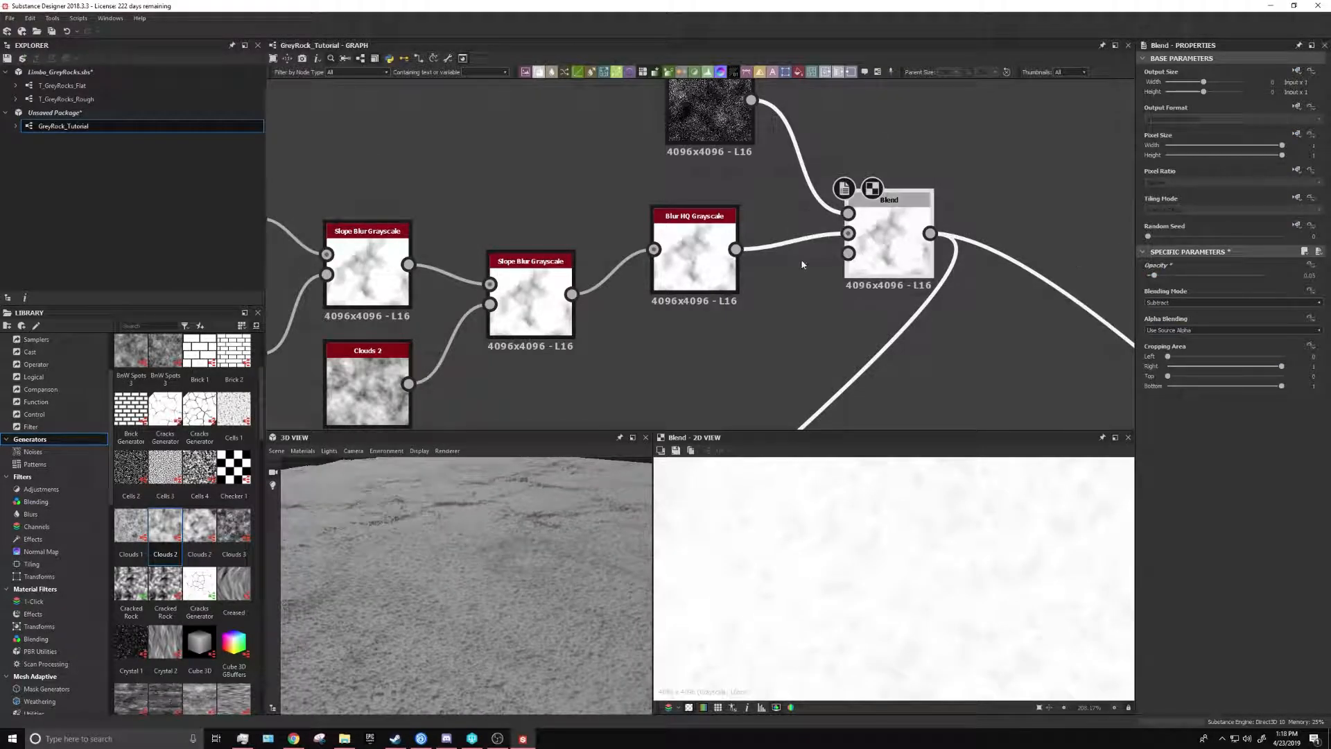
# Examine the dirt detail in the height-fed Normal and the Normal Blend result in the 2D view
pyautogui.scroll(-6, 845, 198)
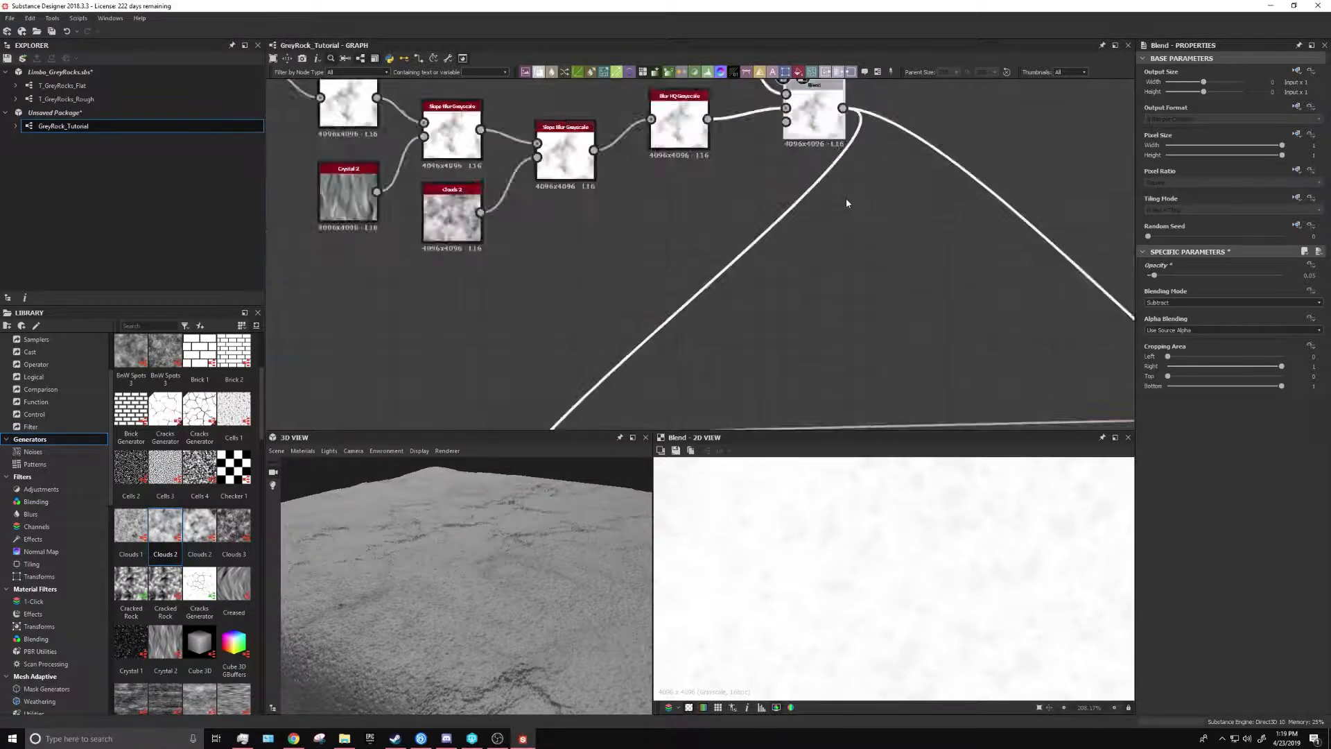
pyautogui.scroll(8, 723, 238)
pyautogui.doubleClick(723, 242)
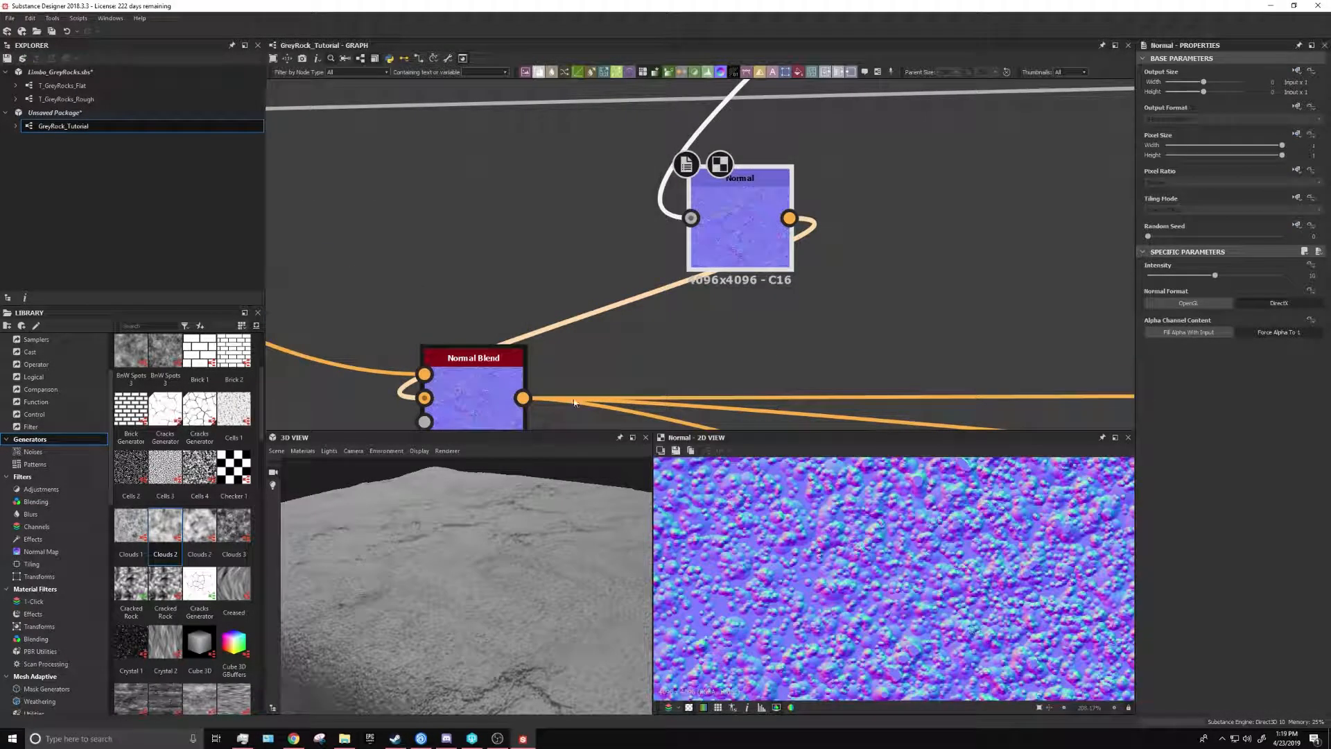
pyautogui.doubleClick(490, 411)
pyautogui.moveTo(686, 380); pyautogui.dragTo(951, 332, button='middle')
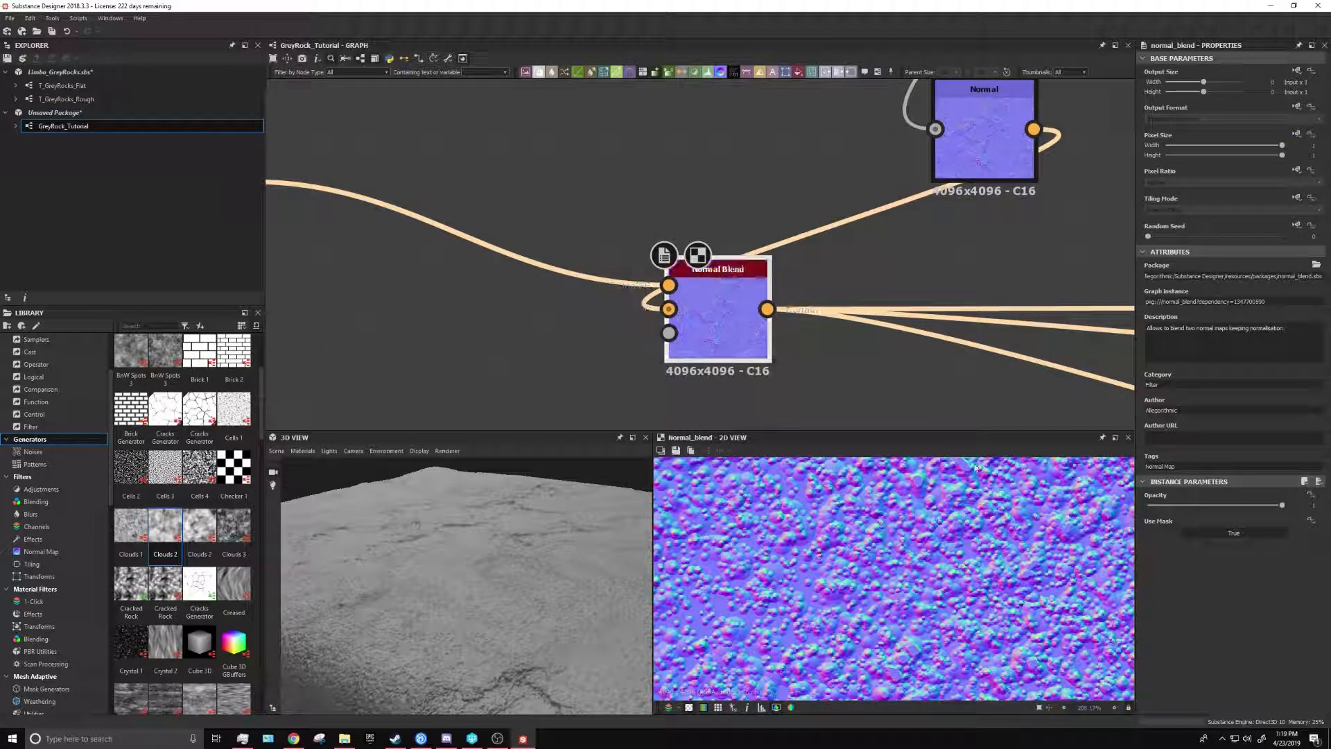
pyautogui.scroll(-5, 916, 583)
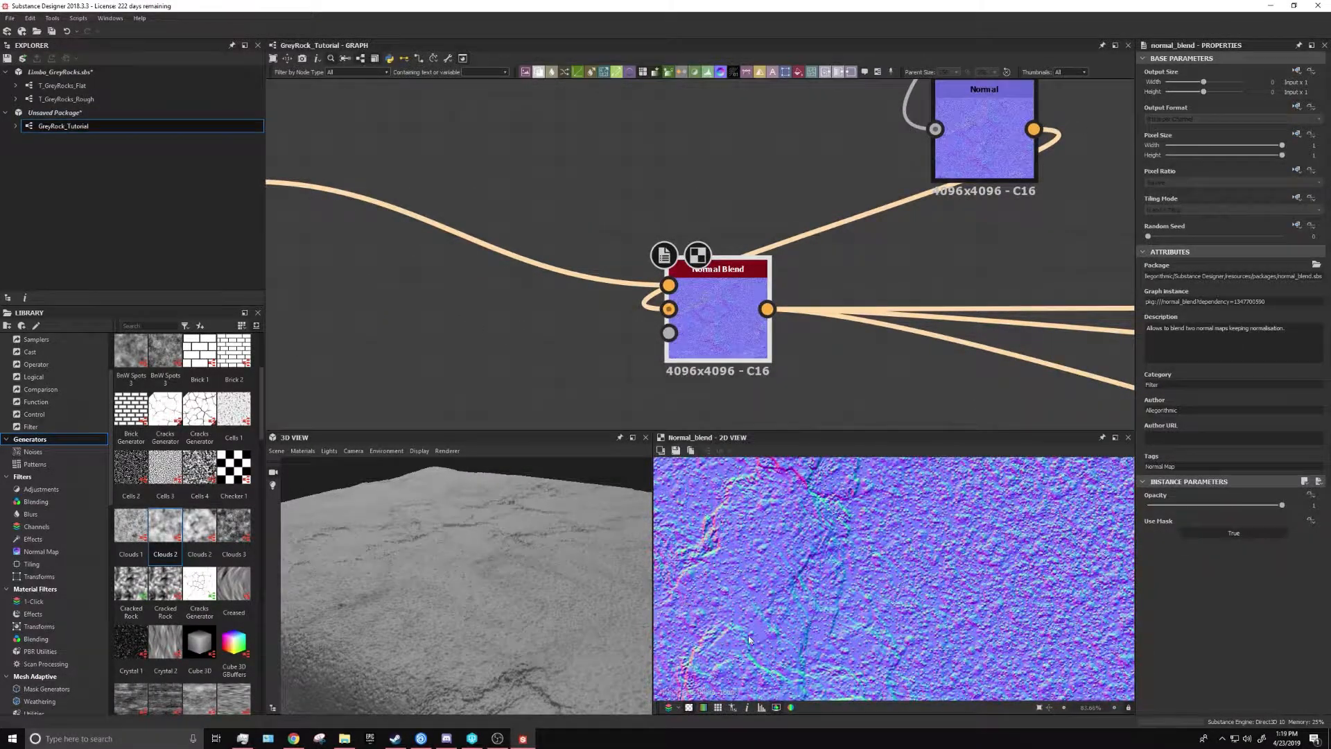
pyautogui.scroll(-2, 840, 574)
pyautogui.moveTo(932, 285); pyautogui.dragTo(883, 341, button='middle')
pyautogui.scroll(10, 884, 552)
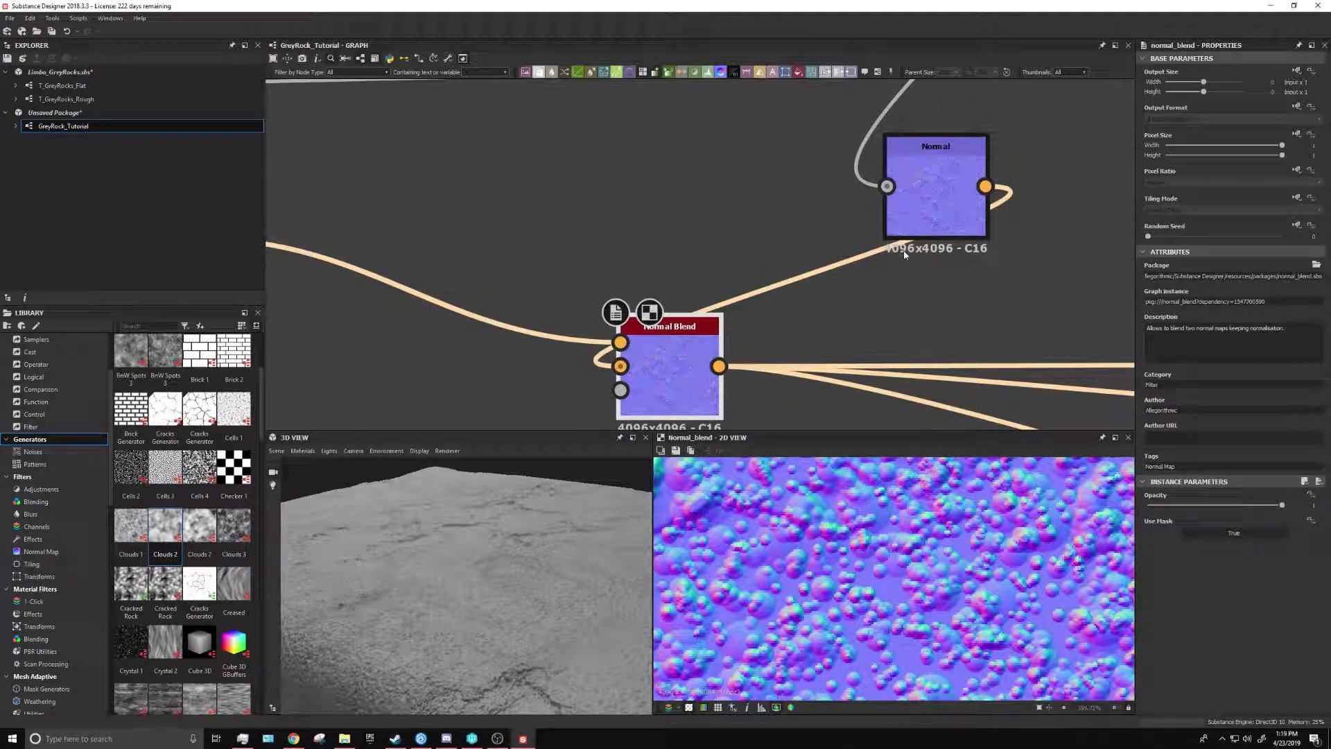
# Preview the Blend node at the end of the height chain and examine the blur nodes feeding it
pyautogui.moveTo(728, 214); pyautogui.dragTo(723, 271, button='middle')
pyautogui.scroll(-5, 723, 271)
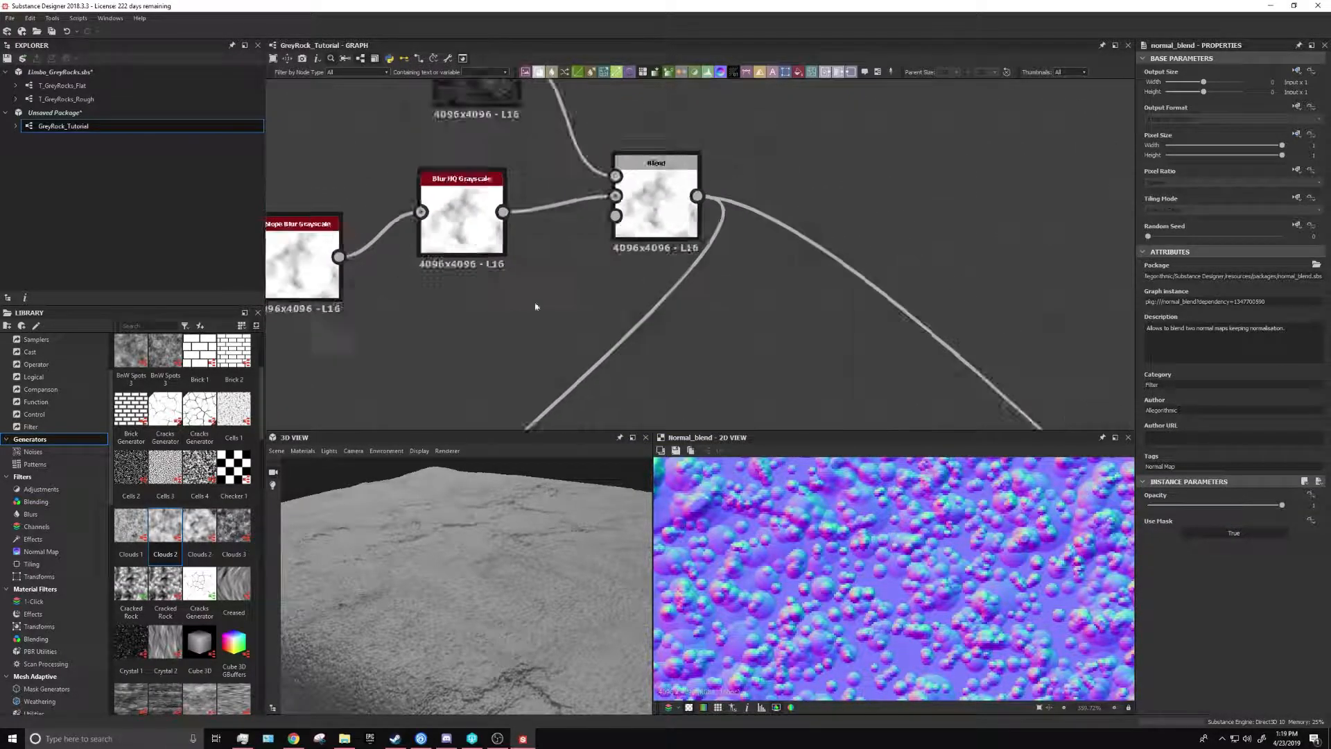
pyautogui.doubleClick(598, 255)
pyautogui.scroll(-7, 882, 611)
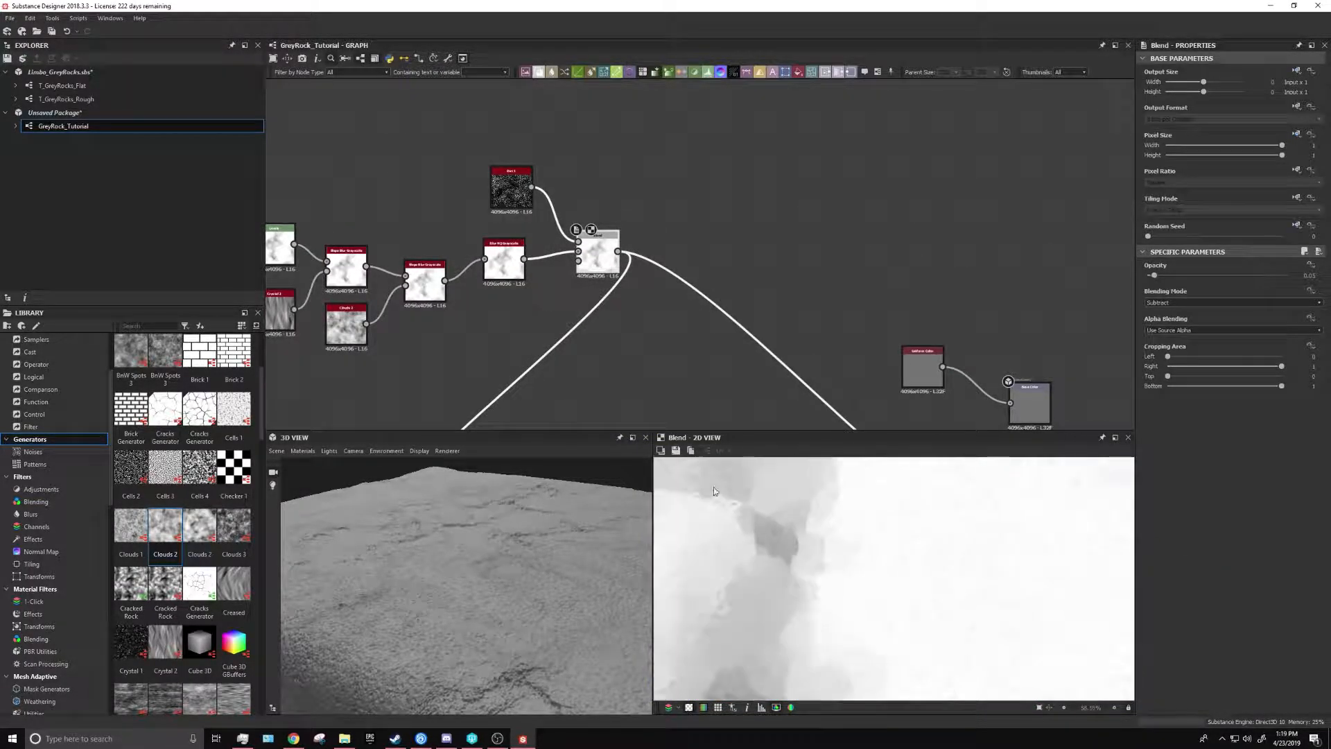
pyautogui.moveTo(526, 362); pyautogui.dragTo(776, 311, button='middle')
pyautogui.scroll(5, 797, 249)
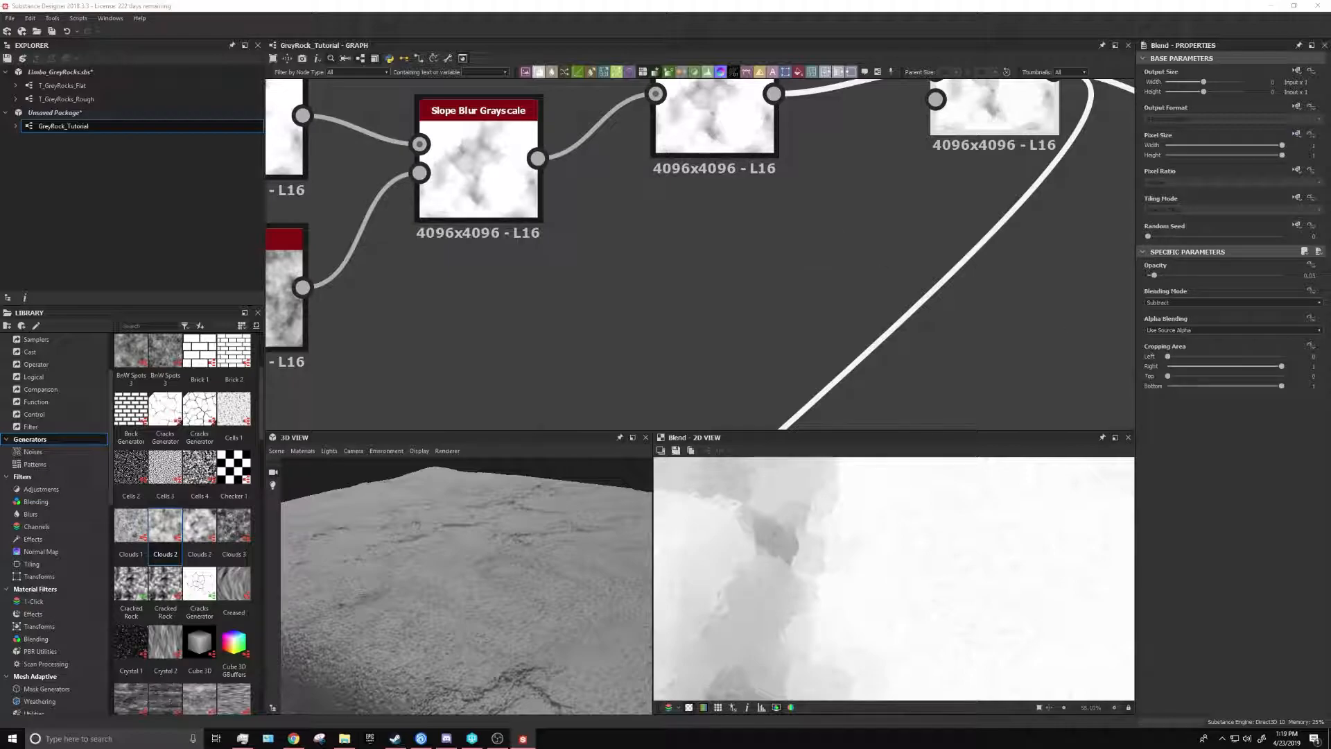
pyautogui.moveTo(747, 254); pyautogui.dragTo(786, 389, button='middle')
pyautogui.scroll(-1, 817, 226)
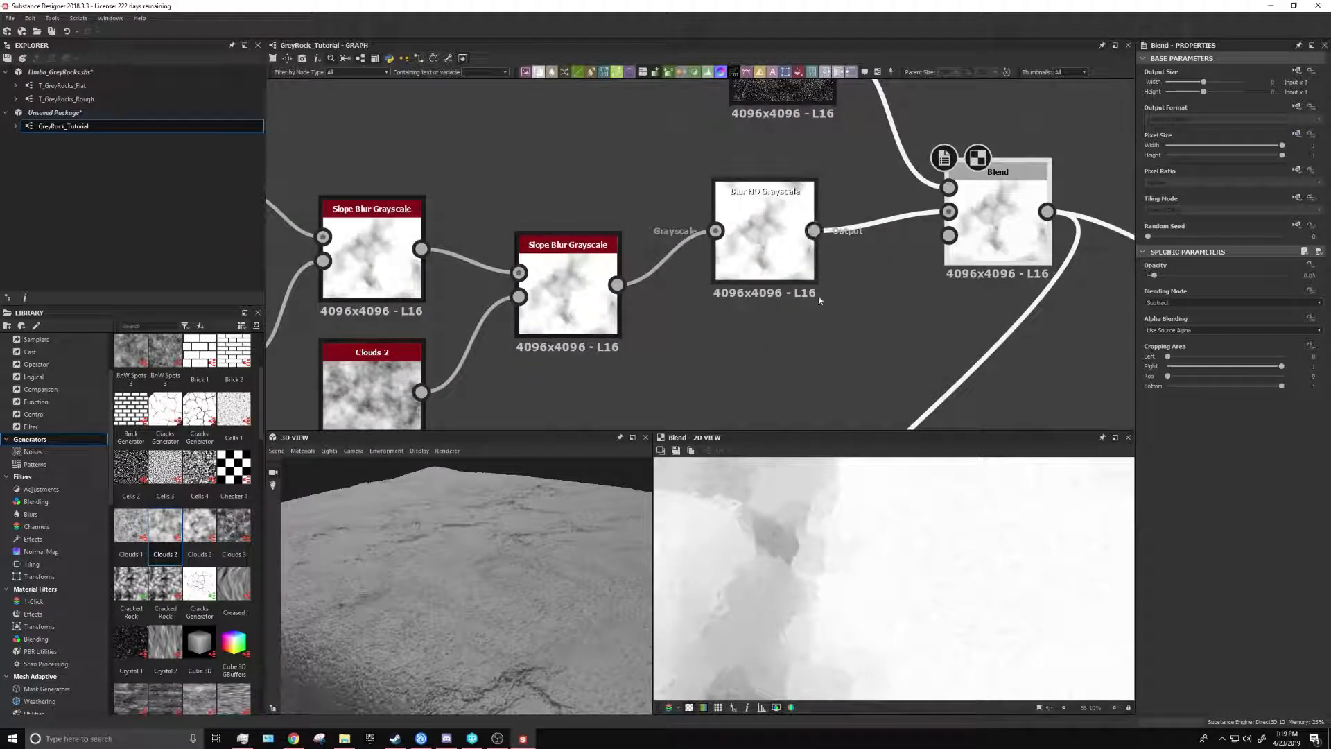
pyautogui.moveTo(818, 281); pyautogui.dragTo(806, 183, button='middle')
pyautogui.moveTo(795, 186); pyautogui.dragTo(725, 321)
pyautogui.moveTo(804, 128); pyautogui.dragTo(668, 310)
pyautogui.write('hi')
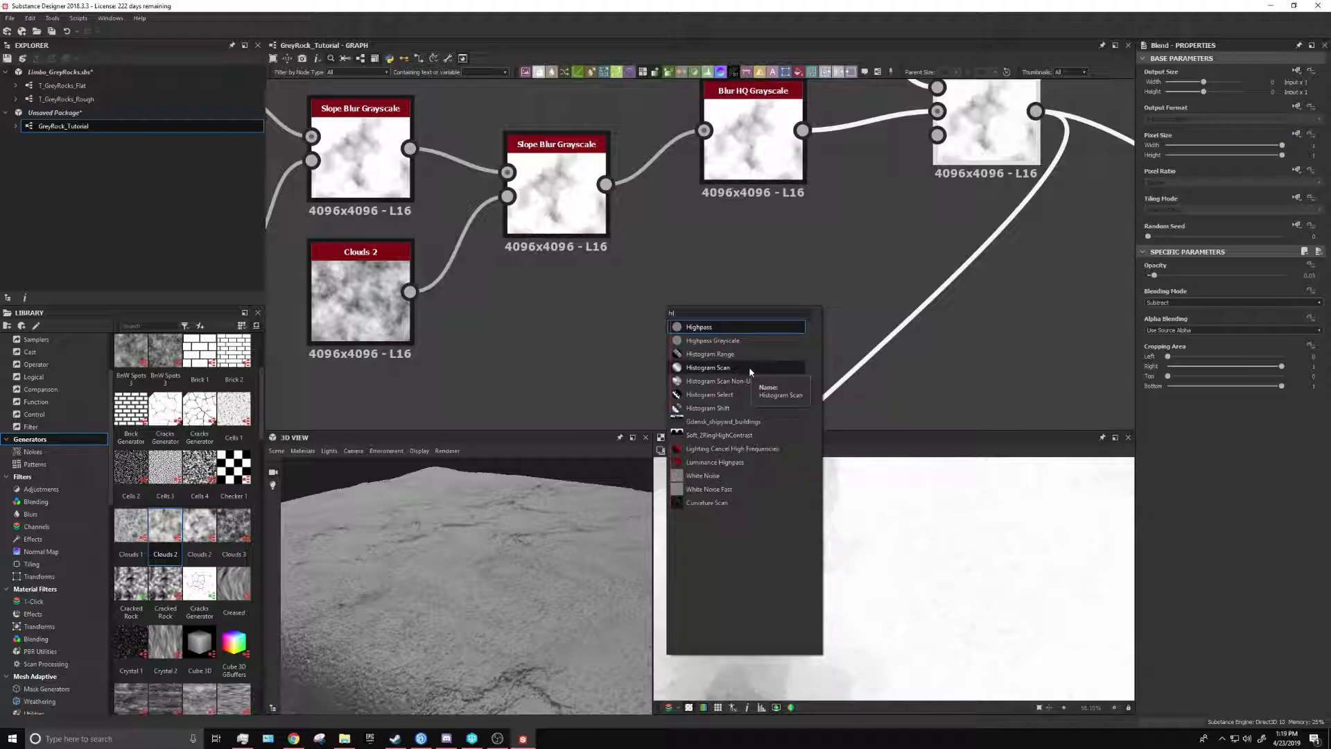
pyautogui.click(754, 367)
pyautogui.moveTo(951, 195); pyautogui.dragTo(675, 279, button='middle')
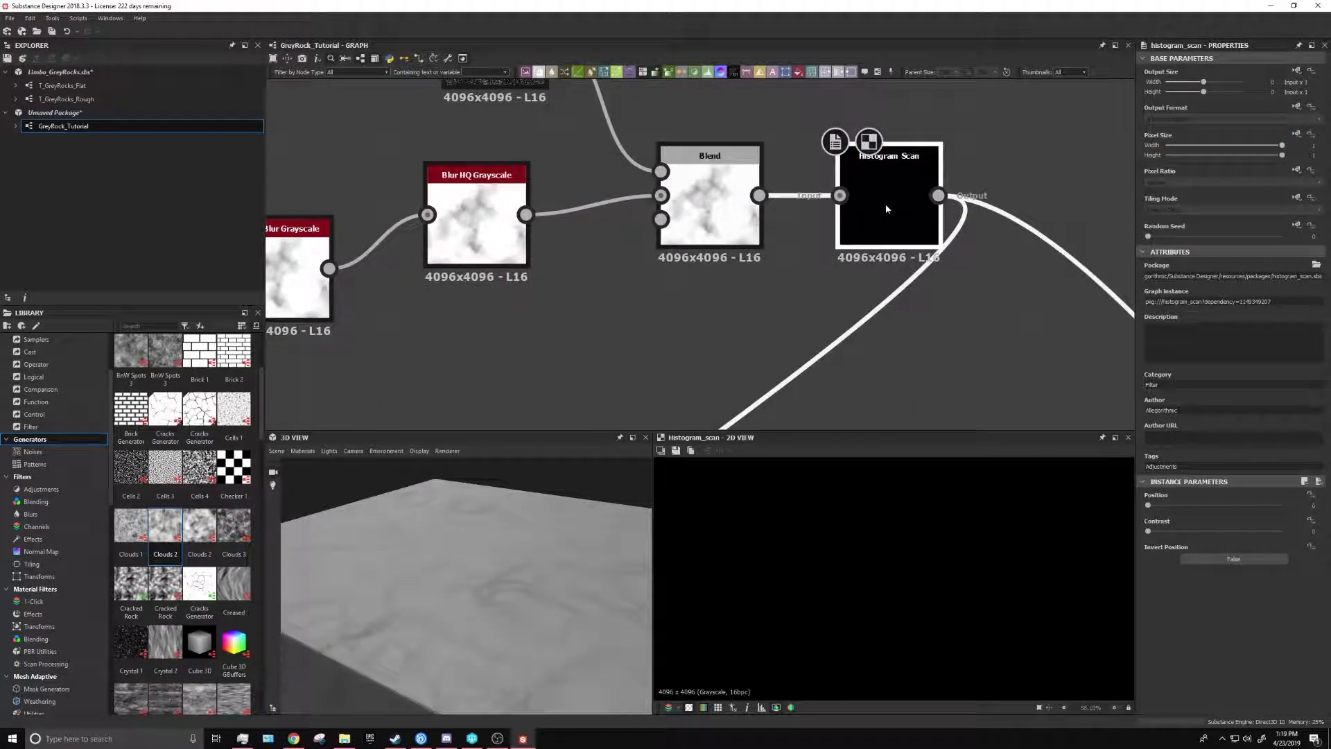
pyautogui.hotkey('ctrl', 'z')
# Add a Histogram Scan fed by the Blur HQ Grayscale output, with position about 0.16 and contrast 1
pyautogui.press('space')
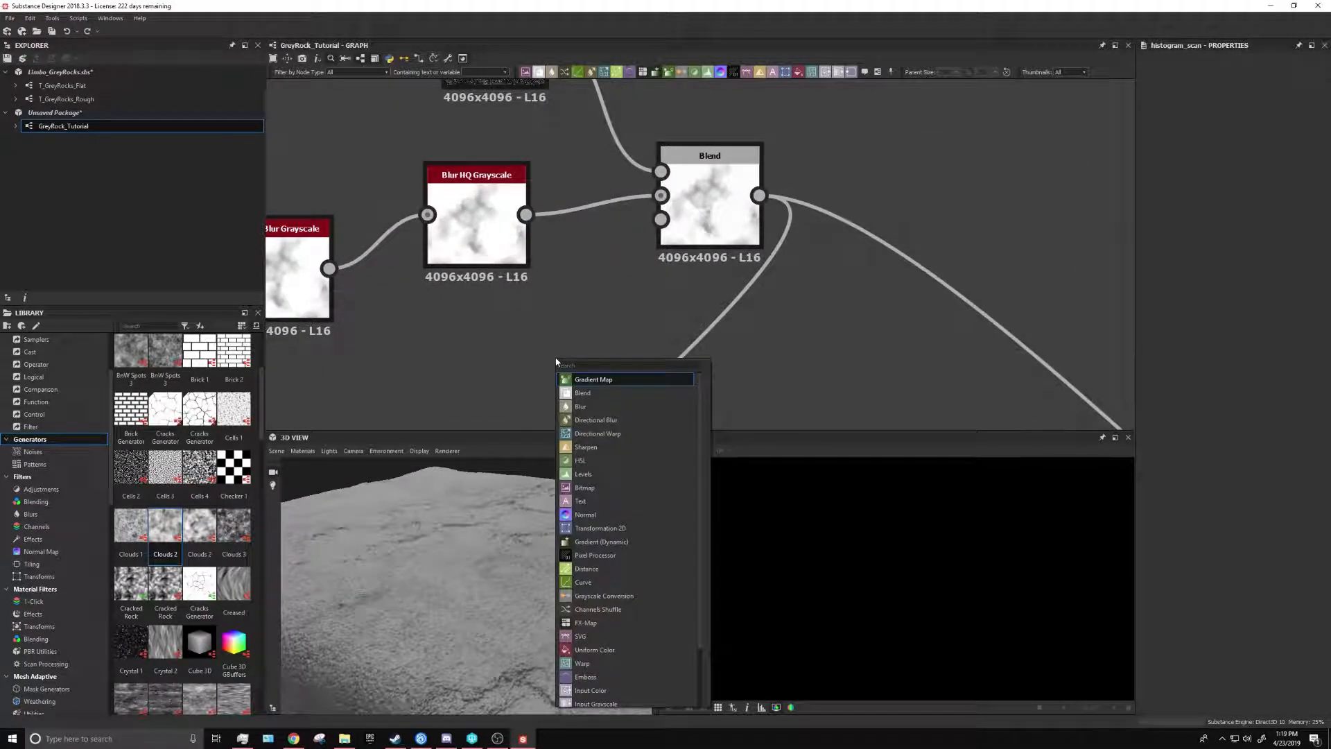
pyautogui.write('hi')
pyautogui.click(612, 420)
pyautogui.moveTo(525, 214); pyautogui.dragTo(517, 357)
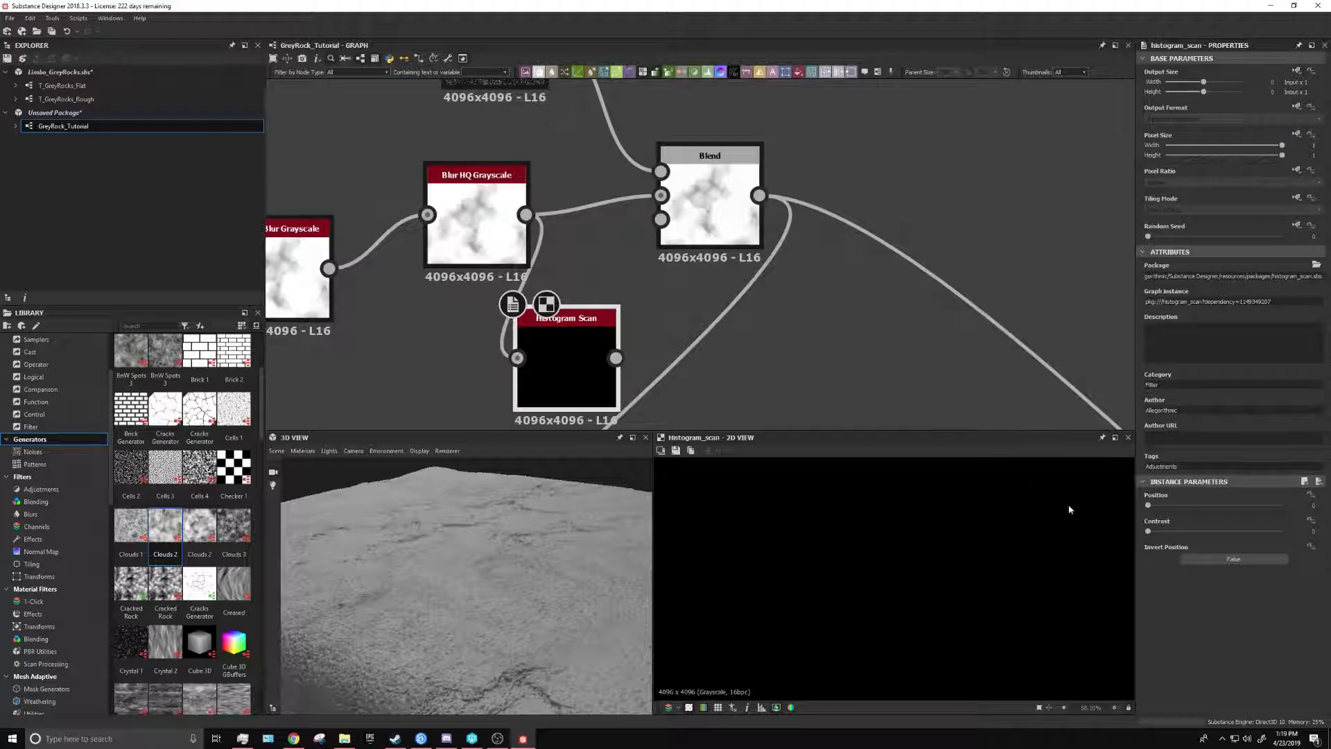
pyautogui.moveTo(1148, 504); pyautogui.dragTo(1186, 505)
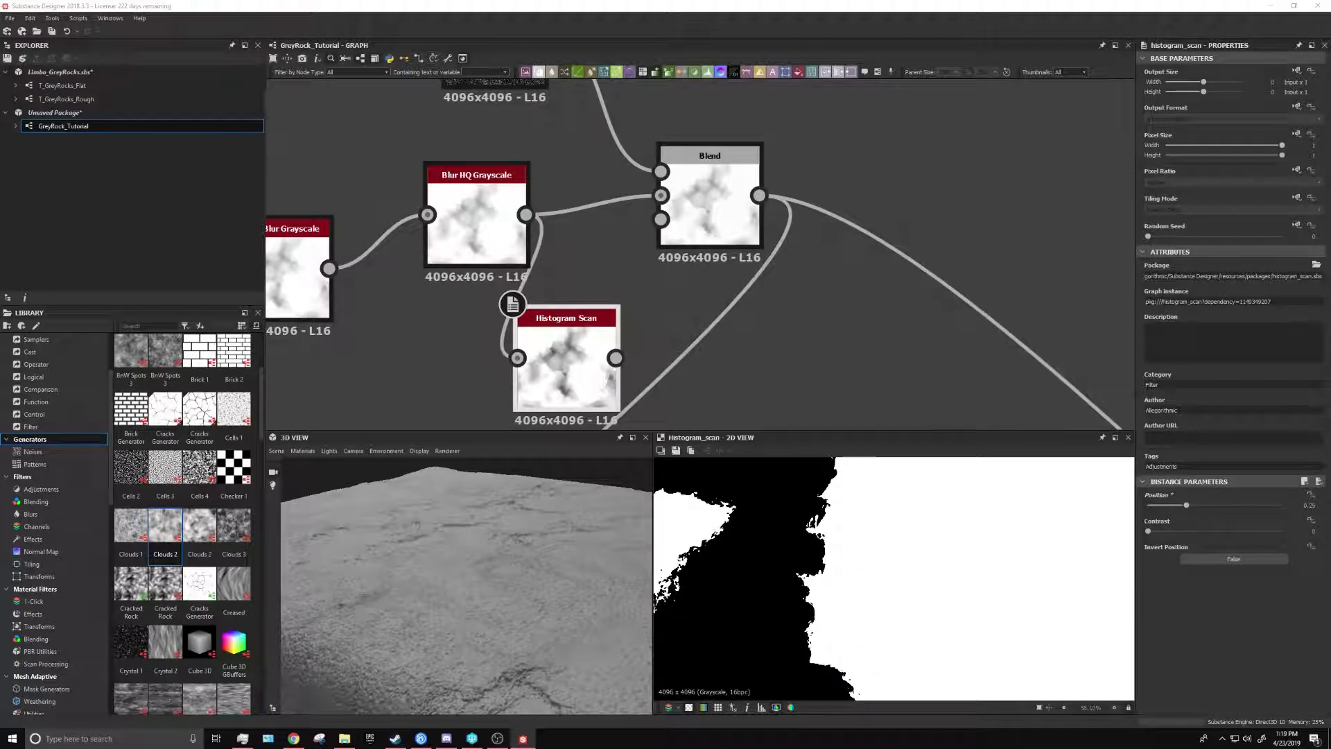
pyautogui.moveTo(1153, 531); pyautogui.dragTo(1282, 531)
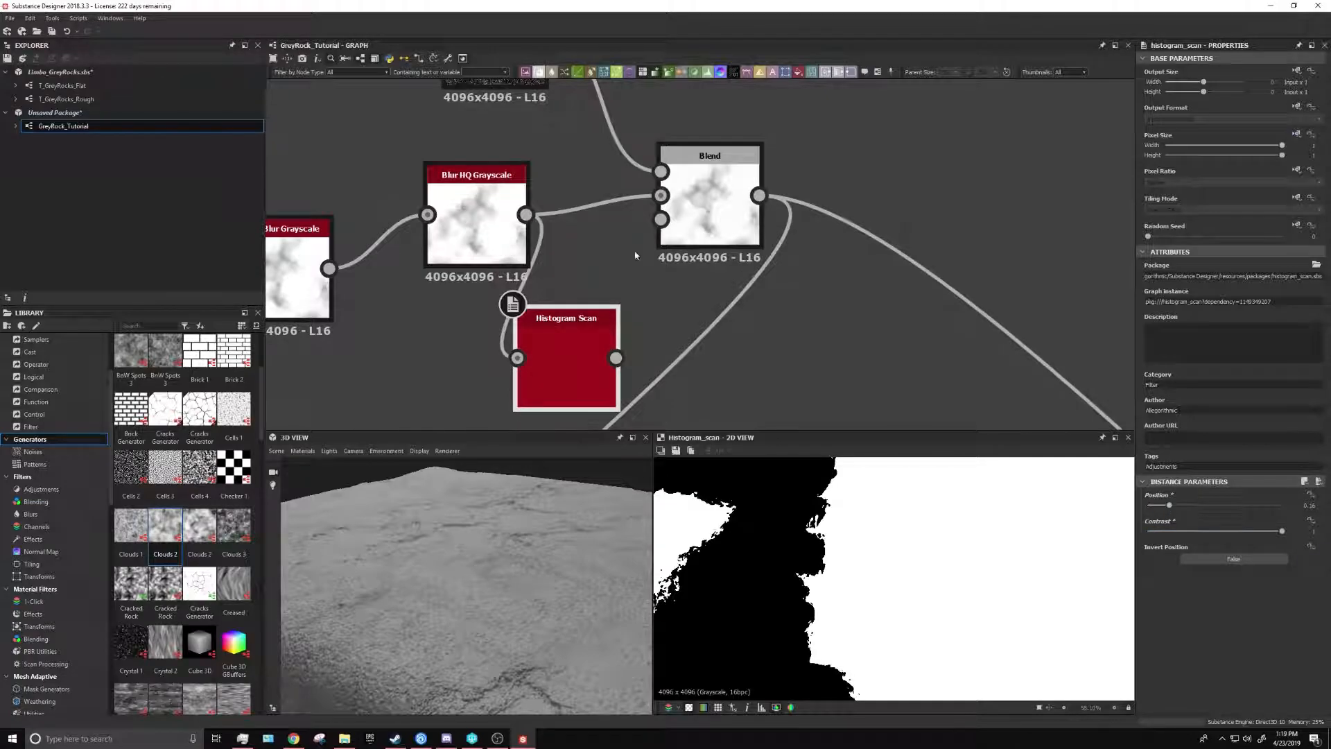
# Connect the Histogram Scan output to the Blend node's Opacity input and preview the Blend
pyautogui.moveTo(635, 254); pyautogui.dragTo(684, 201, button='middle')
pyautogui.moveTo(750, 179); pyautogui.dragTo(822, 198)
pyautogui.moveTo(665, 304); pyautogui.dragTo(782, 184)
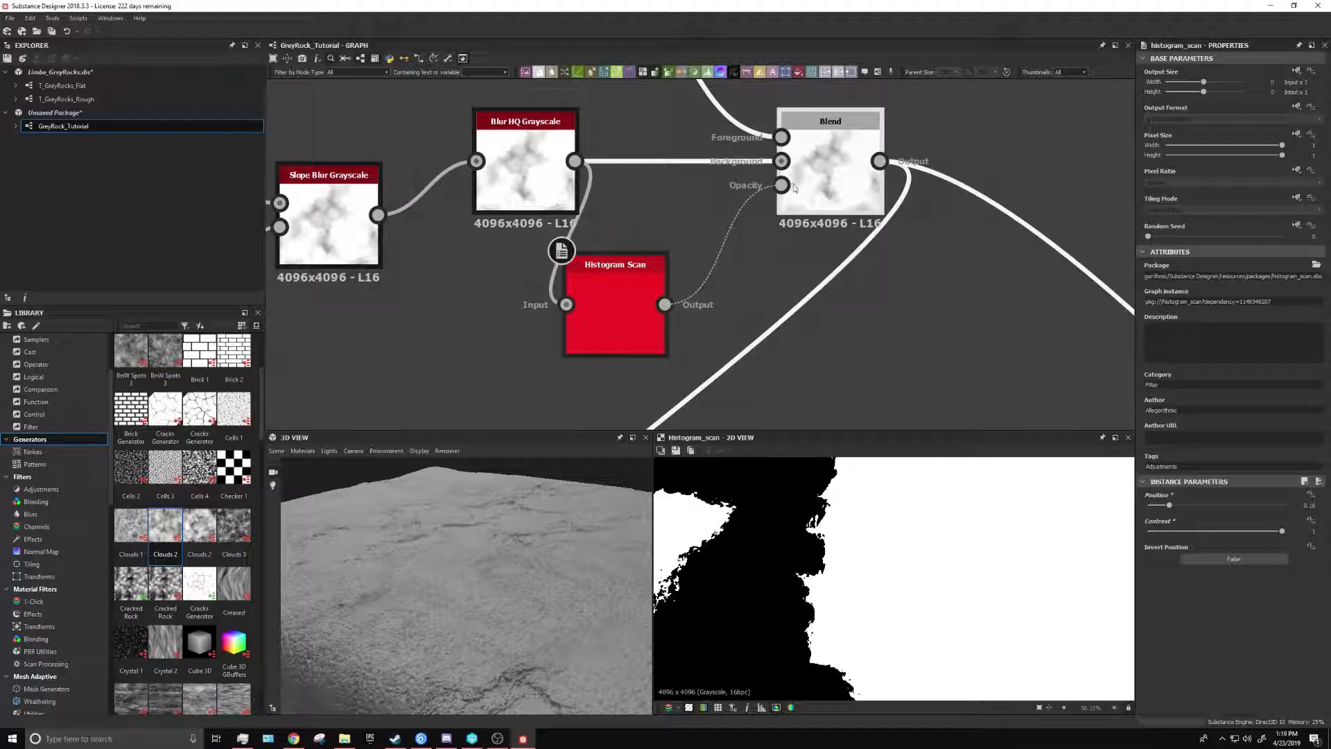
pyautogui.doubleClick(830, 173)
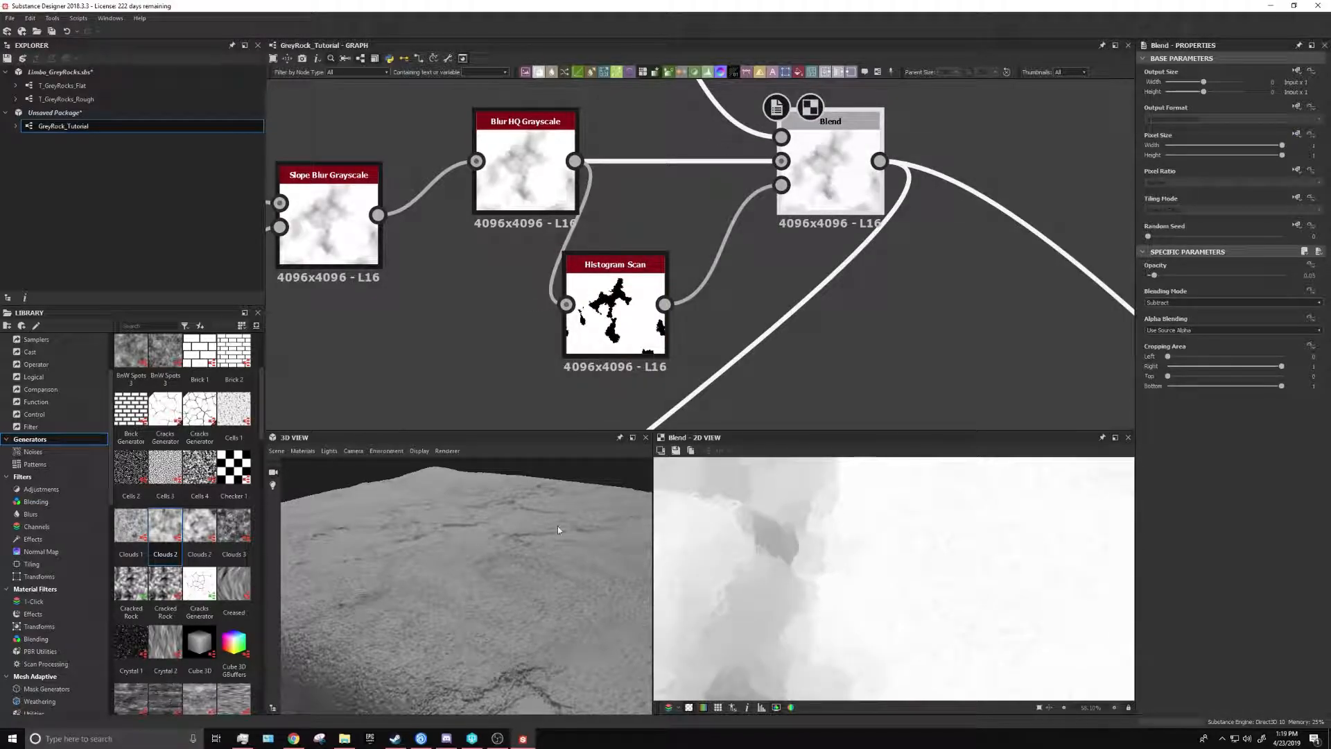
pyautogui.moveTo(605, 520); pyautogui.dragTo(546, 594)
# Insert a Blur HQ Grayscale between the Histogram Scan and the Blend, with quality 1 and intensity 0.5
pyautogui.moveTo(830, 171); pyautogui.dragTo(937, 207)
pyautogui.click(740, 330)
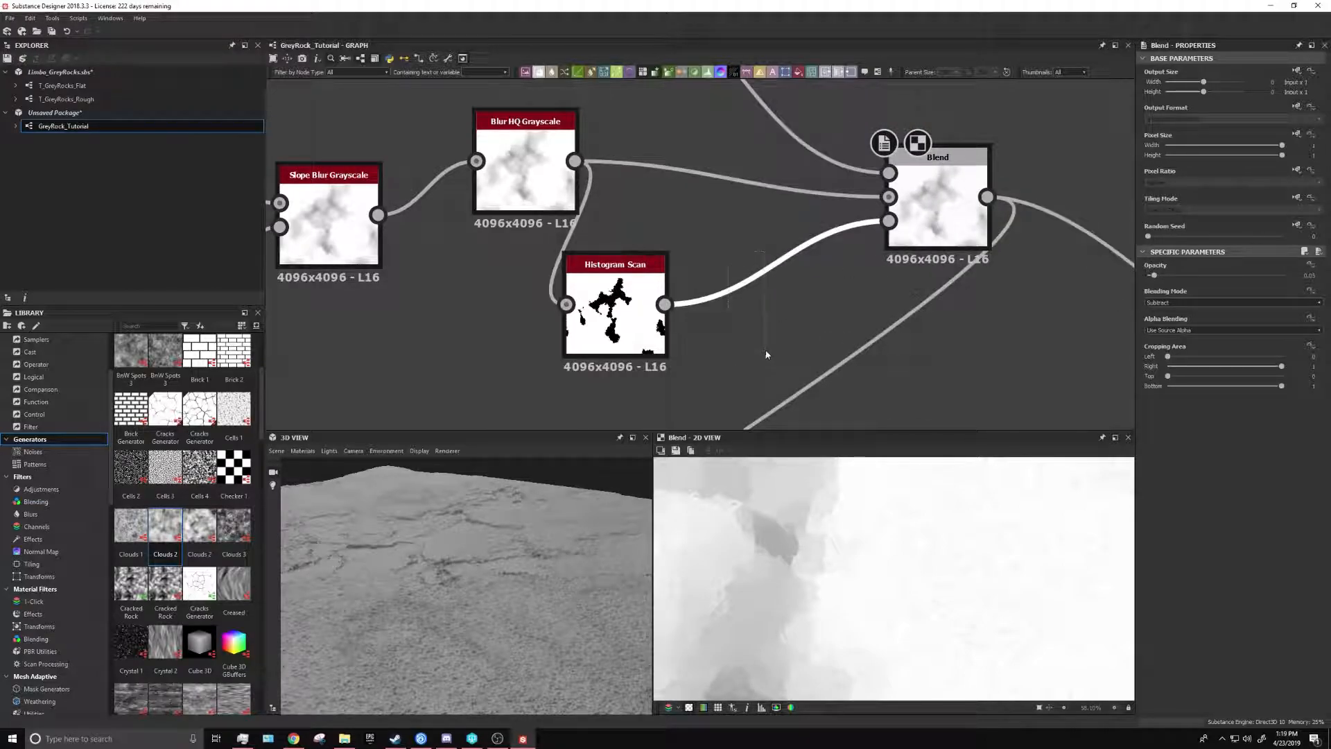
pyautogui.press('space')
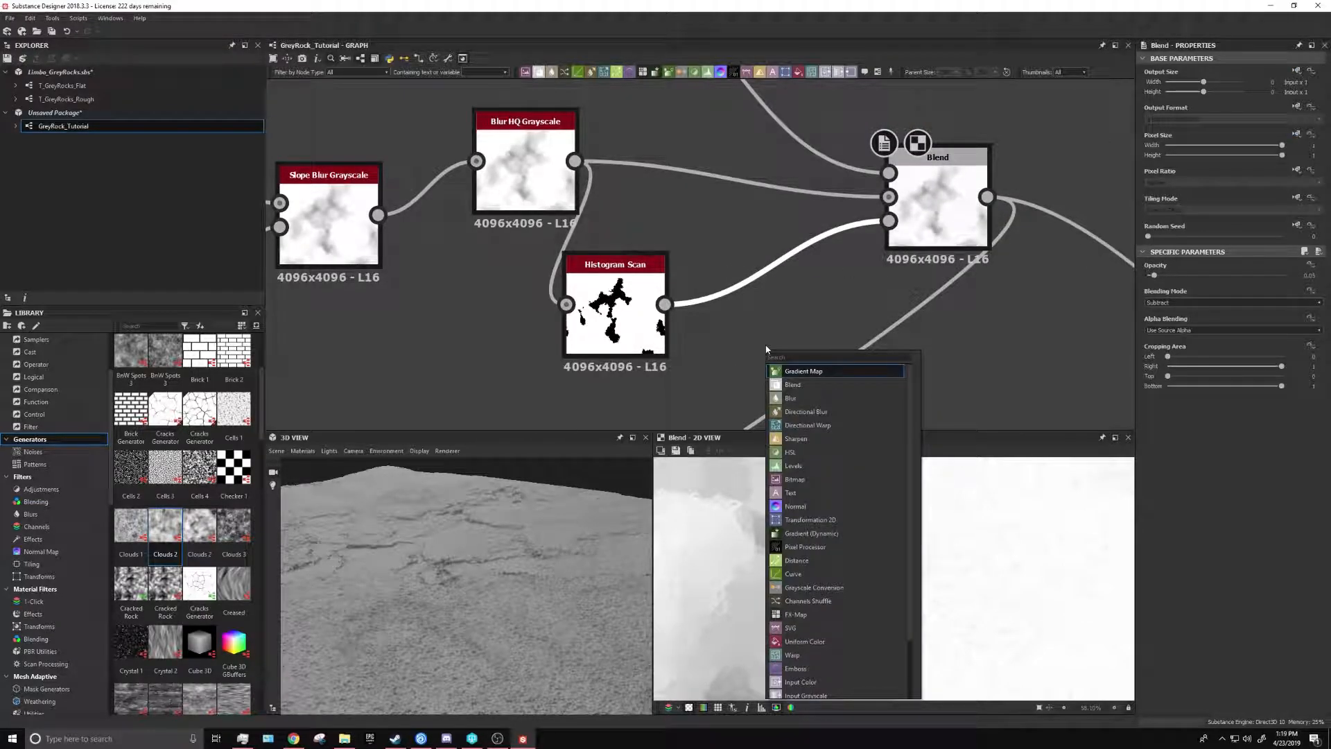
pyautogui.write('bl')
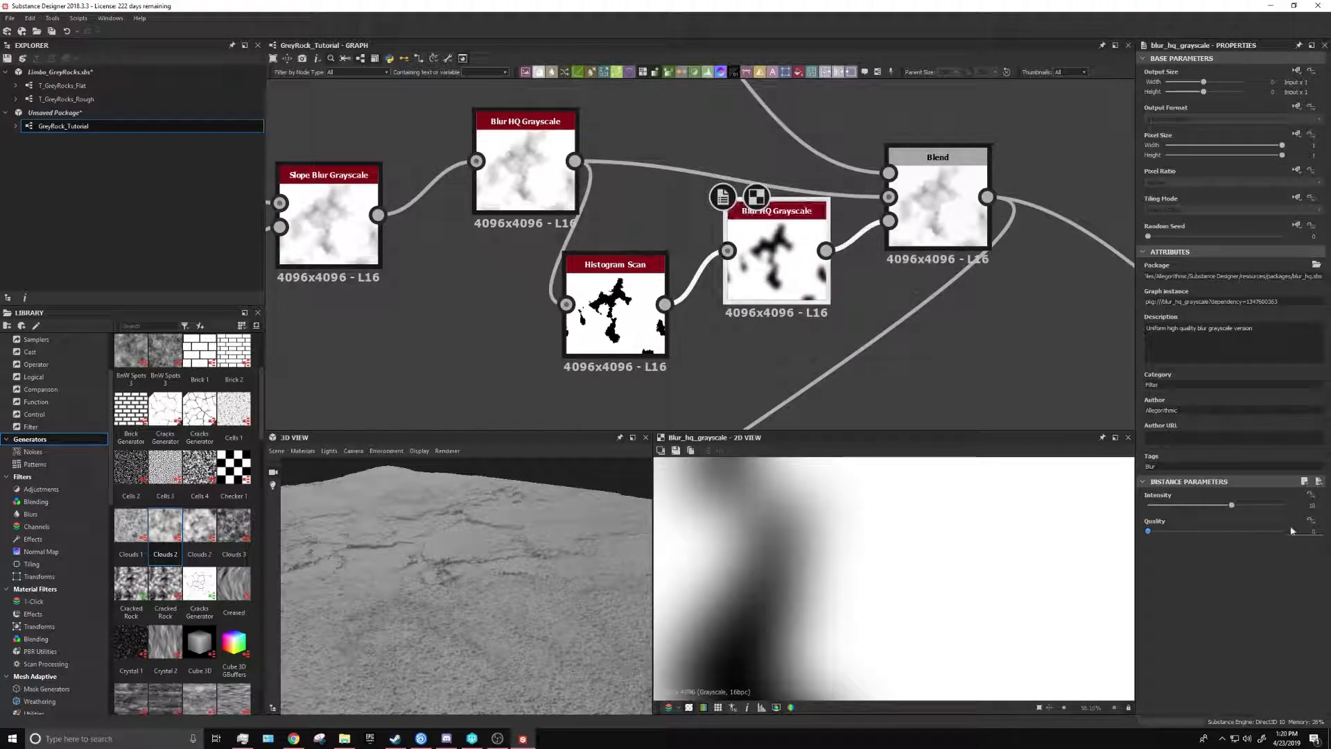
pyautogui.moveTo(1150, 532); pyautogui.dragTo(1291, 531)
pyautogui.doubleClick(1313, 505)
pyautogui.write('0.5')
pyautogui.press('Return')
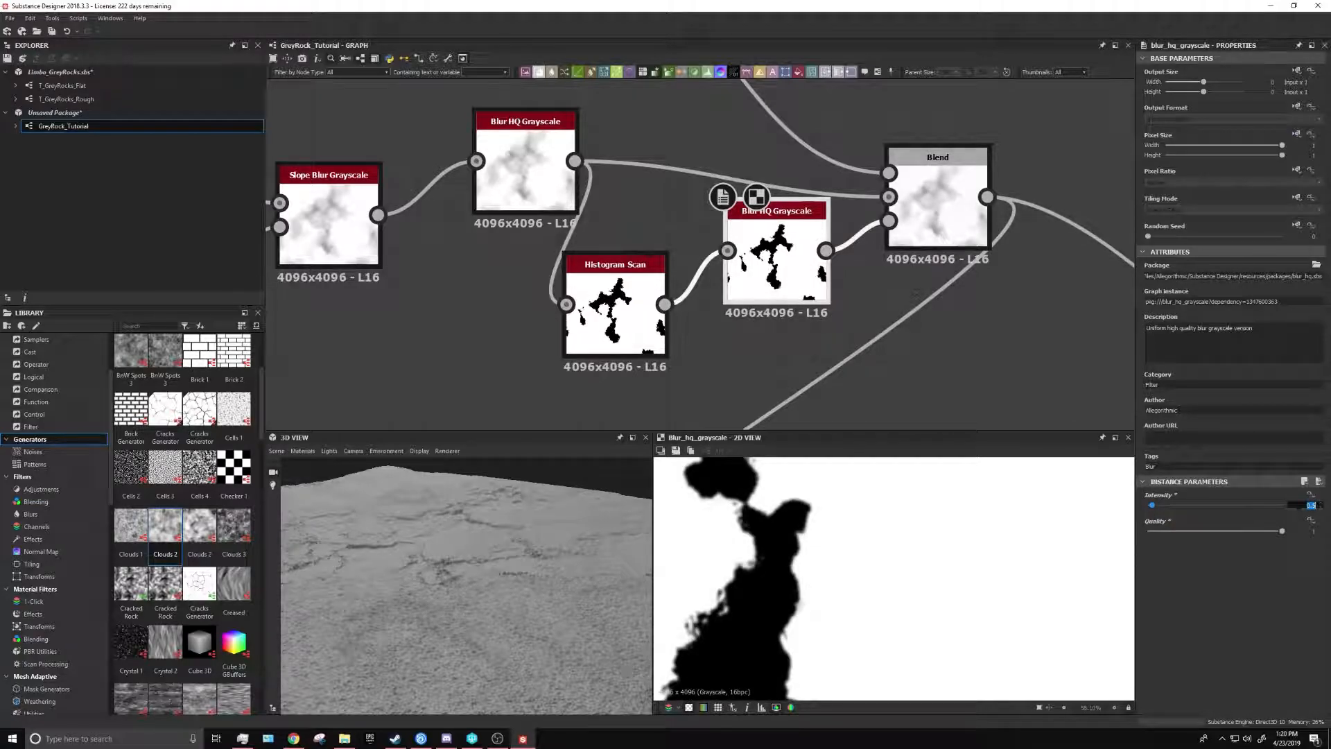
# Lower the Histogram Scan's position to enlarge the black areas of the Blend mask
pyautogui.click(920, 212)
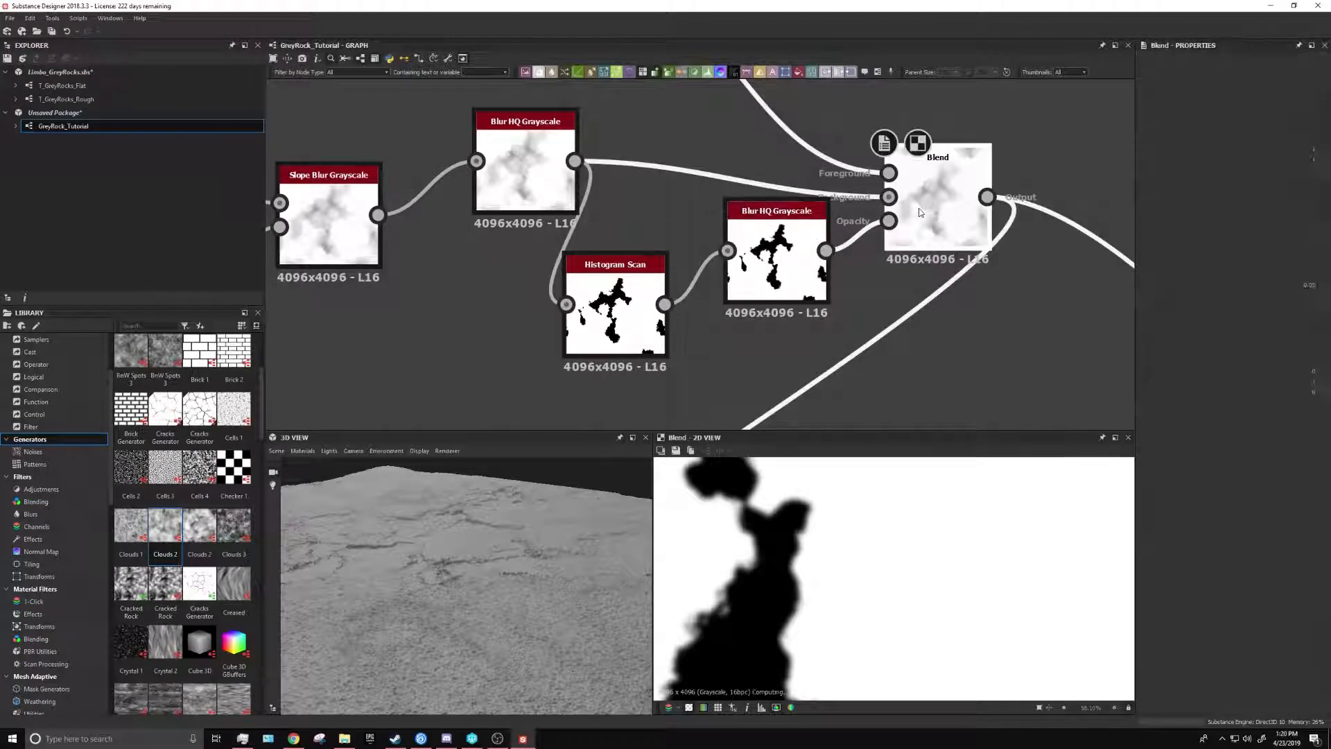
pyautogui.click(615, 312)
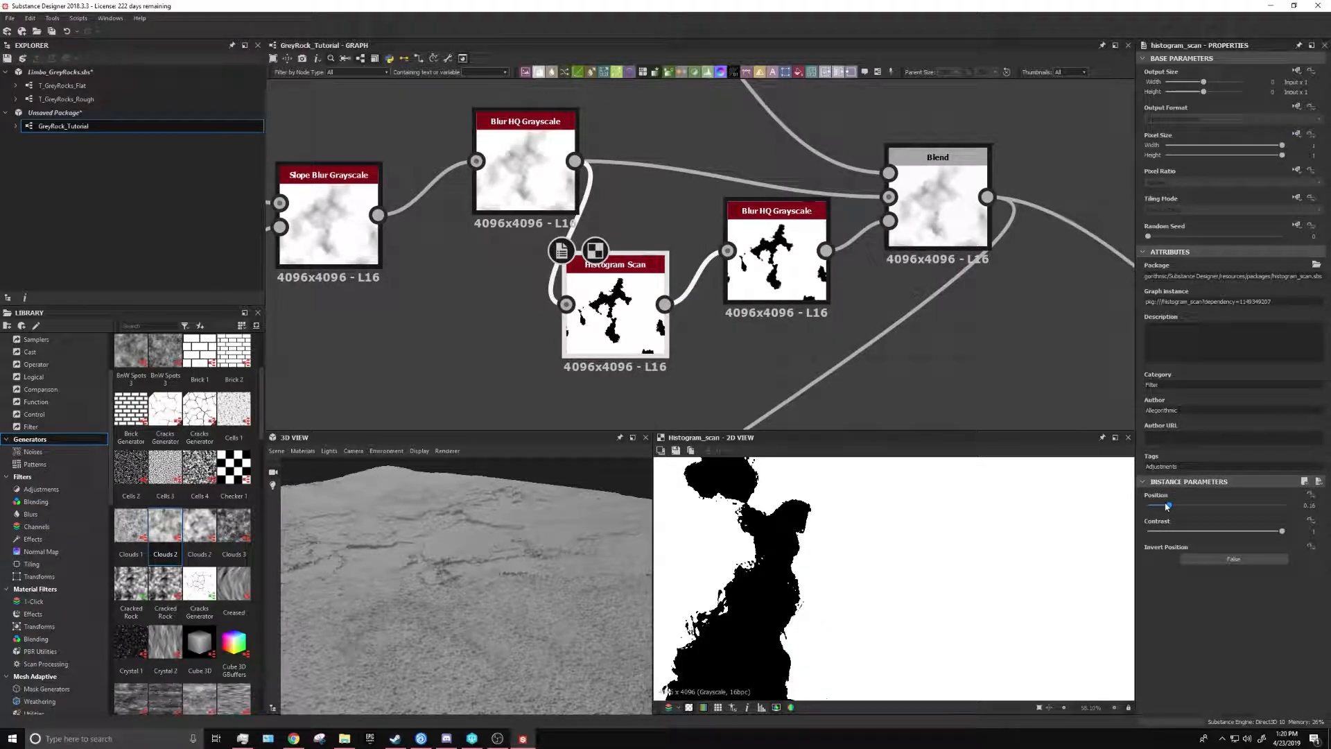
pyautogui.scroll(-11, 895, 589)
pyautogui.scroll(3, 891, 571)
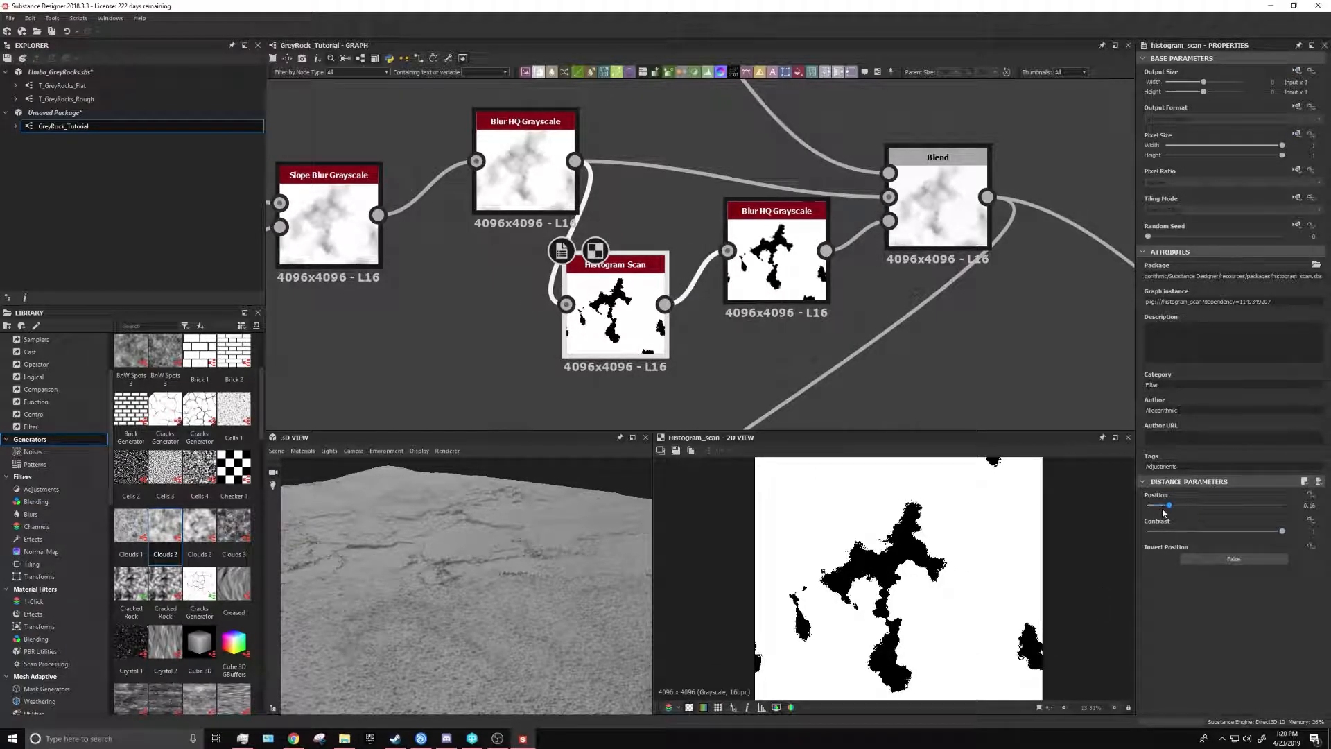
pyautogui.click(936, 207)
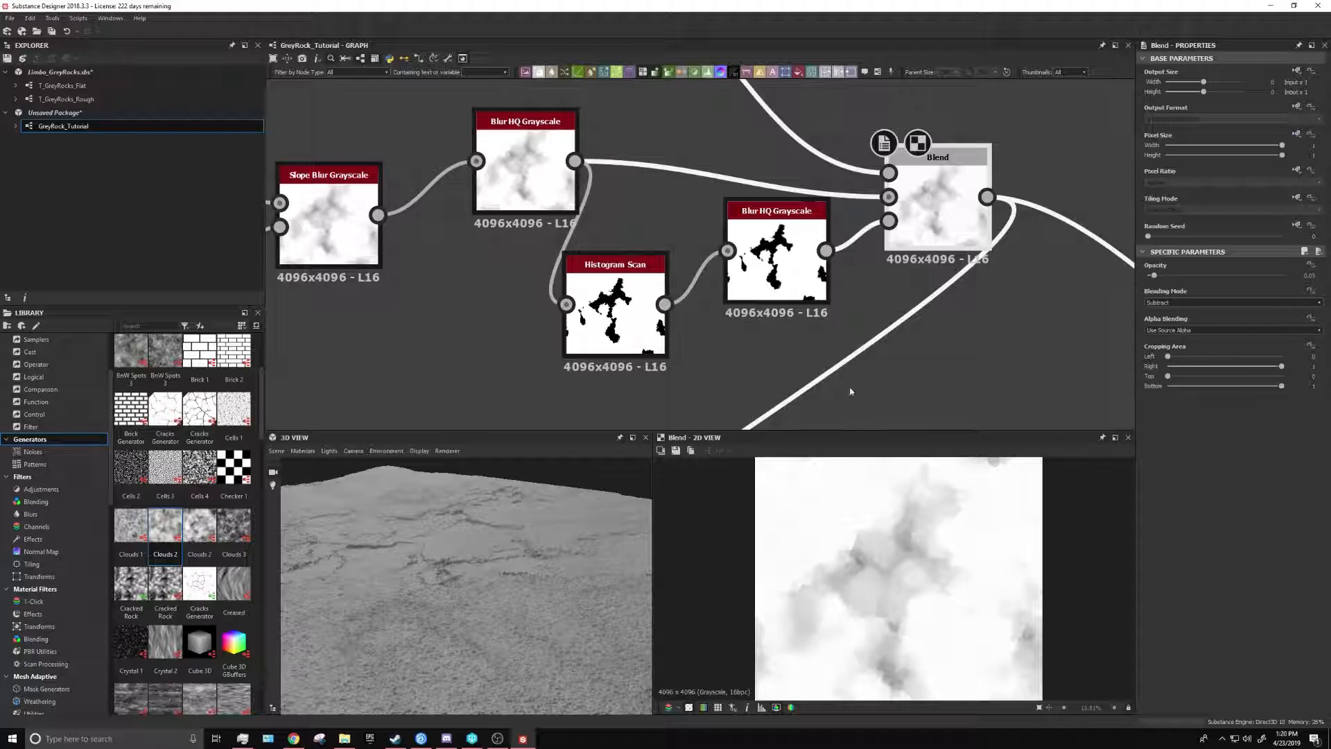
pyautogui.doubleClick(615, 312)
pyautogui.moveTo(1170, 505); pyautogui.dragTo(1154, 506)
pyautogui.scroll(-3, 457, 609)
pyautogui.moveTo(449, 609); pyautogui.dragTo(522, 588)
# Preview the Normal Blend output and examine how the masked roughness reads on the 3D surface
pyautogui.scroll(4, 547, 614)
pyautogui.scroll(-2, 770, 371)
pyautogui.moveTo(754, 402); pyautogui.dragTo(603, 291, button='middle')
pyautogui.doubleClick(512, 321)
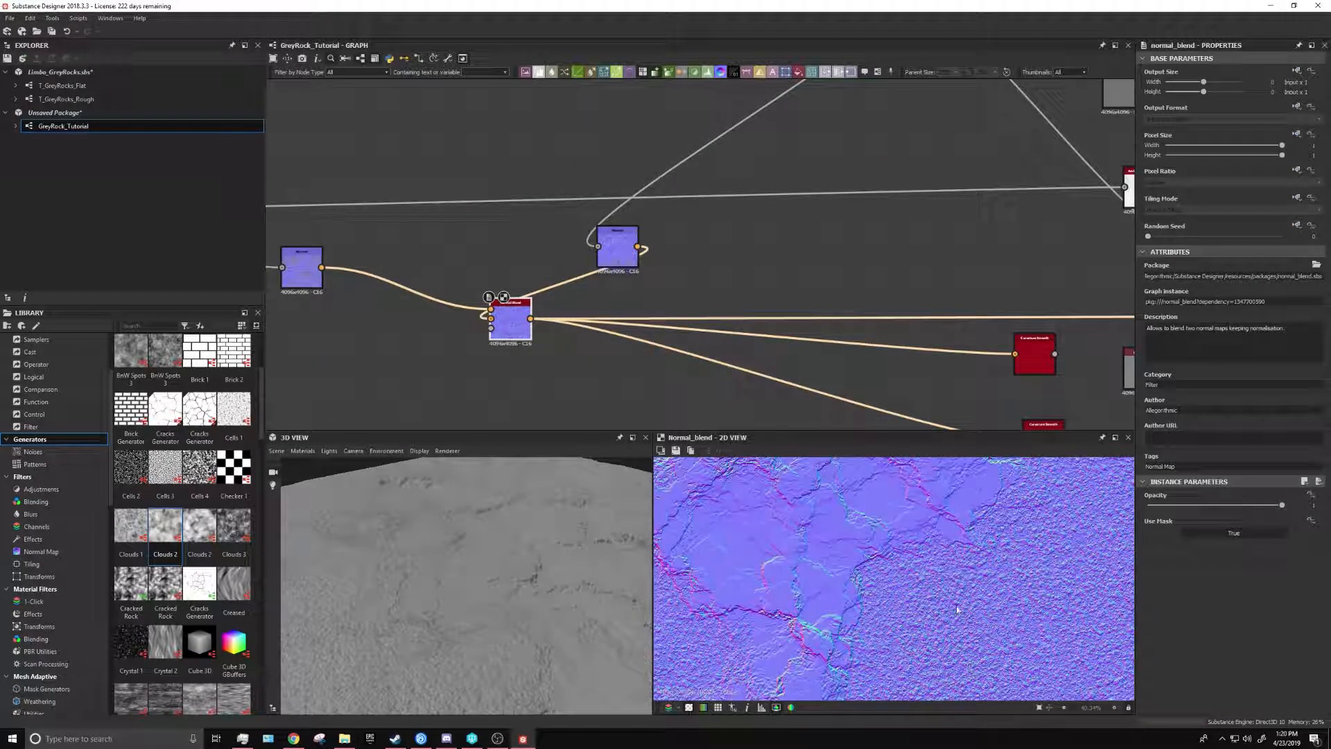
pyautogui.scroll(-3, 848, 552)
pyautogui.moveTo(527, 555); pyautogui.dragTo(509, 576)
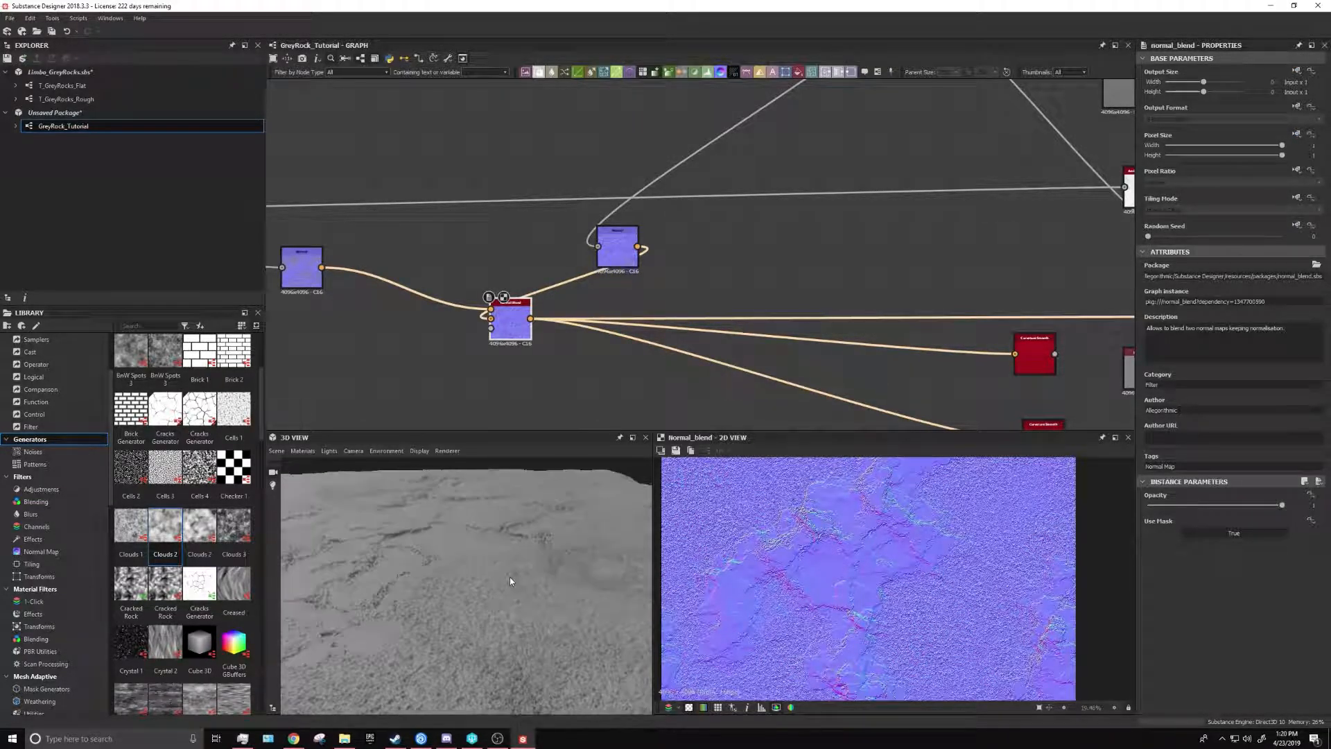
# Adjust the opacity of the subtracting Blend node at the end of the height chain
pyautogui.moveTo(909, 110); pyautogui.dragTo(754, 322, button='middle')
pyautogui.doubleClick(725, 206)
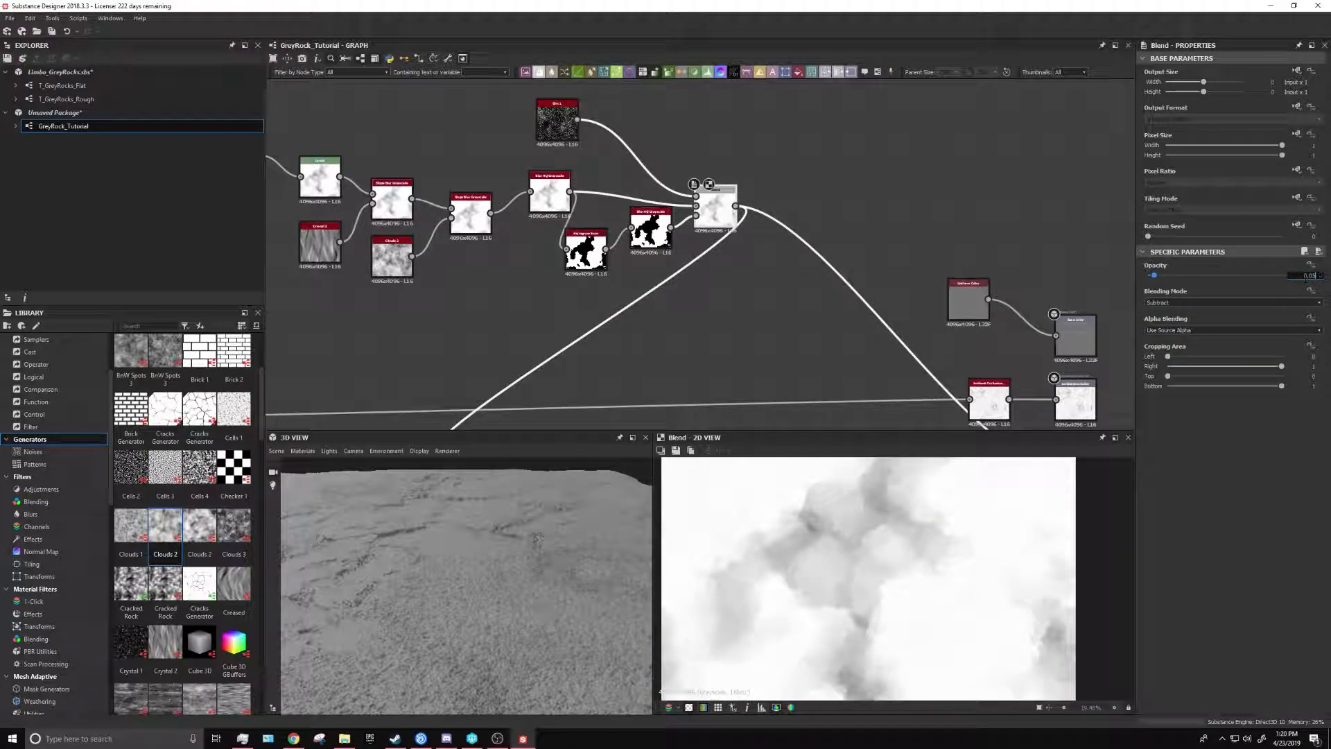
pyautogui.press('Return')
# Frame the height nodes, from the first node after Base 1 to the final Blend, and title the frame "Base 1 height"
pyautogui.scroll(-3, 508, 585)
pyautogui.scroll(-4, 695, 323)
pyautogui.moveTo(695, 330); pyautogui.dragTo(827, 343, button='middle')
pyautogui.moveTo(498, 181); pyautogui.dragTo(839, 248)
pyautogui.scroll(-4, 727, 241)
pyautogui.moveTo(487, 153); pyautogui.dragTo(791, 395)
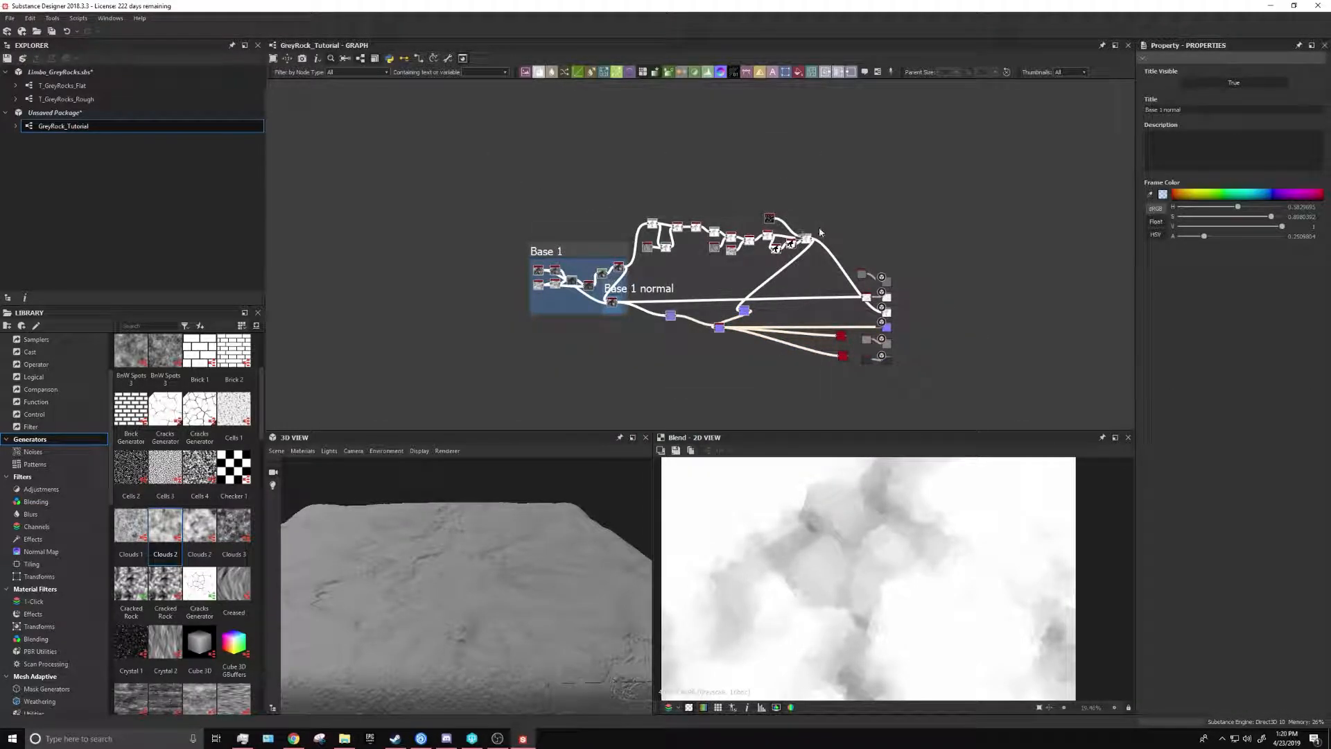
pyautogui.scroll(5, 860, 253)
pyautogui.moveTo(770, 277); pyautogui.dragTo(943, 308, button='middle')
pyautogui.moveTo(472, 153); pyautogui.dragTo(976, 300)
pyautogui.press('space')
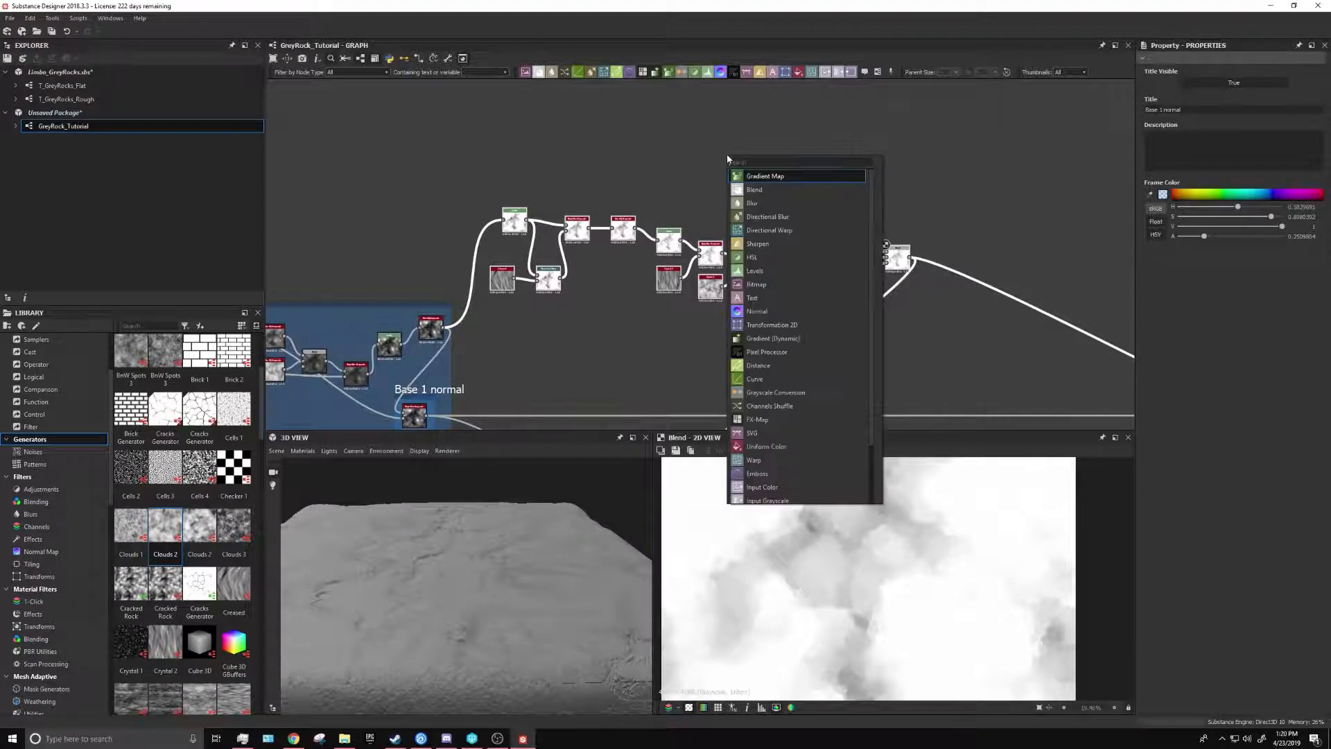
pyautogui.write('fr')
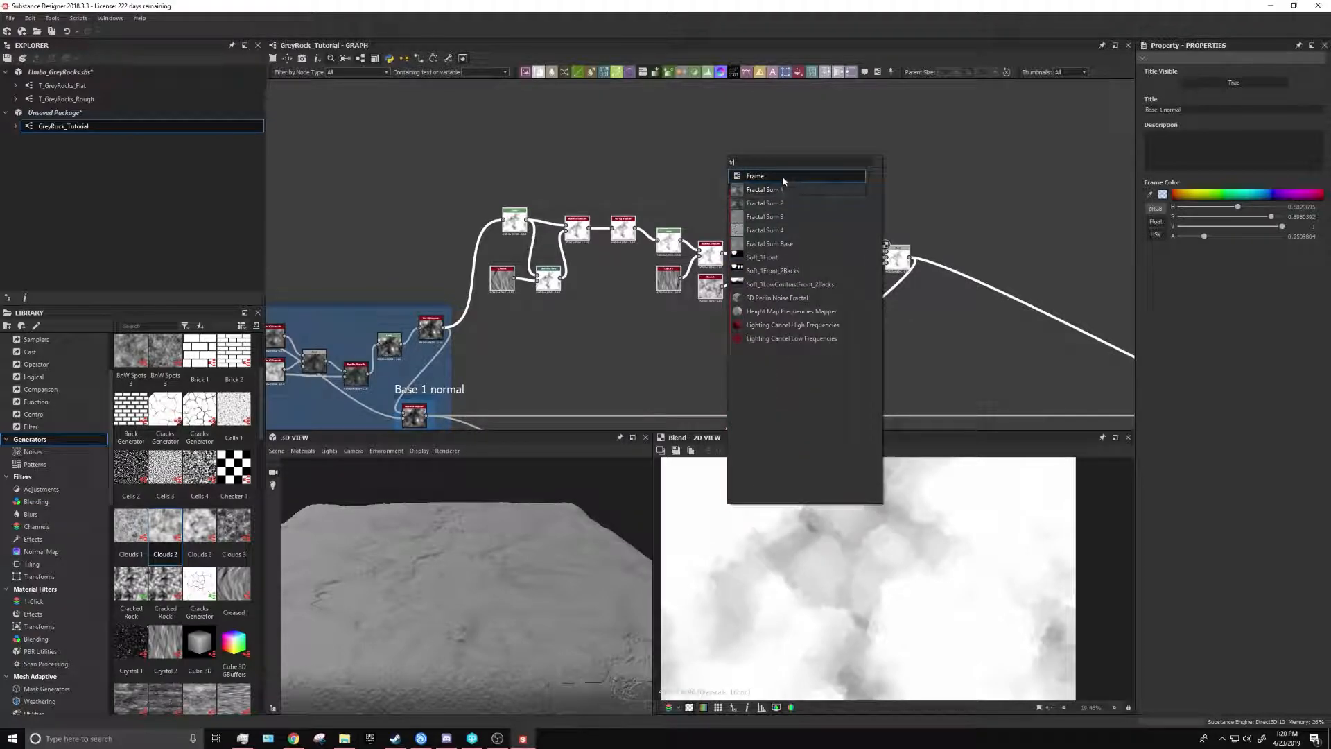
pyautogui.click(783, 176)
pyautogui.write('Base')
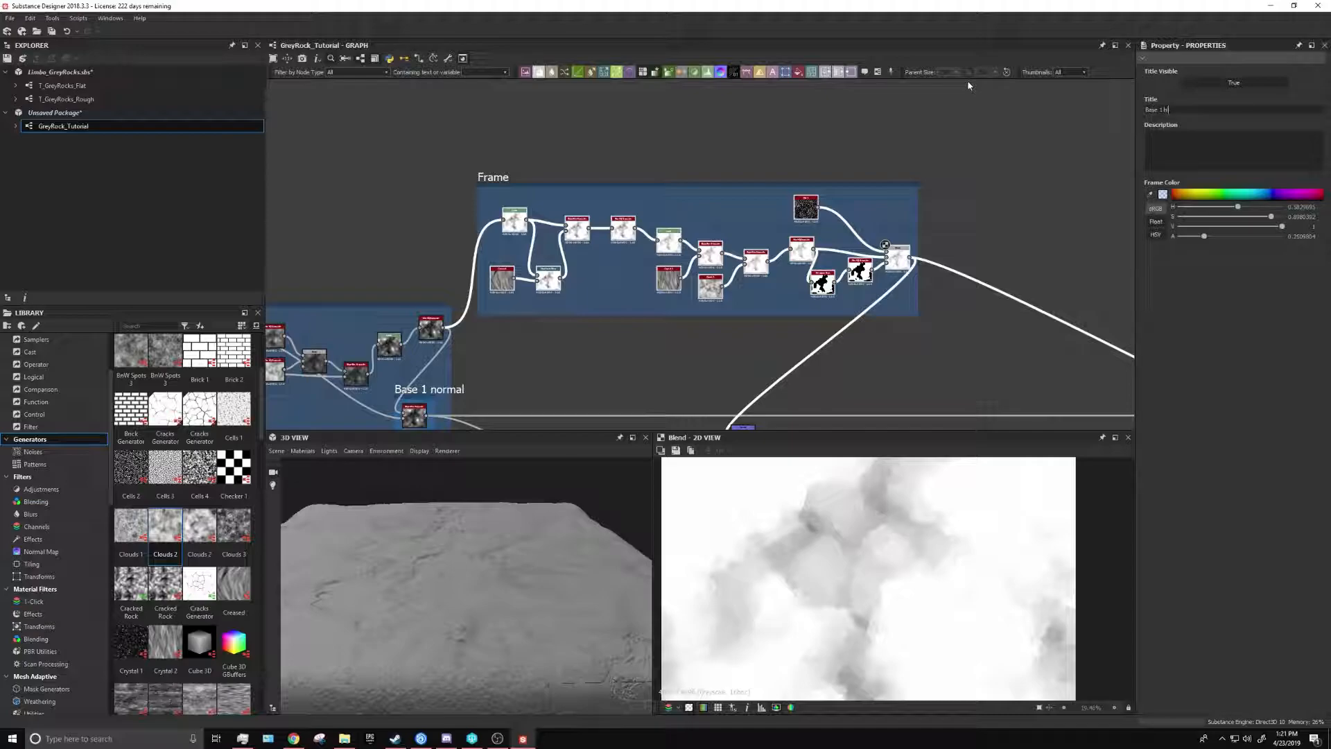
pyautogui.press('Return')
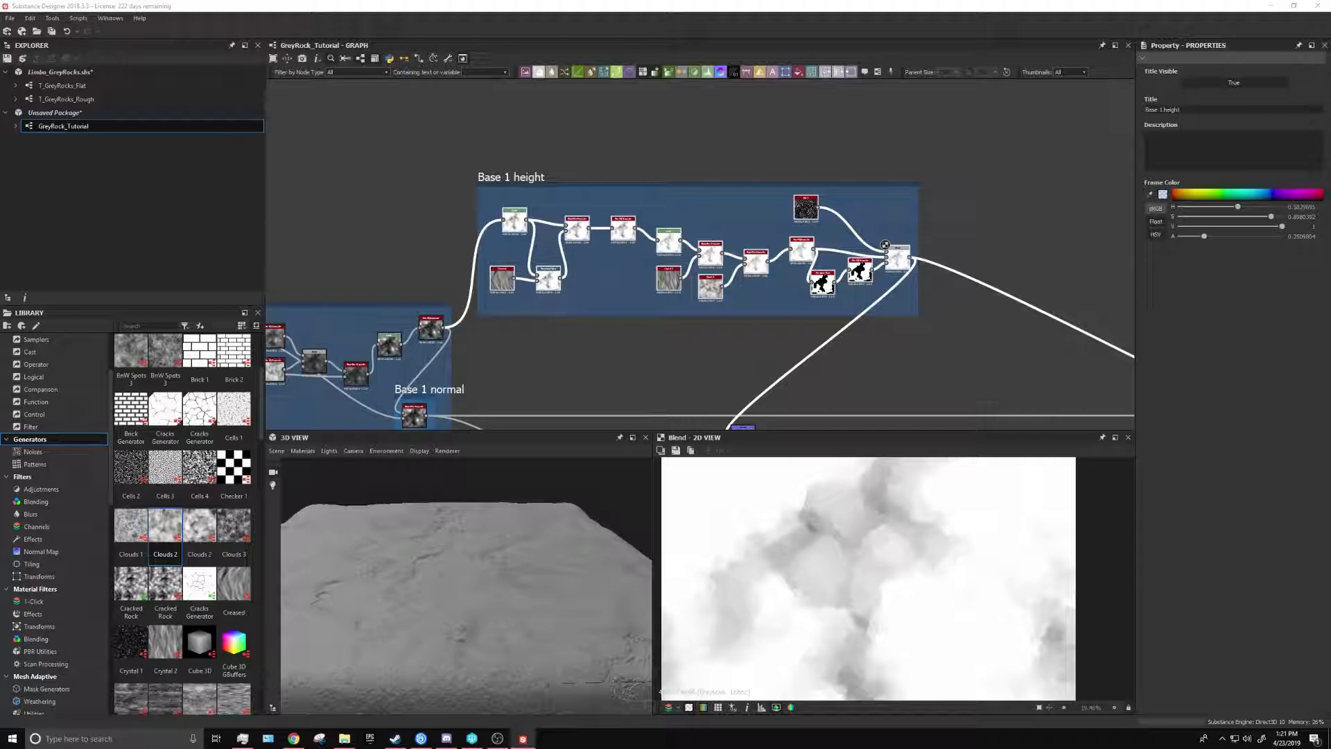
# Move the Normal Blend node past the second Normal node so the graph flows from left to right
pyautogui.moveTo(878, 247); pyautogui.dragTo(787, 214, button='middle')
pyautogui.scroll(5, 970, 210)
pyautogui.scroll(-5, 987, 254)
pyautogui.scroll(2, 988, 254)
pyautogui.moveTo(709, 264); pyautogui.dragTo(826, 267, button='middle')
pyautogui.scroll(-3, 827, 267)
pyautogui.moveTo(497, 293); pyautogui.dragTo(620, 345)
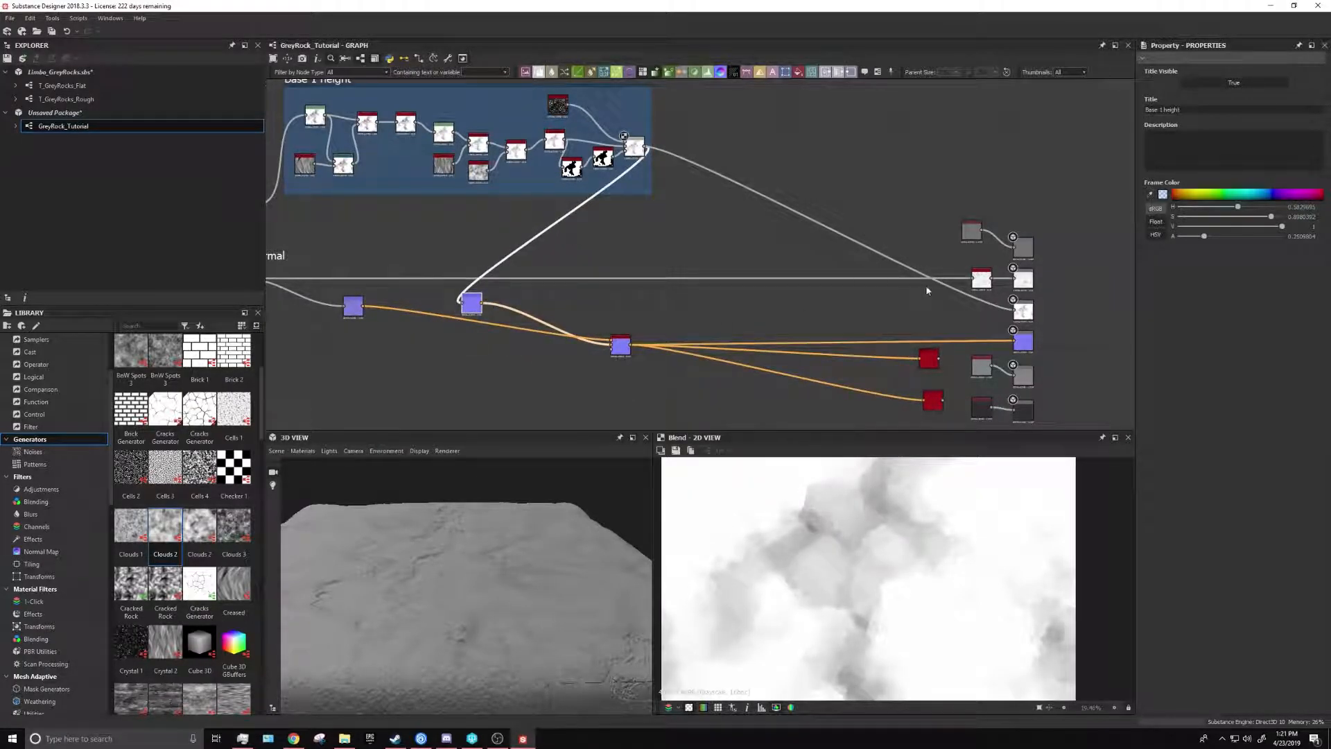
# Add a Normal to Height node and feed it from the Normal Blend output
pyautogui.scroll(6, 927, 291)
pyautogui.scroll(-5, 592, 301)
pyautogui.moveTo(491, 260); pyautogui.dragTo(864, 193, button='middle')
pyautogui.press('space')
pyautogui.write('nom')
pyautogui.press('BackSpace')
pyautogui.write('m')
pyautogui.press('BackSpace')
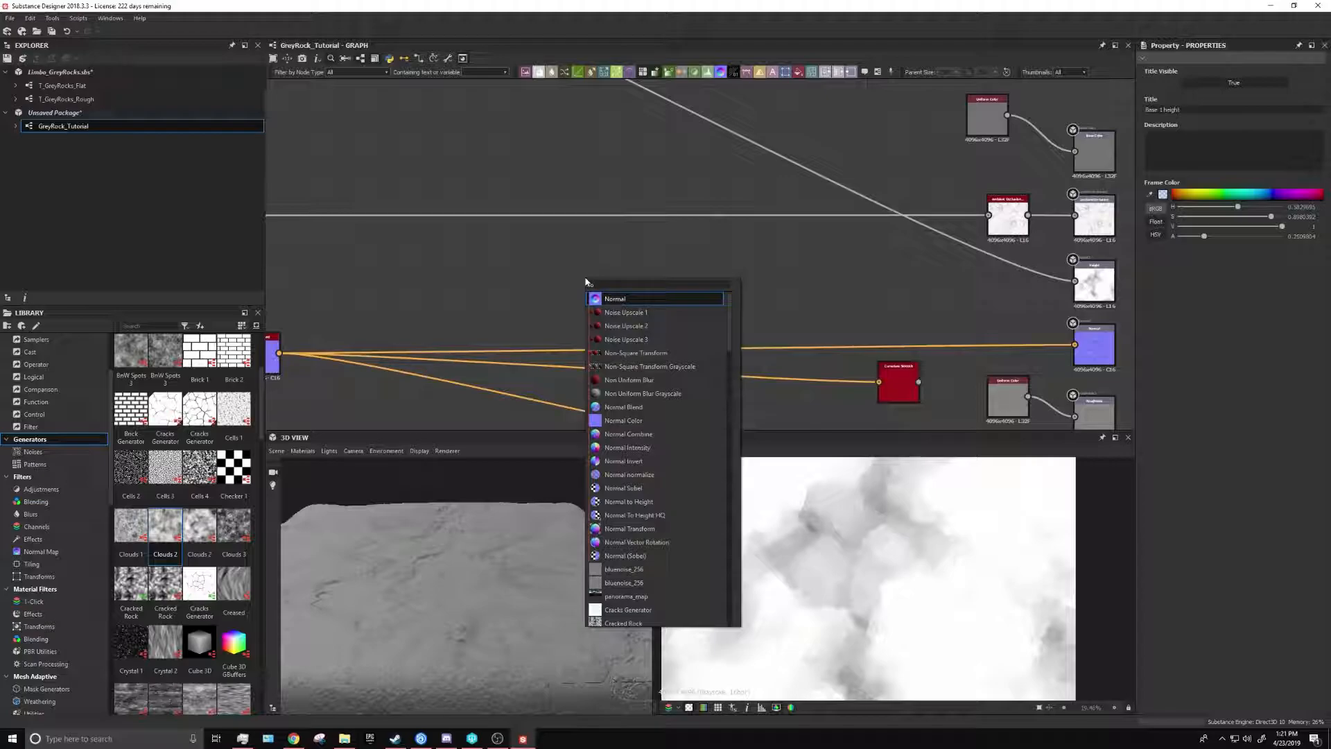
pyautogui.write('rm')
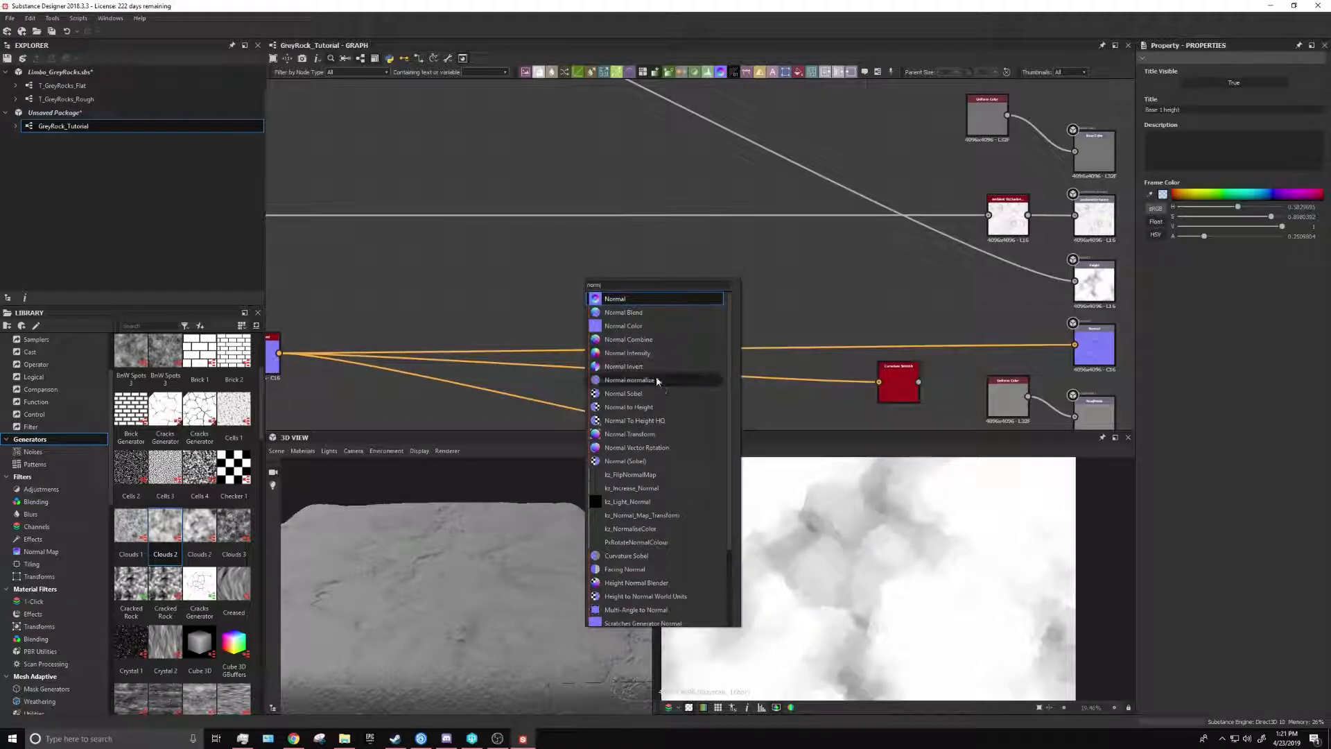
pyautogui.click(668, 403)
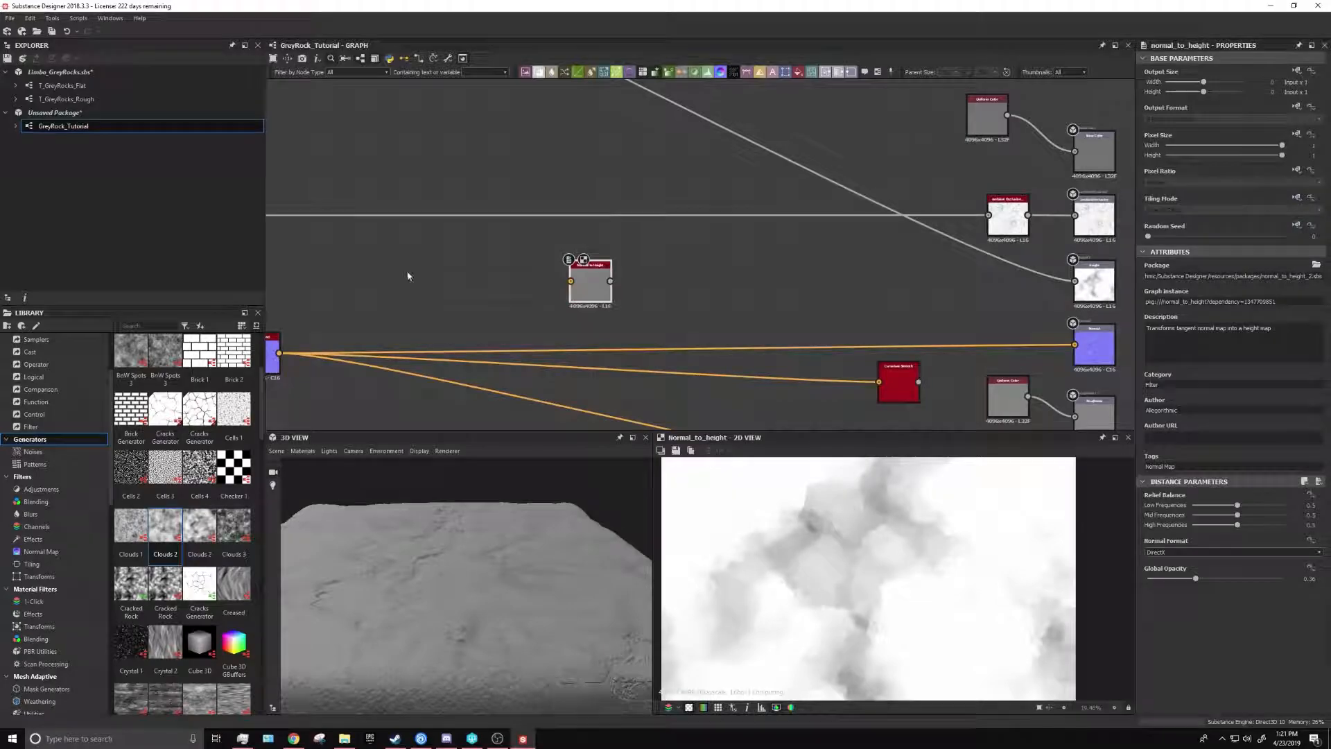
pyautogui.moveTo(316, 333); pyautogui.dragTo(460, 319, button='middle')
pyautogui.moveTo(422, 339); pyautogui.dragTo(713, 267)
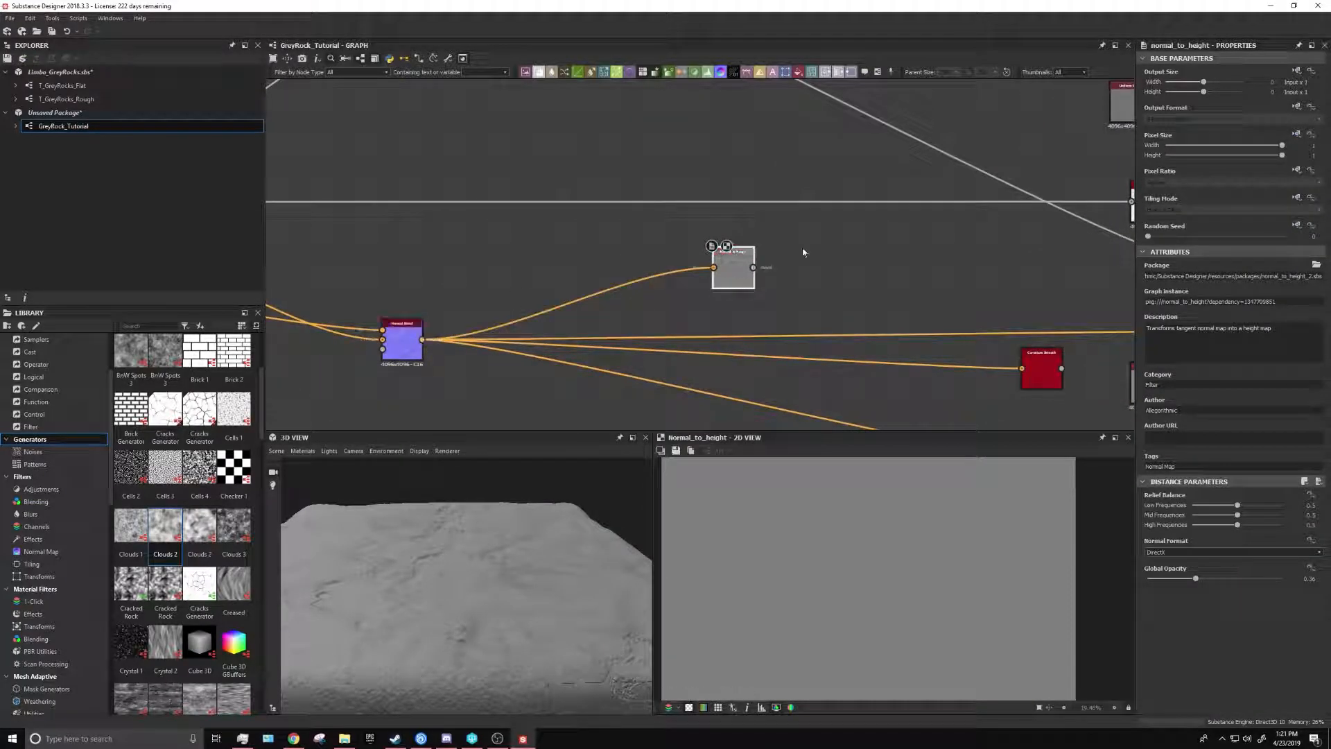
# Move the Normal to Height node beside the Ambient Occlusion node and set its Global Opacity to 0.07
pyautogui.moveTo(805, 259); pyautogui.dragTo(575, 316, button='middle')
pyautogui.moveTo(521, 333); pyautogui.dragTo(838, 263)
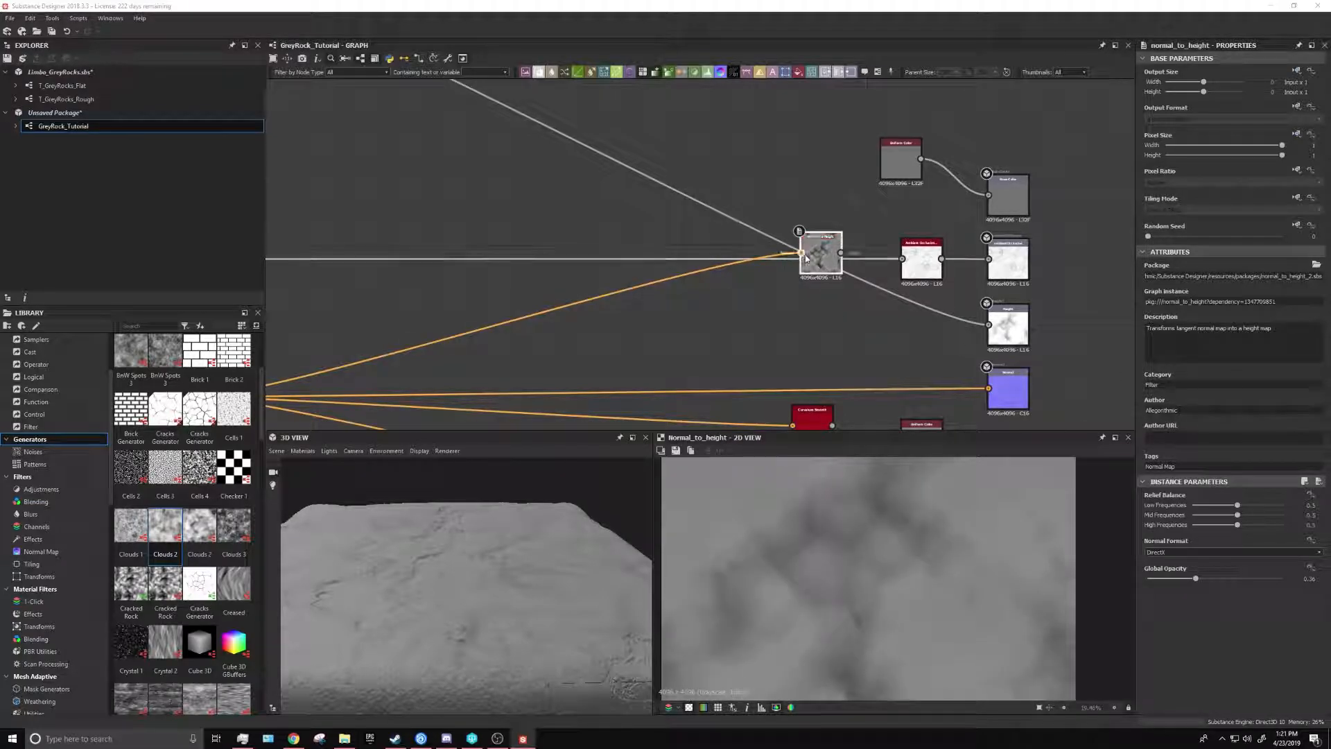
pyautogui.click(1309, 578)
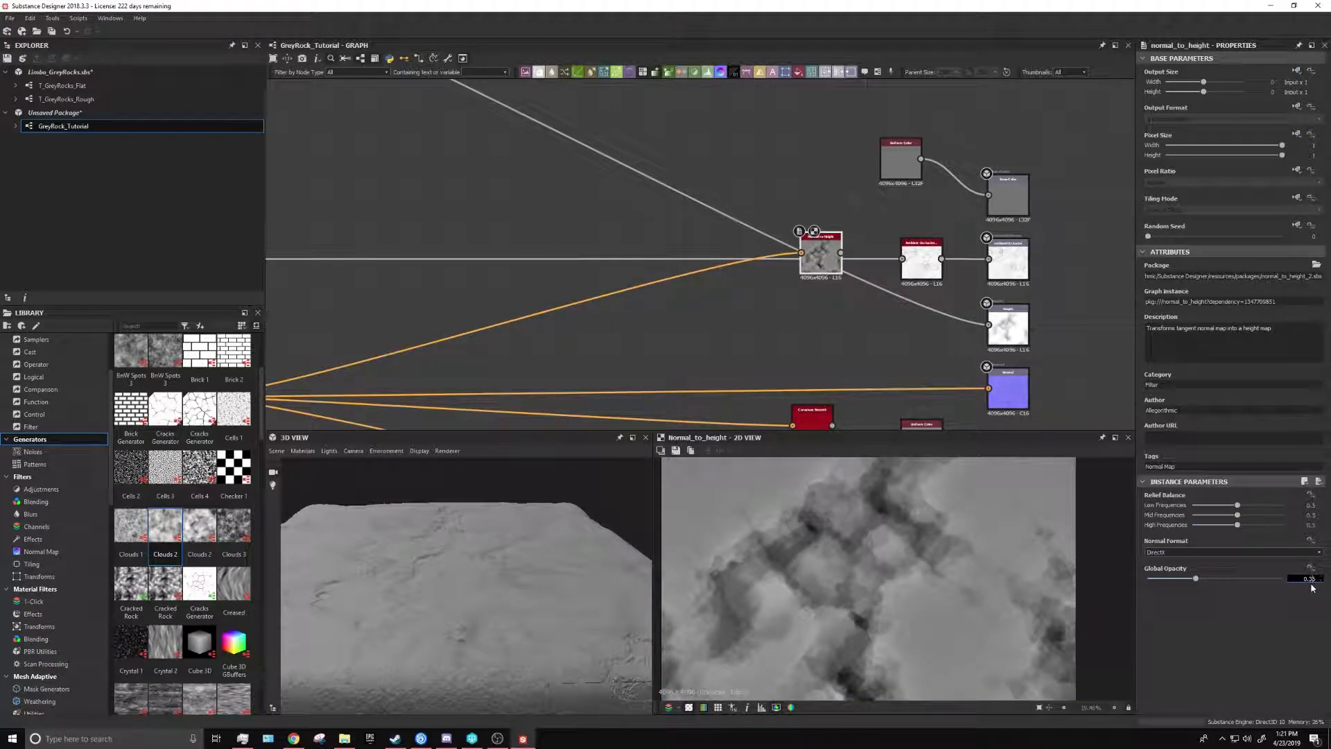
pyautogui.write('0.07')
pyautogui.press('Return')
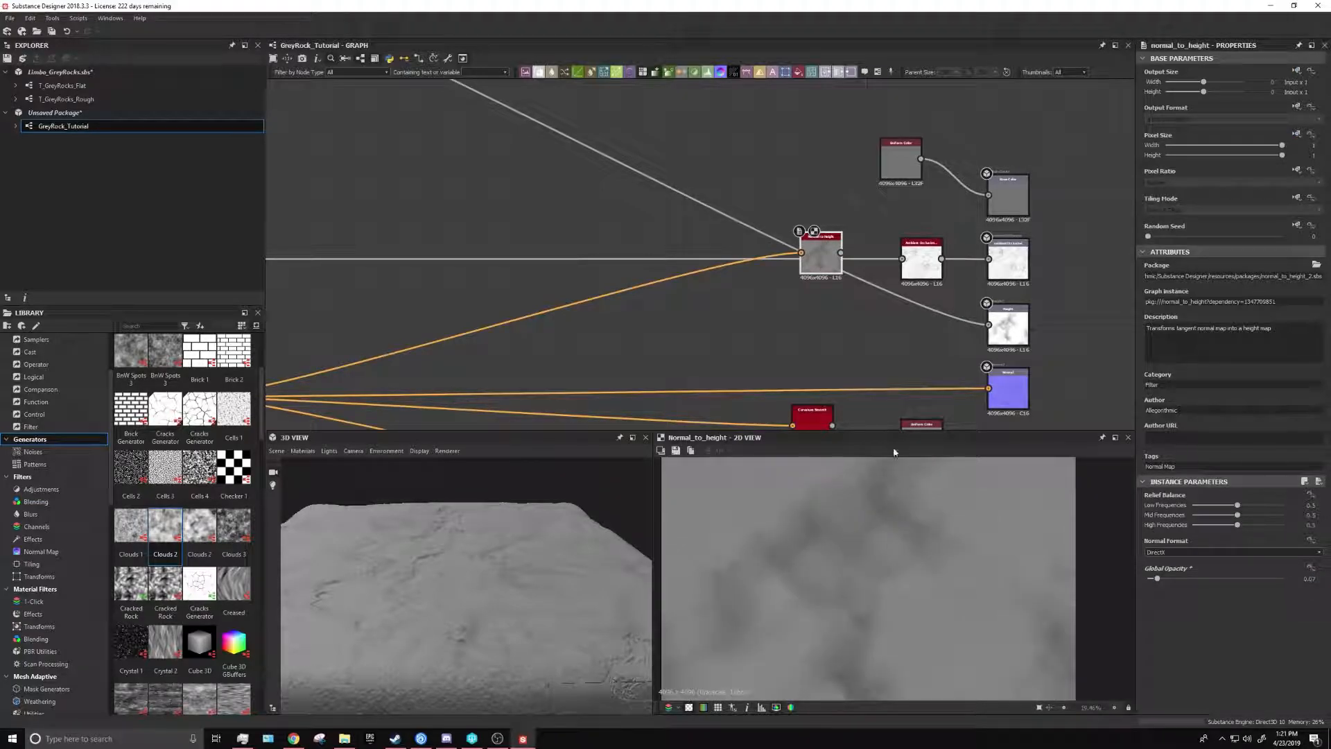
# Feed the Ambient Occlusion node from the Normal to Height output, and move the Normal to Height node farther back to leave space
pyautogui.scroll(4, 922, 633)
pyautogui.moveTo(822, 242); pyautogui.dragTo(704, 290, button='middle')
pyautogui.scroll(5, 704, 290)
pyautogui.moveTo(753, 316); pyautogui.dragTo(902, 331)
pyautogui.moveTo(730, 354); pyautogui.dragTo(492, 388)
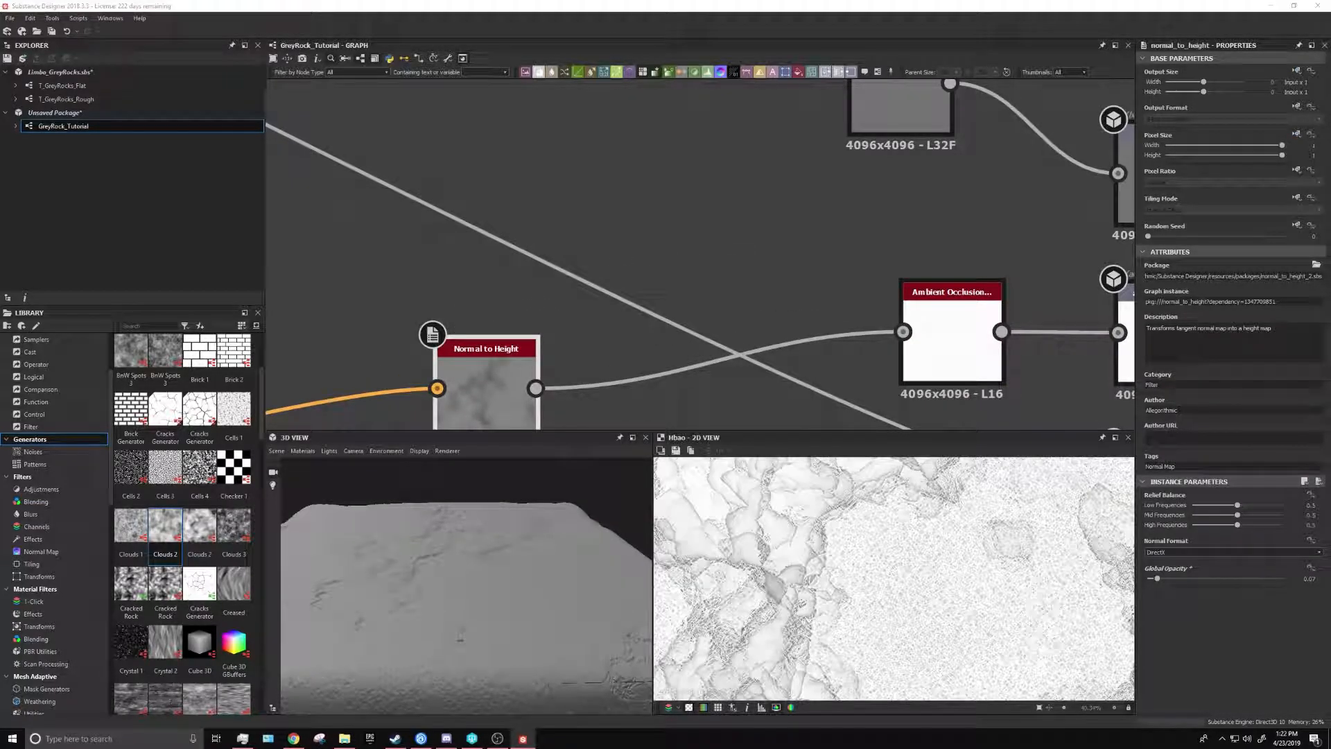
# Set the Ambient Occlusion node's Height Depth to 0.039, and raise it to 0.09
pyautogui.doubleClick(952, 336)
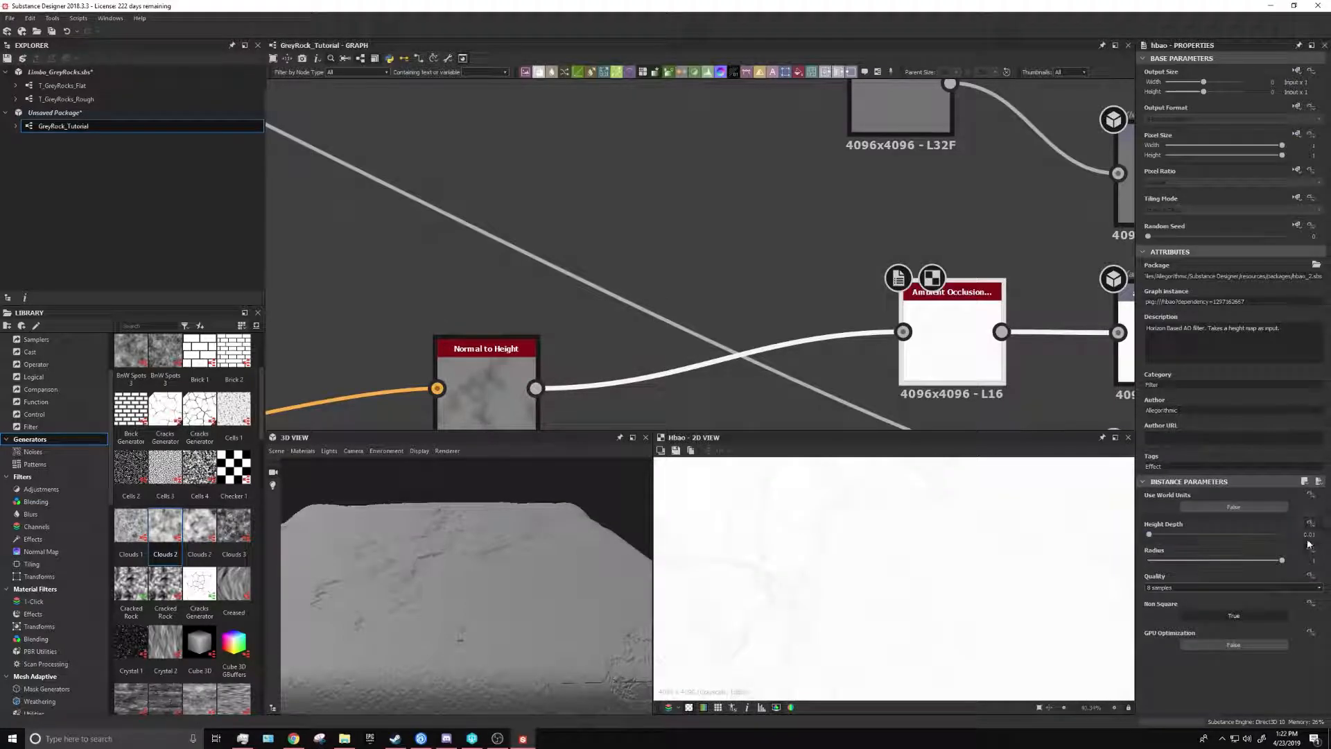
pyautogui.doubleClick(1310, 535)
pyautogui.write('0.039')
pyautogui.press('Return')
pyautogui.click(1308, 534)
pyautogui.write('0.09')
pyautogui.press('Return')
# Try feeding the Ambient Occlusion node from the final Blend of the height frame, and undo that connection
pyautogui.scroll(-3, 779, 331)
pyautogui.moveTo(529, 610); pyautogui.dragTo(477, 597)
pyautogui.moveTo(716, 313); pyautogui.dragTo(961, 196, button='middle')
pyautogui.scroll(-3, 961, 196)
pyautogui.moveTo(543, 259); pyautogui.dragTo(768, 316, button='middle')
pyautogui.moveTo(715, 220); pyautogui.dragTo(344, 232, button='middle')
pyautogui.moveTo(483, 120); pyautogui.dragTo(872, 275)
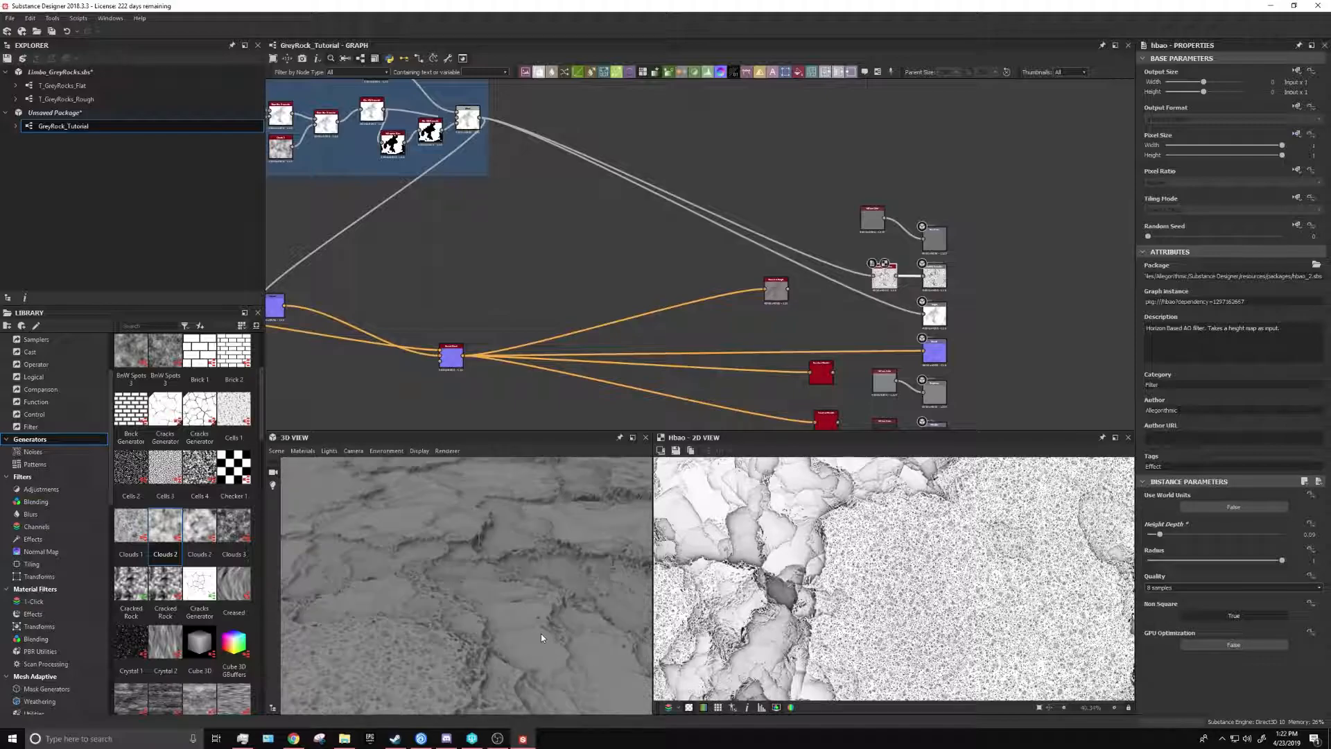
pyautogui.hotkey('ctrl', 'z')
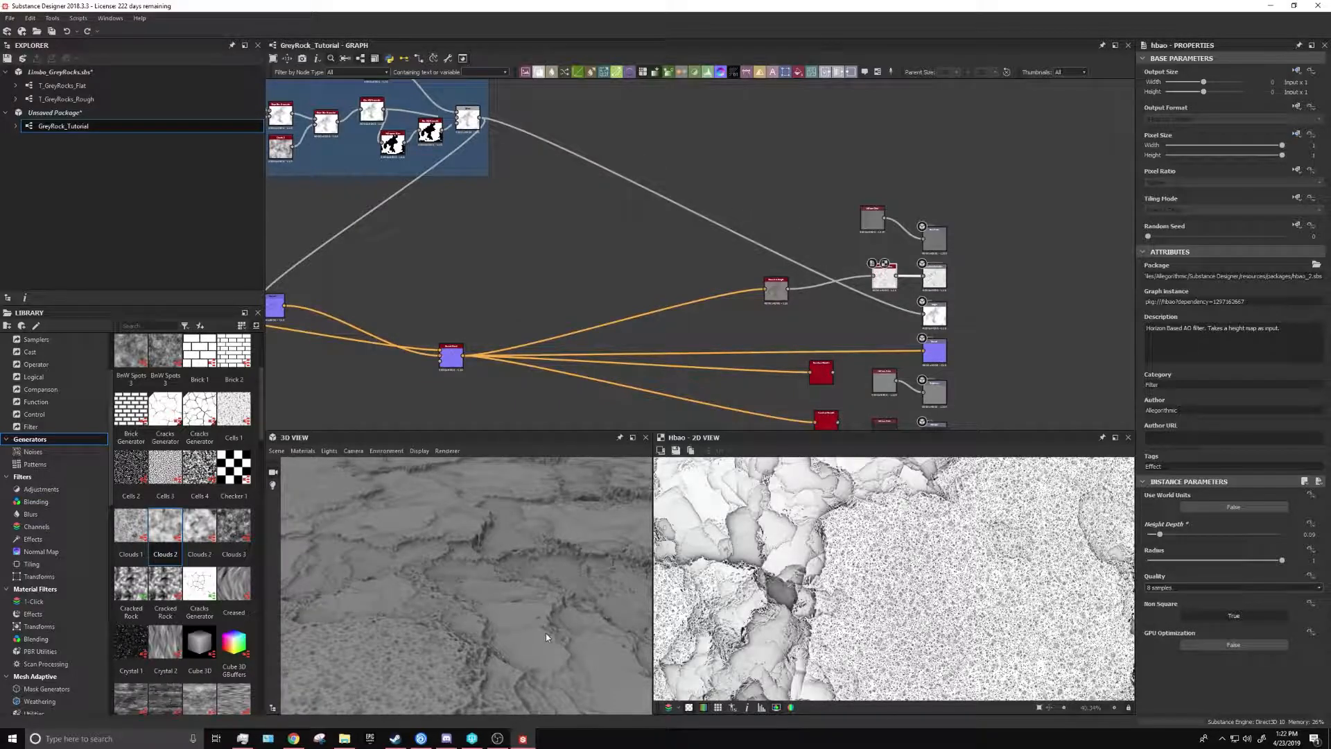
pyautogui.moveTo(497, 637); pyautogui.dragTo(549, 587)
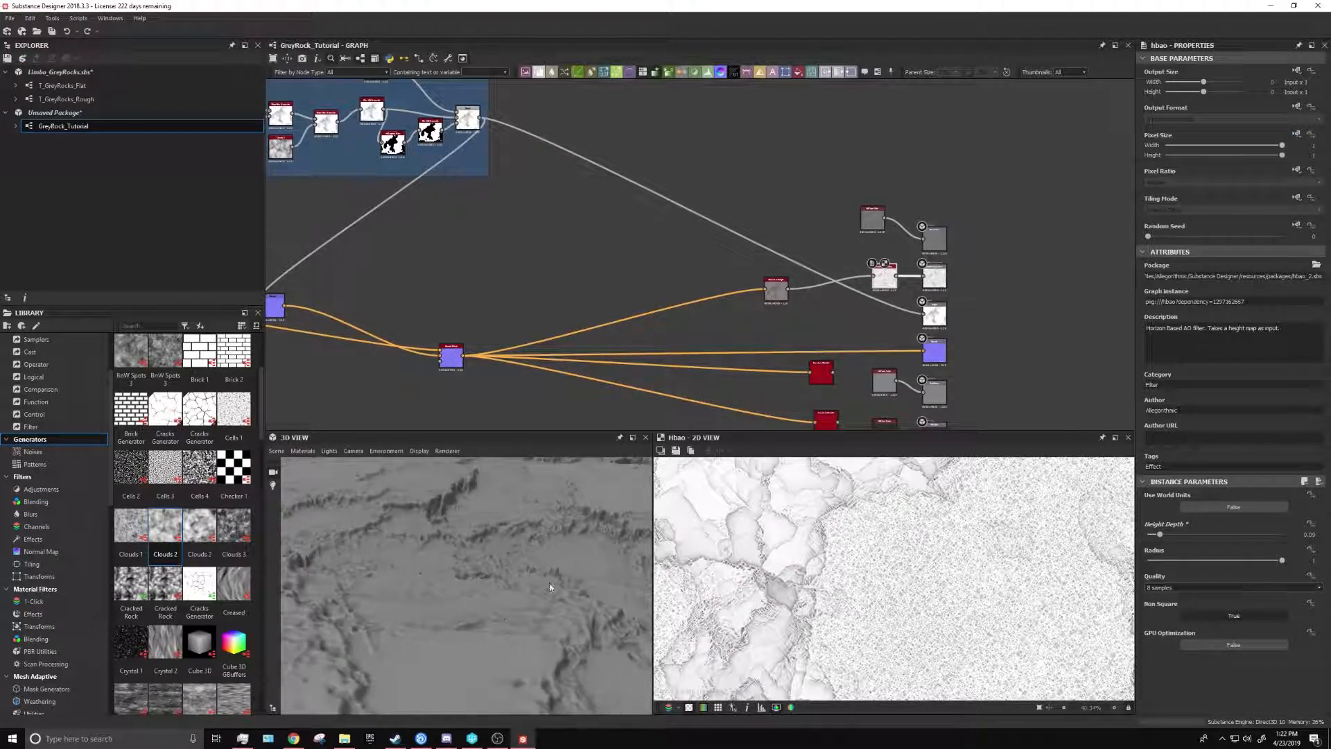
# Raise the Normal to Height node's Global Opacity to 0.11
pyautogui.doubleClick(782, 284)
pyautogui.click(1161, 578)
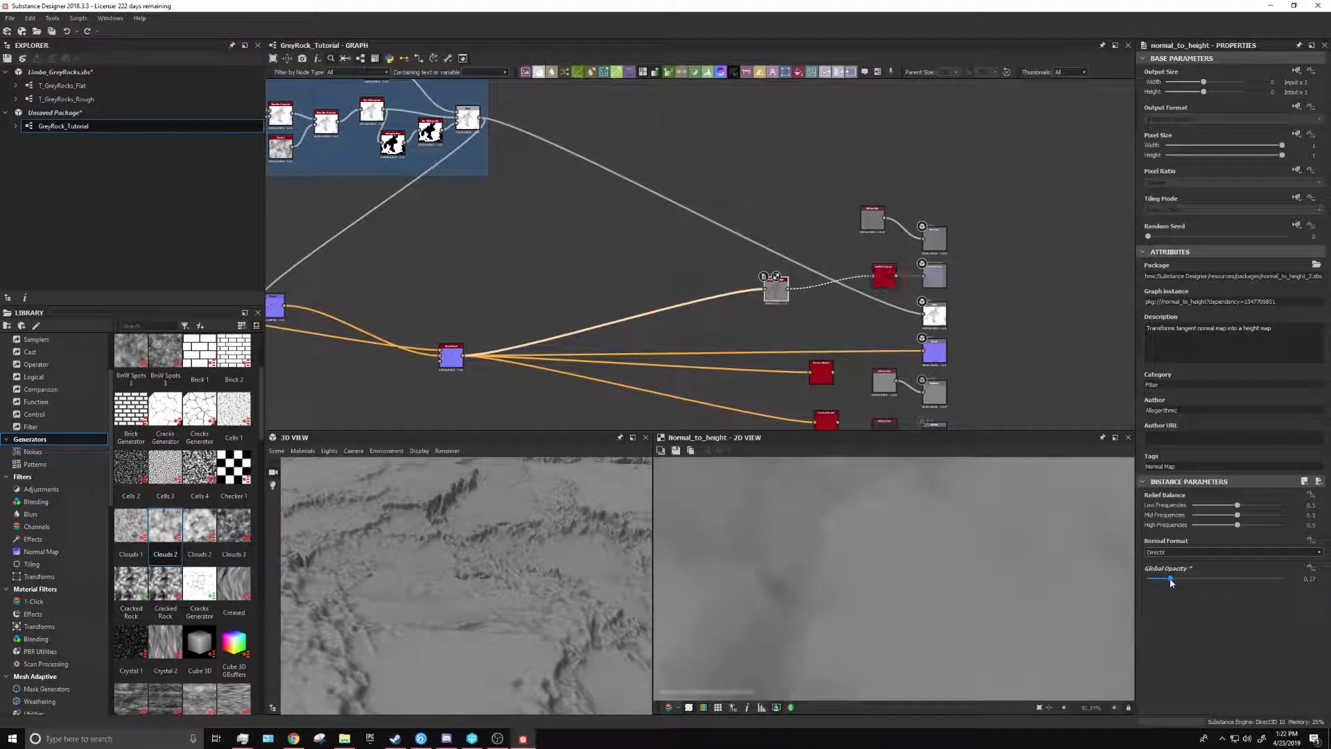
pyautogui.moveTo(423, 572); pyautogui.dragTo(488, 591)
pyautogui.scroll(-5, 489, 589)
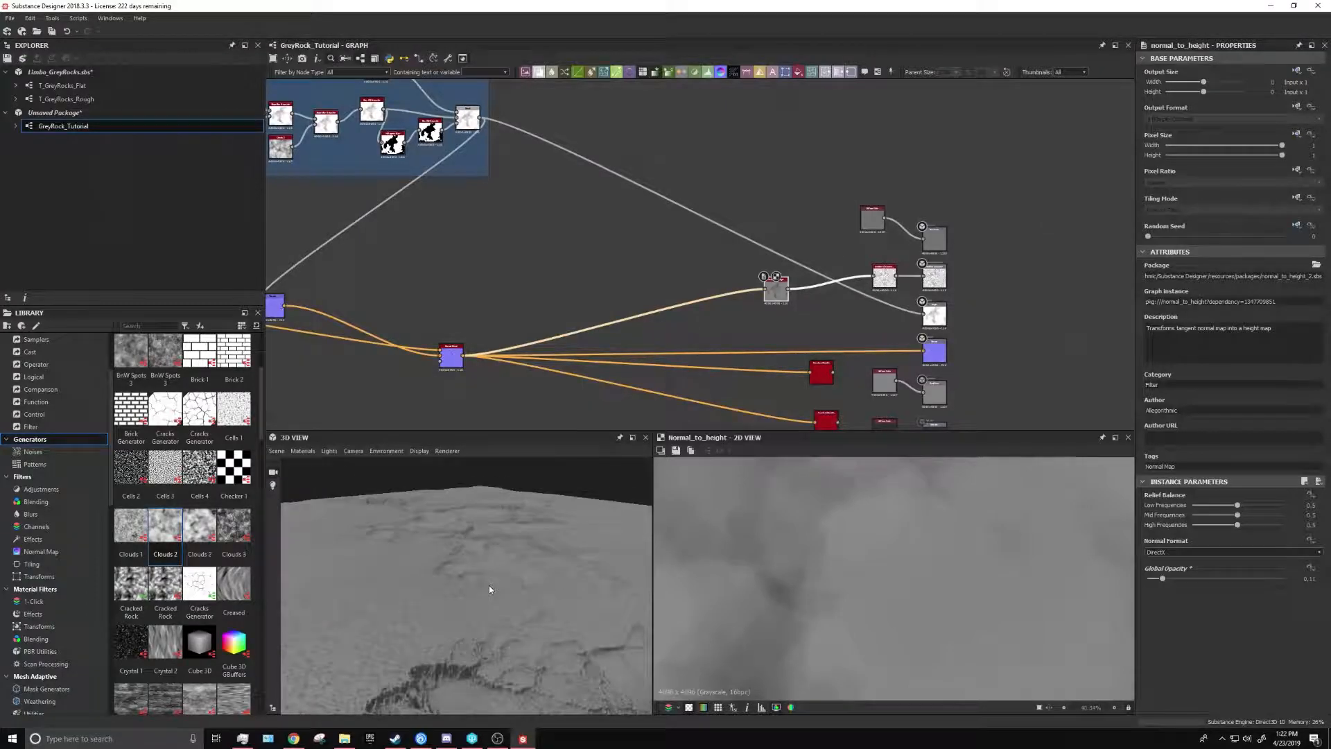
# Space out the two Curvature Smooth nodes and move the Uniform Color node feeding Metallic below the Metallic output
pyautogui.moveTo(820, 264); pyautogui.dragTo(844, 184, button='middle')
pyautogui.scroll(-2, 845, 177)
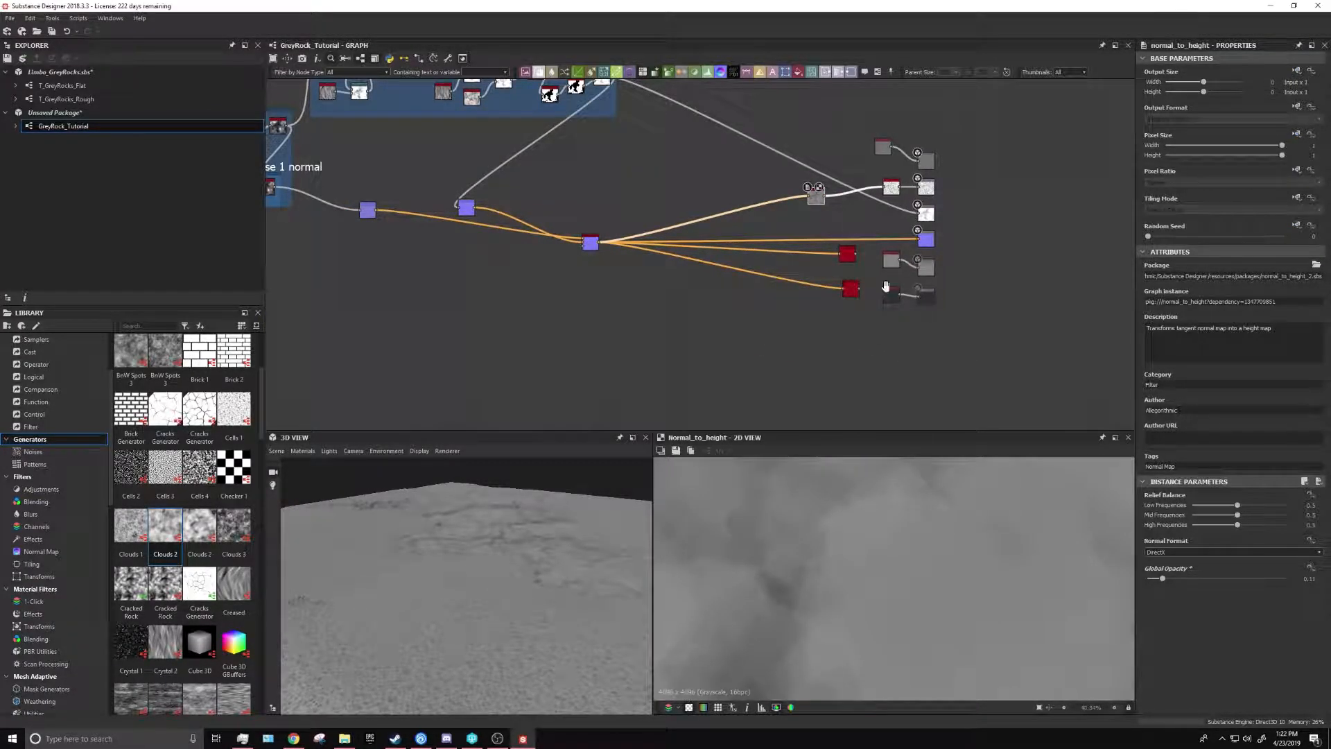
pyautogui.moveTo(908, 290); pyautogui.dragTo(815, 293, button='middle')
pyautogui.scroll(5, 807, 288)
pyautogui.moveTo(623, 204); pyautogui.dragTo(655, 212)
pyautogui.moveTo(637, 345); pyautogui.dragTo(638, 368)
pyautogui.moveTo(692, 322); pyautogui.dragTo(685, 316, button='middle')
pyautogui.scroll(2, 686, 315)
pyautogui.moveTo(747, 246); pyautogui.dragTo(745, 396)
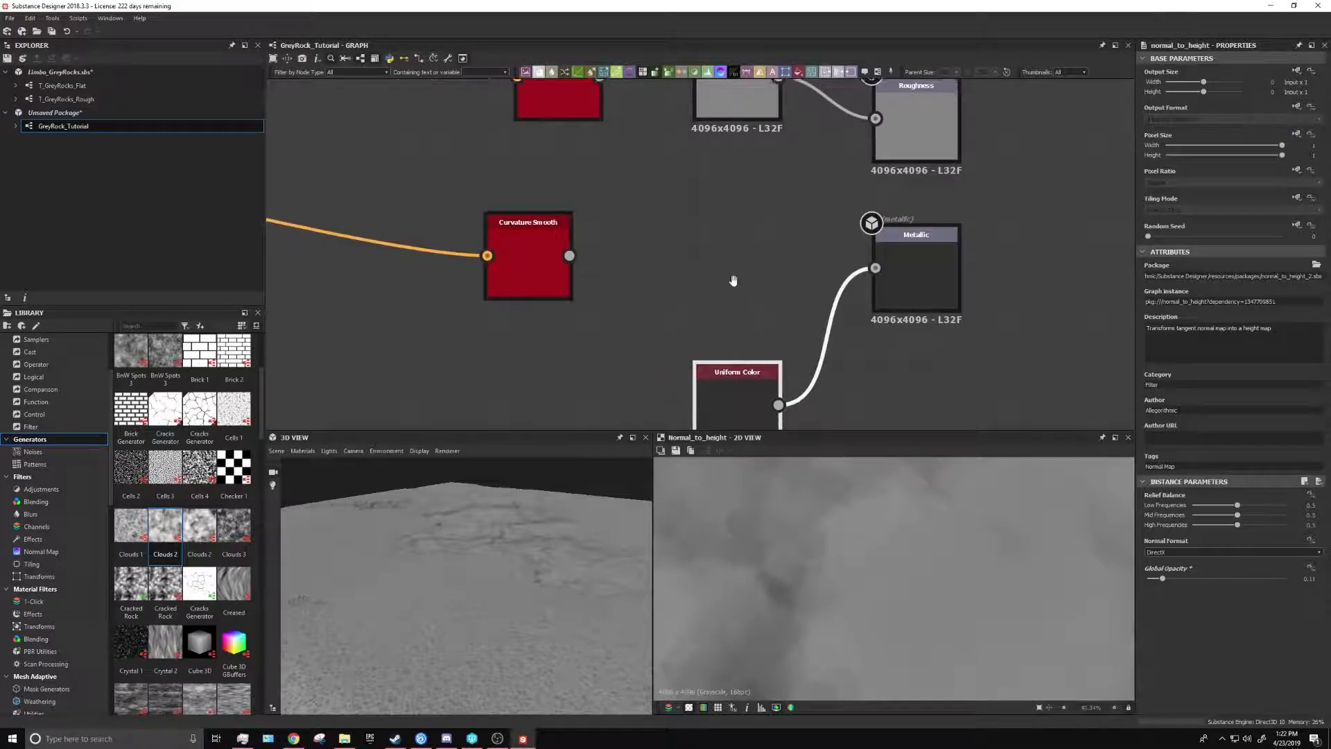
# Try an output value of 0 on the Uniform Color node feeding Metallic, and undo it
pyautogui.moveTo(740, 291); pyautogui.dragTo(701, 233, button='middle')
pyautogui.doubleClick(687, 356)
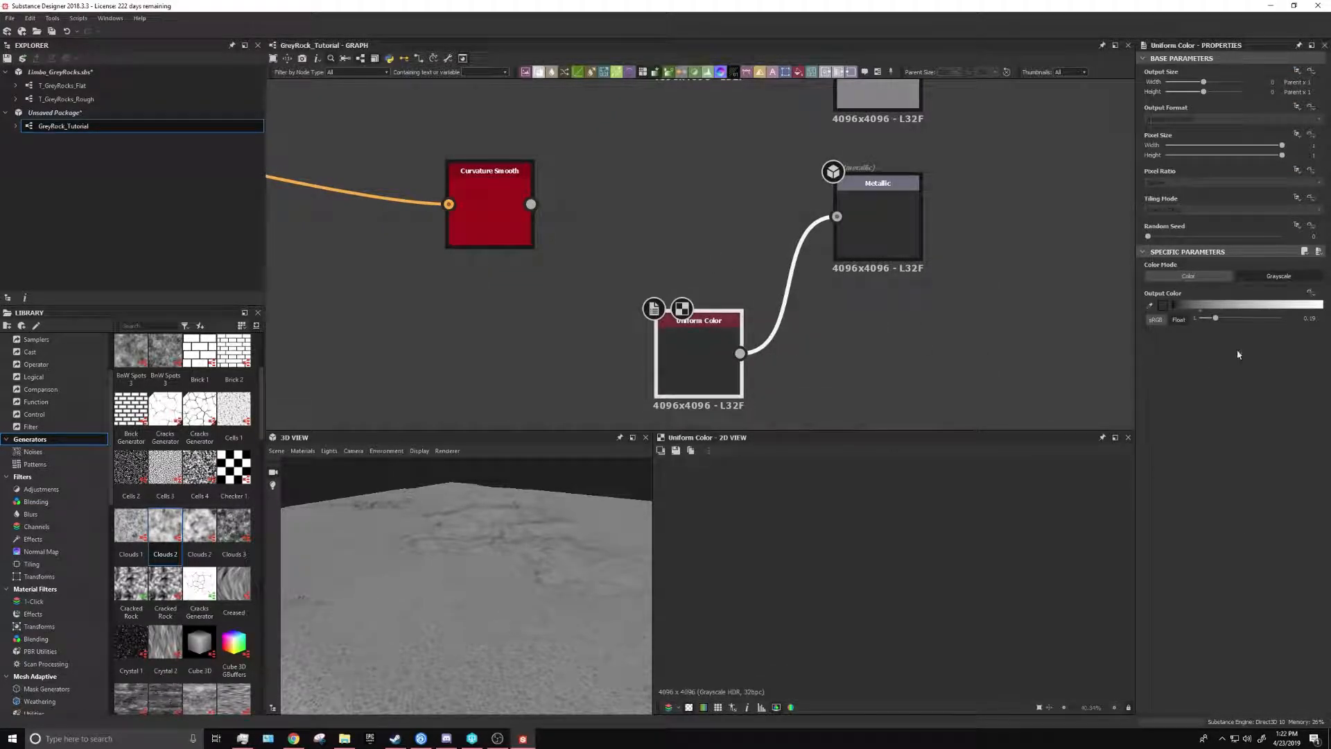
pyautogui.moveTo(1217, 319)
pyautogui.mouseDown()
pyautogui.moveTo(1281, 318)
pyautogui.moveTo(1200, 319)
pyautogui.mouseUp()
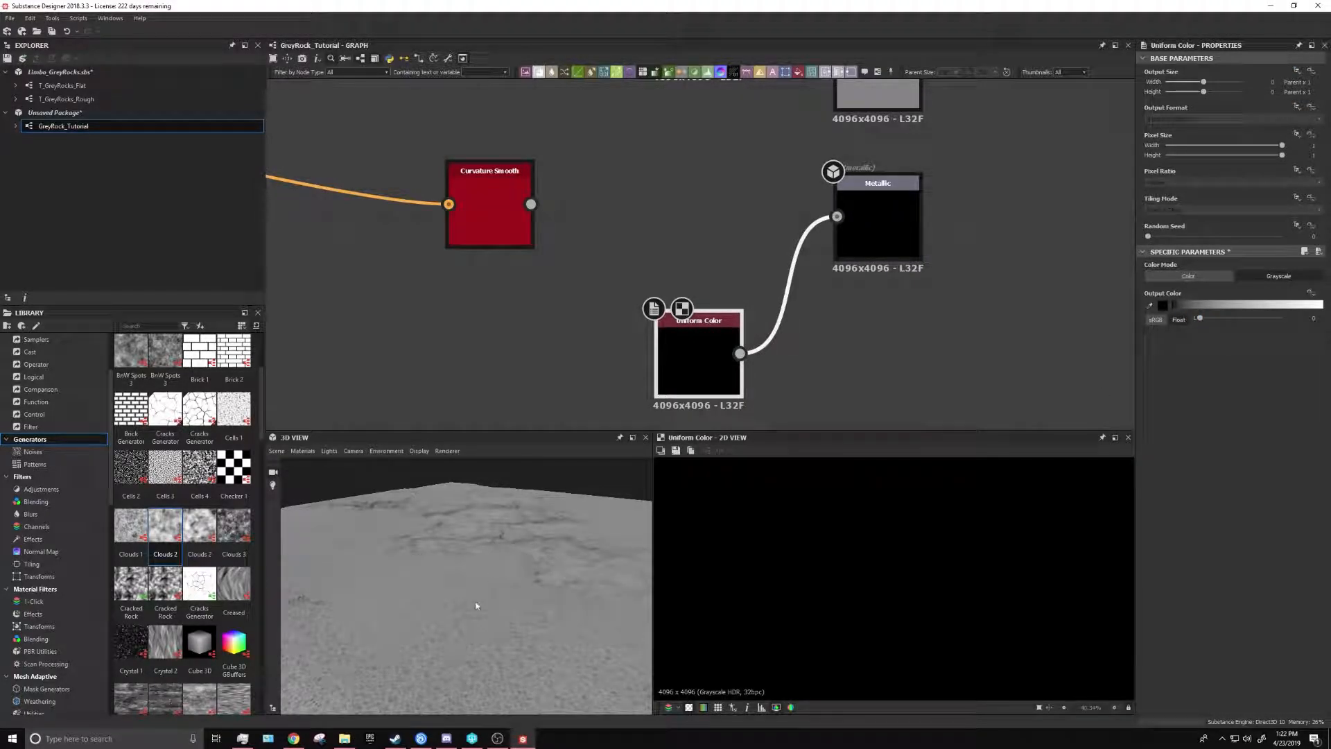
pyautogui.hotkey('ctrl', 'z')
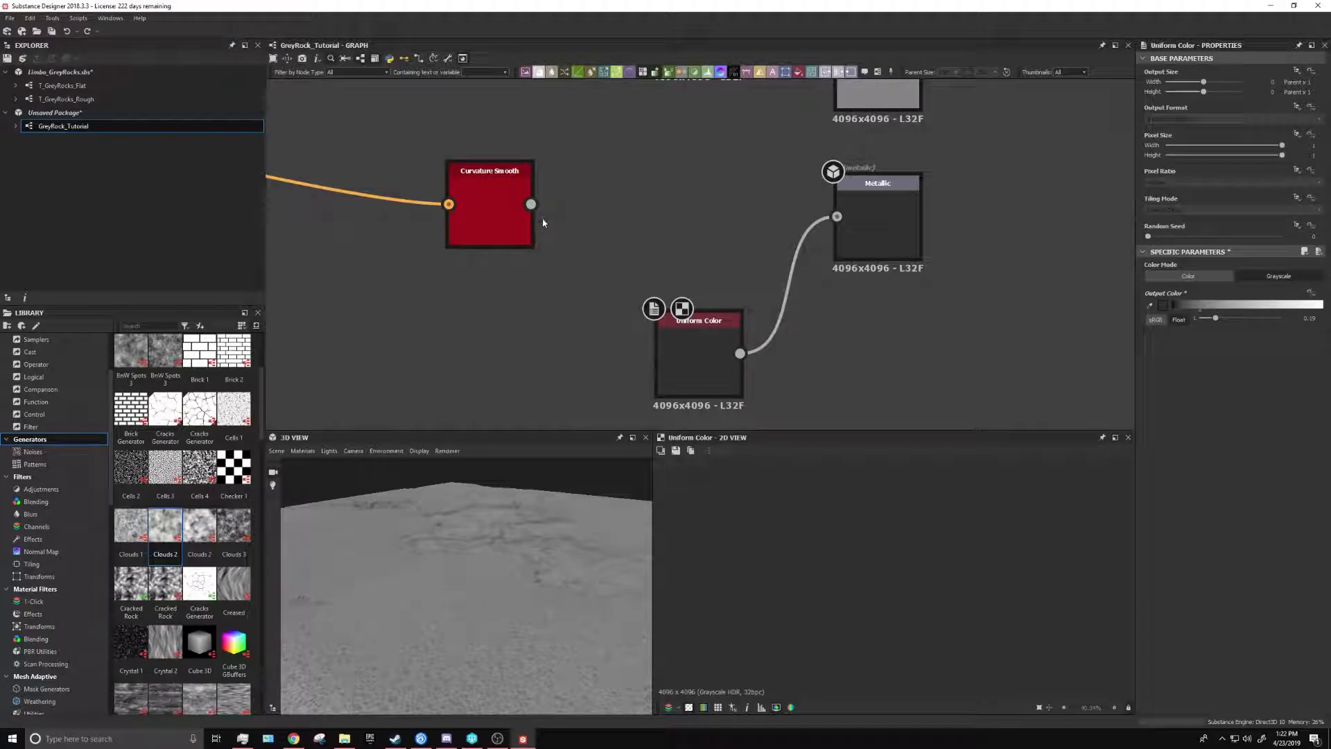
# Compute the lower Curvature Smooth node and connect its output to Metallic in place of the Uniform Color
pyautogui.scroll(-2, 955, 553)
pyautogui.moveTo(961, 515); pyautogui.dragTo(963, 559, button='middle')
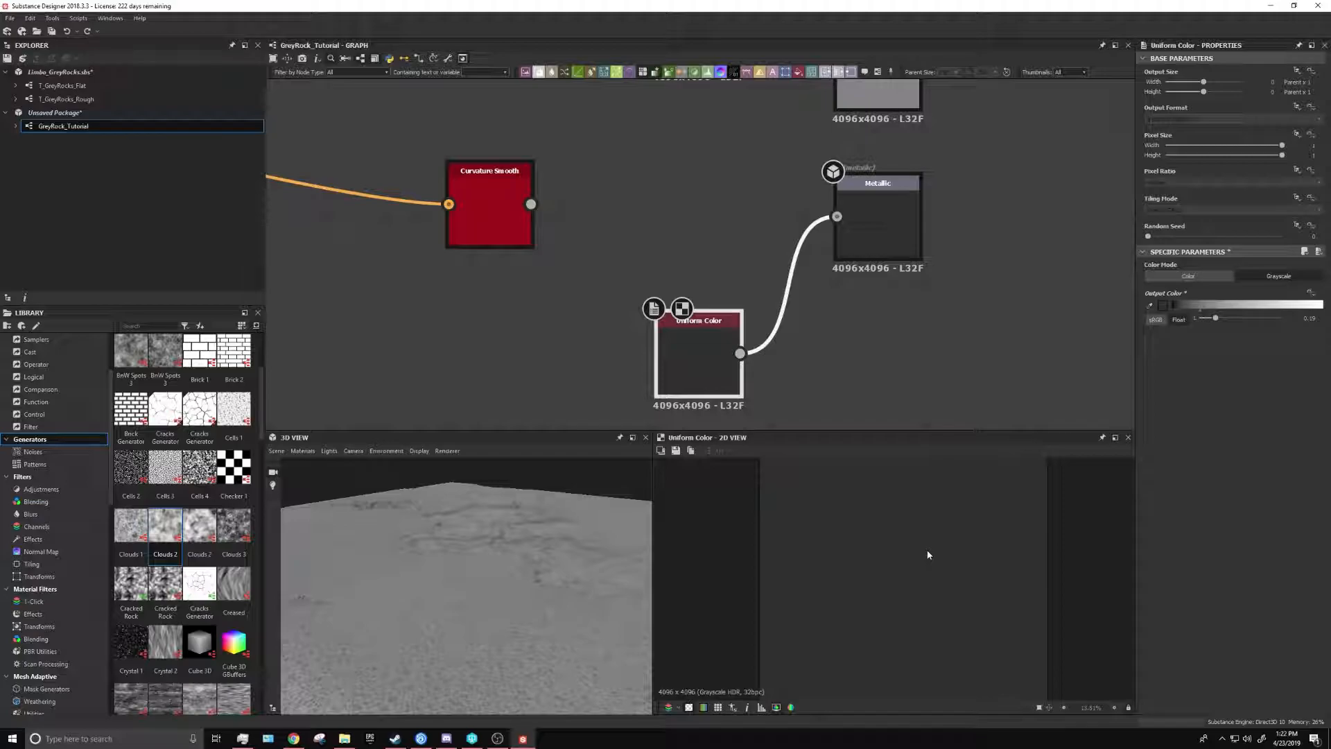
pyautogui.doubleClick(510, 200)
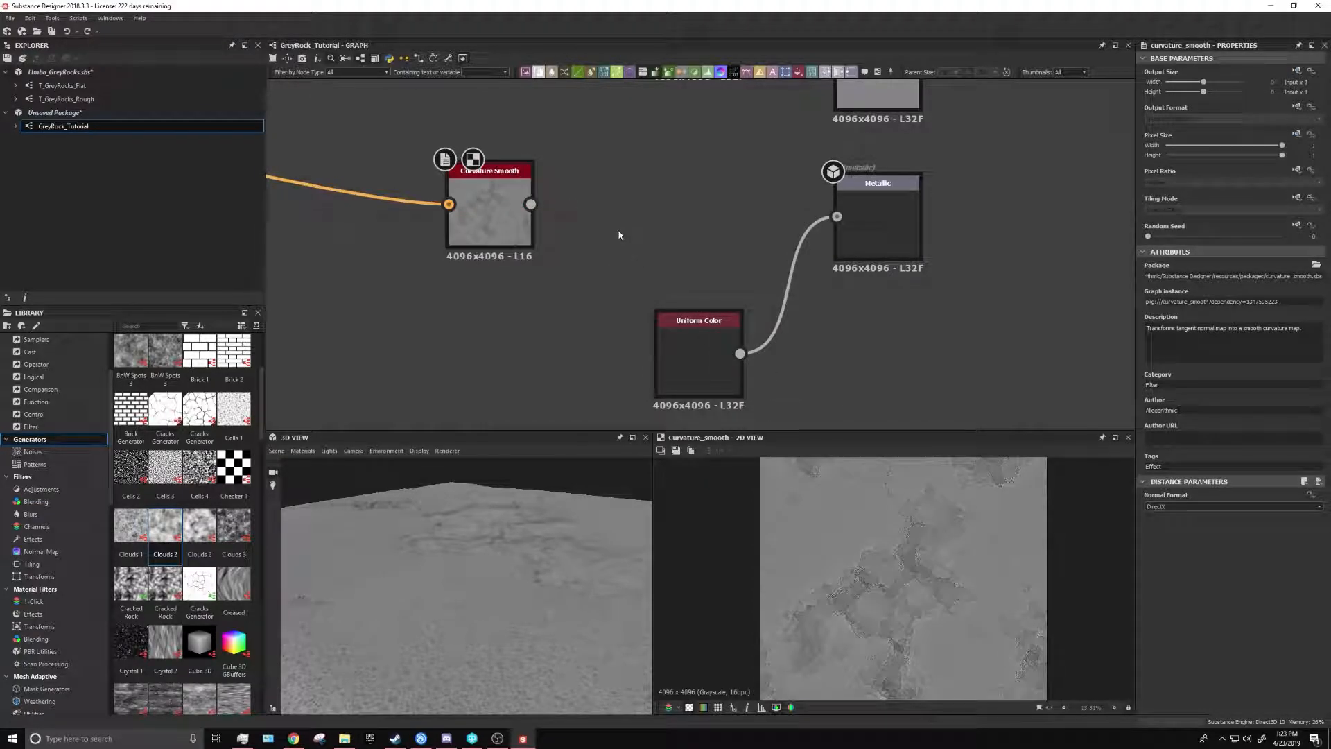
pyautogui.moveTo(530, 203); pyautogui.dragTo(837, 217)
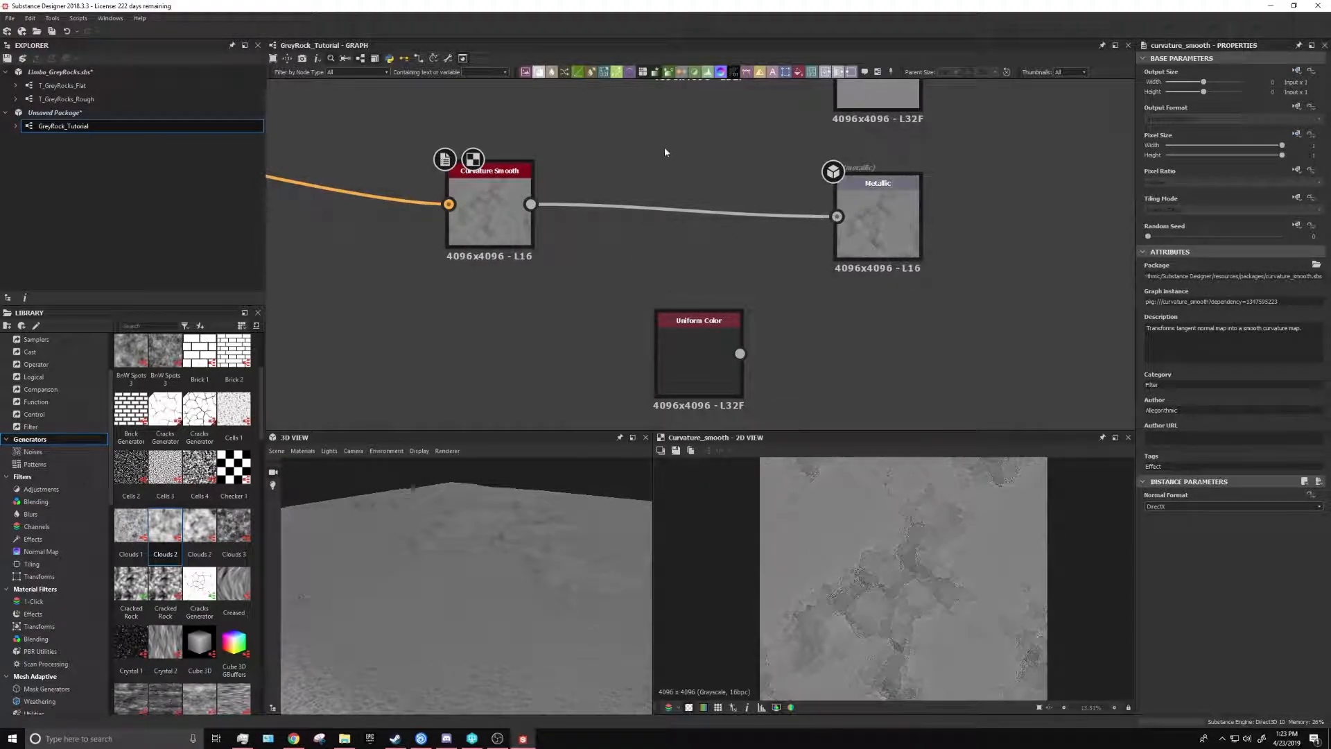
pyautogui.scroll(4, 445, 217)
pyautogui.click(549, 206)
pyautogui.scroll(-3, 433, 613)
pyautogui.moveTo(432, 612); pyautogui.dragTo(547, 598)
pyautogui.scroll(3, 861, 579)
pyautogui.scroll(-2, 949, 590)
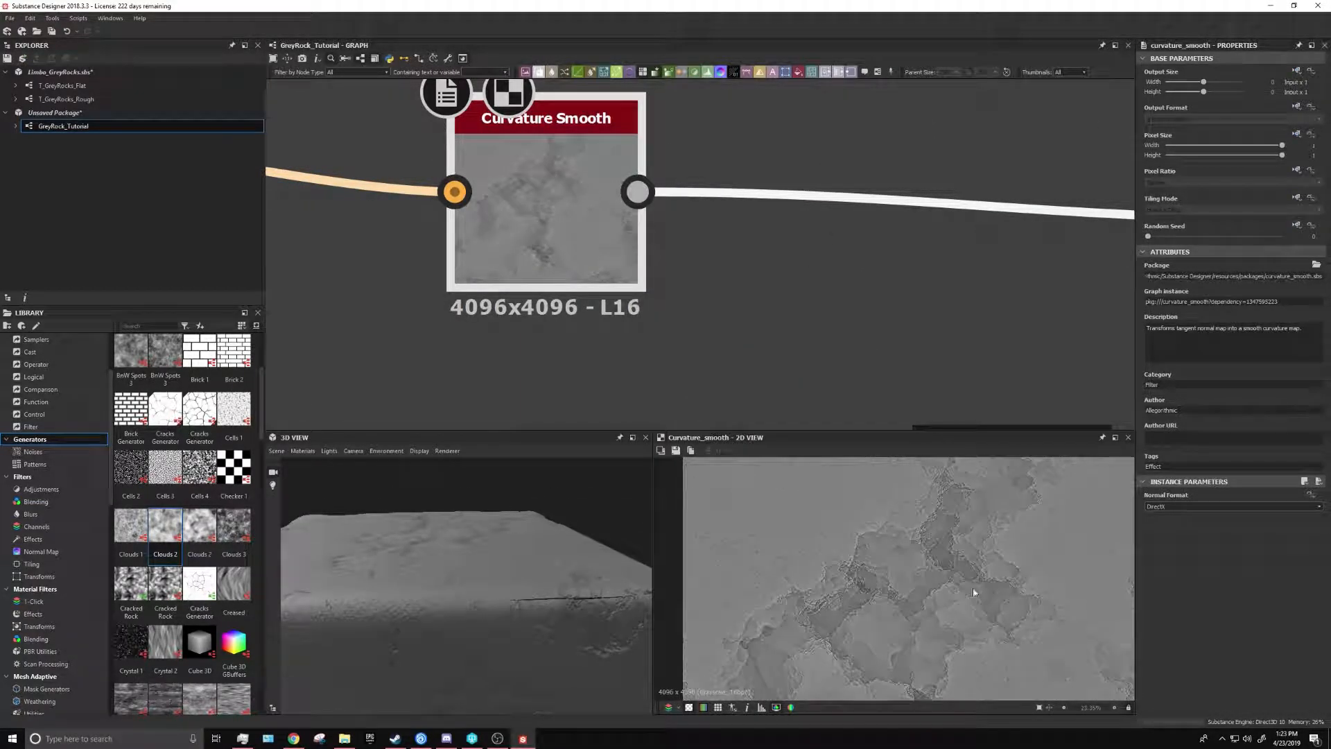
# Insert a Levels node between the lower Curvature Smooth node and Metallic, aligned with the Curvature Smooth node
pyautogui.click(818, 226)
pyautogui.press('space')
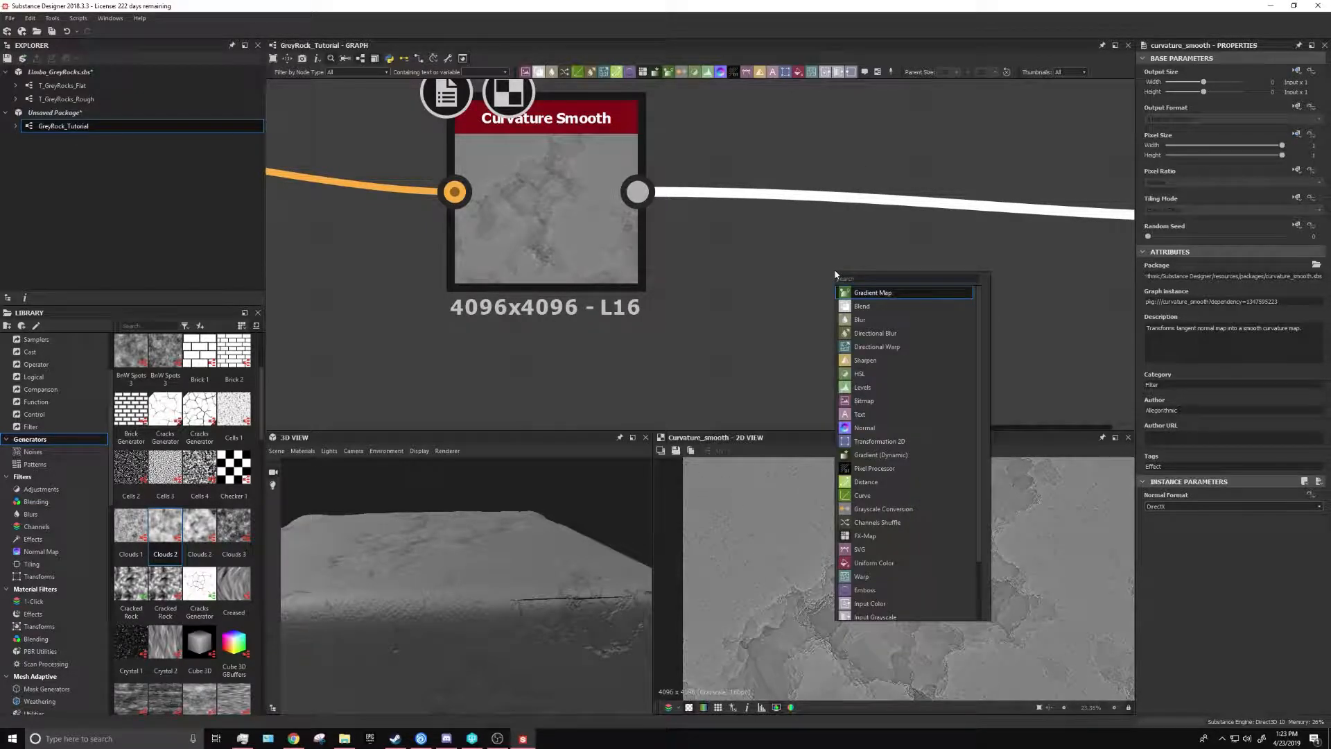
pyautogui.click(916, 292)
pyautogui.moveTo(995, 215); pyautogui.dragTo(781, 179, button='middle')
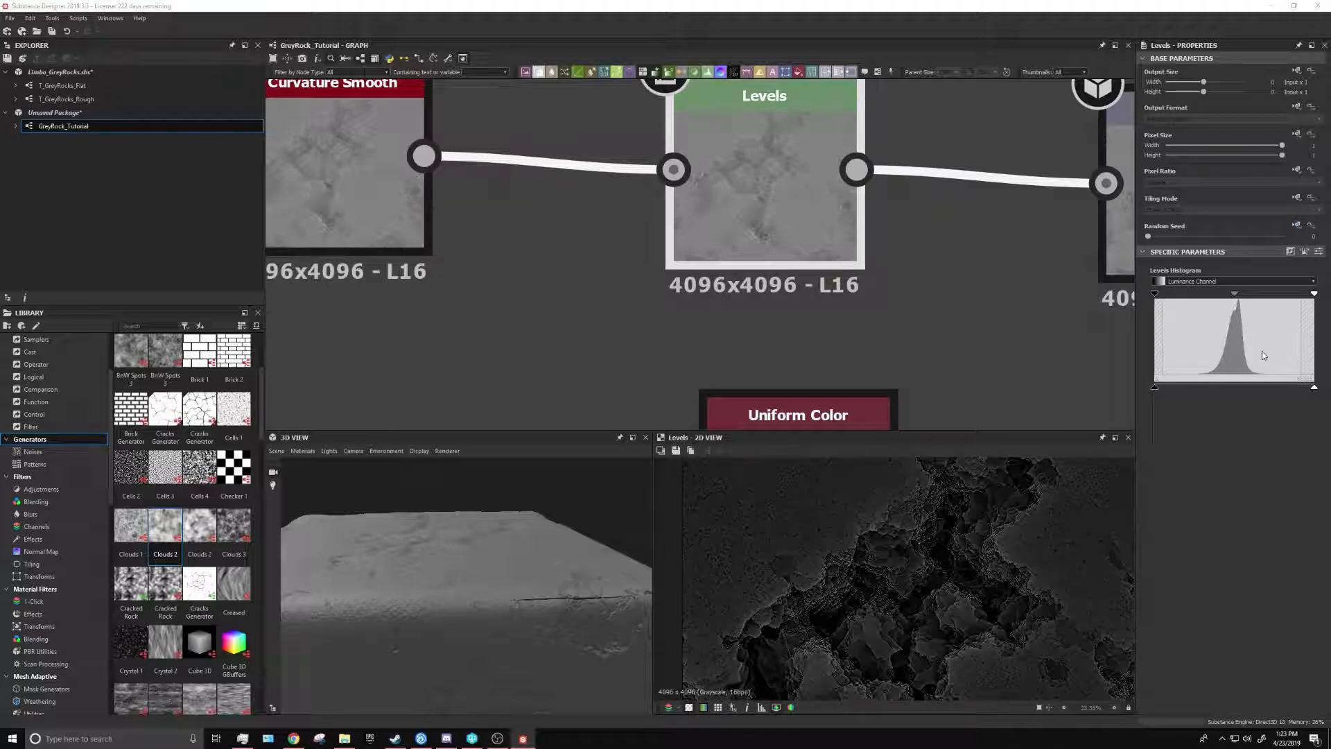
pyautogui.moveTo(741, 198); pyautogui.dragTo(742, 184)
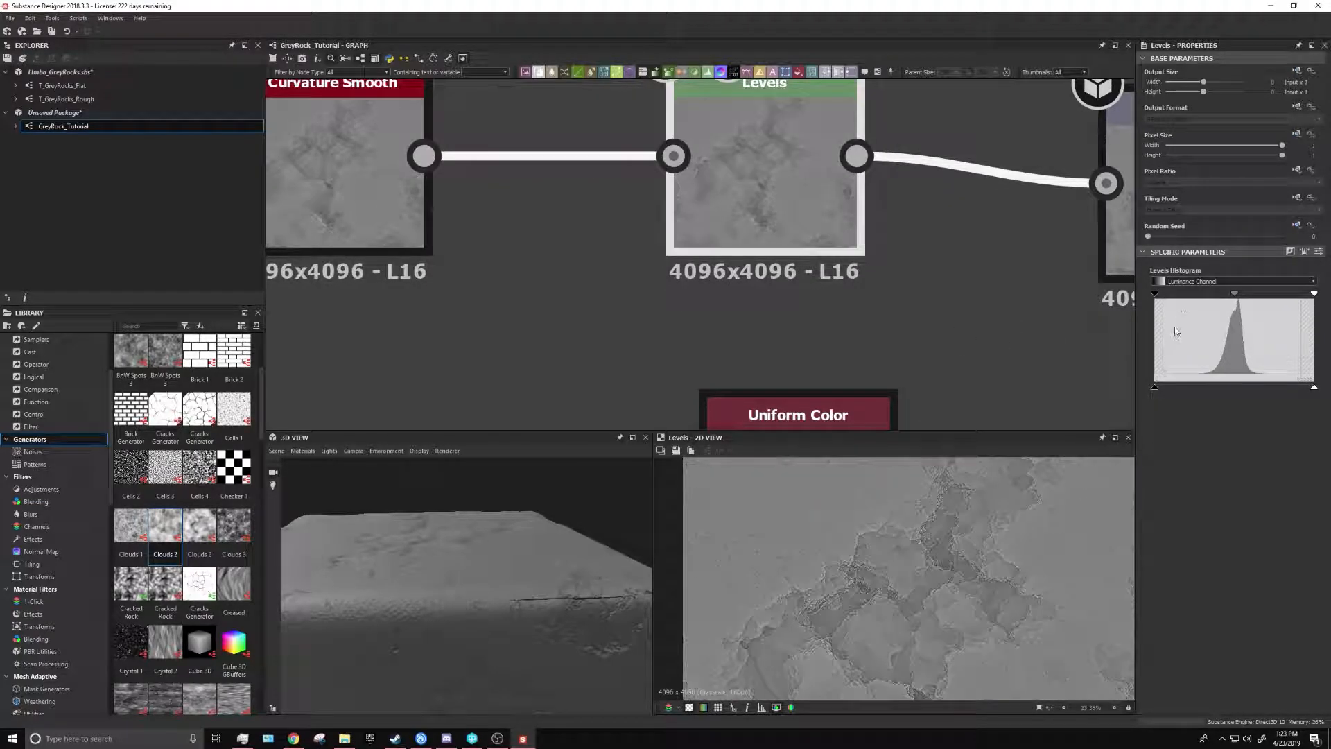
# Darken the Metallic Levels by raising the input black point close to the histogram peak and lowering the output white point to just below mid-range
pyautogui.moveTo(1154, 294); pyautogui.dragTo(1222, 293)
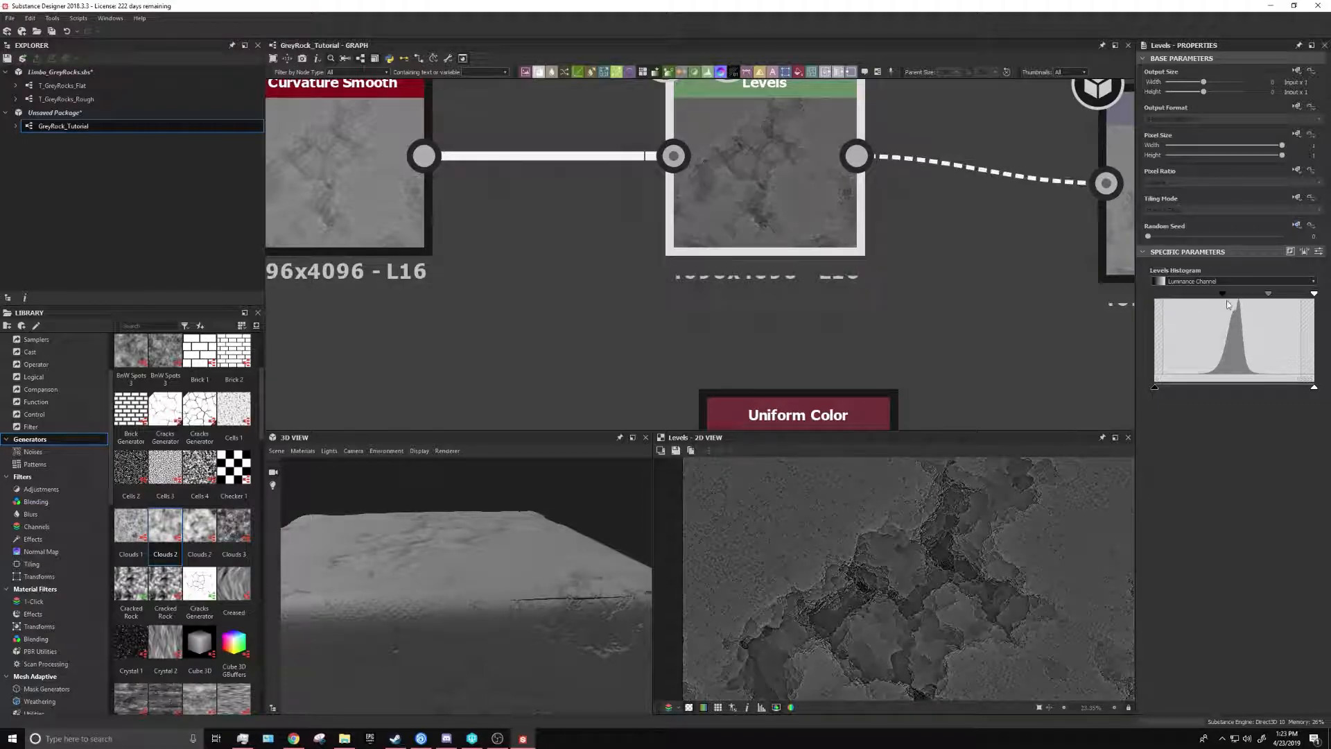
pyautogui.moveTo(1227, 303); pyautogui.dragTo(1222, 303)
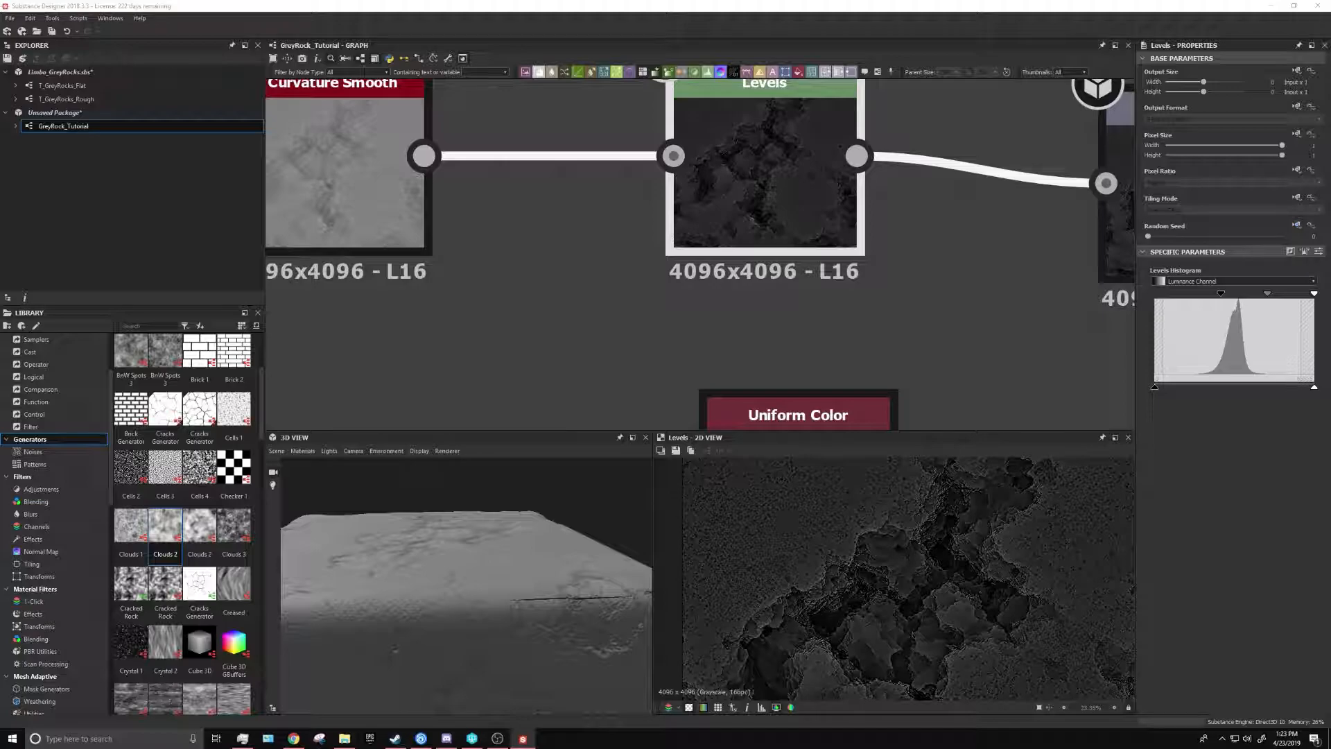
pyautogui.moveTo(1319, 388); pyautogui.dragTo(989, 329)
pyautogui.moveTo(1315, 388); pyautogui.dragTo(1217, 385)
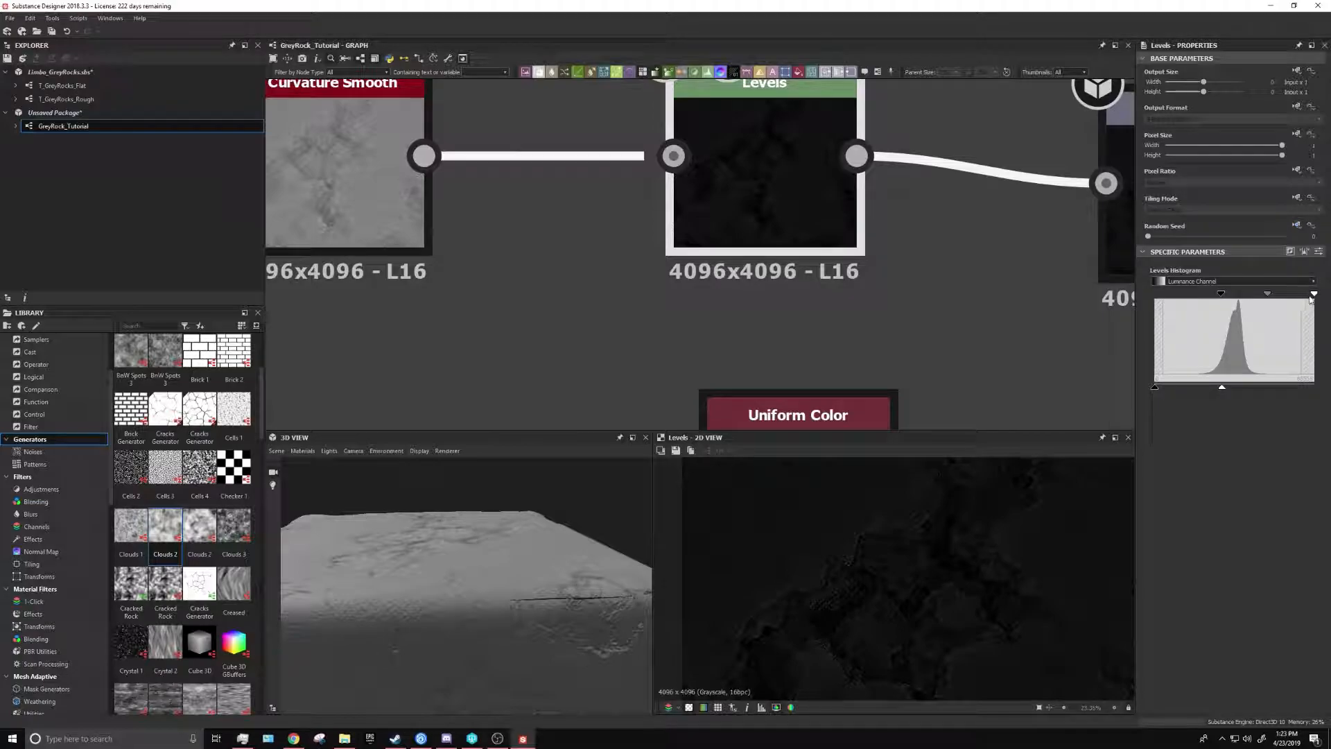
pyautogui.moveTo(1269, 299); pyautogui.dragTo(1264, 299)
pyautogui.hotkey('ctrl', 'z')
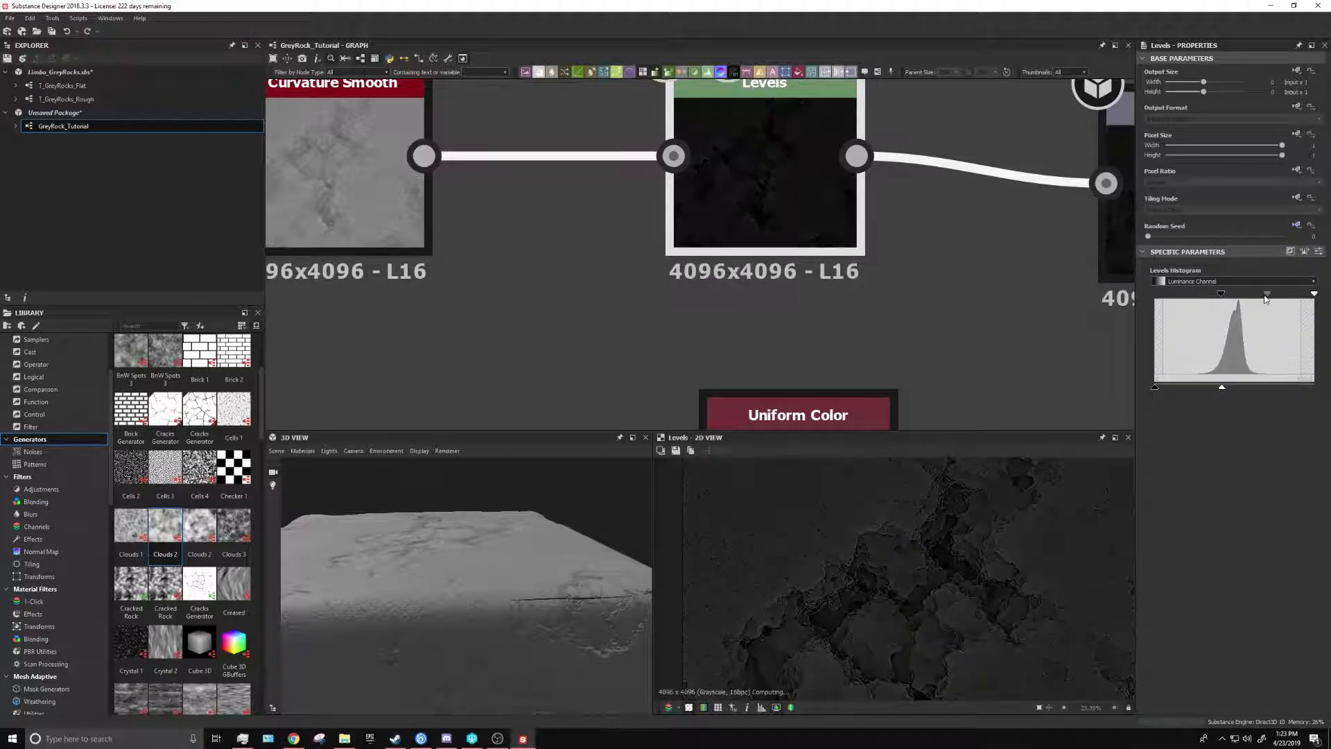
pyautogui.scroll(-4, 418, 544)
pyautogui.moveTo(419, 544); pyautogui.dragTo(509, 556)
pyautogui.scroll(5, 513, 559)
pyautogui.scroll(-6, 899, 321)
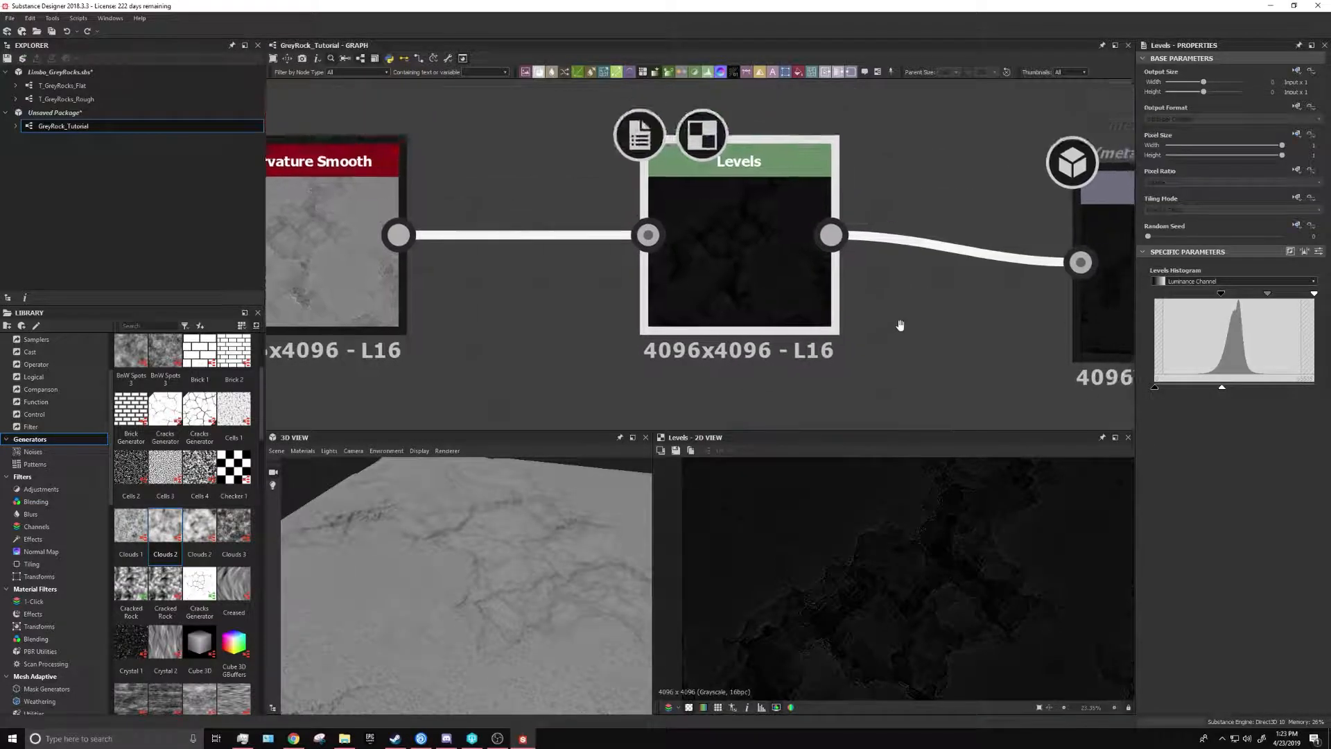
# Connect the upper Curvature Smooth node to Roughness, move its former Uniform Color node up, and align the two Curvature Smooth nodes
pyautogui.moveTo(983, 214); pyautogui.dragTo(981, 213)
pyautogui.moveTo(860, 170); pyautogui.dragTo(859, 125)
pyautogui.moveTo(882, 207); pyautogui.dragTo(866, 269, button='middle')
pyautogui.moveTo(709, 262); pyautogui.dragTo(688, 271)
pyautogui.scroll(3, 846, 326)
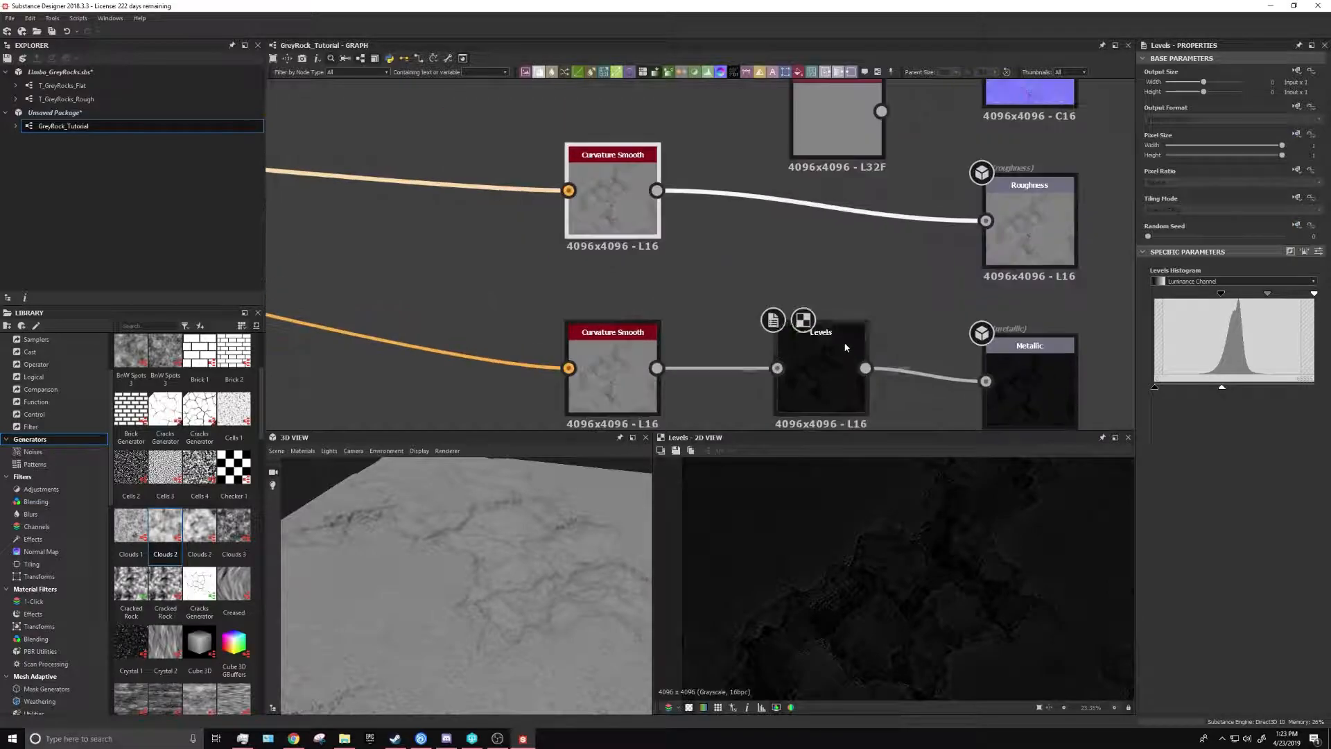
# Insert a Levels node between the upper Curvature Smooth node and Roughness
pyautogui.press('space')
pyautogui.write('l')
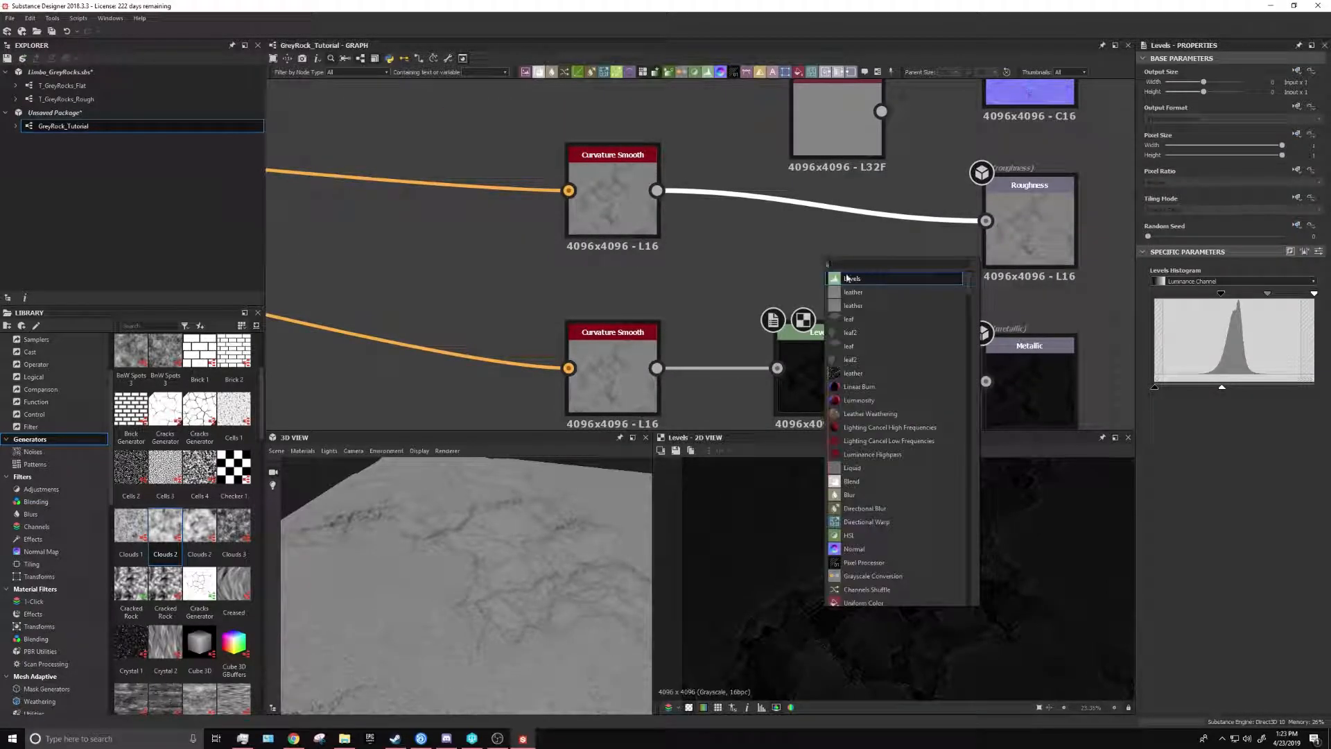
pyautogui.click(857, 279)
pyautogui.scroll(2, 834, 221)
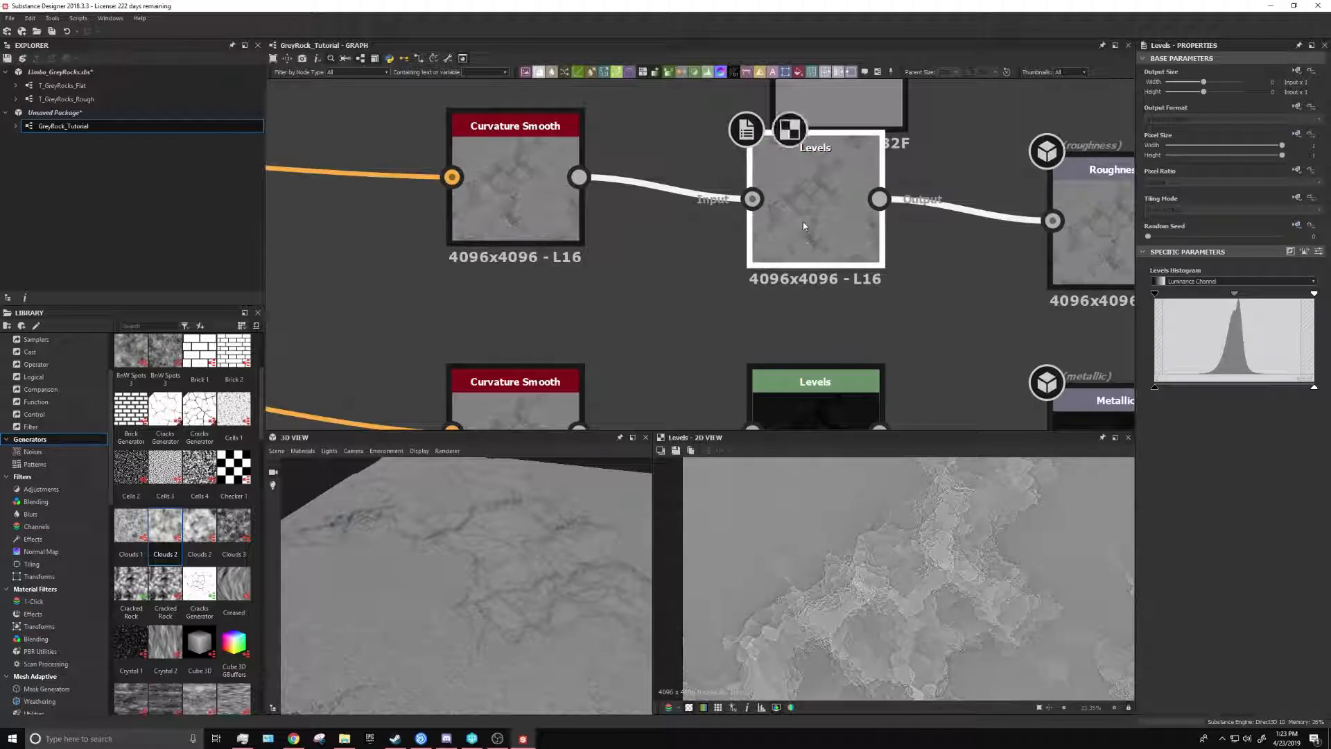
# In the Roughness Levels, lower the input white point to just beyond the histogram peak, invert the output, and bring the output white handle to just below mid-range
pyautogui.moveTo(1313, 294); pyautogui.dragTo(1265, 292)
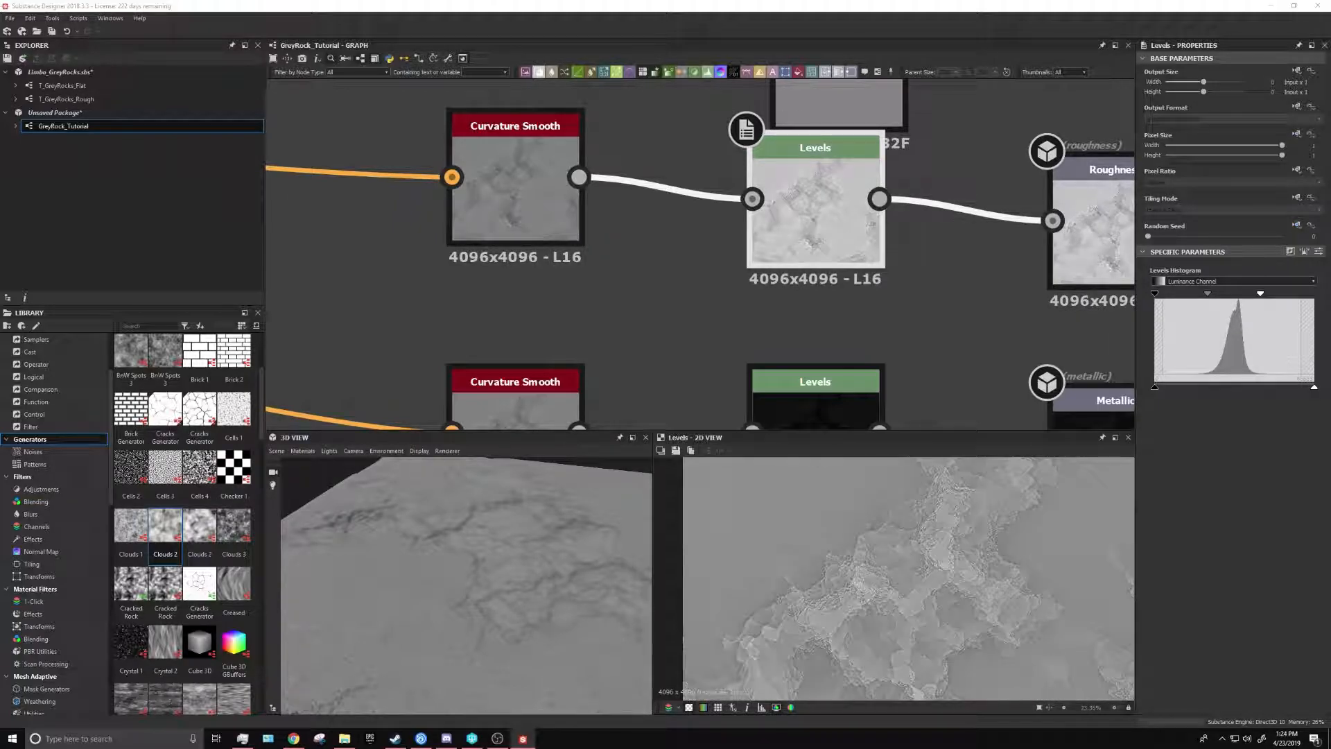
pyautogui.click(1290, 251)
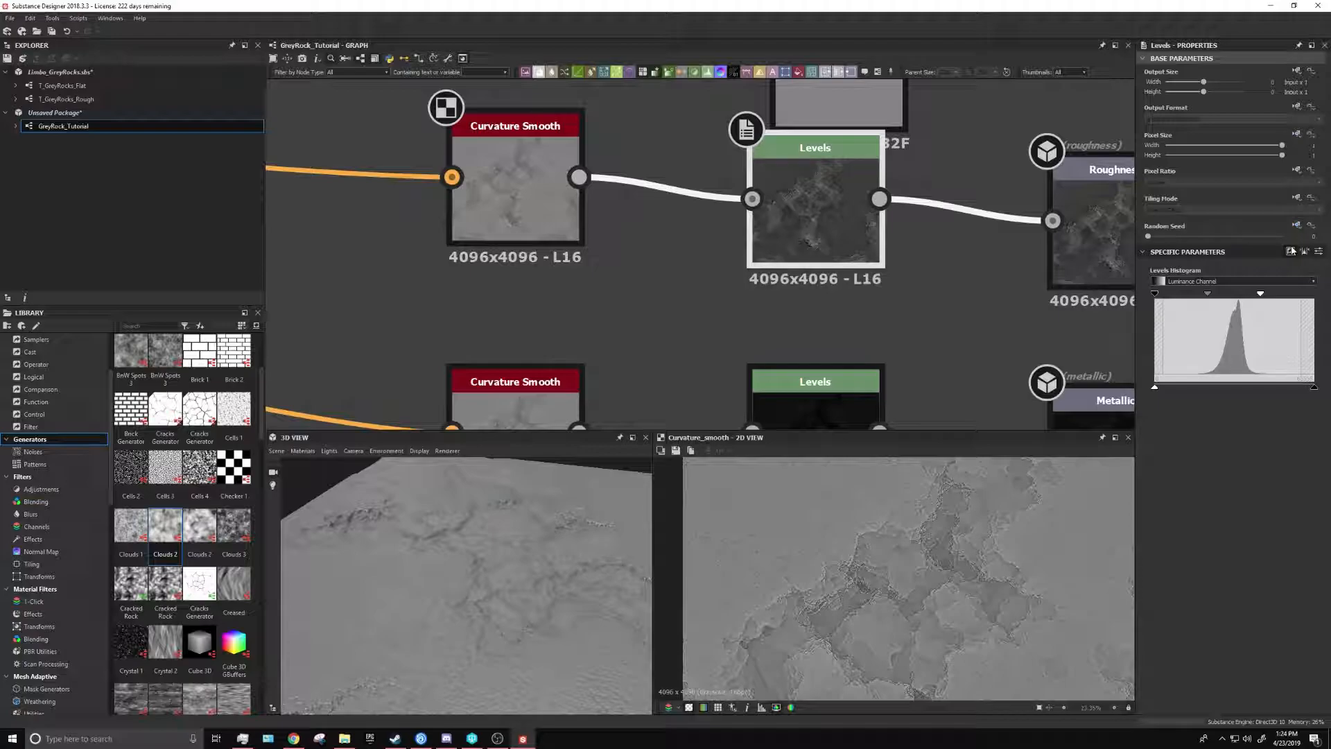
pyautogui.doubleClick(789, 211)
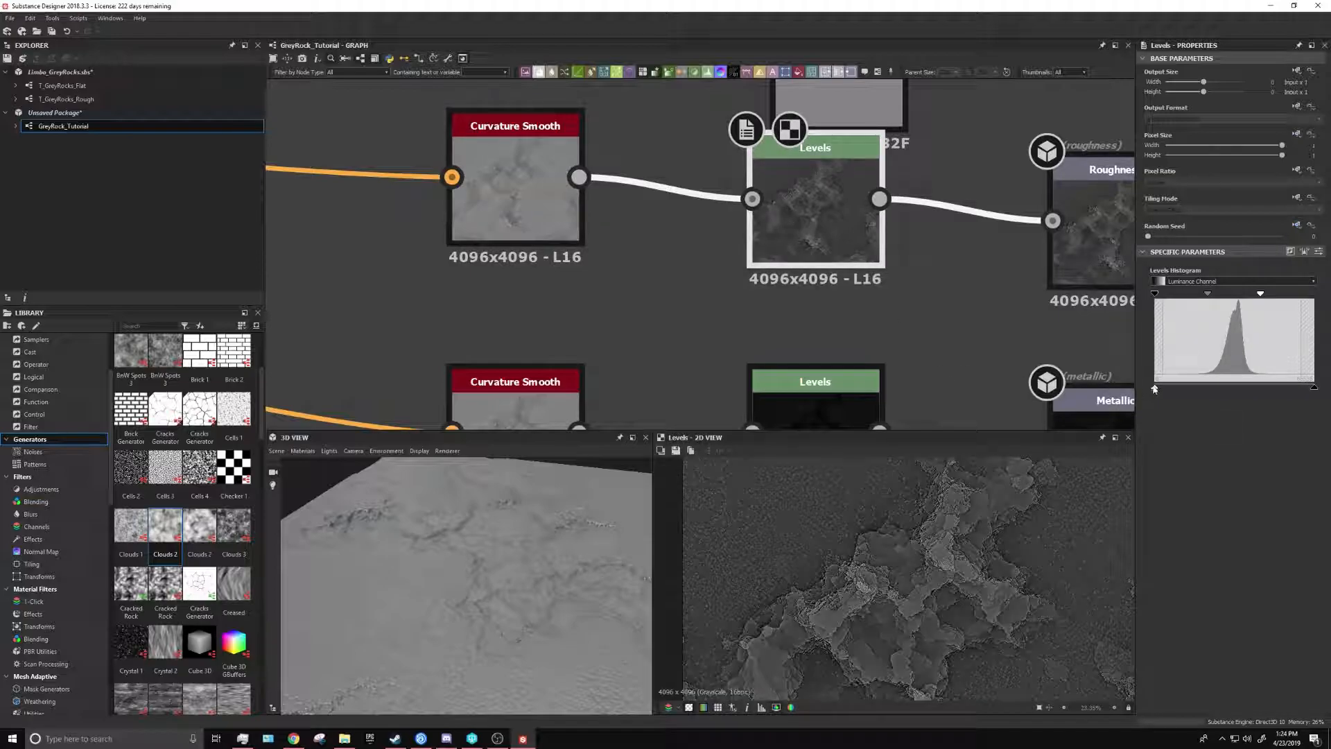
pyautogui.moveTo(1155, 388); pyautogui.dragTo(1223, 392)
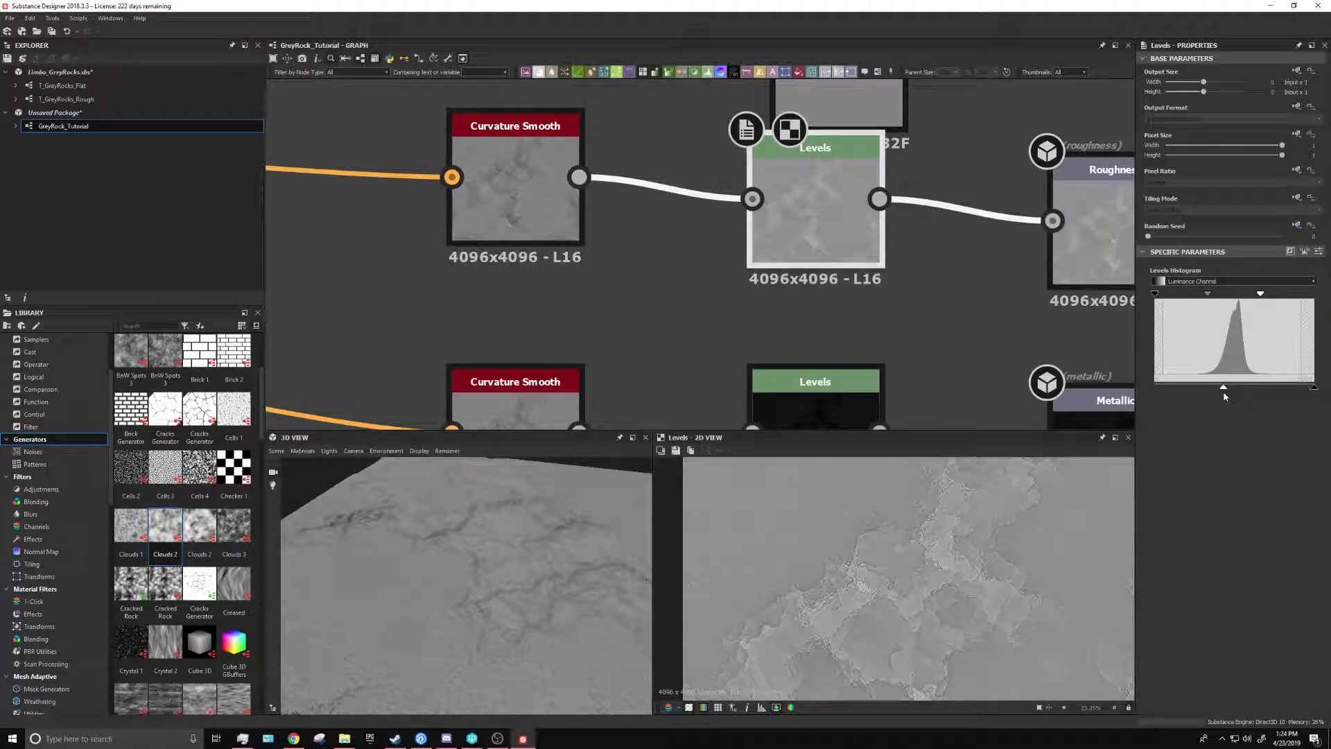
pyautogui.scroll(-6, 496, 603)
pyautogui.moveTo(497, 603); pyautogui.dragTo(554, 516)
pyautogui.scroll(-4, 718, 255)
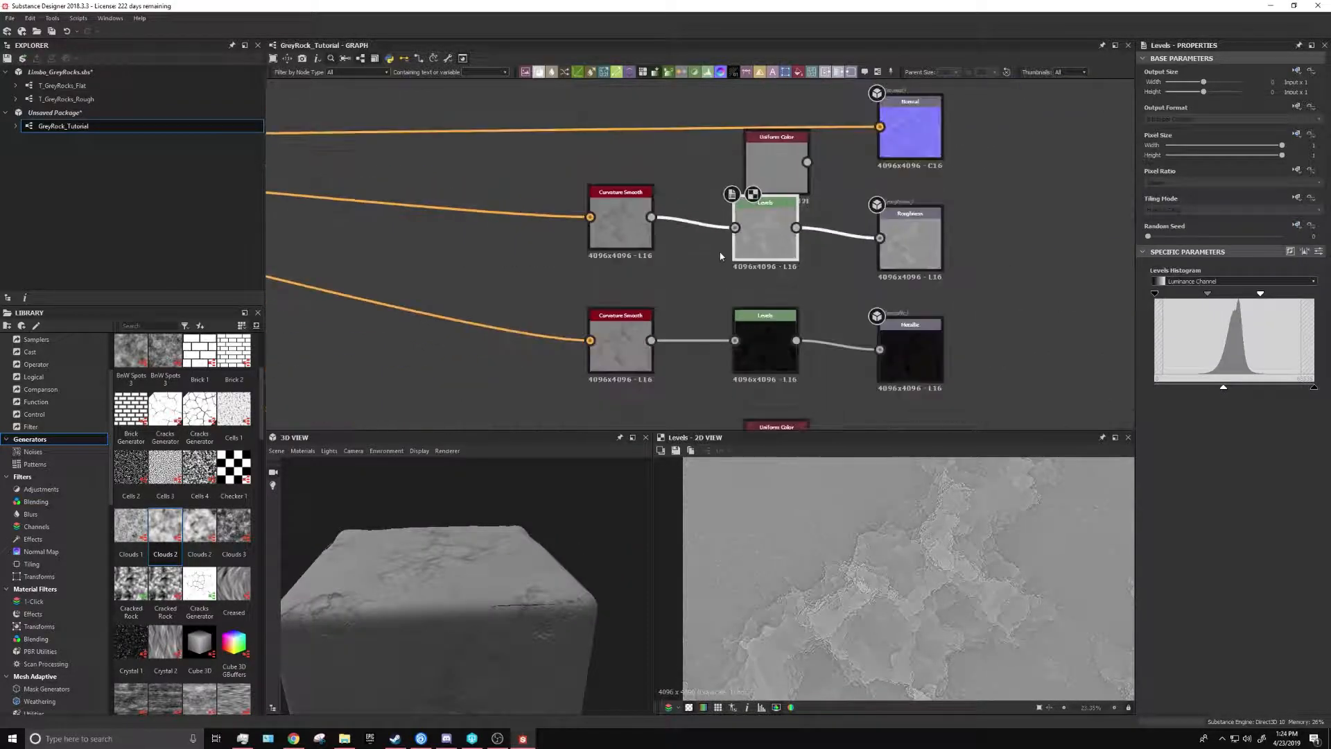
# Tidy the placement of the Curvature Smooth, Levels and Uniform Color nodes beside the output nodes
pyautogui.moveTo(757, 257); pyautogui.dragTo(858, 182, button='middle')
pyautogui.scroll(-4, 858, 182)
pyautogui.moveTo(760, 259); pyautogui.dragTo(708, 185)
pyautogui.click(780, 263)
pyautogui.scroll(4, 766, 203)
pyautogui.moveTo(766, 203); pyautogui.dragTo(758, 294, button='middle')
pyautogui.hotkey('ctrl', 'z')
pyautogui.moveTo(937, 179); pyautogui.dragTo(850, 288, button='middle')
pyautogui.moveTo(849, 286); pyautogui.dragTo(830, 267)
pyautogui.moveTo(857, 345); pyautogui.dragTo(816, 154, button='middle')
pyautogui.moveTo(800, 333)
pyautogui.mouseDown()
pyautogui.moveTo(765, 349)
pyautogui.moveTo(782, 342)
pyautogui.mouseUp()
pyautogui.moveTo(790, 114); pyautogui.dragTo(768, 268, button='middle')
pyautogui.scroll(-2, 761, 238)
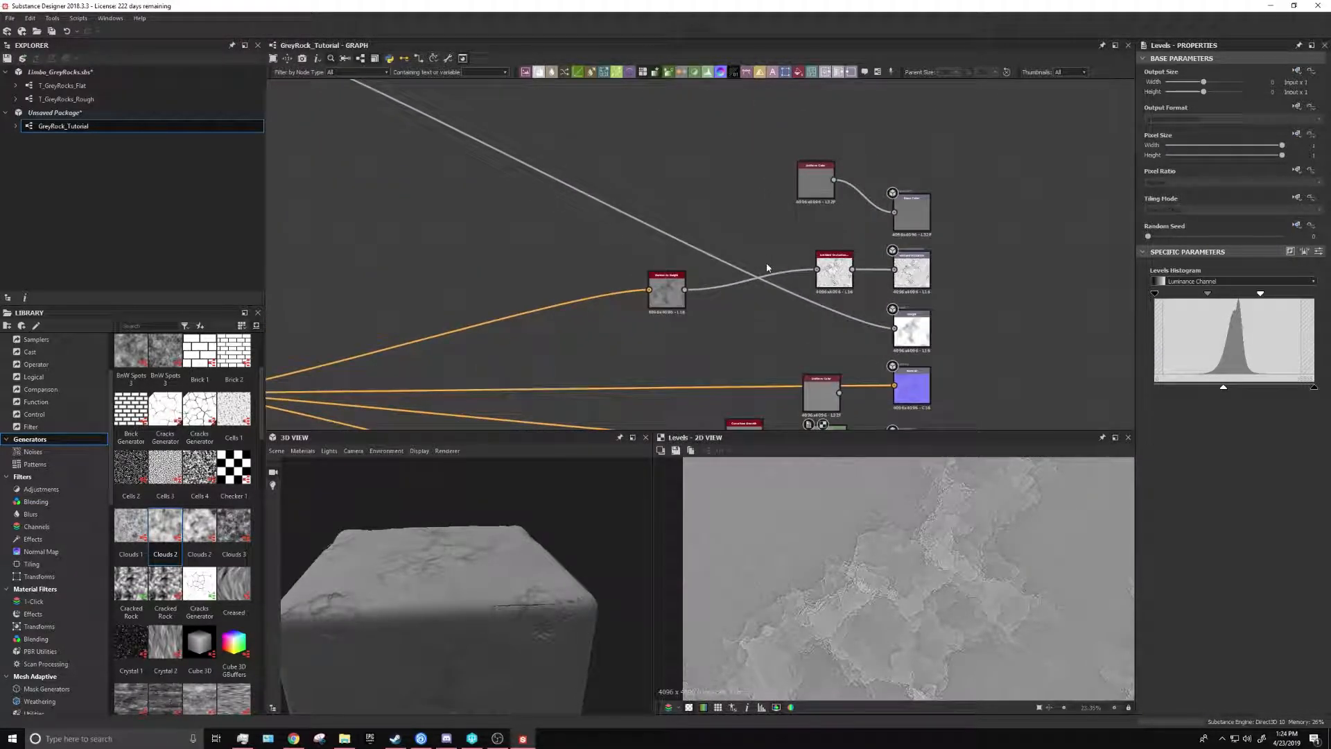
# Switch the 3D preview mesh to Rounded Cylinder and inspect the rock surface in a temporarily enlarged view
pyautogui.moveTo(527, 587); pyautogui.dragTo(652, 567)
pyautogui.click(276, 451)
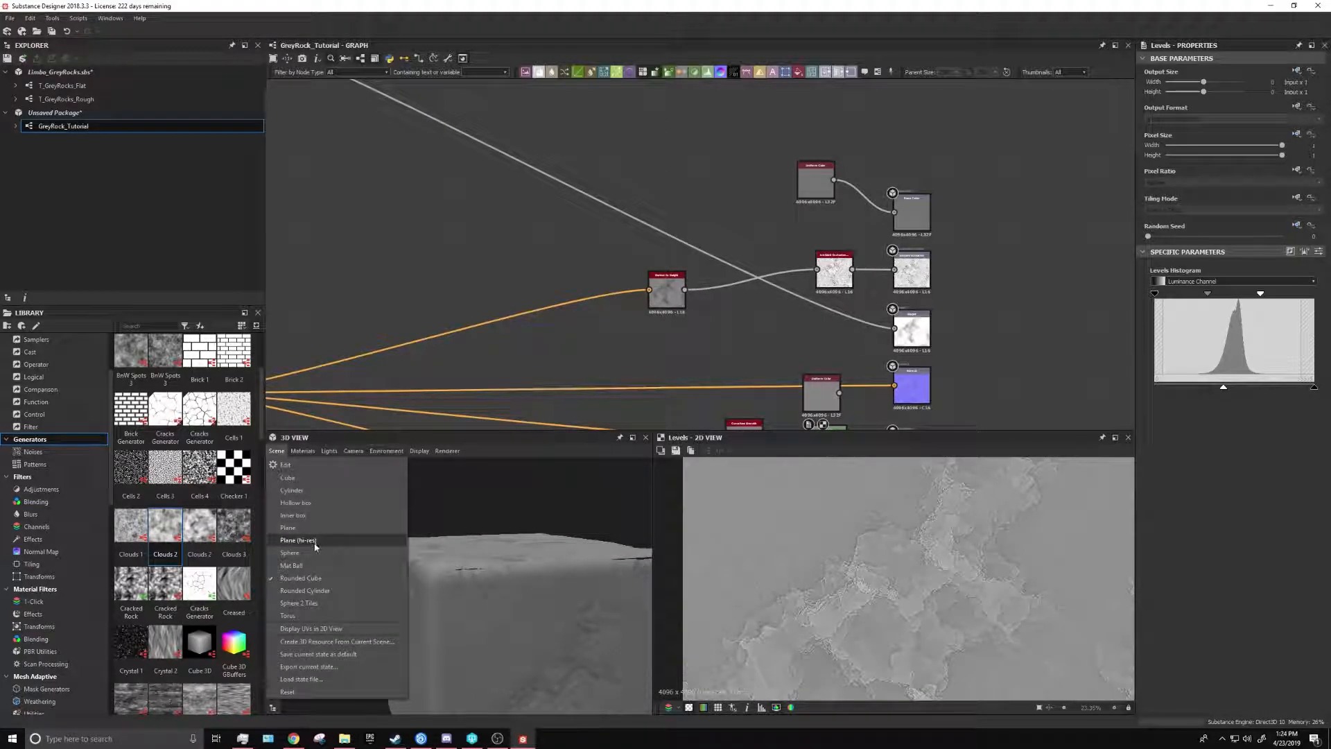
pyautogui.click(319, 589)
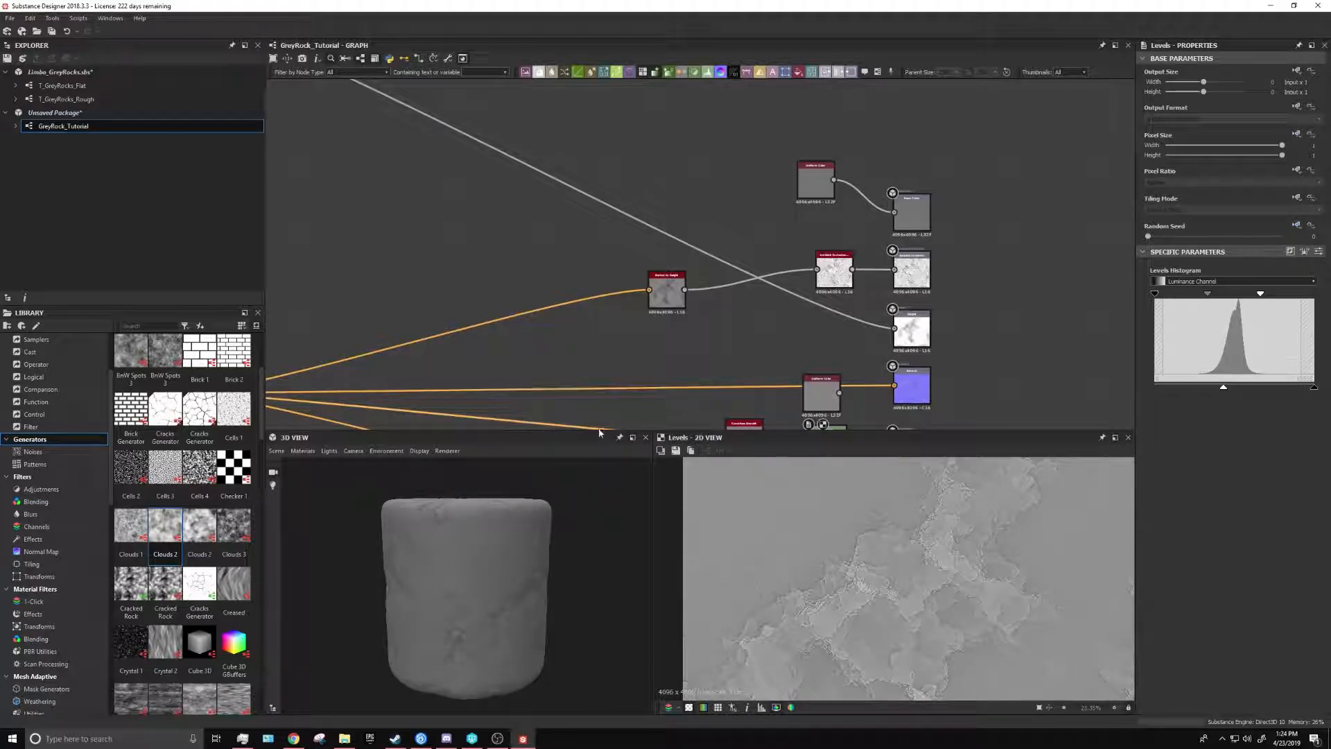
pyautogui.moveTo(590, 436); pyautogui.dragTo(590, 127)
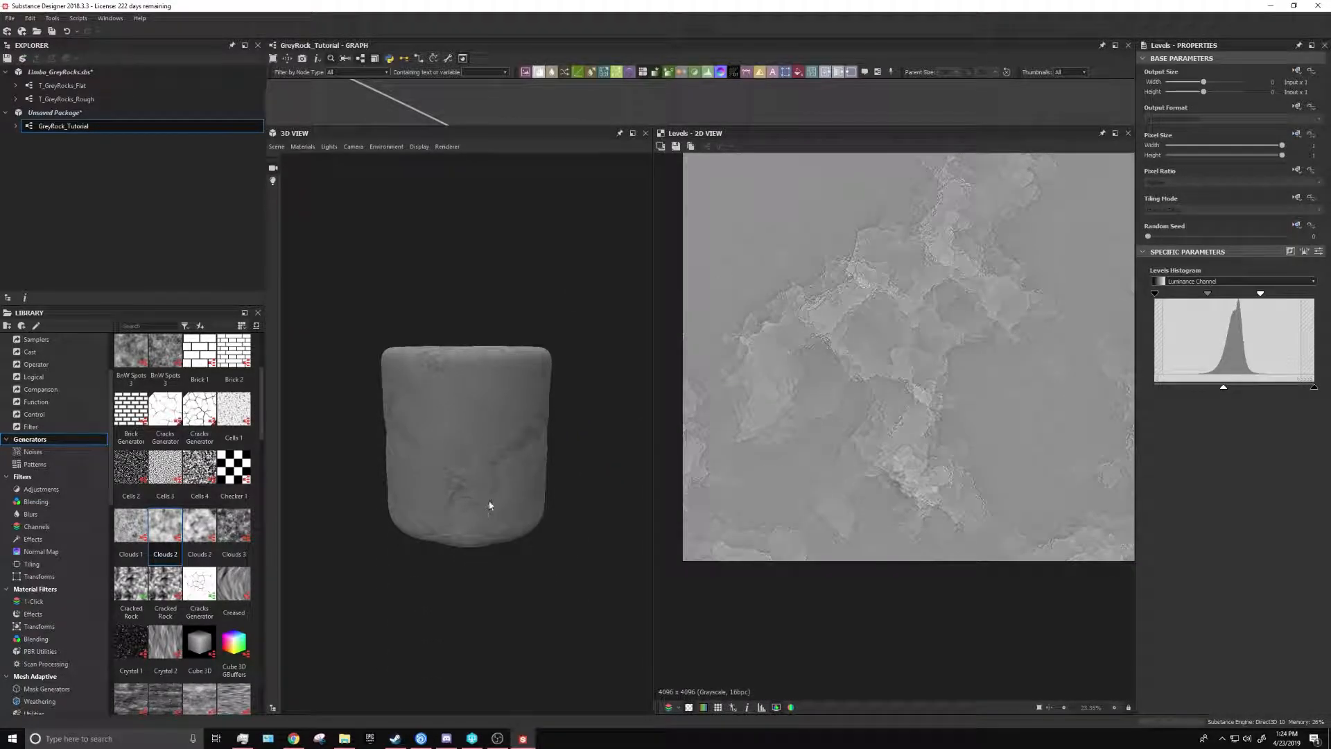
pyautogui.moveTo(424, 440)
pyautogui.mouseDown()
pyautogui.moveTo(389, 443)
pyautogui.moveTo(617, 465)
pyautogui.mouseUp()
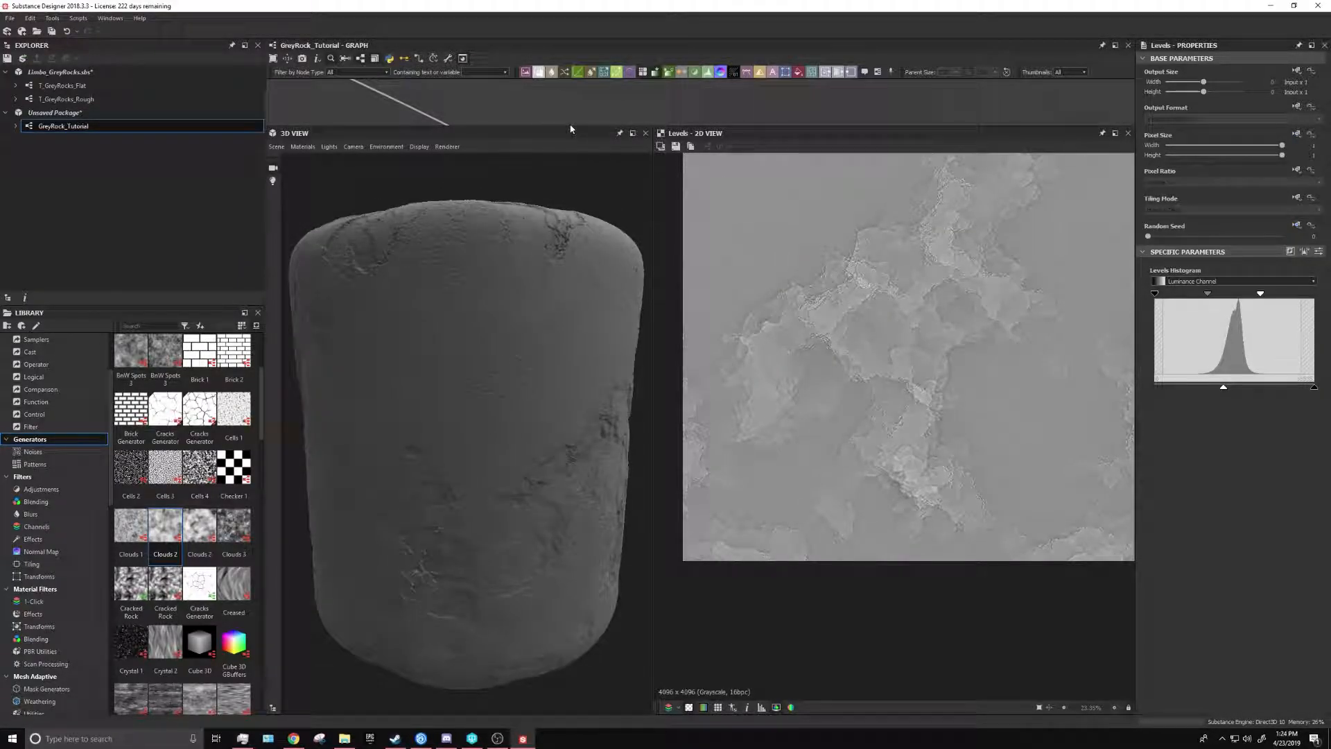
pyautogui.moveTo(567, 125); pyautogui.dragTo(567, 428)
# Show the normal blend node's output in the 2D view and select the first Levels node in the Base 1 height frame
pyautogui.moveTo(542, 240); pyautogui.dragTo(1026, 250, button='middle')
pyautogui.moveTo(333, 286); pyautogui.dragTo(991, 447, button='middle')
pyautogui.click(742, 143)
pyautogui.moveTo(961, 344); pyautogui.dragTo(799, 243, button='middle')
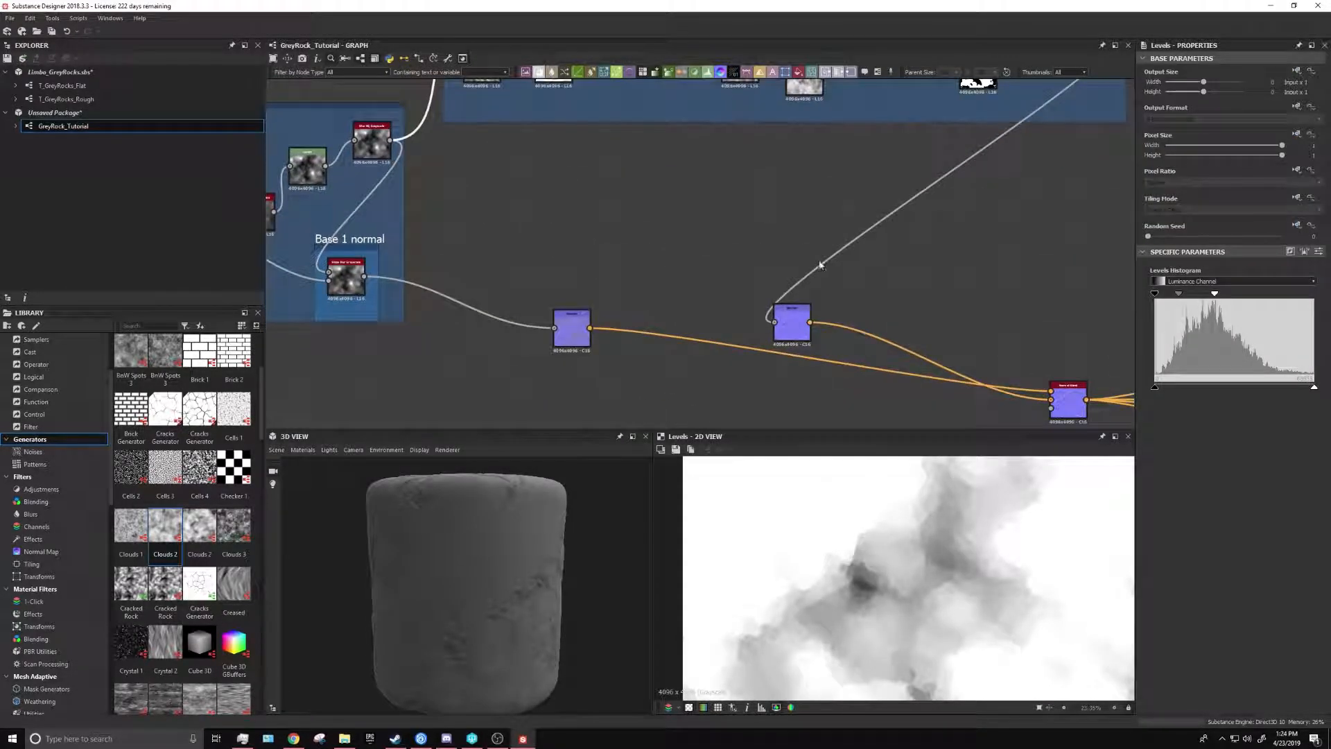
pyautogui.click(1067, 396)
pyautogui.moveTo(704, 259); pyautogui.dragTo(726, 403, button='middle')
pyautogui.click(510, 116)
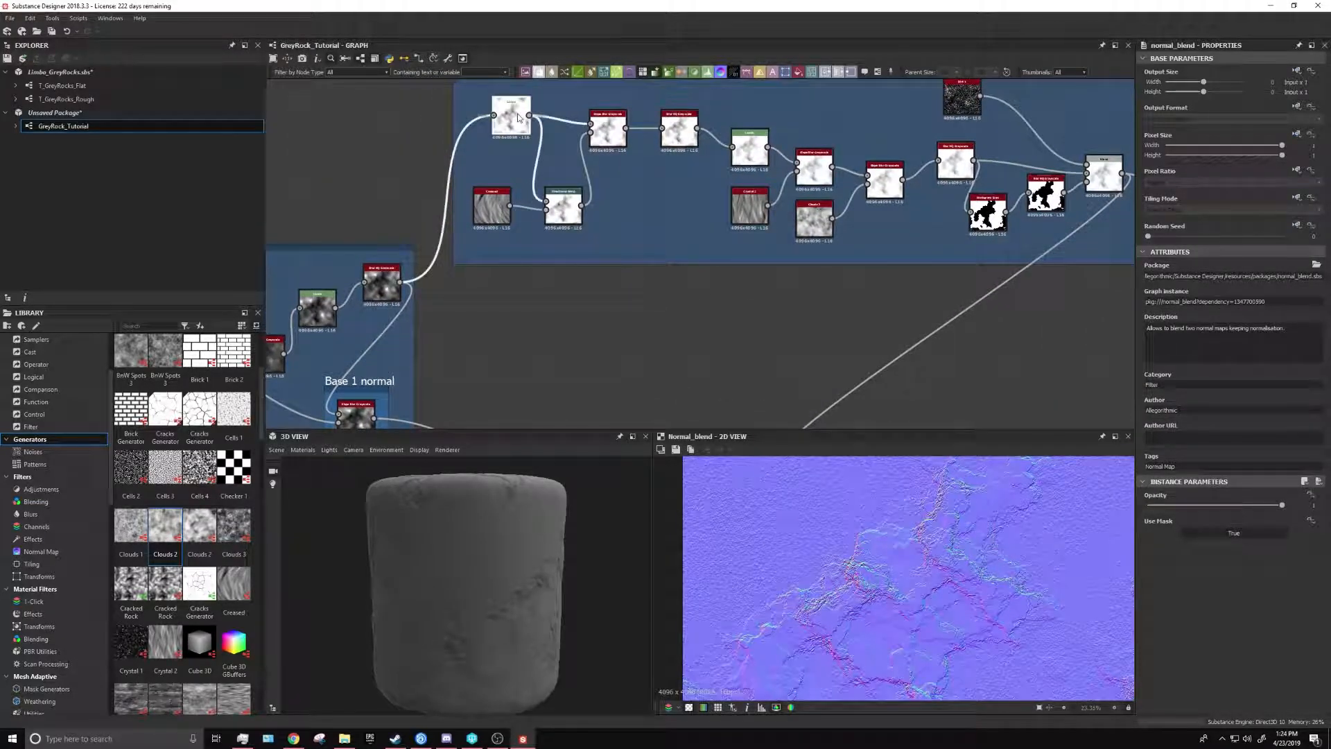
# Try the Levels input white point at the full end of the range, inspect the cylinder, and undo the change
pyautogui.moveTo(1216, 296); pyautogui.dragTo(1288, 301)
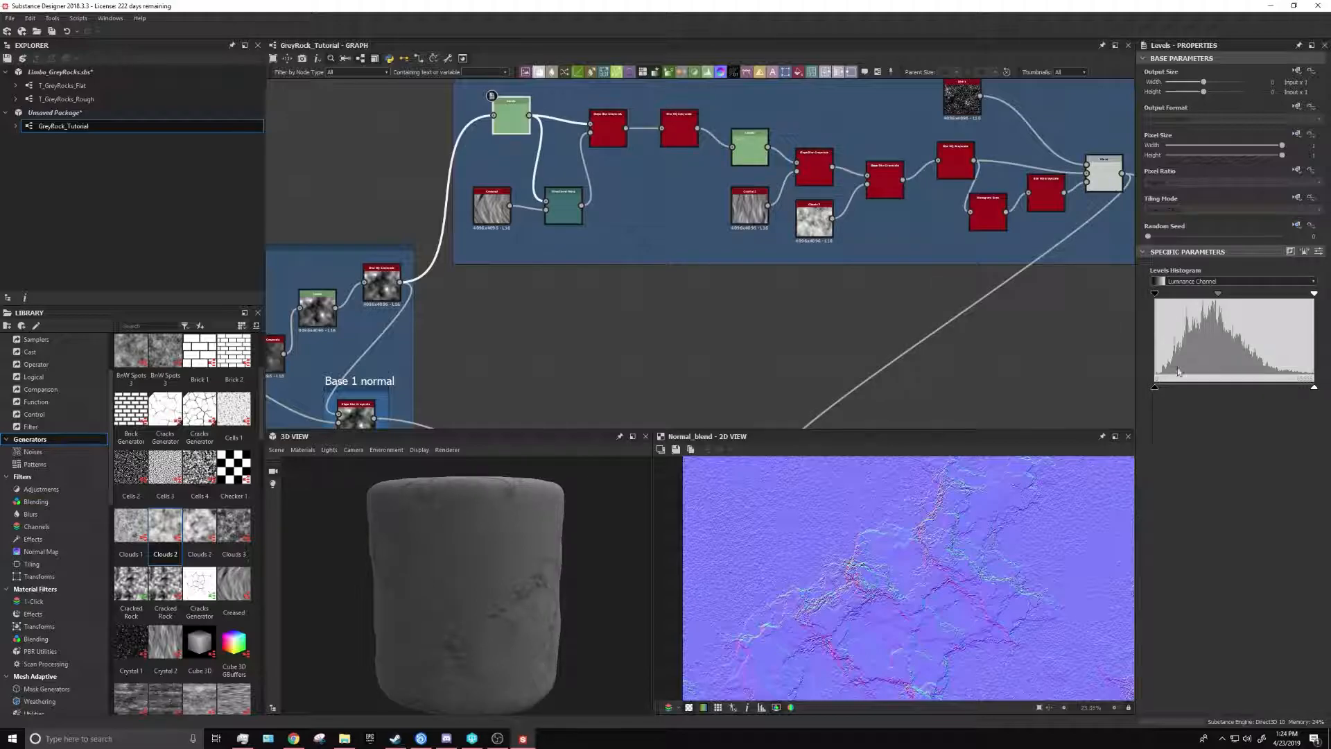
pyautogui.scroll(5, 510, 600)
pyautogui.moveTo(433, 589); pyautogui.dragTo(391, 532)
pyautogui.moveTo(500, 594); pyautogui.dragTo(537, 579)
pyautogui.hotkey('ctrl', 'z')
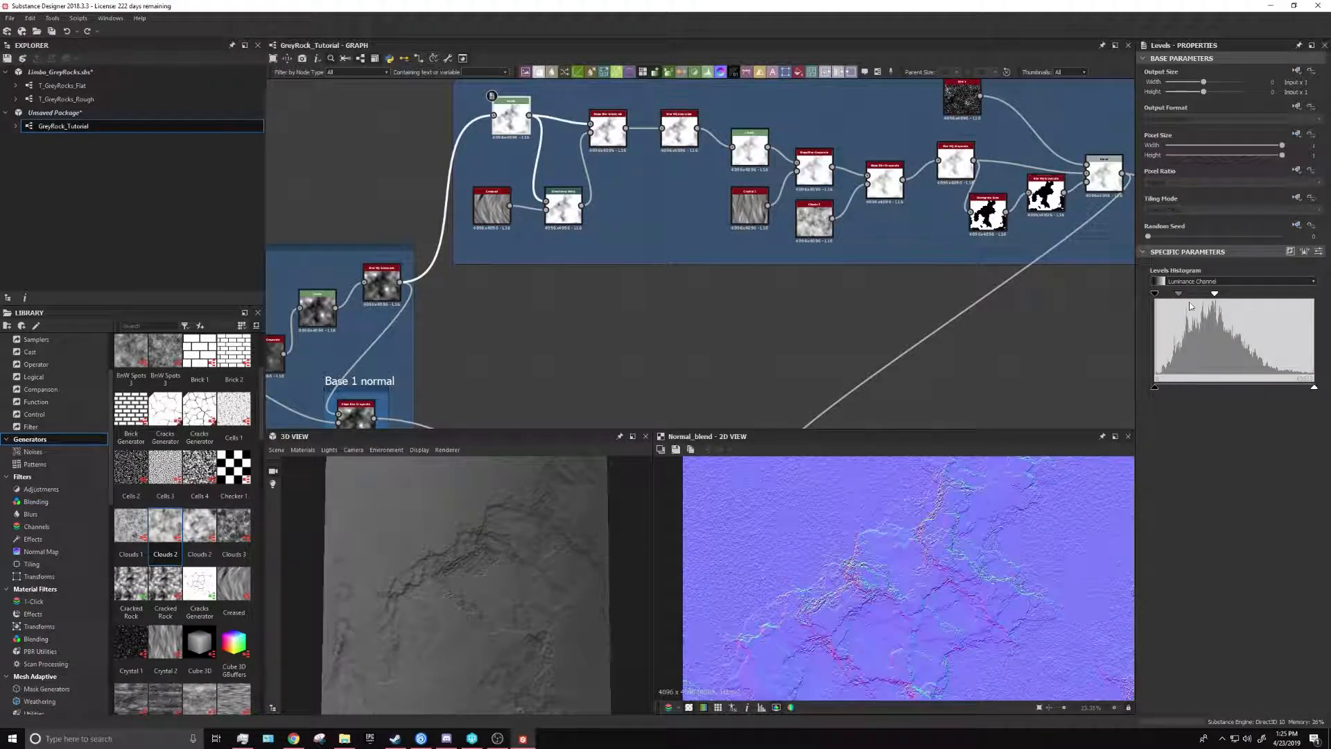
# Lower the Base 1 height Levels input white point to about a quarter of the histogram range, checking the cracks on the cylinder
pyautogui.moveTo(1154, 296); pyautogui.dragTo(1182, 297)
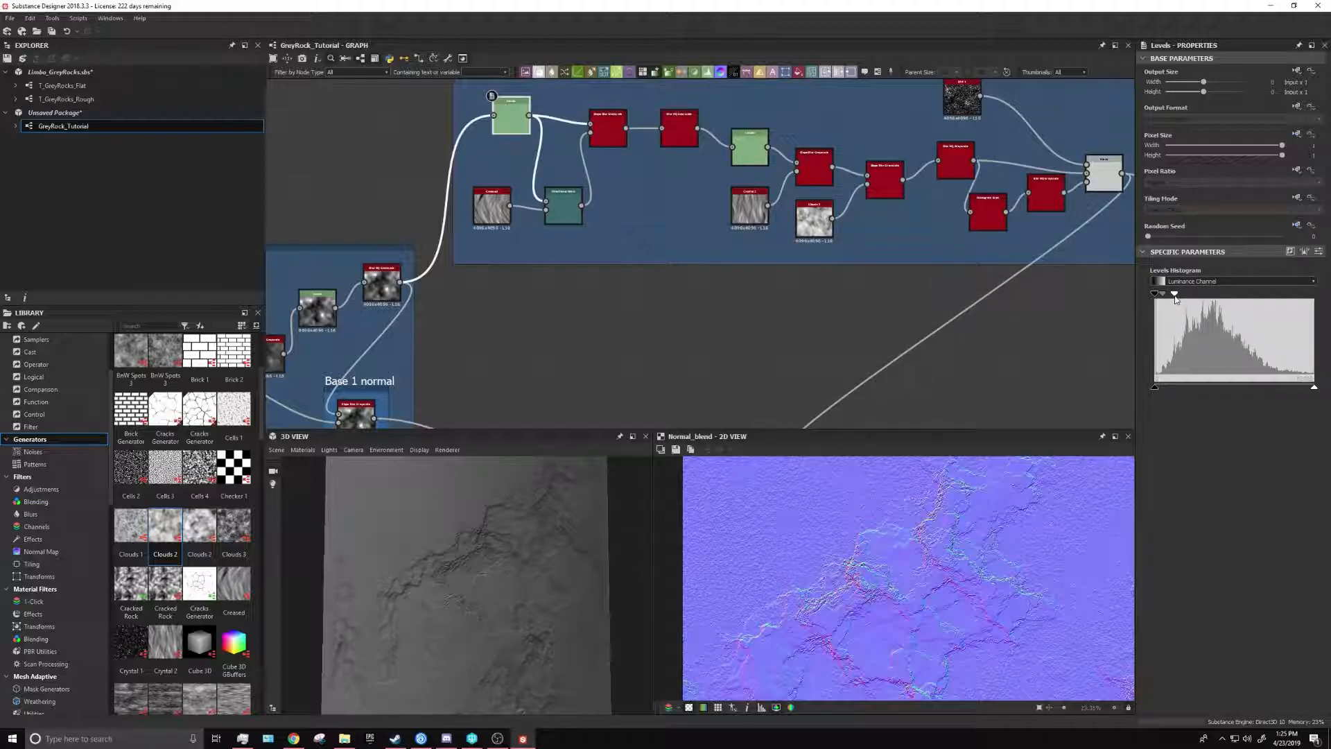
pyautogui.moveTo(1175, 298); pyautogui.dragTo(1182, 299)
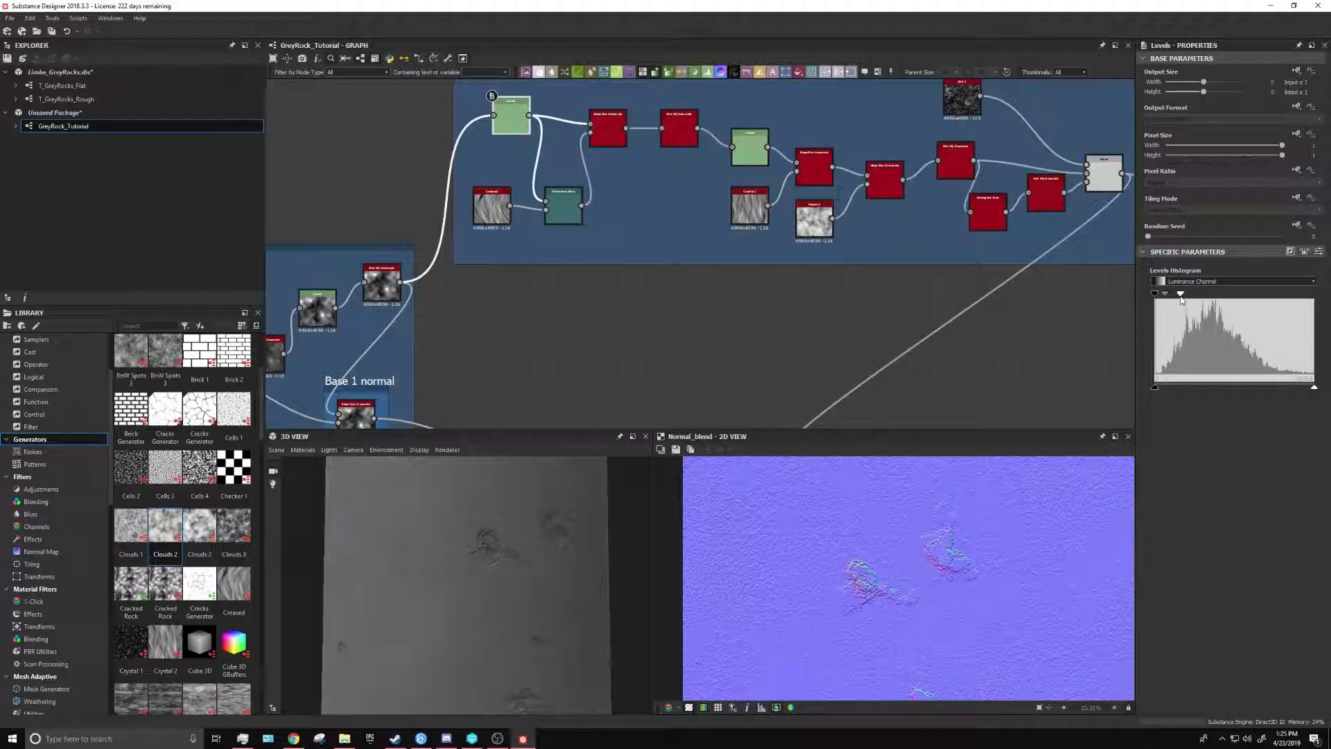
pyautogui.scroll(-5, 538, 556)
pyautogui.moveTo(518, 545); pyautogui.dragTo(337, 570)
pyautogui.scroll(5, 442, 644)
pyautogui.moveTo(442, 644); pyautogui.dragTo(596, 623)
pyautogui.moveTo(1182, 294); pyautogui.dragTo(1185, 298)
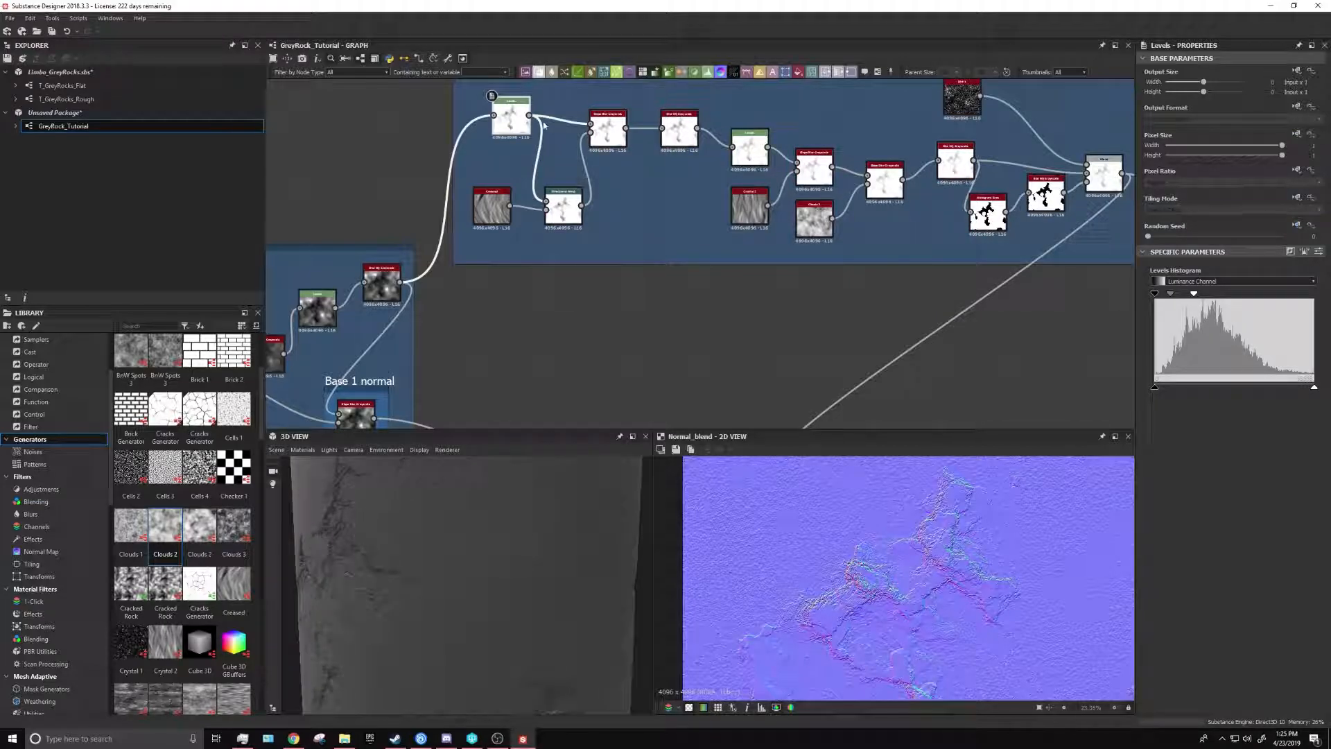
pyautogui.scroll(-5, 526, 529)
pyautogui.moveTo(526, 529); pyautogui.dragTo(377, 576)
pyautogui.scroll(6, 504, 594)
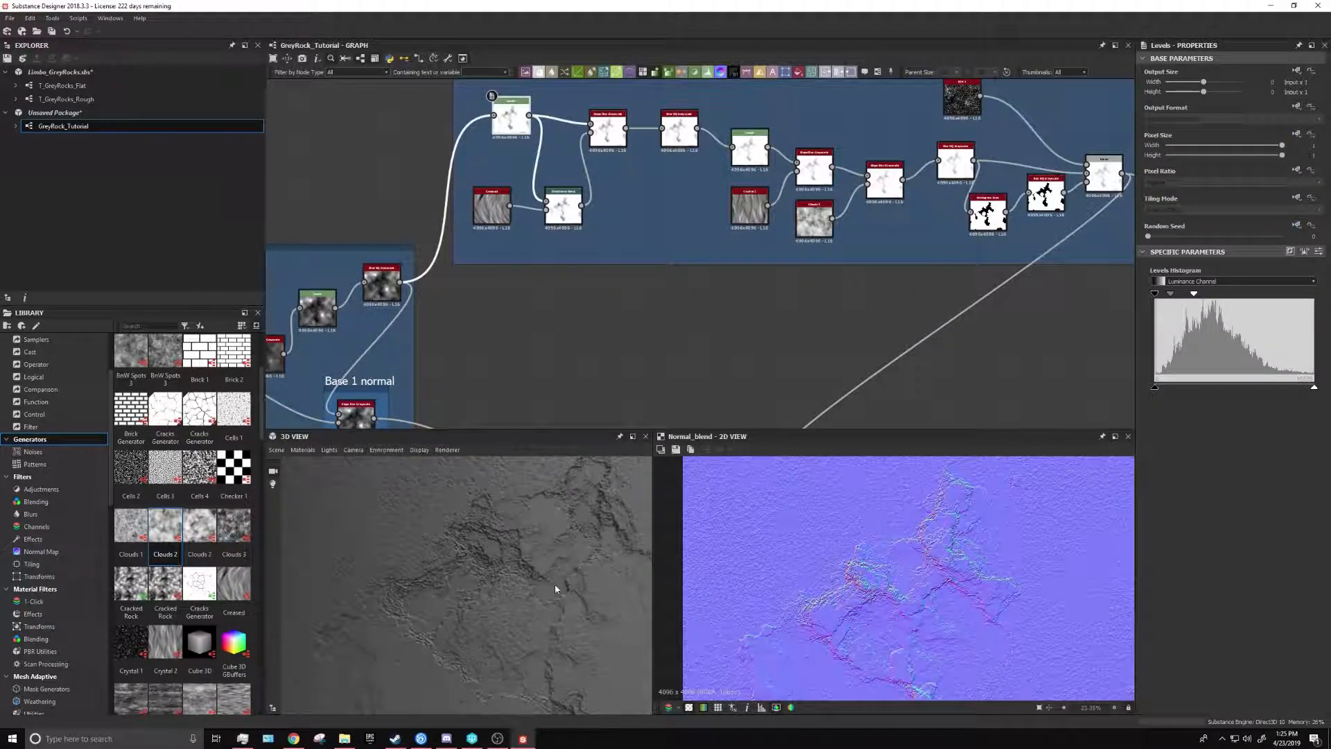
pyautogui.scroll(-4, 544, 589)
pyautogui.moveTo(529, 586); pyautogui.dragTo(477, 590)
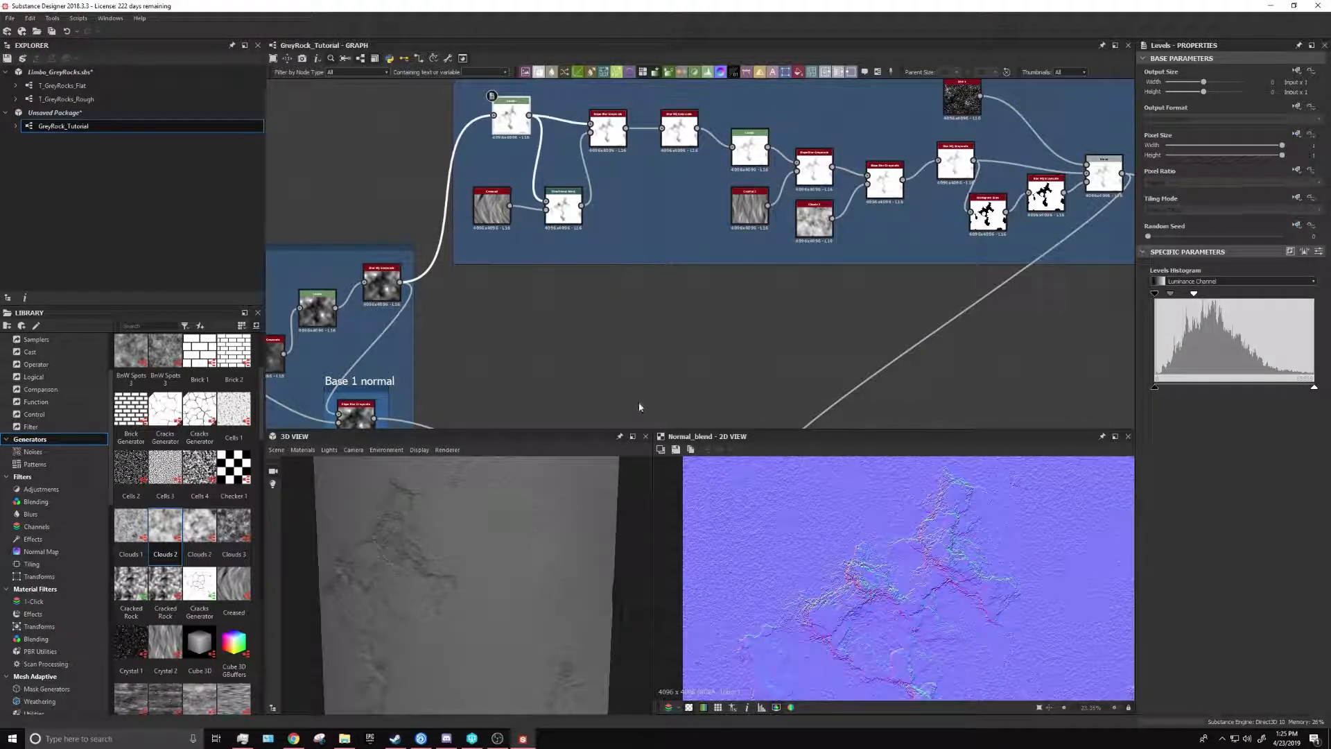
# Move the node that feeds the ambient occlusion node closer to it, beside the output column
pyautogui.scroll(-5, 639, 406)
pyautogui.scroll(-5, 514, 585)
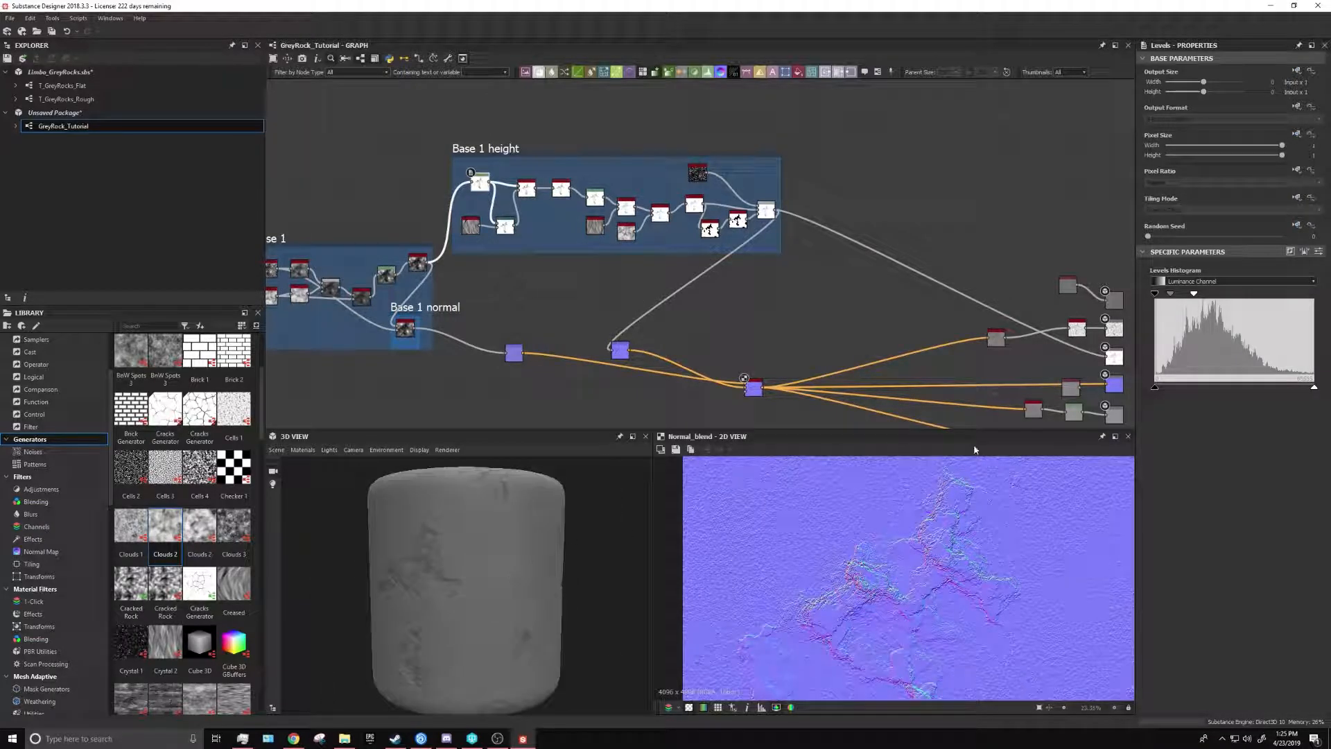
pyautogui.moveTo(817, 265); pyautogui.dragTo(700, 251, button='middle')
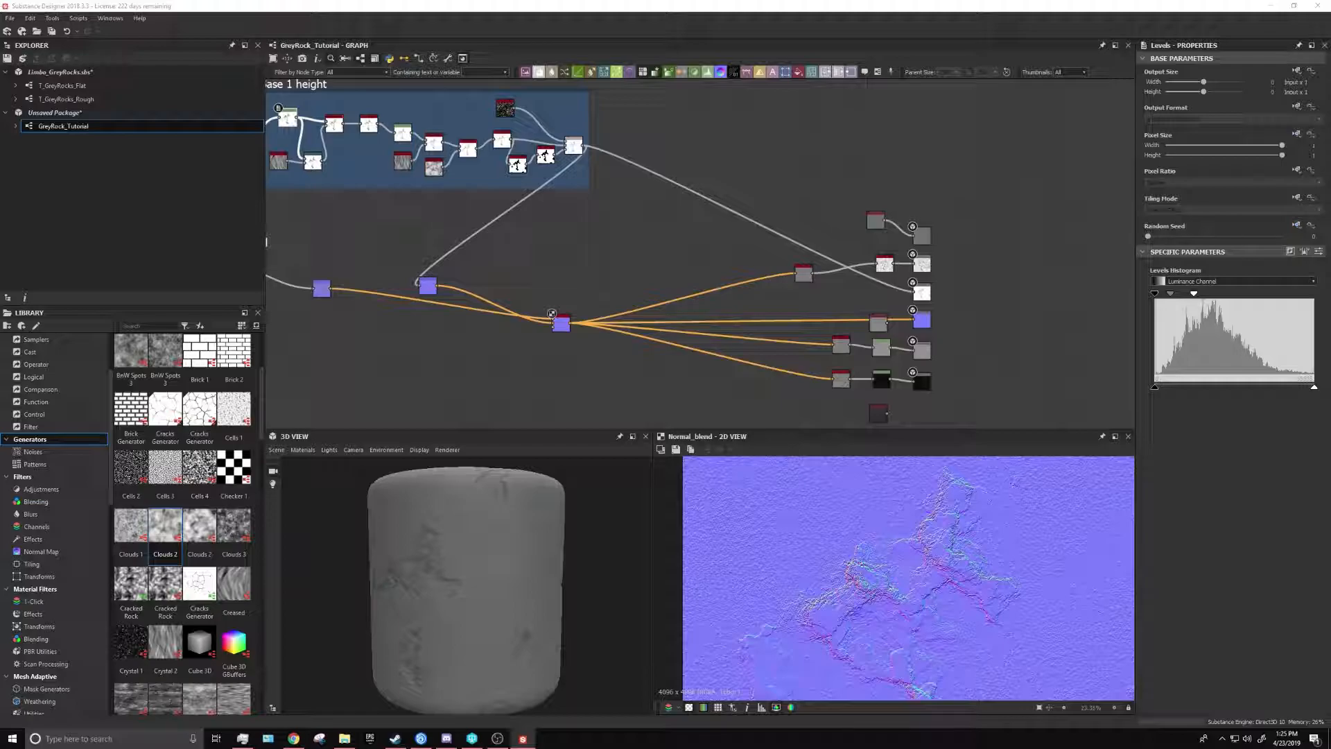
pyautogui.scroll(-2, 794, 226)
pyautogui.moveTo(768, 218); pyautogui.dragTo(1069, 336, button='middle')
pyautogui.moveTo(516, 200); pyautogui.dragTo(910, 429)
pyautogui.moveTo(1046, 331); pyautogui.dragTo(786, 246, button='middle')
pyautogui.moveTo(838, 277); pyautogui.dragTo(857, 268)
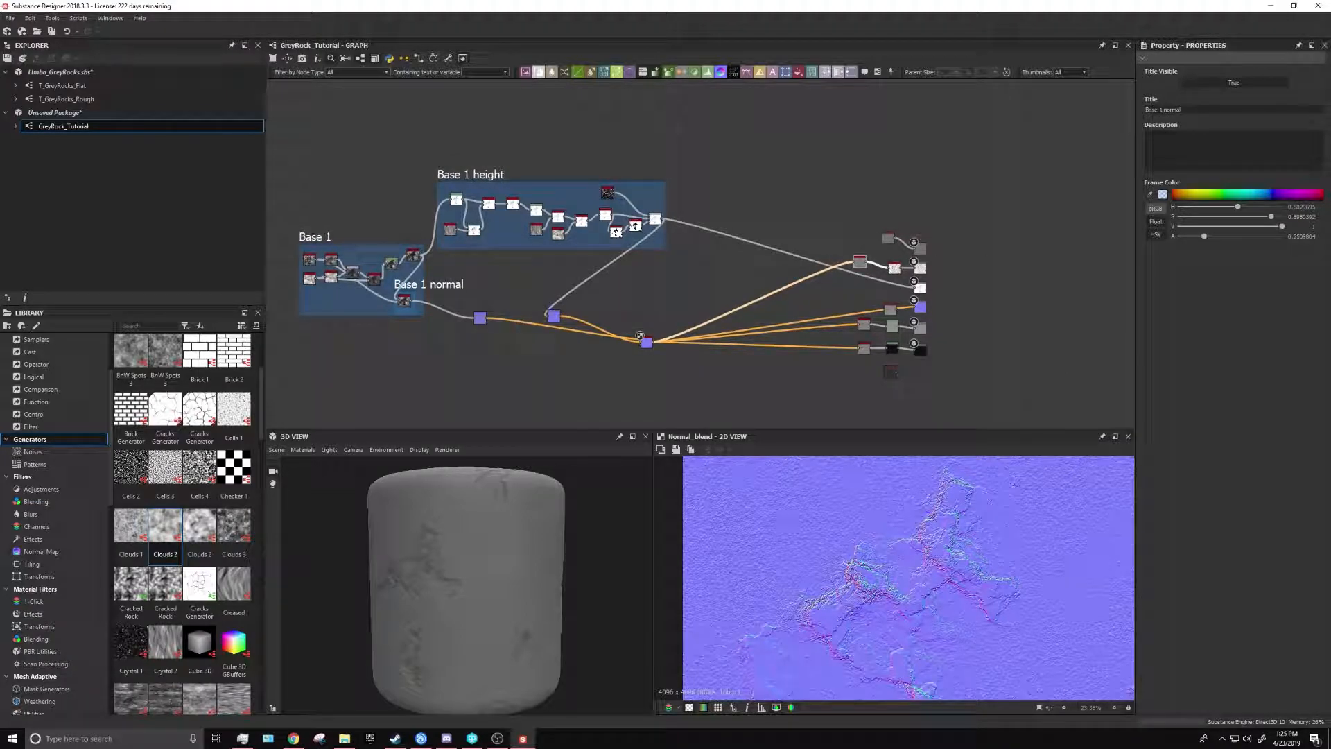
# Add a Blend node in the empty area above the Base 1 height frame
pyautogui.moveTo(916, 230); pyautogui.dragTo(1201, 136, button='middle')
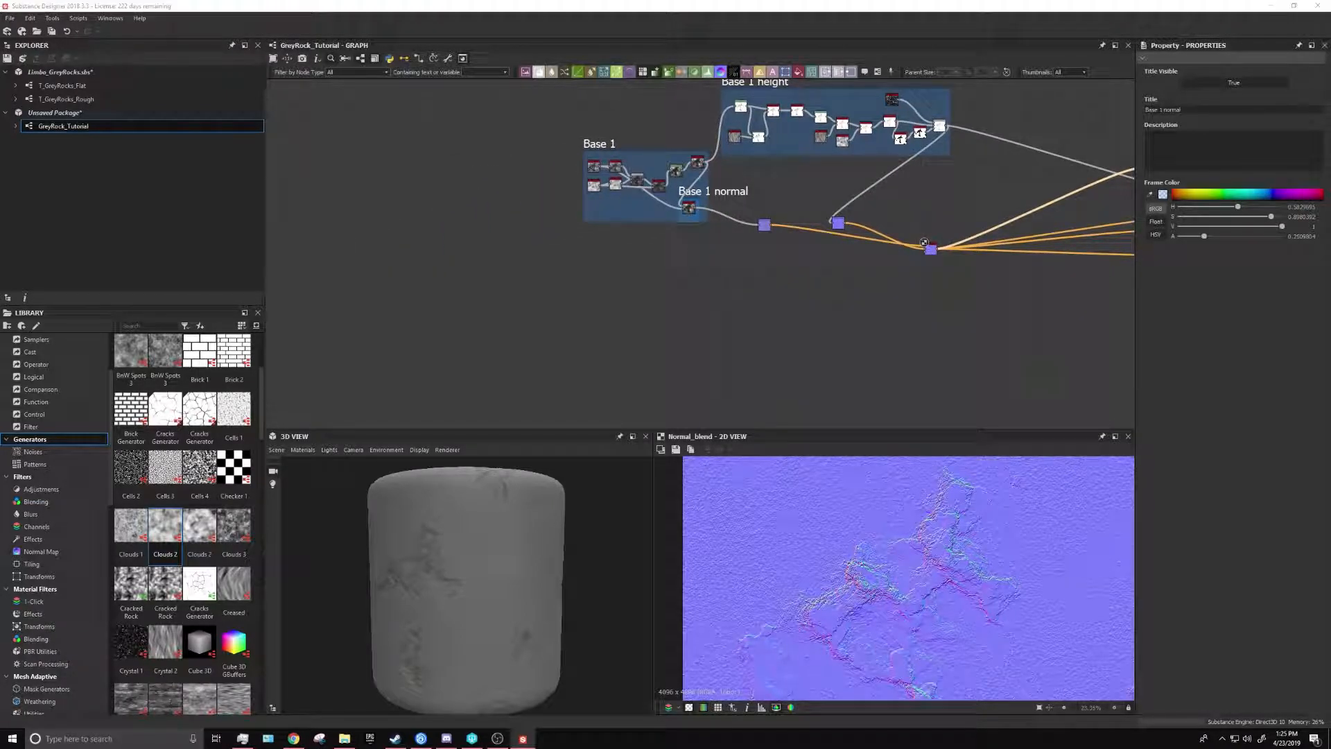
pyautogui.scroll(2, 771, 172)
pyautogui.moveTo(846, 253); pyautogui.dragTo(855, 368, button='middle')
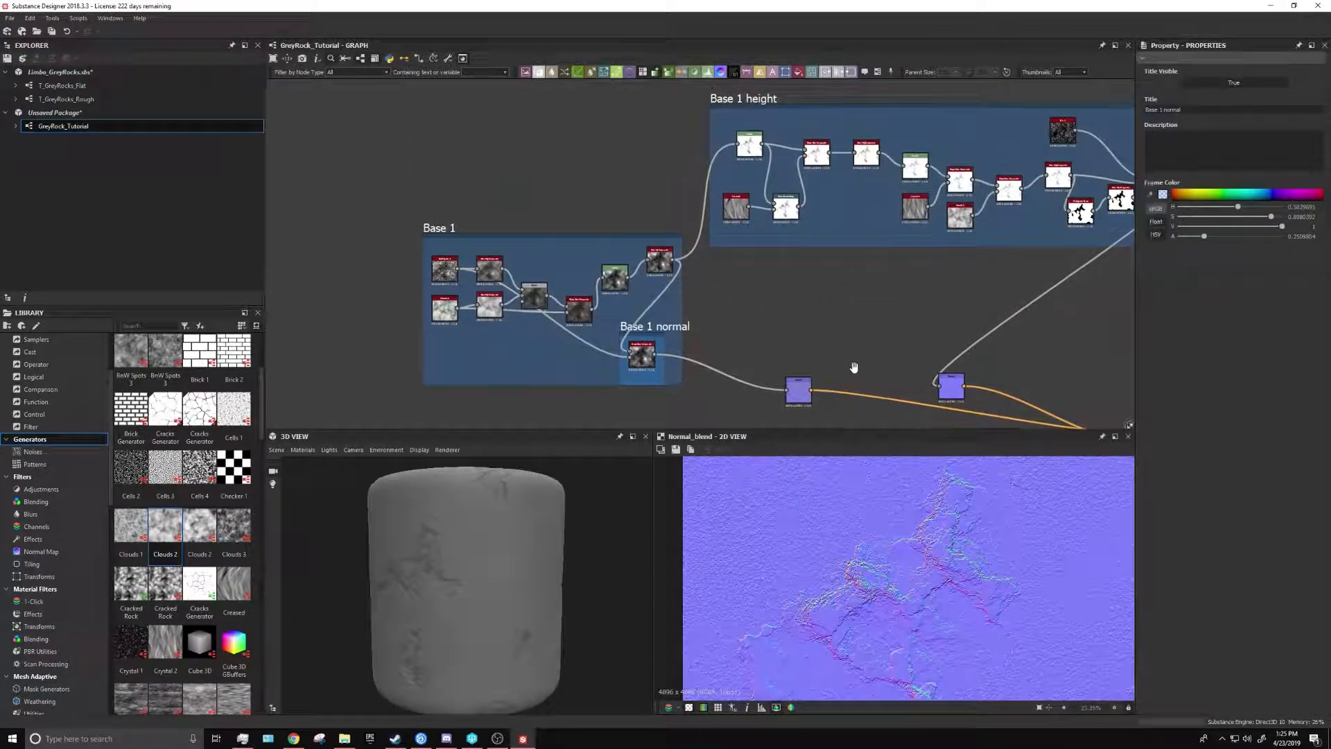
pyautogui.scroll(-4, 858, 291)
pyautogui.scroll(1, 895, 285)
pyautogui.moveTo(895, 284); pyautogui.dragTo(734, 364, button='middle')
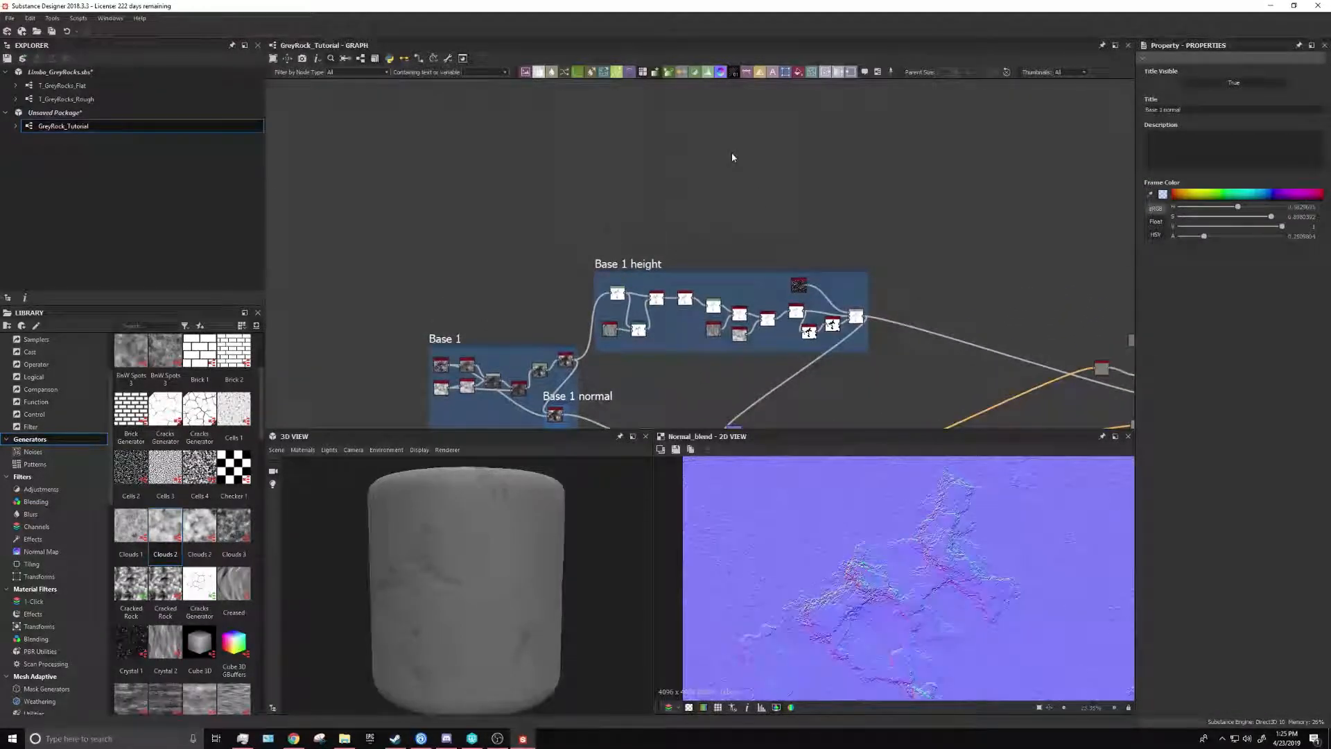
pyautogui.press('space')
pyautogui.write('b')
pyautogui.click(764, 177)
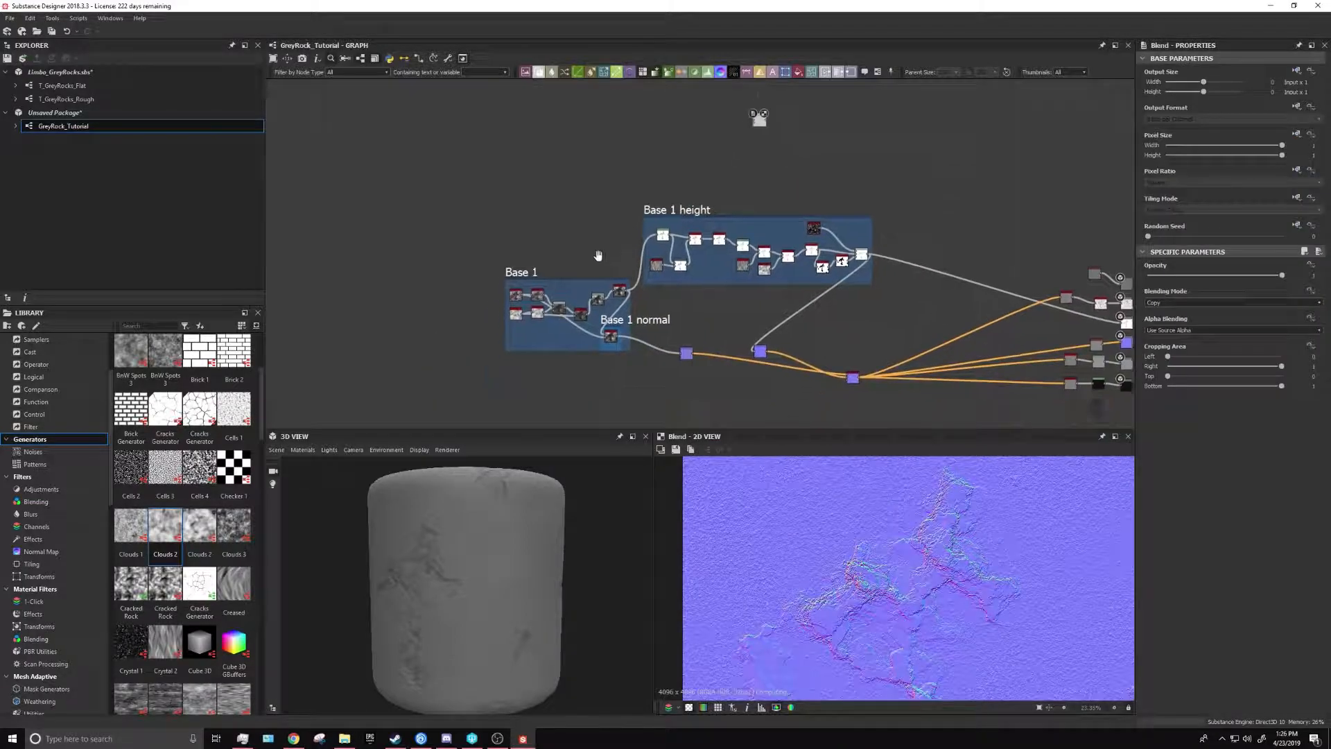
# Connect the Base 1 output to the new Blend node's opacity input
pyautogui.scroll(2, 624, 335)
pyautogui.moveTo(619, 321); pyautogui.dragTo(859, 62)
pyautogui.moveTo(816, 222); pyautogui.dragTo(729, 404, button='middle')
pyautogui.scroll(-3, 683, 364)
pyautogui.moveTo(682, 364); pyautogui.dragTo(674, 325, button='middle')
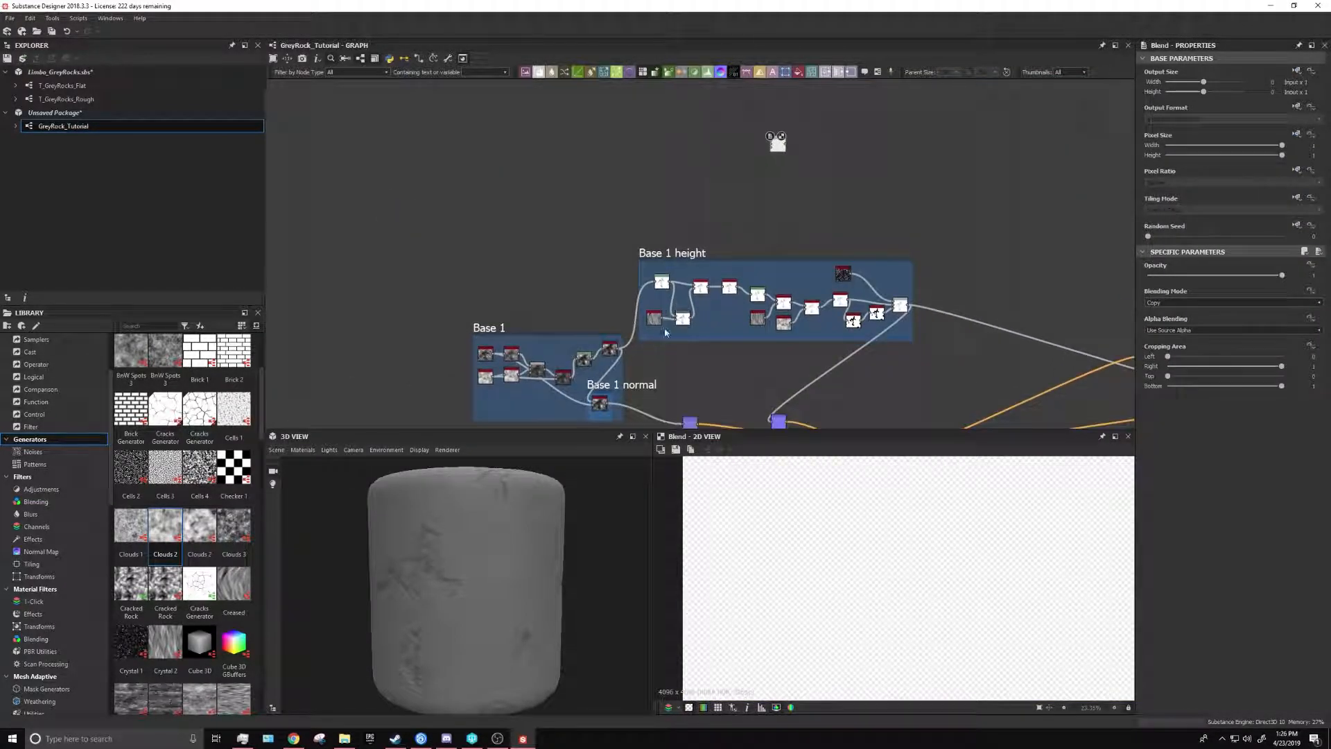
pyautogui.moveTo(649, 324); pyautogui.dragTo(774, 149)
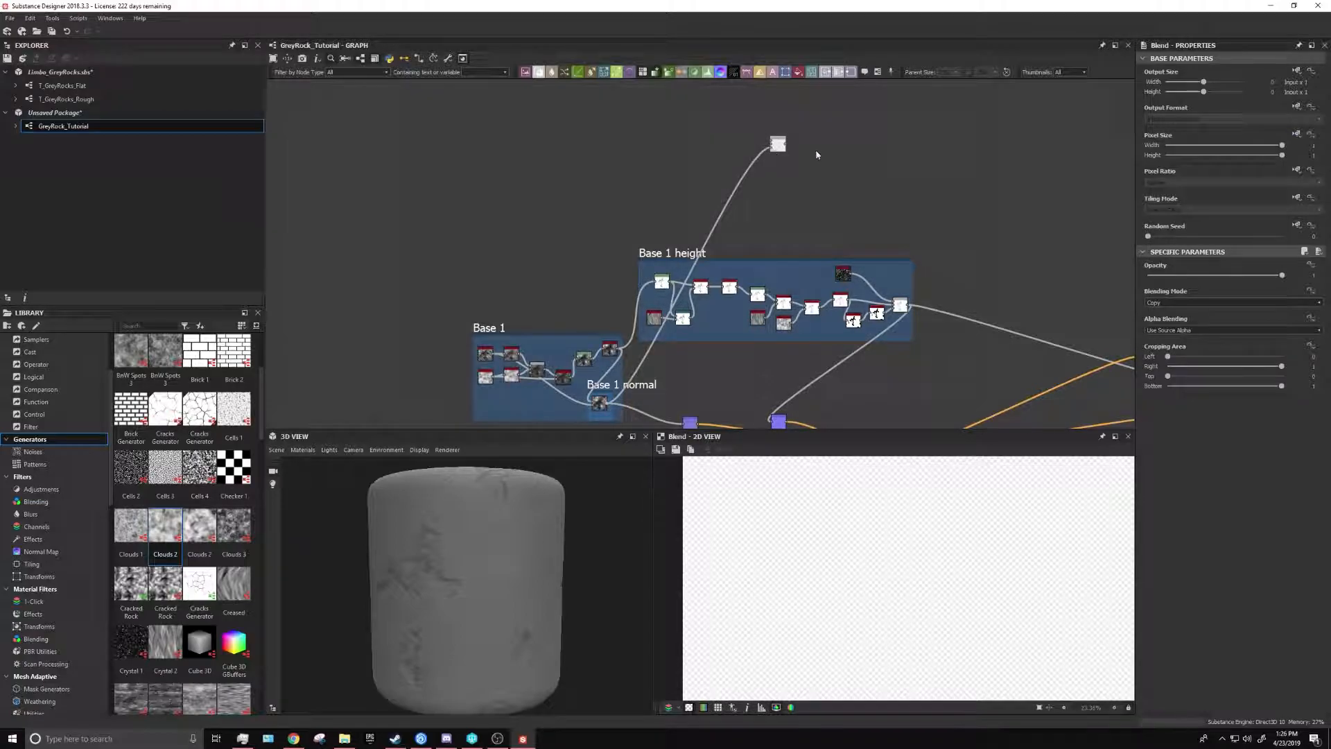
pyautogui.scroll(5, 774, 151)
pyautogui.moveTo(742, 256); pyautogui.dragTo(806, 288, button='middle')
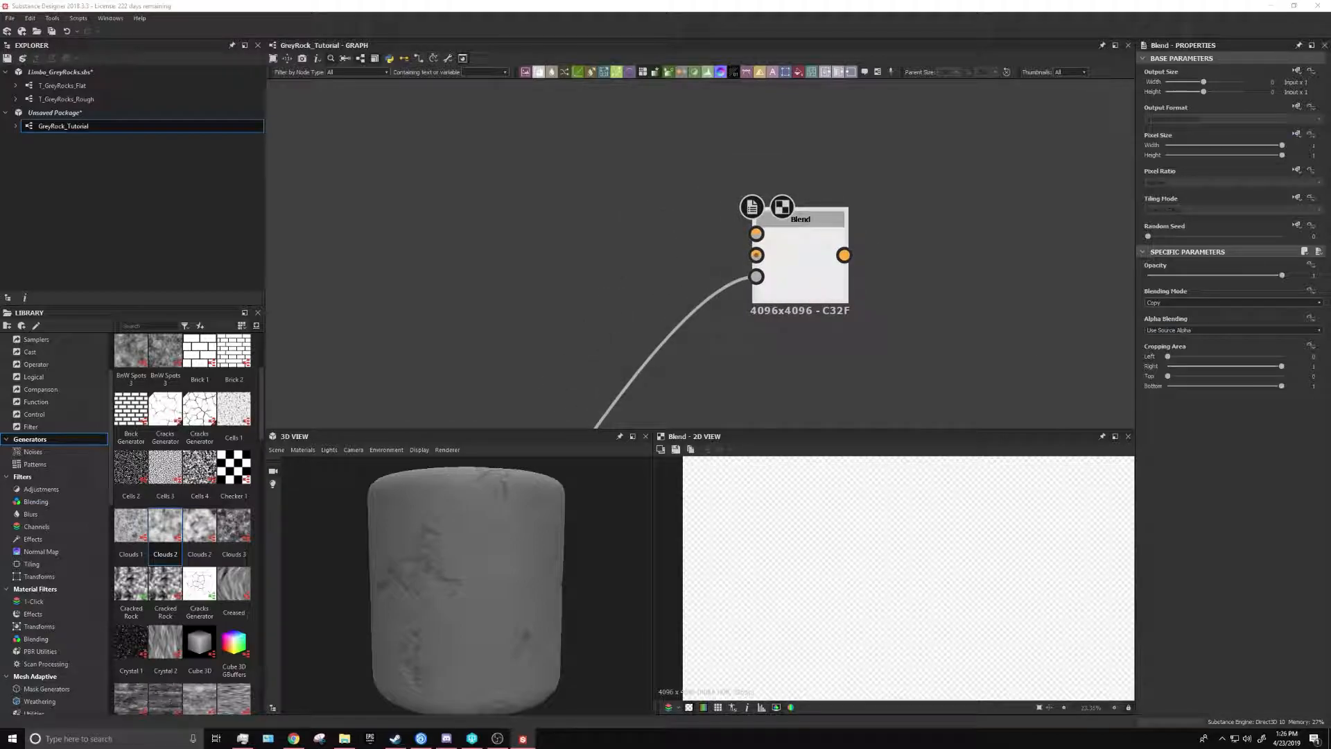
# Paste the framed Top Color 1 and Bottom Color 1 Uniform Color nodes and place them beside the Blend node's inputs
pyautogui.click(692, 186)
pyautogui.hotkey('ctrl', 'v')
pyautogui.scroll(-3, 695, 201)
pyautogui.moveTo(697, 204); pyautogui.dragTo(718, 270, button='middle')
pyautogui.moveTo(727, 225); pyautogui.dragTo(546, 152)
pyautogui.scroll(4, 547, 219)
pyautogui.moveTo(842, 288); pyautogui.dragTo(841, 212, button='middle')
pyautogui.scroll(-3, 842, 216)
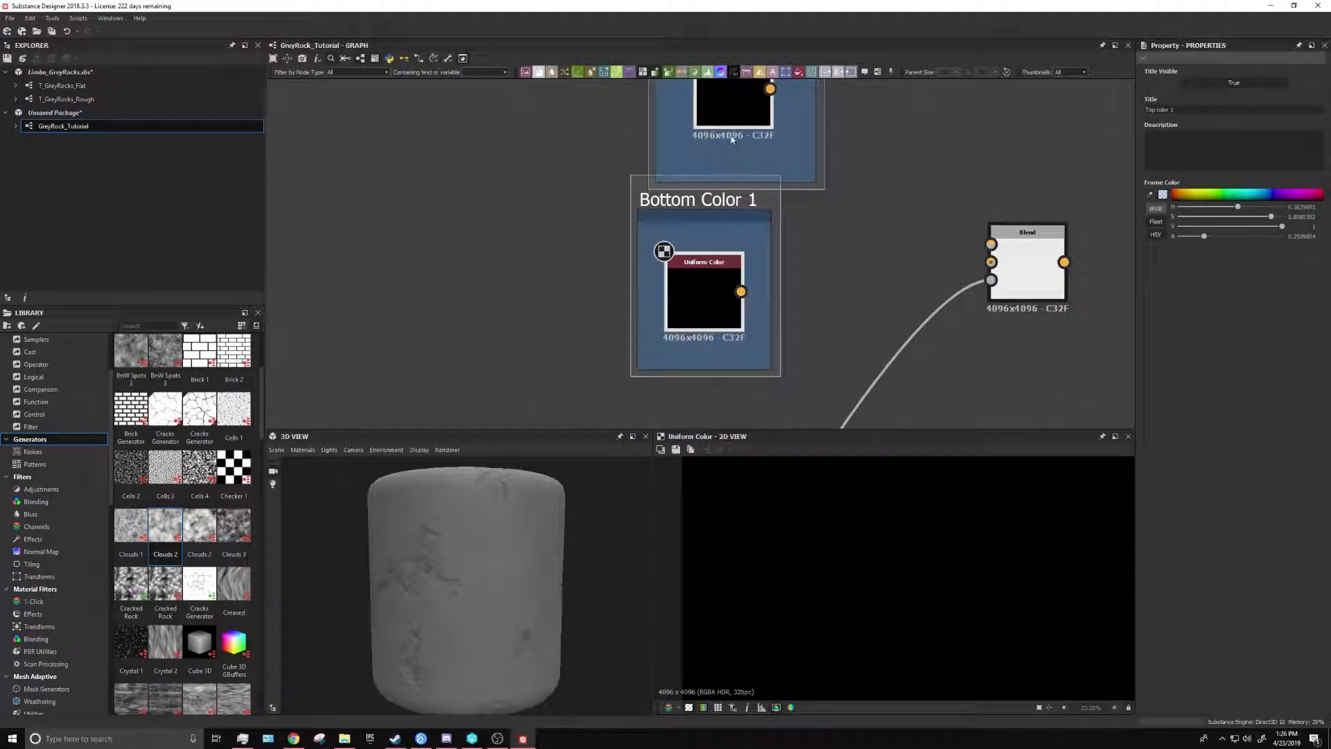
# Inspect the function driving the Bottom Color 1 node's Output Color and close the function graph
pyautogui.click(699, 287)
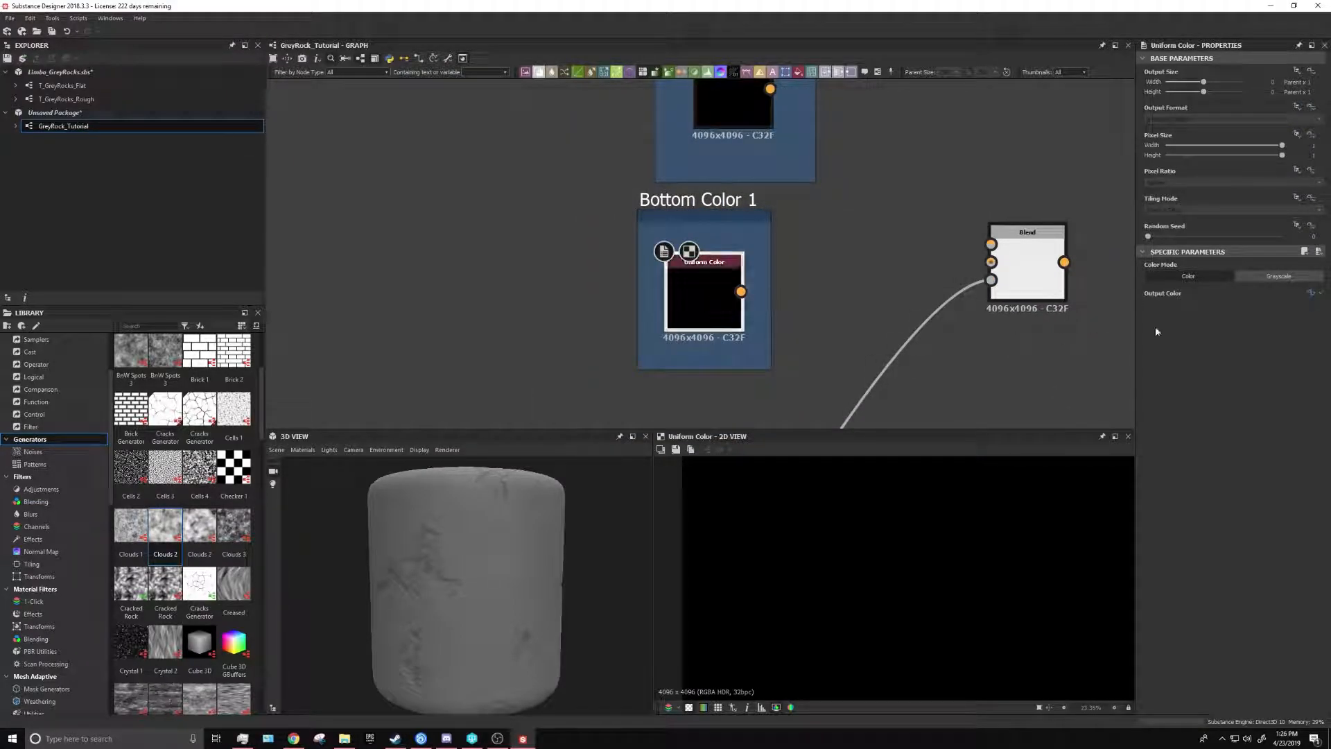
pyautogui.click(1311, 292)
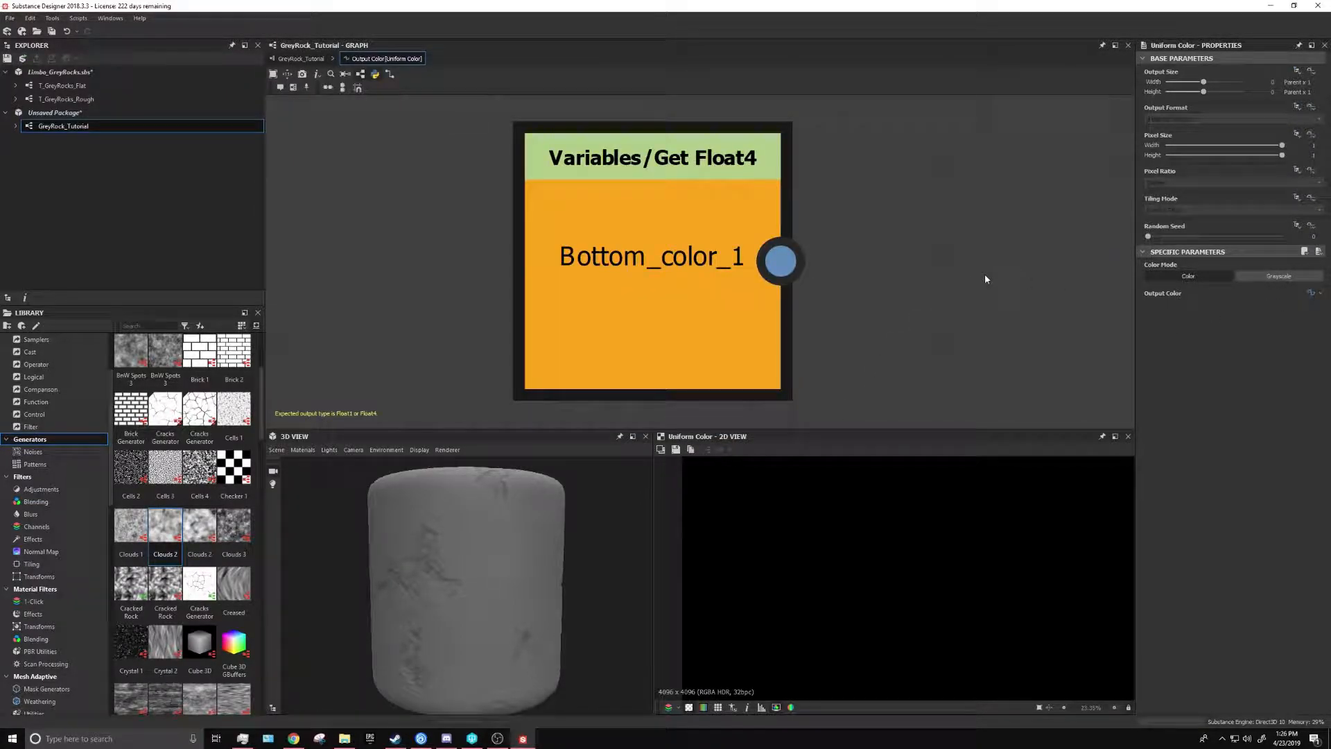
pyautogui.click(306, 60)
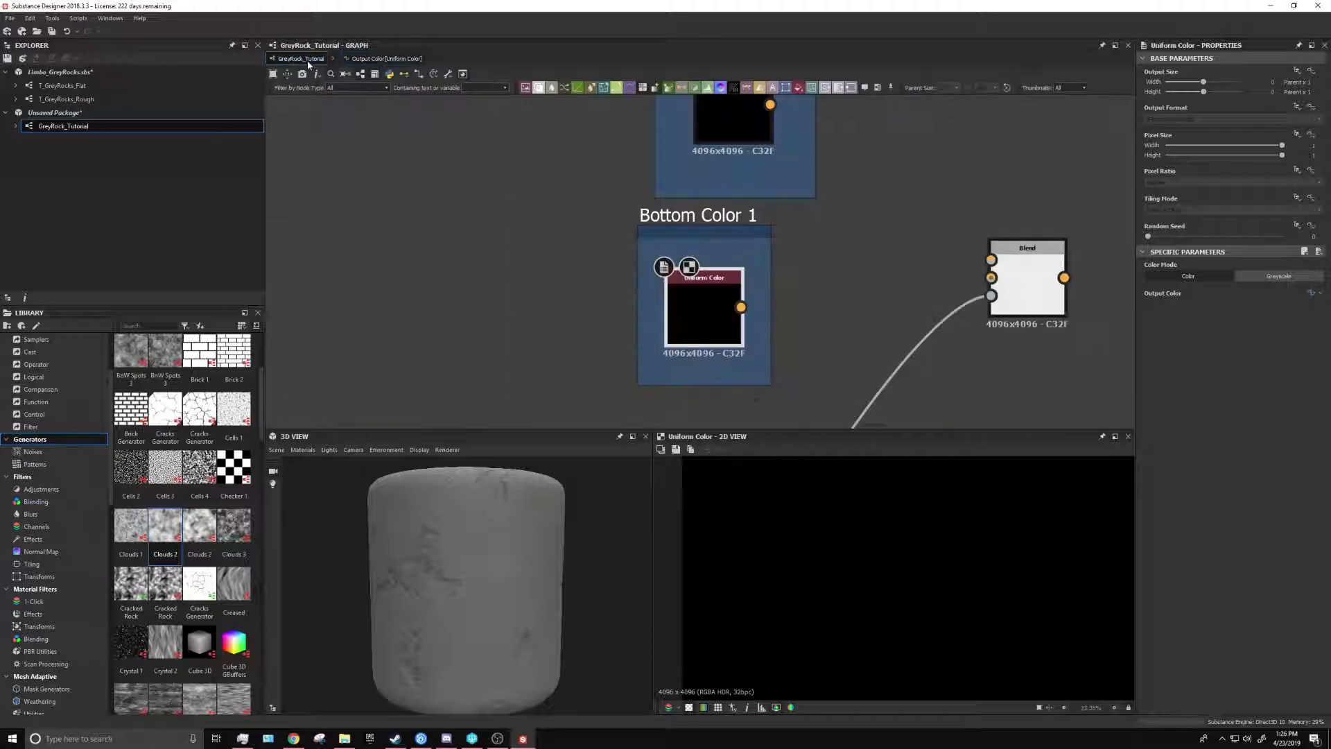
pyautogui.rightClick(386, 59)
pyautogui.click(426, 92)
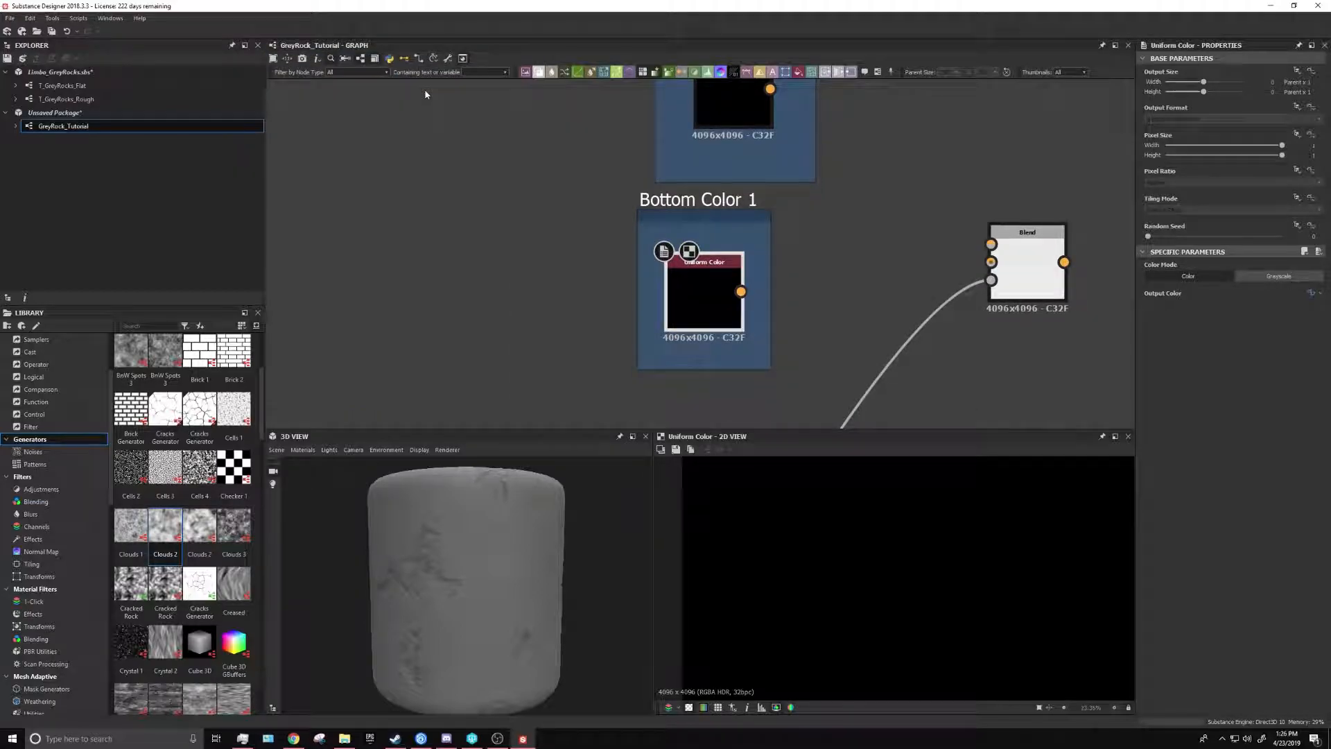
# Reset the Output Color of the Top Color 1 Uniform Color node to its default value
pyautogui.click(894, 285)
pyautogui.click(692, 307)
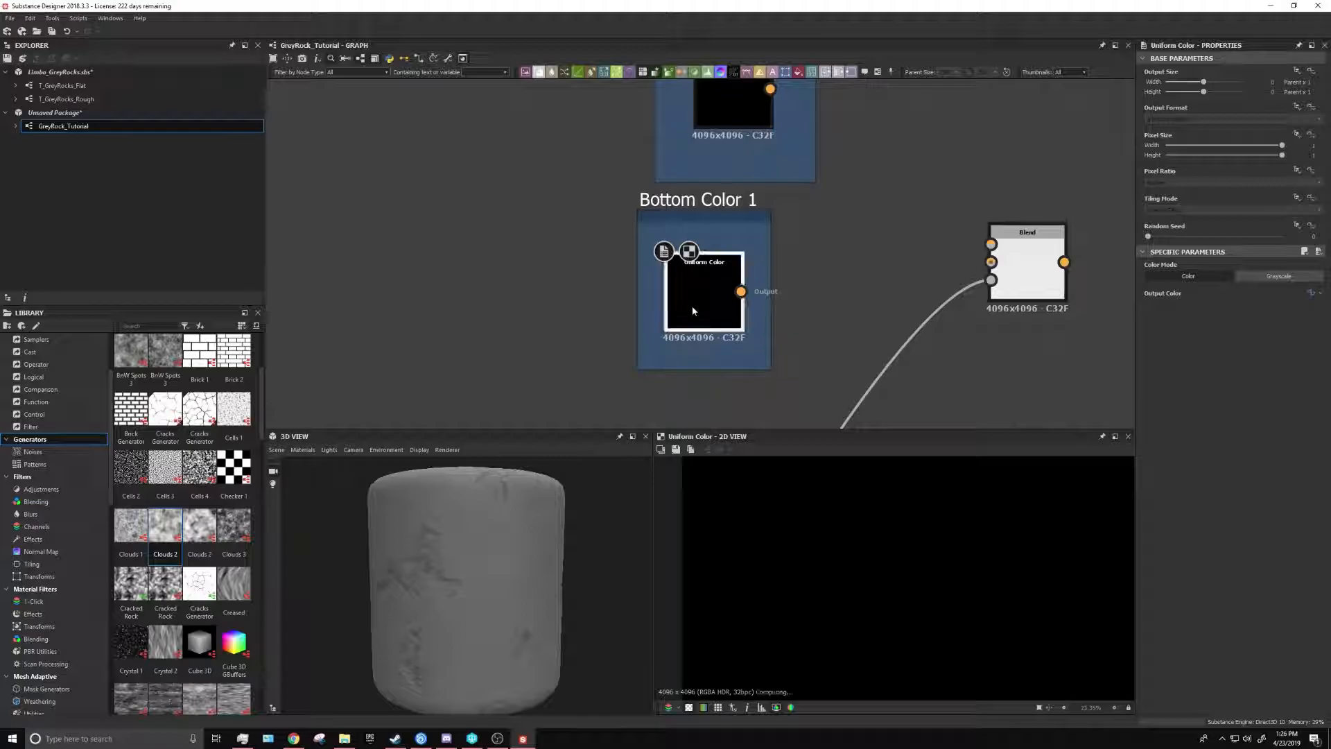
pyautogui.moveTo(833, 283); pyautogui.dragTo(800, 328, button='middle')
pyautogui.click(714, 162)
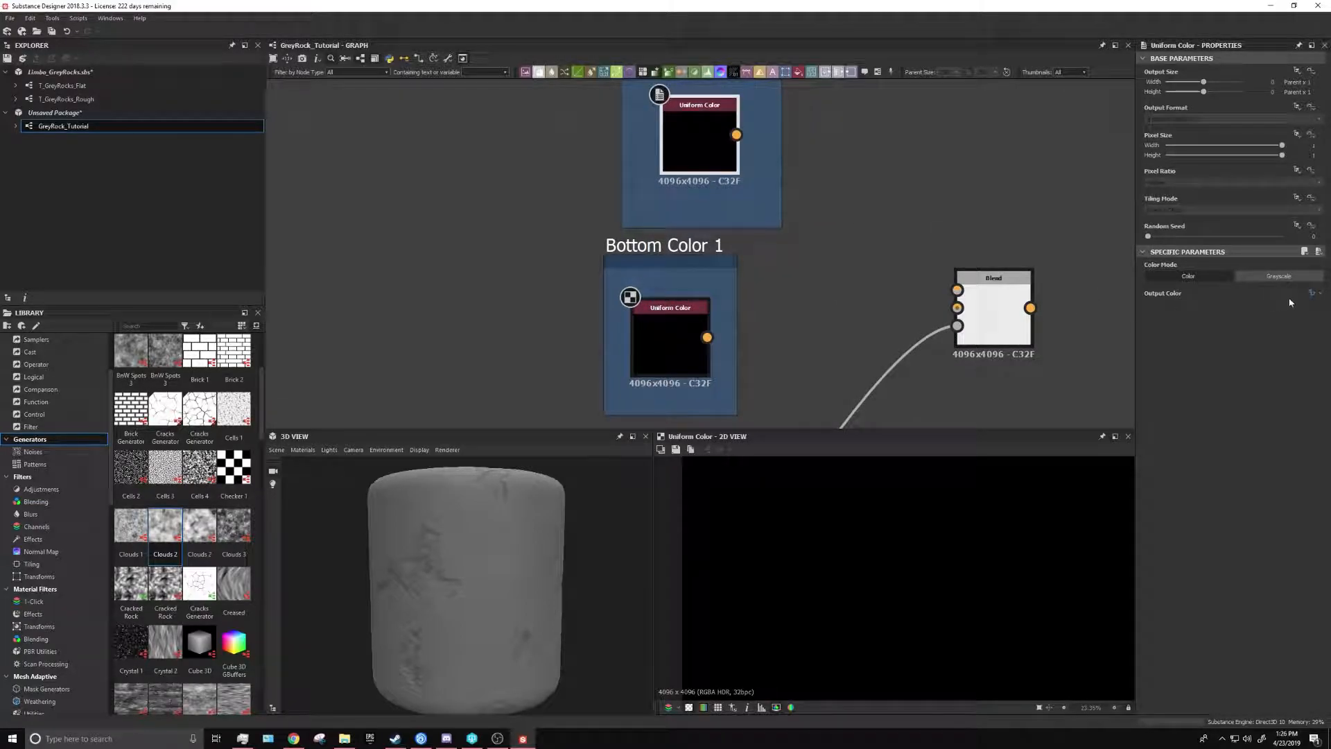
pyautogui.click(1321, 294)
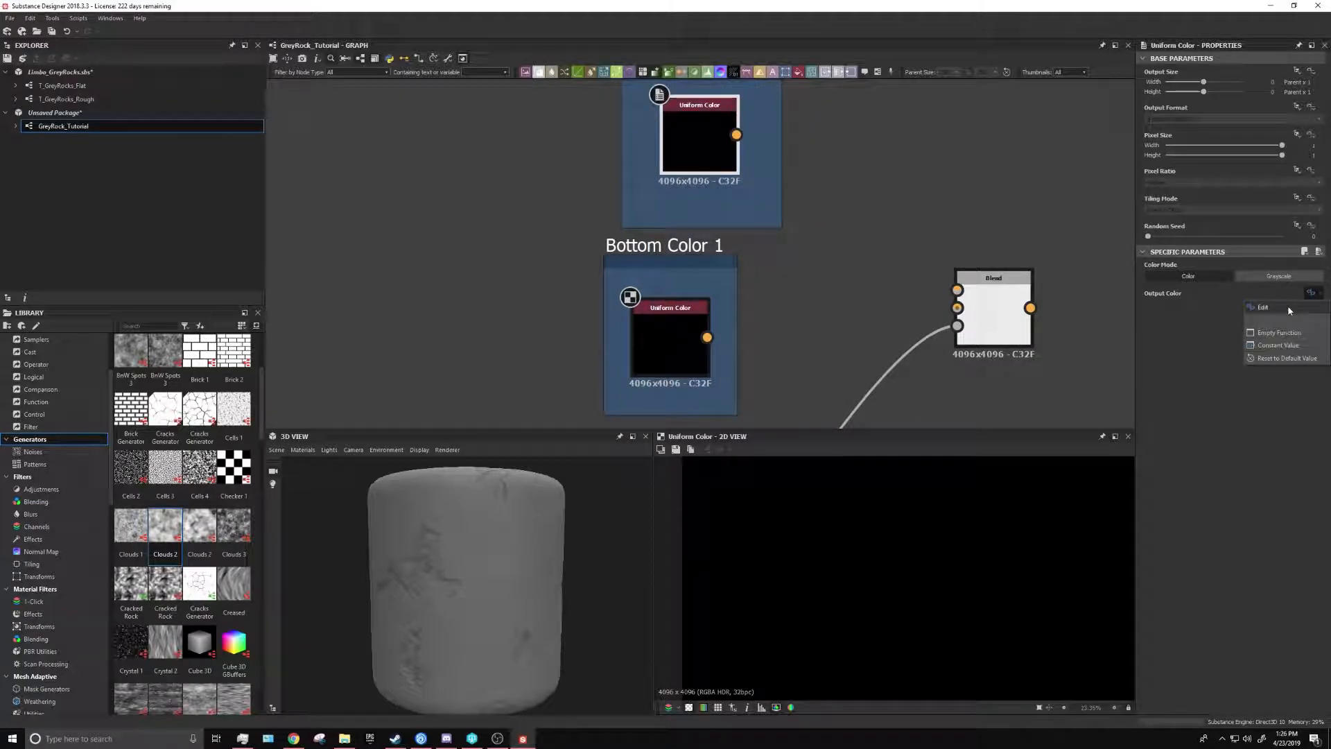
pyautogui.click(1302, 358)
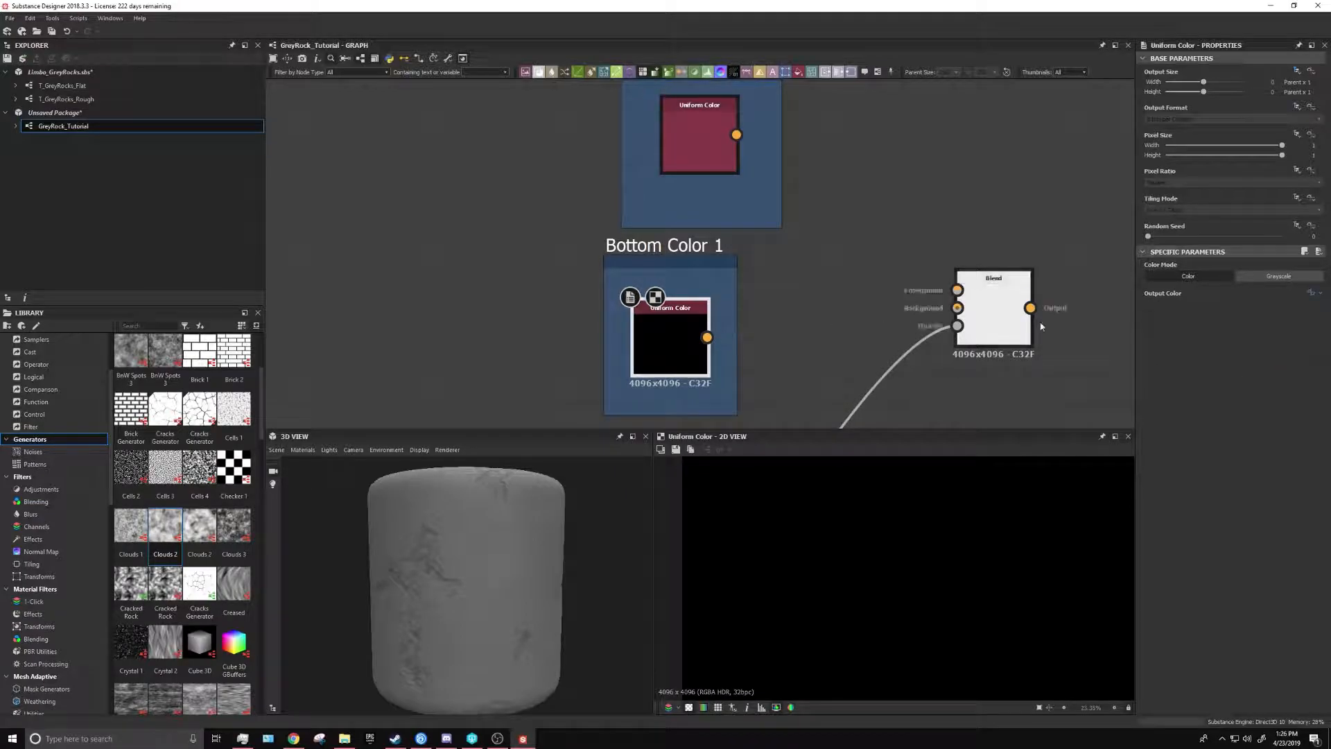
pyautogui.click(1312, 291)
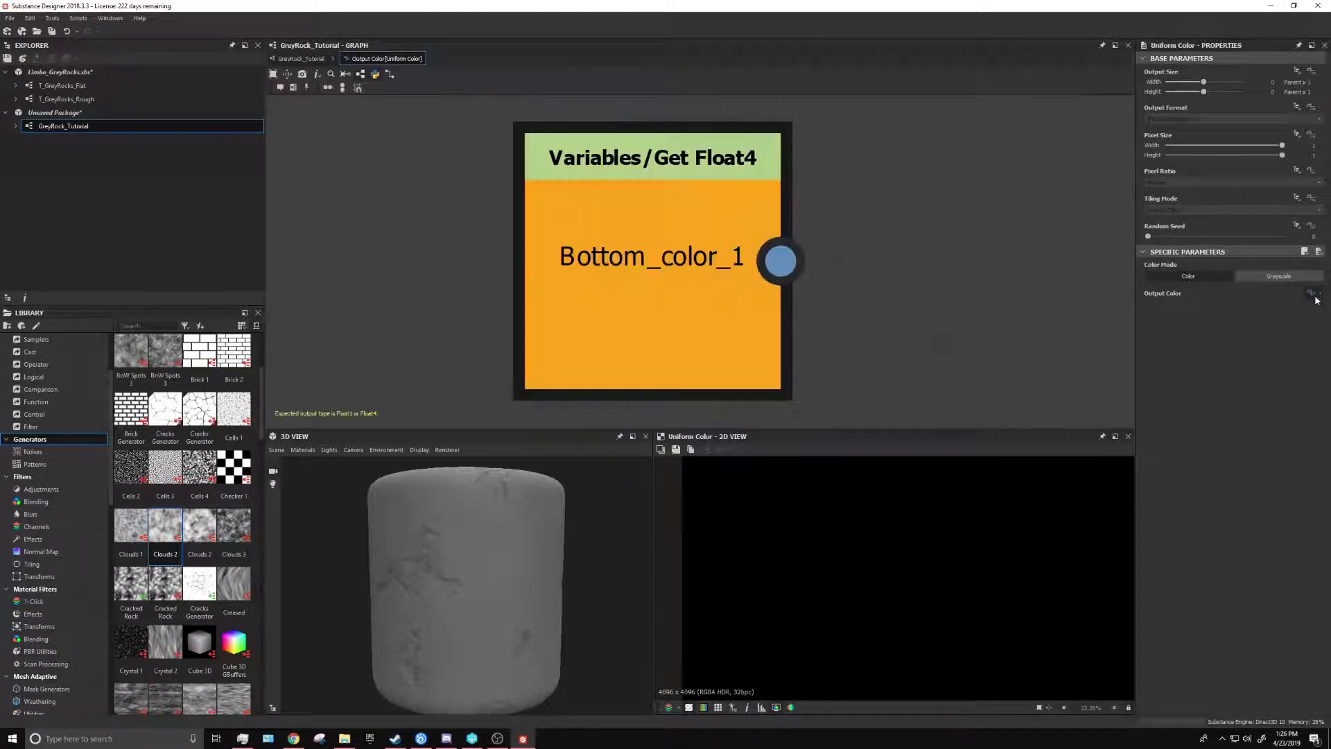
pyautogui.rightClick(388, 61)
pyautogui.click(413, 90)
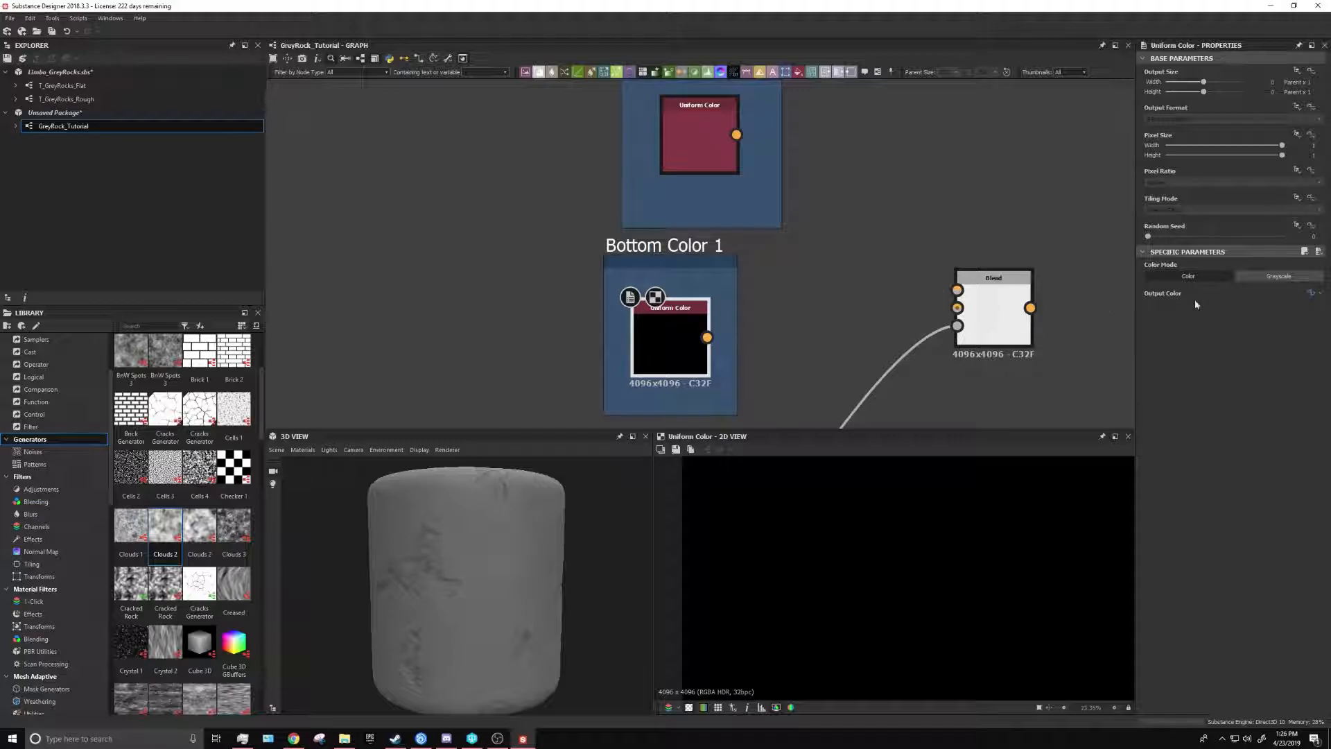
# Reset the Output Color of the Bottom Color 1 Uniform Color node to its default value
pyautogui.click(1319, 294)
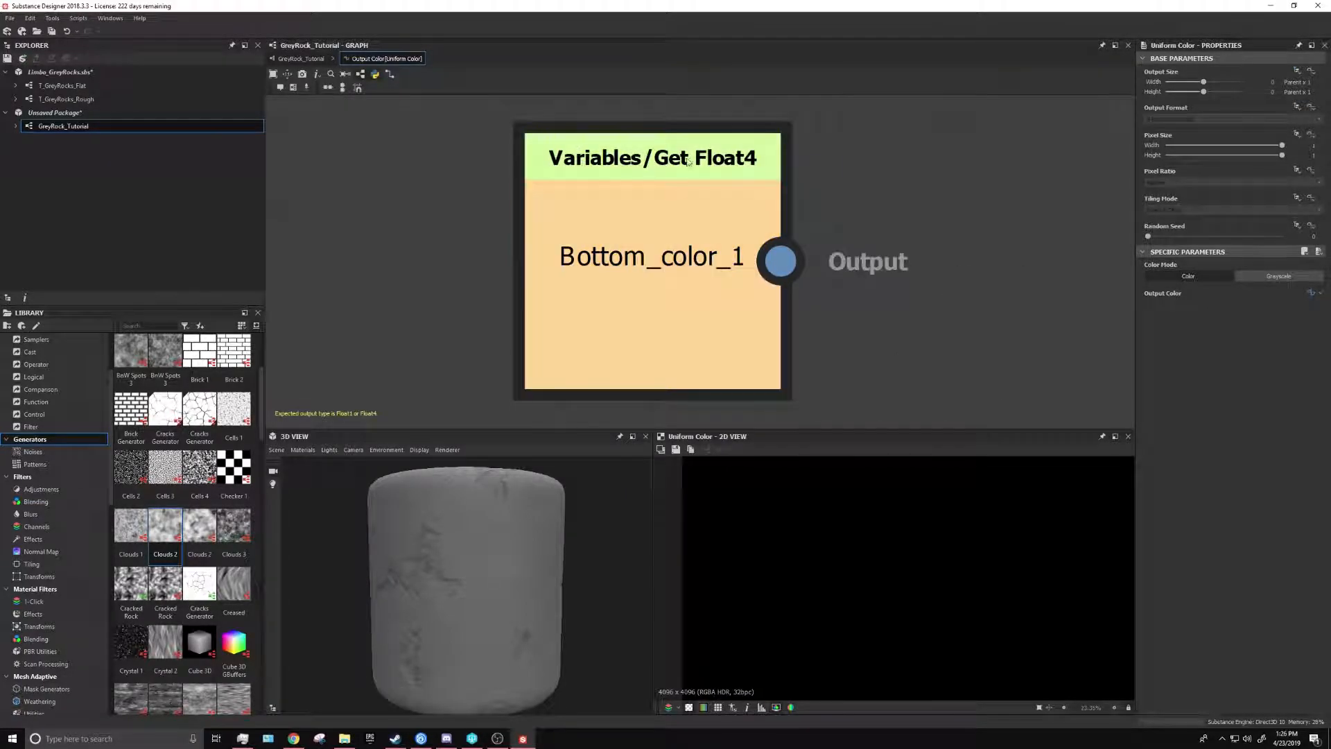
pyautogui.click(1320, 295)
pyautogui.click(1290, 359)
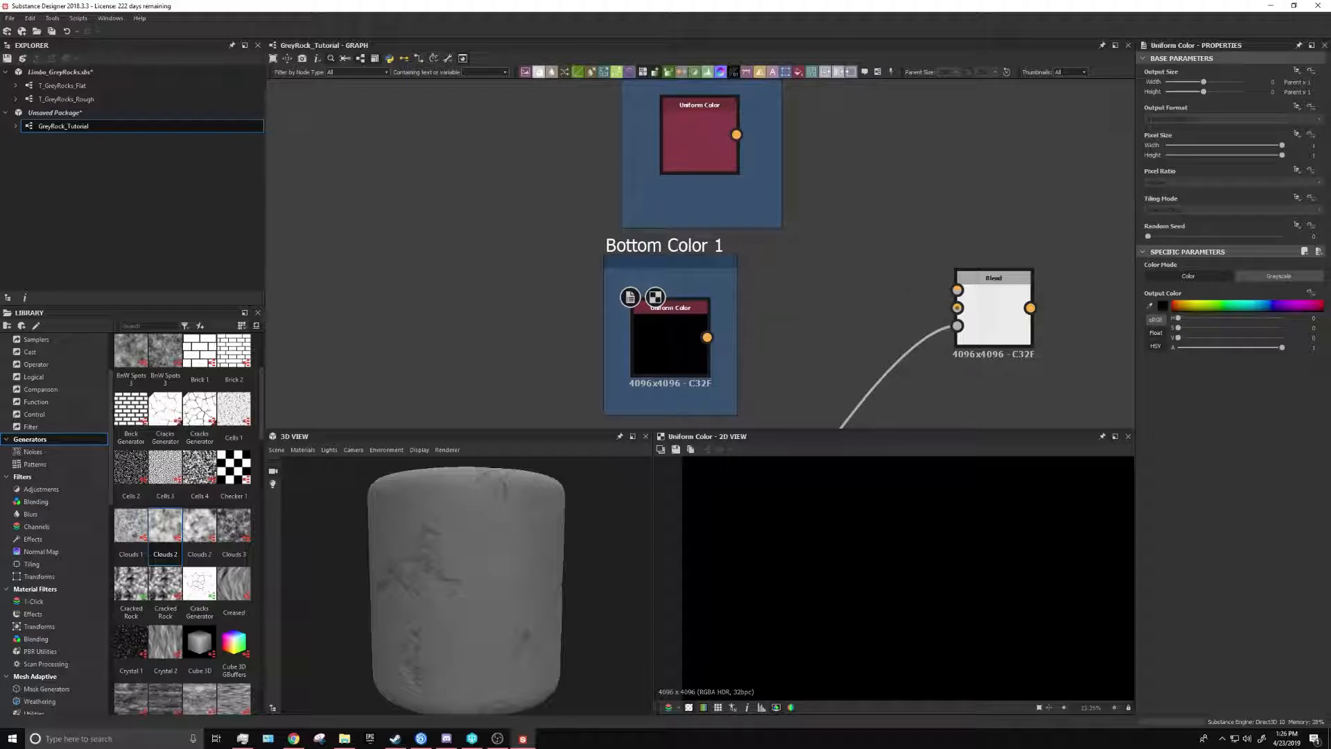
# Connect Top Color 1 to the Blend node's foreground input and Bottom Color 1 to its background input
pyautogui.moveTo(802, 216); pyautogui.dragTo(766, 232, button='middle')
pyautogui.click(657, 156)
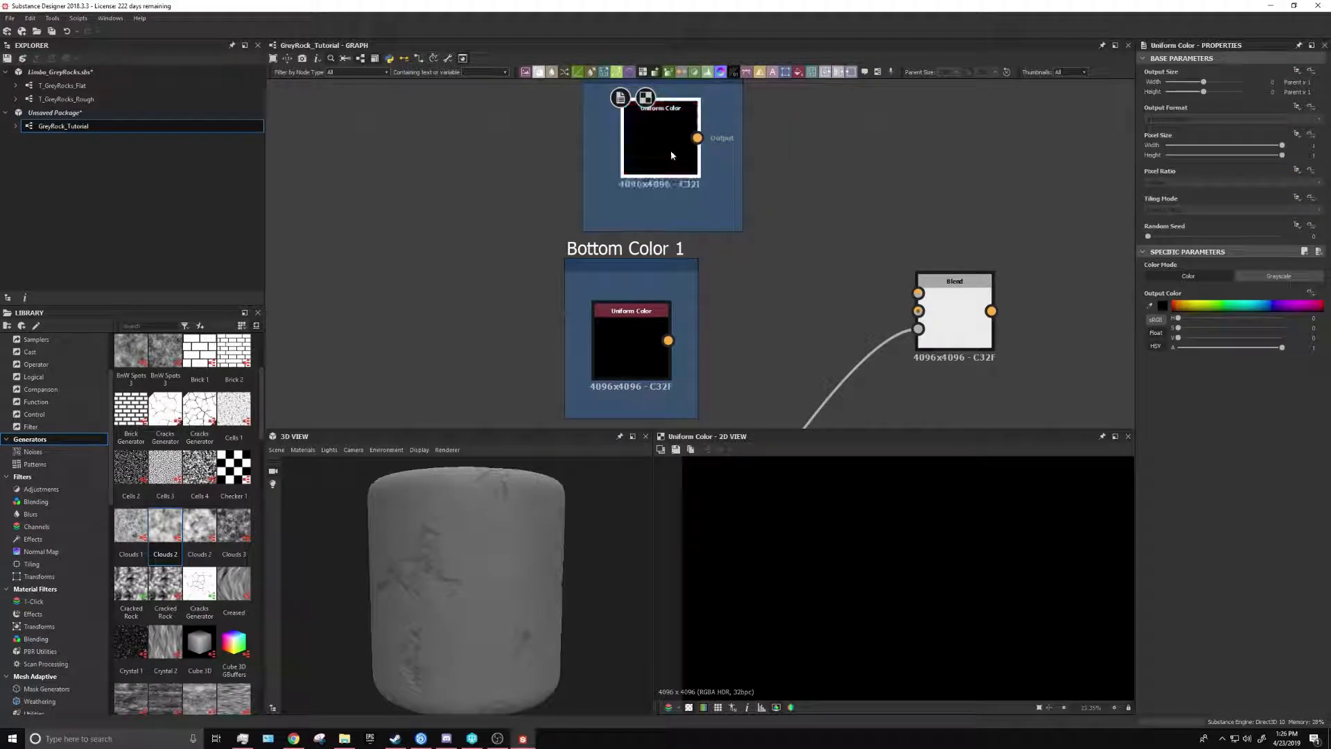
pyautogui.moveTo(697, 137); pyautogui.dragTo(918, 292)
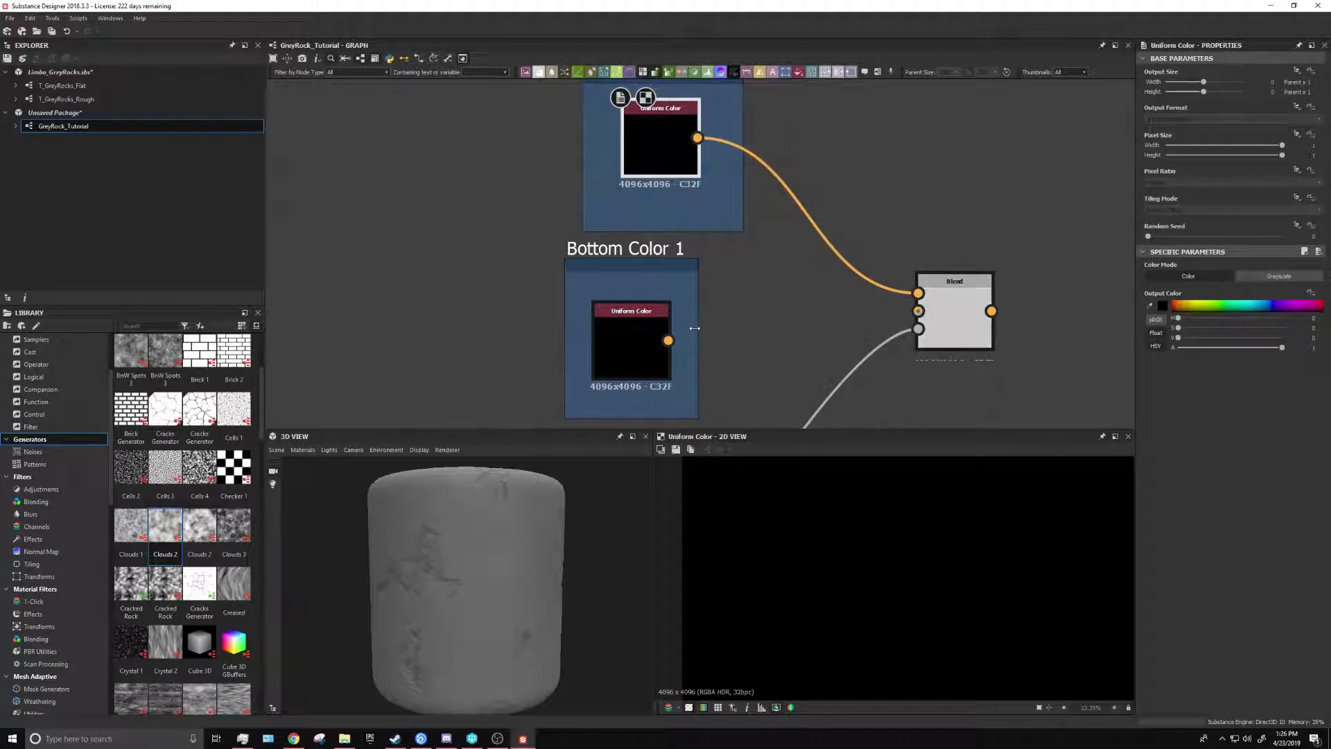
pyautogui.moveTo(668, 339); pyautogui.dragTo(918, 312)
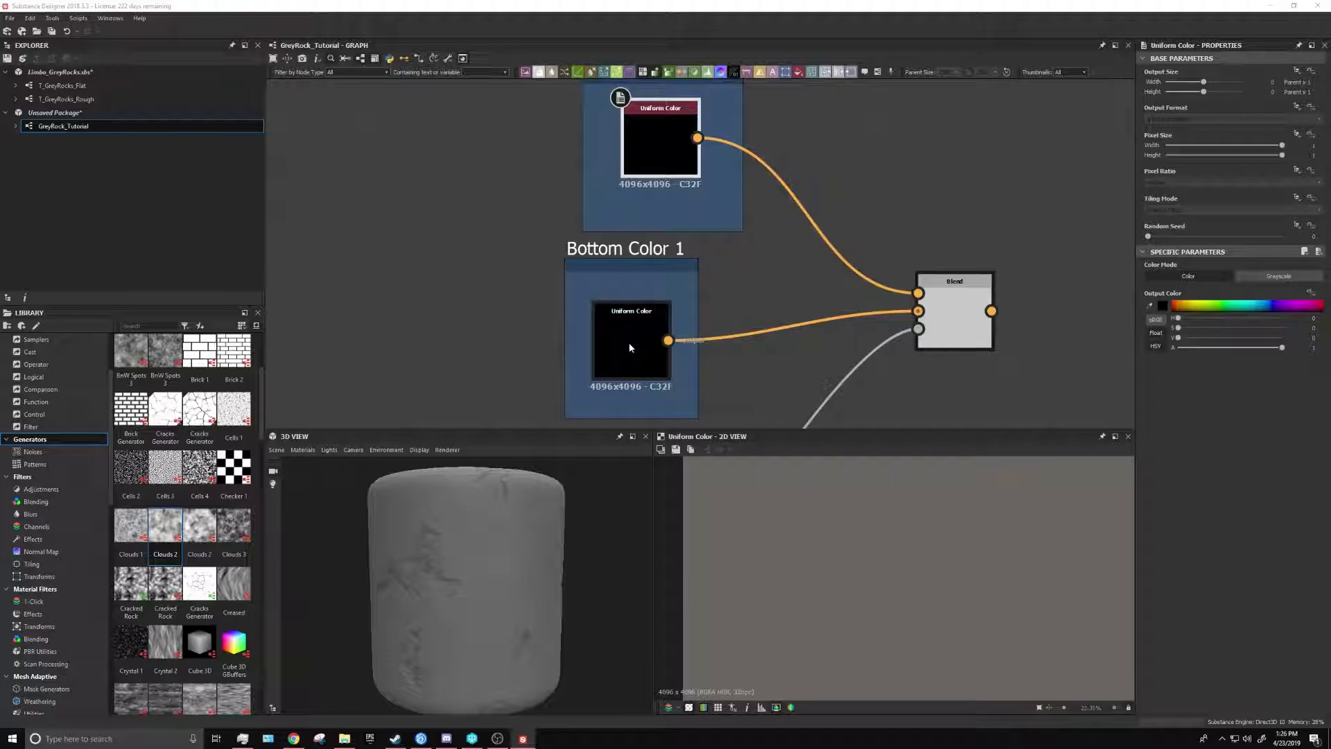
# Set the Bottom Color 1 node's Output Color by sampling a brownish grey from the 2D preview
pyautogui.click(629, 343)
pyautogui.click(1148, 307)
pyautogui.click(903, 593)
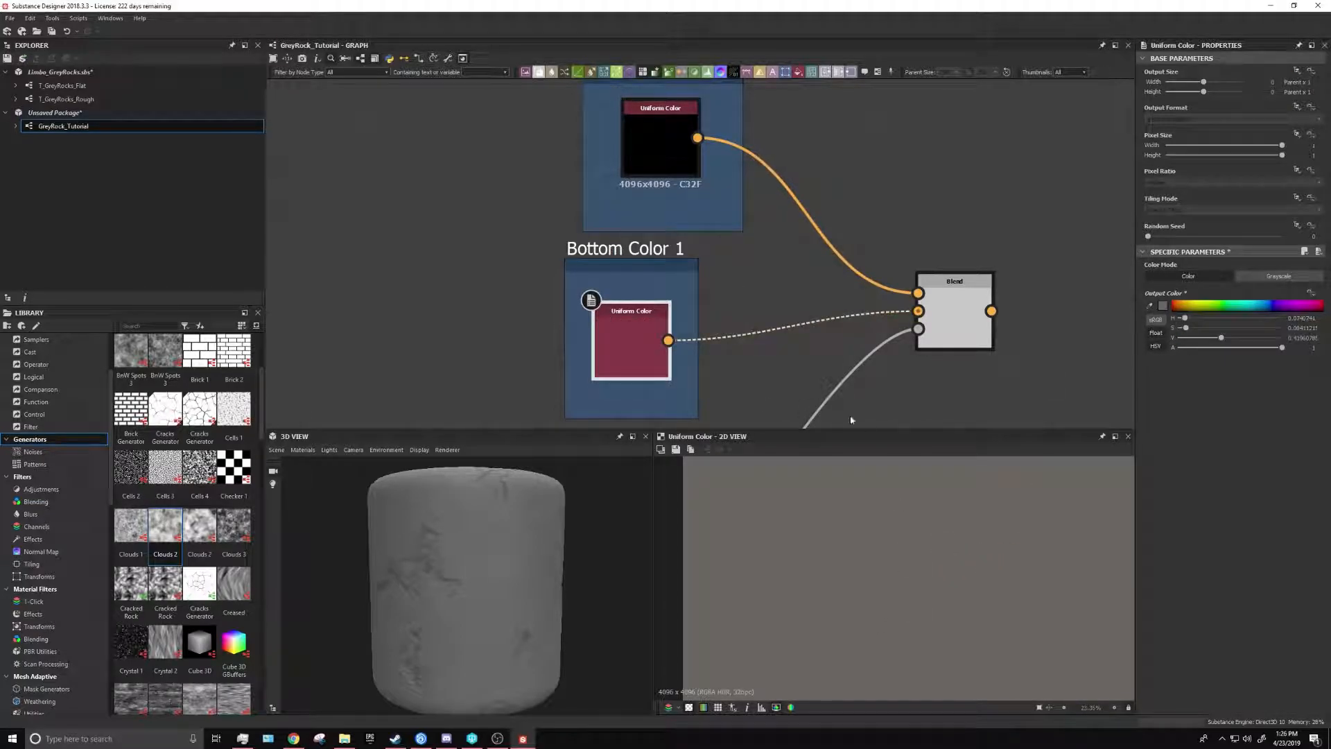
# Set the Top Color 1 node's Output Color by sampling a neutral grey from the 2D preview
pyautogui.click(671, 177)
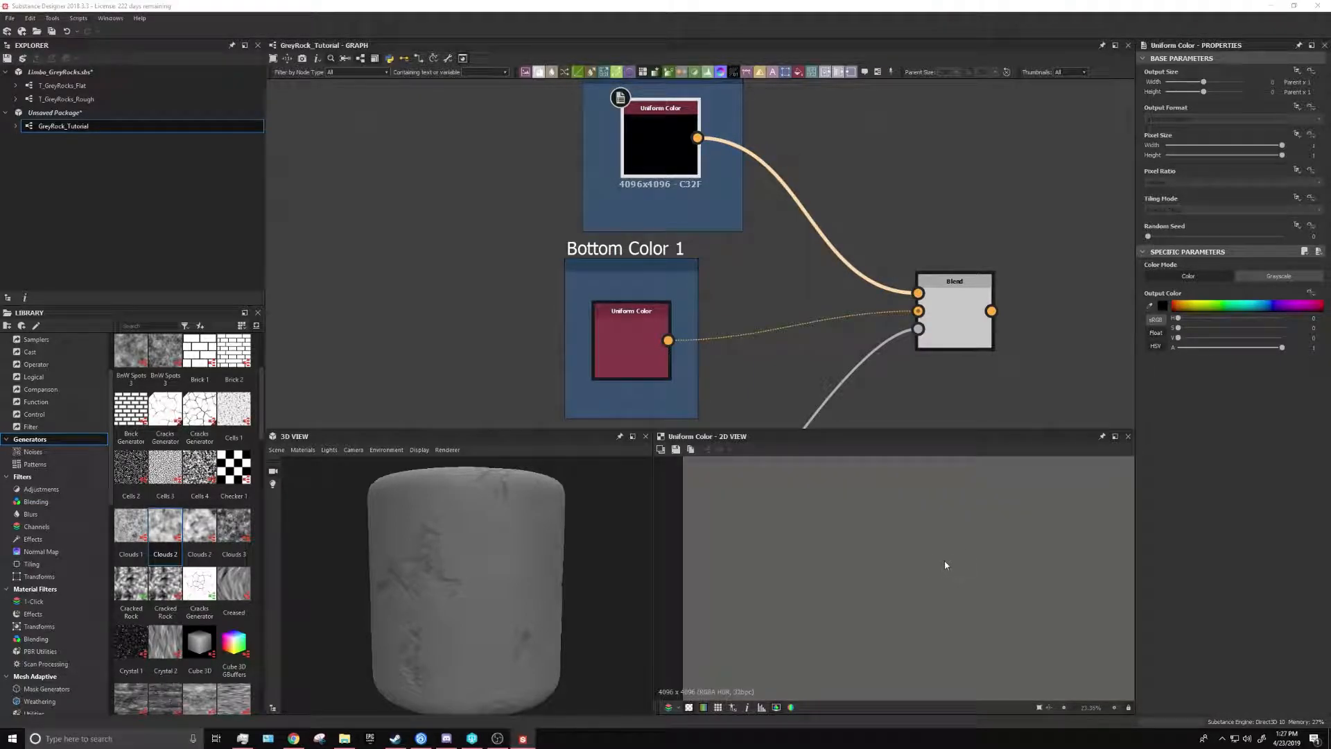
pyautogui.click(1148, 306)
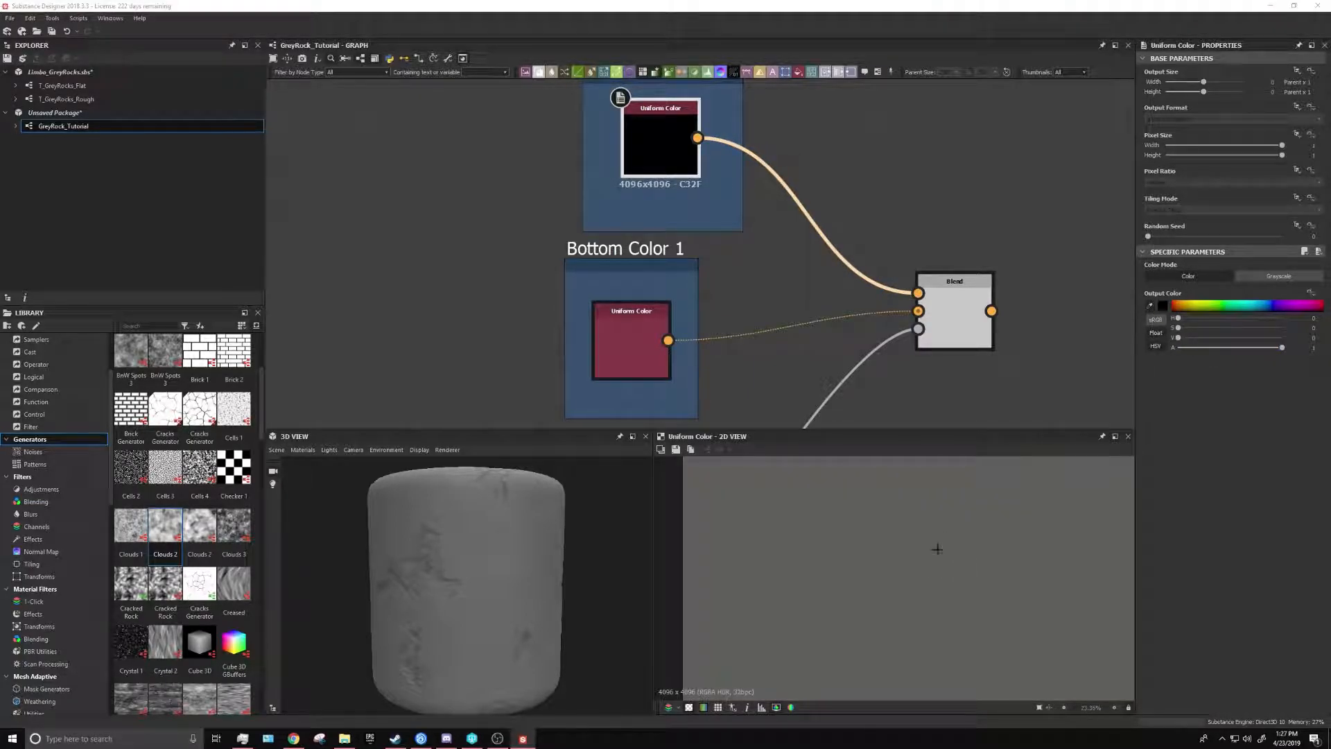
pyautogui.click(909, 579)
# Connect the colour Blend node's output to the Base Color output node and inspect the result on the 3D model
pyautogui.click(992, 311)
pyautogui.scroll(-4, 1002, 319)
pyautogui.moveTo(1053, 367); pyautogui.dragTo(591, 163, button='middle')
pyautogui.moveTo(1109, 367); pyautogui.dragTo(750, 246, button='middle')
pyautogui.moveTo(750, 250); pyautogui.dragTo(775, 285)
pyautogui.scroll(5, 752, 284)
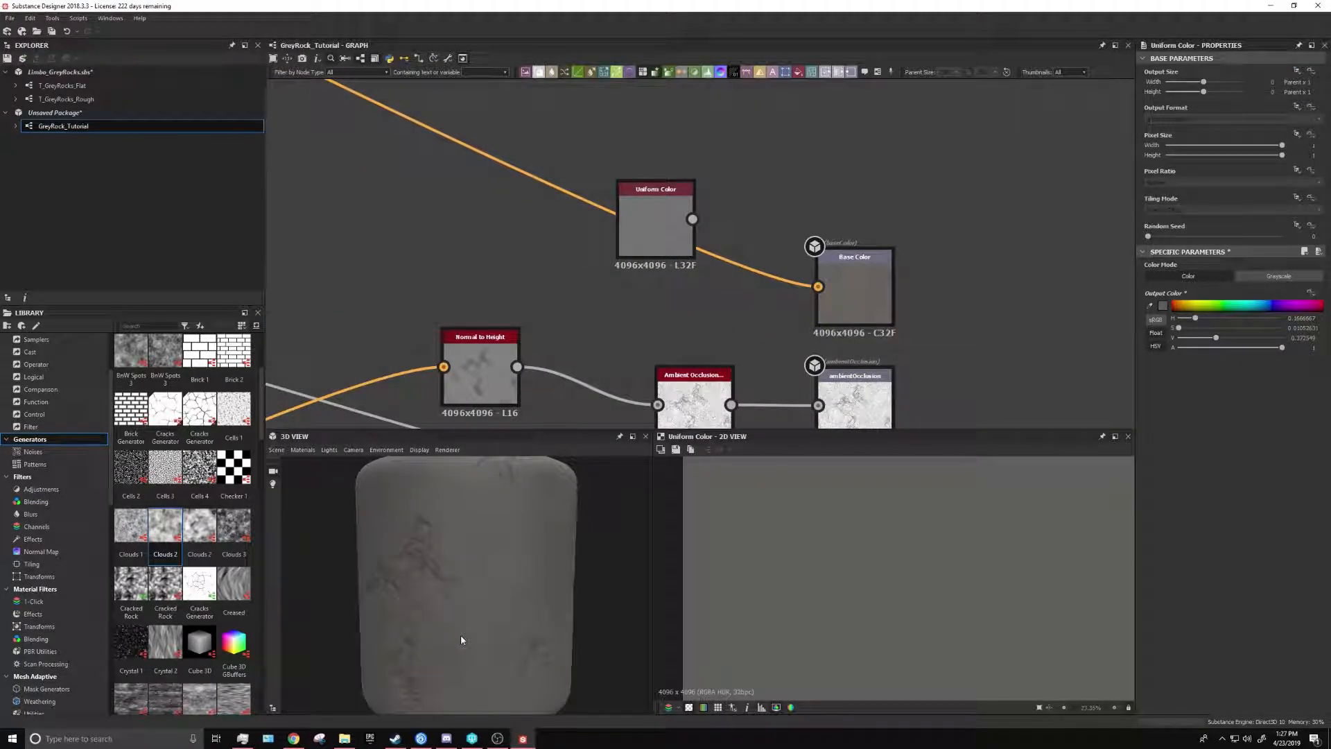
pyautogui.scroll(5, 460, 634)
pyautogui.scroll(-2, 520, 252)
# Insert a second Blend node between the first colour Blend and the Base Color output, placed beside the first Blend
pyautogui.moveTo(514, 254); pyautogui.dragTo(998, 303, button='middle')
pyautogui.scroll(-4, 679, 278)
pyautogui.moveTo(680, 278); pyautogui.dragTo(964, 390, button='middle')
pyautogui.scroll(1, 566, 197)
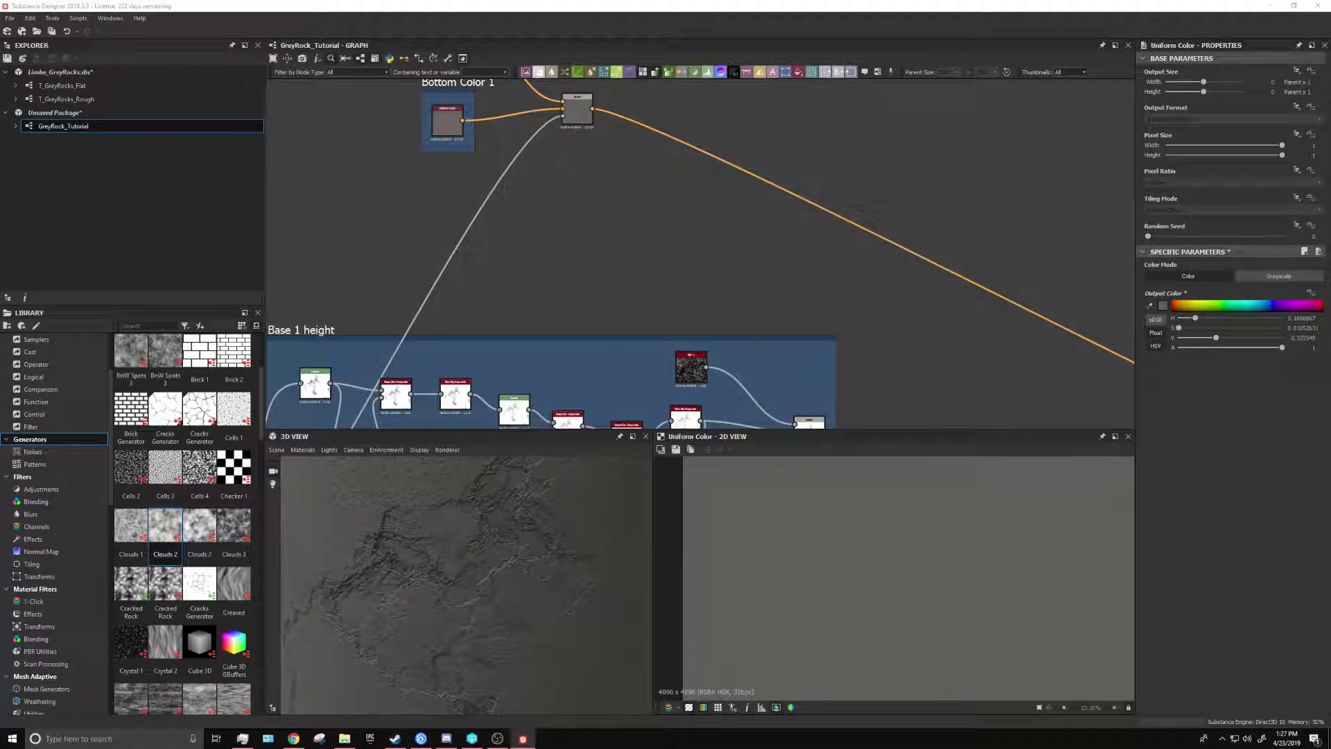
pyautogui.scroll(4, 834, 282)
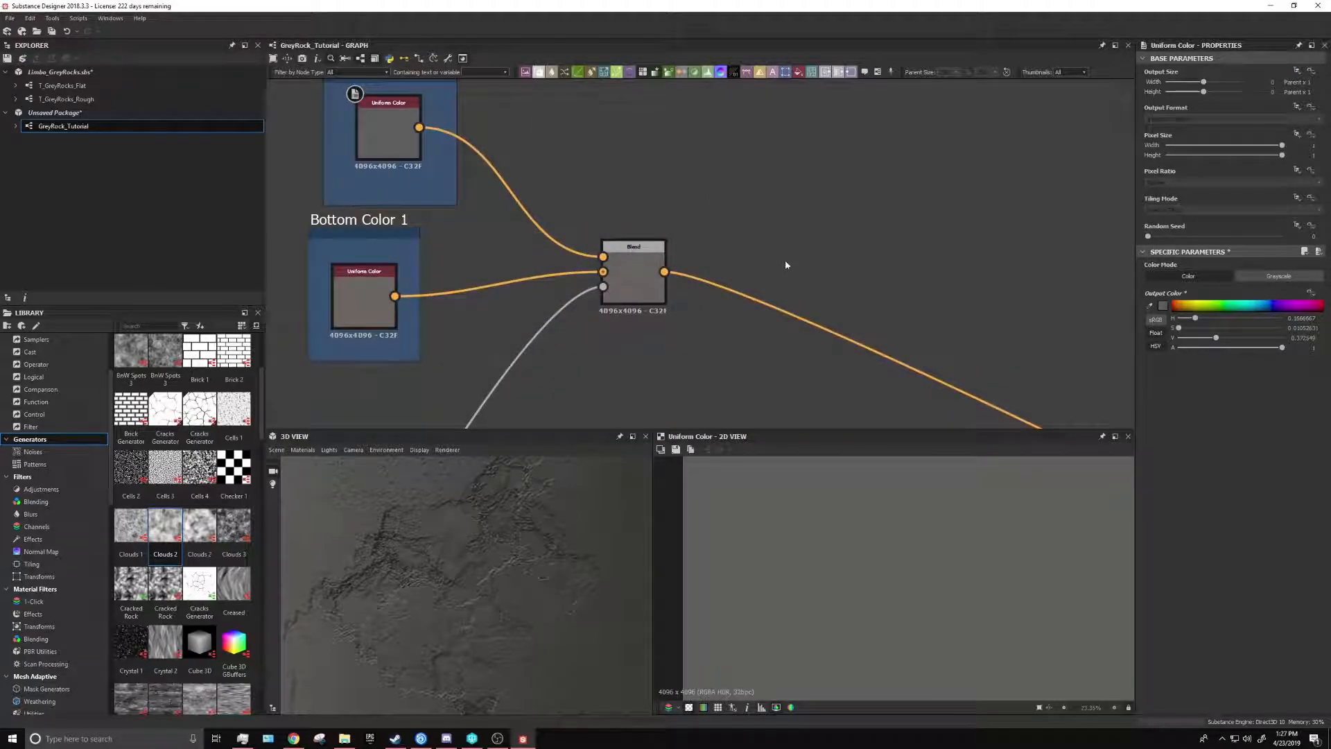
pyautogui.press('space')
pyautogui.write('b')
pyautogui.click(824, 396)
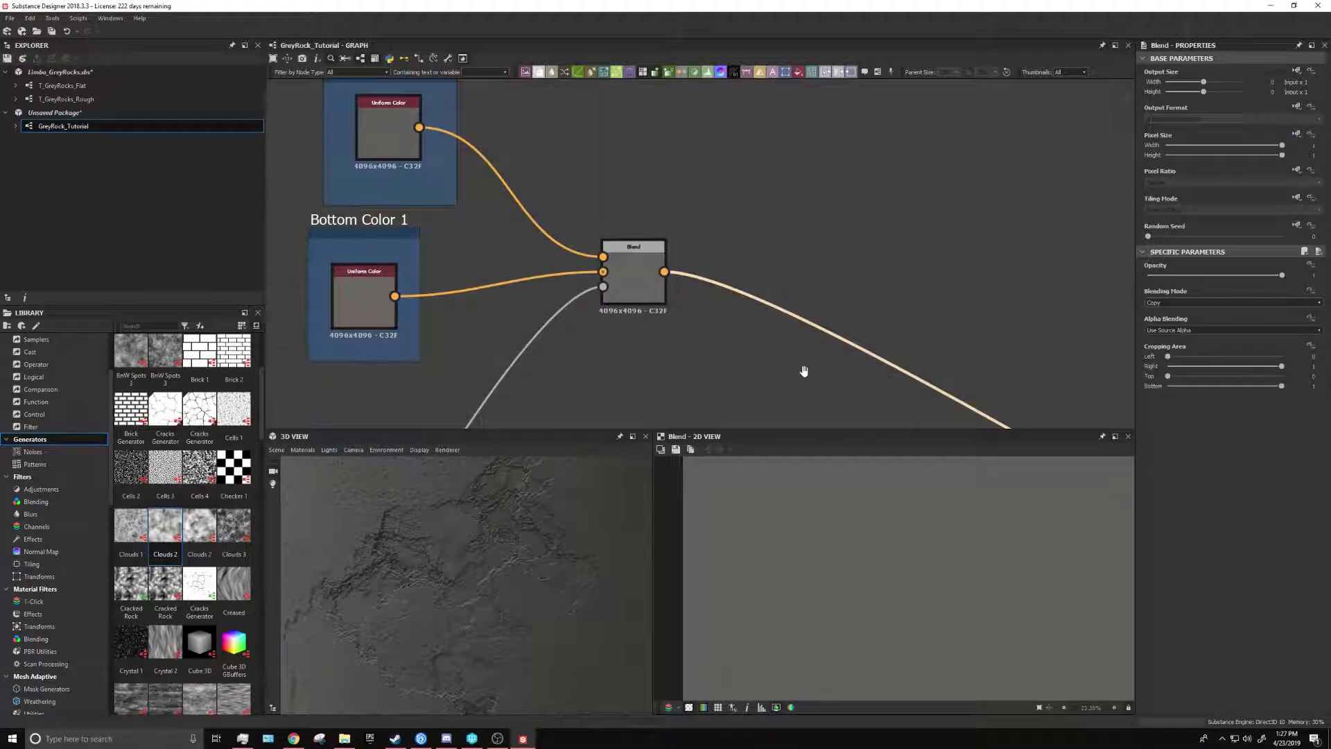
pyautogui.scroll(-5, 879, 308)
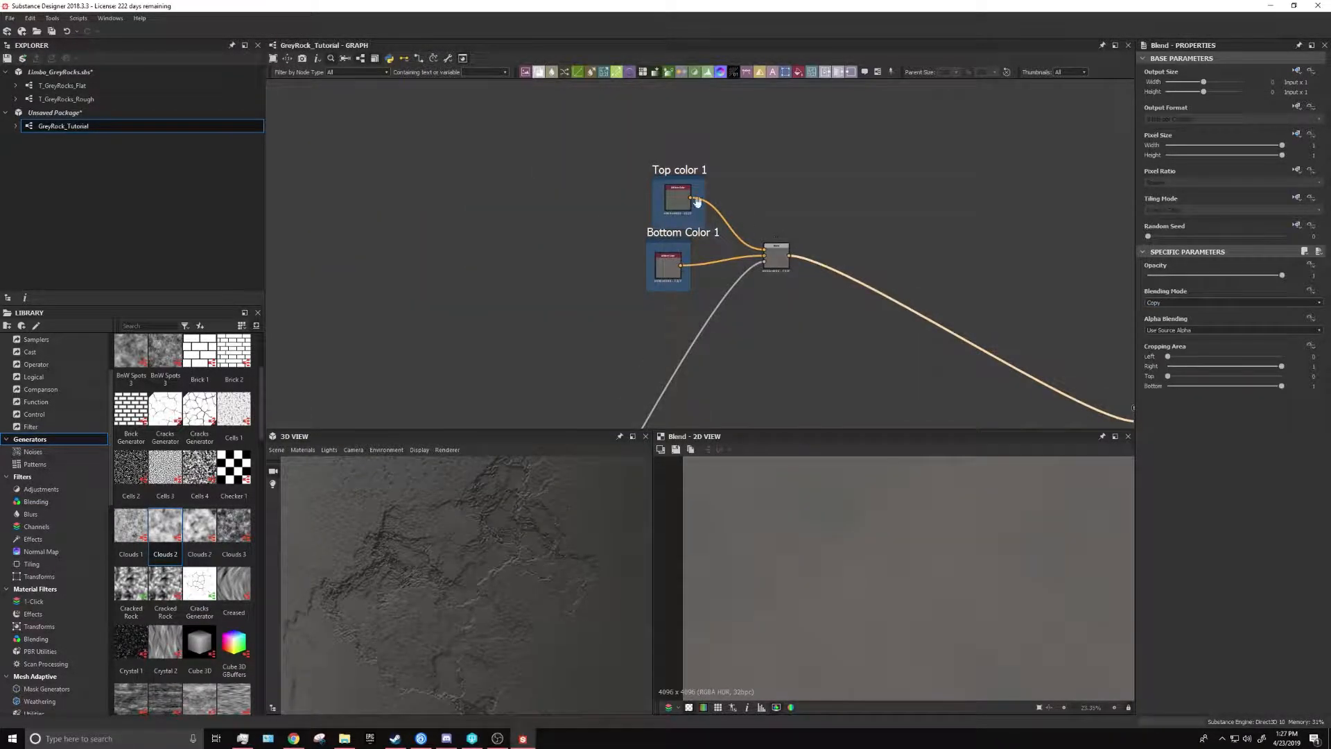
pyautogui.moveTo(718, 210); pyautogui.dragTo(579, 141, button='middle')
pyautogui.moveTo(1015, 359); pyautogui.dragTo(742, 195)
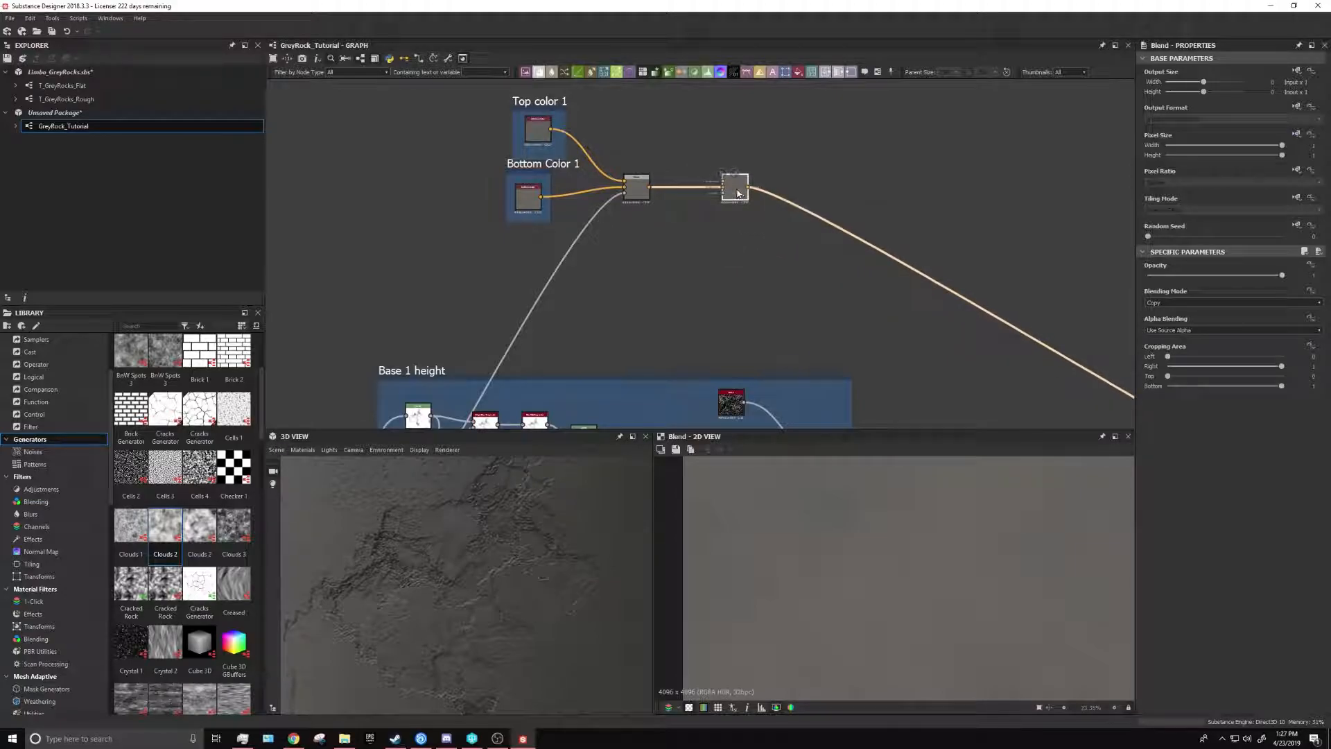
pyautogui.scroll(3, 862, 172)
# Paste the framed Bottom color 2 Uniform Color node above the second Blend and connect it to that Blend's foreground input
pyautogui.moveTo(1087, 286); pyautogui.dragTo(1330, 368, button='middle')
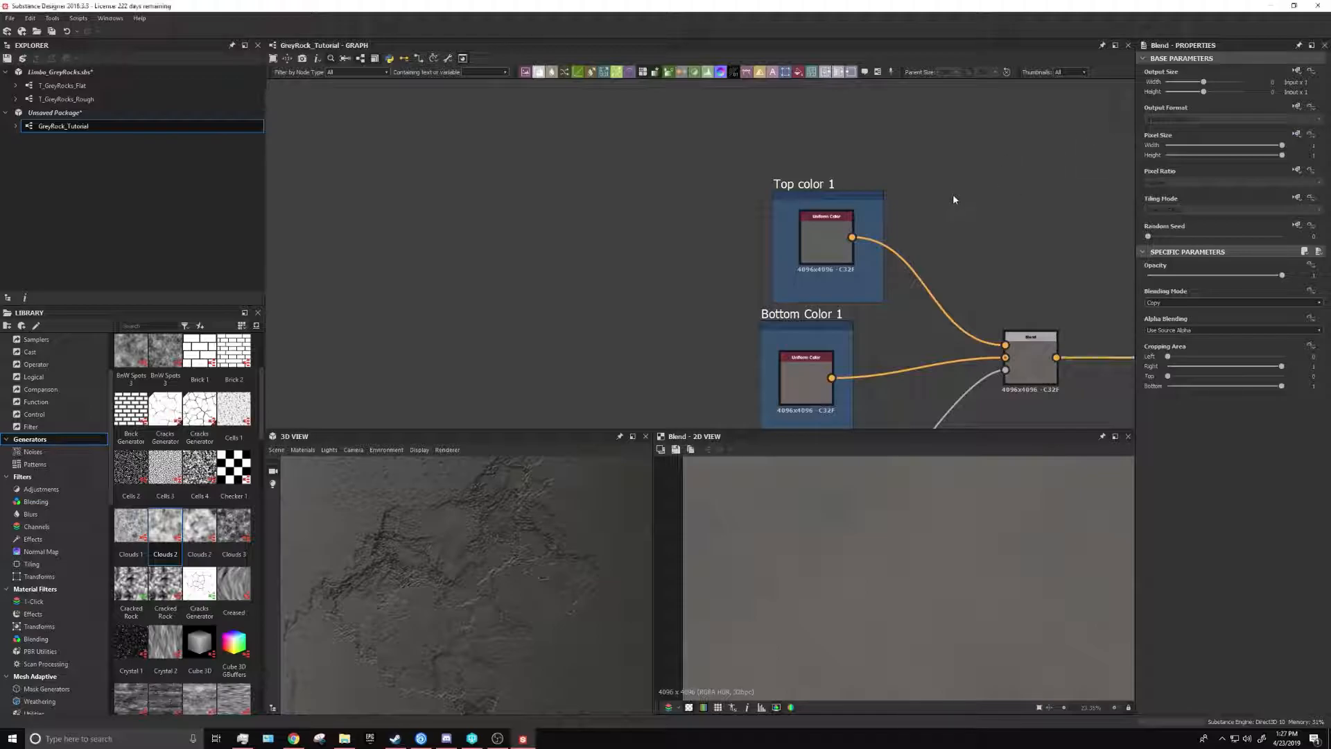
pyautogui.hotkey('ctrl', 'v')
pyautogui.moveTo(984, 209); pyautogui.dragTo(677, 181, button='middle')
pyautogui.moveTo(394, 187); pyautogui.dragTo(740, 132)
pyautogui.moveTo(784, 194); pyautogui.dragTo(900, 316)
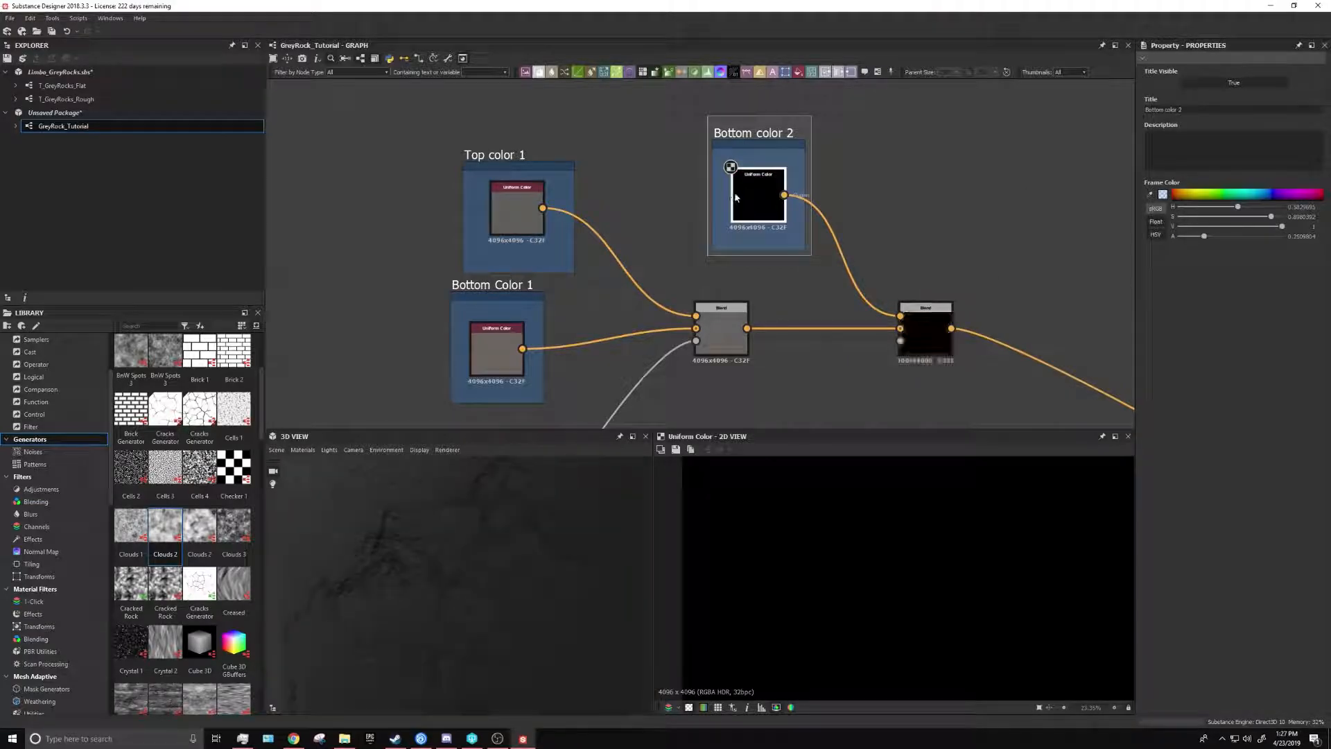
# Reset the Bottom color 2 node's Output Color to its default and set it to a dark red
pyautogui.click(767, 211)
pyautogui.click(1323, 298)
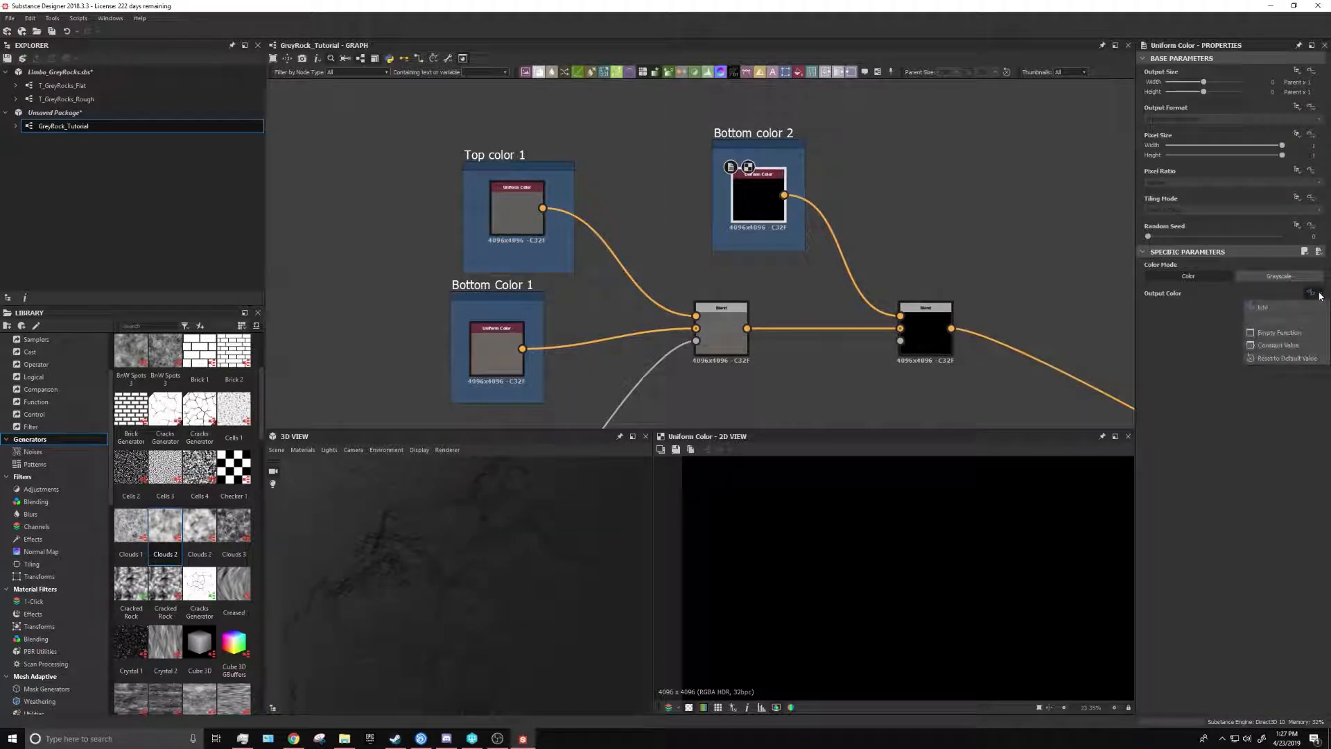
pyautogui.click(1274, 320)
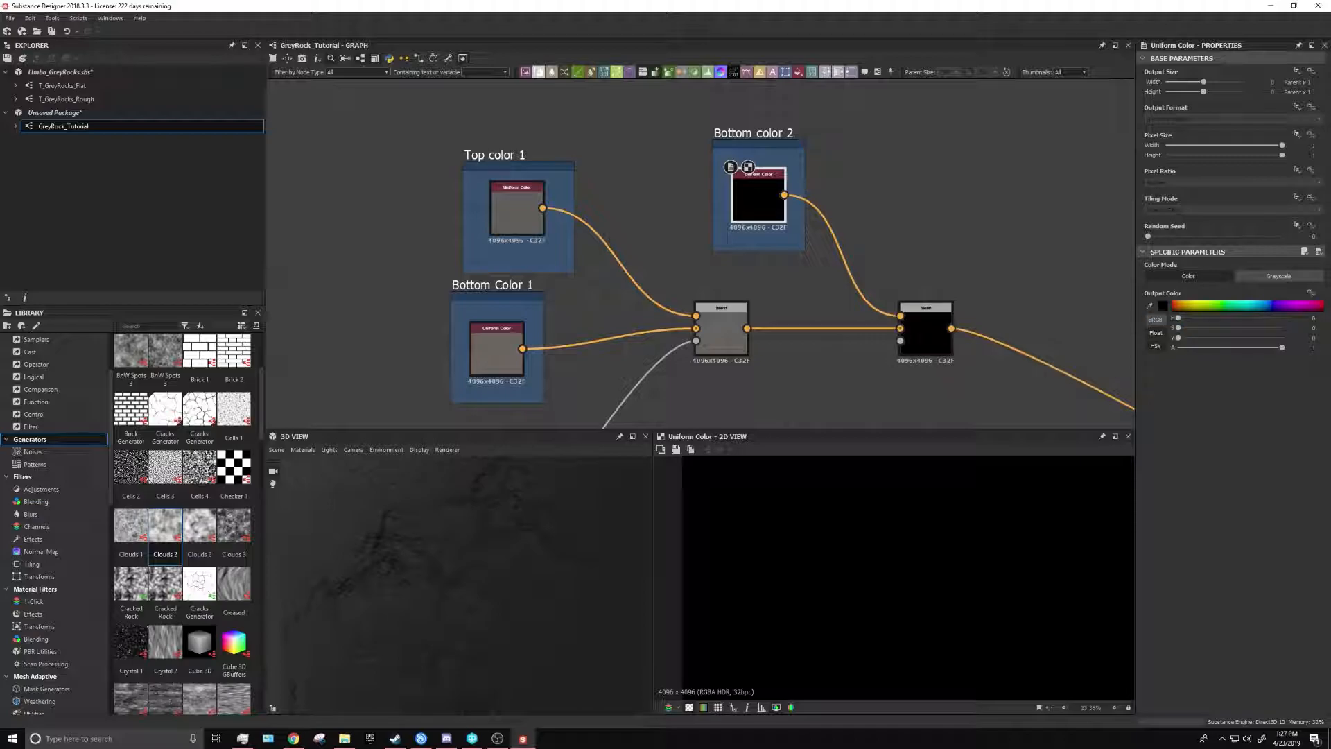
pyautogui.click(1160, 307)
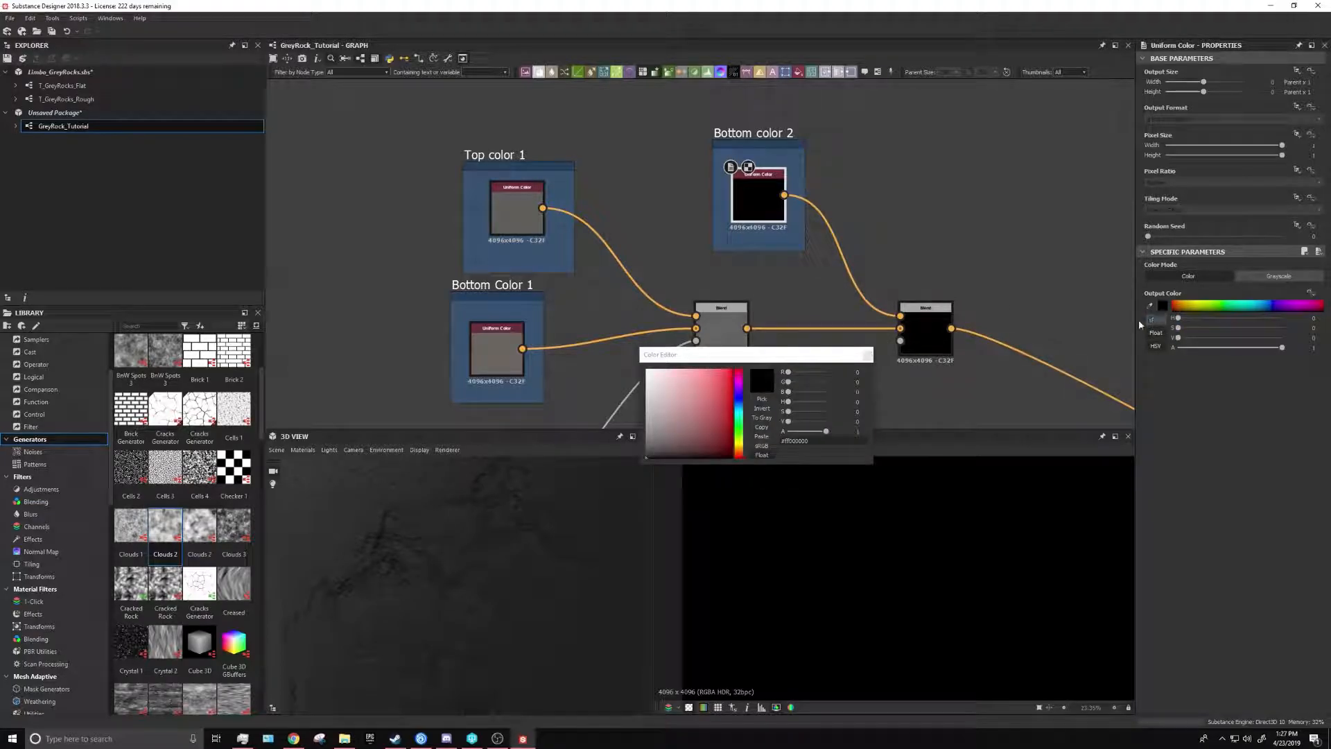
pyautogui.click(719, 428)
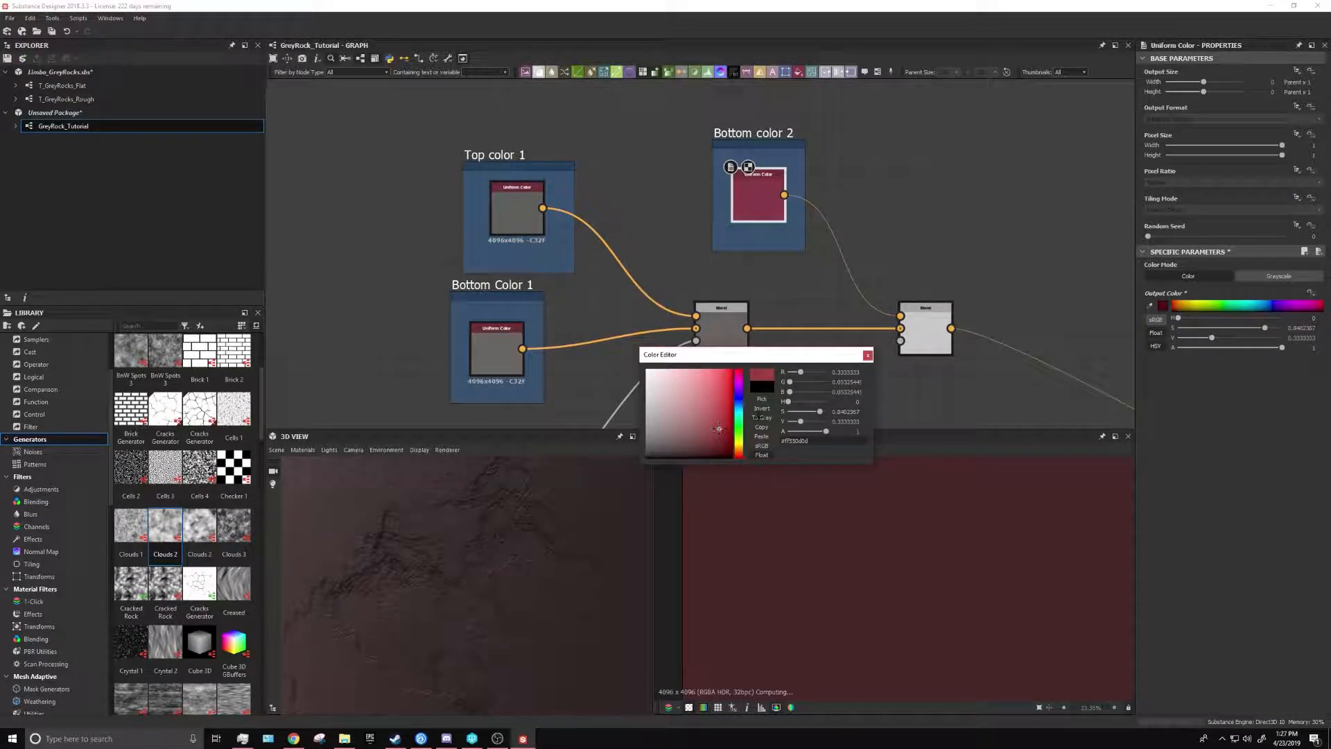
pyautogui.click(867, 356)
# Try to connect the last Slope Blur Grayscale in the Base 1 height frame to the first Blend's opacity input
pyautogui.scroll(-1, 772, 223)
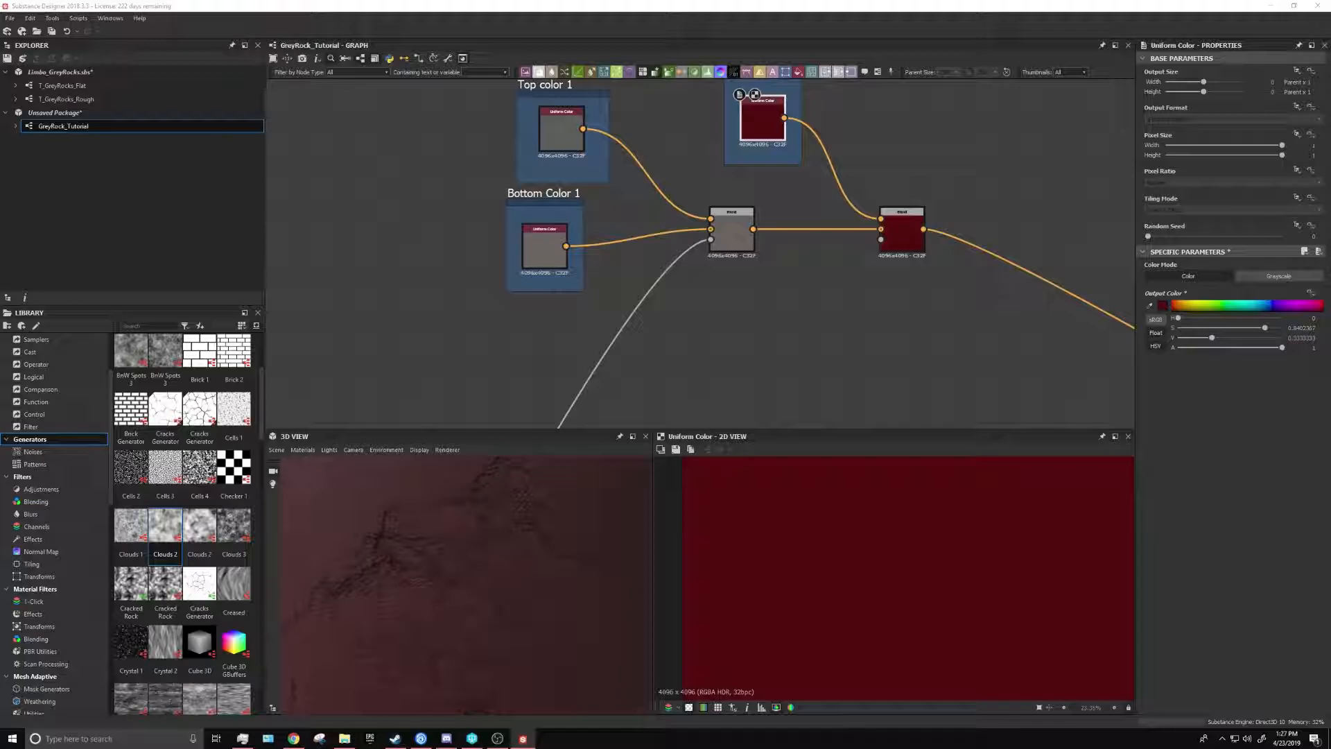
pyautogui.scroll(-5, 894, 260)
pyautogui.moveTo(983, 309); pyautogui.dragTo(743, 192, button='middle')
pyautogui.moveTo(606, 273); pyautogui.dragTo(991, 422, button='middle')
pyautogui.scroll(4, 666, 283)
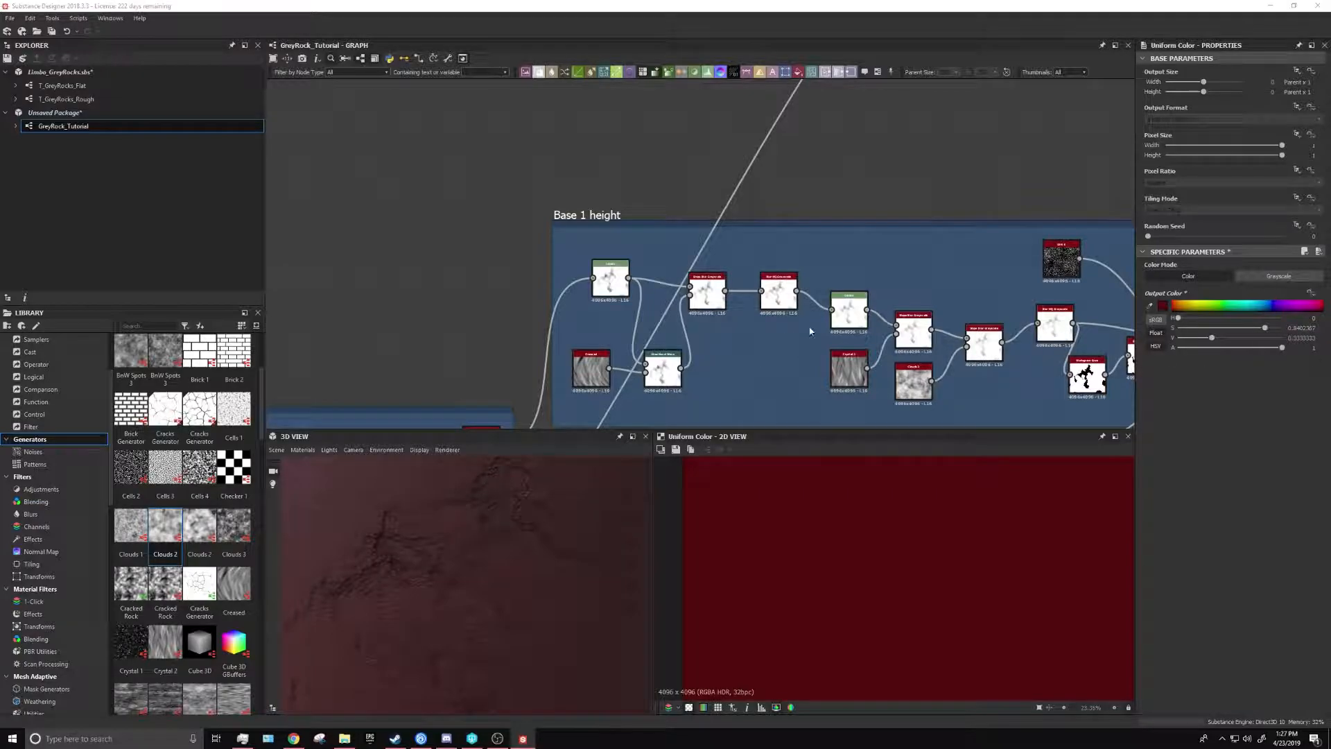
pyautogui.moveTo(785, 332); pyautogui.dragTo(541, 283, button='middle')
pyautogui.scroll(4, 773, 281)
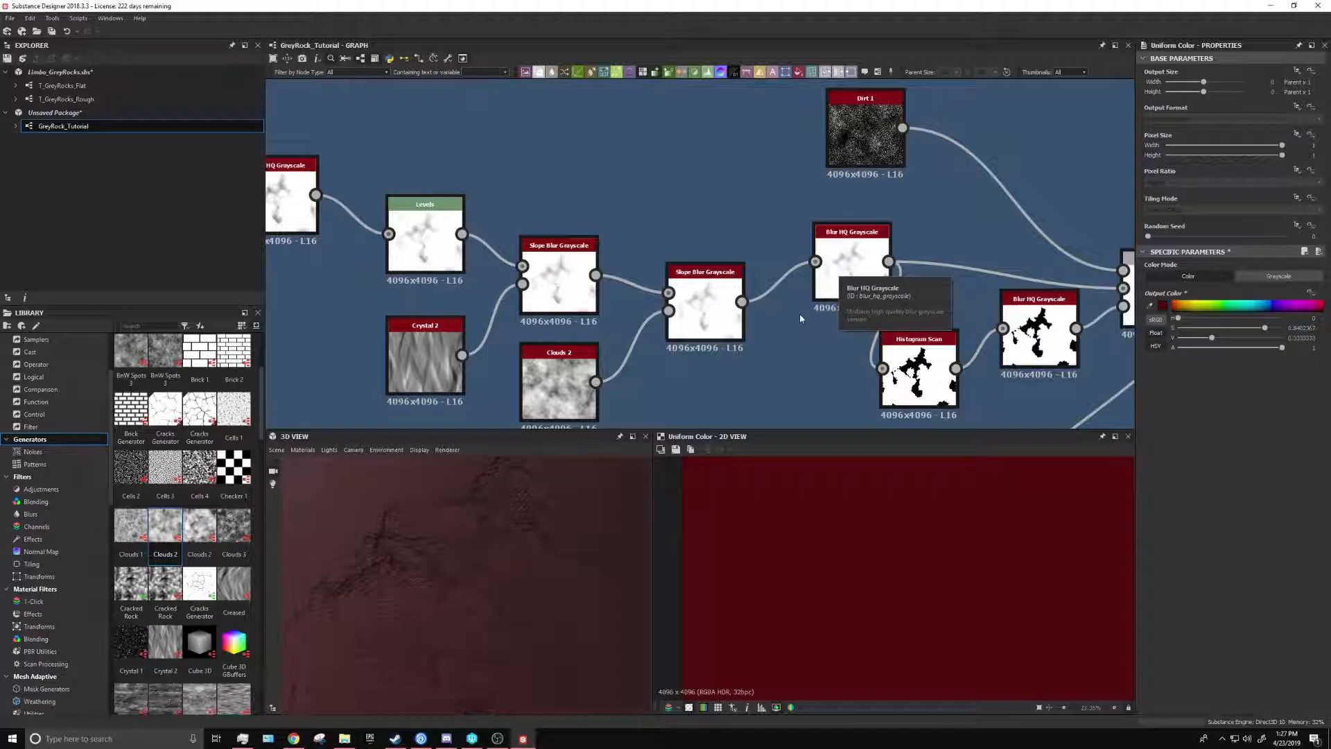
pyautogui.click(743, 301)
pyautogui.scroll(-6, 743, 163)
pyautogui.moveTo(725, 123); pyautogui.dragTo(717, 198, button='middle')
pyautogui.scroll(4, 717, 197)
pyautogui.click(677, 127)
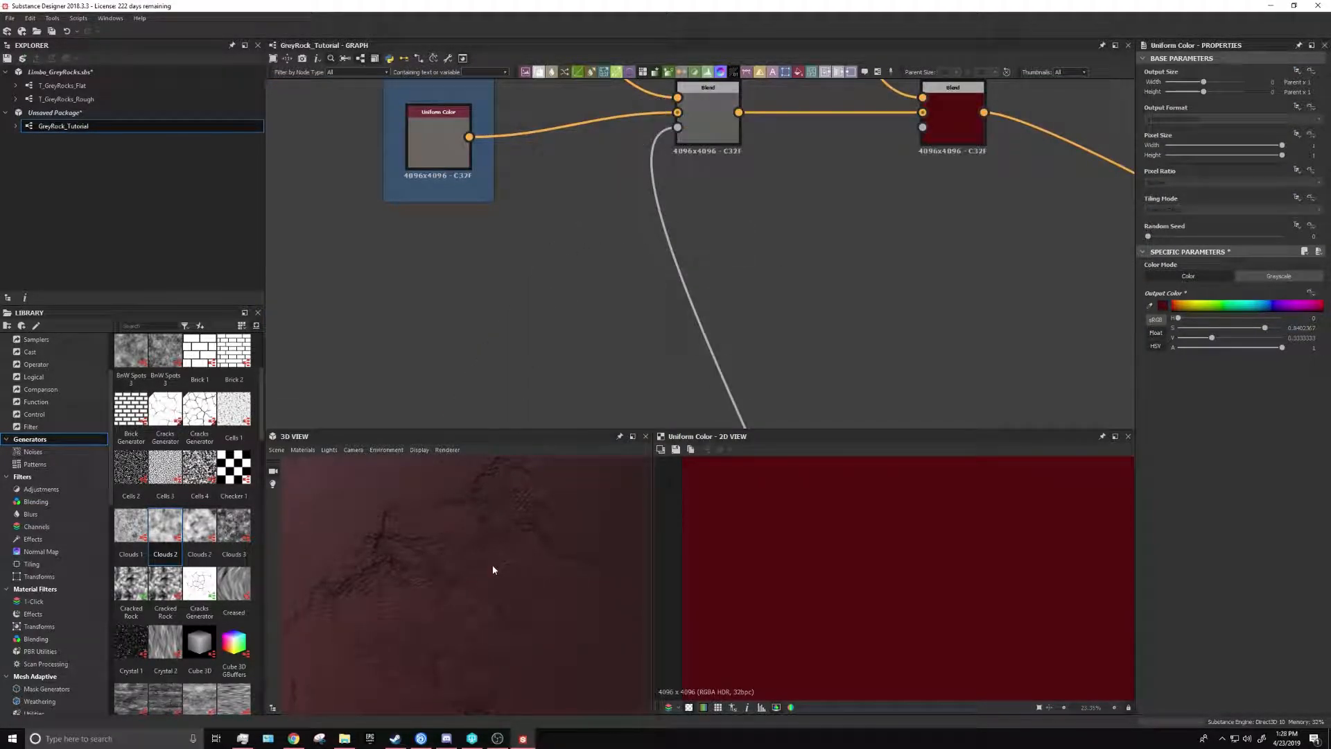
pyautogui.hotkey('ctrl', 'z')
# Drive the second Blend's opacity from the last Slope Blur Grayscale in Base 1 height instead of Blur HQ Grayscale, and preview the Blend
pyautogui.moveTo(860, 257); pyautogui.dragTo(797, 88, button='middle')
pyautogui.scroll(-1, 820, 250)
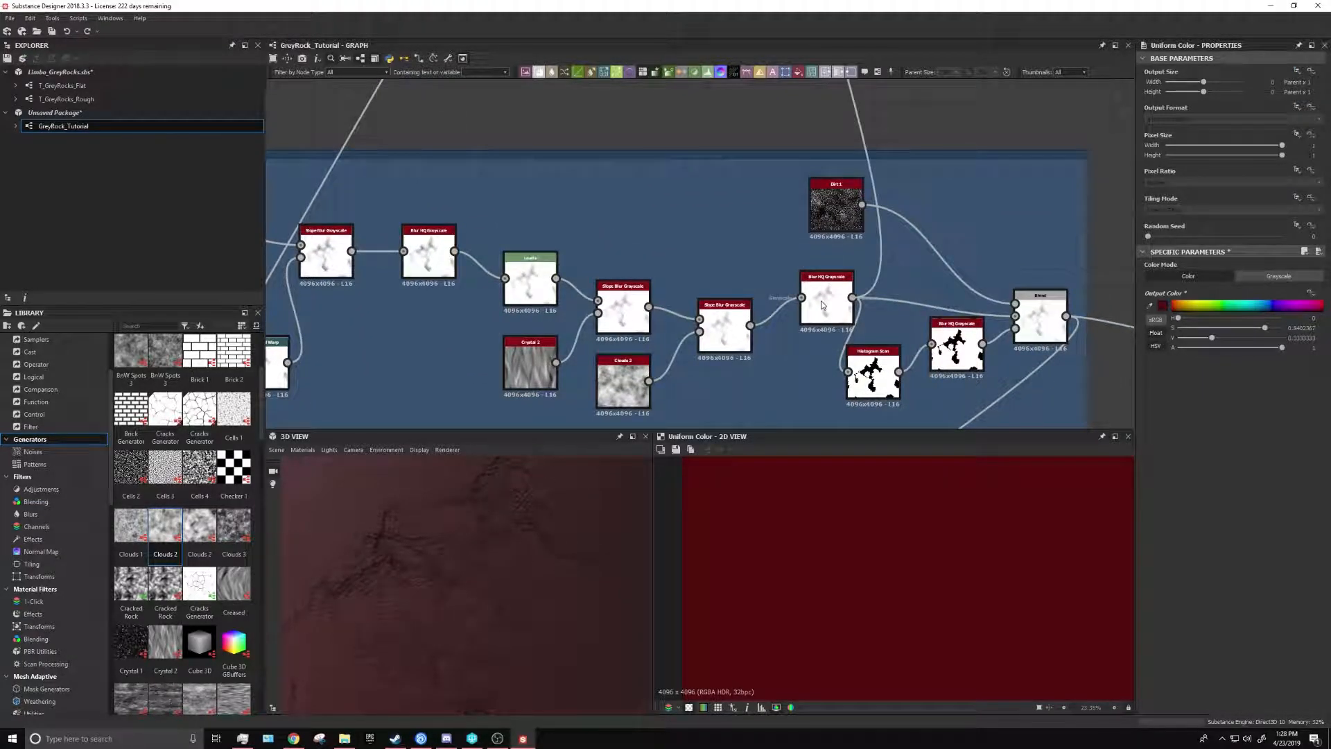
pyautogui.moveTo(824, 302); pyautogui.dragTo(736, 326)
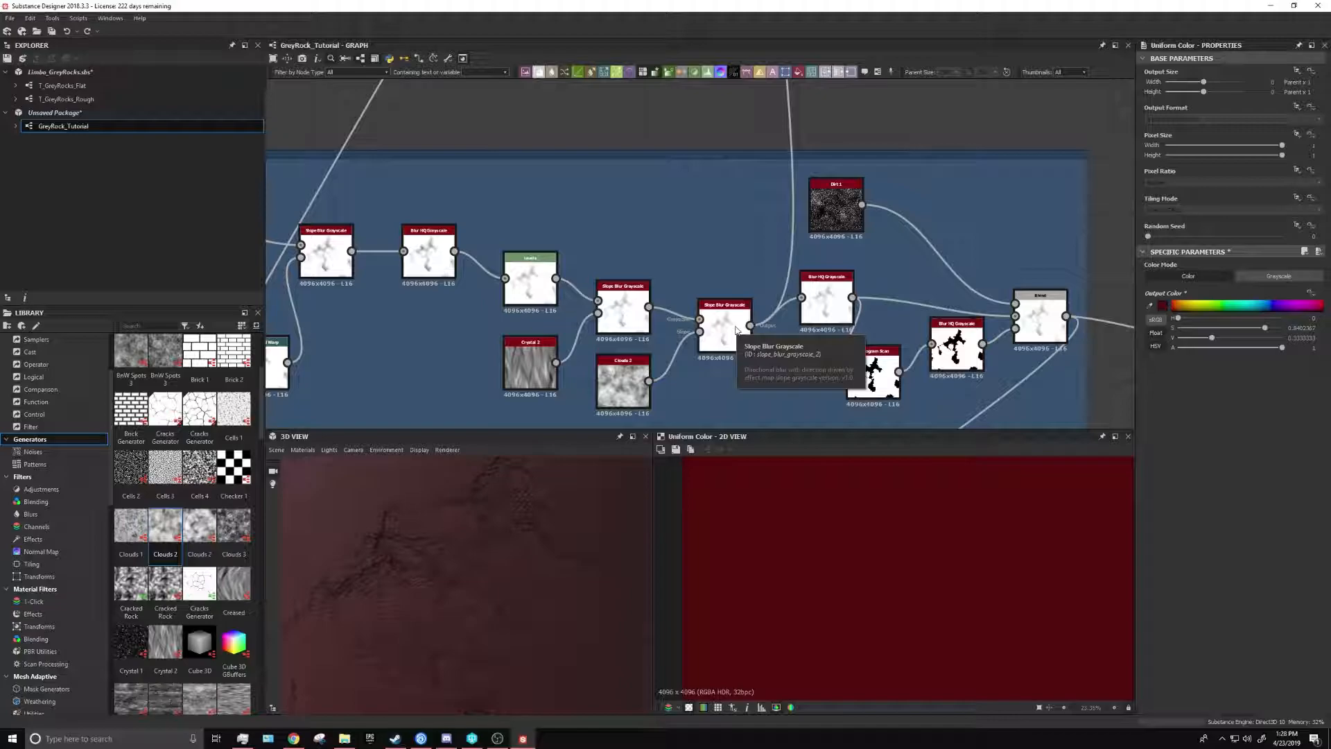
pyautogui.moveTo(771, 131); pyautogui.dragTo(767, 408, button='middle')
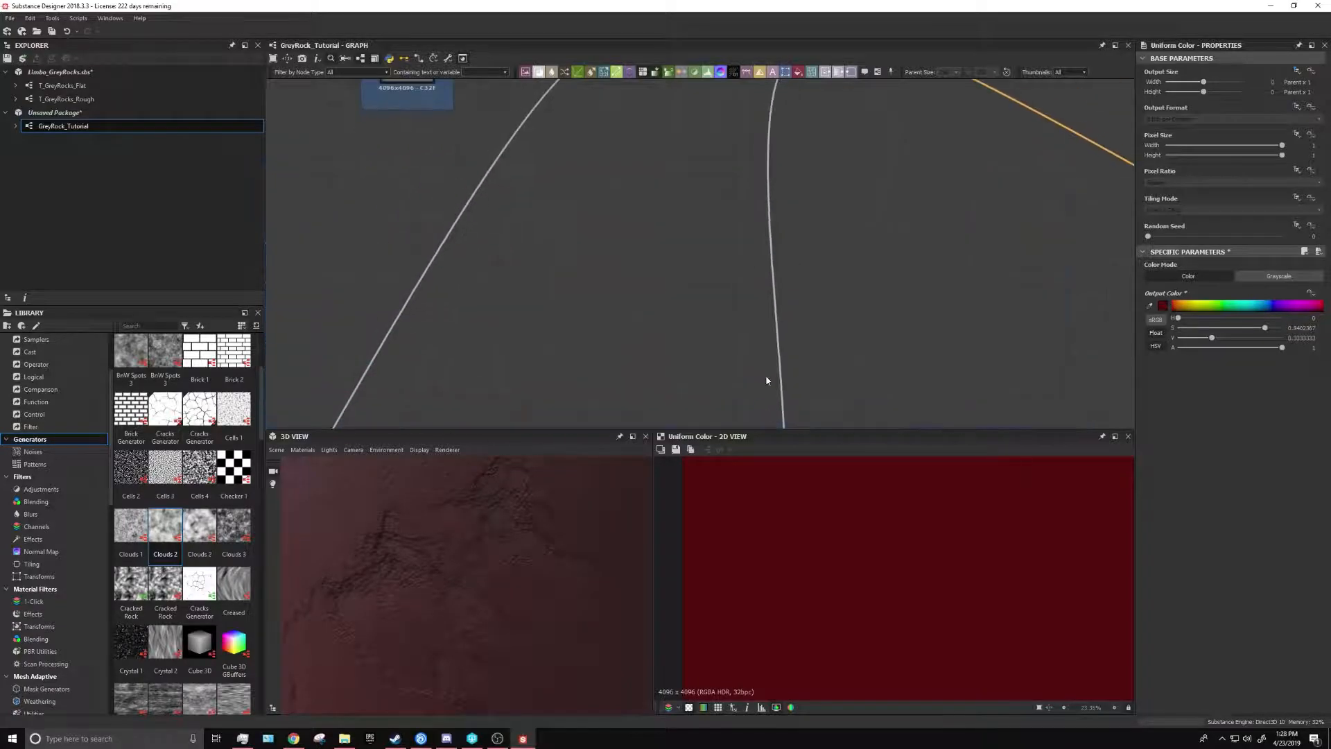
pyautogui.scroll(-2, 766, 408)
pyautogui.click(793, 104)
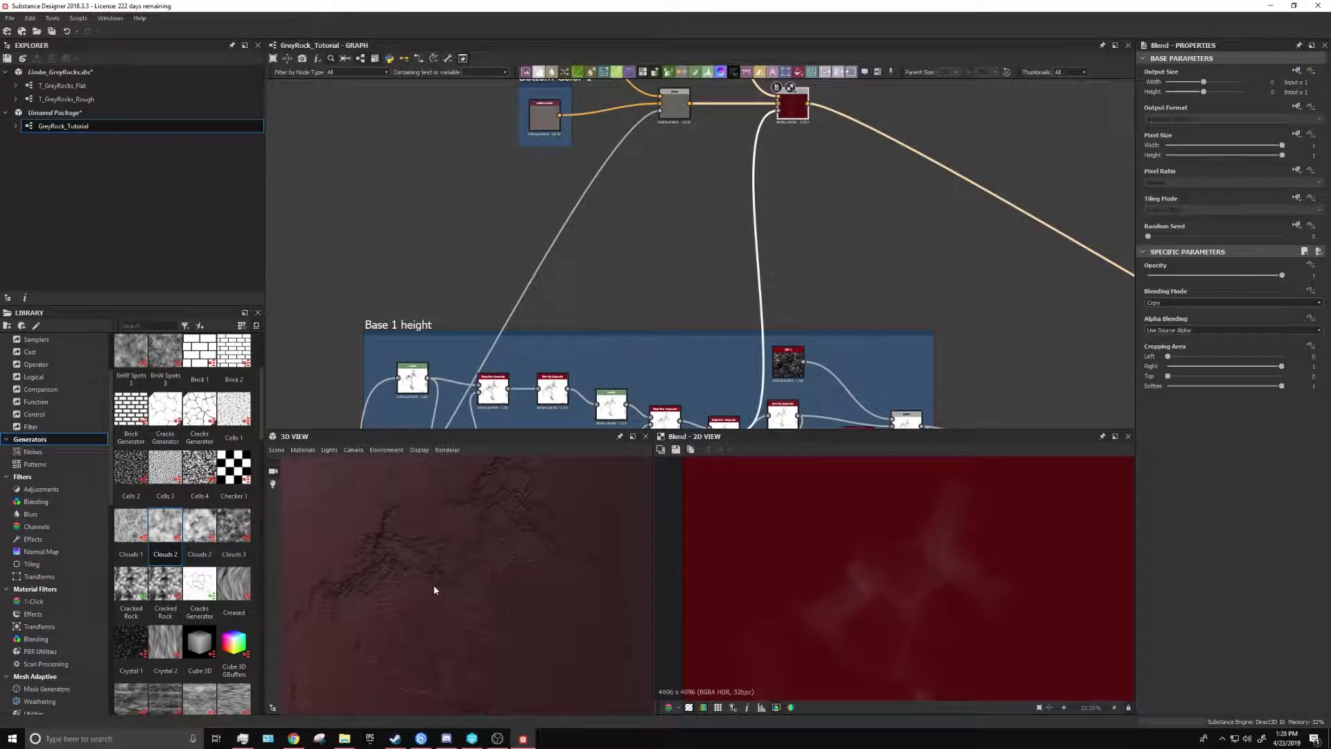
pyautogui.scroll(-3, 430, 589)
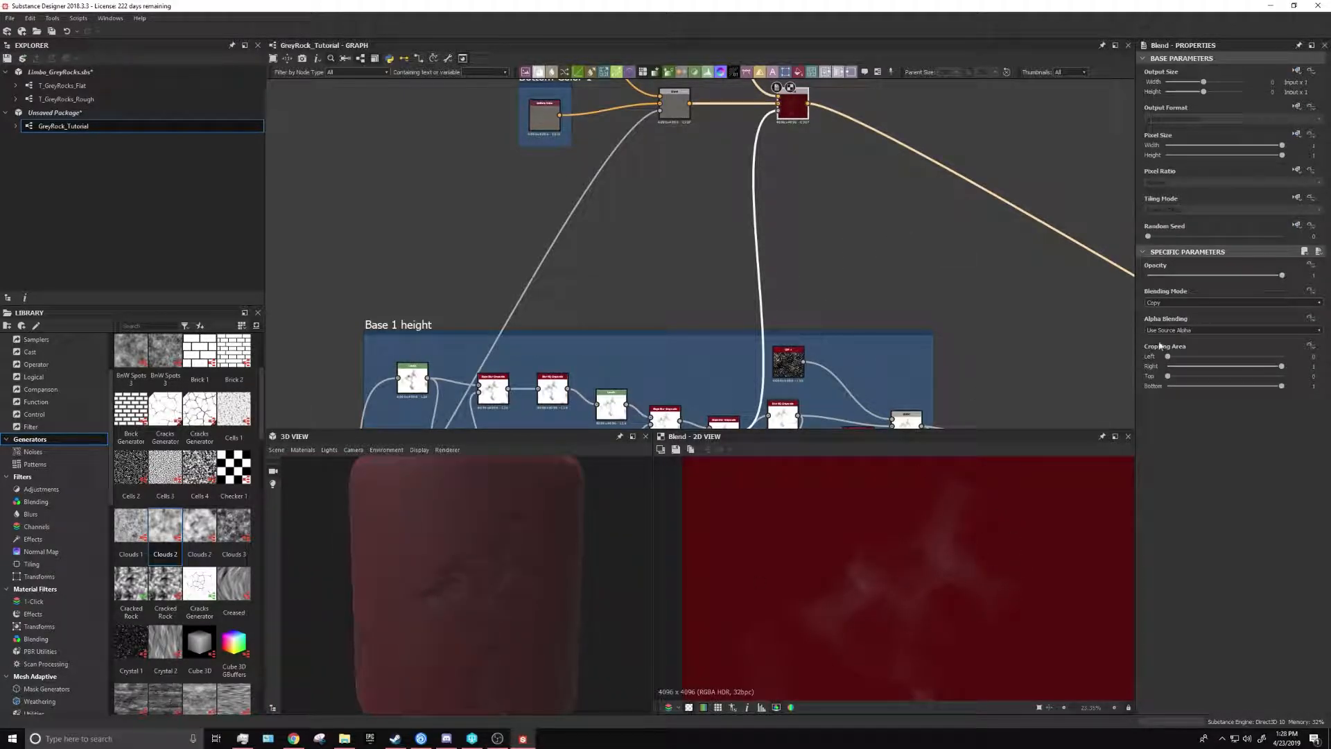
pyautogui.moveTo(903, 245); pyautogui.dragTo(918, 398, button='middle')
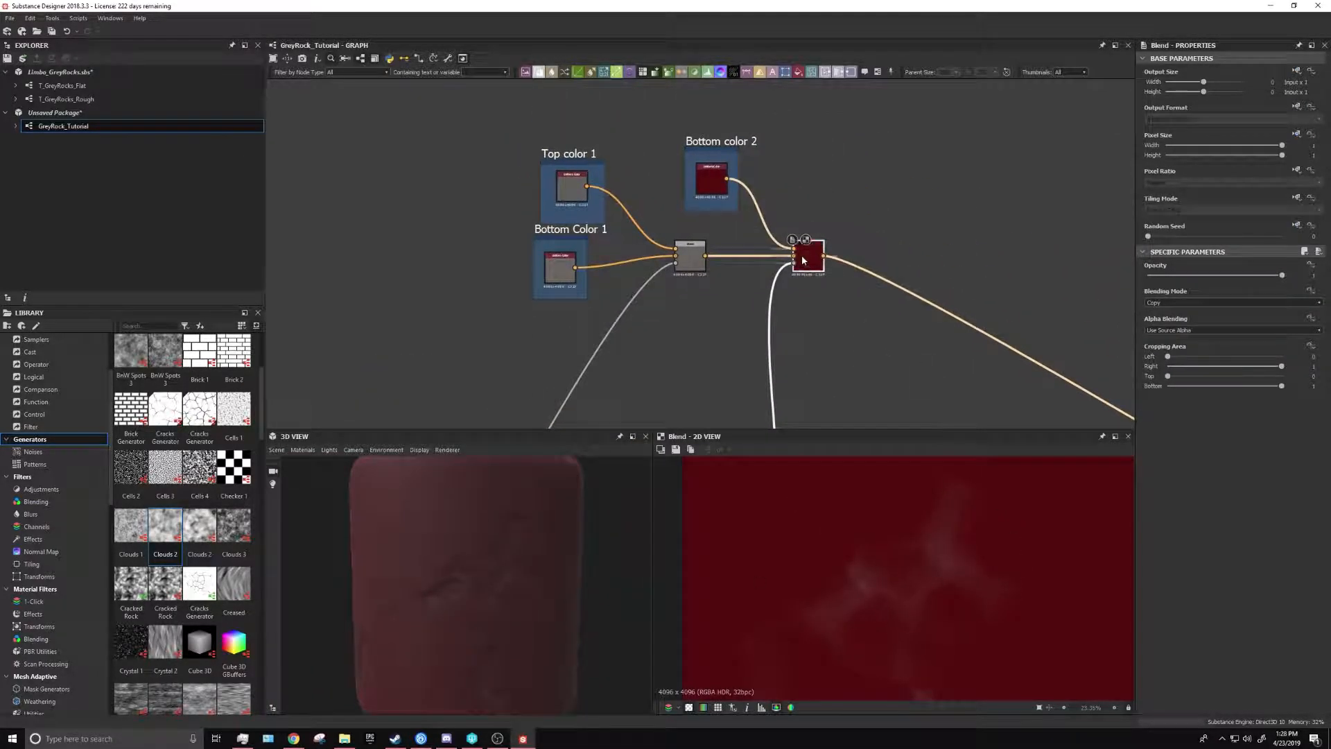
pyautogui.scroll(5, 799, 257)
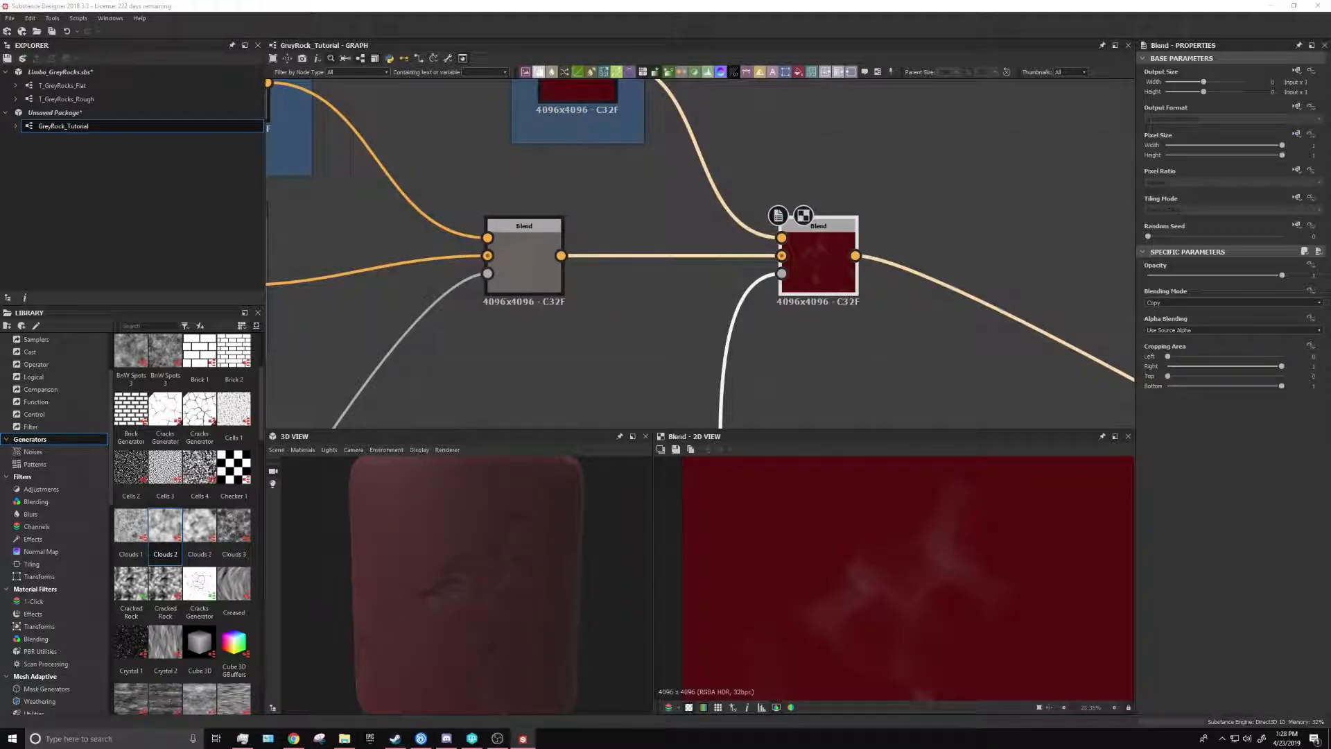
pyautogui.click(813, 348)
pyautogui.moveTo(813, 347); pyautogui.dragTo(899, 194, button='middle')
pyautogui.press('space')
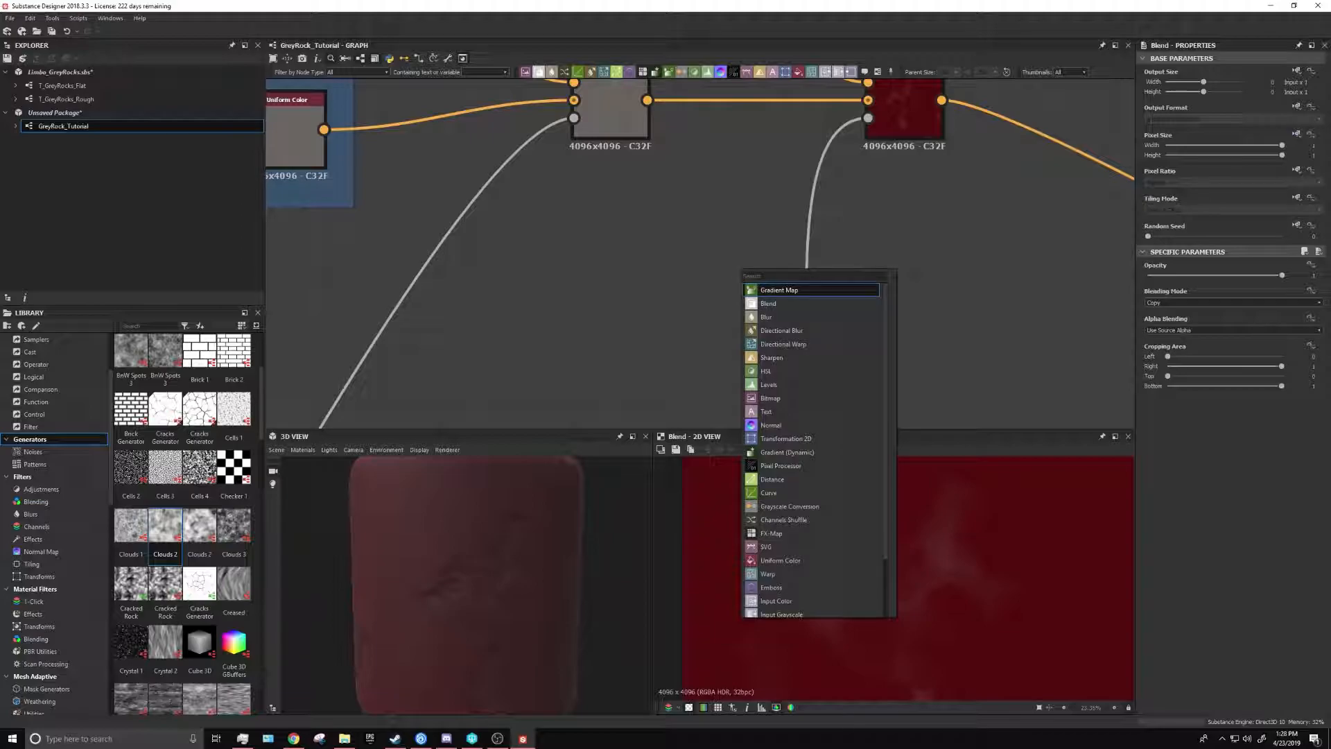
pyautogui.press('Escape')
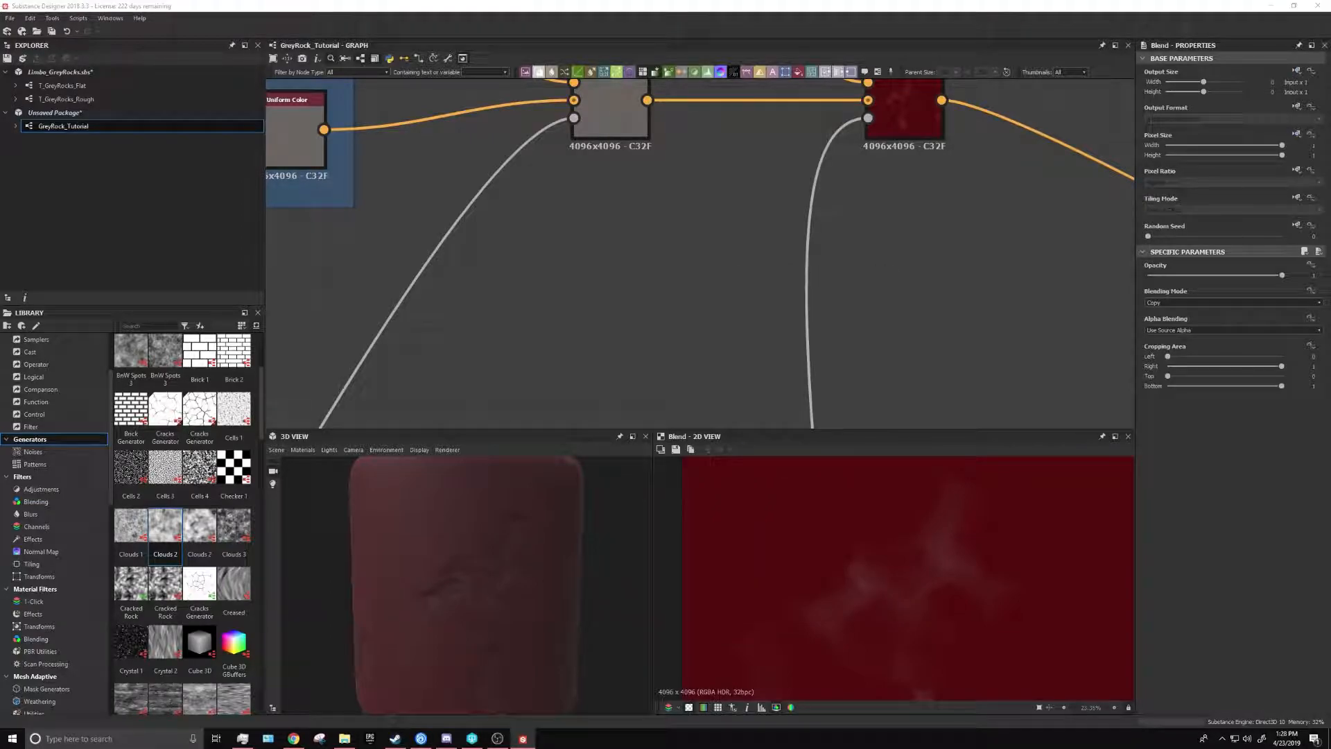
pyautogui.doubleClick(809, 283)
pyautogui.hotkey('ctrl', 'z')
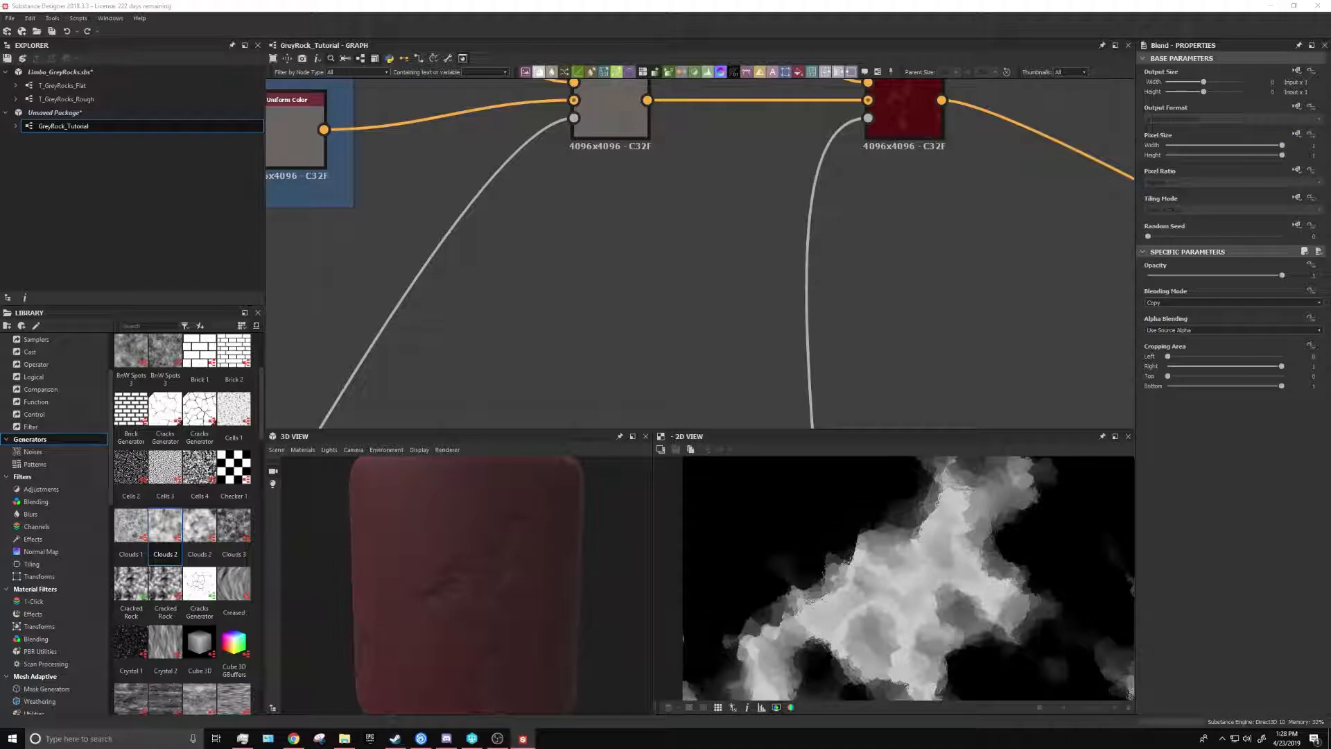
# Paste the linked Histogram Scan and subtracting Blend below the color Blends and reset the scan's Position and Contrast to their defaults
pyautogui.hotkey('ctrl', 'y')
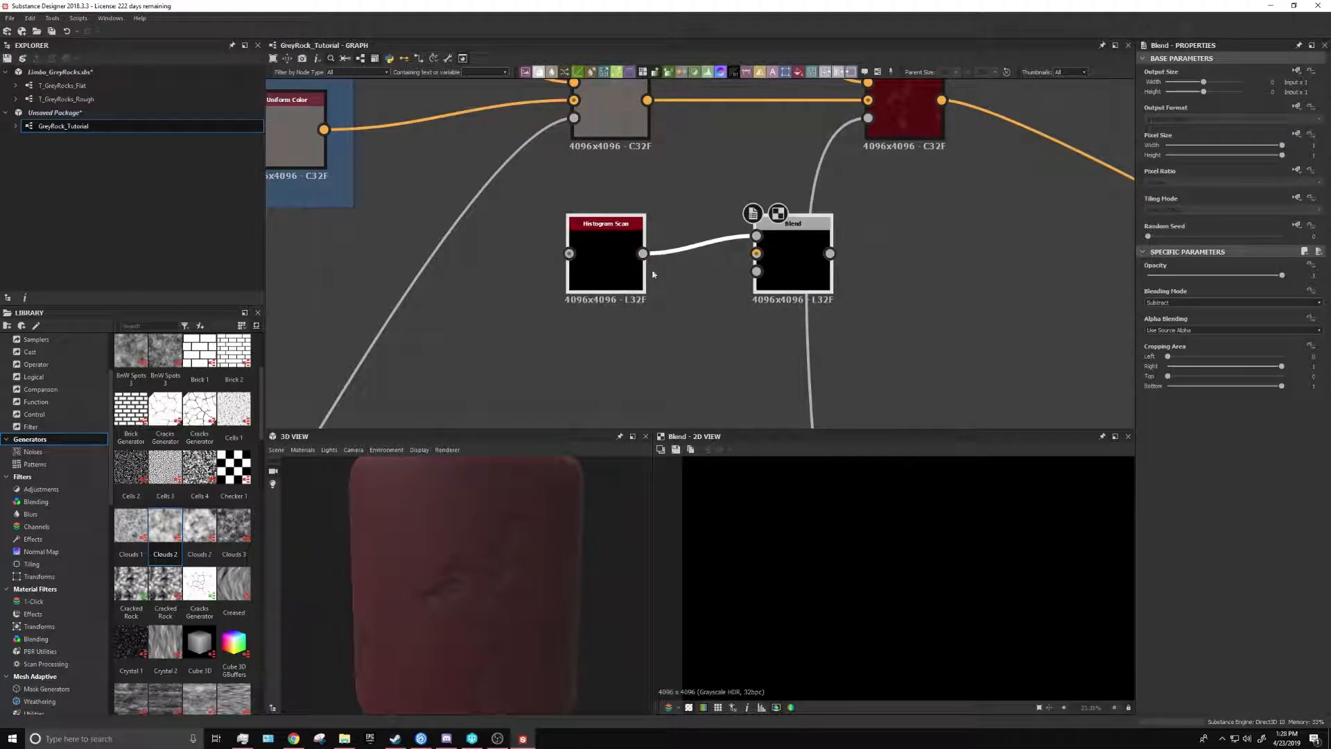
pyautogui.doubleClick(608, 264)
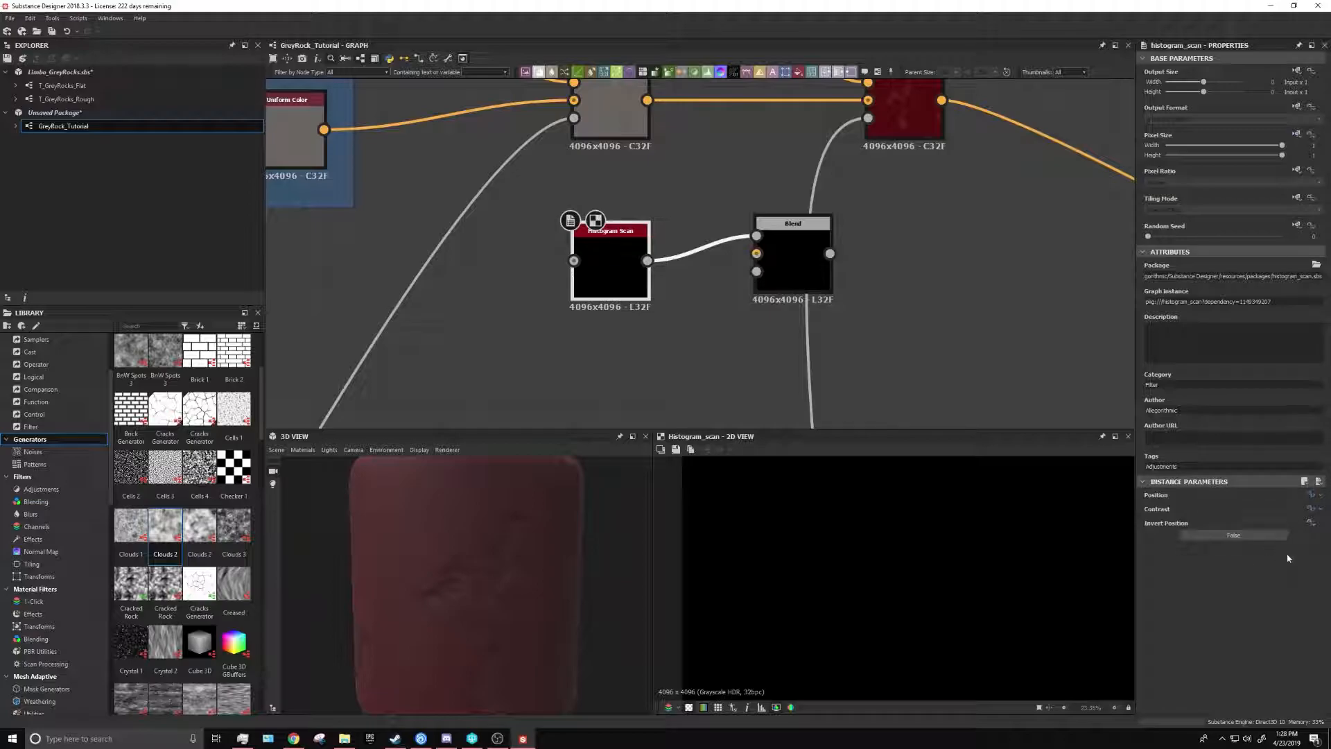
pyautogui.click(1320, 496)
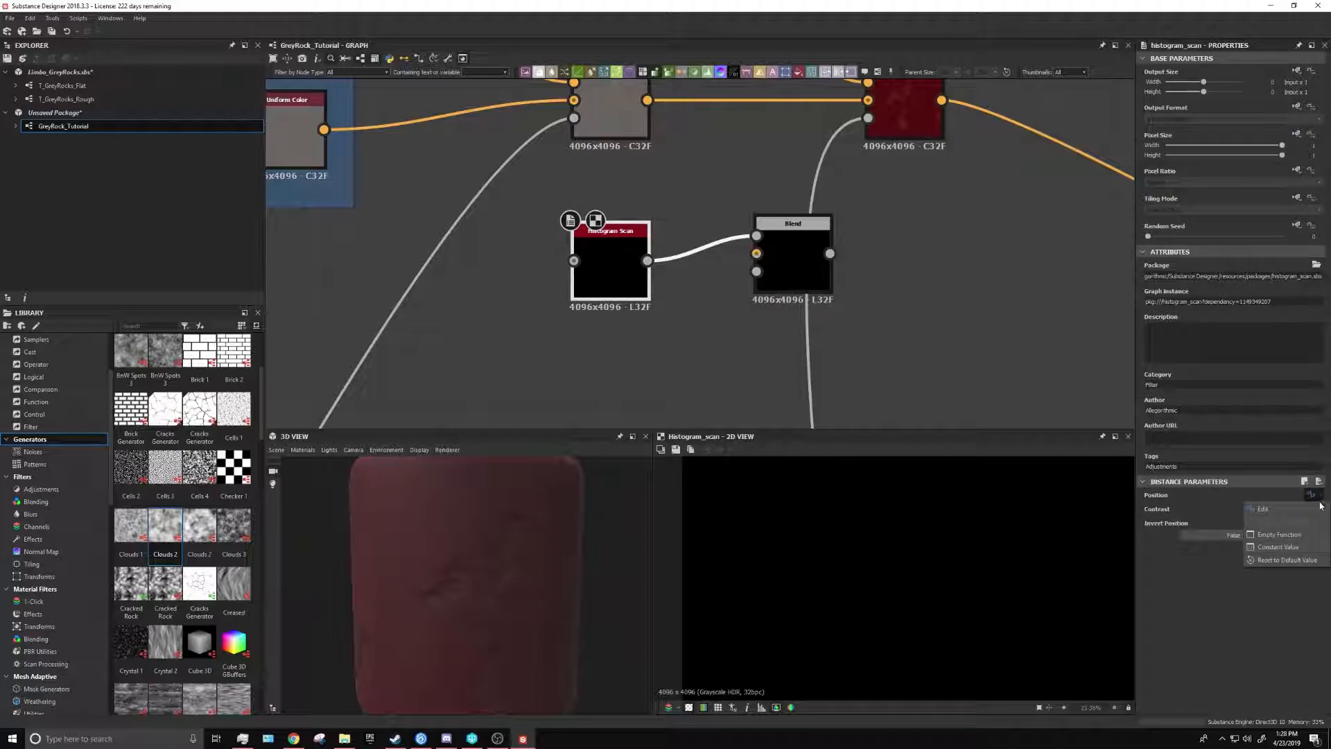
pyautogui.click(1283, 561)
pyautogui.click(1320, 522)
pyautogui.click(1285, 585)
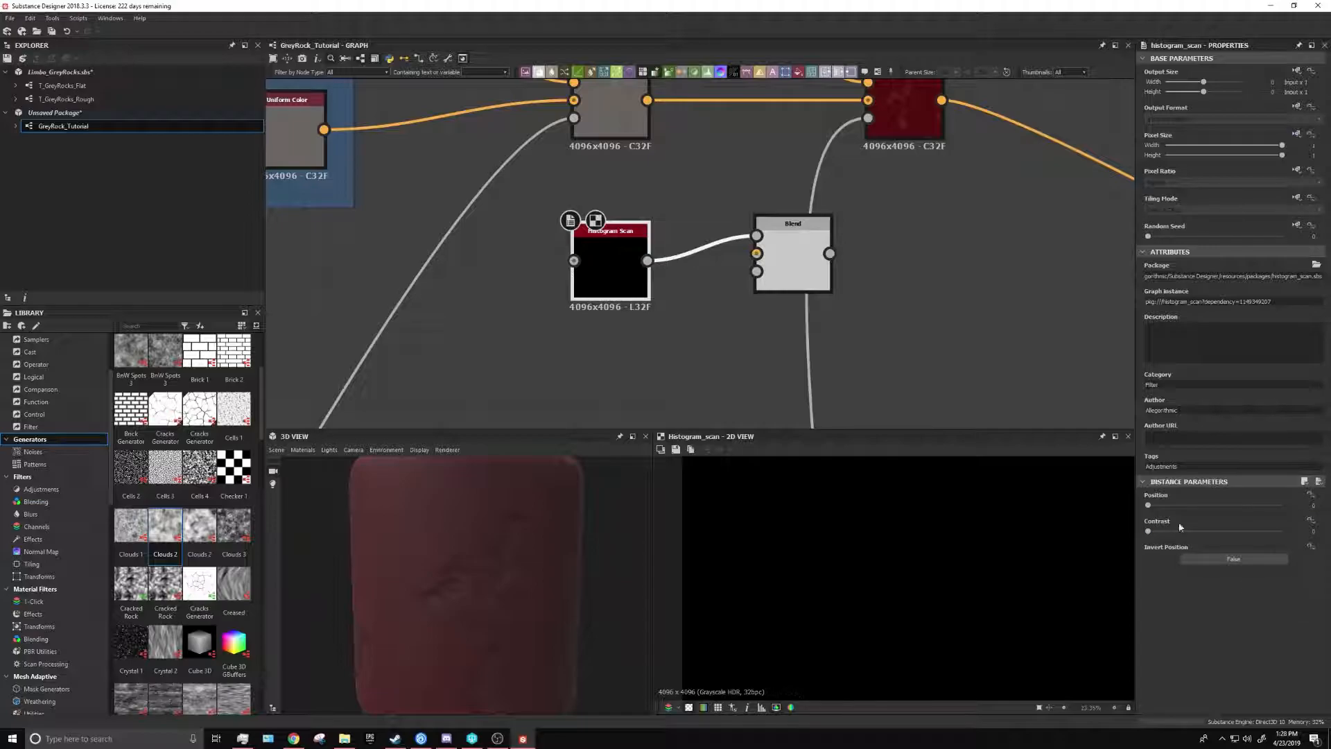
# Preview the pasted subtracting Blend and feed its background input from the last Slope Blur Grayscale in the Base 1 height frame
pyautogui.doubleClick(786, 264)
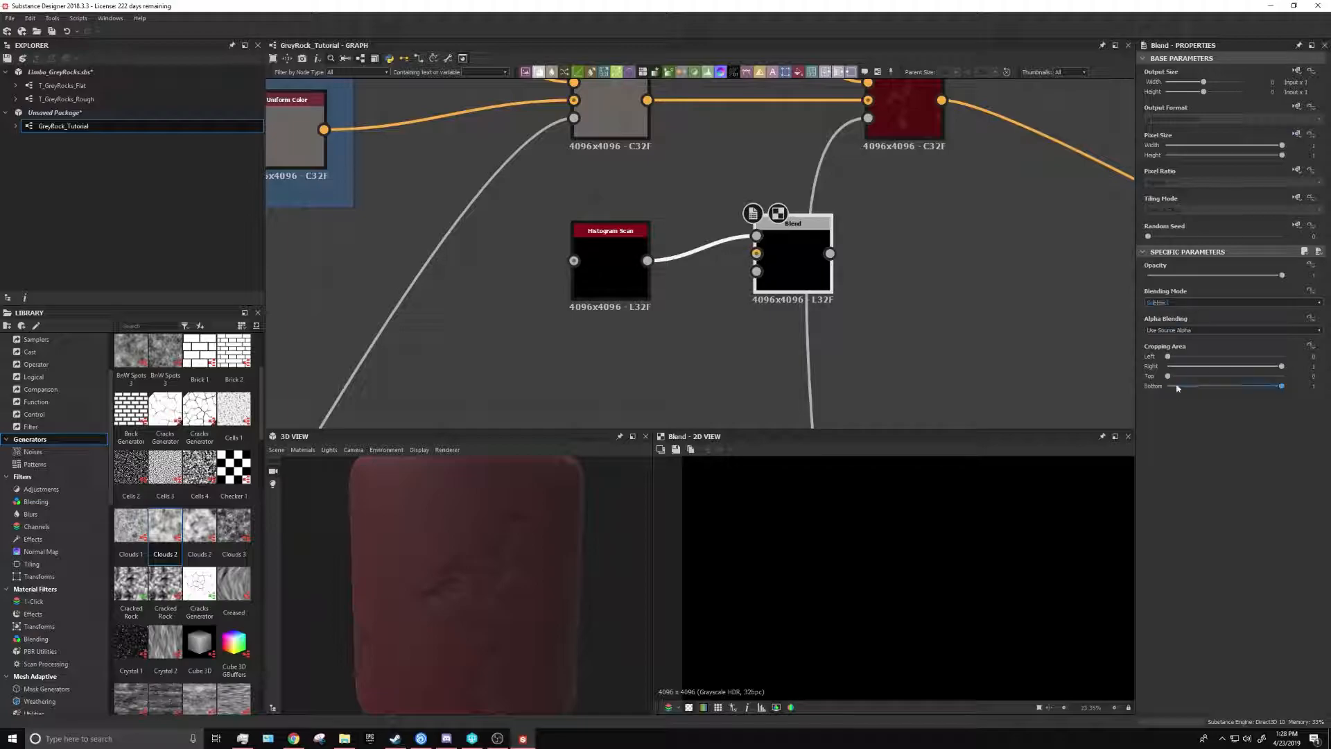
pyautogui.moveTo(855, 302); pyautogui.dragTo(867, 230, button='middle')
pyautogui.click(766, 181)
pyautogui.moveTo(825, 274); pyautogui.dragTo(828, 116, button='middle')
pyautogui.scroll(-4, 831, 125)
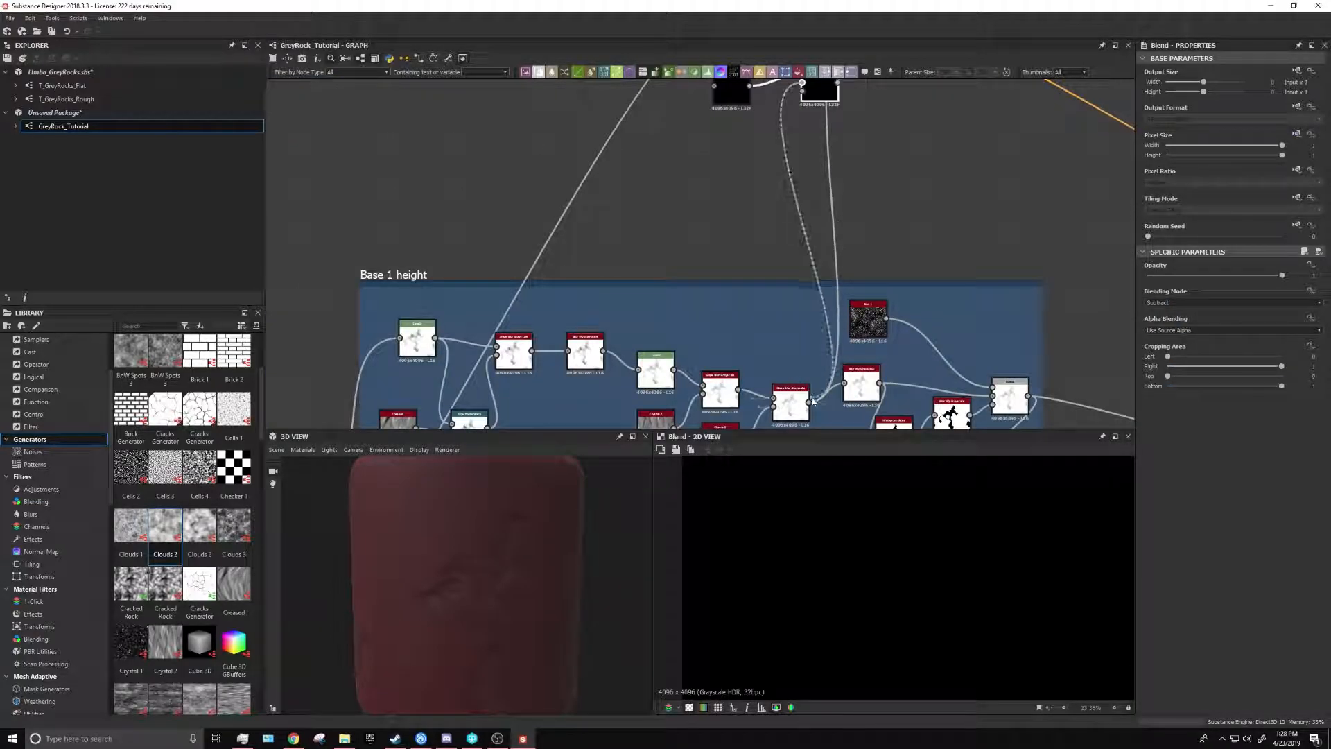
pyautogui.moveTo(812, 401); pyautogui.dragTo(809, 402)
pyautogui.moveTo(805, 80); pyautogui.dragTo(796, 217, button='middle')
pyautogui.scroll(4, 796, 217)
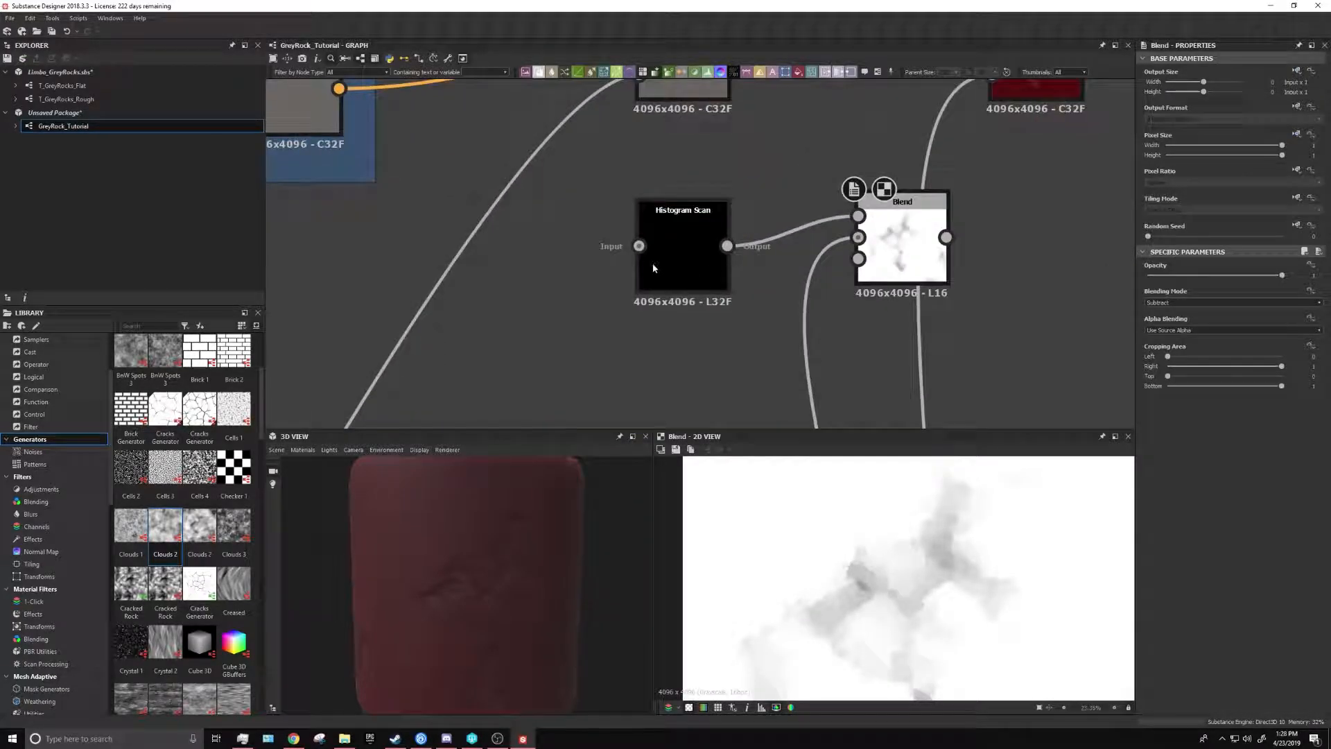
# Feed the Histogram Scan from the Base 1 height nodes and connect the subtracting Blend to the second color Blend's opacity input
pyautogui.moveTo(820, 356); pyautogui.dragTo(778, 418, button='middle')
pyautogui.scroll(-3, 839, 229)
pyautogui.moveTo(839, 241); pyautogui.dragTo(865, 147)
pyautogui.scroll(1, 816, 247)
pyautogui.scroll(3, 658, 270)
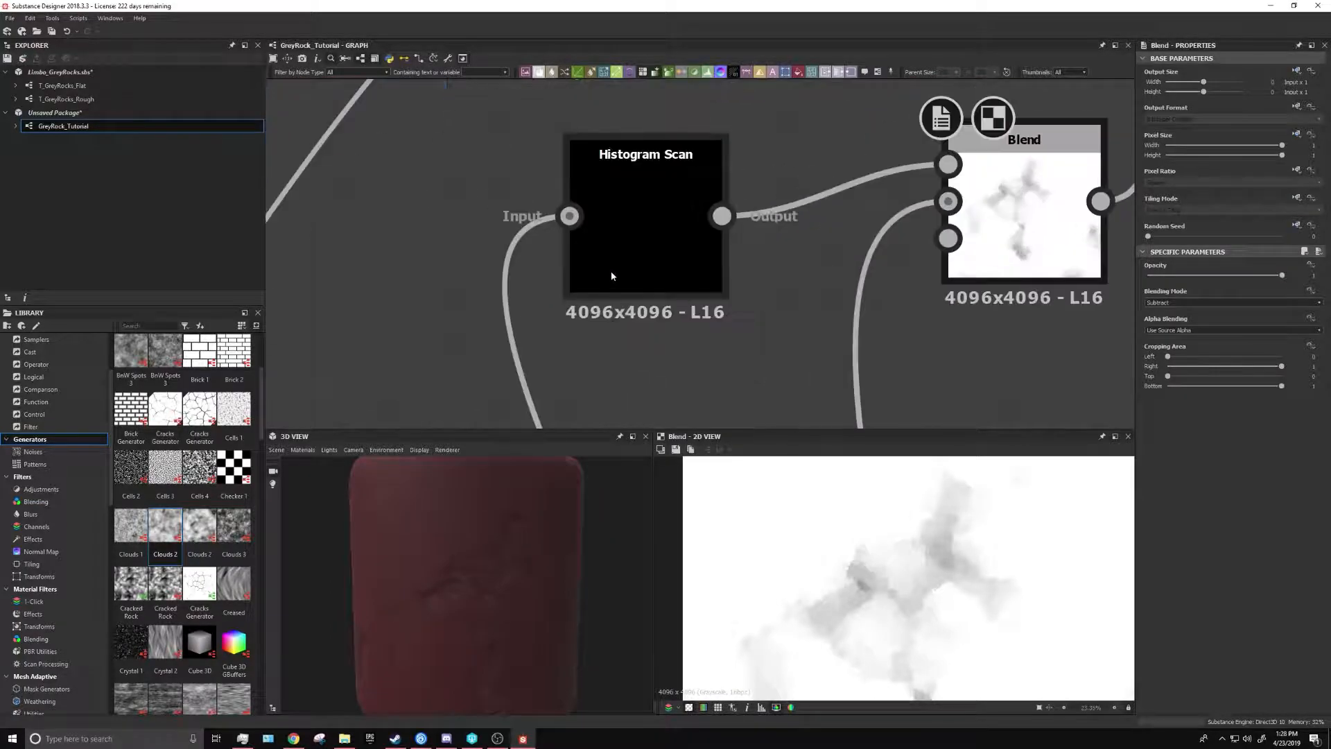
# Try a Histogram Scan Position of about 0.06, check the mask on the 3D model, and return Position to 0
pyautogui.click(612, 273)
pyautogui.moveTo(1149, 511)
pyautogui.mouseDown()
pyautogui.moveTo(1188, 508)
pyautogui.moveTo(1155, 505)
pyautogui.mouseUp()
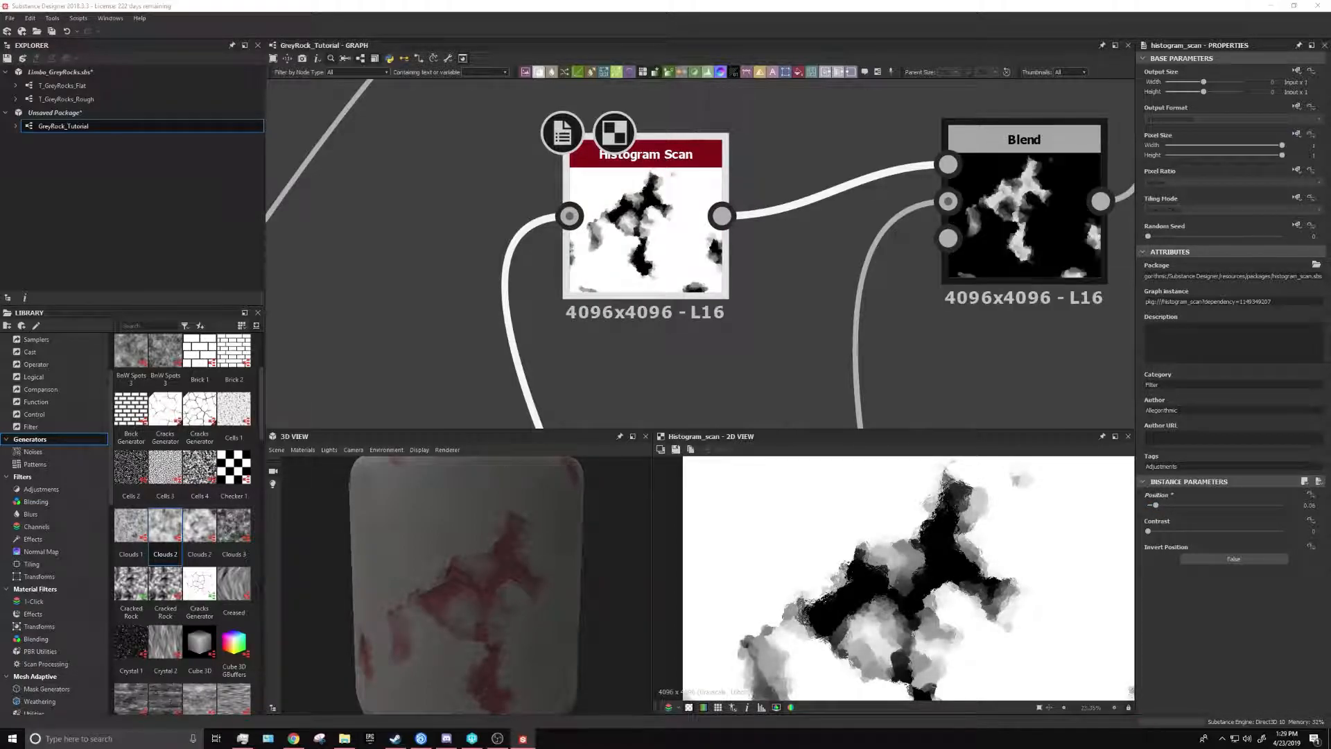
pyautogui.scroll(-1, 720, 486)
pyautogui.moveTo(416, 569); pyautogui.dragTo(419, 595)
pyautogui.scroll(2, 418, 595)
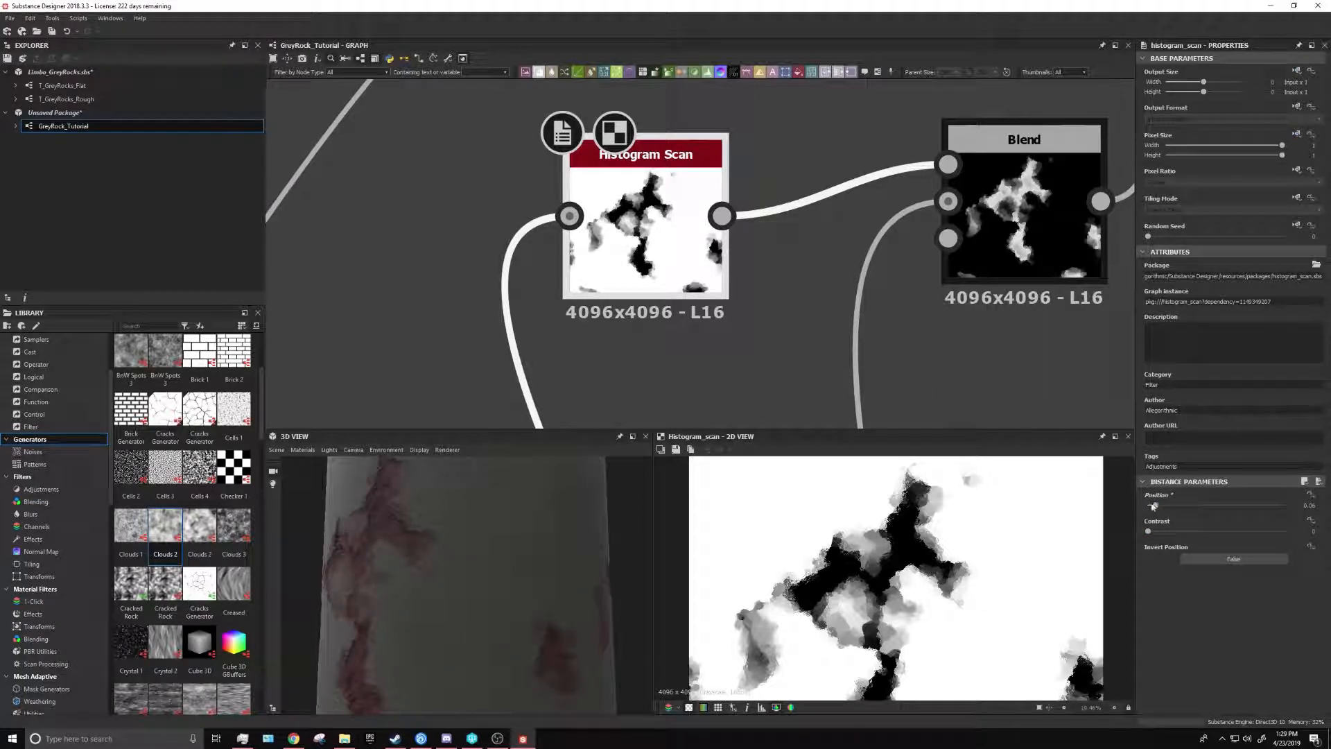
pyautogui.moveTo(1154, 506)
pyautogui.mouseDown()
pyautogui.moveTo(1209, 507)
pyautogui.moveTo(1144, 506)
pyautogui.mouseUp()
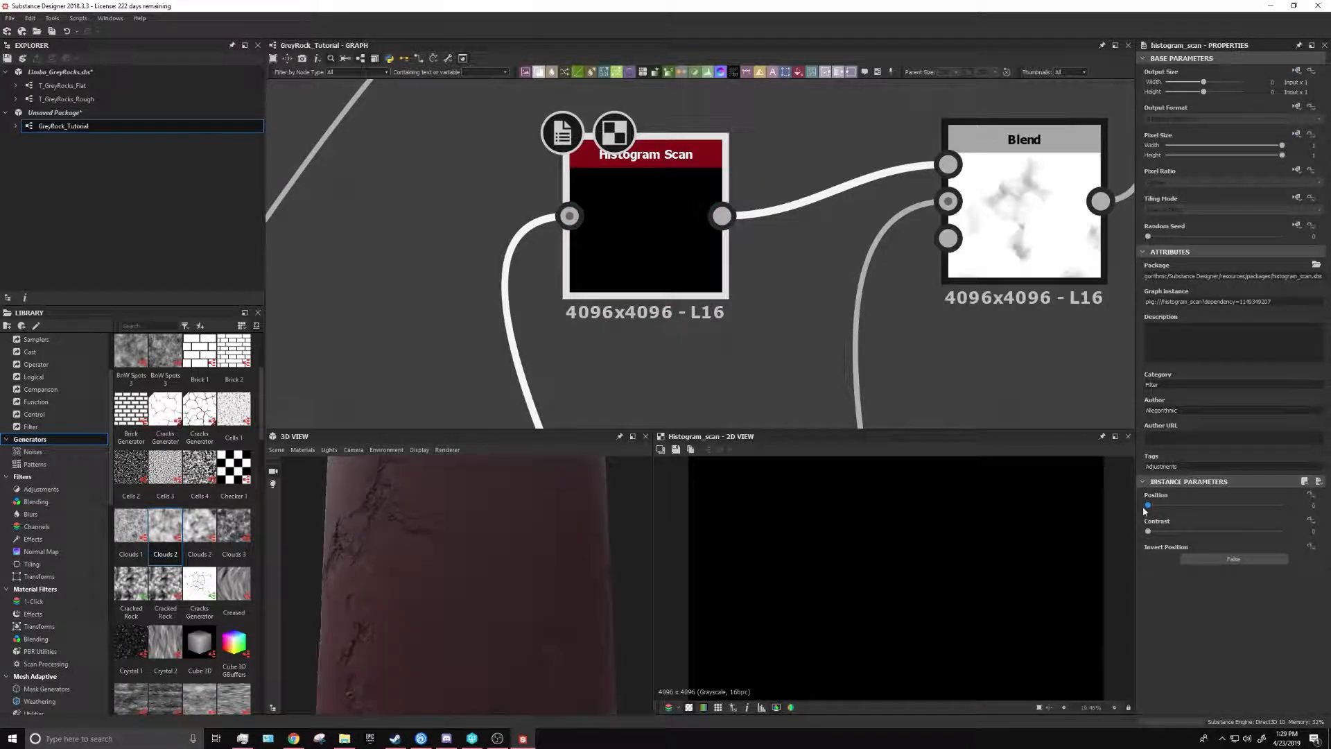
# Preview the subtracting Blend and set the Histogram Scan's Position to about 0.03
pyautogui.click(1011, 187)
pyautogui.click(605, 249)
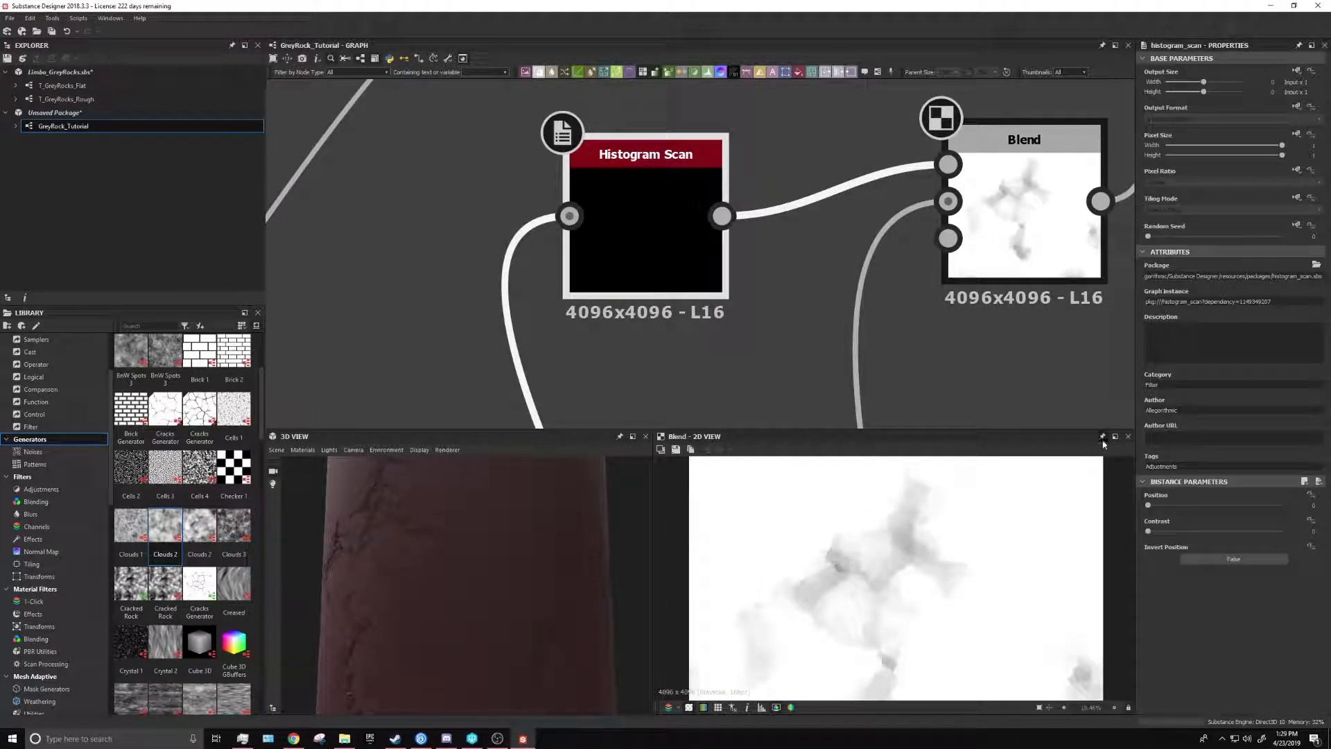
pyautogui.moveTo(1149, 506); pyautogui.dragTo(1152, 507)
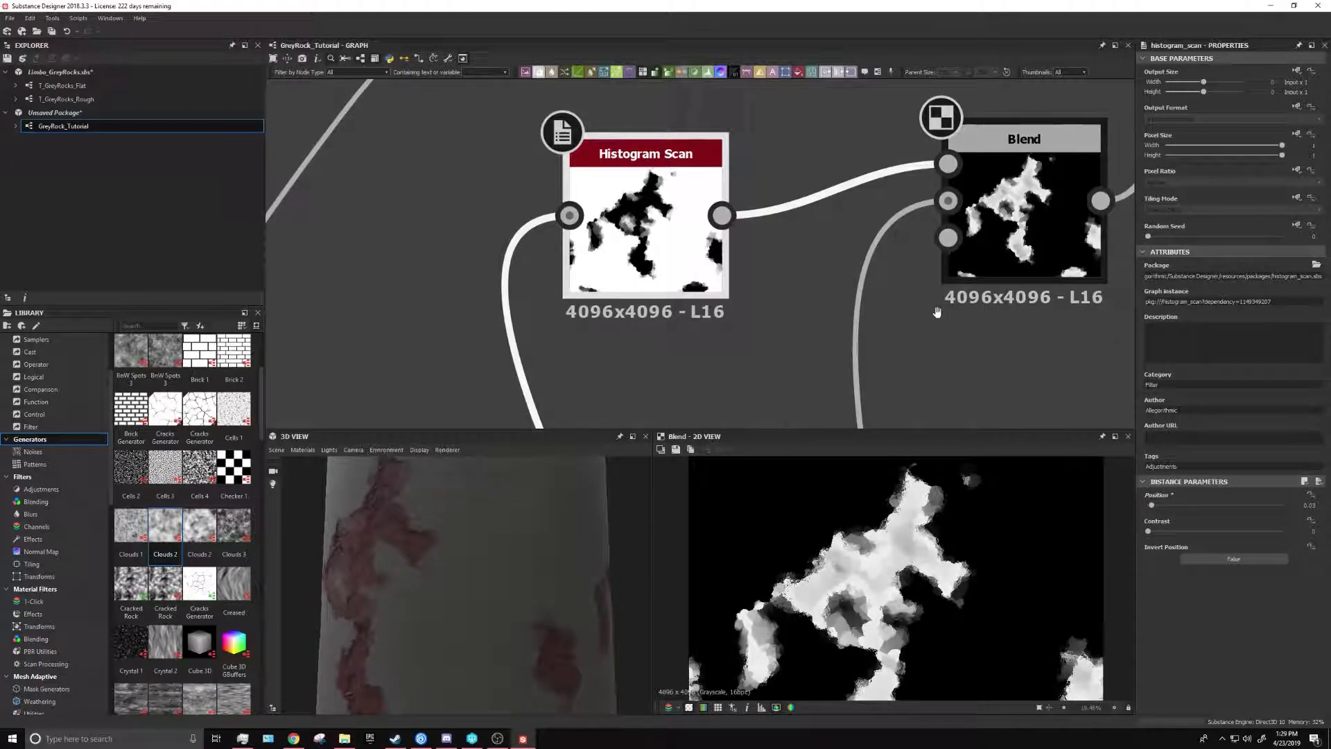
pyautogui.moveTo(936, 313); pyautogui.dragTo(928, 144, button='middle')
pyautogui.scroll(-3, 912, 368)
pyautogui.scroll(1, 912, 368)
pyautogui.moveTo(912, 368); pyautogui.dragTo(883, 215, button='middle')
pyautogui.moveTo(842, 413); pyautogui.dragTo(838, 137, button='middle')
pyautogui.moveTo(913, 275)
pyautogui.mouseDown(button='middle')
pyautogui.moveTo(908, 183)
pyautogui.moveTo(877, 92)
pyautogui.mouseUp(button='middle')
pyautogui.moveTo(873, 166); pyautogui.dragTo(862, 411, button='middle')
pyautogui.moveTo(802, 244)
pyautogui.mouseDown(button='middle')
pyautogui.moveTo(858, 454)
pyautogui.moveTo(1021, 449)
pyautogui.mouseUp(button='middle')
# Lower the Histogram Scan's Position to about 0.01, try a Contrast of about 0.46, and return Contrast to 0
pyautogui.moveTo(1155, 506); pyautogui.dragTo(1209, 531)
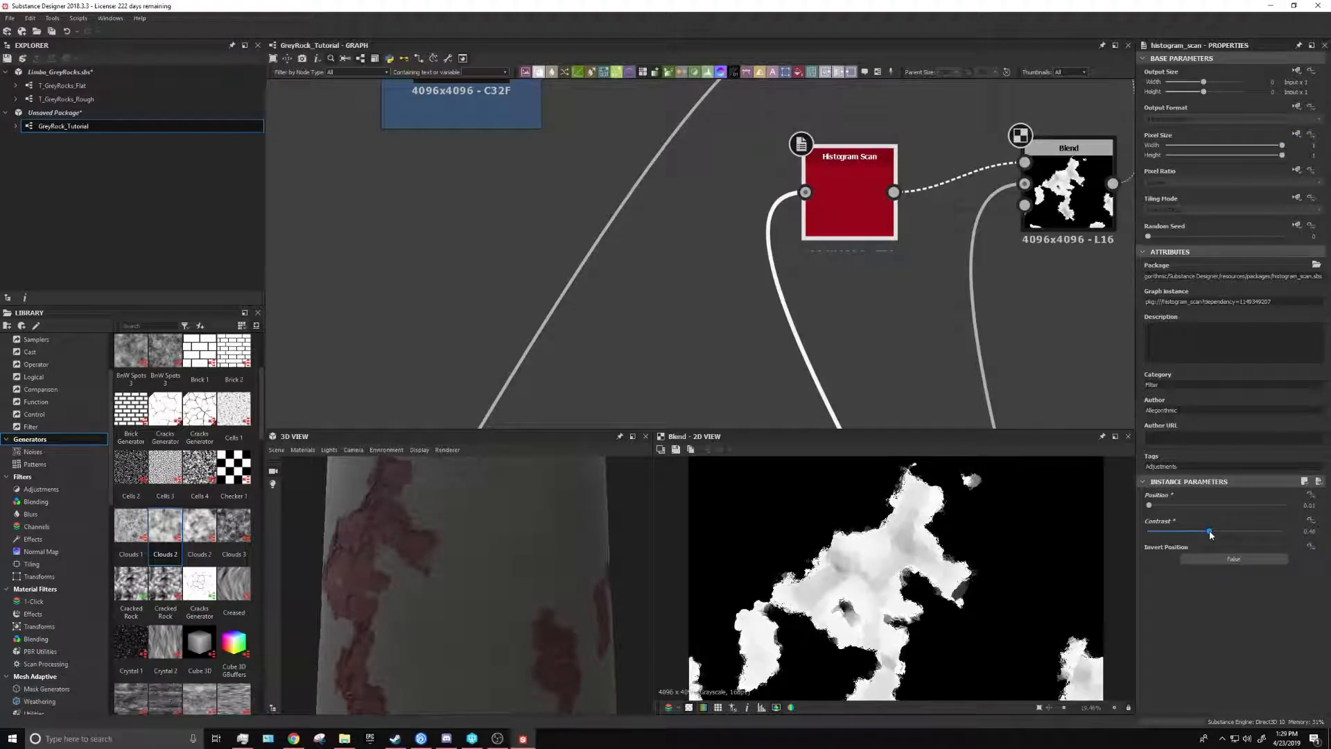
pyautogui.scroll(-2, 543, 538)
pyautogui.moveTo(428, 569); pyautogui.dragTo(495, 623)
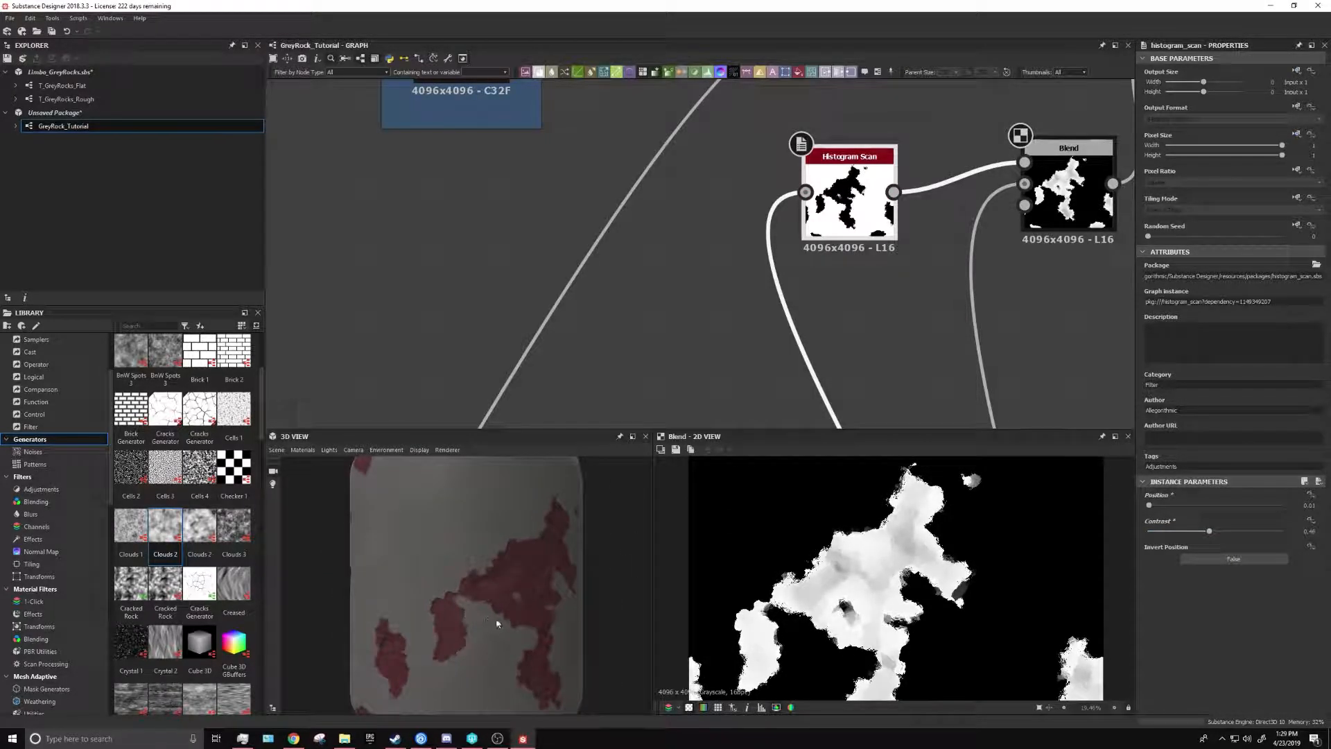
pyautogui.scroll(5, 511, 617)
pyautogui.moveTo(1208, 530); pyautogui.dragTo(1145, 531)
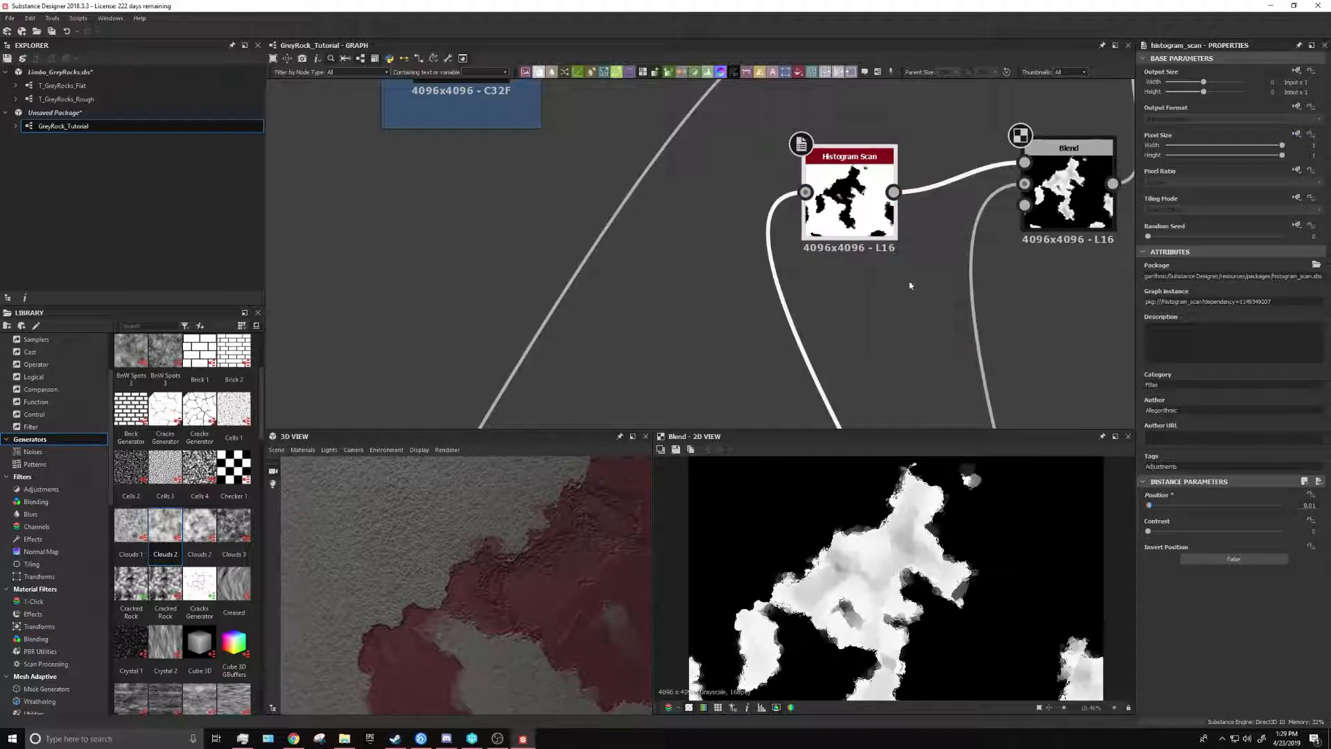
# Replace Bottom color 2's Output Color with a dark grey sampled from a grey Uniform Color in the 2D view
pyautogui.moveTo(925, 302); pyautogui.dragTo(721, 305, button='middle')
pyautogui.click(867, 197)
pyautogui.scroll(-3, 514, 606)
pyautogui.moveTo(502, 602); pyautogui.dragTo(508, 605)
pyautogui.moveTo(898, 232); pyautogui.dragTo(709, 436, button='middle')
pyautogui.scroll(-3, 742, 250)
pyautogui.click(795, 219)
pyautogui.moveTo(628, 196); pyautogui.dragTo(667, 338, button='middle')
pyautogui.click(630, 211)
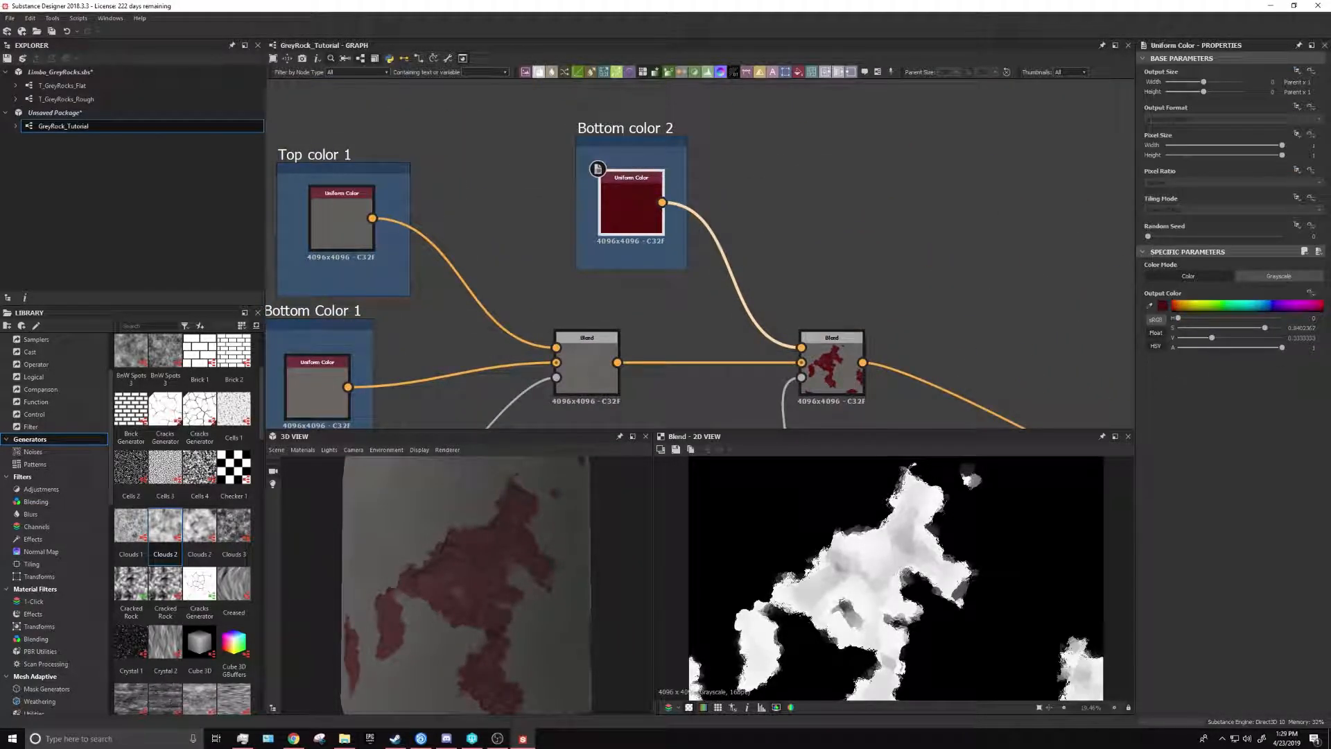
pyautogui.click(631, 208)
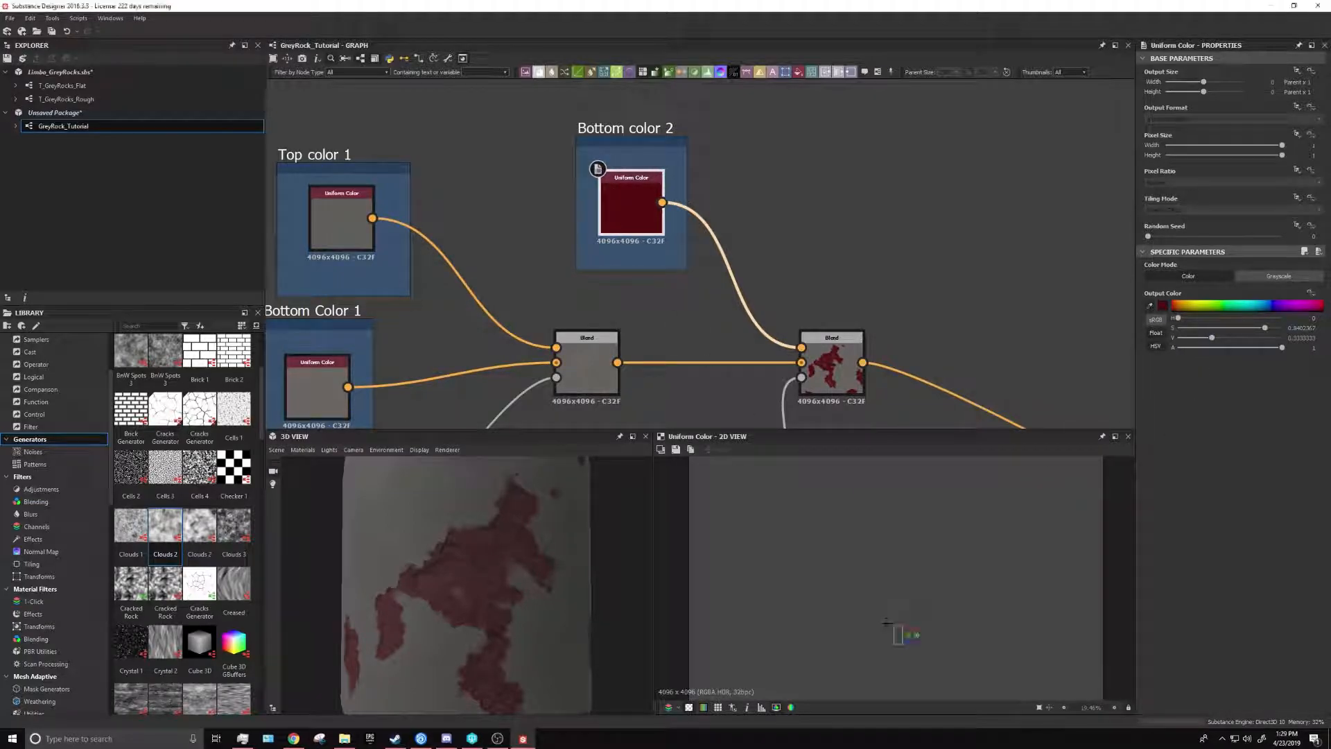
pyautogui.click(887, 622)
pyautogui.scroll(3, 510, 596)
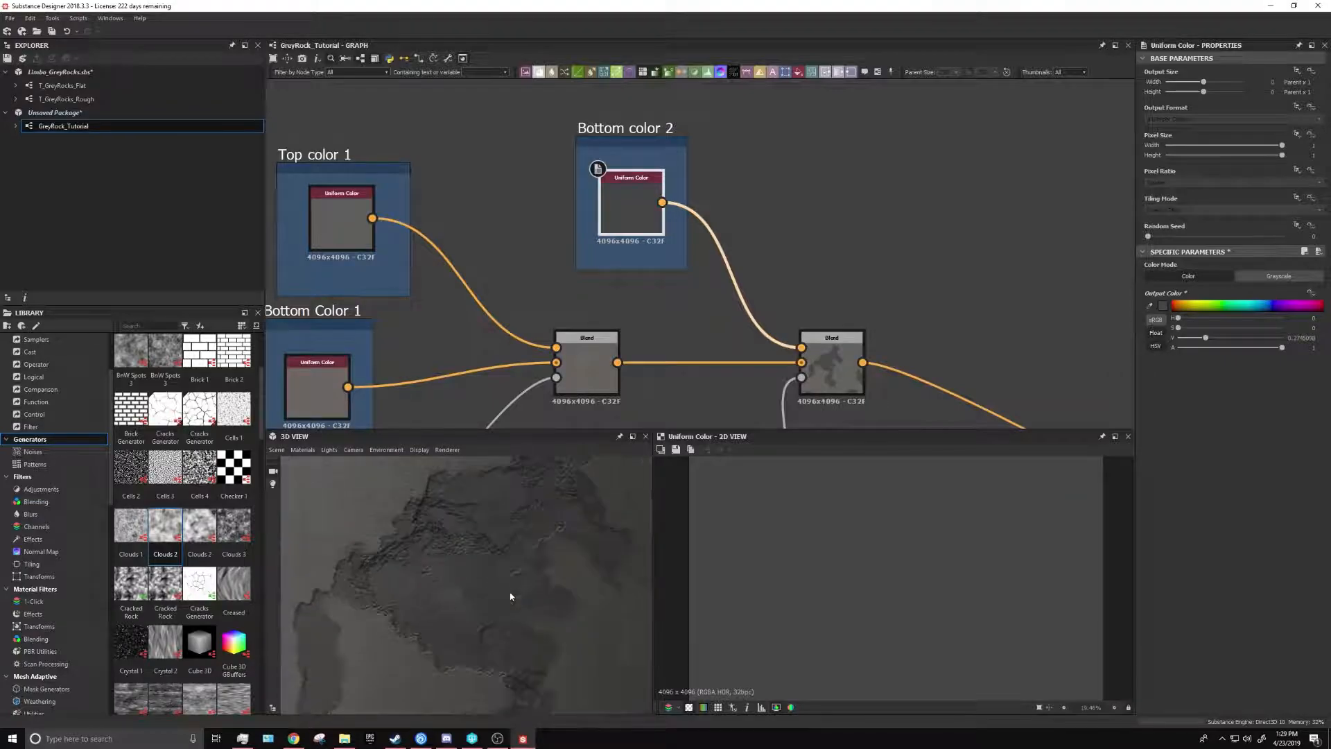
pyautogui.scroll(2, 511, 596)
# Preview the Histogram Scan and move it and the subtracting Blend apart to make room between them
pyautogui.moveTo(512, 327); pyautogui.dragTo(601, 56, button='middle')
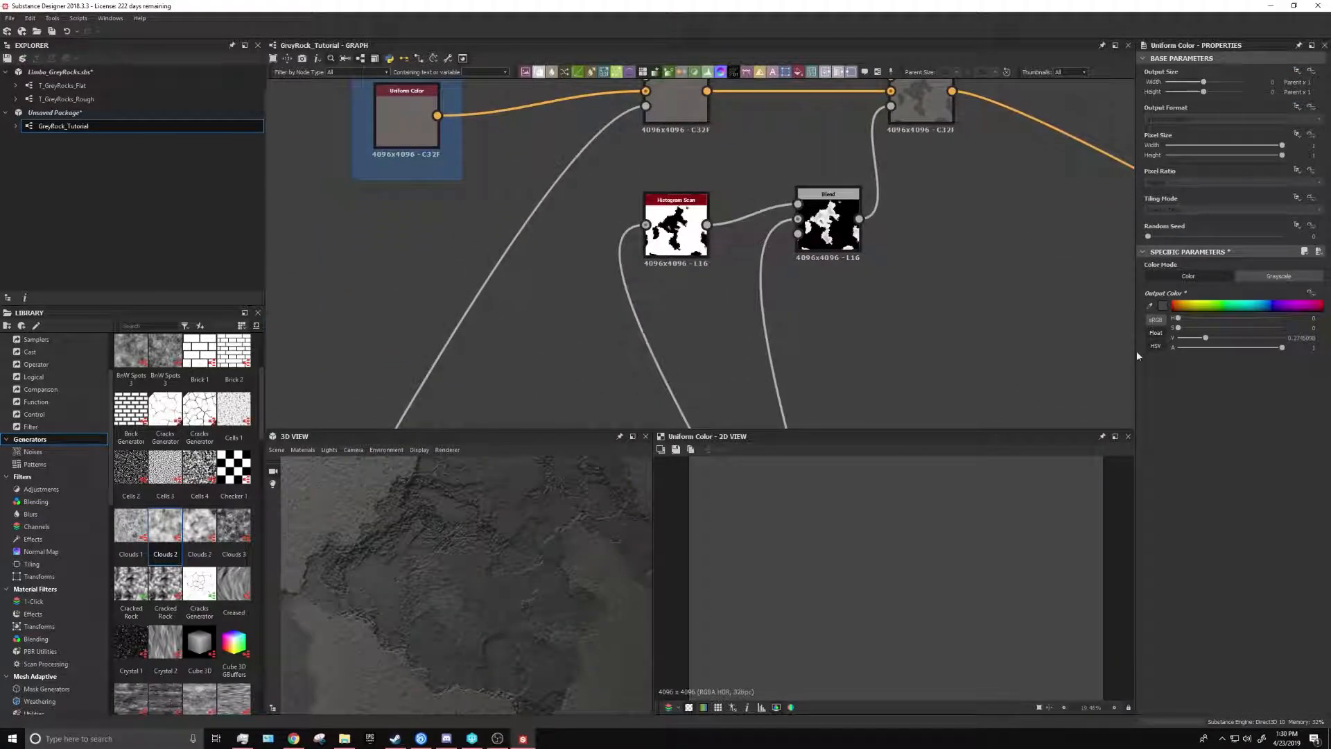
pyautogui.doubleClick(735, 213)
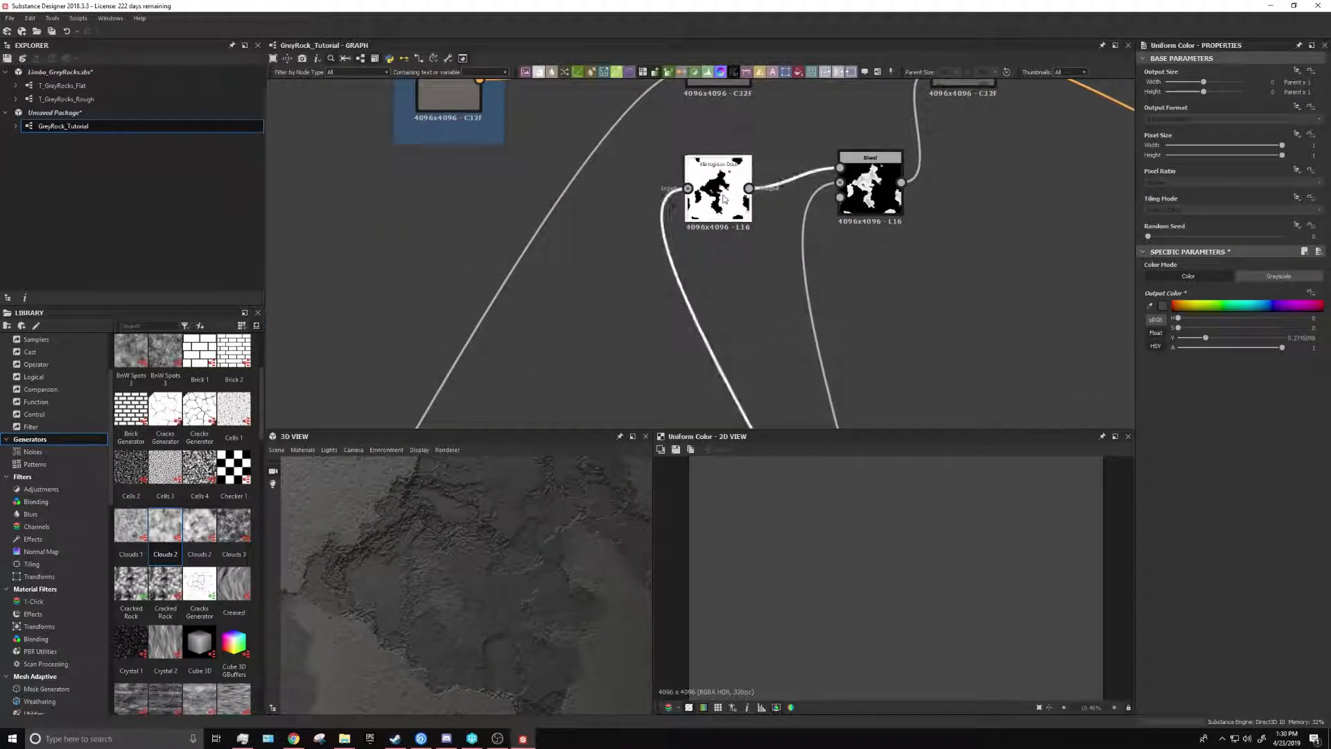
pyautogui.moveTo(842, 268); pyautogui.dragTo(837, 300, button='middle')
pyautogui.scroll(1, 837, 300)
pyautogui.moveTo(868, 208); pyautogui.dragTo(899, 268)
pyautogui.moveTo(721, 213); pyautogui.dragTo(640, 212)
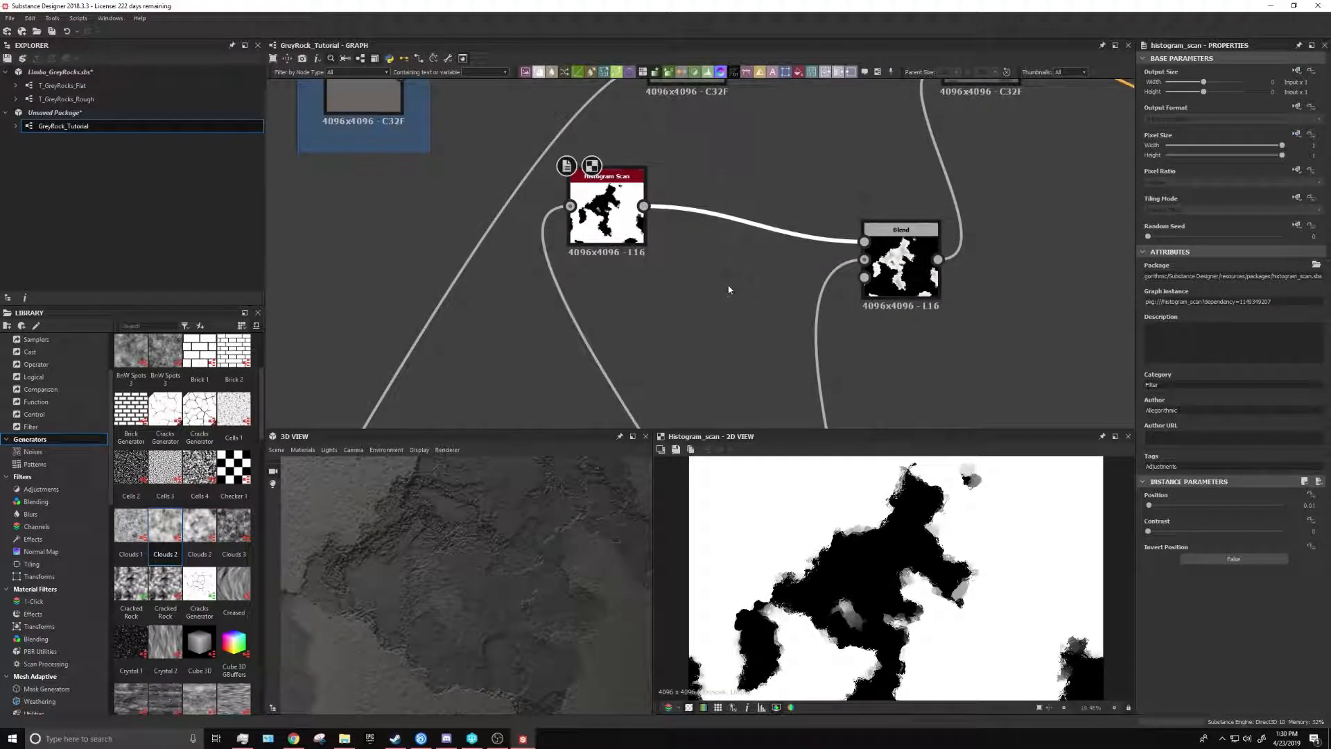
# Insert a Blur HQ Grayscale between the Histogram Scan and the subtracting Blend, with Quality 1 and Intensity 0.5
pyautogui.press('space')
pyautogui.write('blu')
pyautogui.press('Down')
pyautogui.press('Down')
pyautogui.press('Down')
pyautogui.press('Down')
pyautogui.press('Down')
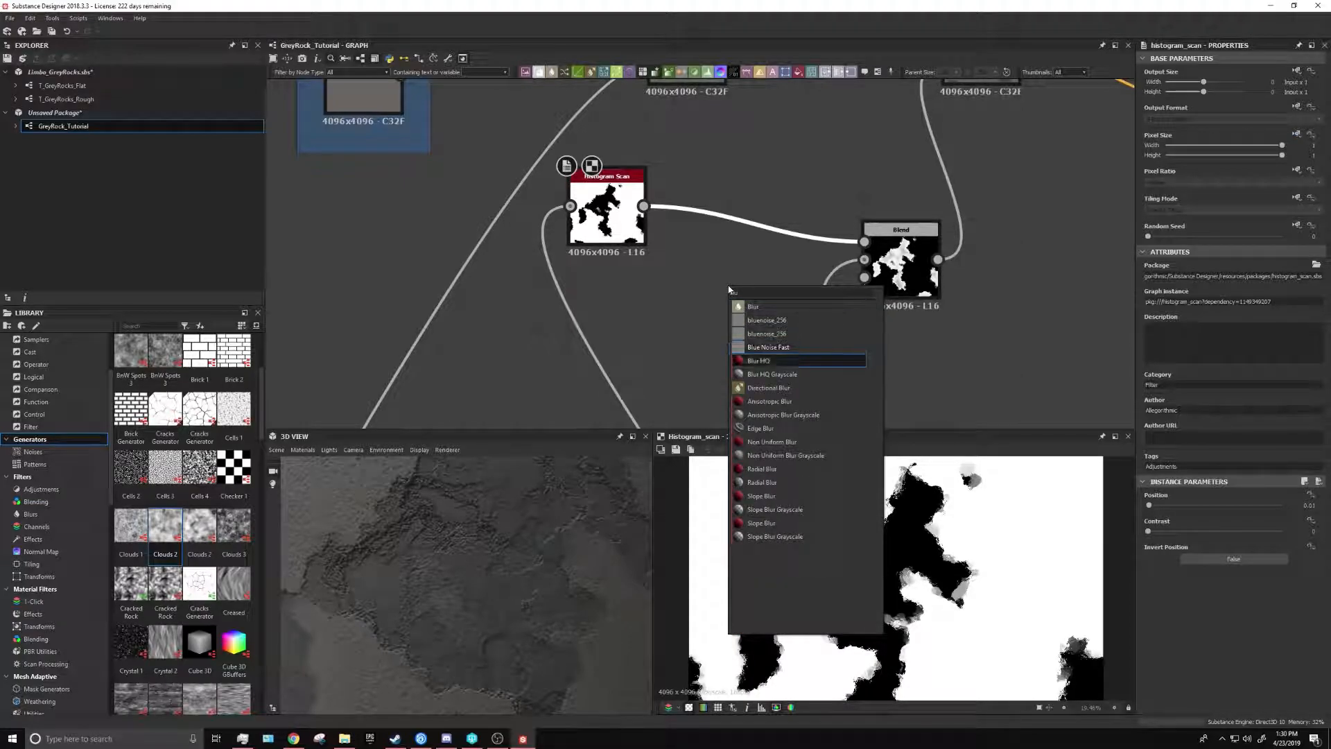
pyautogui.press('Return')
pyautogui.moveTo(1148, 531); pyautogui.dragTo(1289, 530)
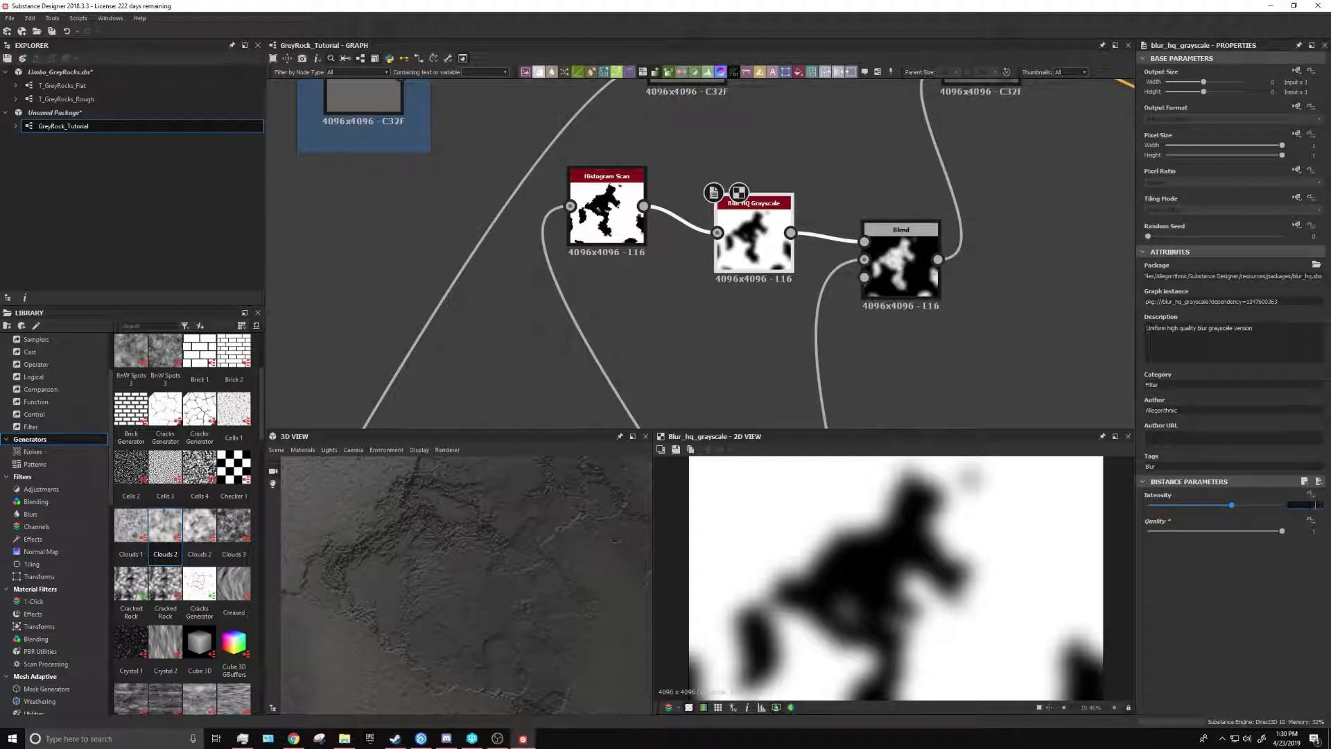
pyautogui.press('Return')
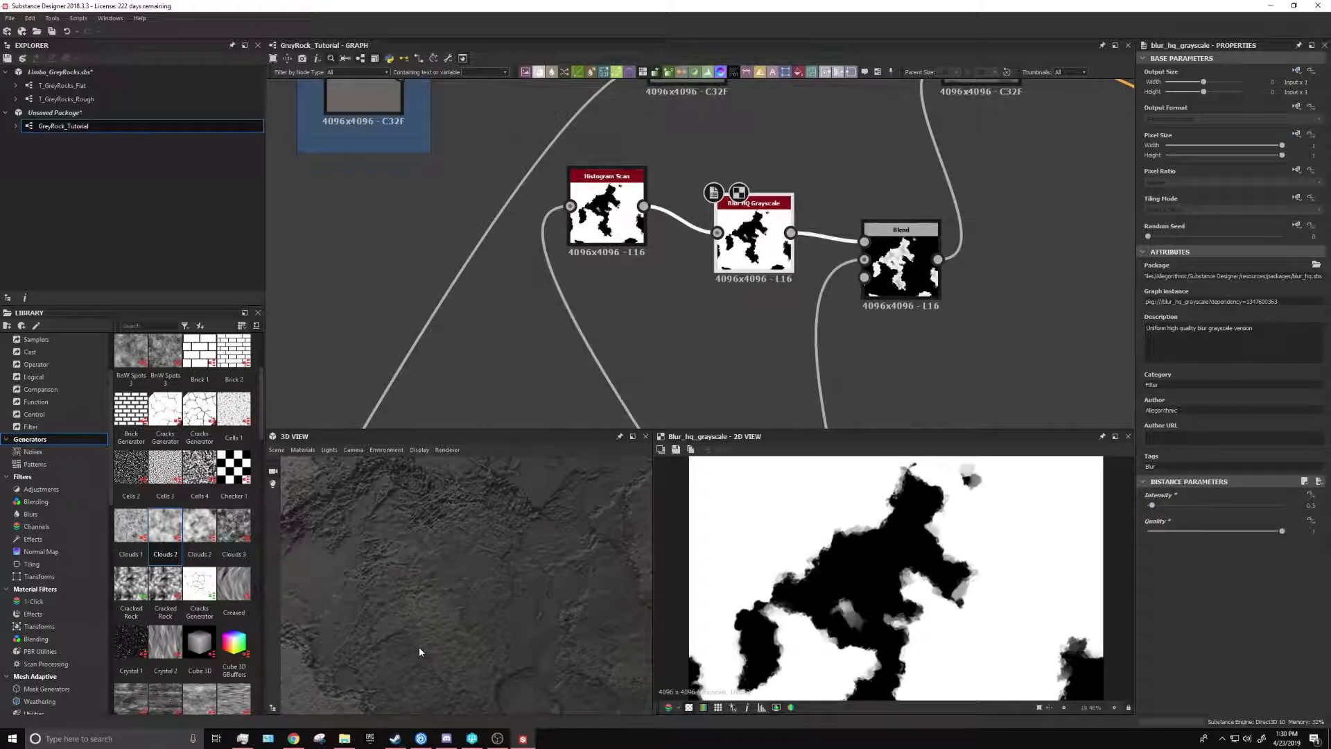
# Try raising the input white level of the first Levels node in Base 1 height, check the 3D model, and undo it
pyautogui.moveTo(654, 302); pyautogui.dragTo(966, 406, button='middle')
pyautogui.scroll(-5, 802, 303)
pyautogui.moveTo(818, 416); pyautogui.dragTo(729, 172, button='middle')
pyautogui.scroll(4, 627, 264)
pyautogui.click(436, 269)
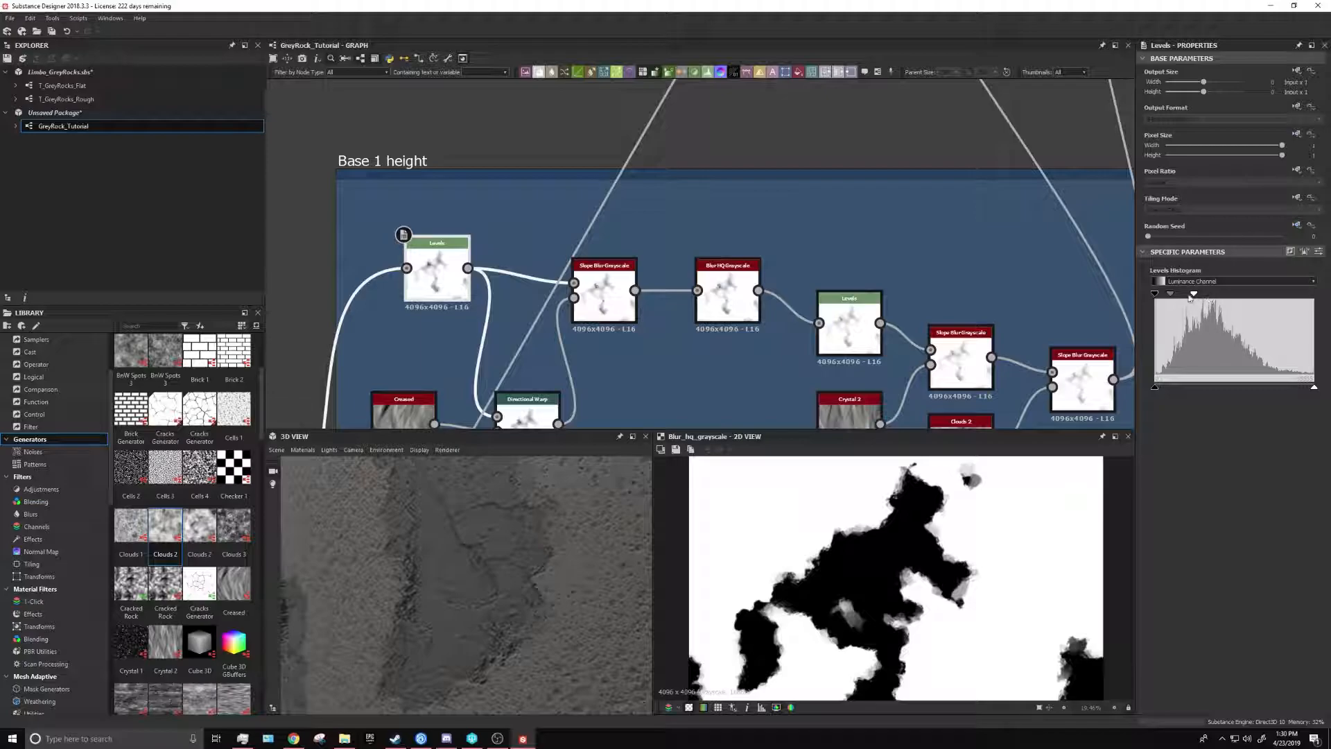
pyautogui.moveTo(1193, 296); pyautogui.dragTo(1276, 305)
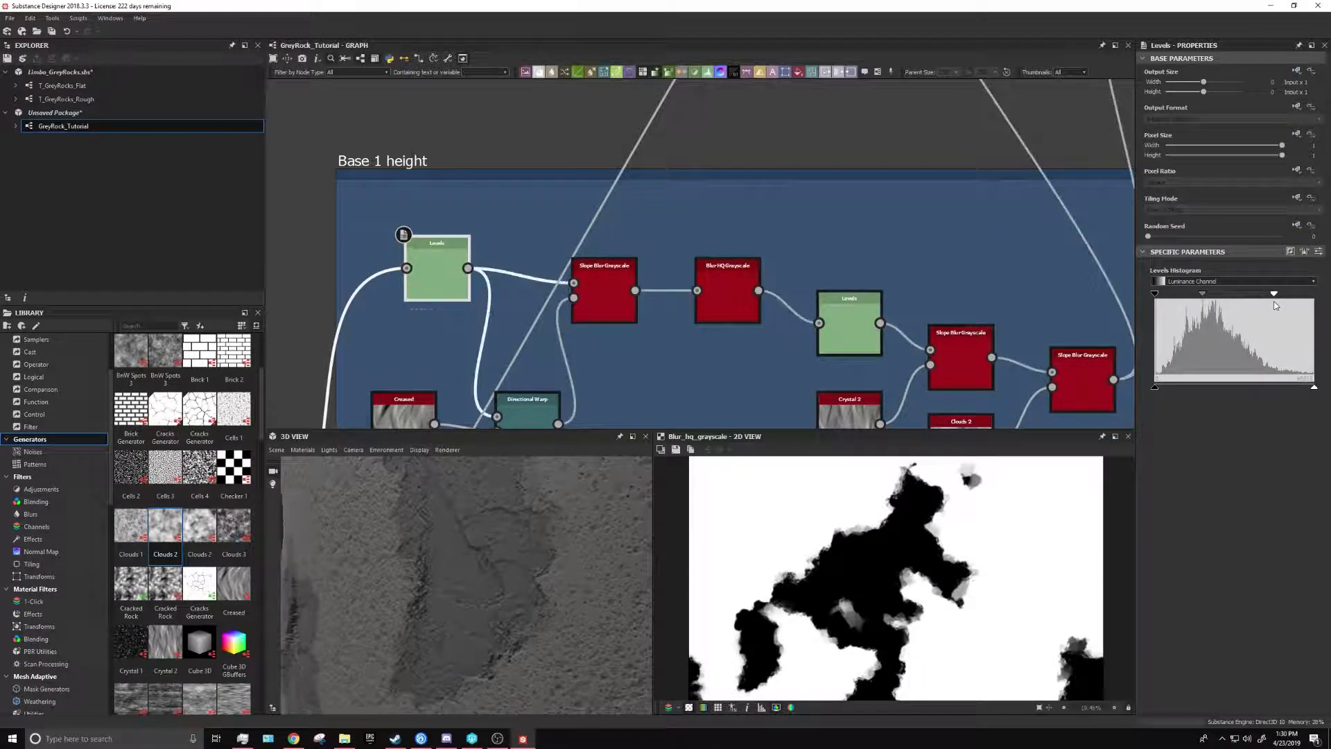
pyautogui.scroll(-5, 544, 531)
pyautogui.moveTo(543, 531); pyautogui.dragTo(457, 626)
pyautogui.hotkey('ctrl', 'z')
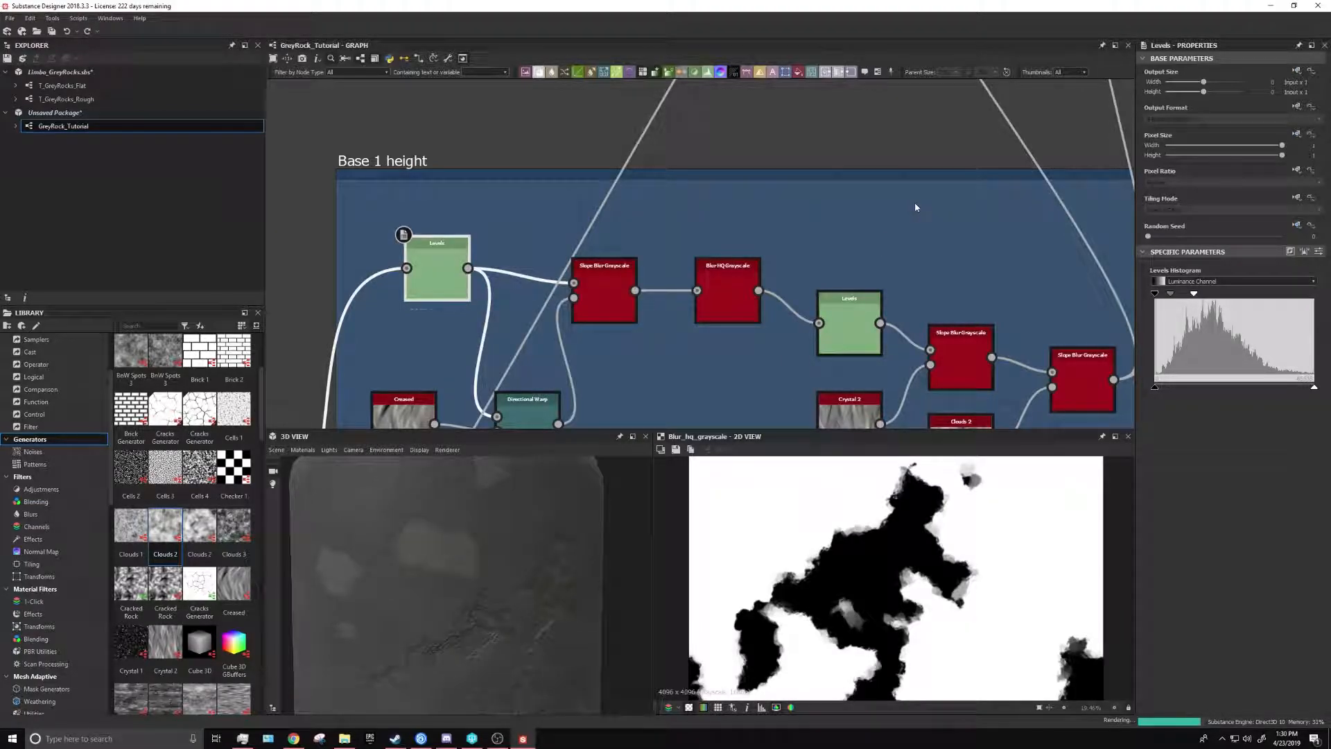
# Insert a third Blend node after the second color Blend and align it in the same row
pyautogui.moveTo(912, 202); pyautogui.dragTo(635, 334, button='middle')
pyautogui.scroll(-1, 644, 312)
pyautogui.moveTo(868, 229); pyautogui.dragTo(683, 297, button='middle')
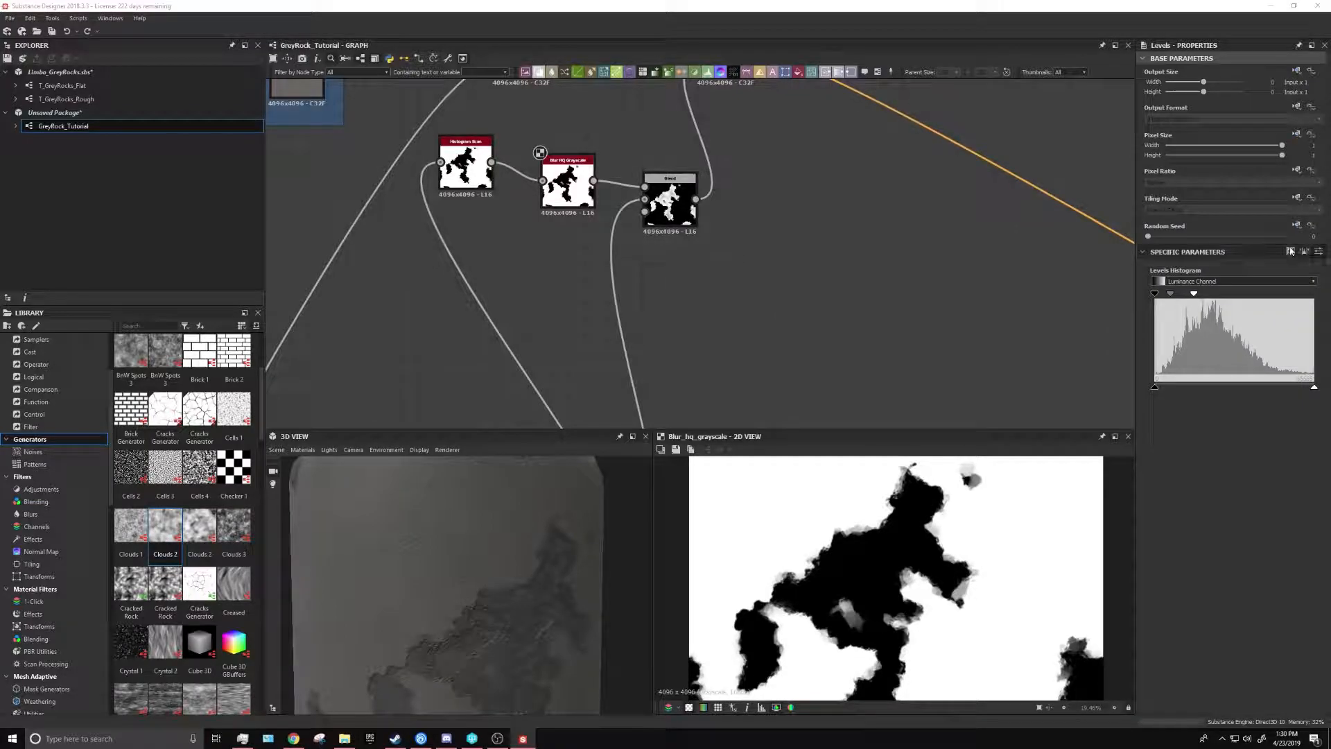
pyautogui.moveTo(924, 252); pyautogui.dragTo(868, 305, button='middle')
pyautogui.press('space')
pyautogui.write('b')
pyautogui.click(866, 228)
pyautogui.scroll(-5, 851, 229)
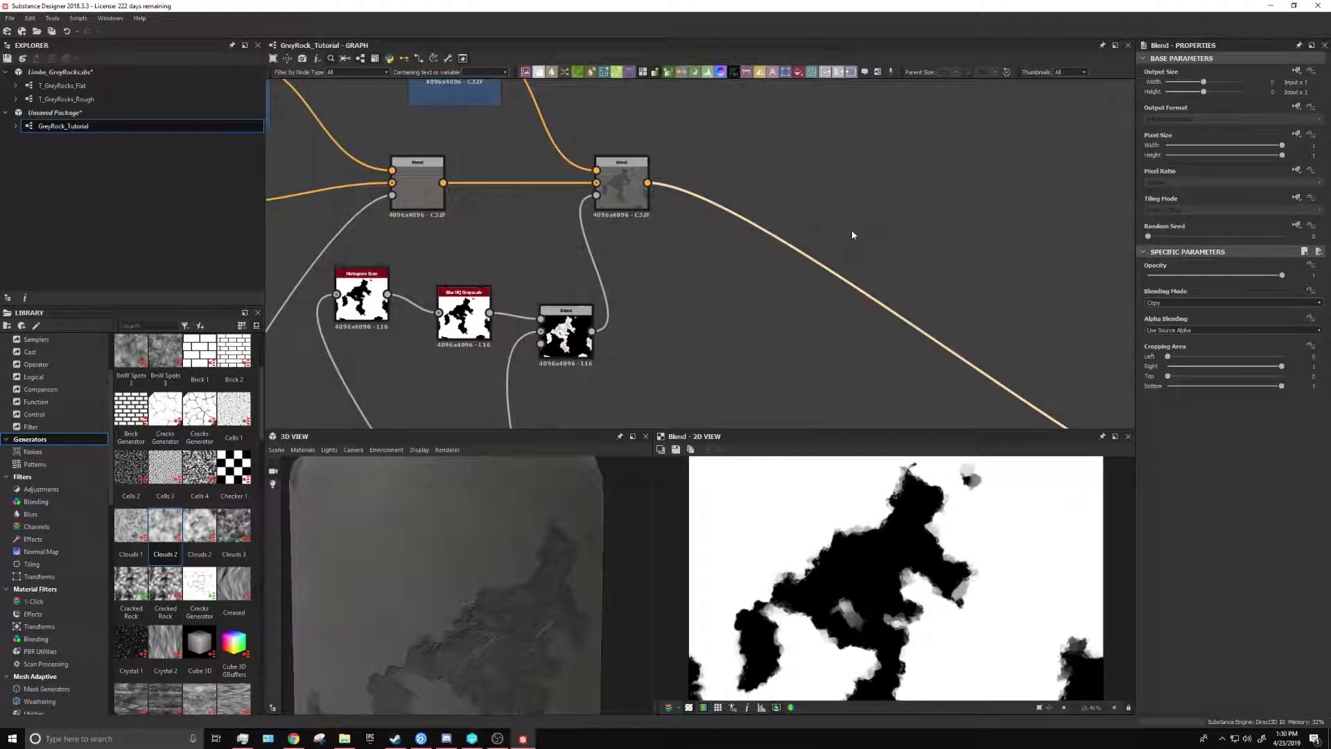
pyautogui.moveTo(970, 325); pyautogui.dragTo(768, 186)
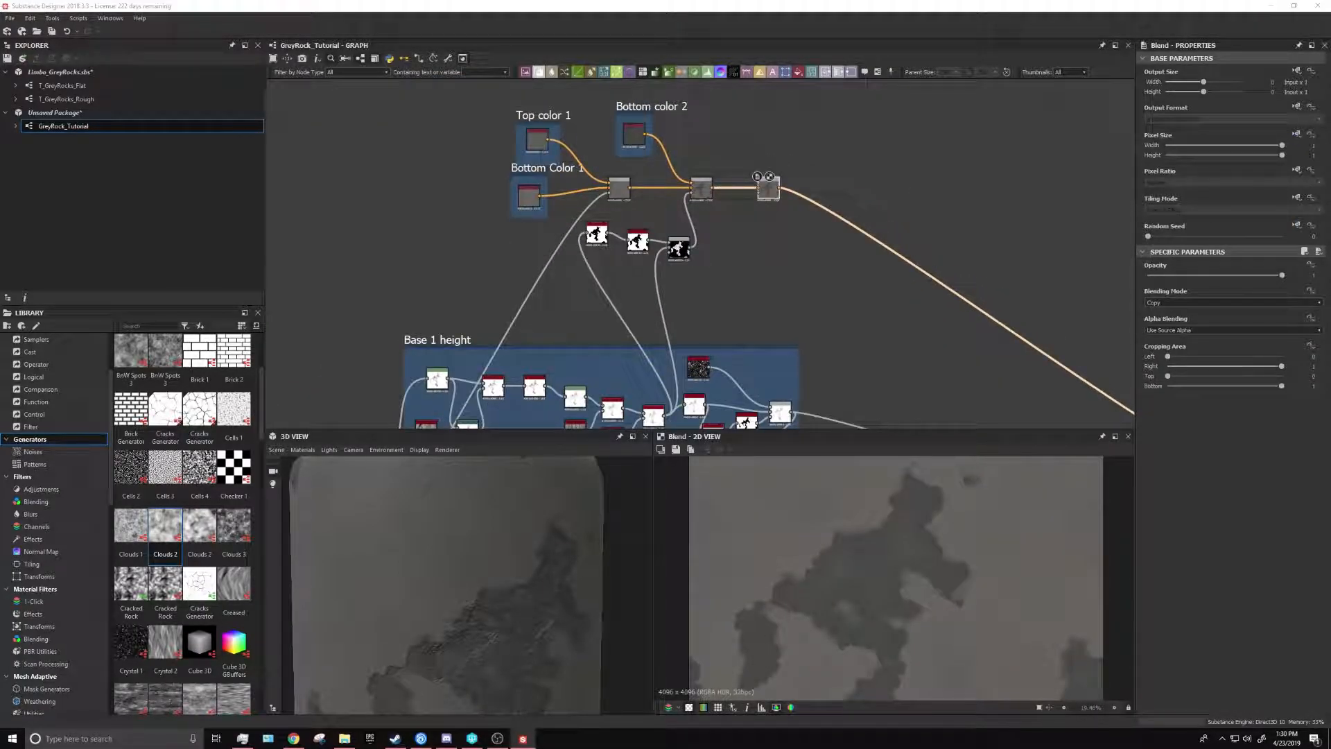
# Paste the framed Top color 2 Uniform Color node and place it above the second and third color Blends
pyautogui.scroll(4, 1002, 142)
pyautogui.moveTo(989, 282); pyautogui.dragTo(1265, 383, button='middle')
pyautogui.click(647, 221)
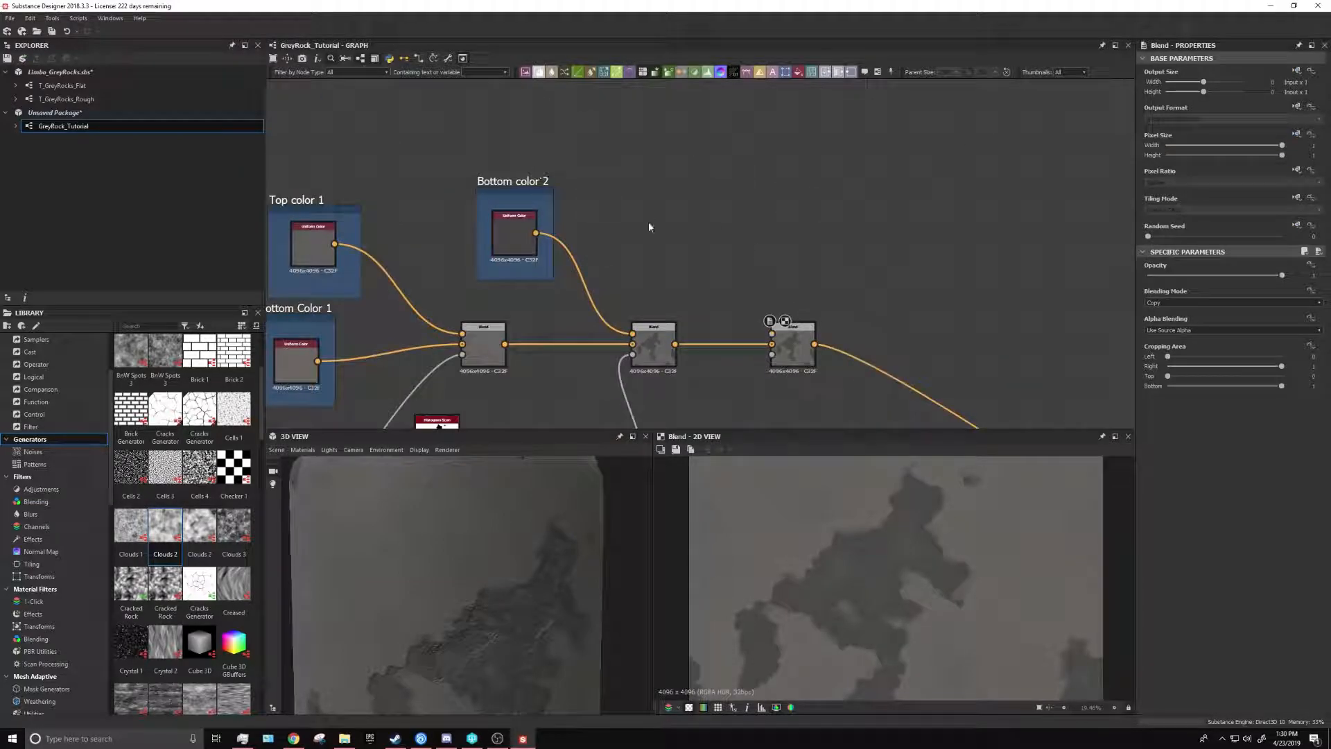
pyautogui.hotkey('ctrl', 'v')
pyautogui.click(713, 267)
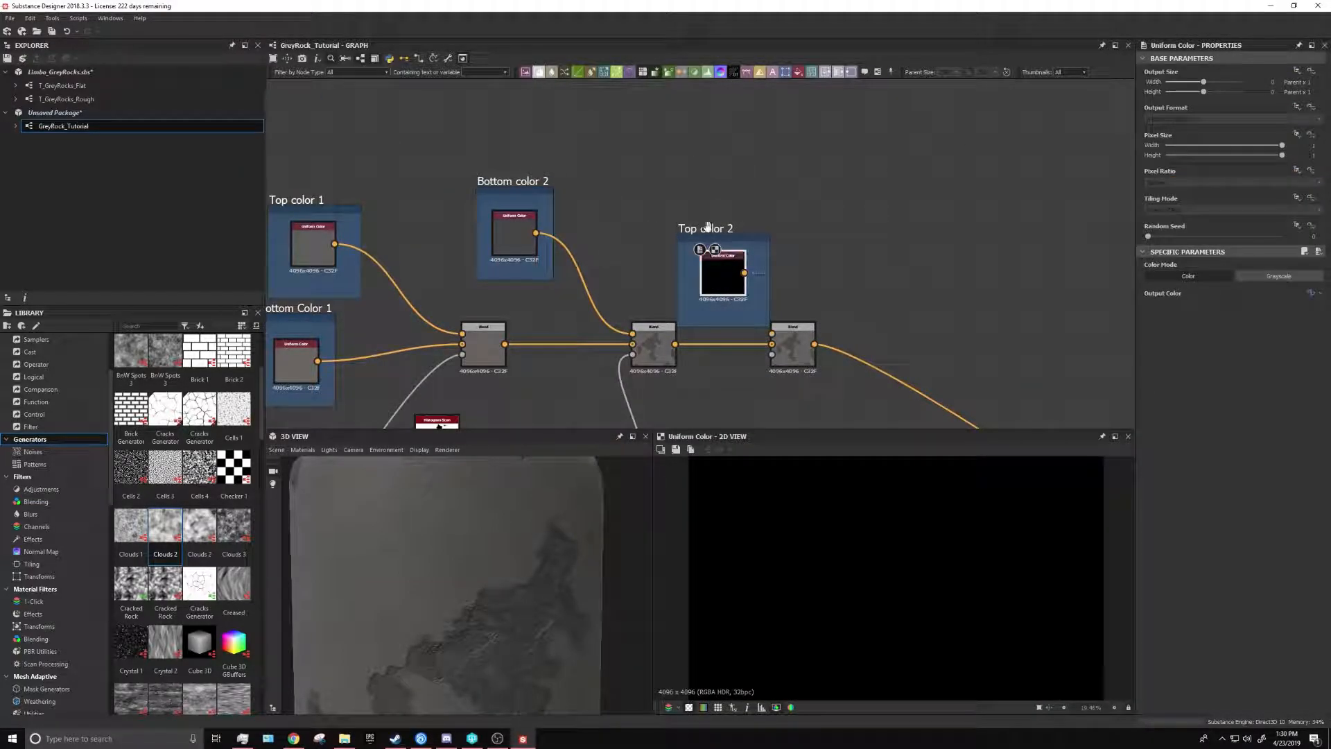
pyautogui.moveTo(714, 227); pyautogui.dragTo(694, 164)
# Shift the pasted Top color 2 frame upward and reset its Uniform Color's Output Color function to the default value
pyautogui.click(702, 215)
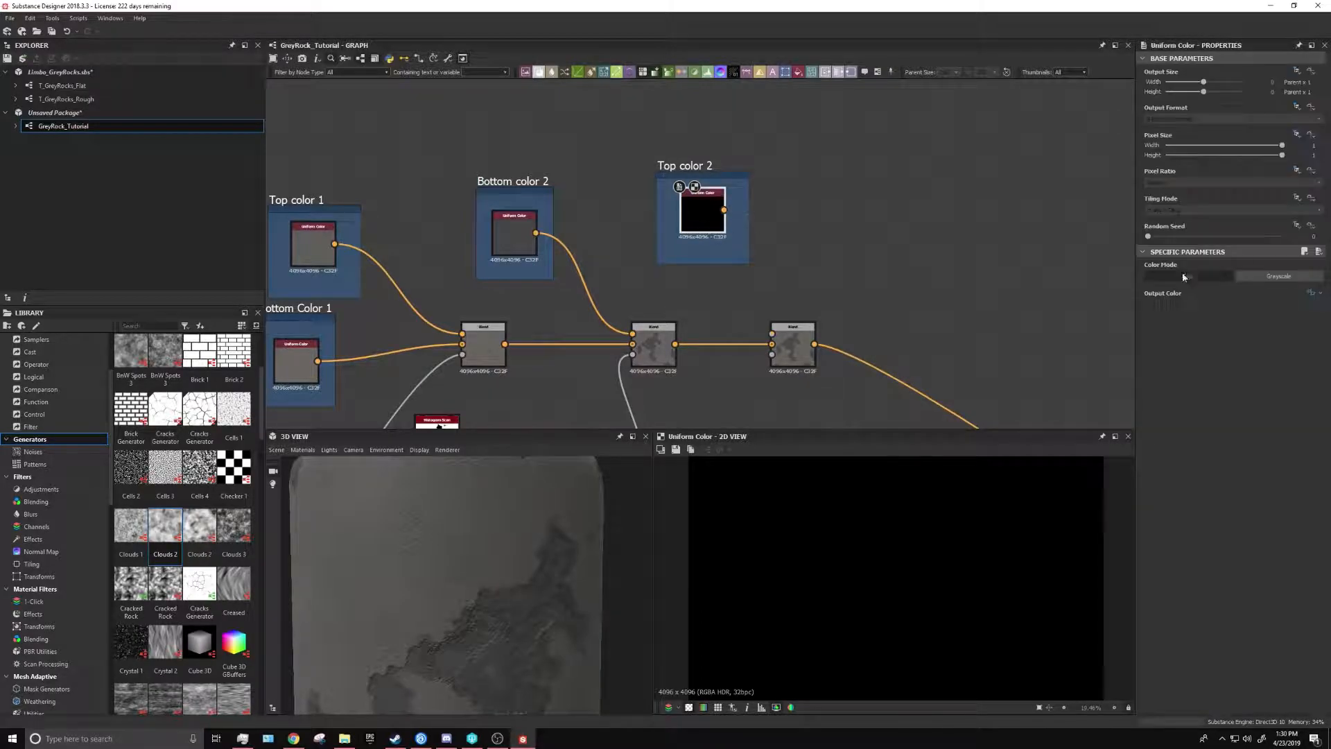
pyautogui.click(1321, 294)
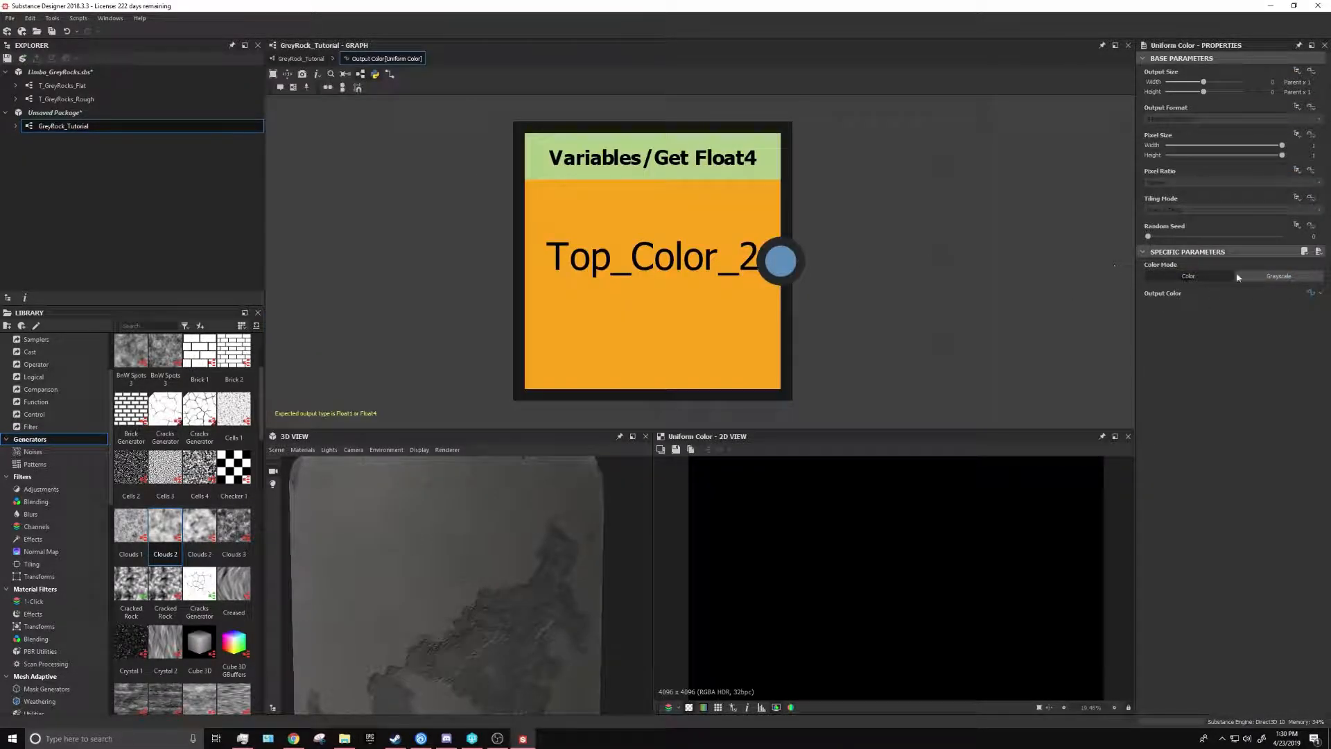
pyautogui.click(1319, 294)
pyautogui.click(1262, 363)
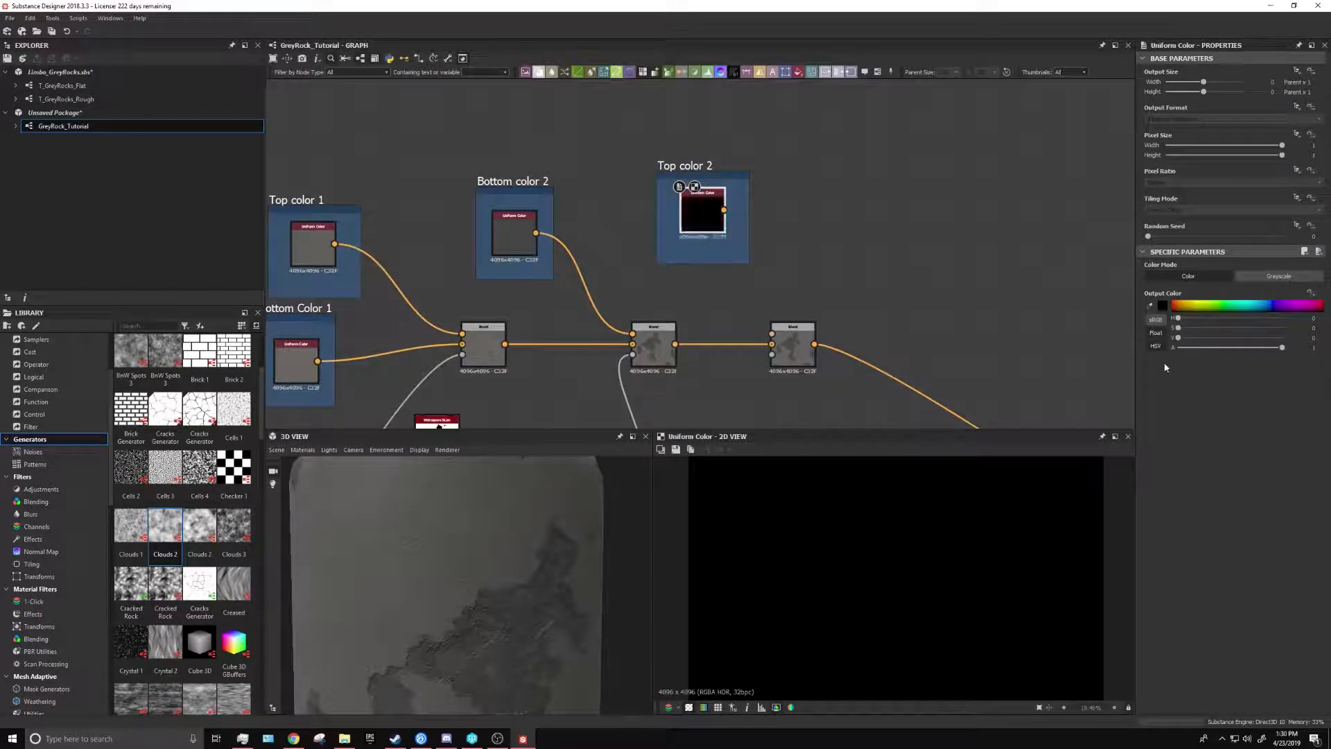
# Set the Top color 2 Uniform Color to pure red and connect it to the foreground input of the third color Blend
pyautogui.moveTo(638, 261); pyautogui.dragTo(714, 225, button='middle')
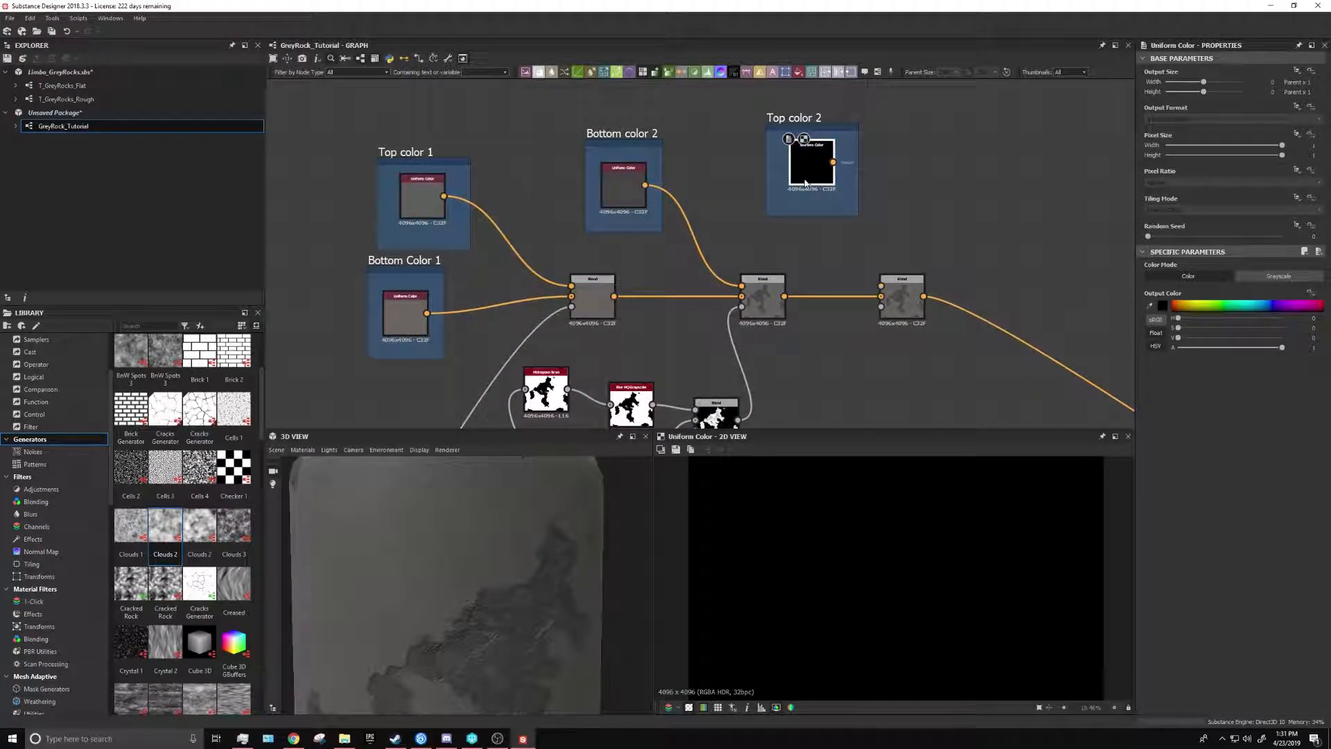
pyautogui.click(1164, 307)
pyautogui.moveTo(678, 404); pyautogui.dragTo(733, 366)
pyautogui.click(867, 354)
pyautogui.moveTo(833, 163); pyautogui.dragTo(884, 296)
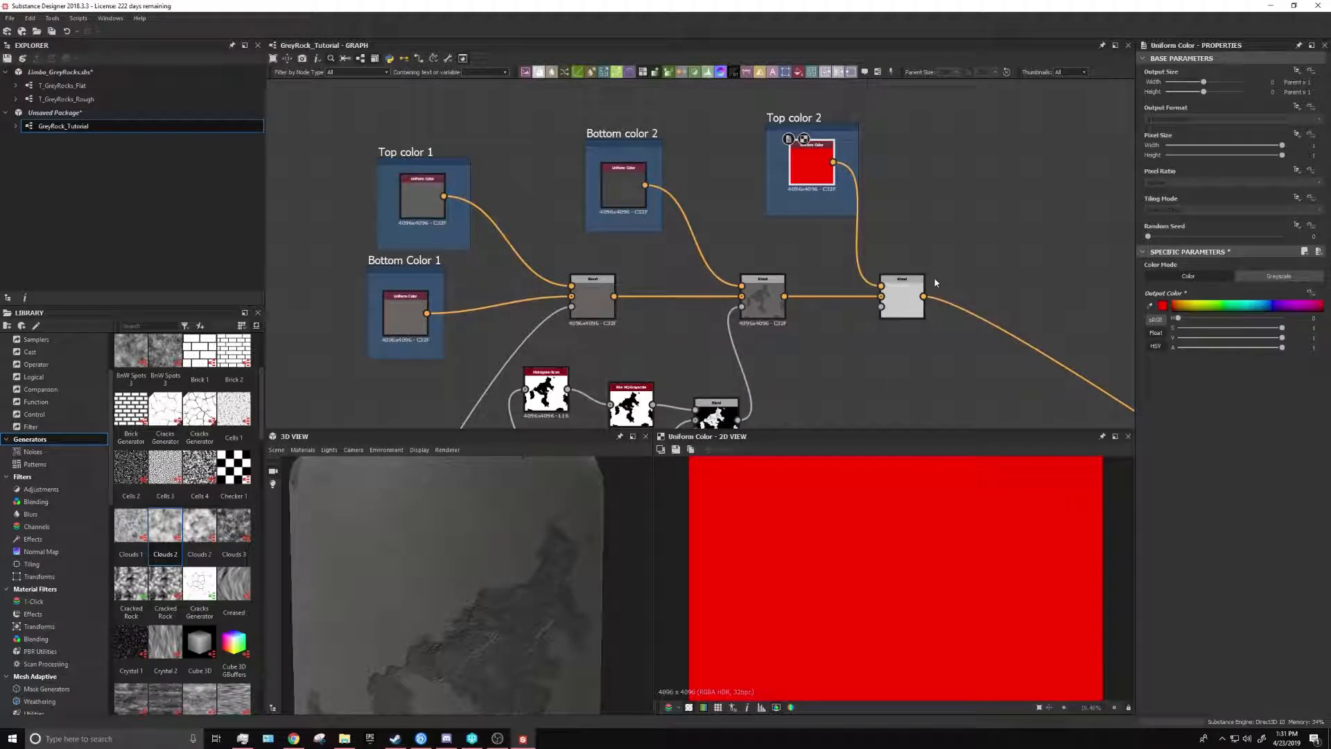
# Connect the Base 1 grayscale result to the opacity mask input of the third color Blend
pyautogui.scroll(-1, 935, 282)
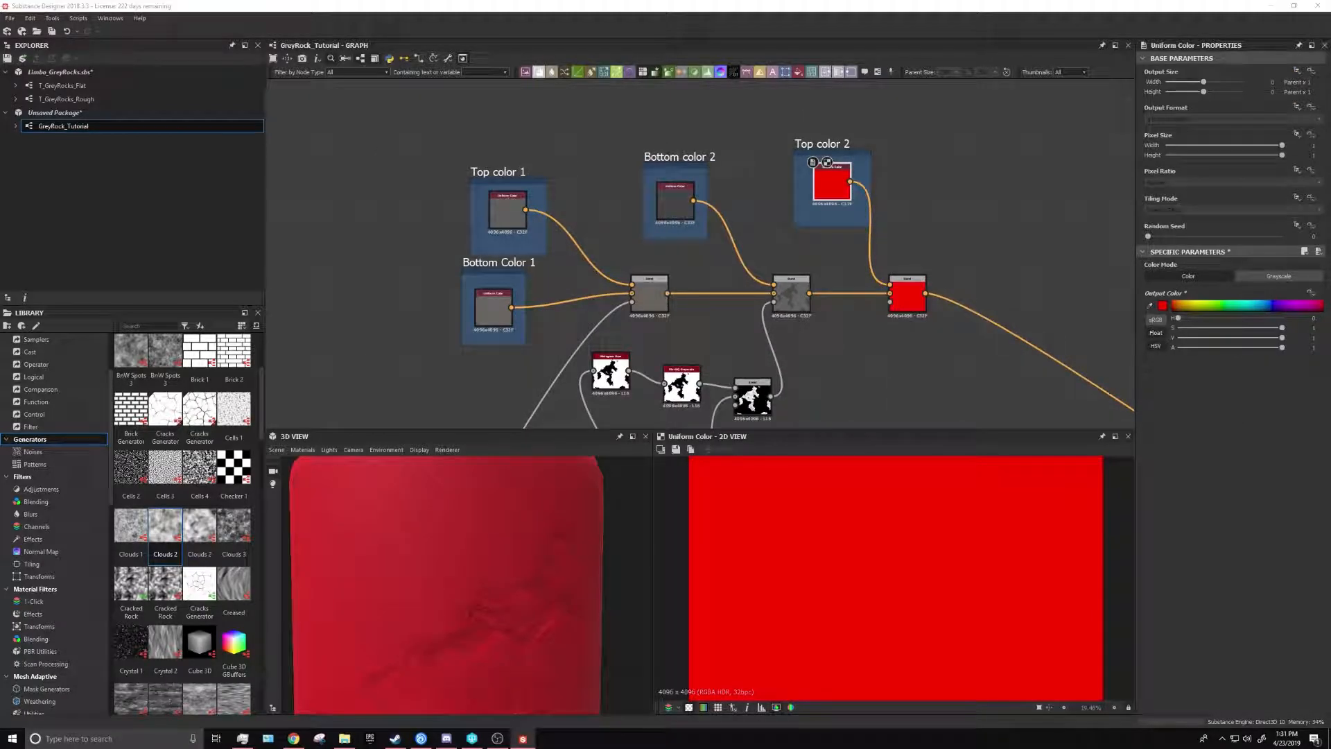
pyautogui.scroll(-6, 830, 185)
pyautogui.moveTo(829, 185); pyautogui.dragTo(916, 134, button='middle')
pyautogui.scroll(4, 728, 350)
pyautogui.moveTo(711, 393); pyautogui.dragTo(672, 367, button='middle')
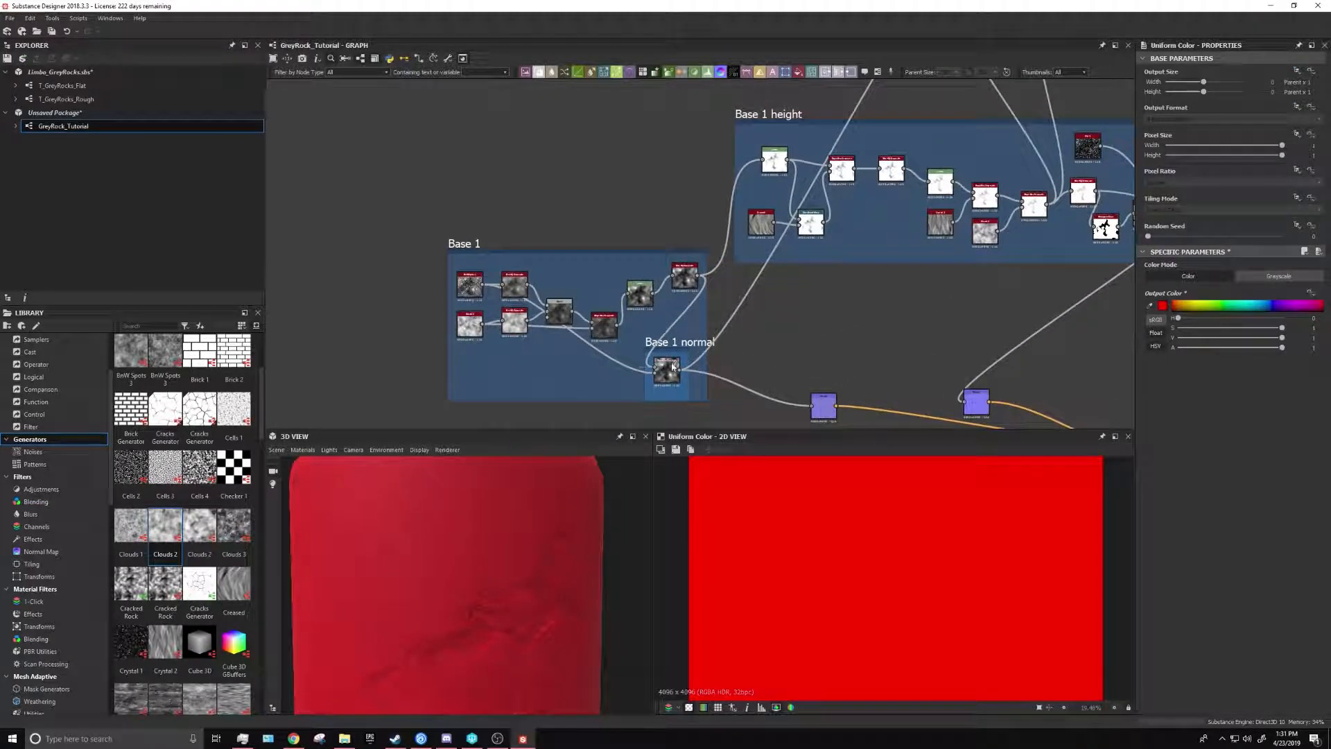
pyautogui.moveTo(1060, 163); pyautogui.dragTo(732, 327, button='middle')
pyautogui.scroll(3, 915, 97)
pyautogui.click(780, 99)
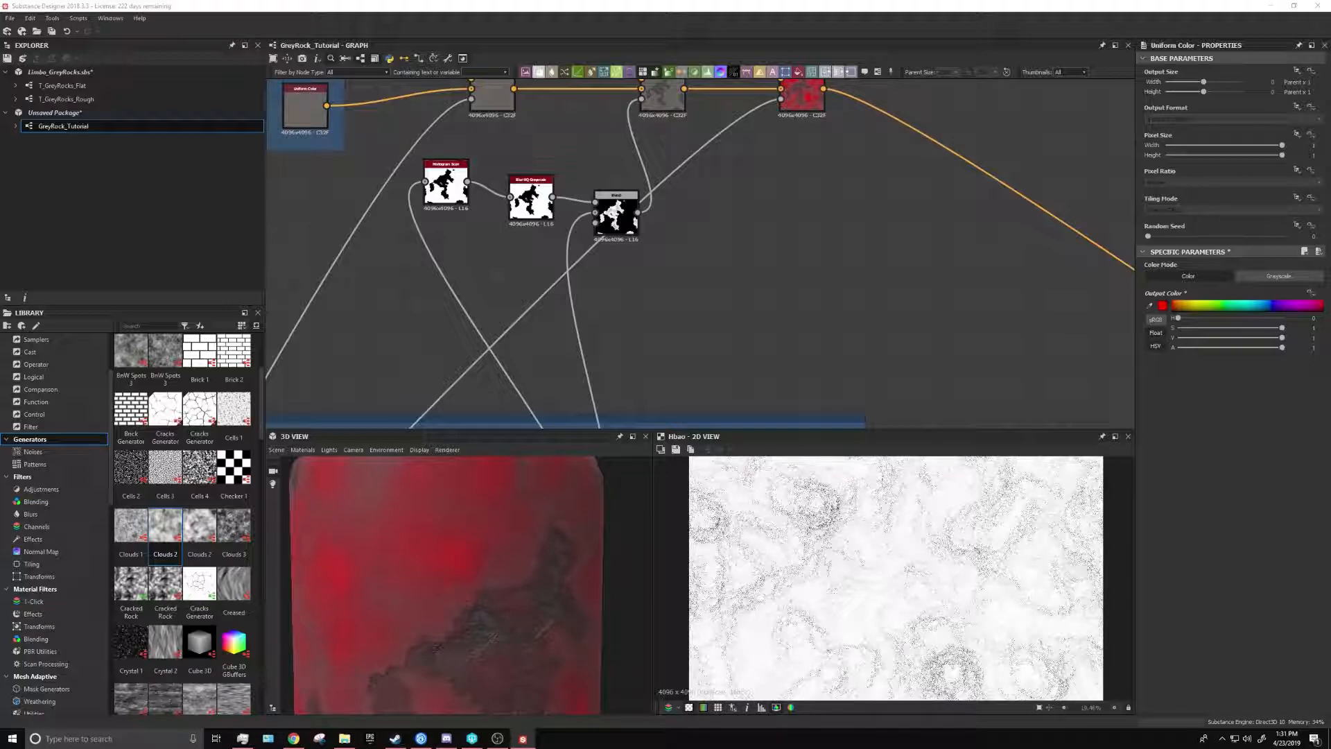
# Paste an Ambient Occlusion and Histogram Scan pair below the third Blend and reroute the Base 1 link into the Ambient Occlusion input
pyautogui.moveTo(939, 212); pyautogui.dragTo(941, 257, button='middle')
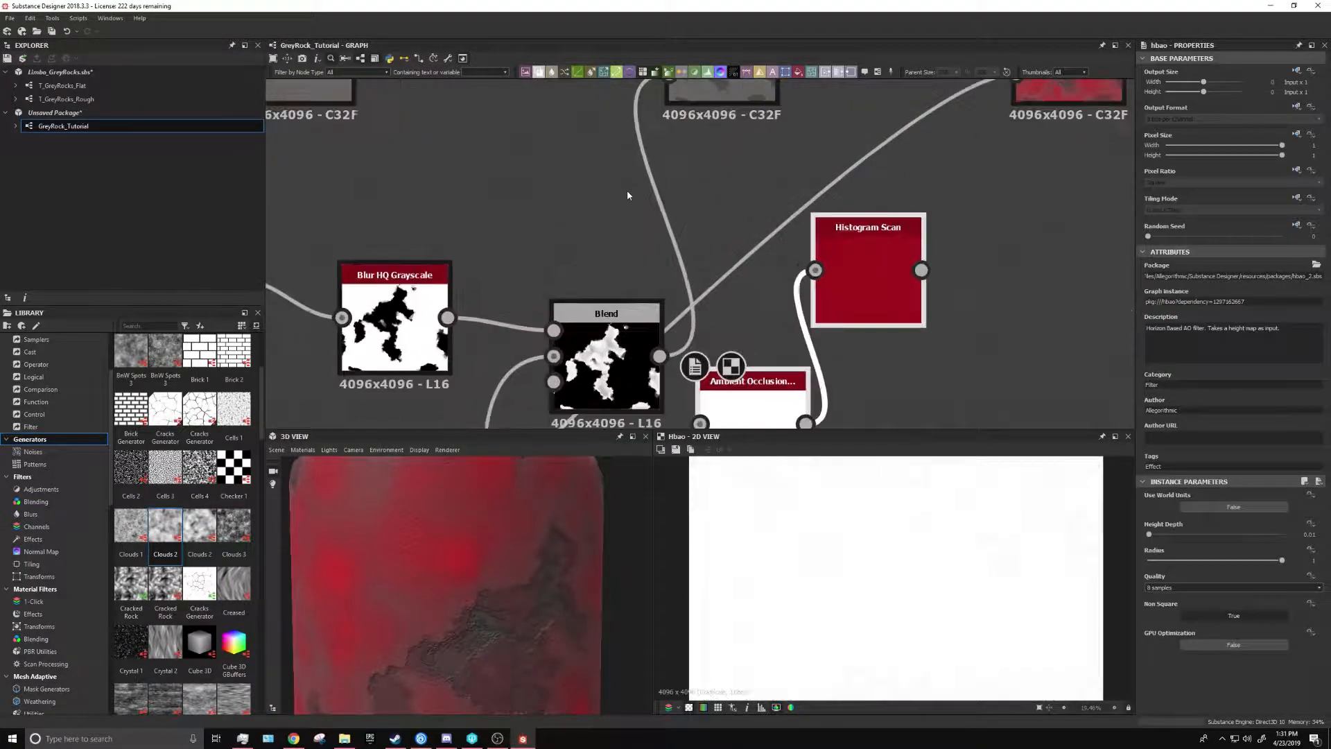
pyautogui.moveTo(734, 388); pyautogui.dragTo(766, 283)
pyautogui.doubleClick(792, 292)
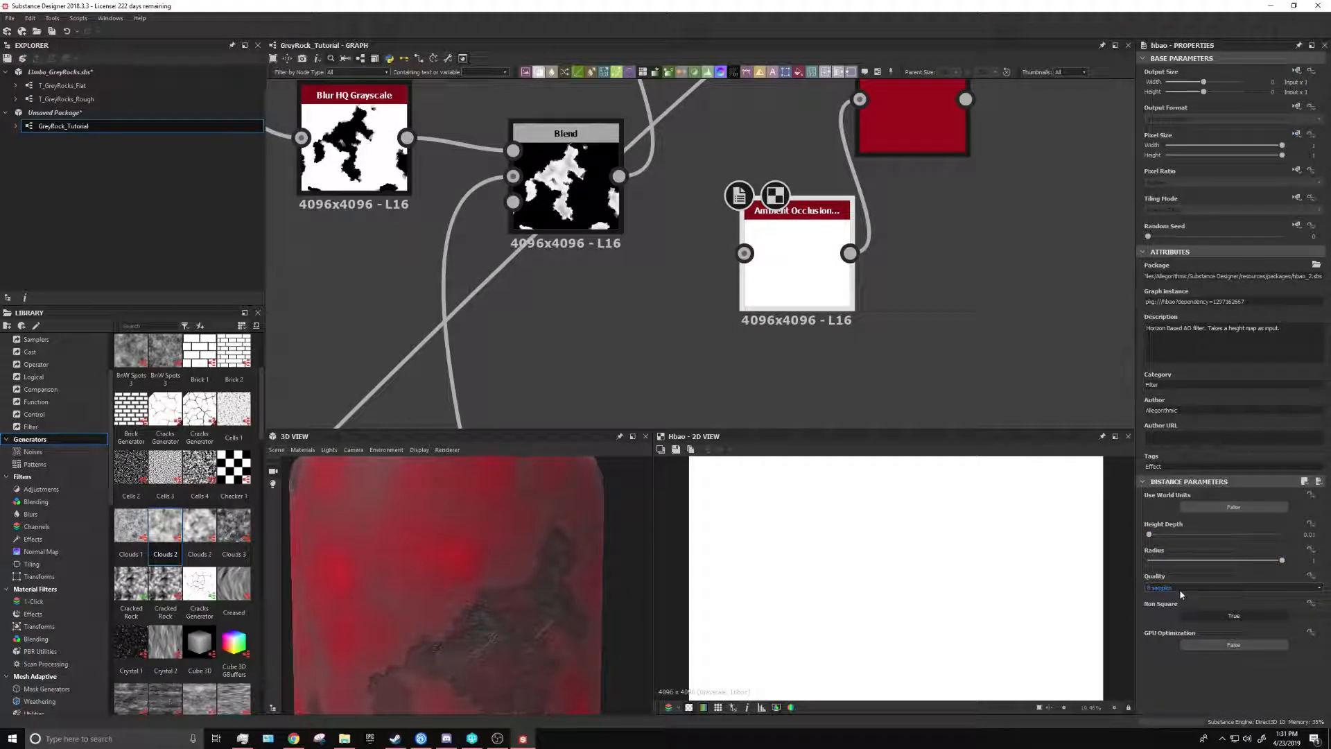
pyautogui.scroll(-2, 790, 347)
pyautogui.moveTo(844, 140); pyautogui.dragTo(818, 206, button='middle')
pyautogui.keyDown('shift'); pyautogui.moveTo(845, 145); pyautogui.dragTo(705, 378); pyautogui.keyUp('shift')
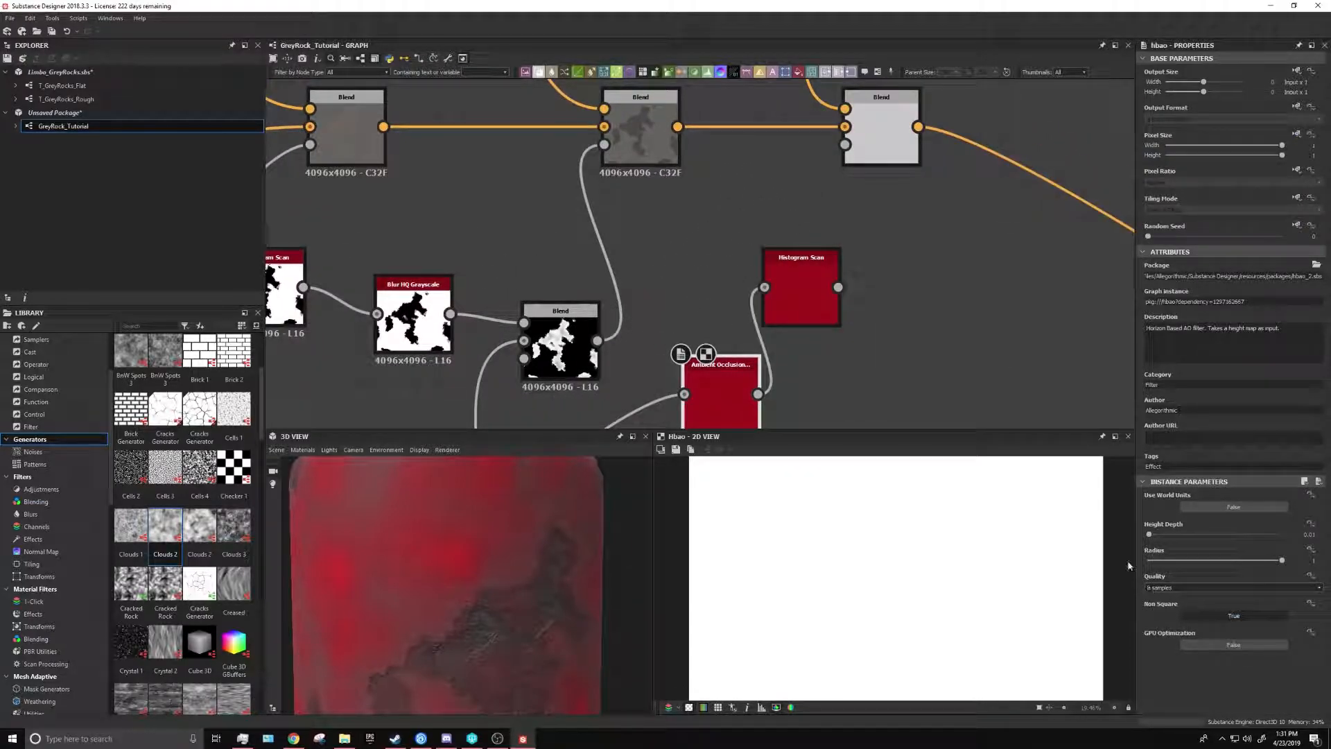
# Reset the pasted Histogram Scan's Position and Invert Position functions to their default values
pyautogui.doubleClick(793, 306)
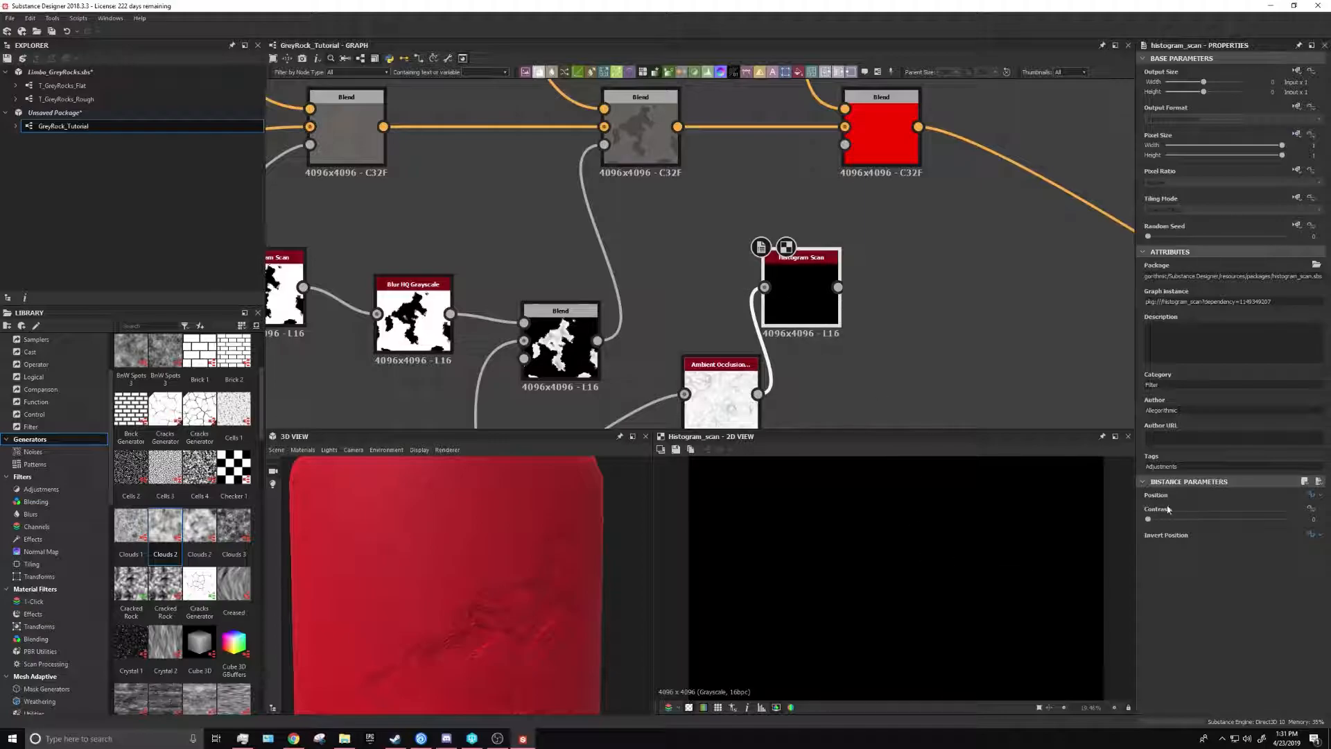
pyautogui.click(1322, 495)
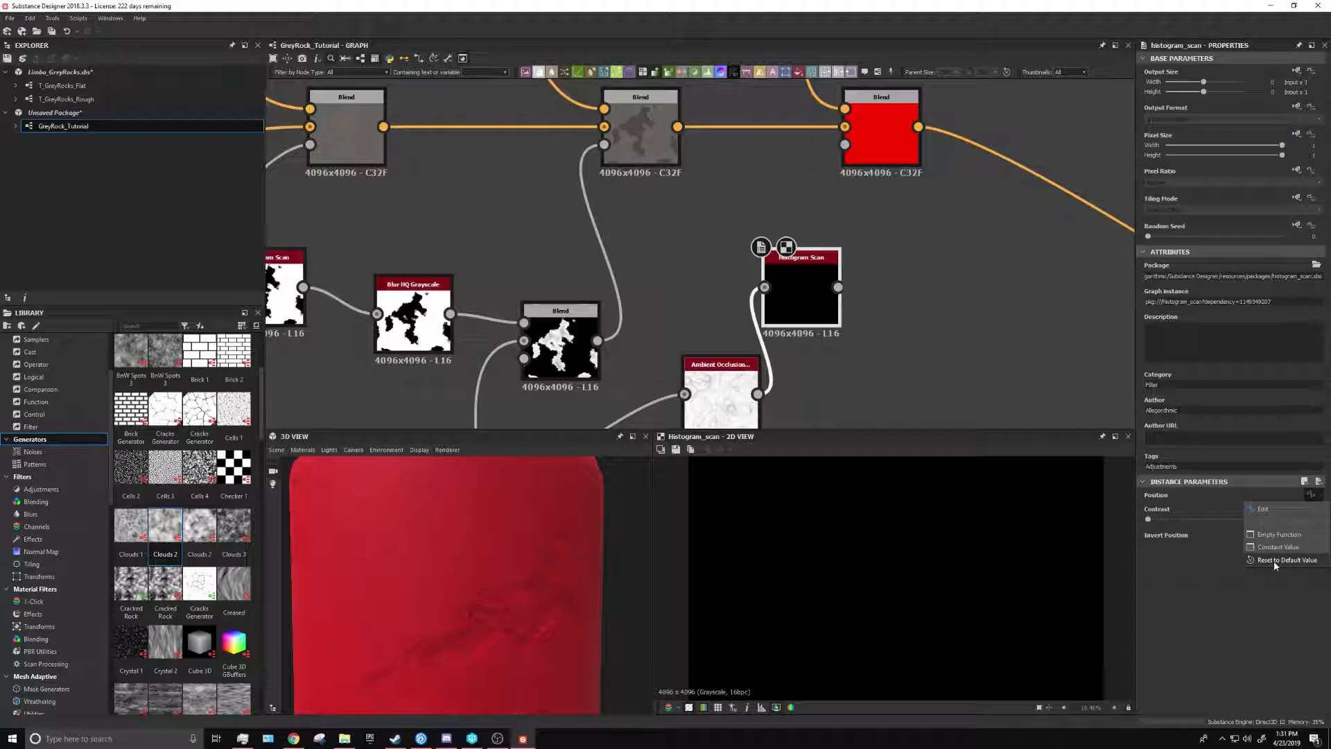
pyautogui.click(1274, 560)
pyautogui.click(1312, 547)
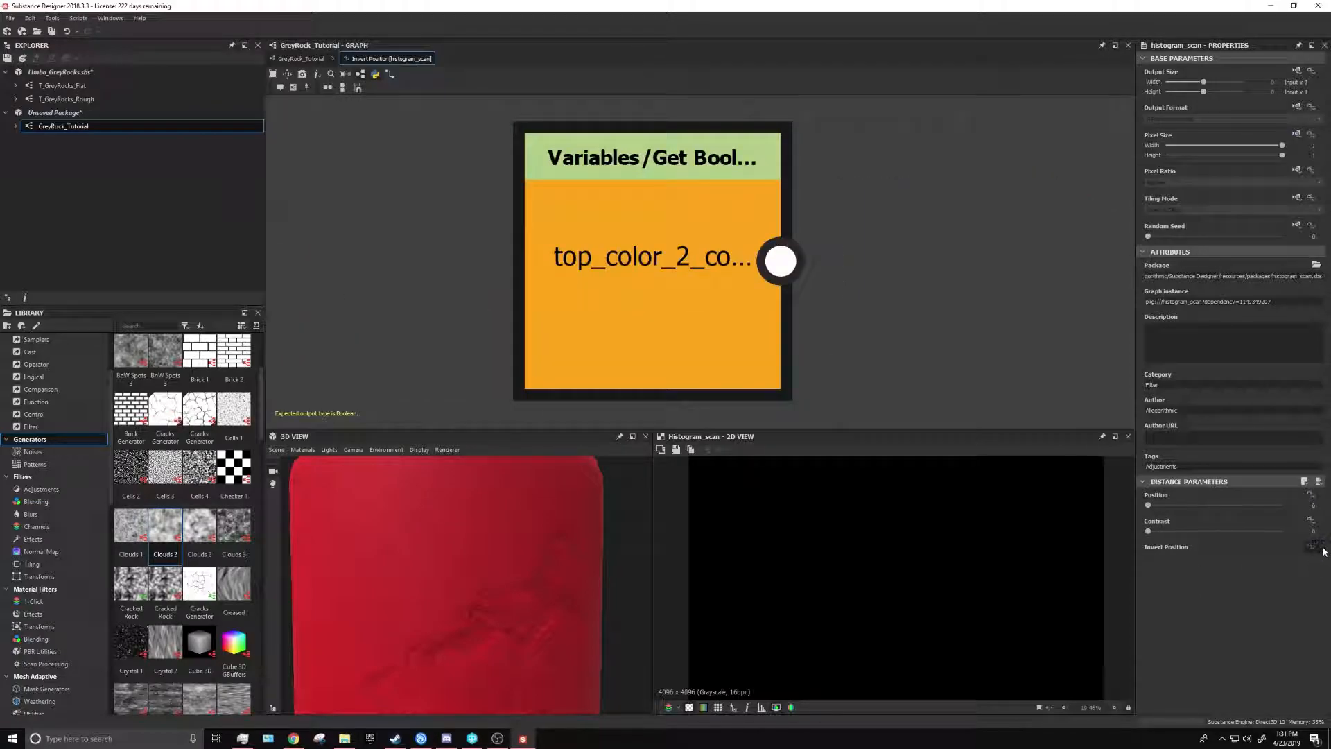
pyautogui.click(1323, 547)
pyautogui.click(1274, 613)
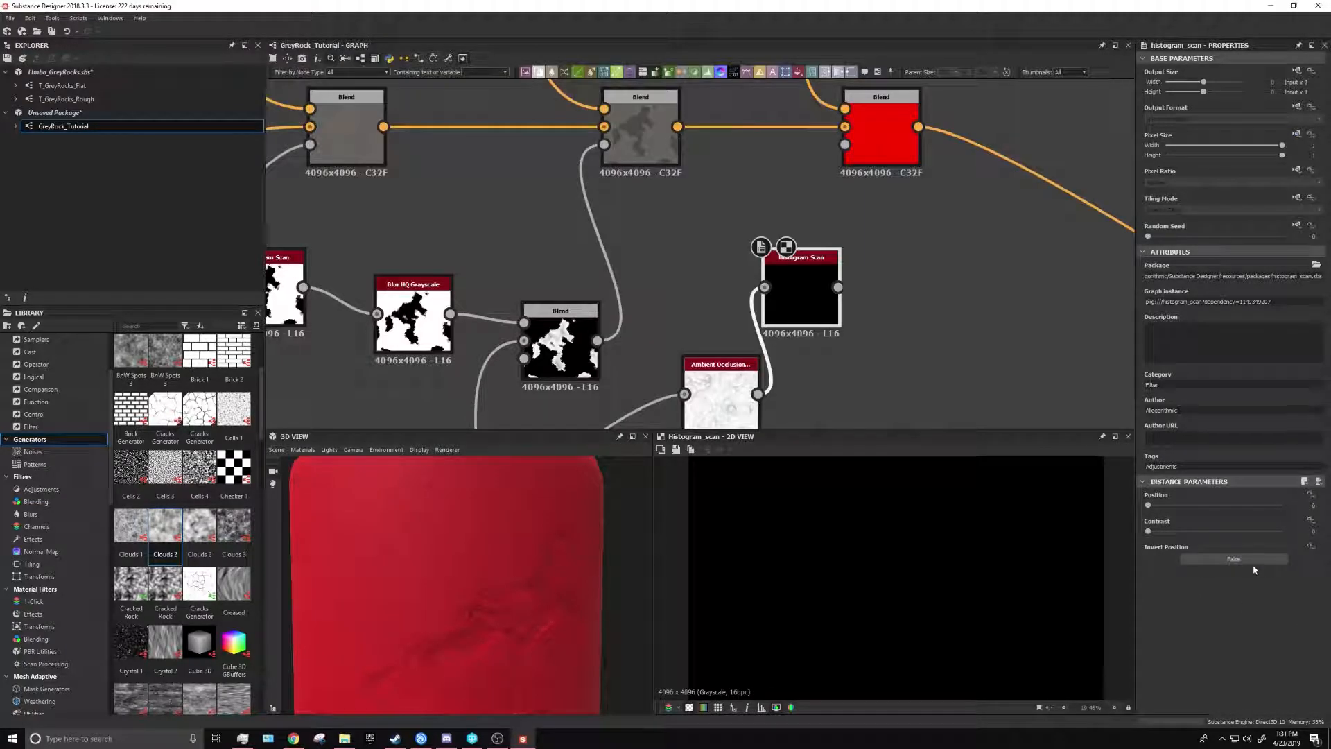
# Set the Histogram Scan's Position to 0.01, connect it to the third Blend's mask input, and inspect the 3D model
pyautogui.moveTo(1149, 507); pyautogui.dragTo(1151, 510)
pyautogui.scroll(7, 917, 602)
pyautogui.doubleClick(1308, 505)
pyautogui.write('0.01')
pyautogui.press('Return')
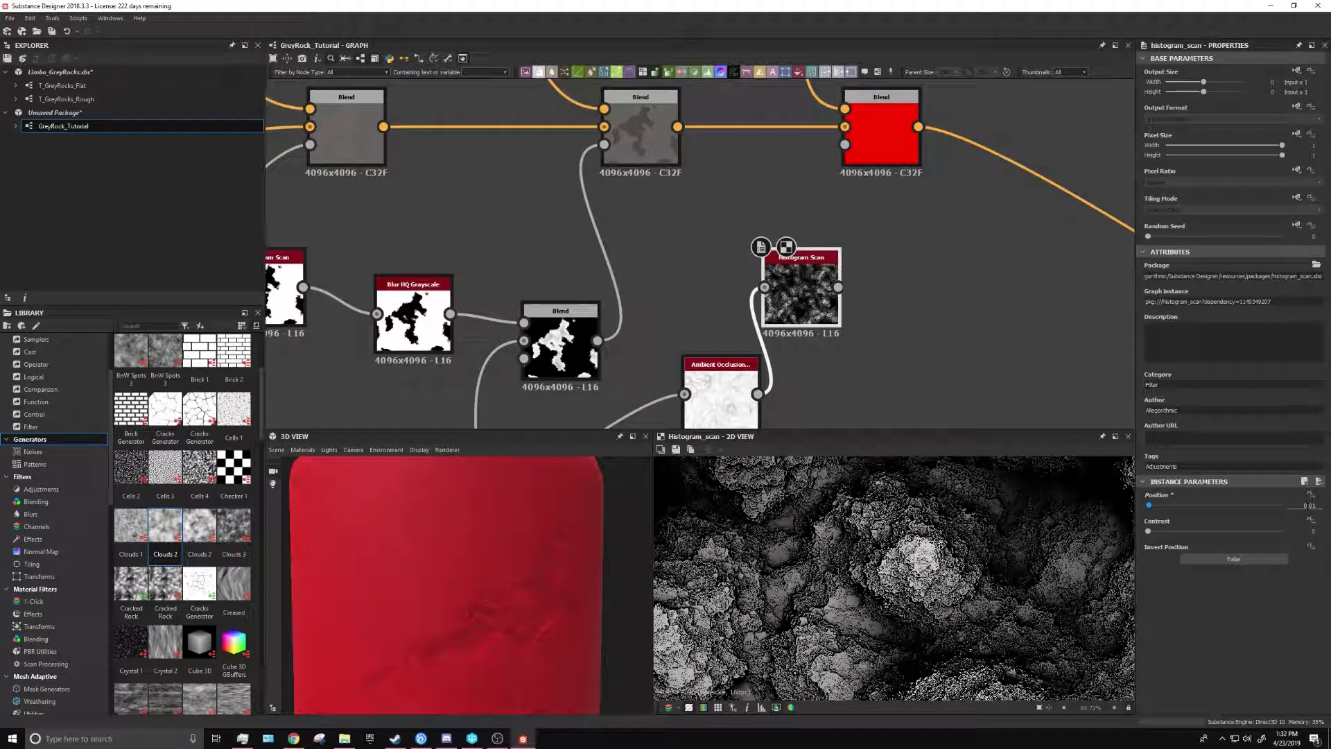
pyautogui.moveTo(940, 176); pyautogui.dragTo(822, 193, button='middle')
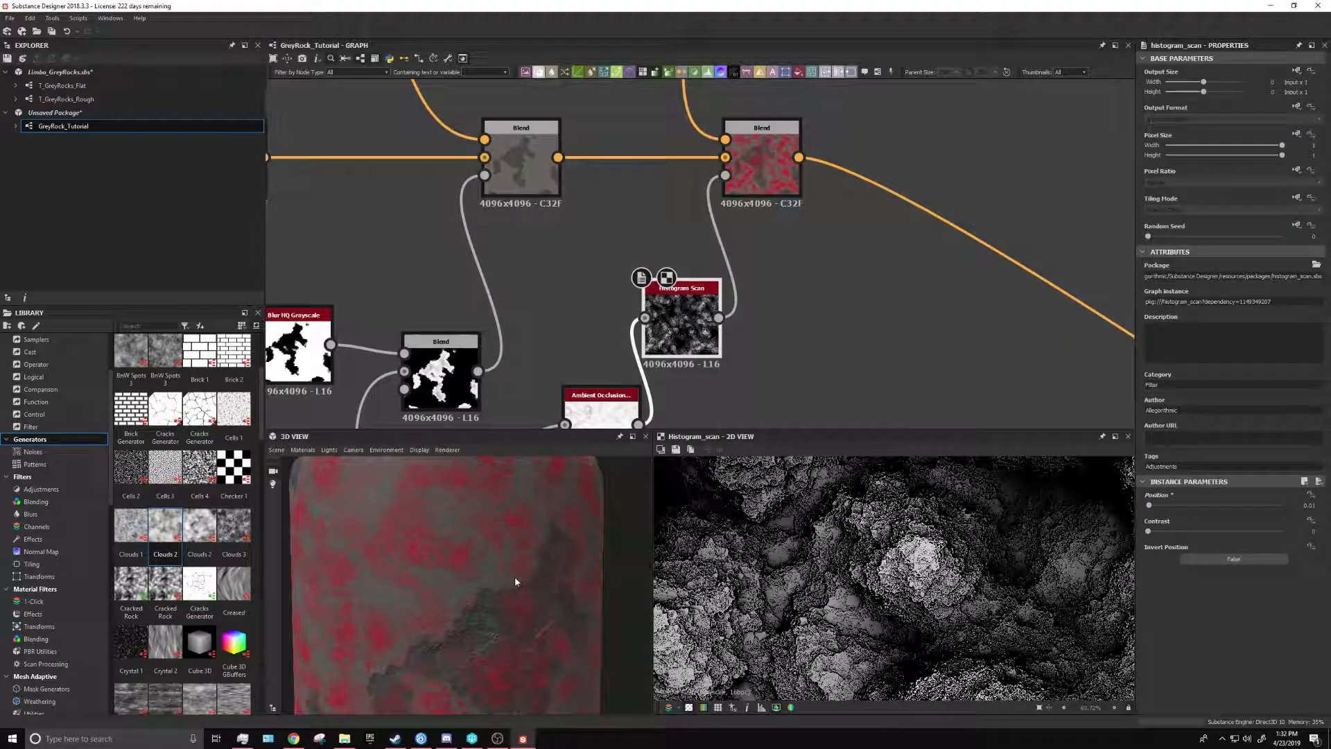
pyautogui.scroll(3, 436, 582)
pyautogui.moveTo(495, 579); pyautogui.dragTo(433, 582)
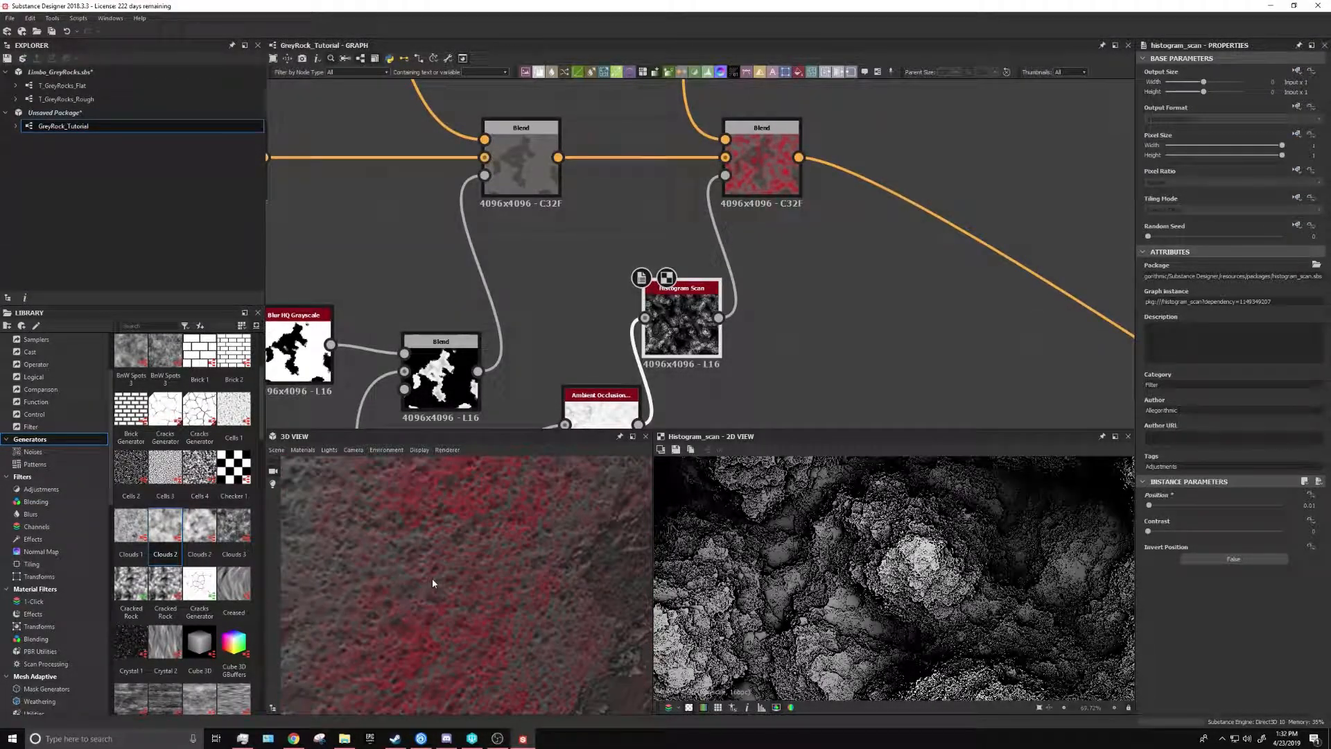
# Preview the Ambient Occlusion node, refine the Histogram Scan's Position to 0.005, and check the mask on the 3D model
pyautogui.moveTo(555, 326); pyautogui.dragTo(584, 241, button='middle')
pyautogui.click(633, 363)
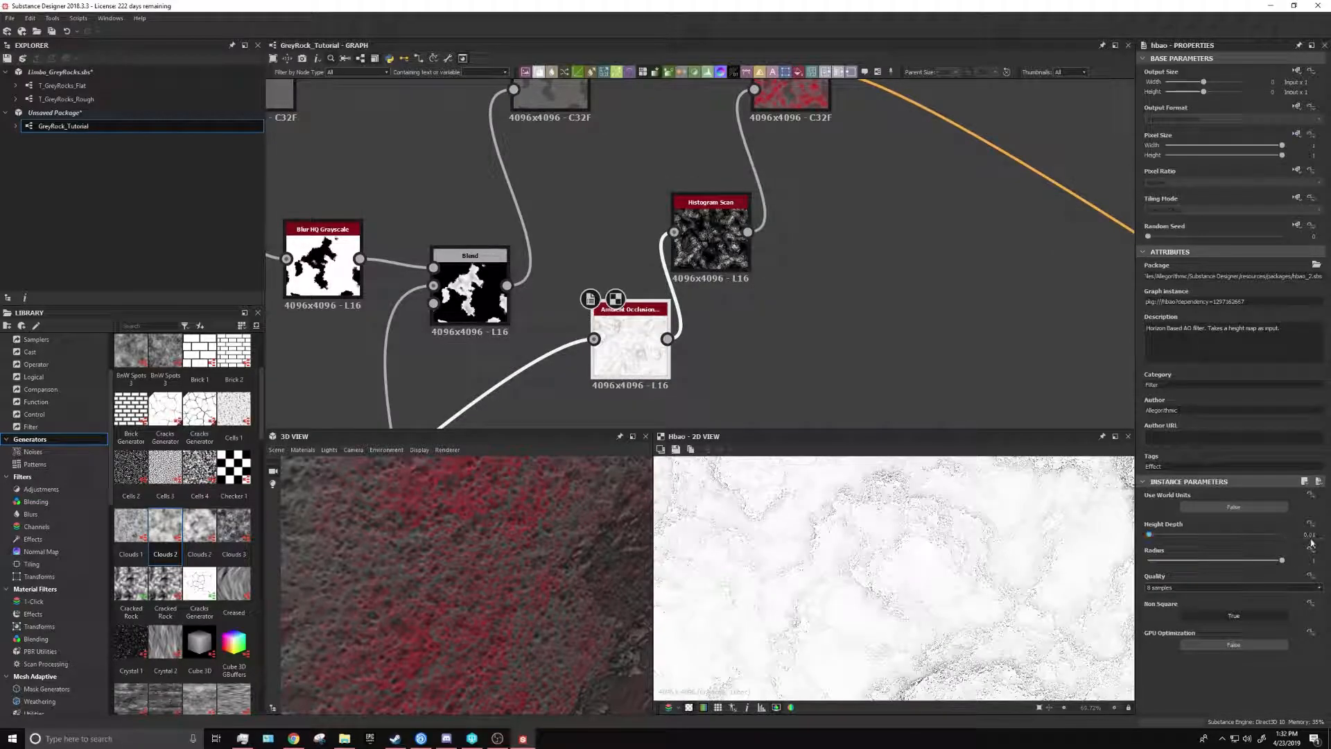
pyautogui.click(743, 262)
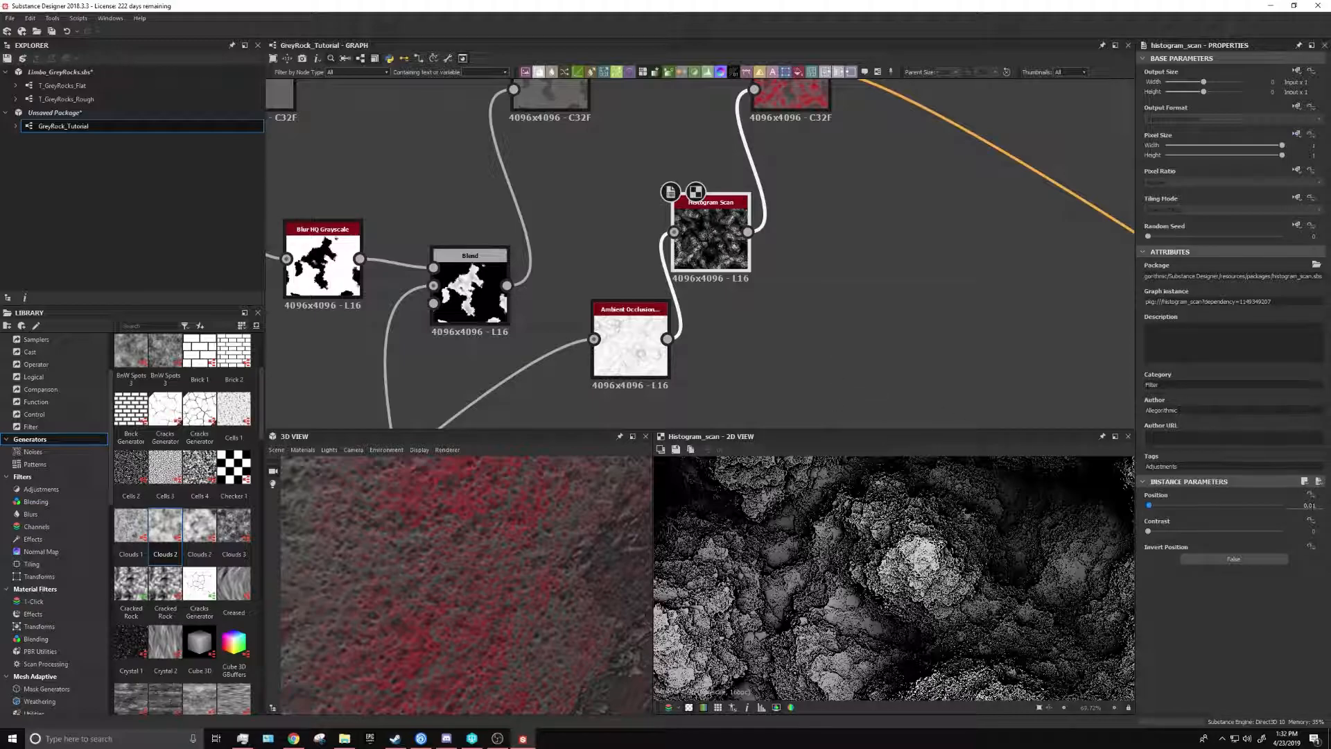
pyautogui.write('1')
pyautogui.press('Return')
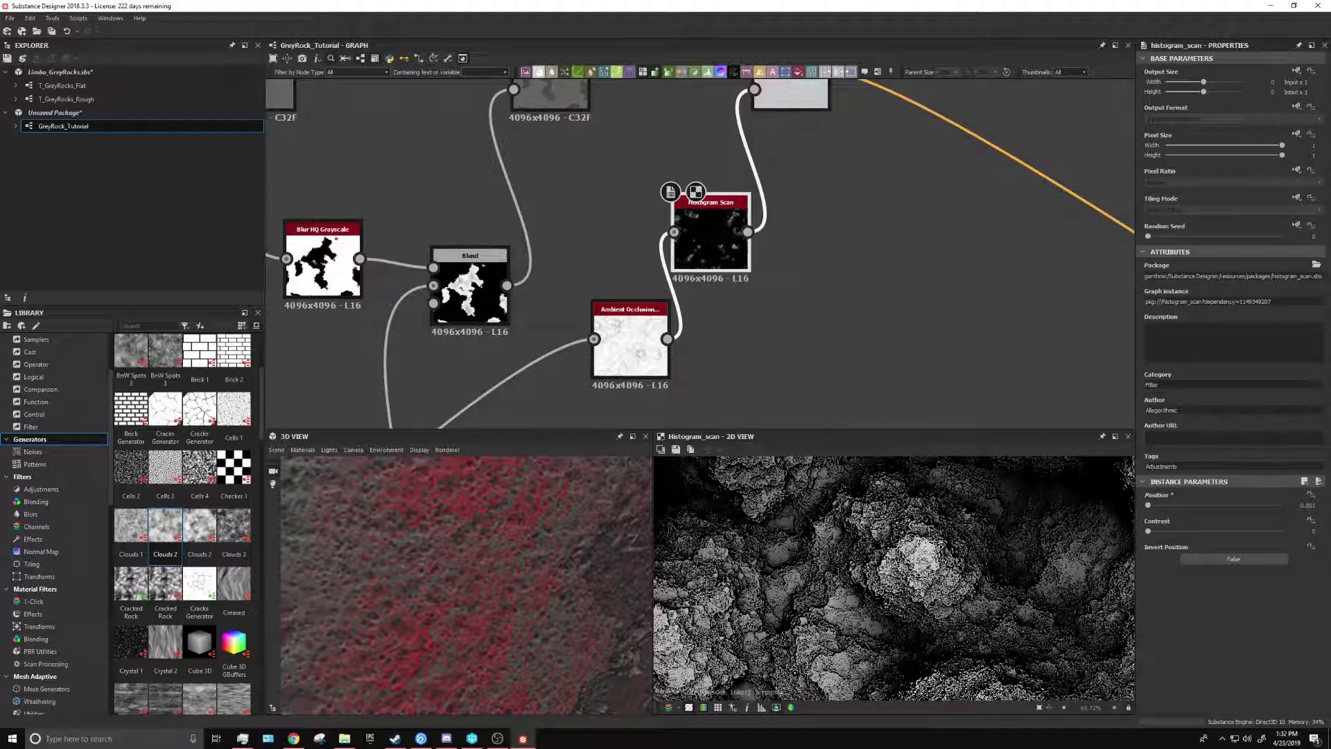
pyautogui.doubleClick(1316, 505)
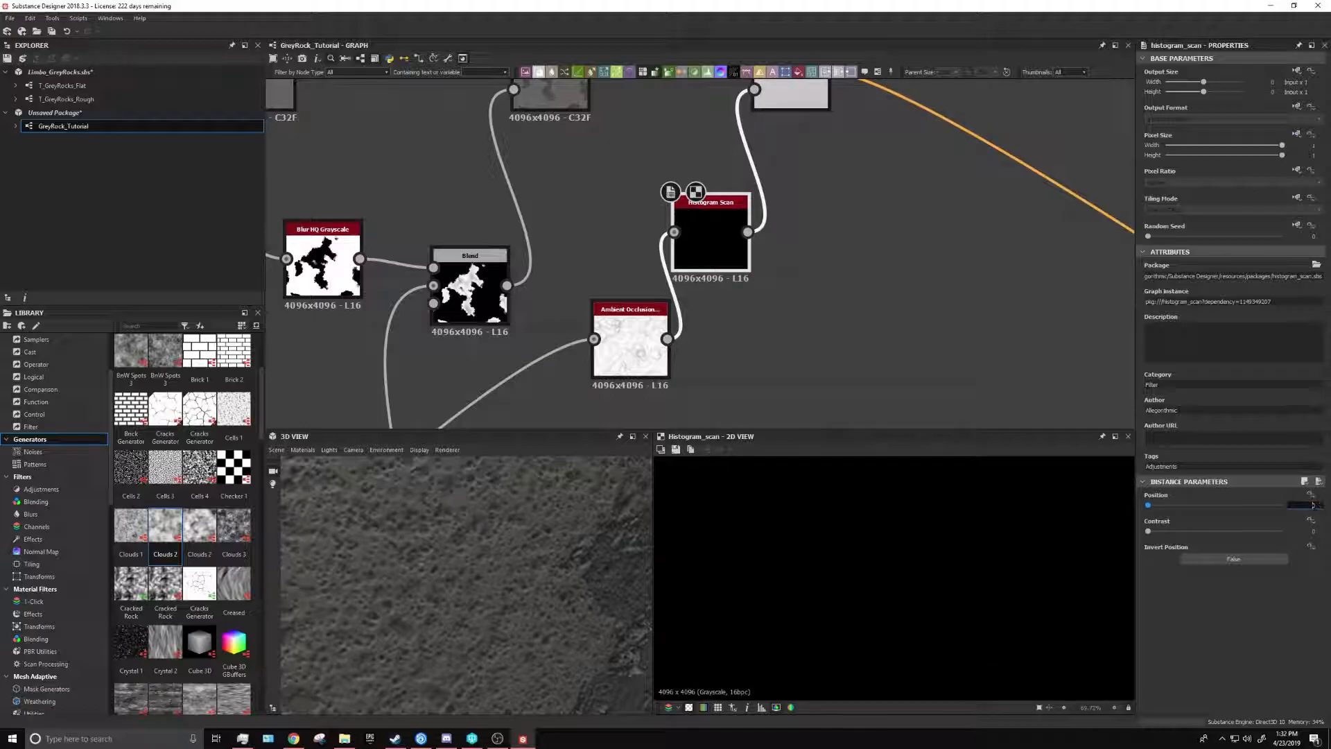
pyautogui.write('0.98')
pyautogui.press('Return')
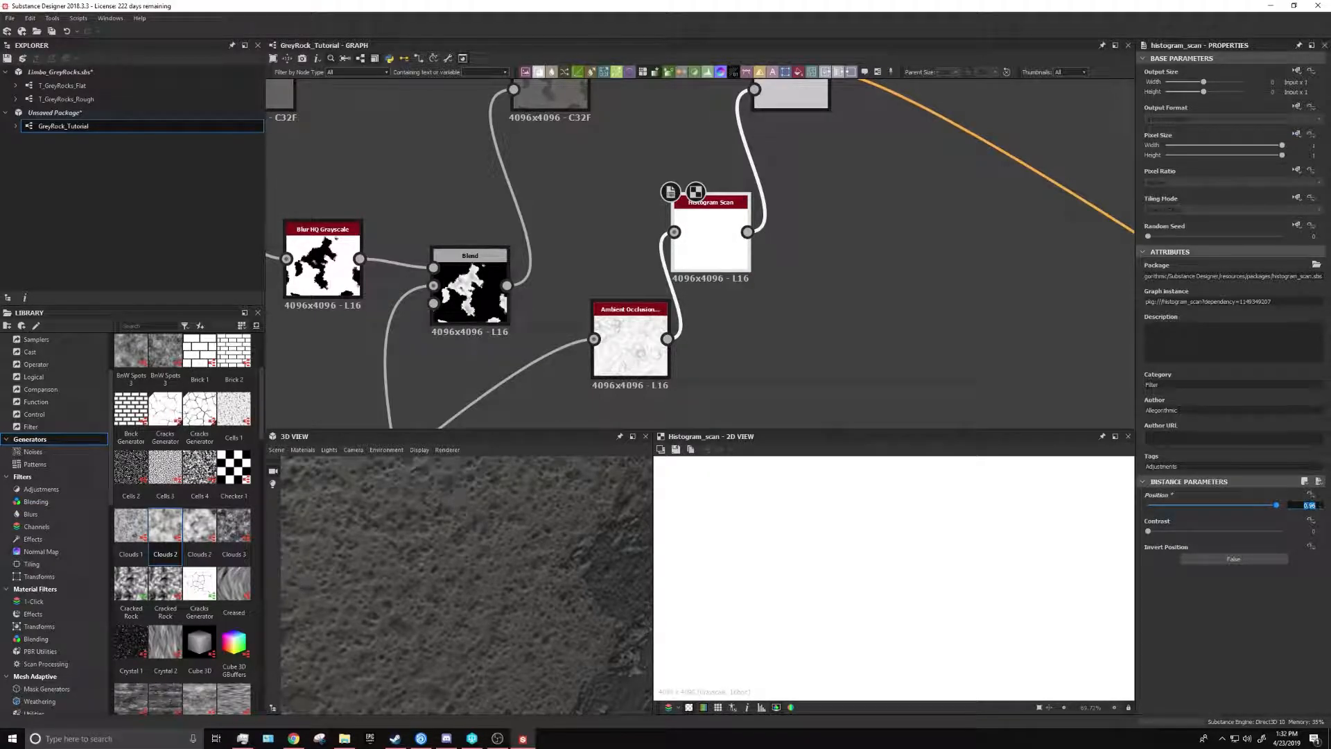
pyautogui.write('0.005')
pyautogui.press('Return')
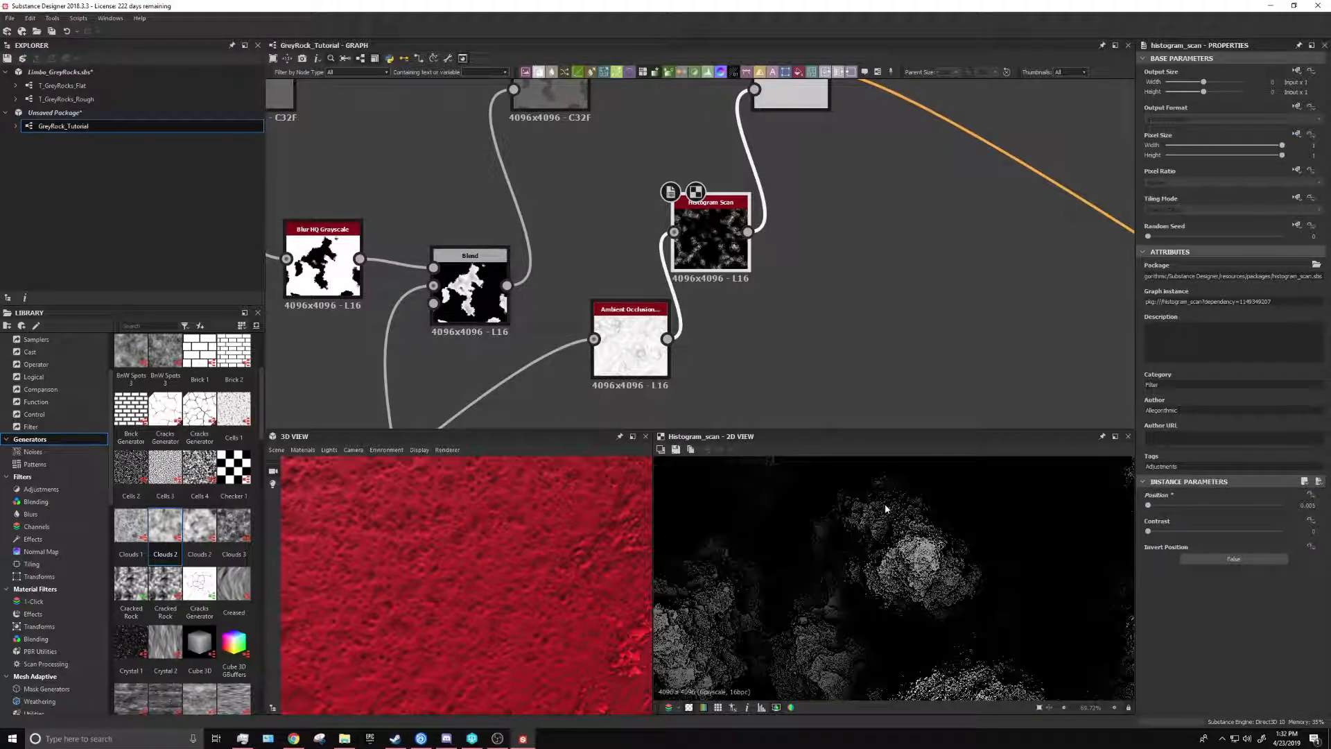
pyautogui.scroll(-5, 434, 527)
pyautogui.moveTo(455, 573)
pyautogui.mouseDown()
pyautogui.moveTo(505, 591)
pyautogui.moveTo(457, 584)
pyautogui.mouseUp()
# Replace the red of Top color 2 with a grey sampled from another Uniform Color preview using the color picker
pyautogui.moveTo(761, 309); pyautogui.dragTo(783, 419, button='middle')
pyautogui.click(804, 182)
pyautogui.moveTo(770, 111); pyautogui.dragTo(732, 291, button='middle')
pyautogui.click(627, 142)
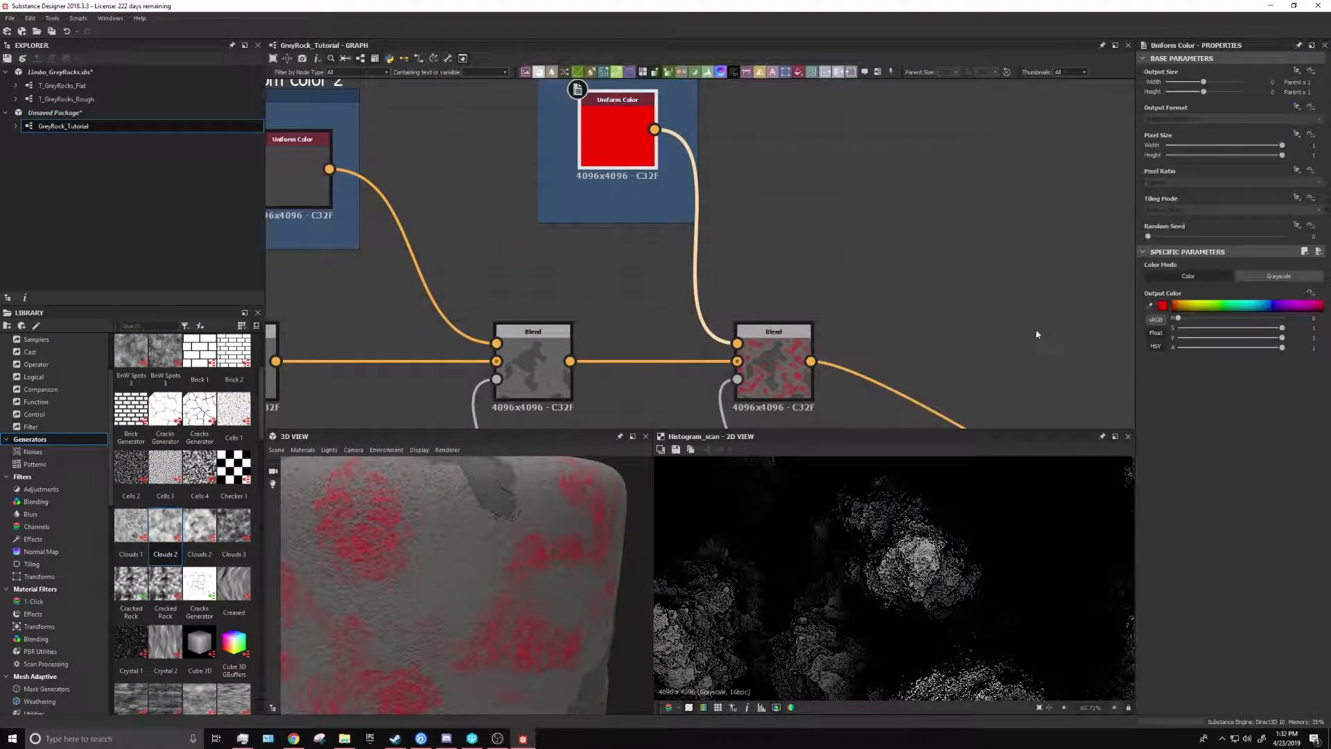
pyautogui.click(1161, 307)
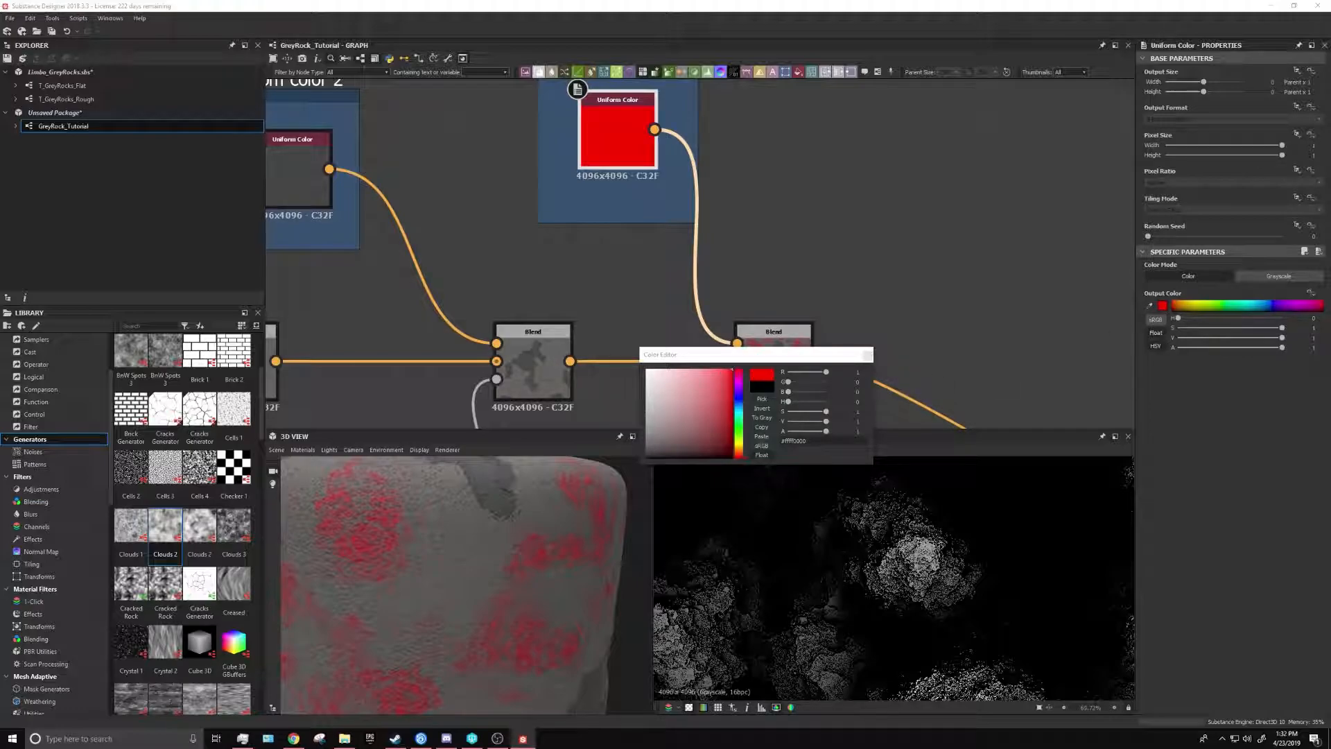
pyautogui.click(1149, 306)
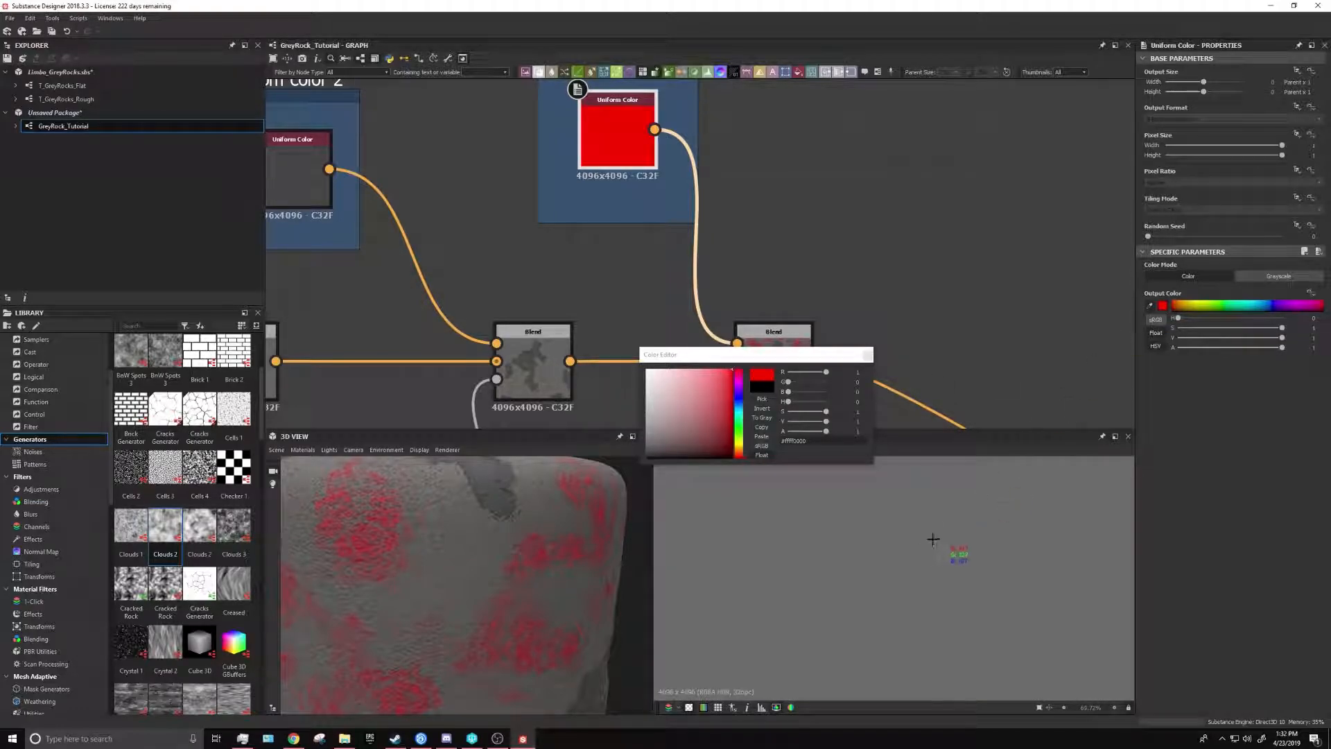
pyautogui.click(957, 554)
pyautogui.click(868, 355)
pyautogui.moveTo(530, 608)
pyautogui.mouseDown()
pyautogui.moveTo(499, 591)
pyautogui.moveTo(534, 588)
pyautogui.mouseUp()
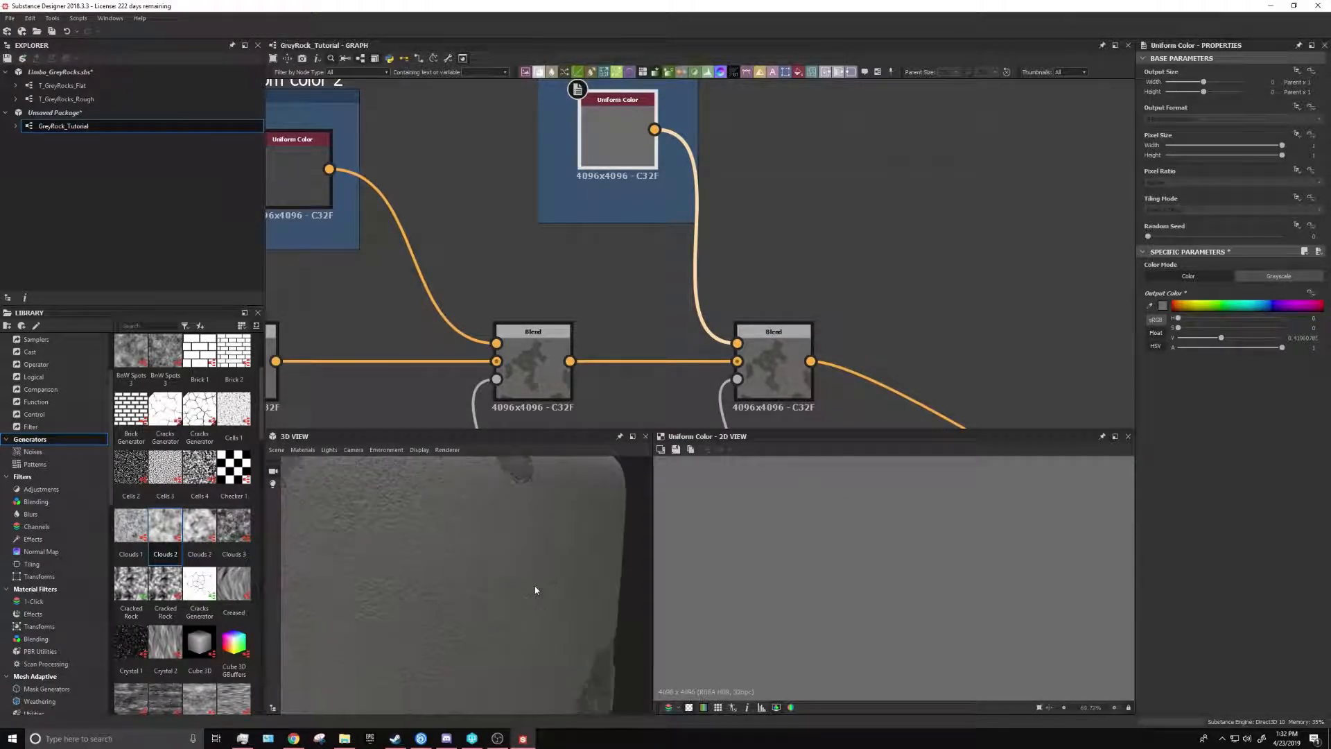
# Examine the blended result in the Base Color output preview and on the 3D model
pyautogui.scroll(-5, 721, 163)
pyautogui.moveTo(718, 165); pyautogui.dragTo(388, 76, button='middle')
pyautogui.moveTo(992, 409); pyautogui.dragTo(659, 208, button='middle')
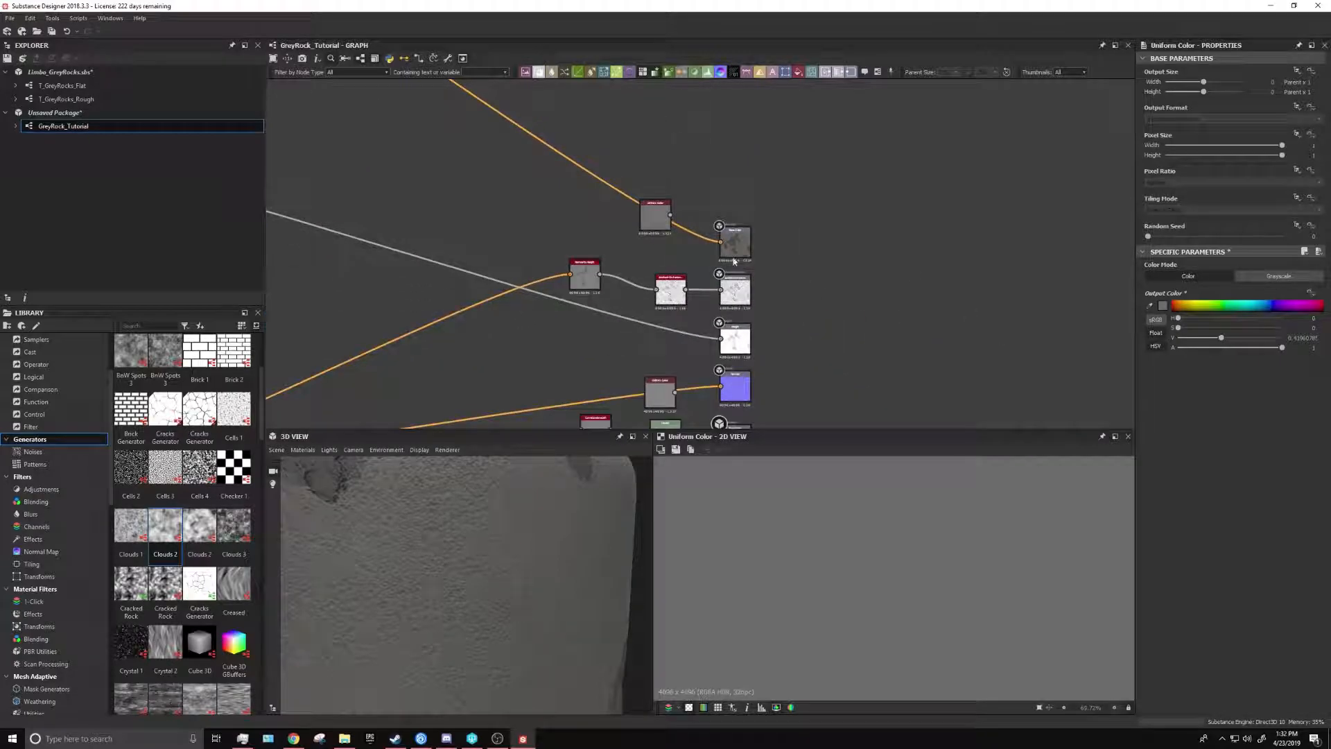
pyautogui.scroll(5, 659, 208)
pyautogui.doubleClick(834, 297)
pyautogui.scroll(1, 934, 636)
pyautogui.scroll(4, 932, 634)
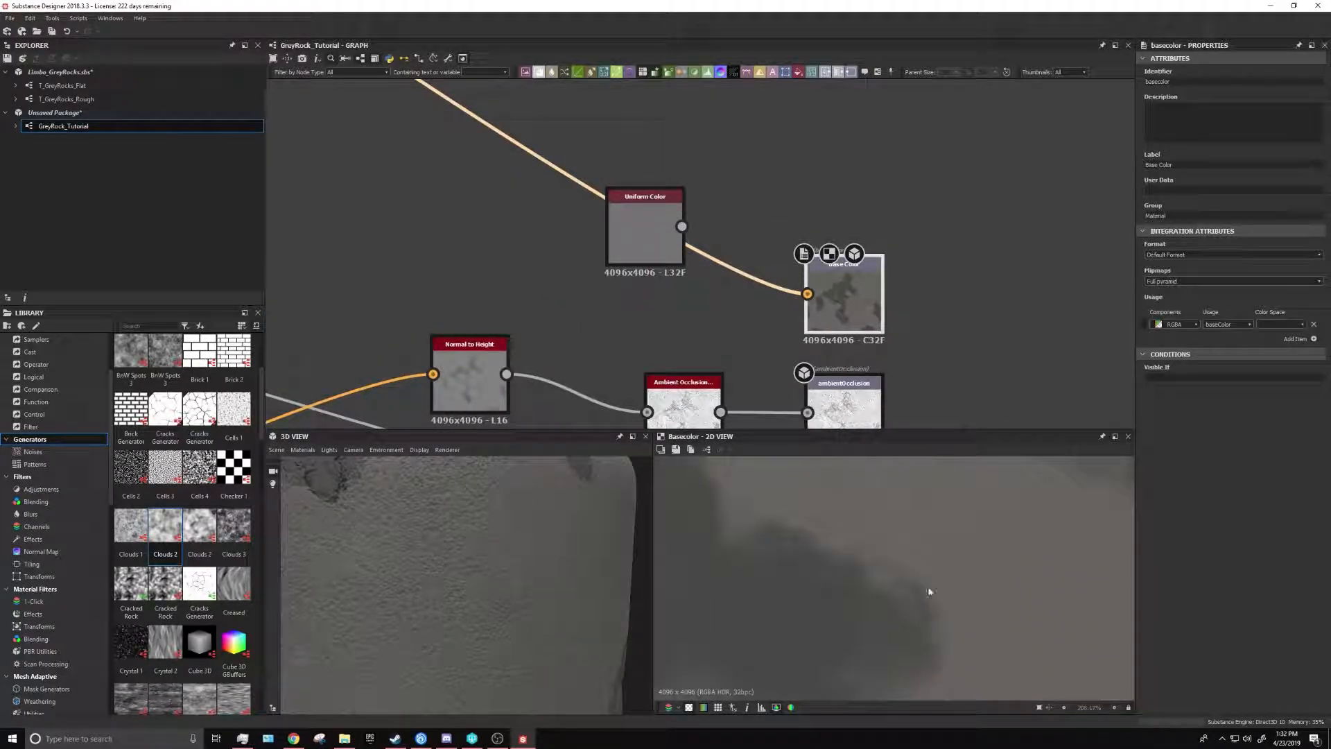
pyautogui.moveTo(533, 596); pyautogui.dragTo(492, 558)
pyautogui.moveTo(405, 555); pyautogui.dragTo(482, 554)
pyautogui.moveTo(570, 187); pyautogui.dragTo(780, 291, button='middle')
pyautogui.scroll(-6, 566, 191)
pyautogui.scroll(-5, 571, 576)
pyautogui.moveTo(570, 576); pyautogui.dragTo(589, 563)
pyautogui.moveTo(703, 139); pyautogui.dragTo(838, 335, button='middle')
pyautogui.scroll(5, 509, 201)
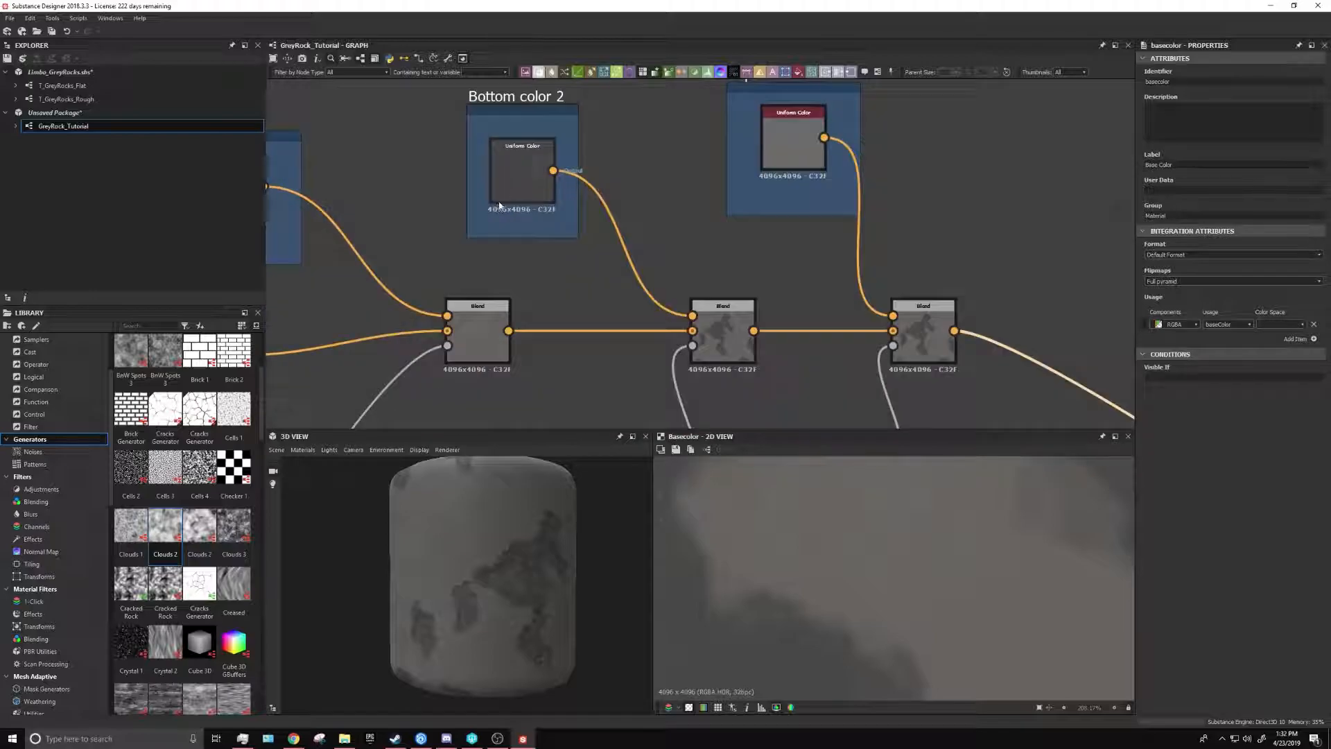
# Adjust the brightness of the Bottom color 2 Uniform Color to about 0.35 while comparing the patches on the 3D model
pyautogui.doubleClick(512, 189)
pyautogui.moveTo(1208, 342); pyautogui.dragTo(1215, 341)
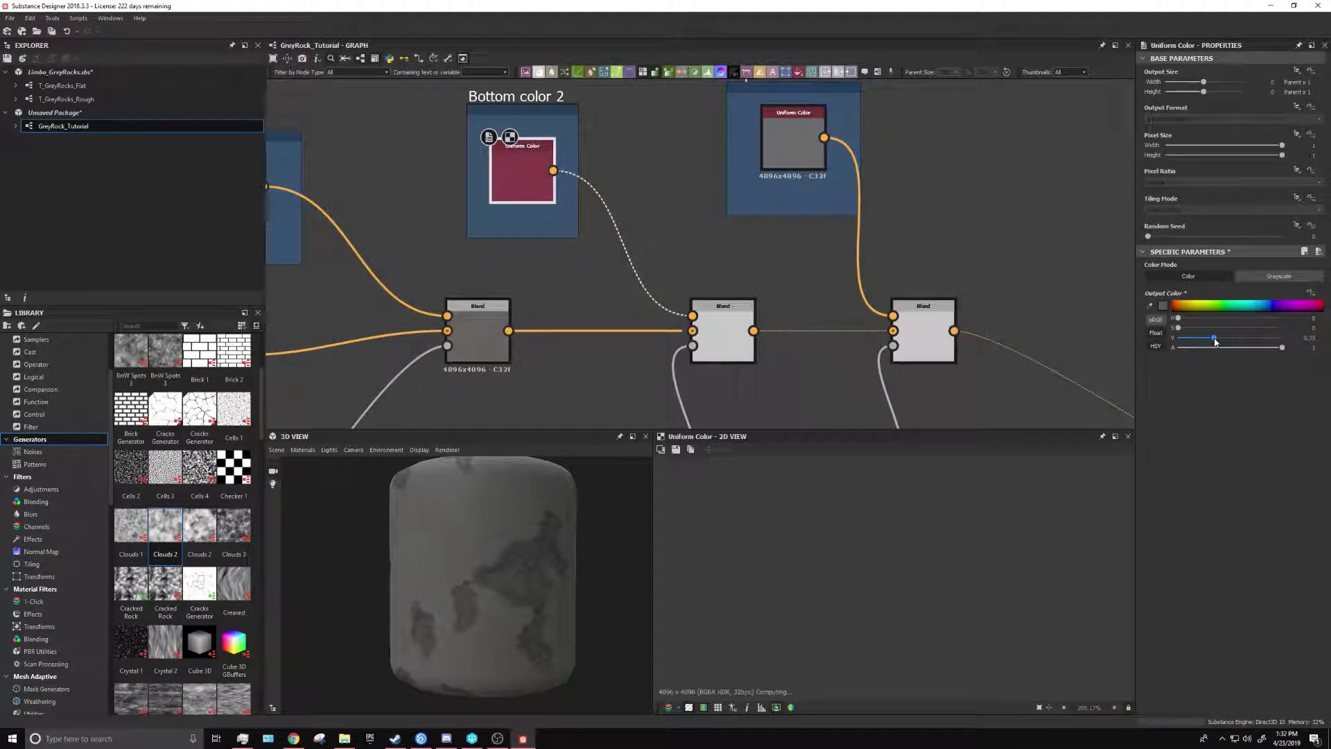
pyautogui.scroll(5, 514, 579)
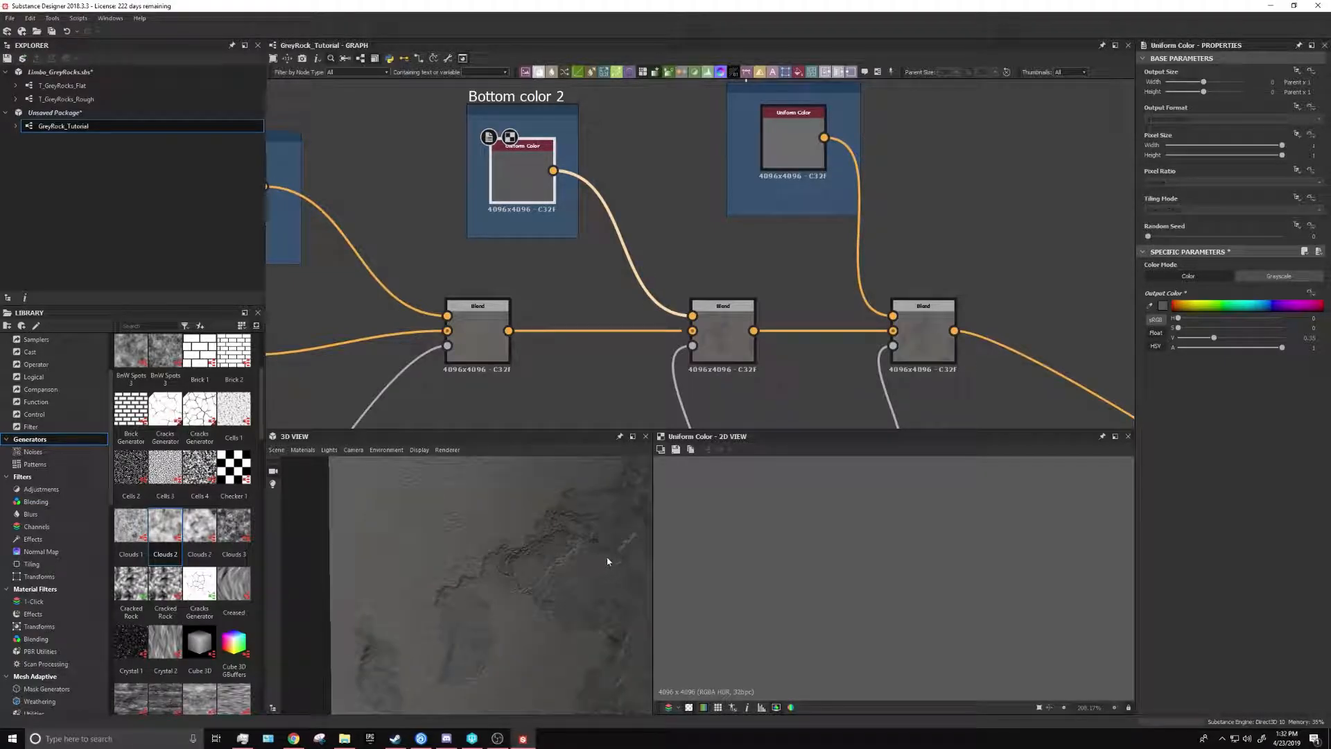
pyautogui.moveTo(1211, 342); pyautogui.dragTo(1207, 341)
pyautogui.moveTo(478, 241); pyautogui.dragTo(571, 184, button='middle')
pyautogui.moveTo(457, 606); pyautogui.dragTo(421, 608)
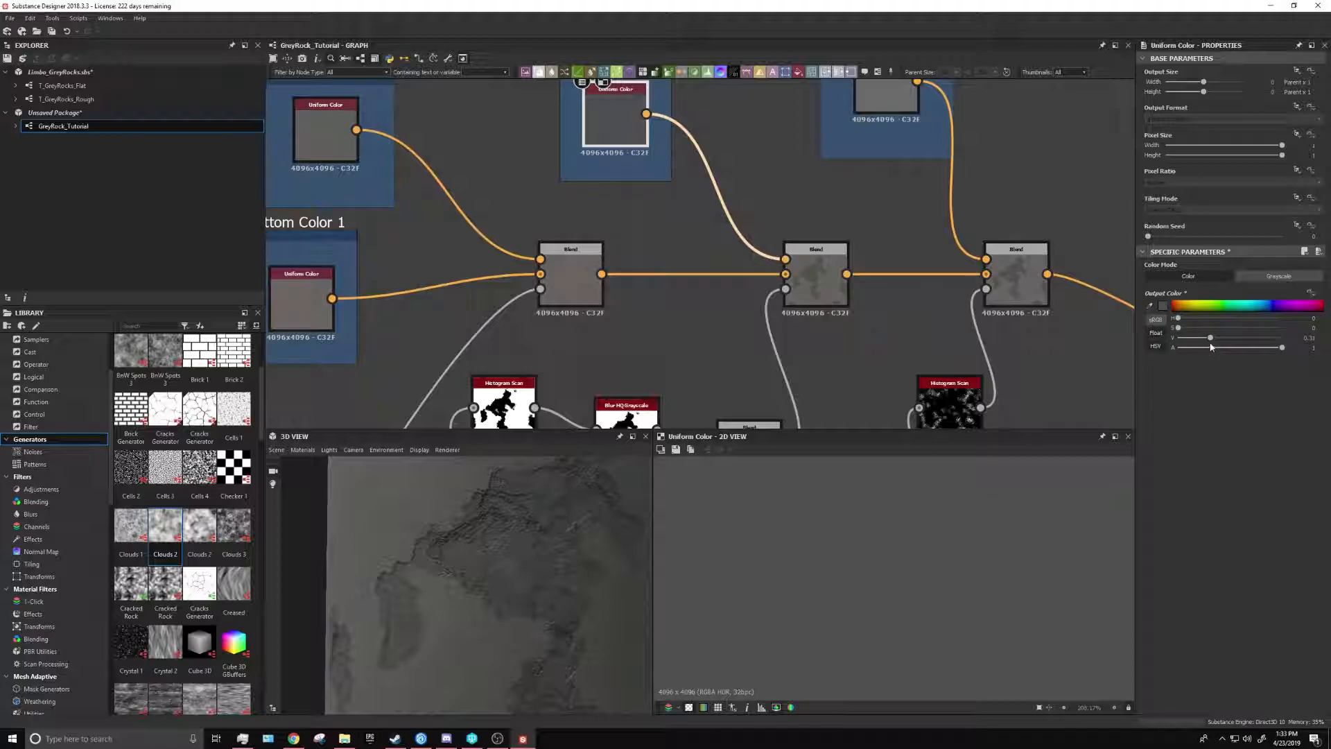
pyautogui.moveTo(1214, 341); pyautogui.dragTo(1218, 341)
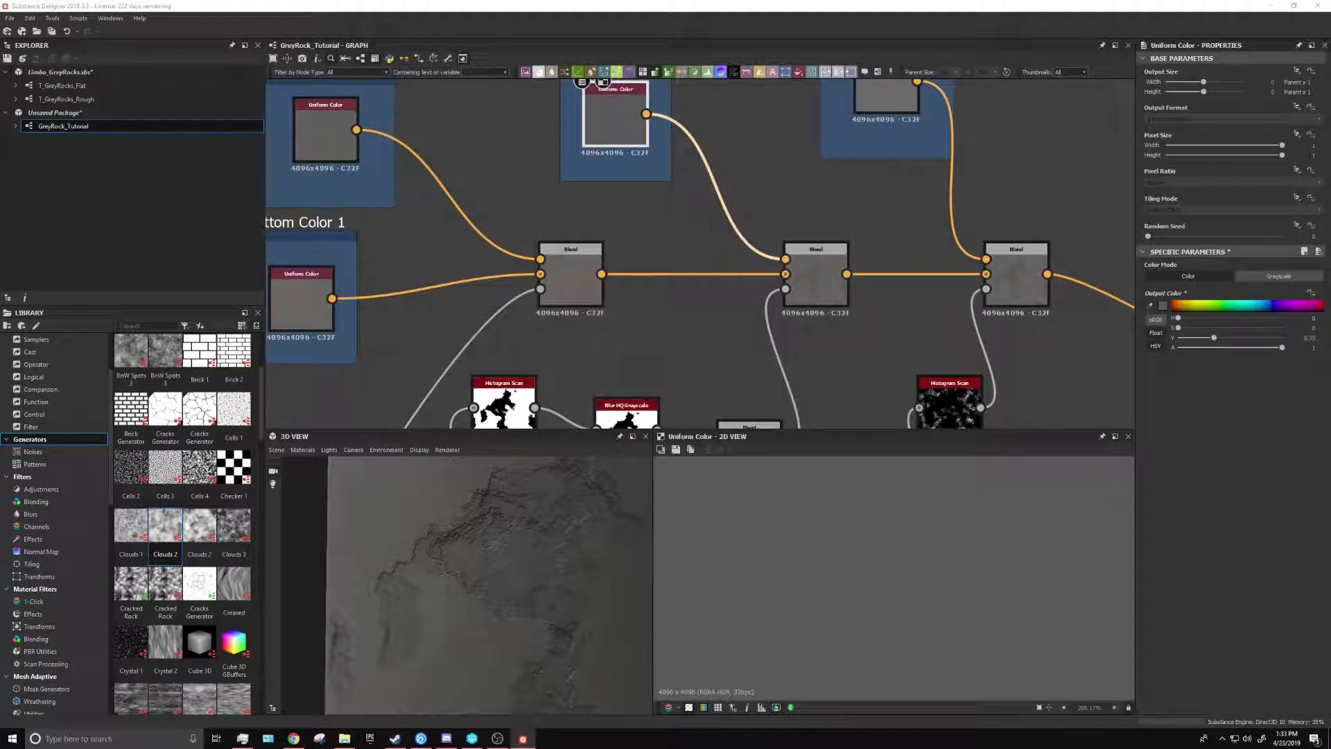
# Insert a Blend node on the link into the Base Color output and move the unconnected Uniform Color node out of the way
pyautogui.moveTo(998, 199); pyautogui.dragTo(648, 144, button='middle')
pyautogui.scroll(-5, 675, 170)
pyautogui.moveTo(1004, 328); pyautogui.dragTo(884, 243, button='middle')
pyautogui.moveTo(861, 288); pyautogui.dragTo(797, 148, button='middle')
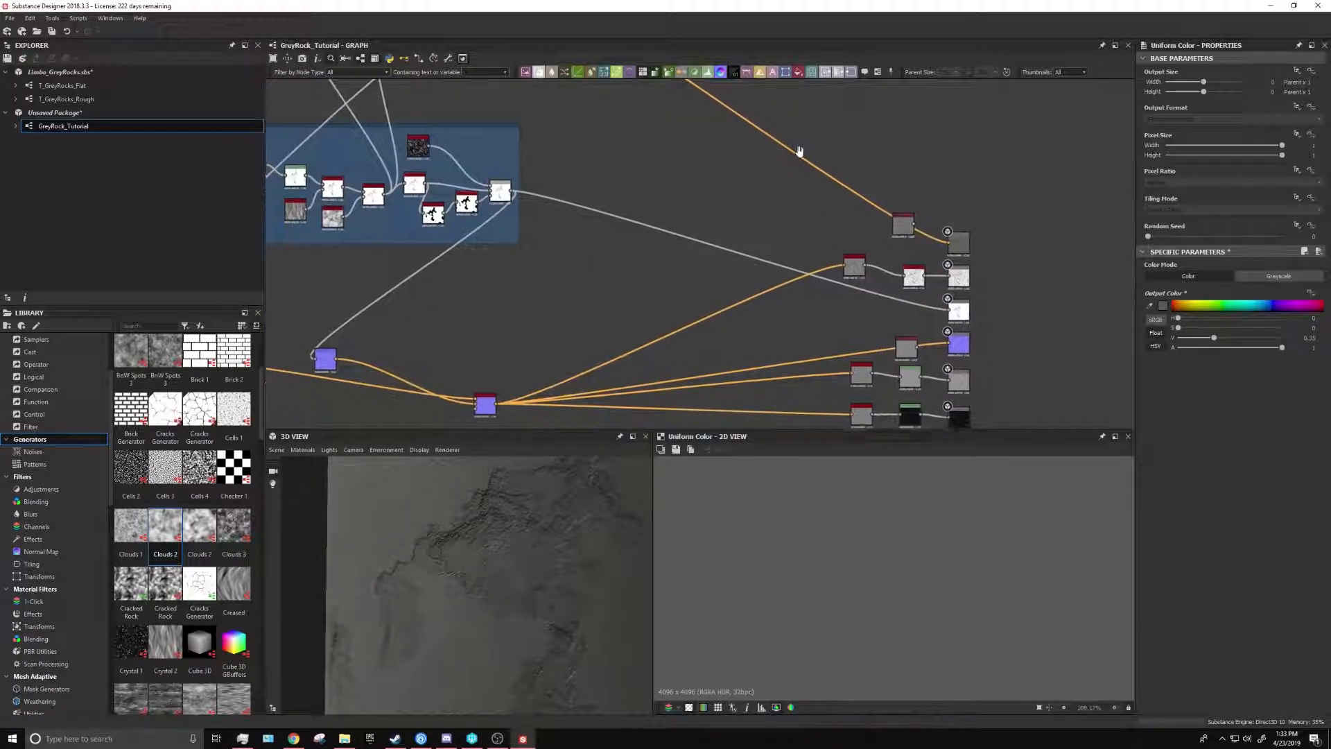
pyautogui.moveTo(897, 296); pyautogui.dragTo(866, 248, button='middle')
pyautogui.scroll(5, 898, 229)
pyautogui.moveTo(863, 230); pyautogui.dragTo(863, 222)
pyautogui.scroll(-5, 860, 219)
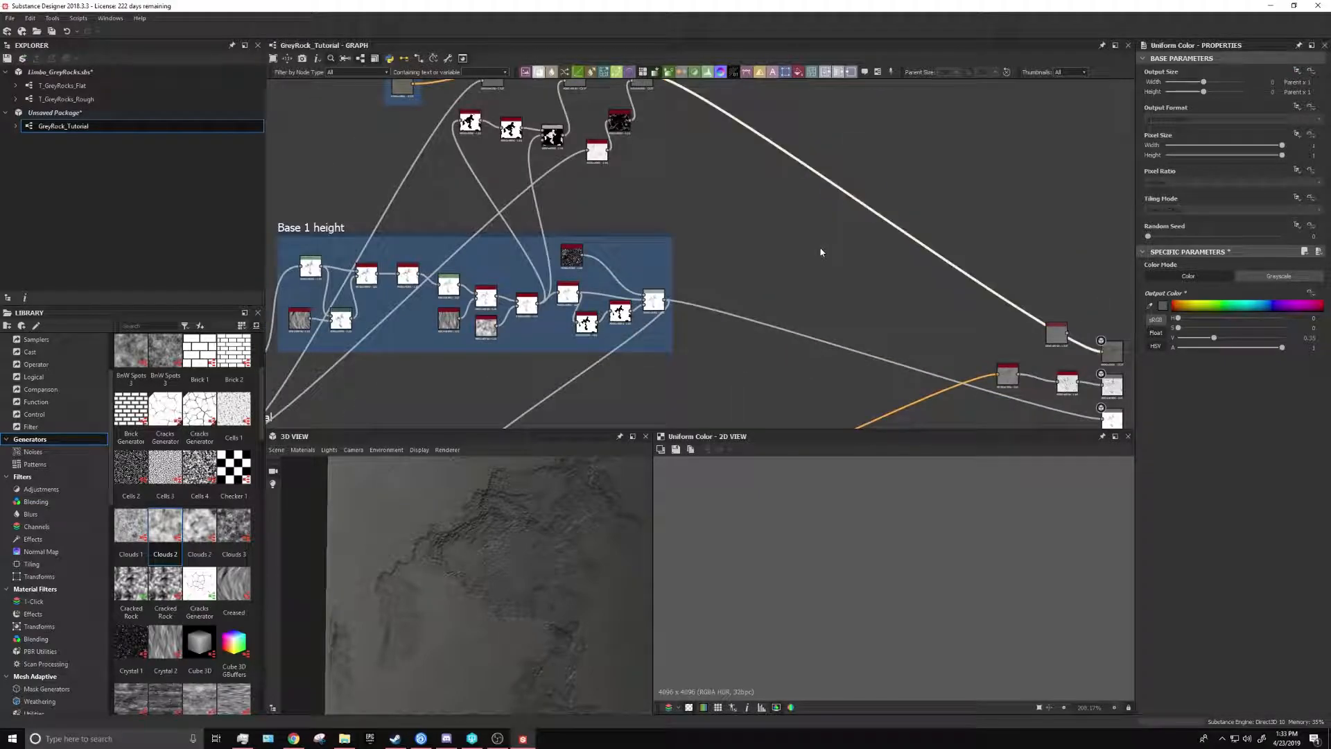
pyautogui.press('space')
pyautogui.write('b')
pyautogui.click(863, 271)
pyautogui.moveTo(944, 271); pyautogui.dragTo(833, 242, button='middle')
pyautogui.moveTo(775, 184); pyautogui.dragTo(949, 262)
pyautogui.moveTo(945, 308); pyautogui.dragTo(949, 163)
pyautogui.moveTo(993, 292); pyautogui.dragTo(945, 230, button='middle')
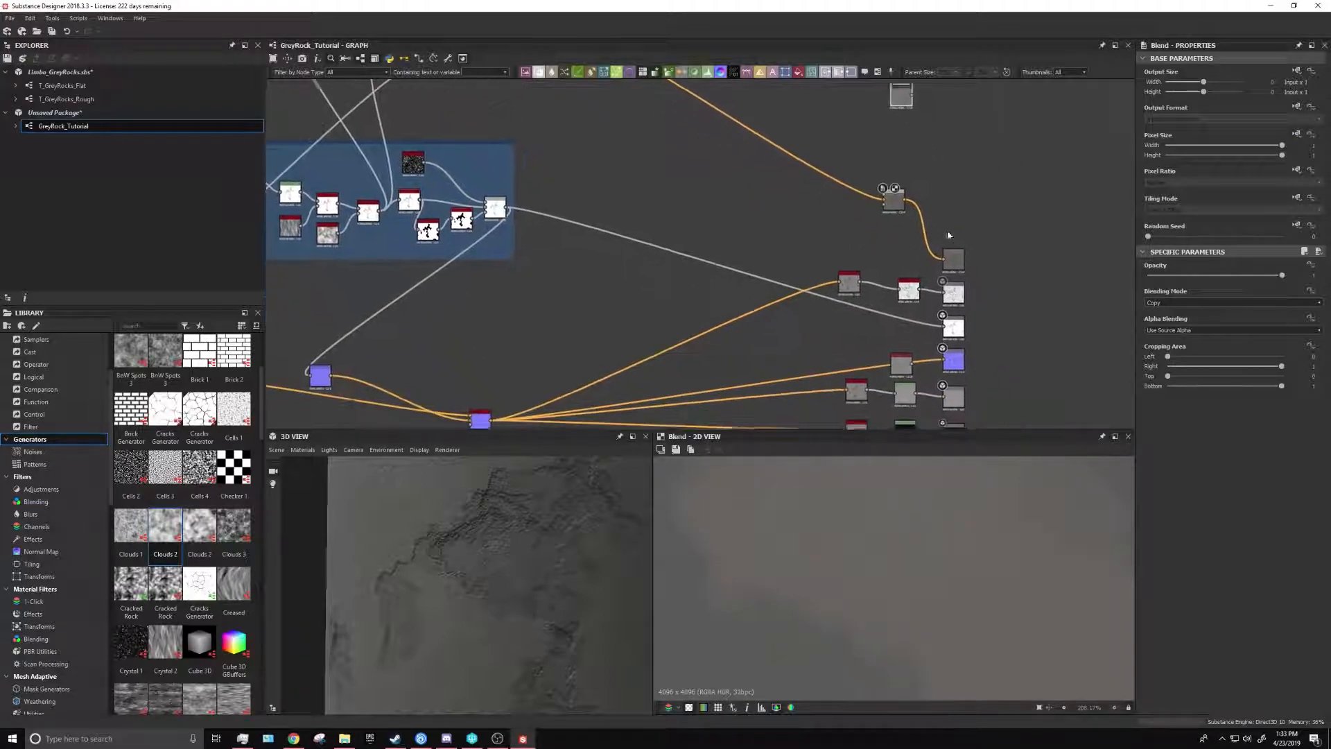
# Feed the Ambient Occlusion result through a new Gradient Map into the new Blend's foreground input, placing the Gradient Map above the Blend
pyautogui.scroll(3, 864, 214)
pyautogui.moveTo(986, 380); pyautogui.dragTo(918, 189)
pyautogui.moveTo(918, 190); pyautogui.dragTo(917, 188)
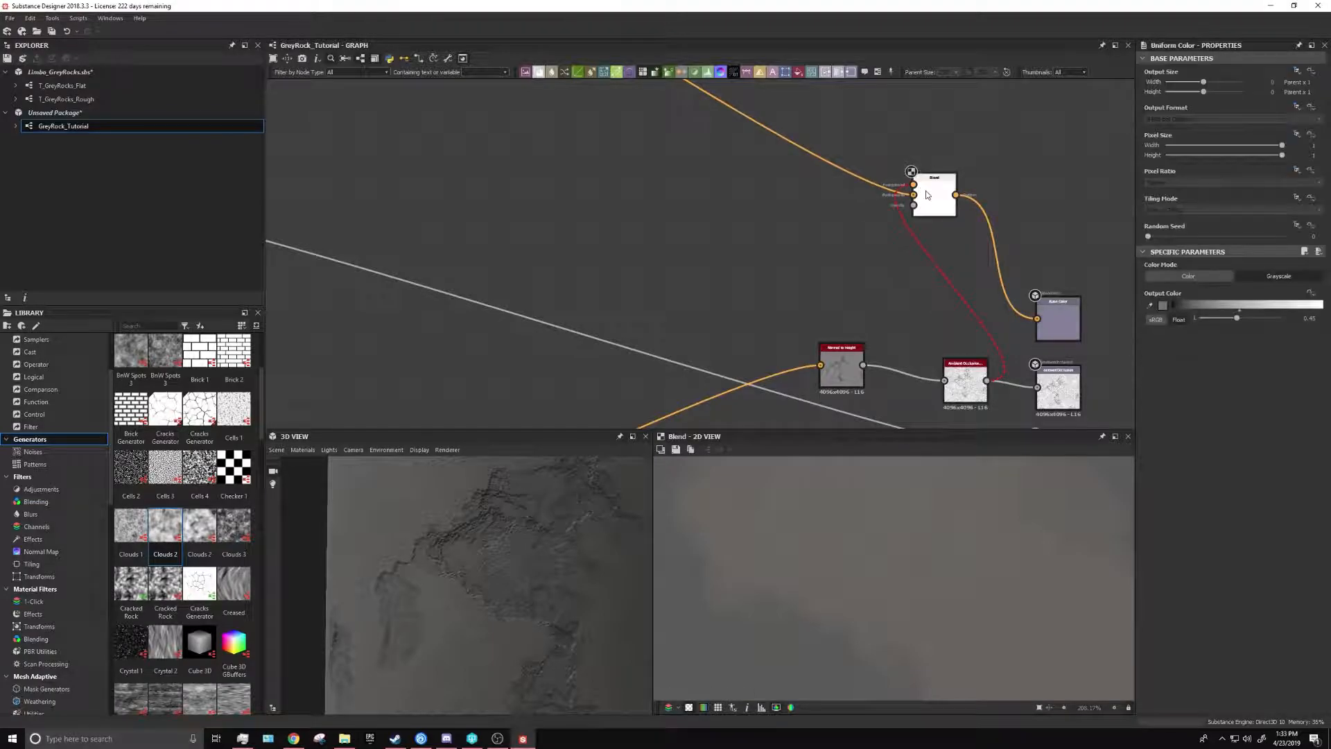
pyautogui.click(968, 301)
pyautogui.press('space')
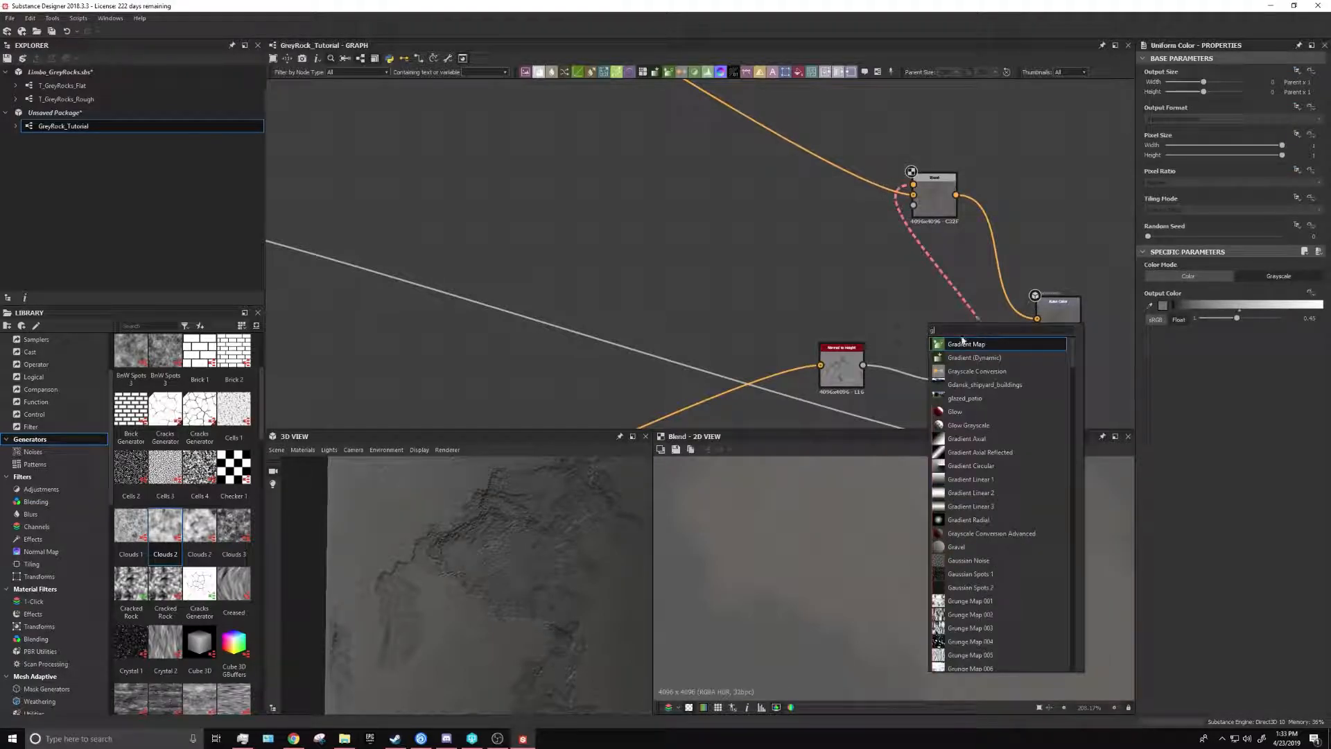
pyautogui.click(966, 345)
pyautogui.moveTo(954, 286); pyautogui.dragTo(843, 116)
# Set the ambient occlusion Blend's blending mode to Multiply and check it on the 3D model
pyautogui.moveTo(915, 167); pyautogui.dragTo(853, 167, button='middle')
pyautogui.doubleClick(875, 195)
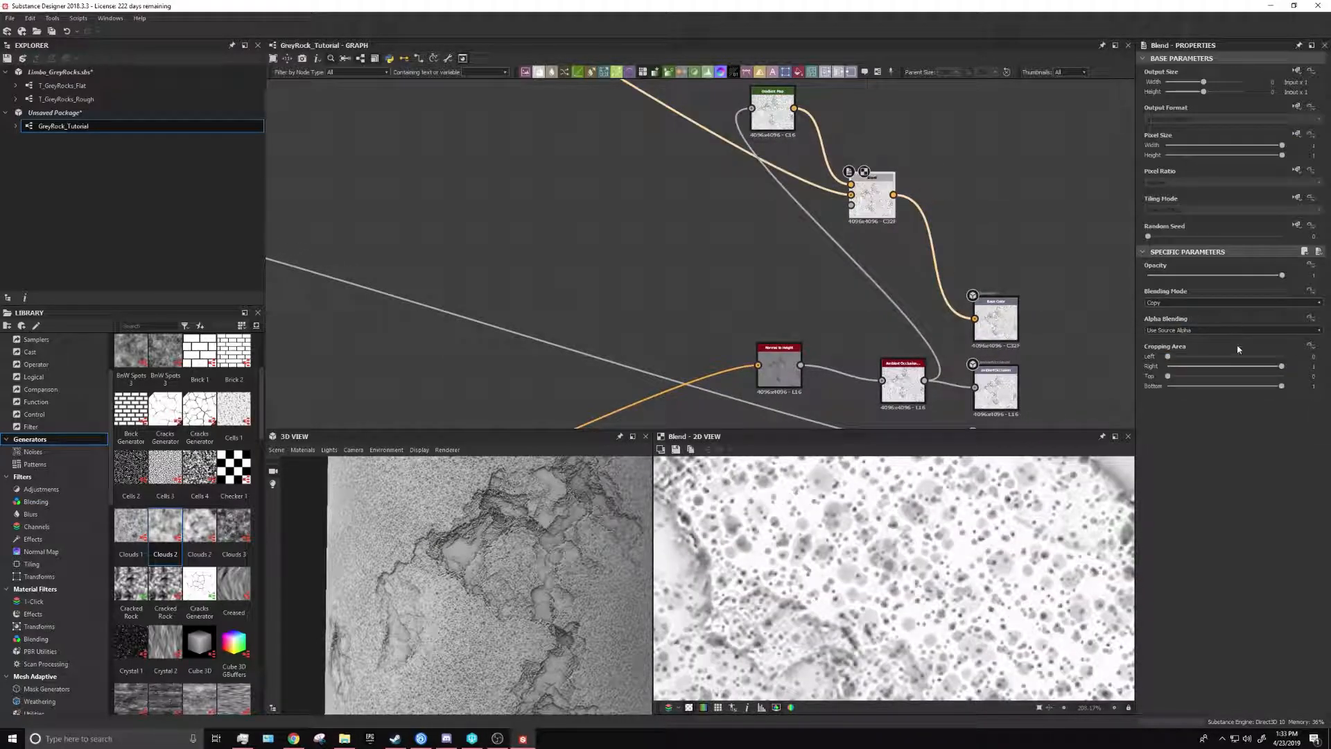
pyautogui.click(1182, 303)
pyautogui.click(1171, 327)
pyautogui.scroll(5, 511, 534)
pyautogui.moveTo(514, 567); pyautogui.dragTo(471, 588, button='middle')
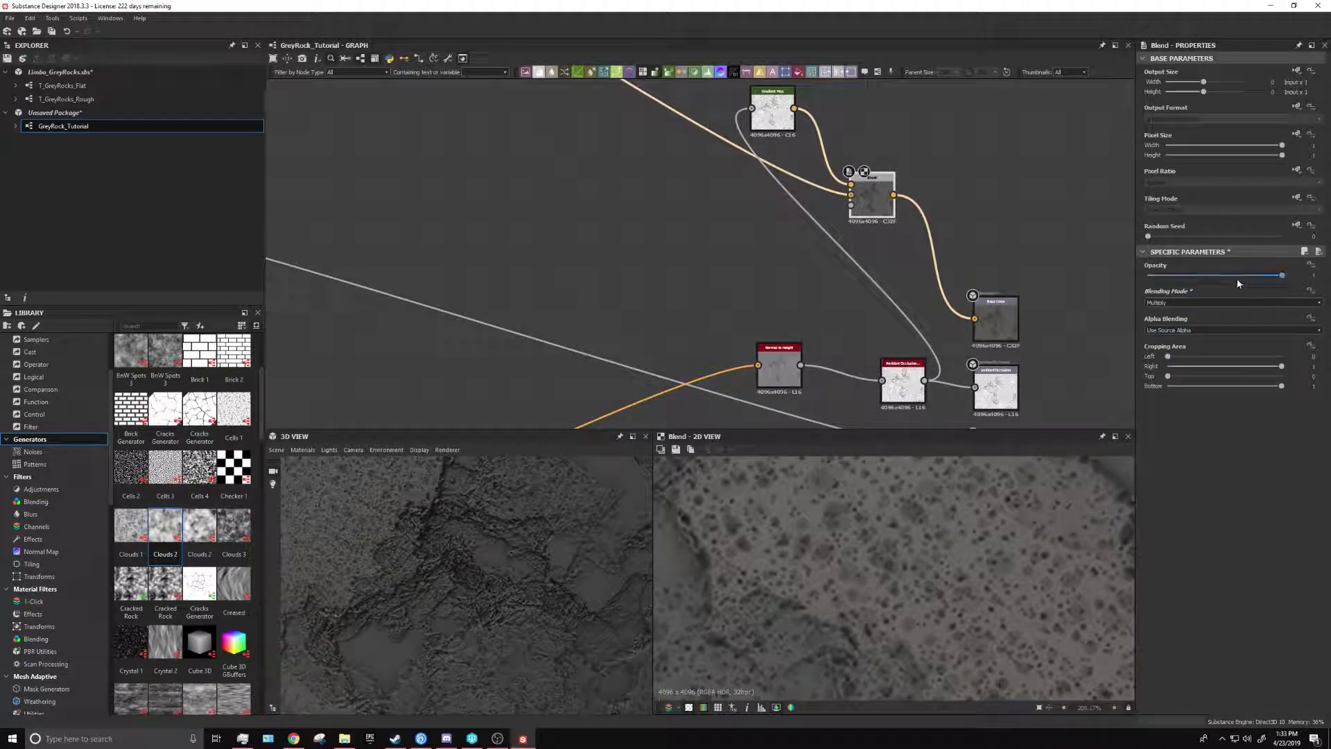
# Reduce the Multiply Blend's Opacity to about 0.27 while comparing the darkening on the 3D model
pyautogui.moveTo(1203, 279)
pyautogui.mouseDown()
pyautogui.moveTo(1168, 281)
pyautogui.moveTo(1195, 283)
pyautogui.mouseUp()
pyautogui.moveTo(361, 558); pyautogui.dragTo(431, 601, button='middle')
pyautogui.moveTo(430, 601)
pyautogui.mouseDown()
pyautogui.moveTo(463, 576)
pyautogui.moveTo(490, 579)
pyautogui.mouseUp()
pyautogui.moveTo(1225, 275); pyautogui.dragTo(1306, 280)
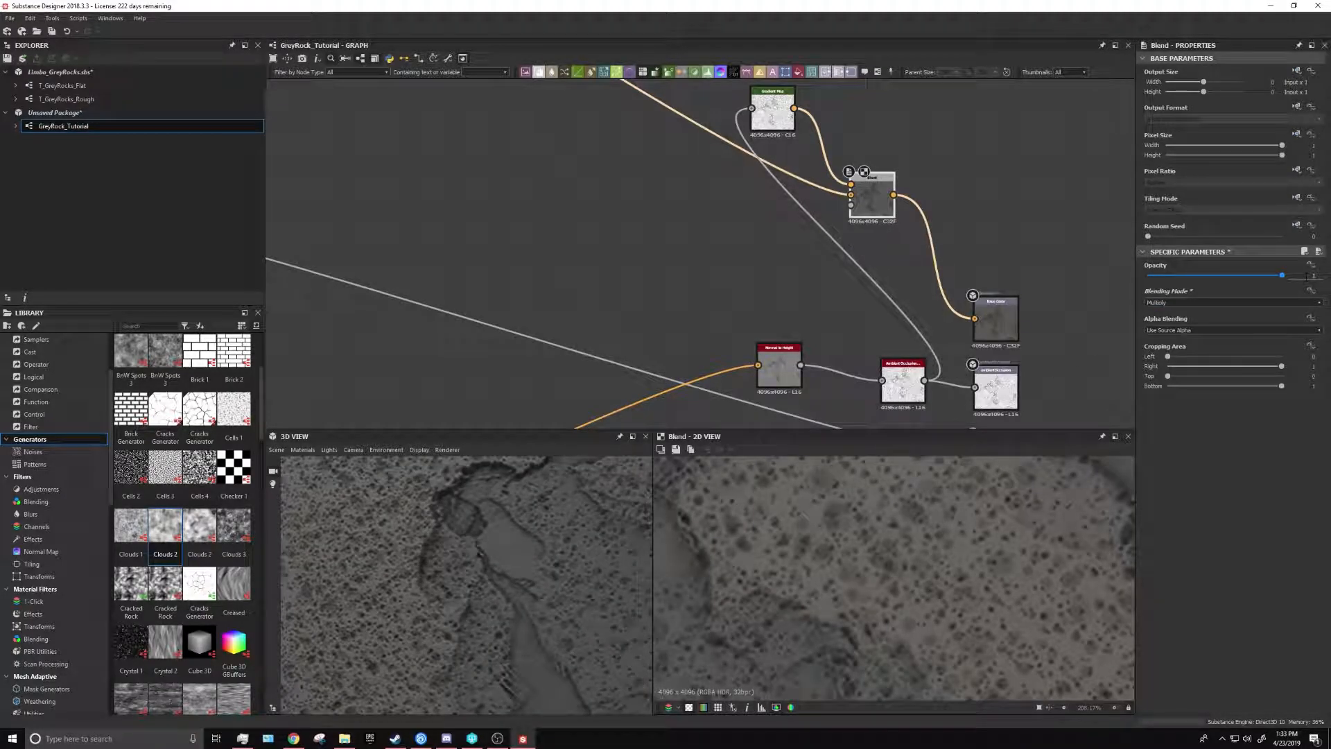
pyautogui.click(1199, 275)
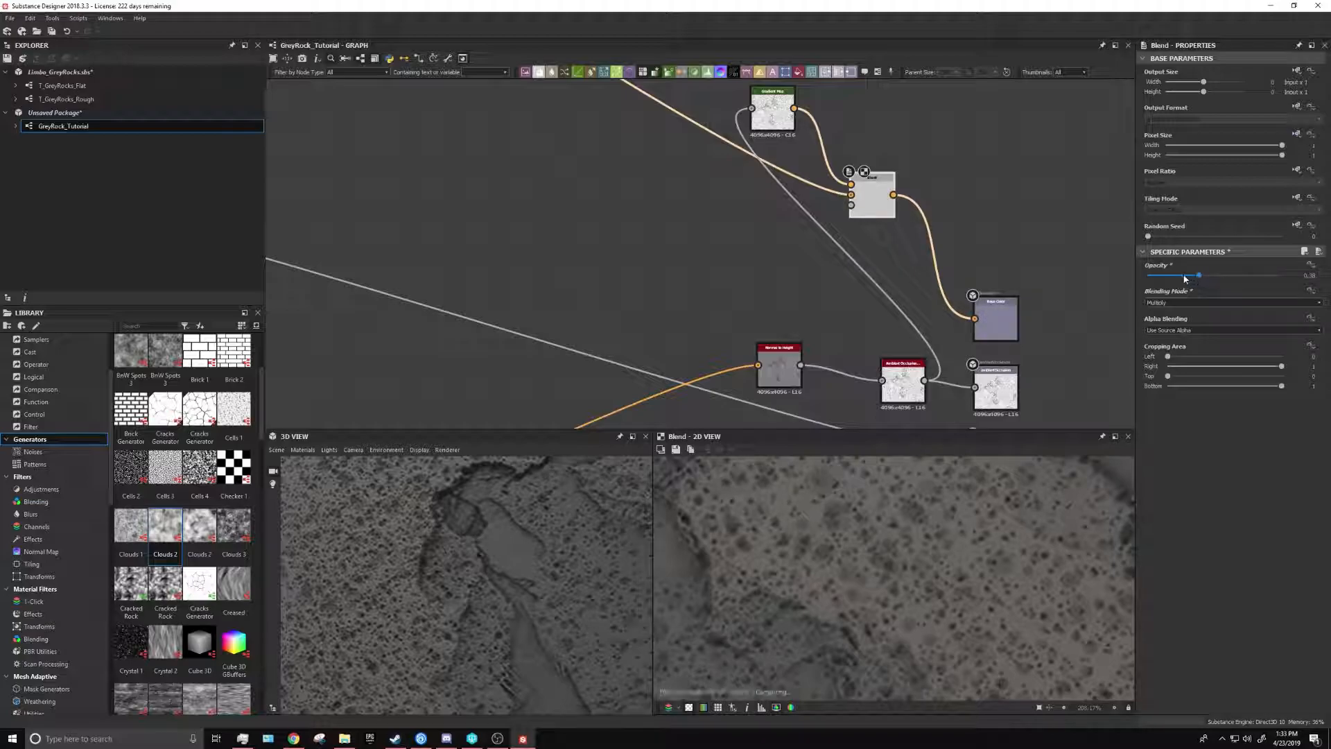
pyautogui.click(1184, 276)
pyautogui.scroll(-4, 505, 582)
pyautogui.moveTo(500, 580); pyautogui.dragTo(525, 575)
pyautogui.scroll(-5, 520, 576)
# Insert an HSL node between the ambient occlusion Blend and the Base Color output
pyautogui.moveTo(931, 293); pyautogui.dragTo(887, 259, button='middle')
pyautogui.scroll(3, 887, 259)
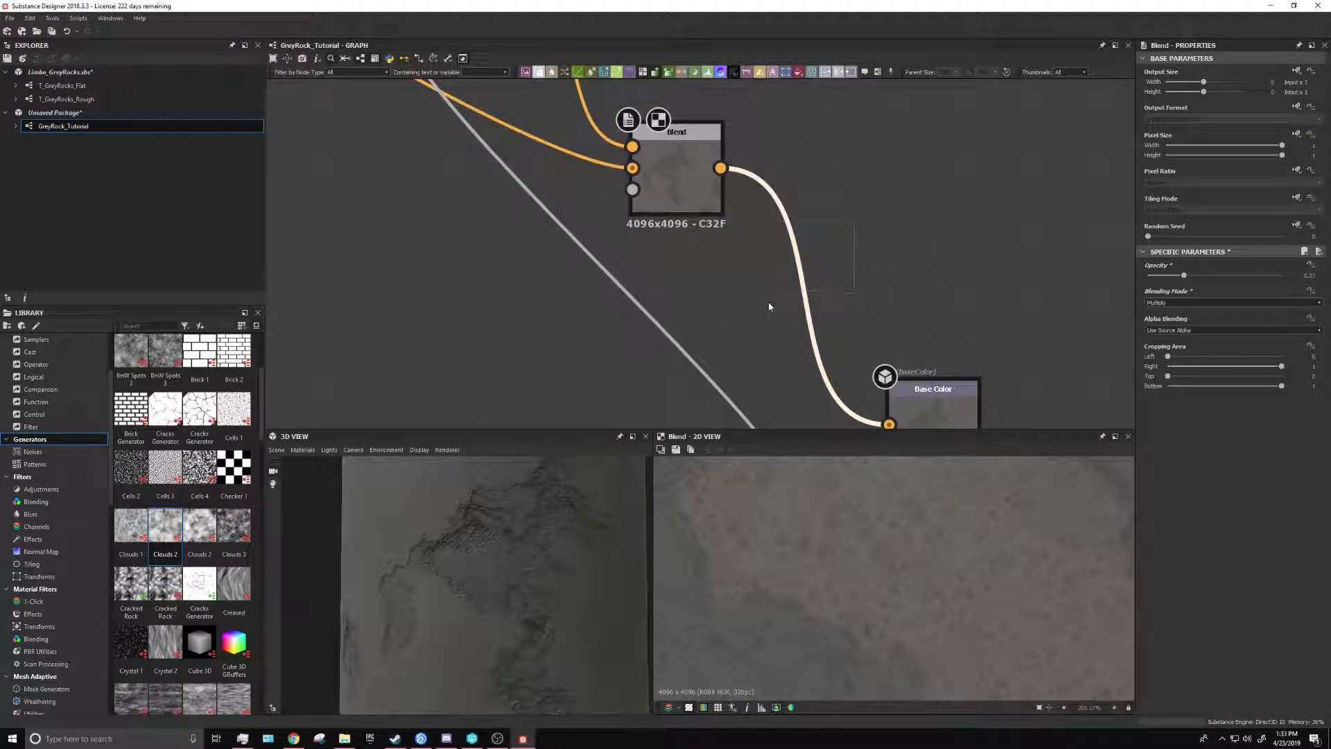
pyautogui.press('space')
pyautogui.click(818, 323)
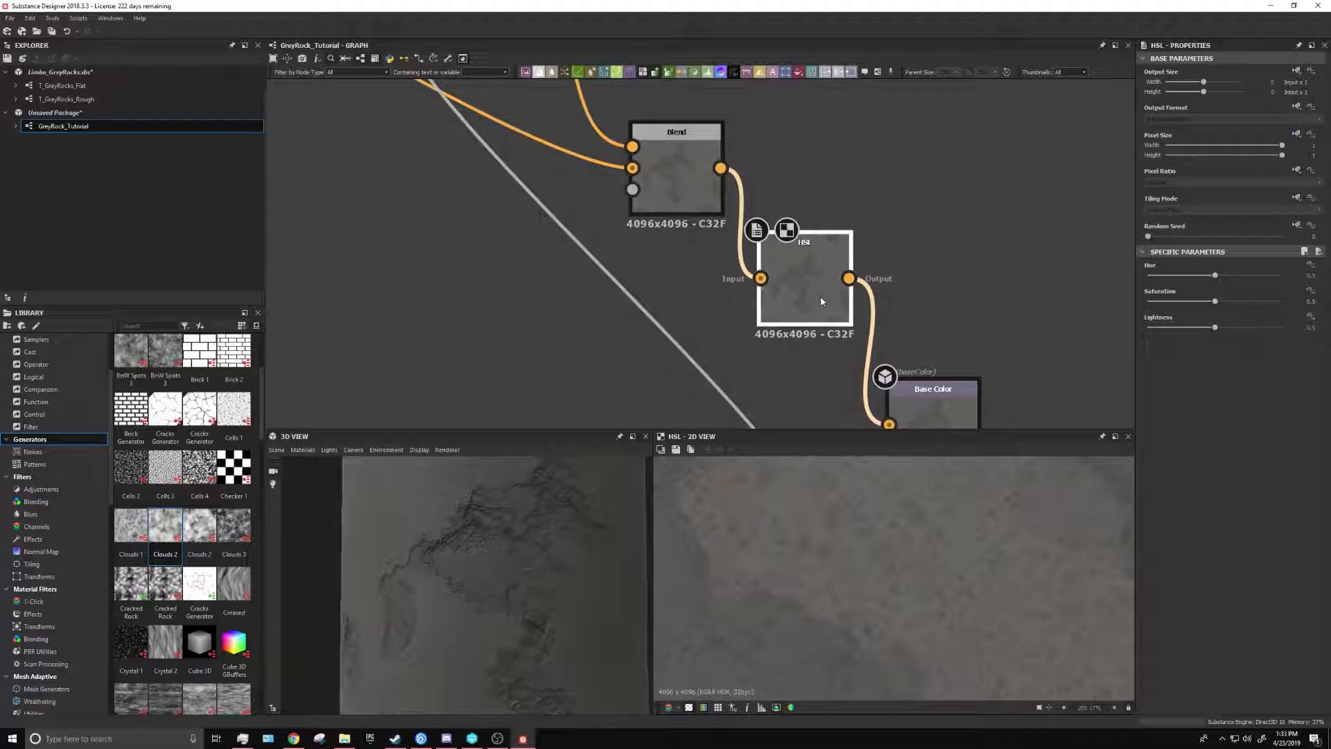
# Try lowering the HSL node's Saturation and undo the change
pyautogui.click(1219, 302)
pyautogui.moveTo(1218, 301); pyautogui.dragTo(1182, 301)
pyautogui.hotkey('ctrl', 'z')
pyautogui.hotkey('ctrl', 'z')
# Space out the output chain by moving the Normal to Height and Ambient Occlusion nodes farther from the outputs
pyautogui.scroll(-5, 681, 288)
pyautogui.moveTo(745, 284); pyautogui.dragTo(860, 341, button='middle')
pyautogui.scroll(-5, 834, 342)
pyautogui.moveTo(644, 282); pyautogui.dragTo(794, 295, button='middle')
pyautogui.scroll(4, 1004, 338)
pyautogui.moveTo(954, 335); pyautogui.dragTo(736, 202, button='middle')
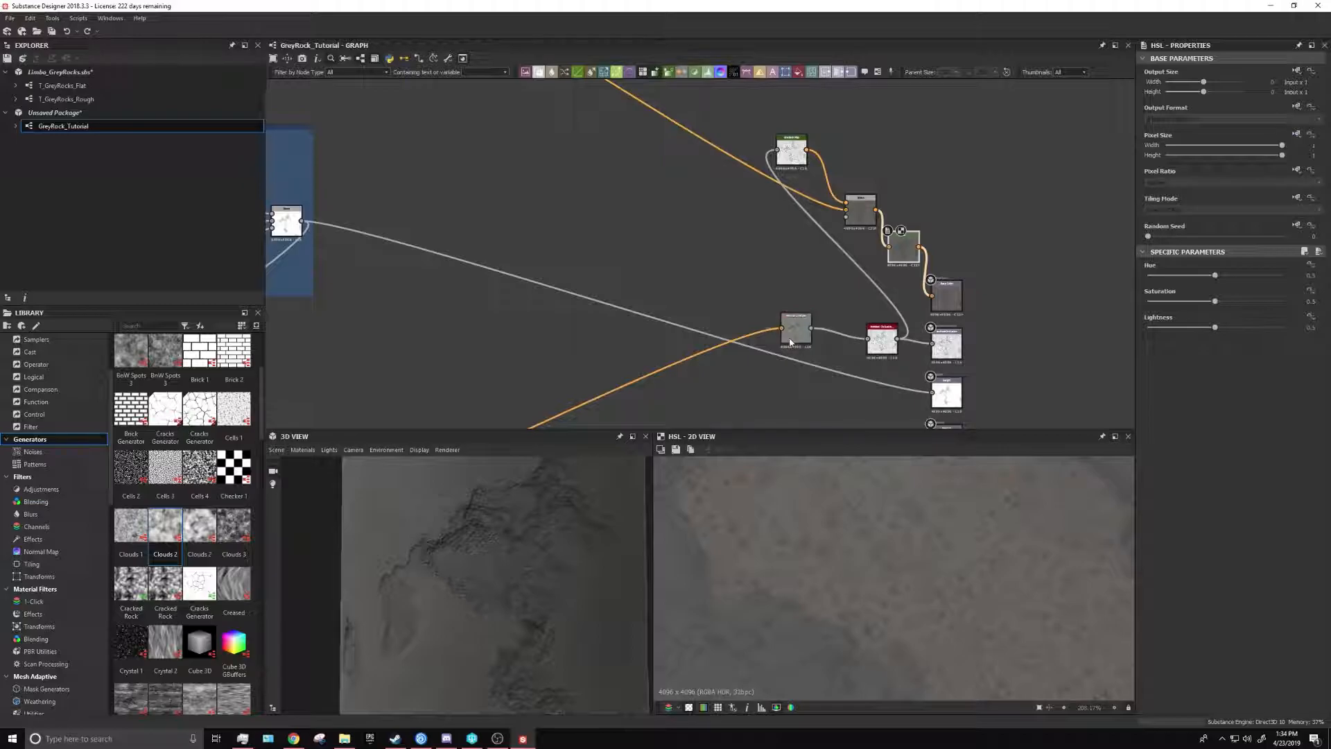
pyautogui.moveTo(797, 341); pyautogui.dragTo(663, 341)
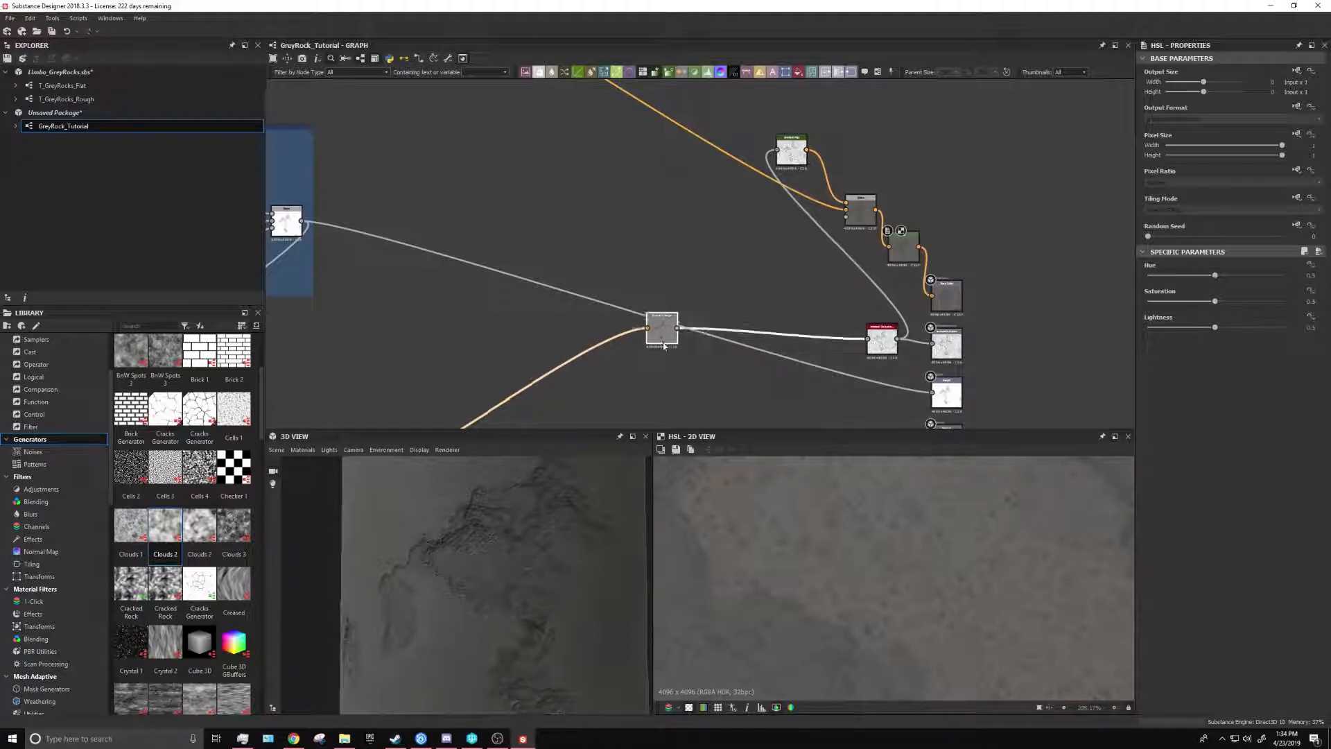
pyautogui.moveTo(879, 348); pyautogui.dragTo(737, 335)
# Enlarge the 3D view and examine the rock surface around the cylinder
pyautogui.scroll(-3, 740, 373)
pyautogui.moveTo(740, 373); pyautogui.dragTo(788, 202, button='middle')
pyautogui.scroll(-4, 440, 512)
pyautogui.moveTo(440, 513); pyautogui.dragTo(693, 168)
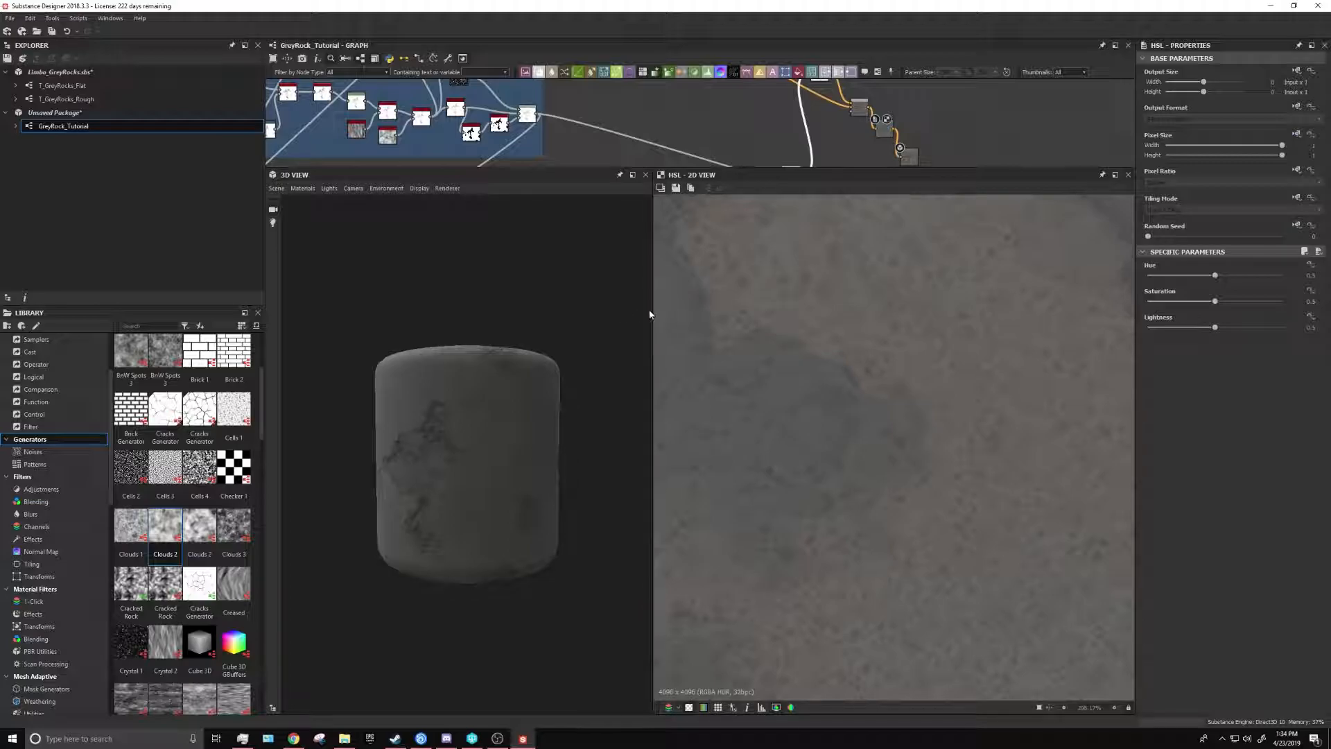
pyautogui.moveTo(651, 309); pyautogui.dragTo(900, 311)
pyautogui.scroll(3, 689, 458)
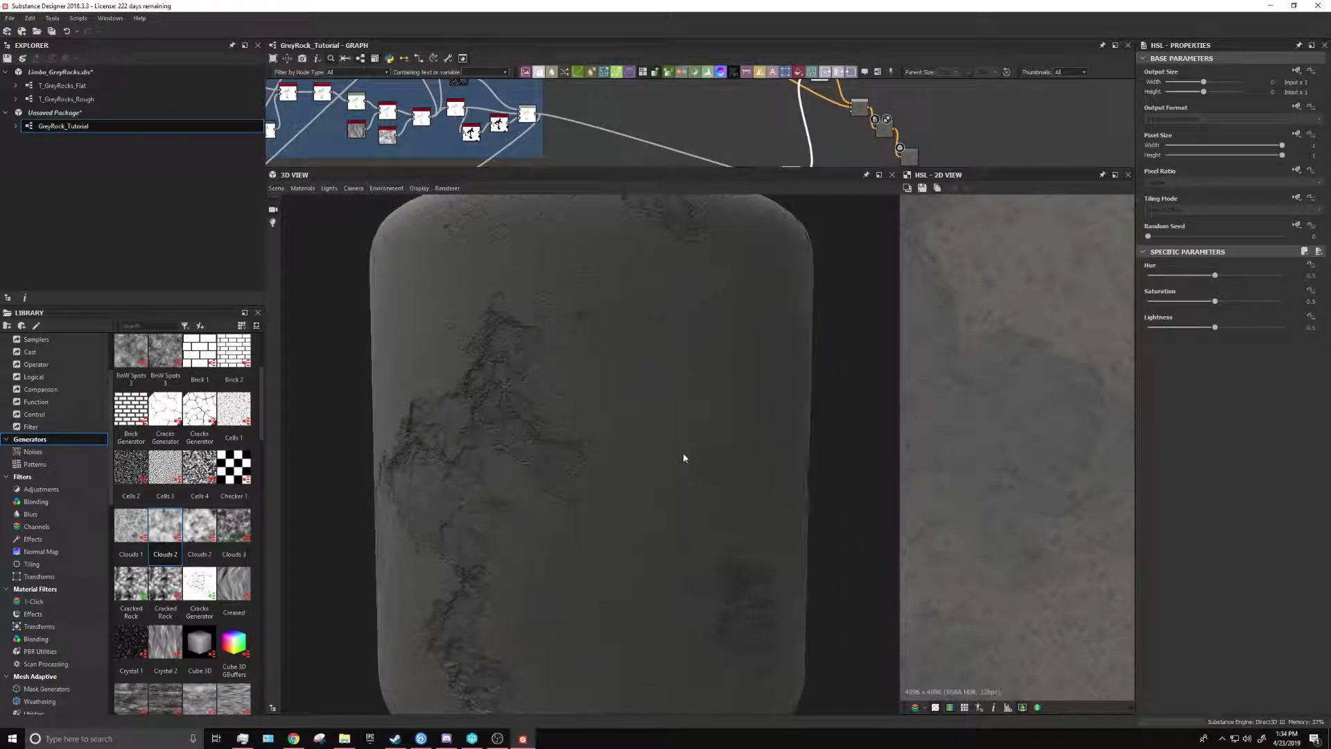
pyautogui.moveTo(576, 456); pyautogui.dragTo(362, 451)
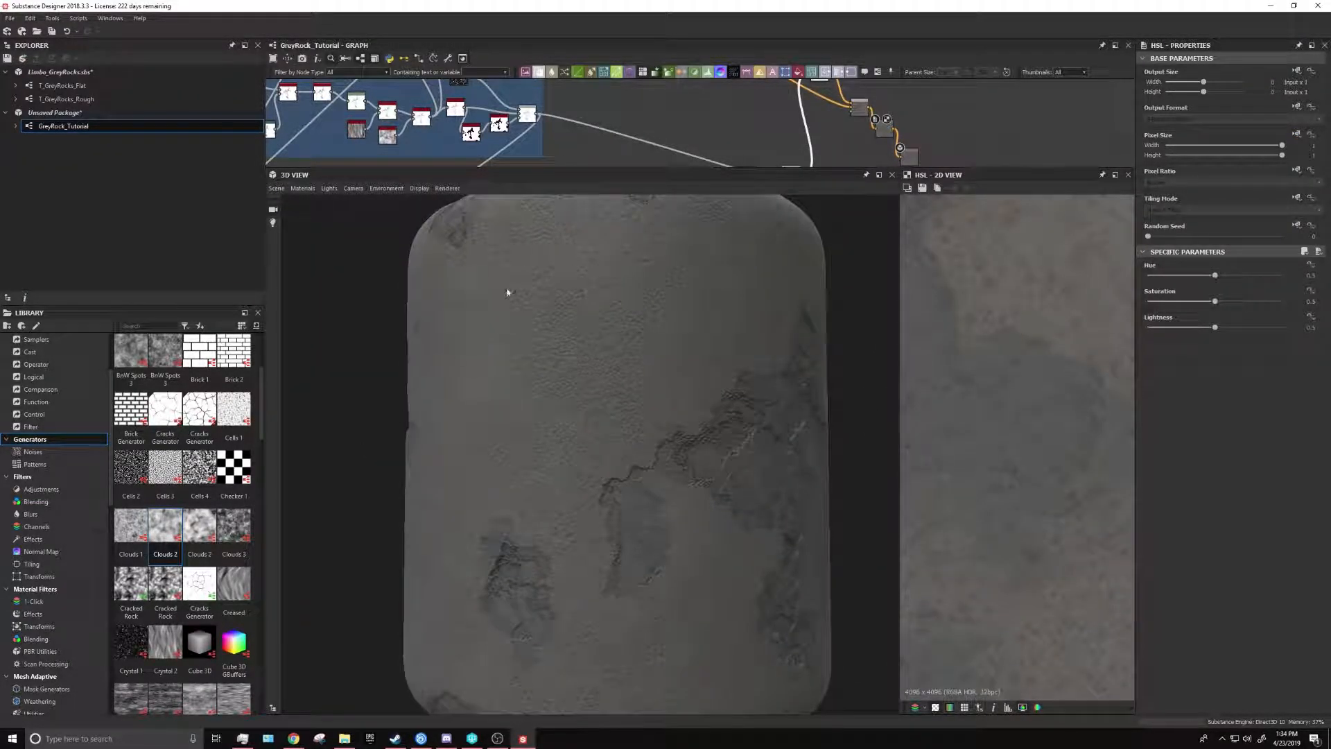
# Lower the Opacity of the Subtract Blend ending the Base 1 height group to 0.01, and further to 0.005
pyautogui.moveTo(576, 112); pyautogui.dragTo(683, 158, button='middle')
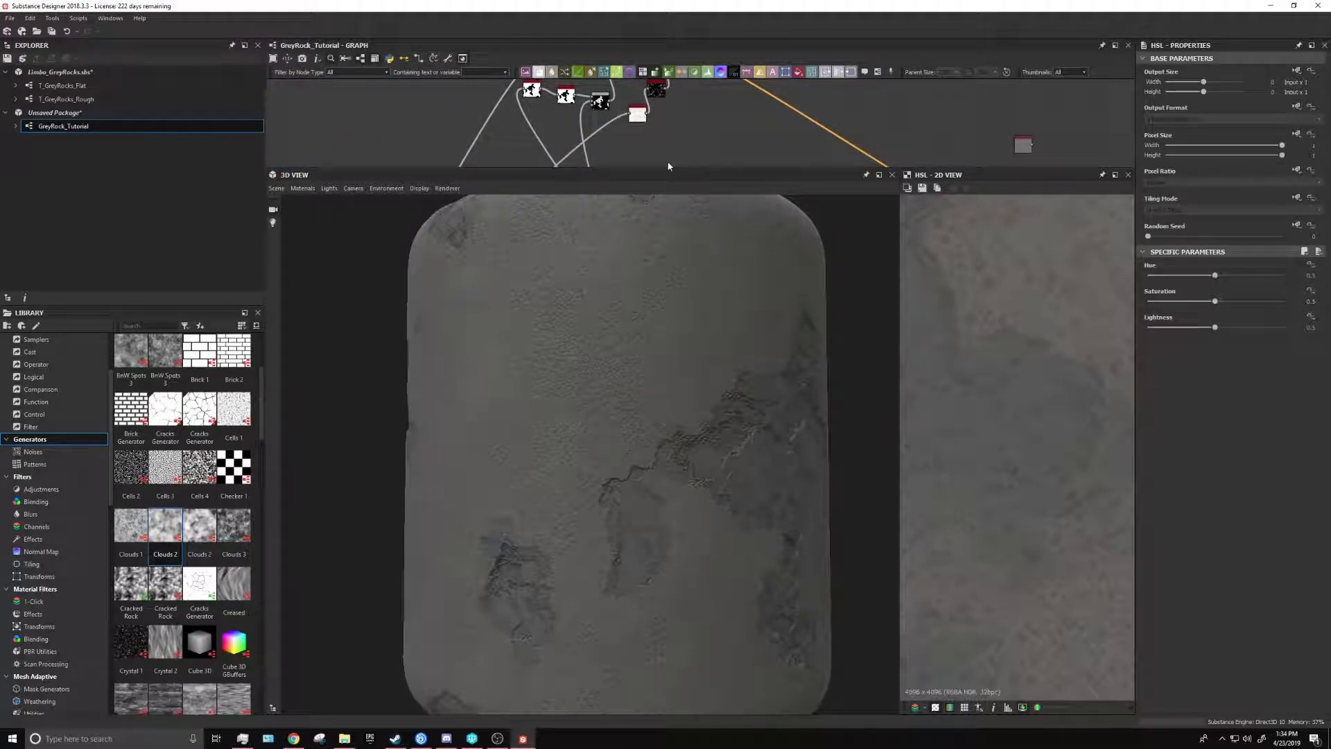
pyautogui.moveTo(648, 169); pyautogui.dragTo(647, 394)
pyautogui.moveTo(609, 295); pyautogui.dragTo(665, 295, button='middle')
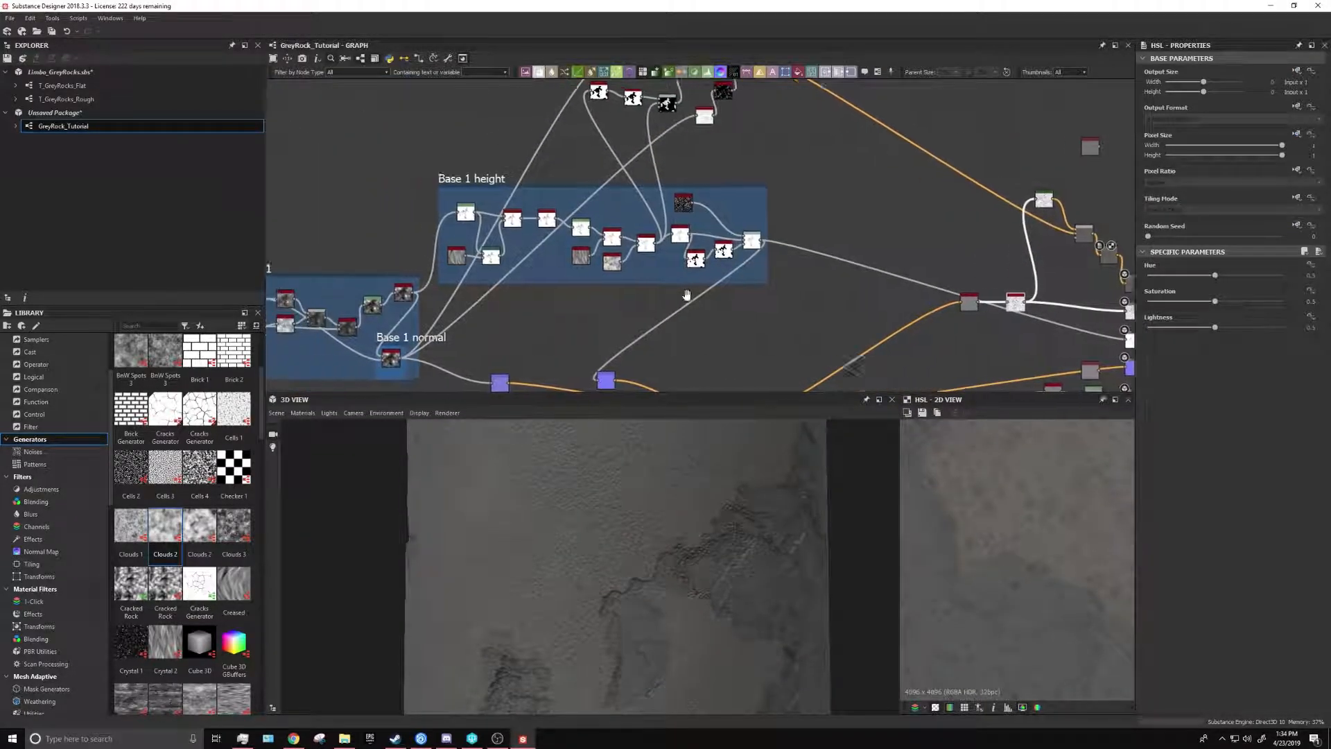
pyautogui.scroll(6, 664, 295)
pyautogui.click(852, 274)
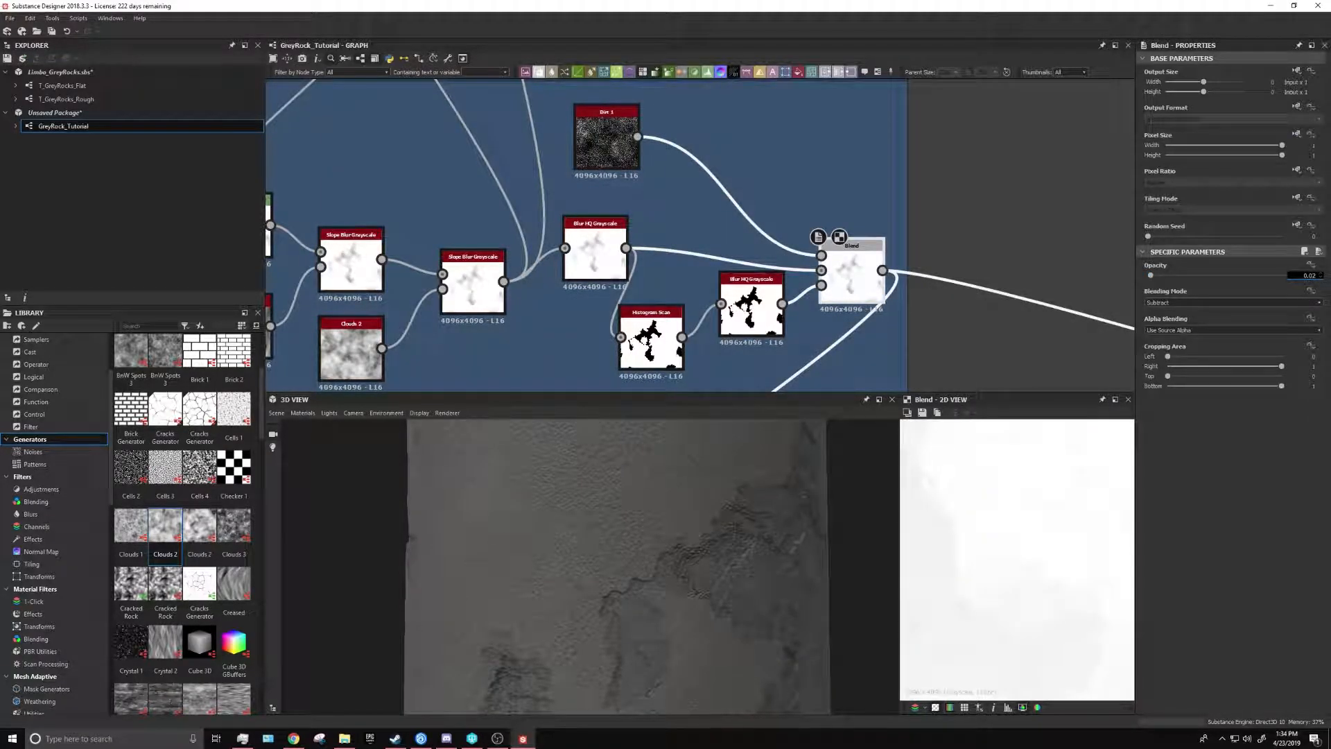
pyautogui.write('0.01')
pyautogui.press('Return')
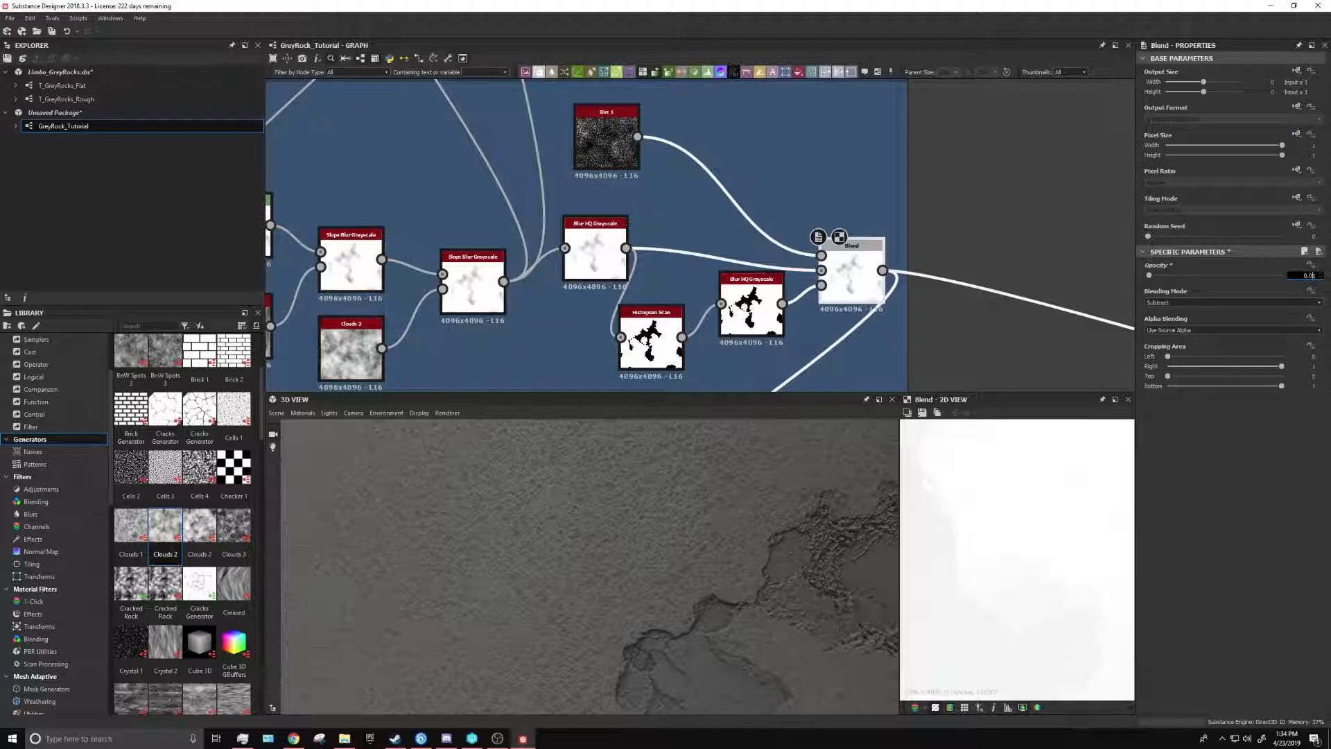
pyautogui.press('Return')
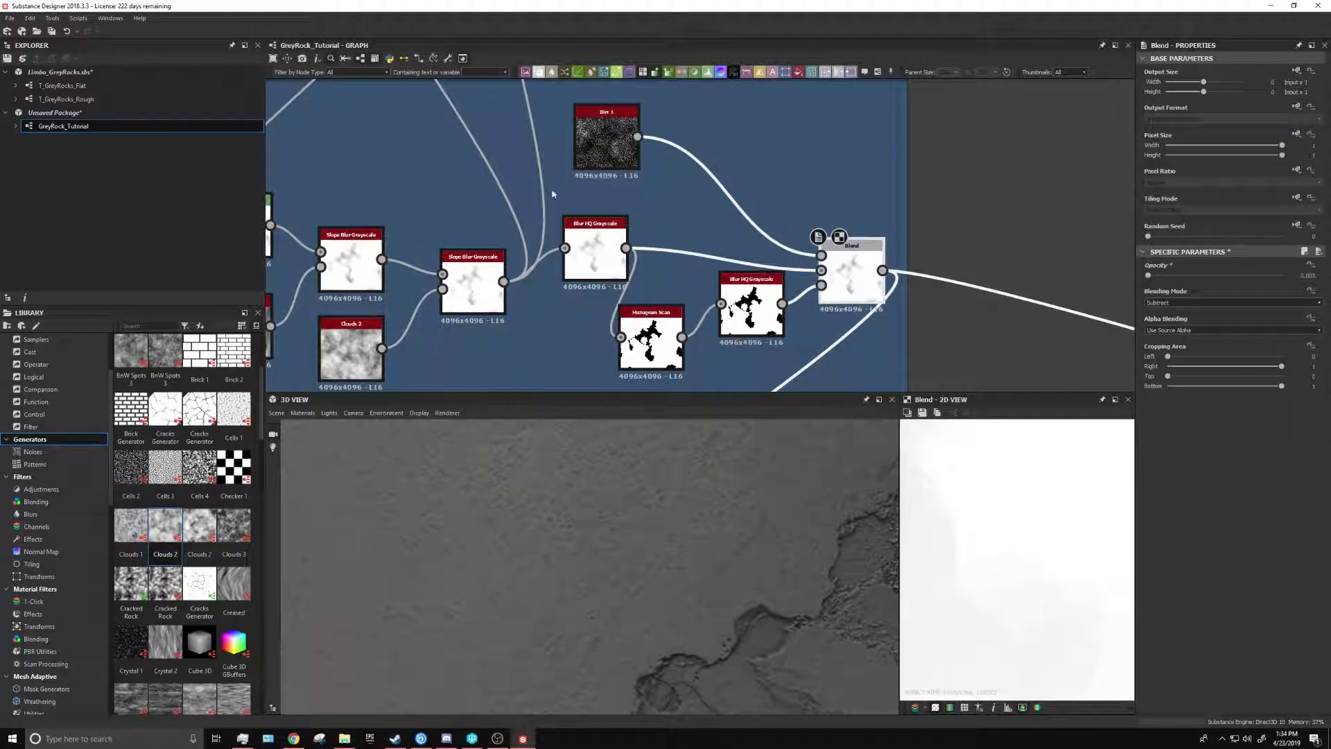
# Raise the input white point of the first Levels node in the Base 1 height group to spread the cracks
pyautogui.moveTo(599, 165); pyautogui.dragTo(614, 282, button='middle')
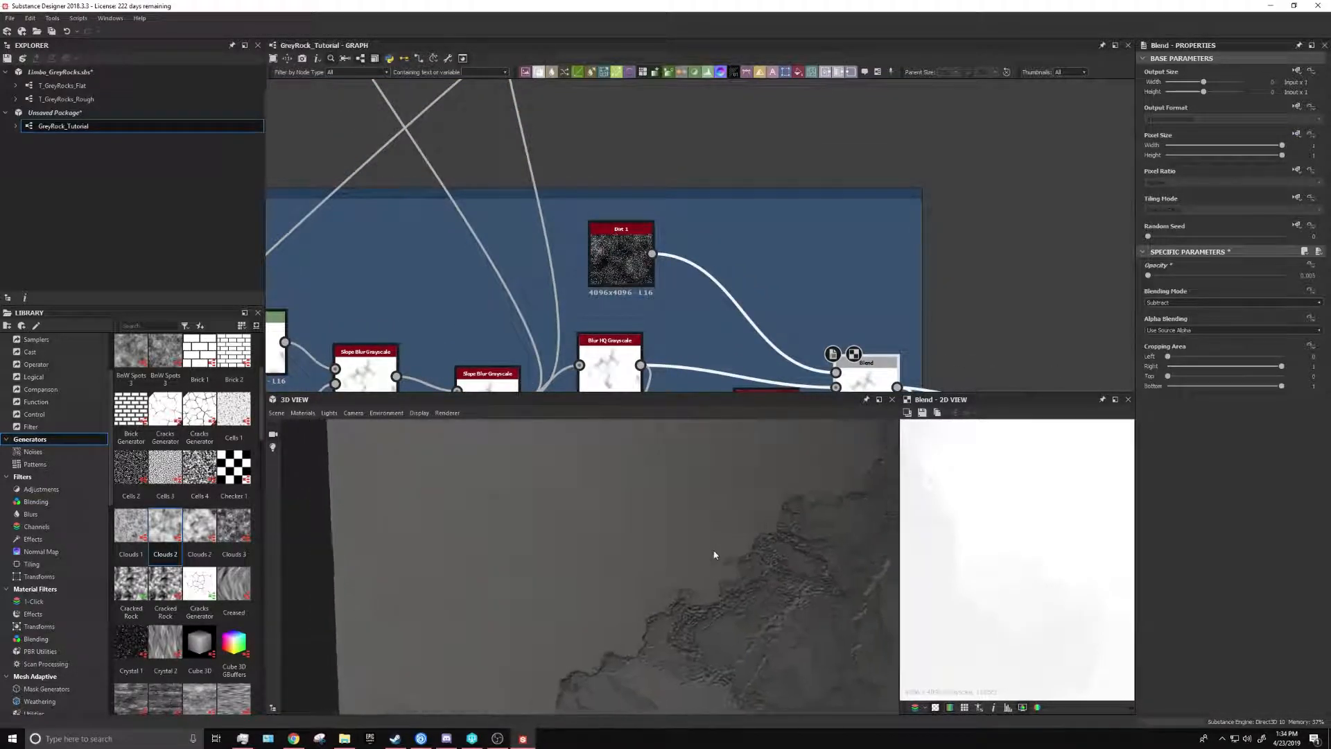
pyautogui.moveTo(754, 256); pyautogui.dragTo(1054, 245, button='middle')
pyautogui.moveTo(501, 221); pyautogui.dragTo(841, 219, button='middle')
pyautogui.click(452, 251)
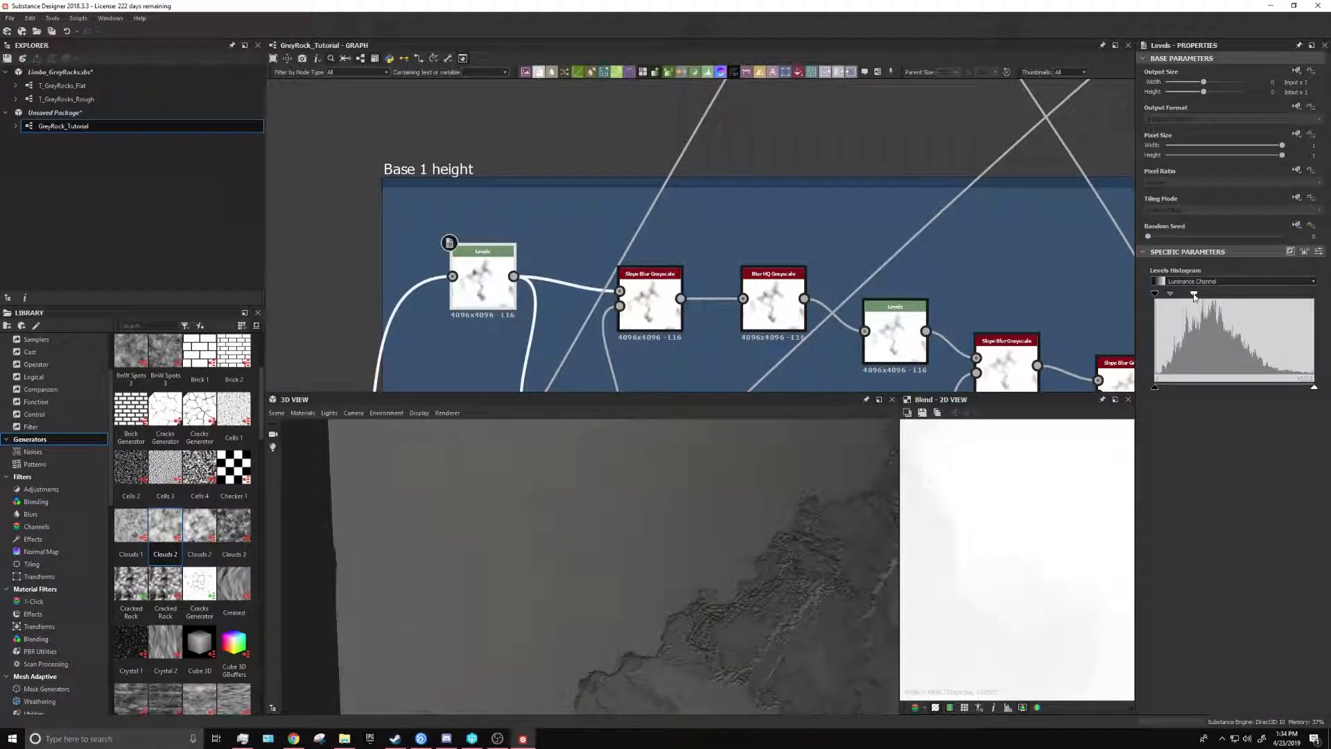
pyautogui.moveTo(1222, 296); pyautogui.dragTo(1223, 296)
# Examine the adjusted crack coverage from several angles and distances on the 3D model
pyautogui.scroll(-5, 698, 499)
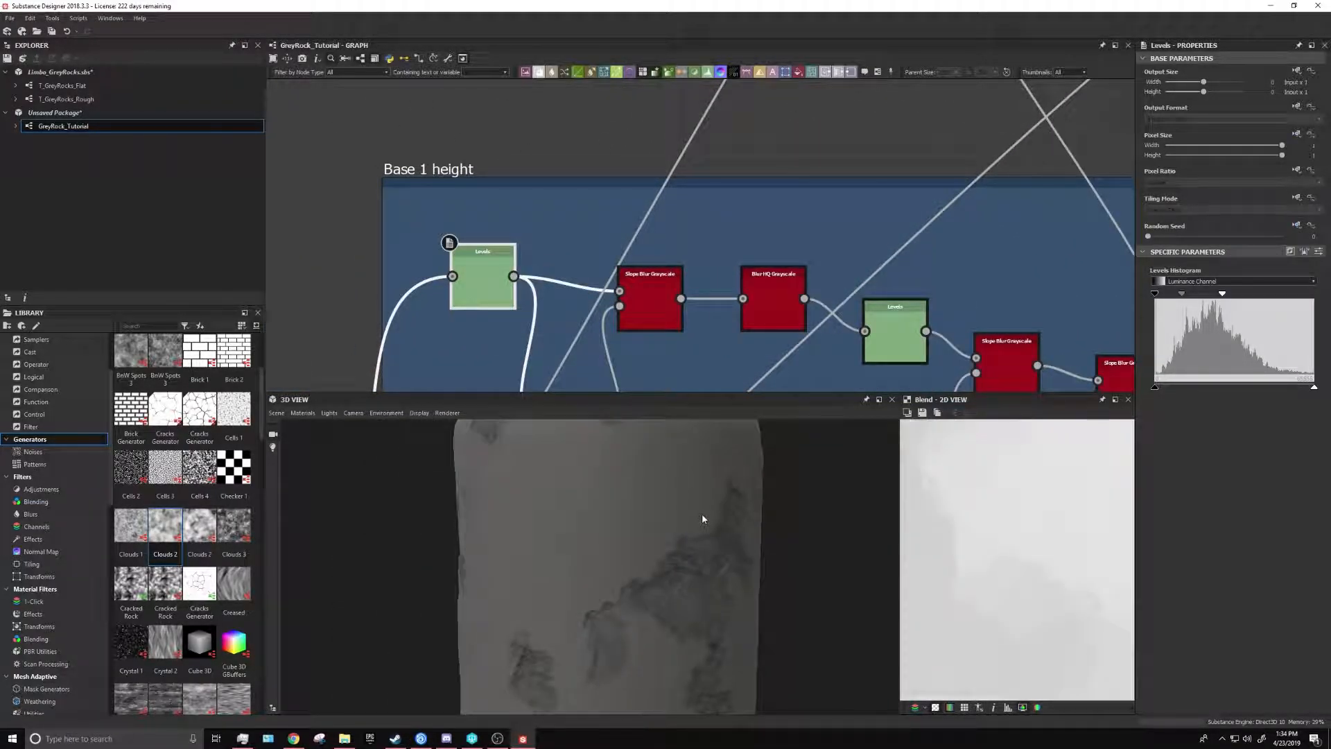
pyautogui.moveTo(685, 522)
pyautogui.mouseDown()
pyautogui.moveTo(549, 513)
pyautogui.moveTo(739, 519)
pyautogui.mouseUp()
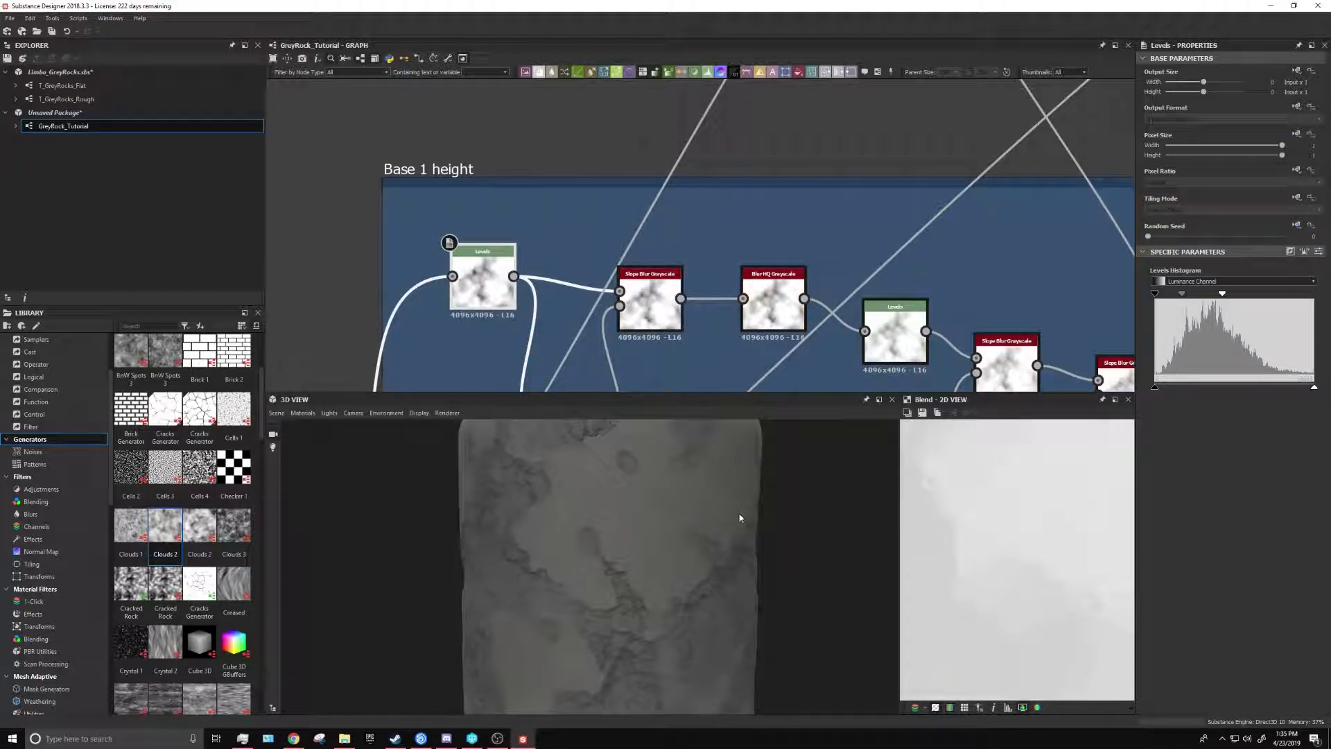
pyautogui.scroll(-4, 610, 503)
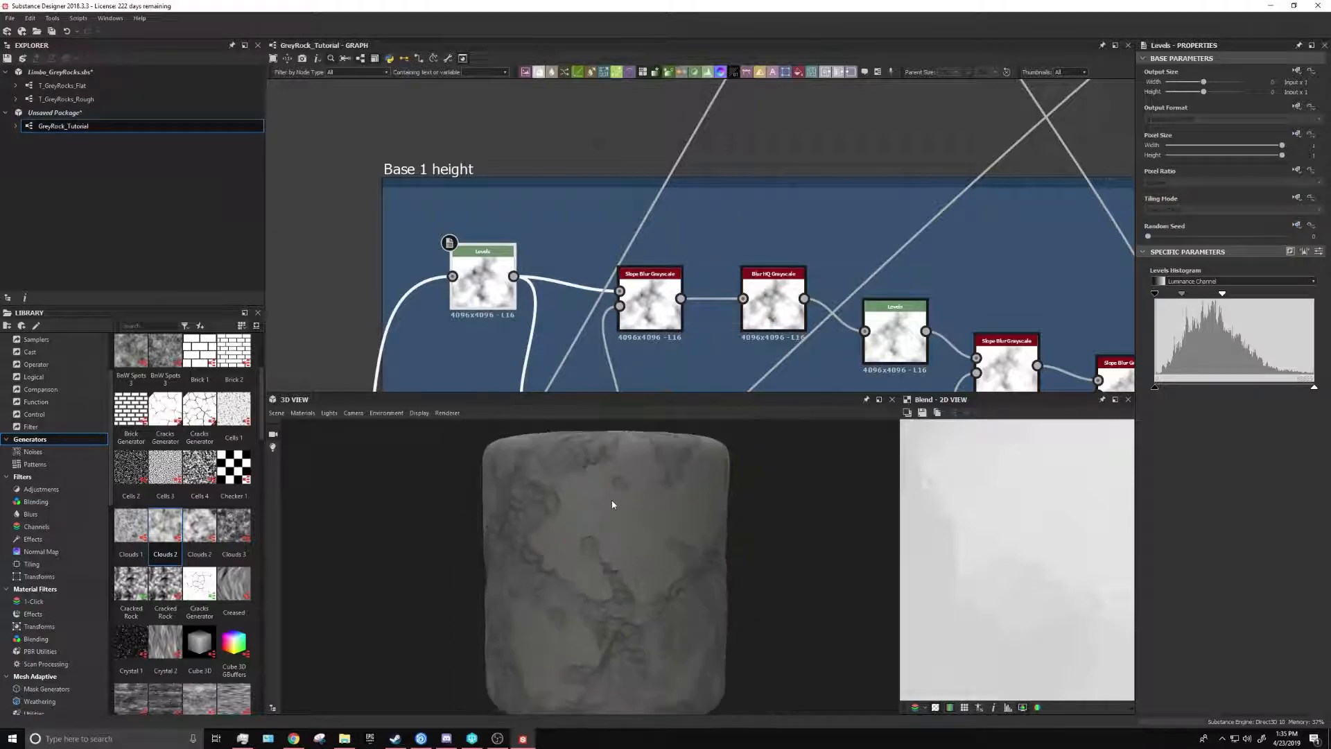
pyautogui.moveTo(645, 578)
pyautogui.mouseDown()
pyautogui.moveTo(499, 571)
pyautogui.moveTo(518, 580)
pyautogui.moveTo(513, 568)
pyautogui.mouseUp()
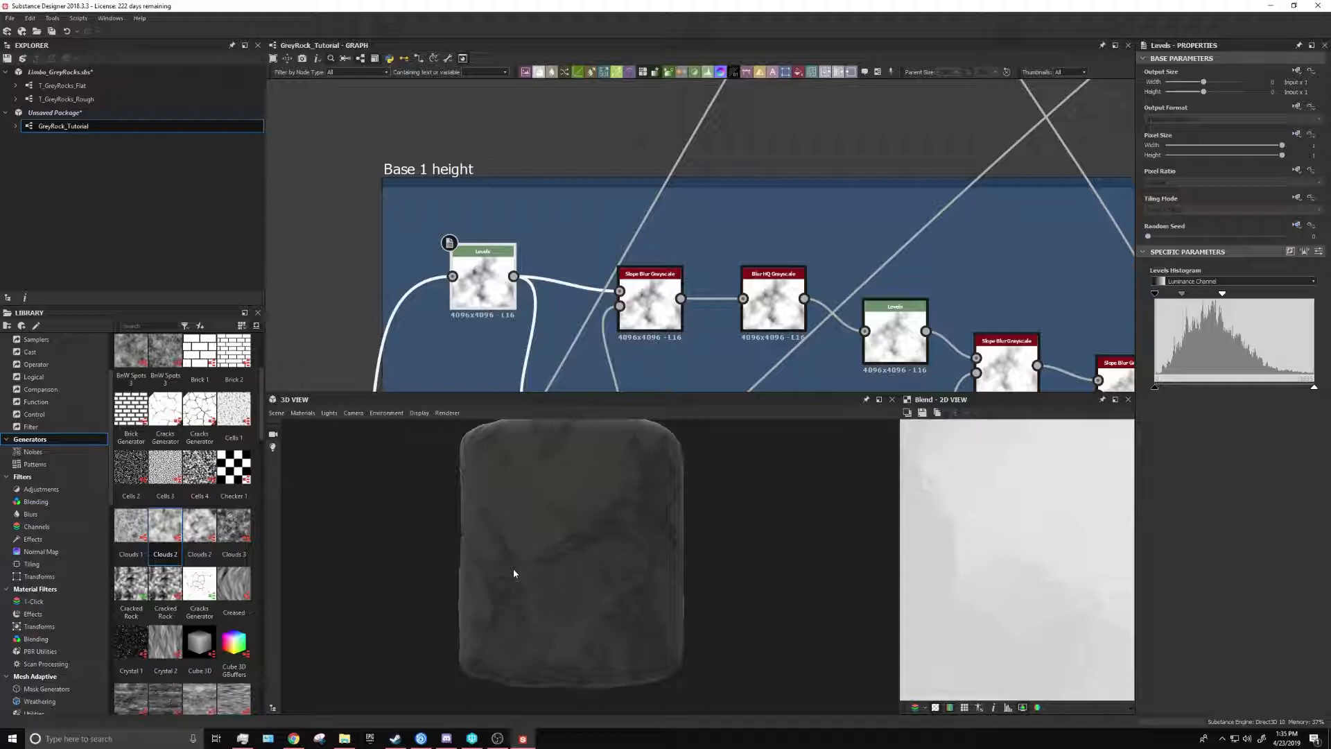
pyautogui.moveTo(649, 495); pyautogui.dragTo(378, 501)
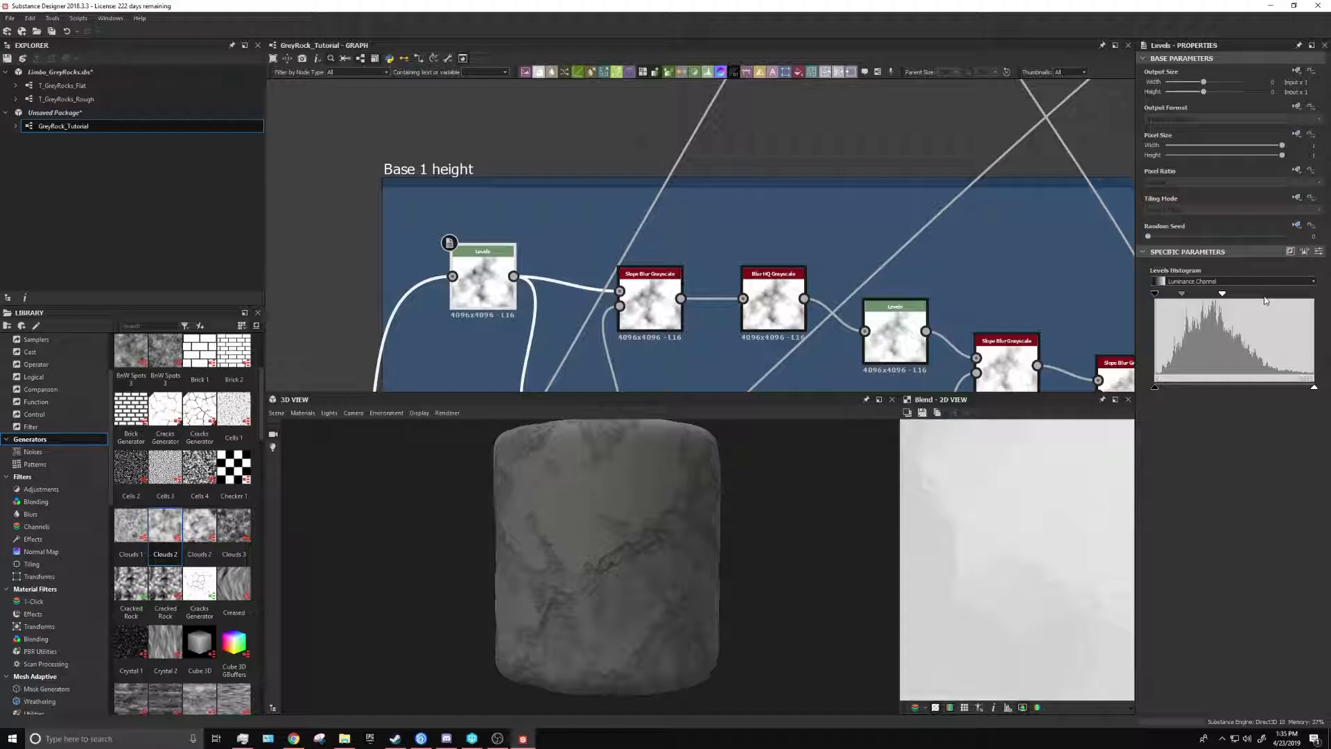
pyautogui.scroll(5, 810, 535)
pyautogui.moveTo(793, 552); pyautogui.dragTo(527, 560)
pyautogui.moveTo(702, 517); pyautogui.dragTo(597, 511)
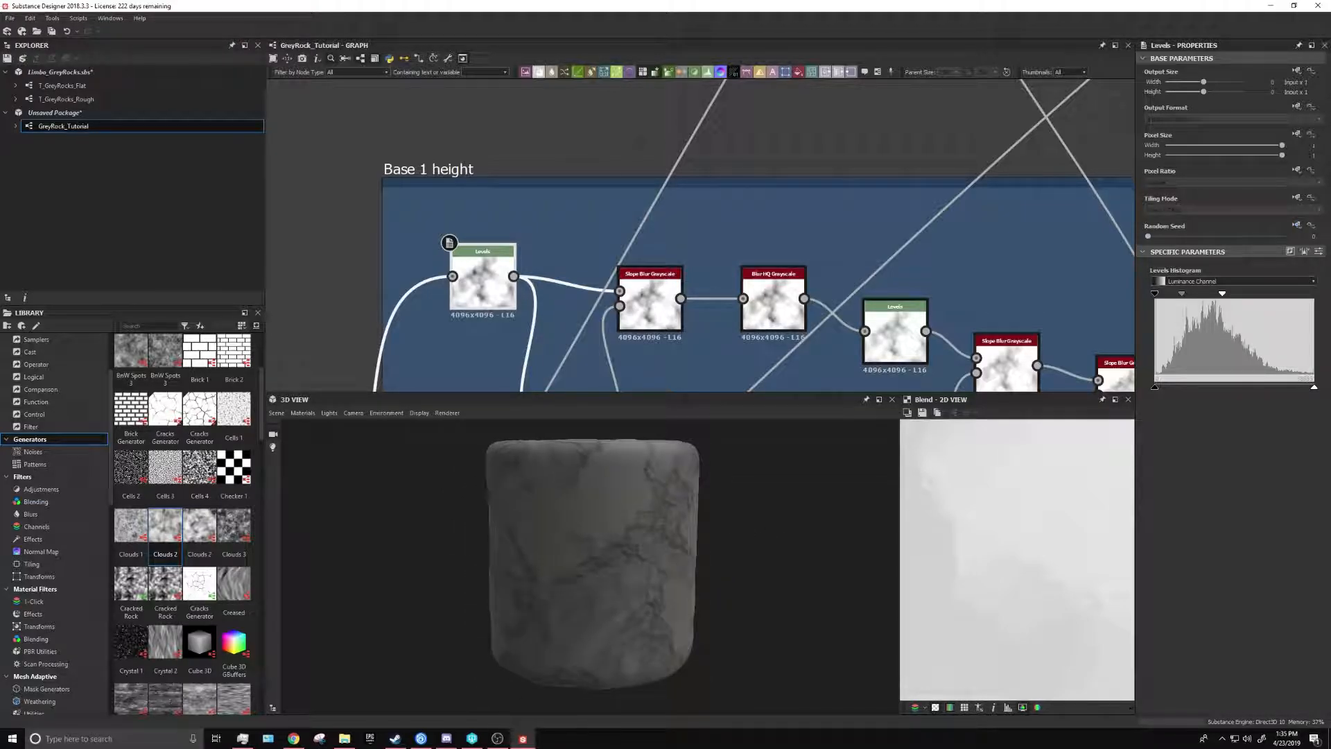
# Open the finished T_GreyRocks_Rough graph and examine its rock material on the 3D model for comparison
pyautogui.click(81, 85)
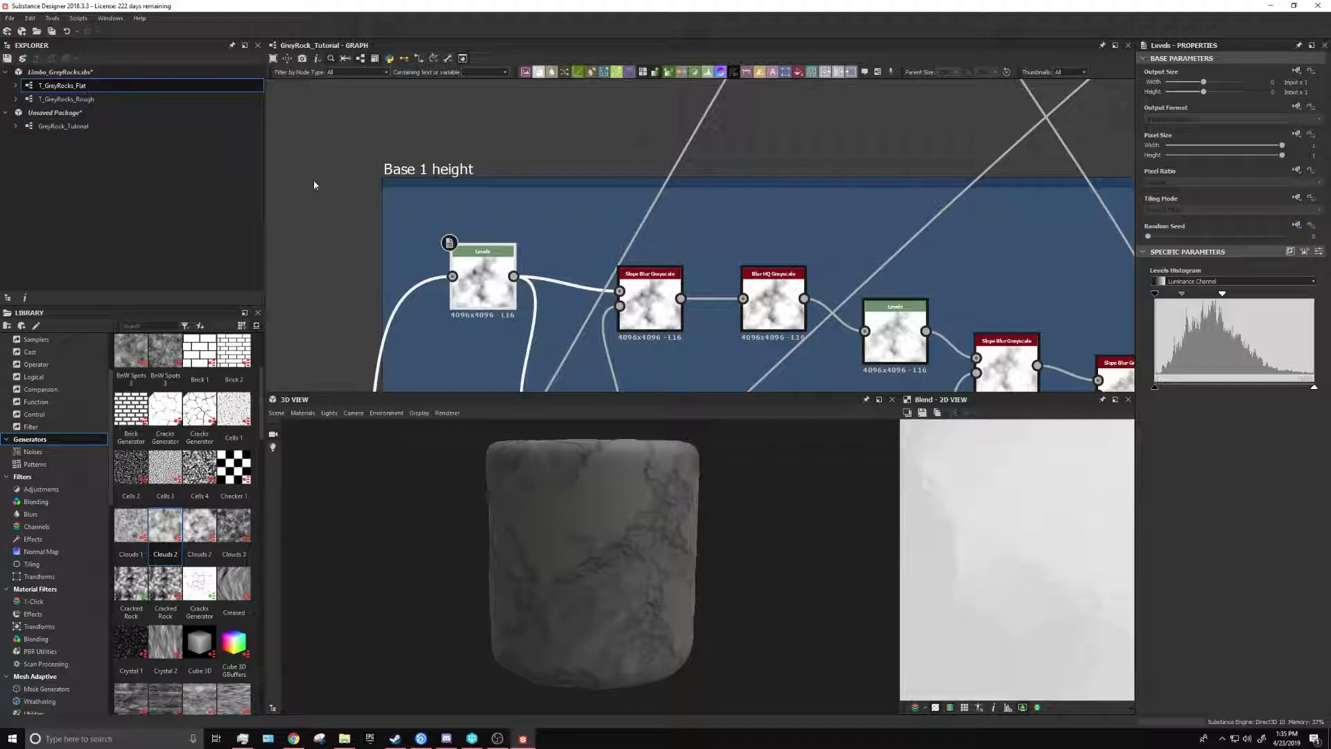
pyautogui.click(92, 100)
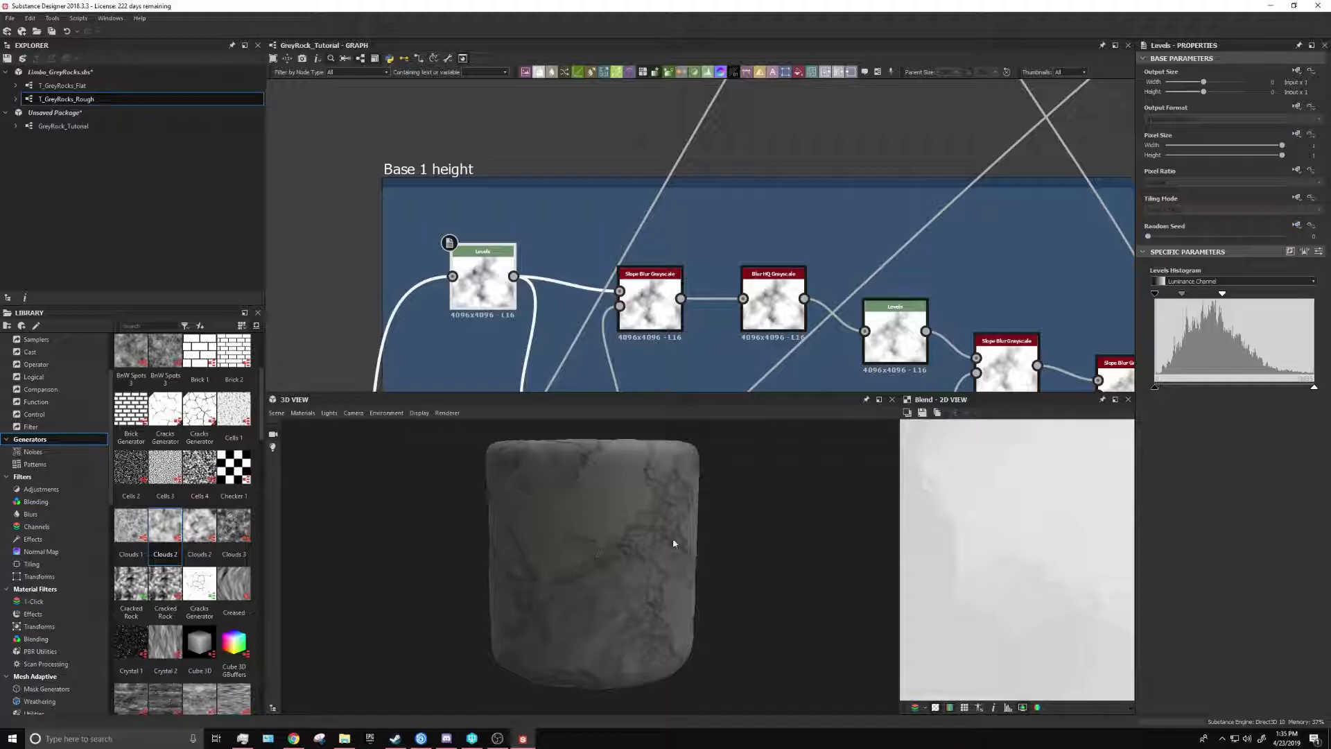
pyautogui.moveTo(696, 572); pyautogui.dragTo(516, 560)
pyautogui.doubleClick(77, 87)
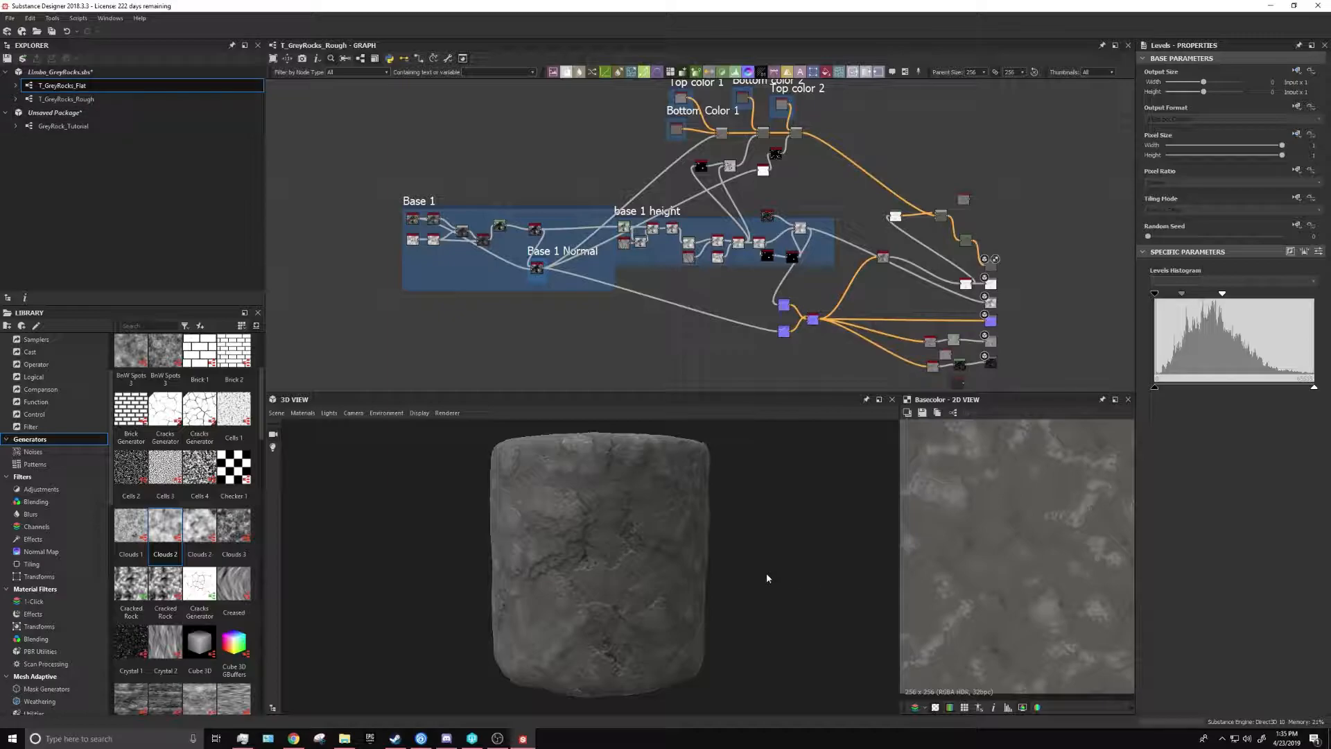
pyautogui.moveTo(765, 573); pyautogui.dragTo(715, 561)
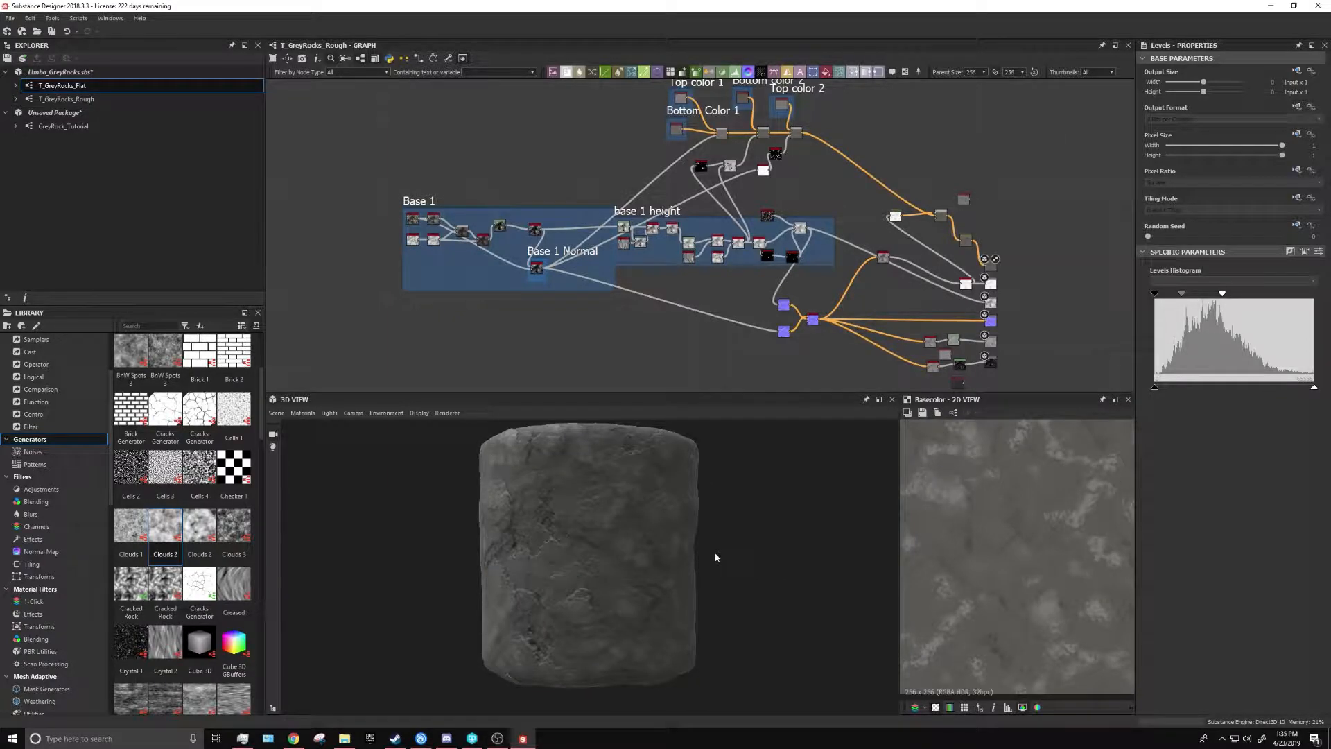
pyautogui.click(496, 739)
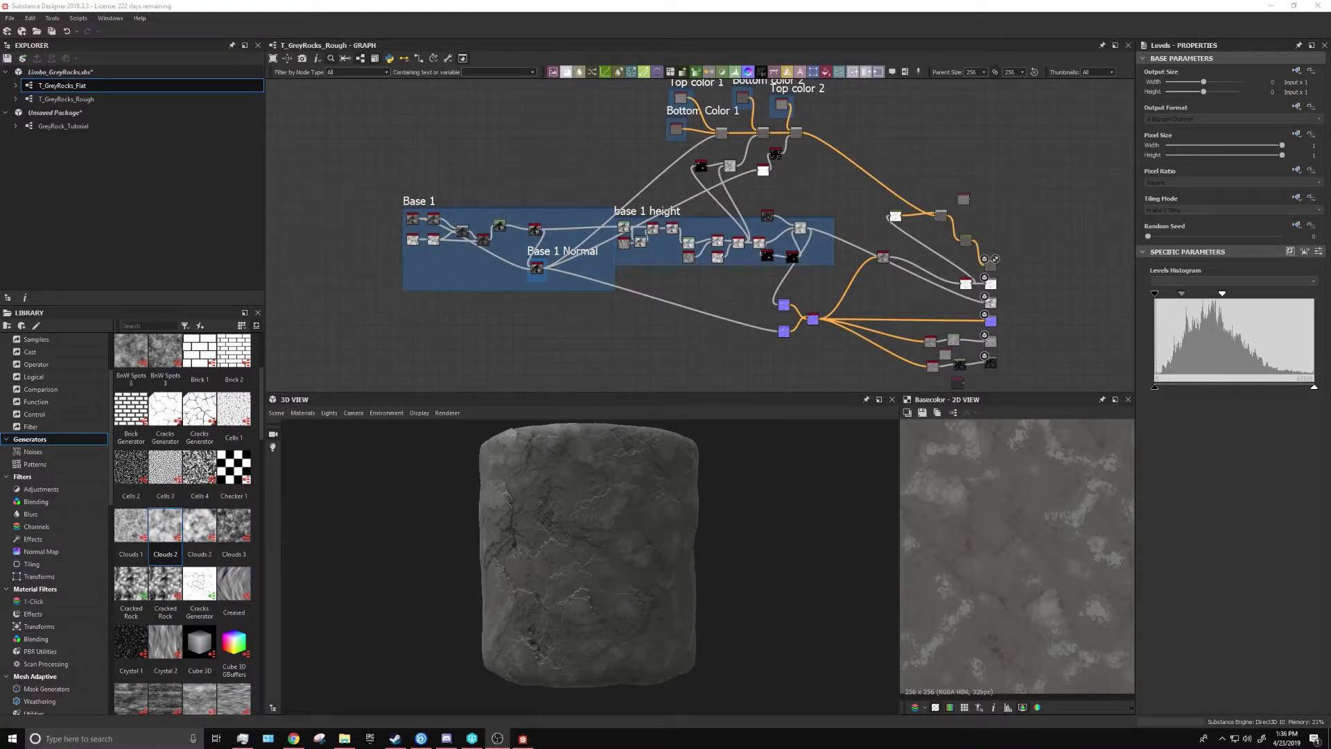